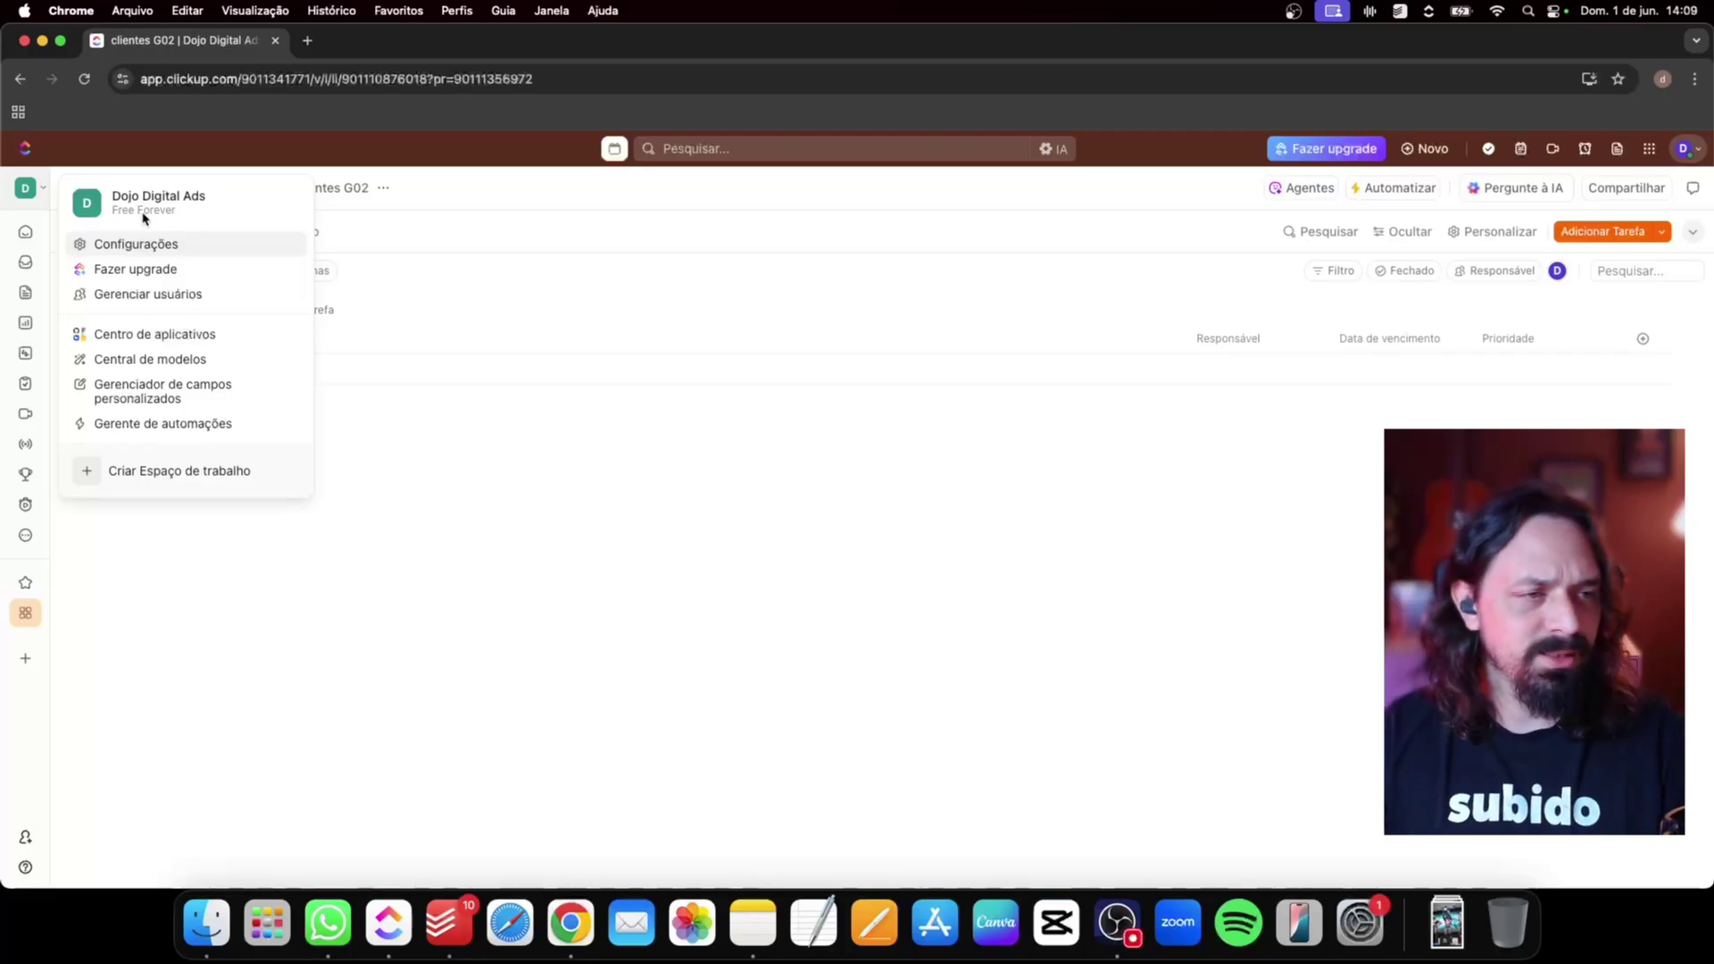
Show the list of spaces and expand the Onboarding folder in the Interno DOJO DIGITAL space
left_click(601, 663)
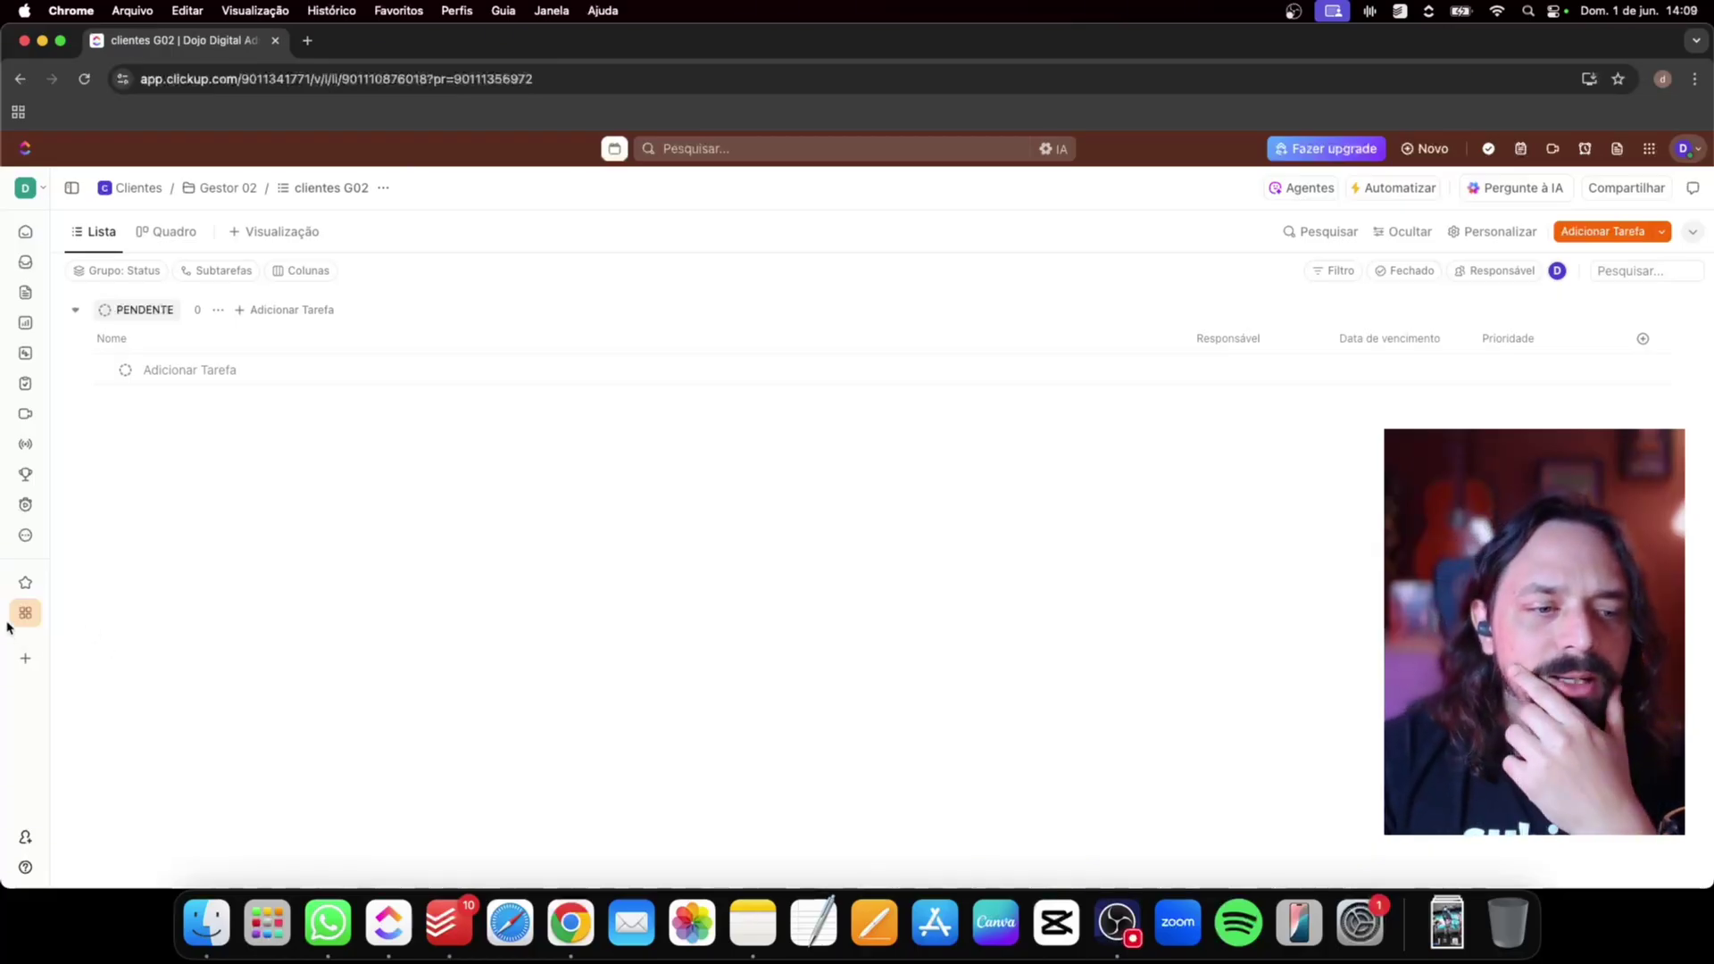
mouse_move(24, 612)
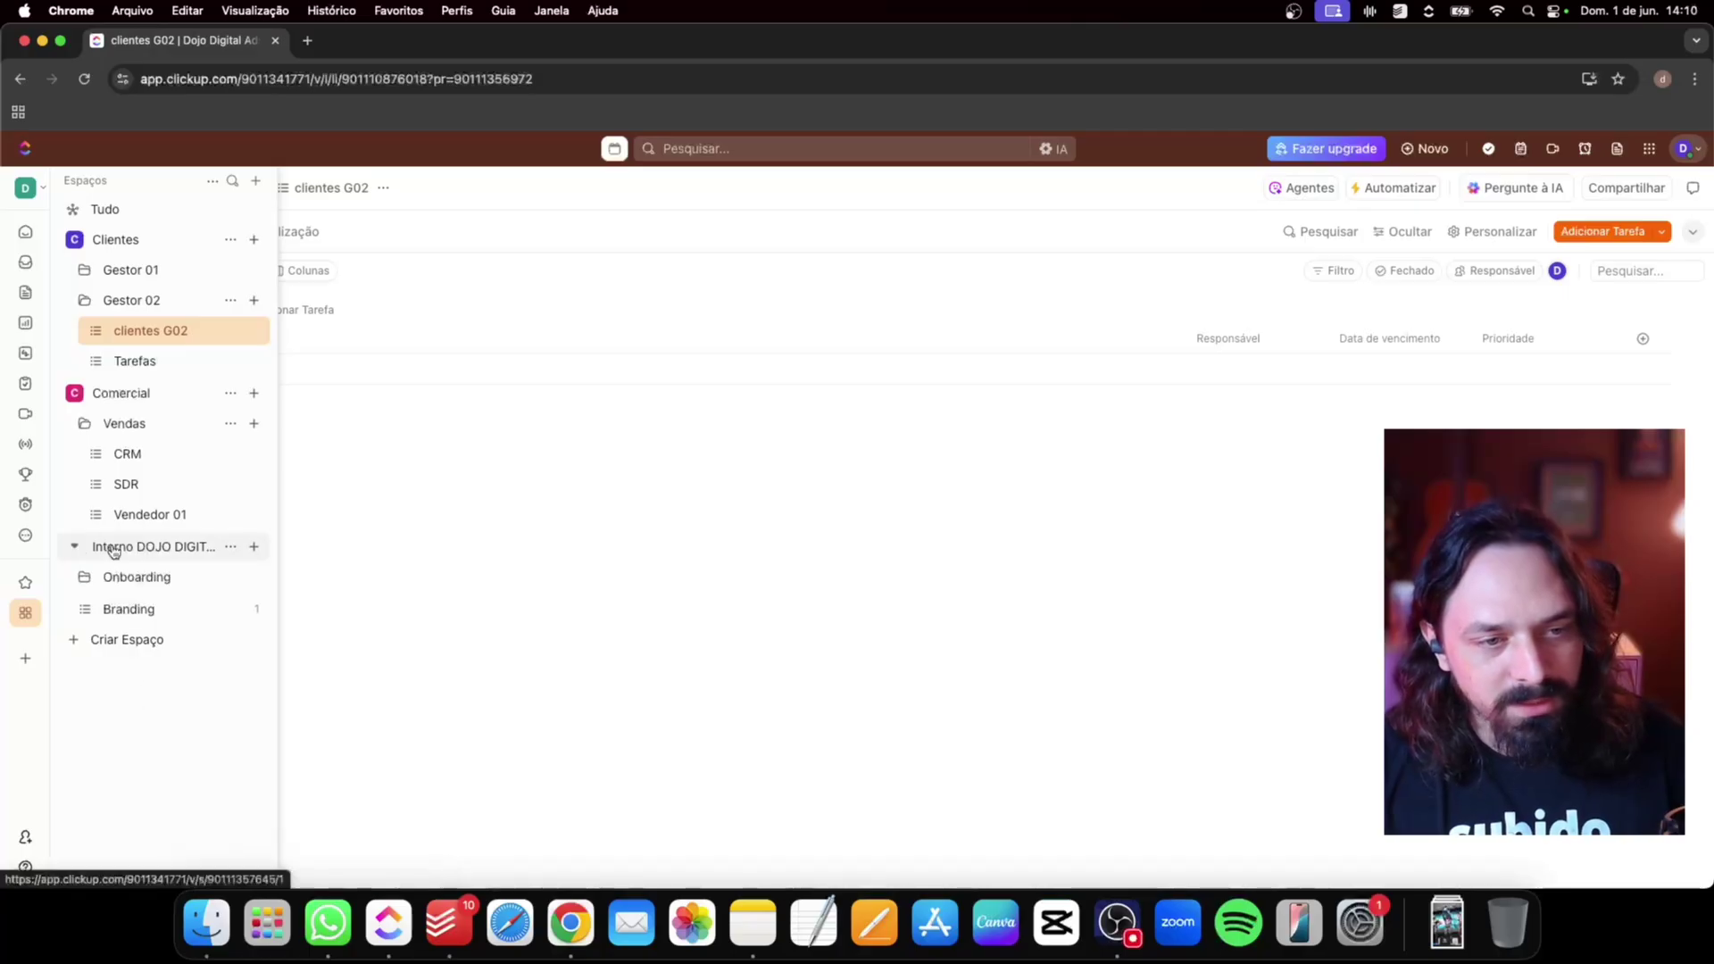
left_click(79, 551)
left_click(79, 551)
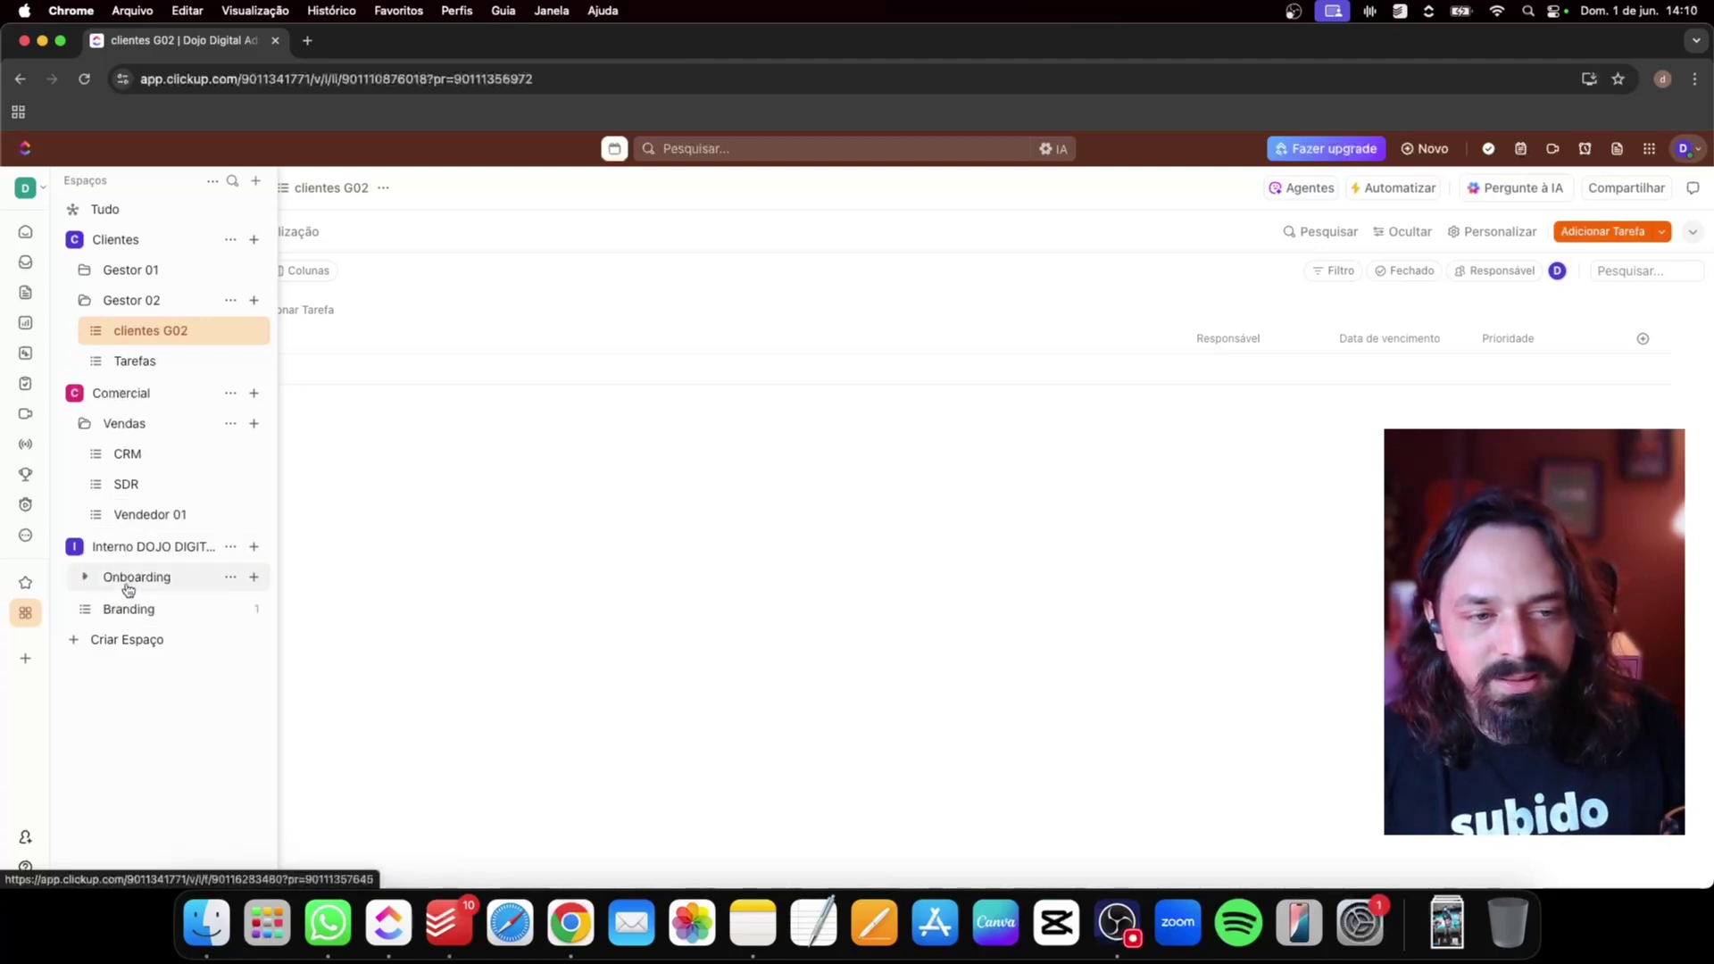
left_click(86, 578)
left_click(86, 579)
left_click(87, 578)
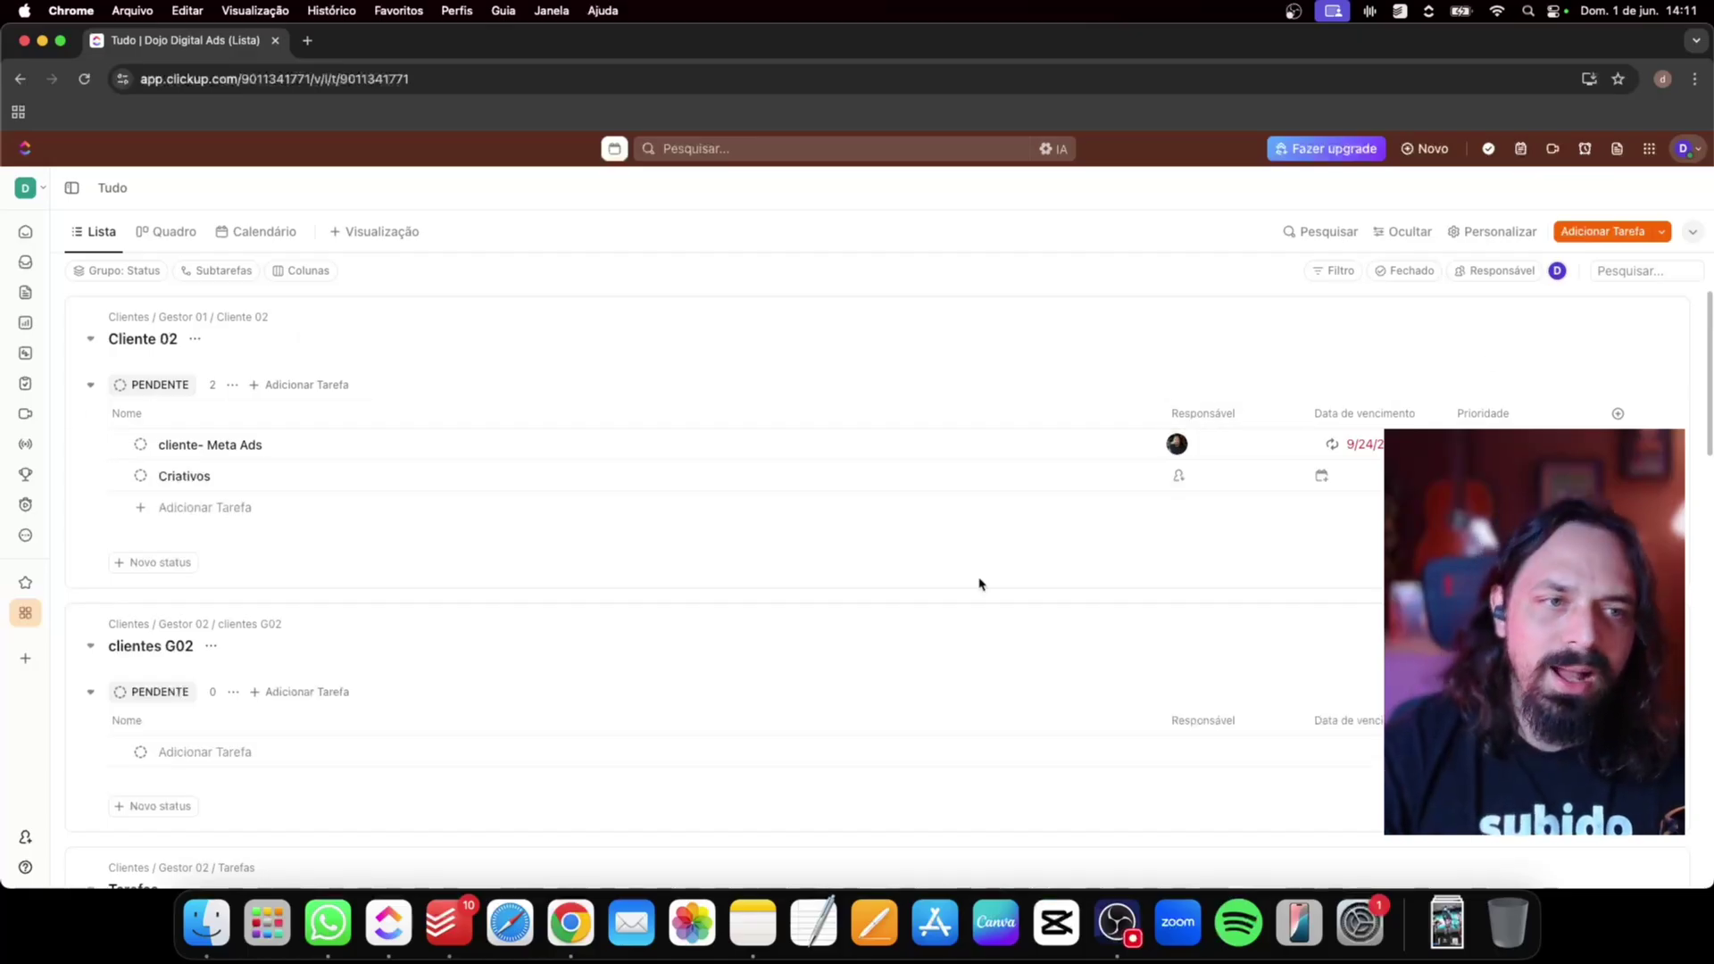
Review the Tudo list of all tasks and turn off the additional grouping by list
scroll(791, 505, "down", 15)
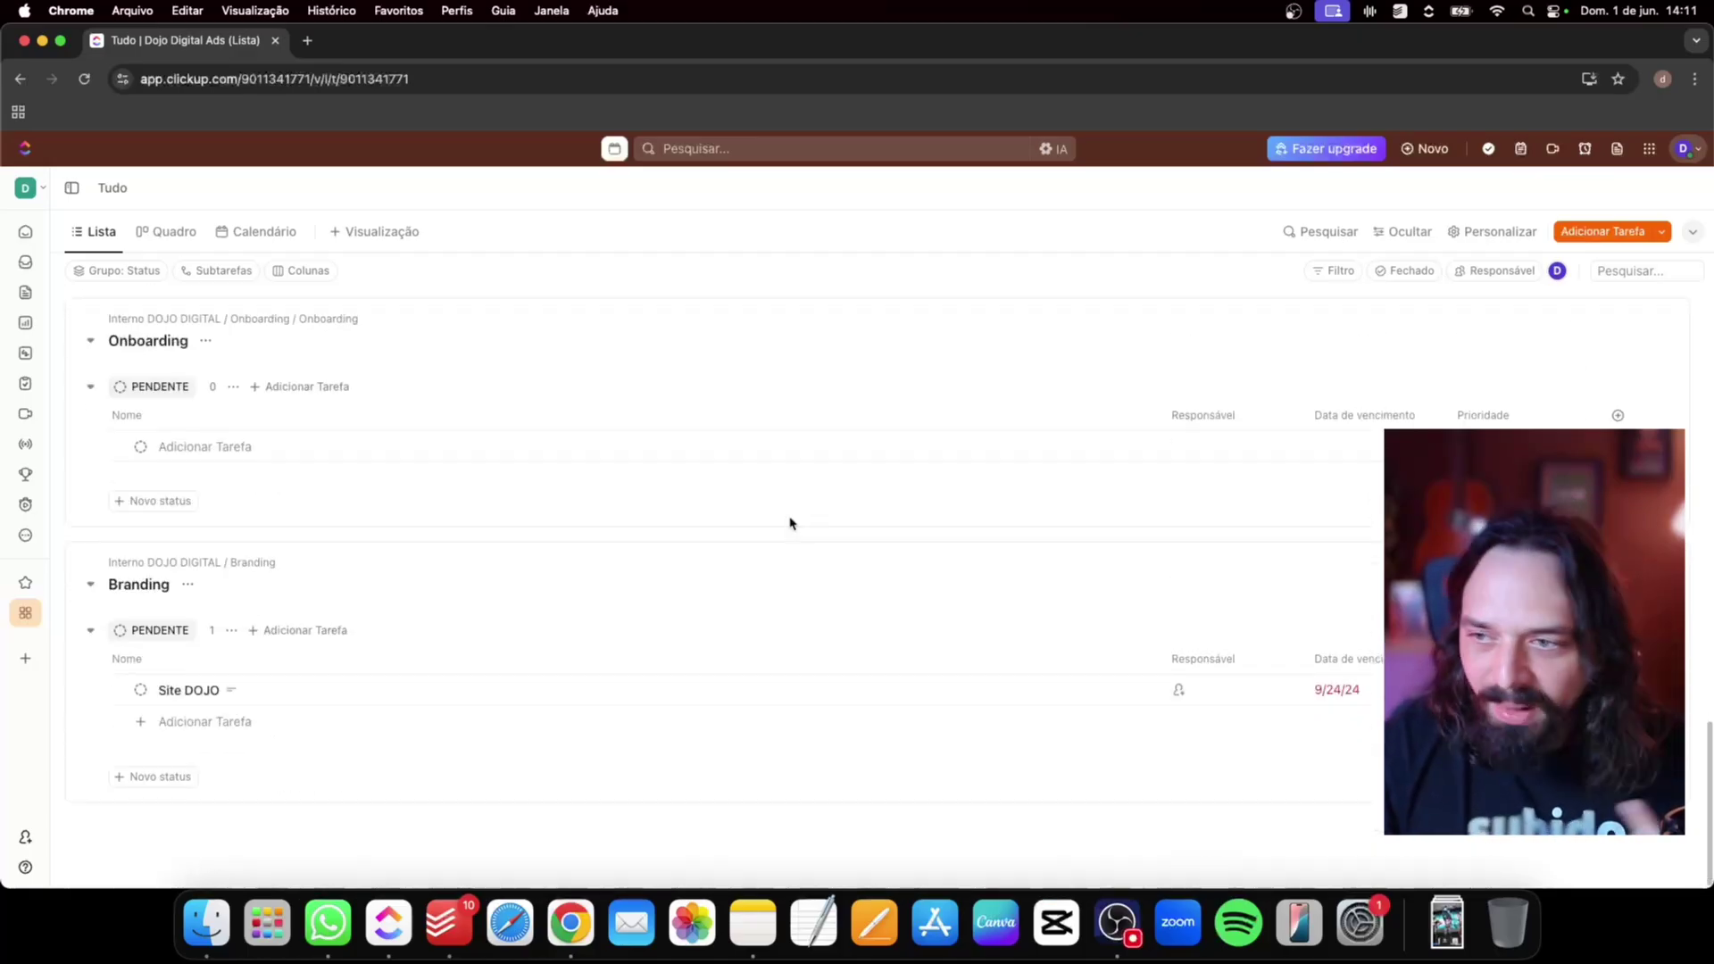
scroll(789, 527, "up", 15)
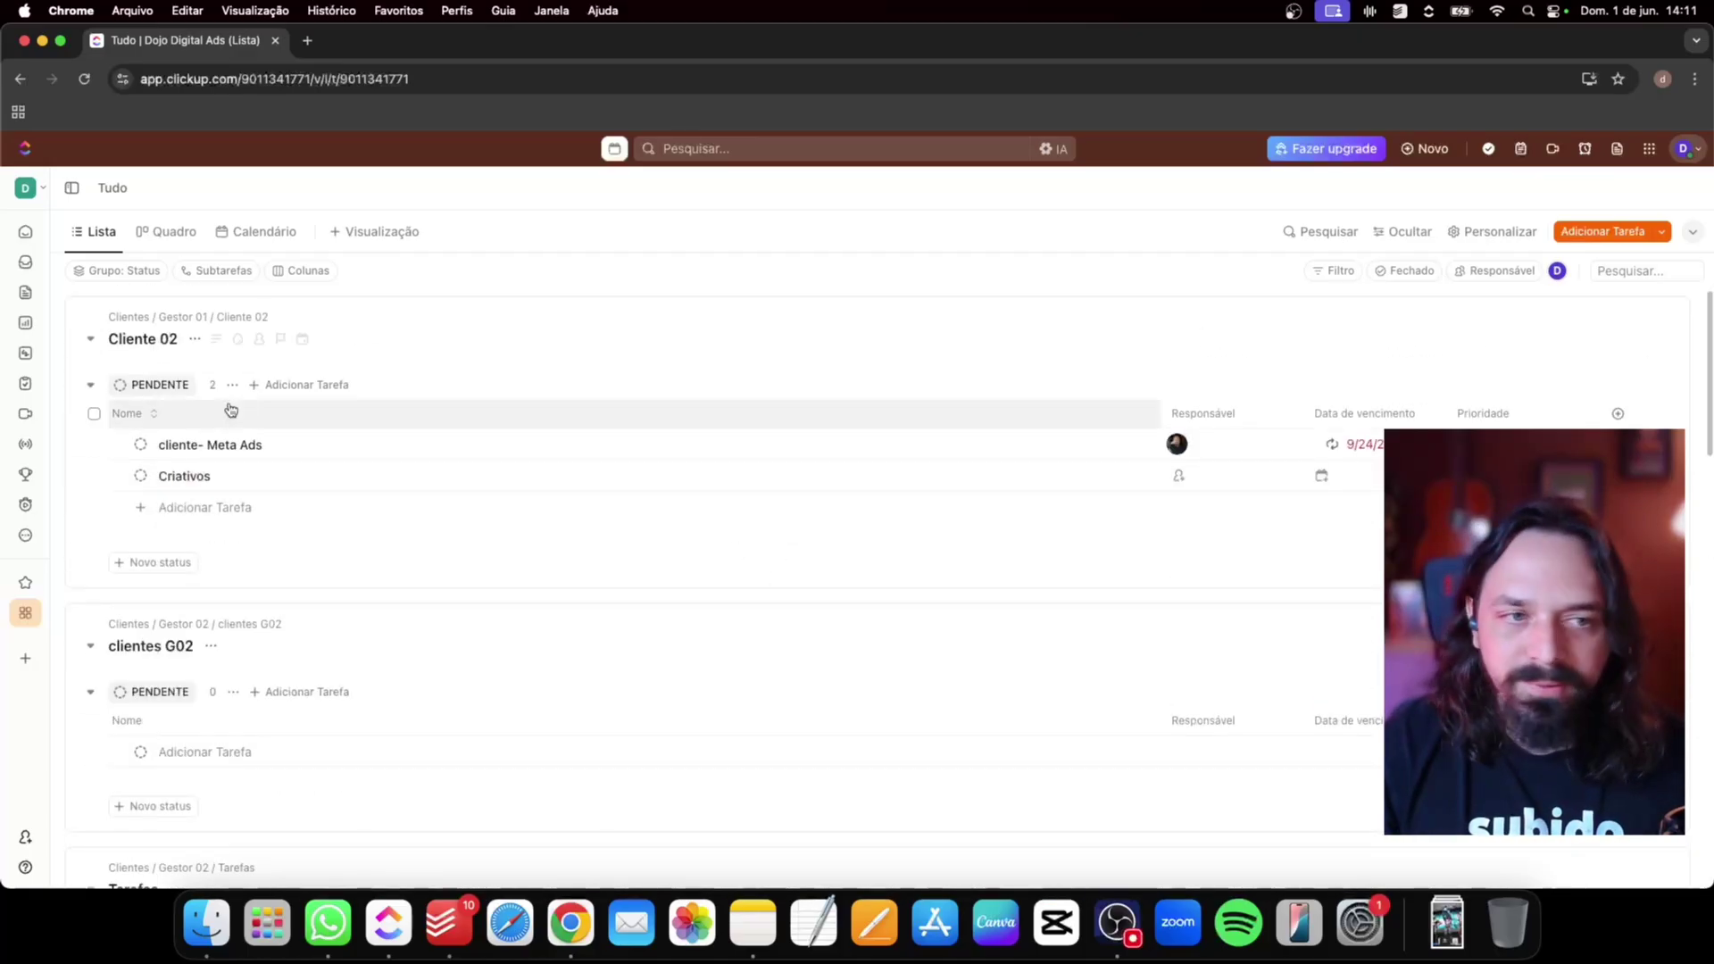
left_click(107, 271)
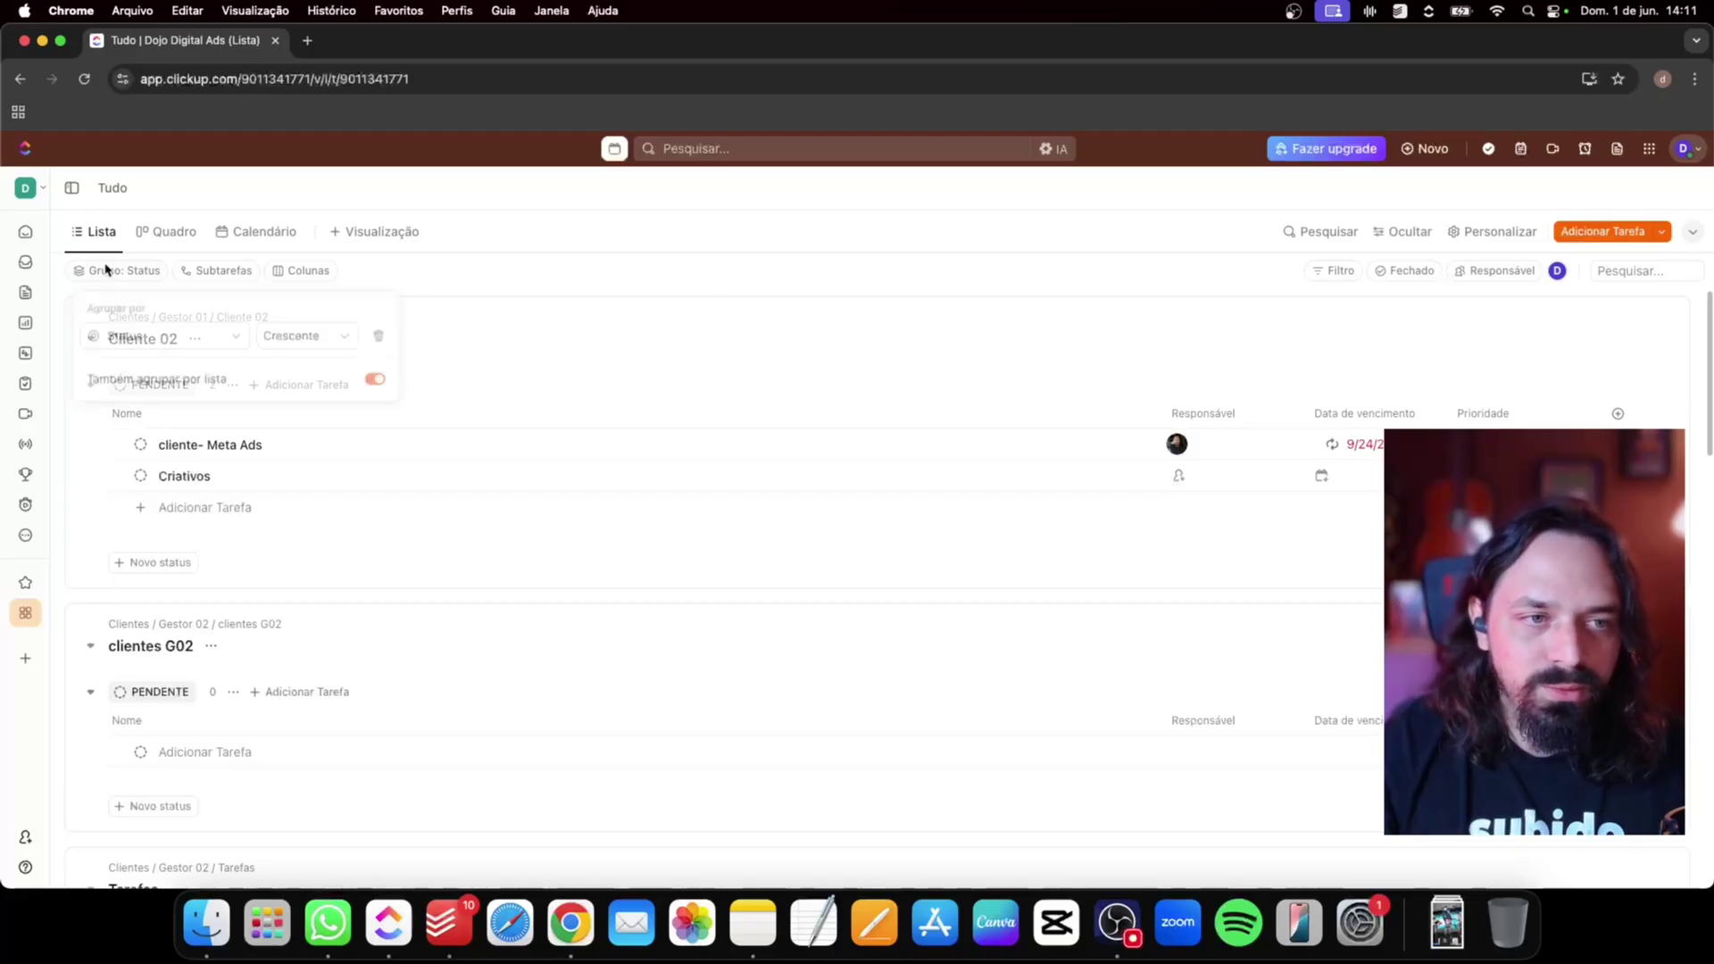
left_click(350, 370)
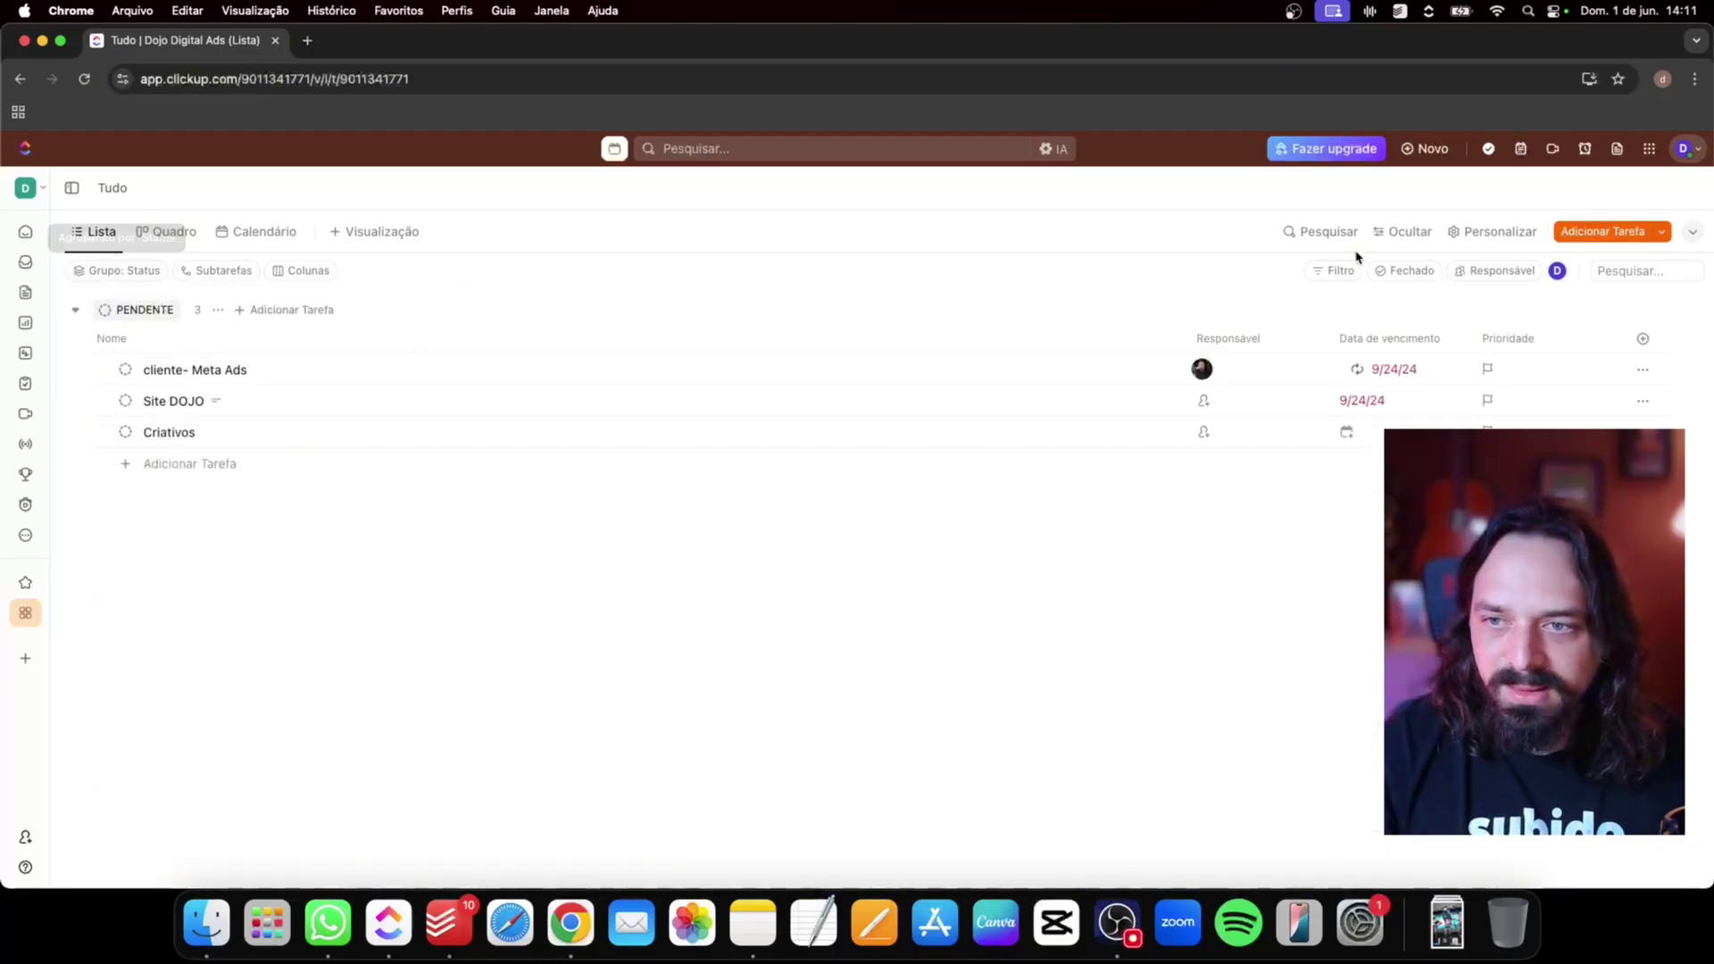
View the filter criteria available for the Tudo list without applying any
left_click(1334, 270)
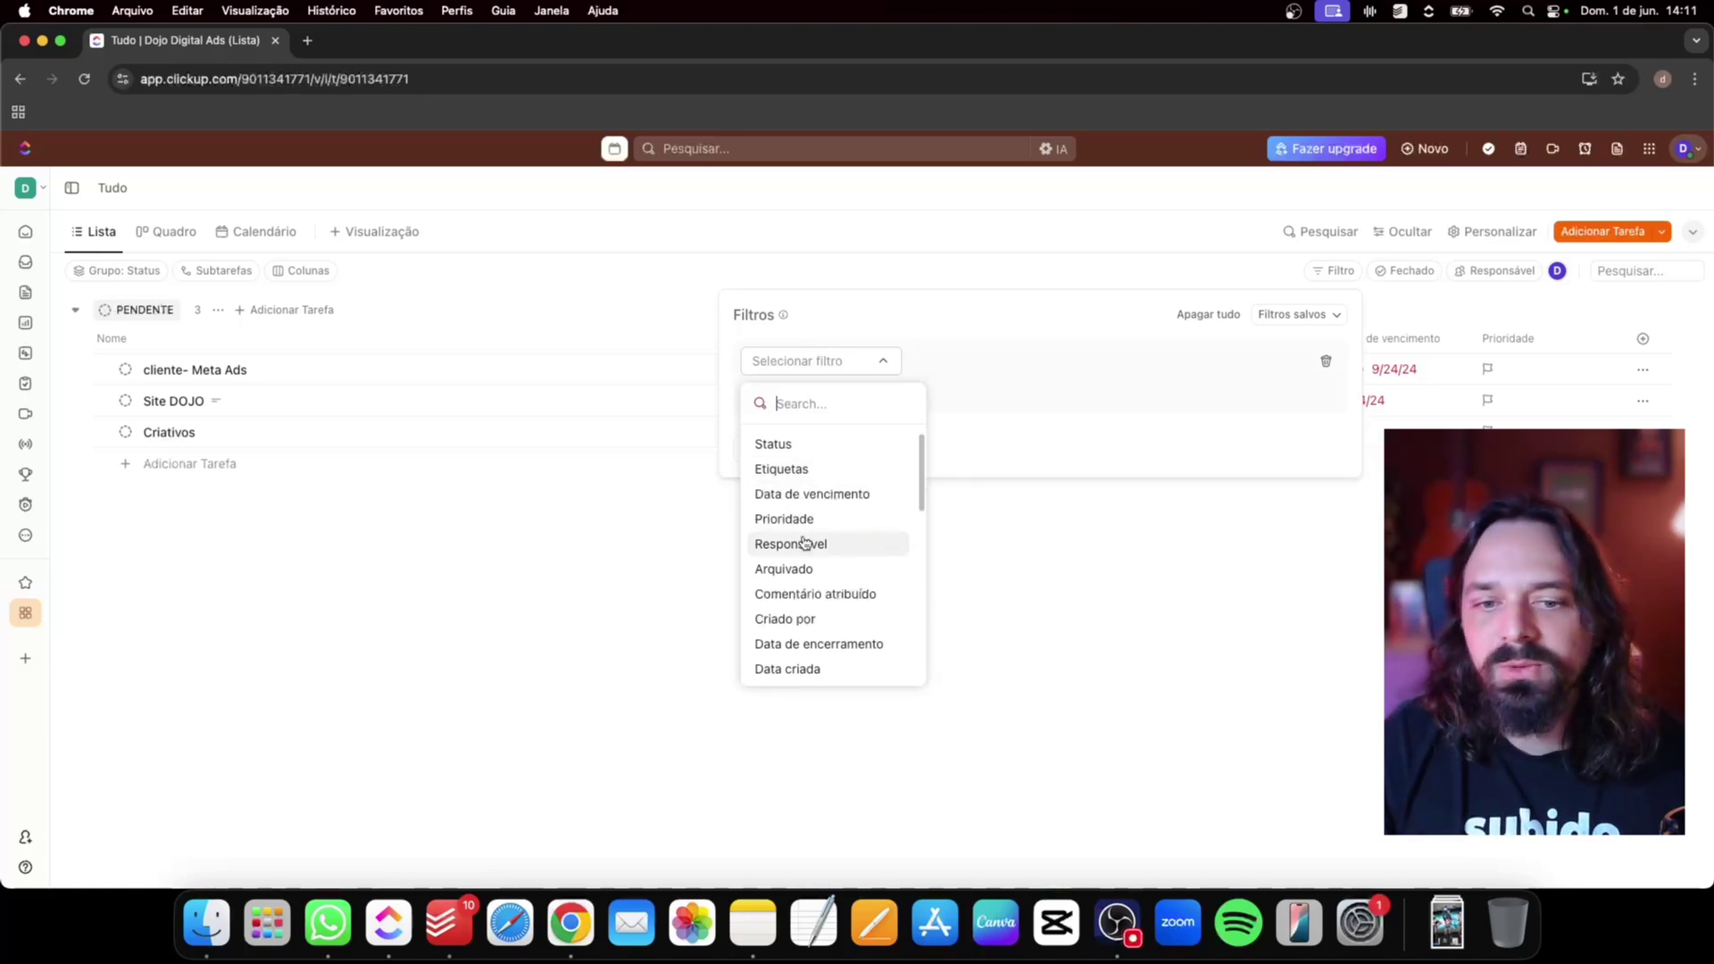
left_click(486, 551)
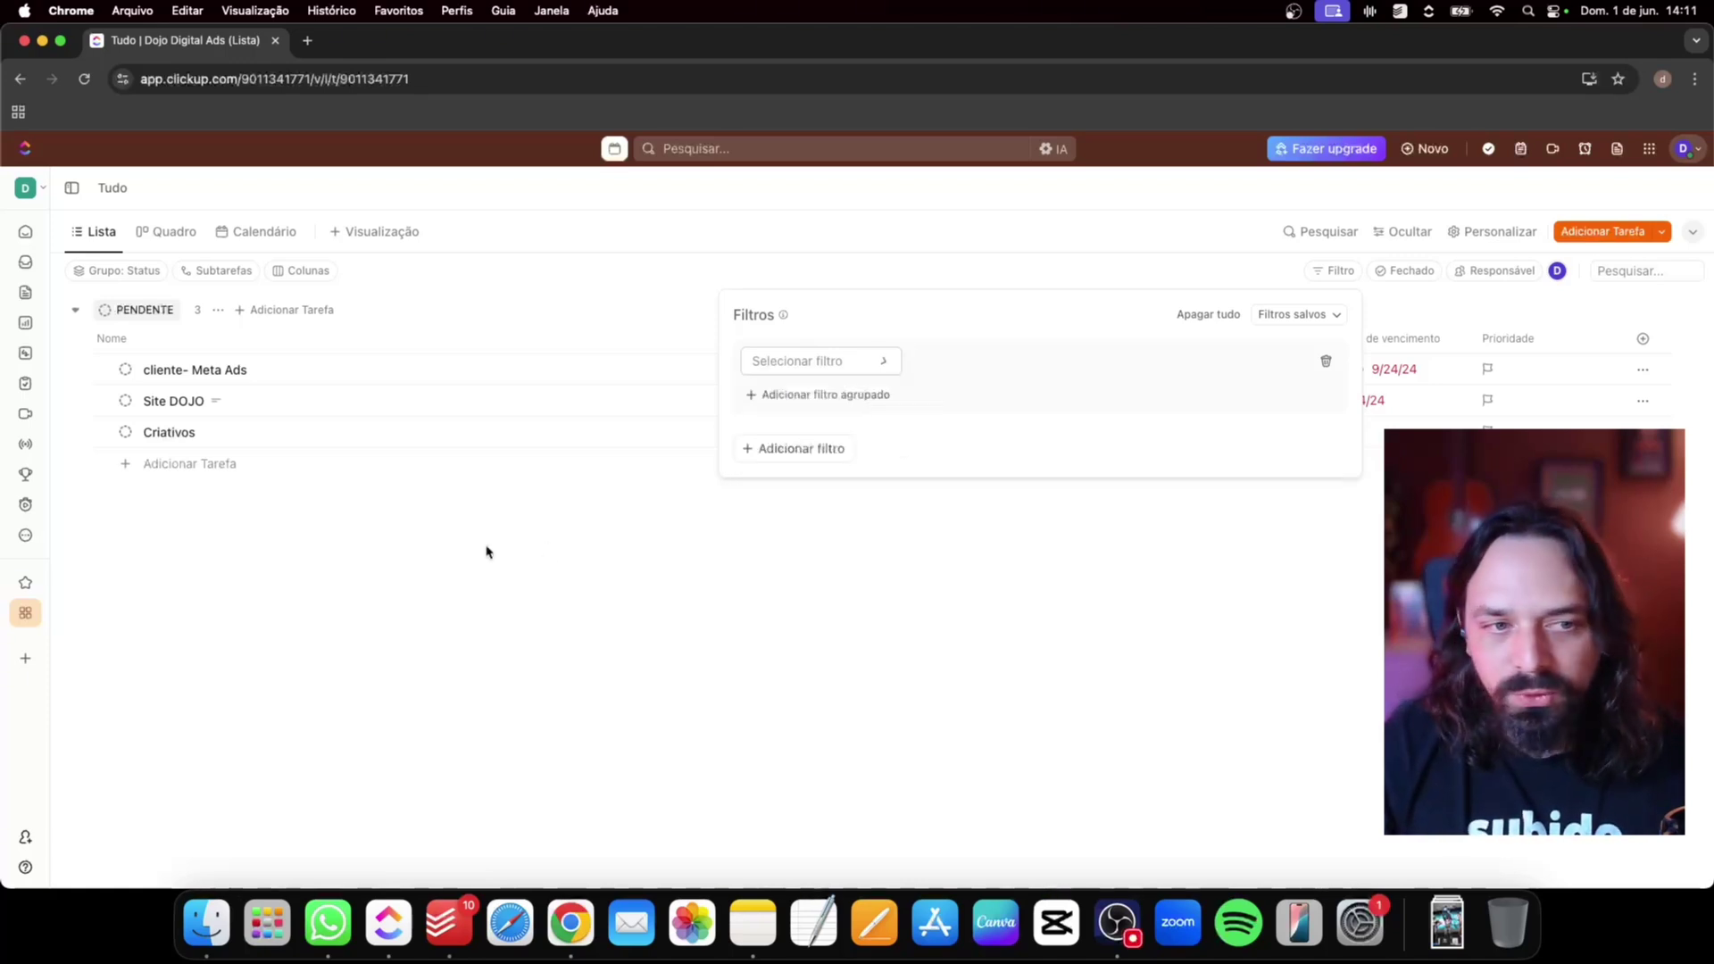
left_click(507, 591)
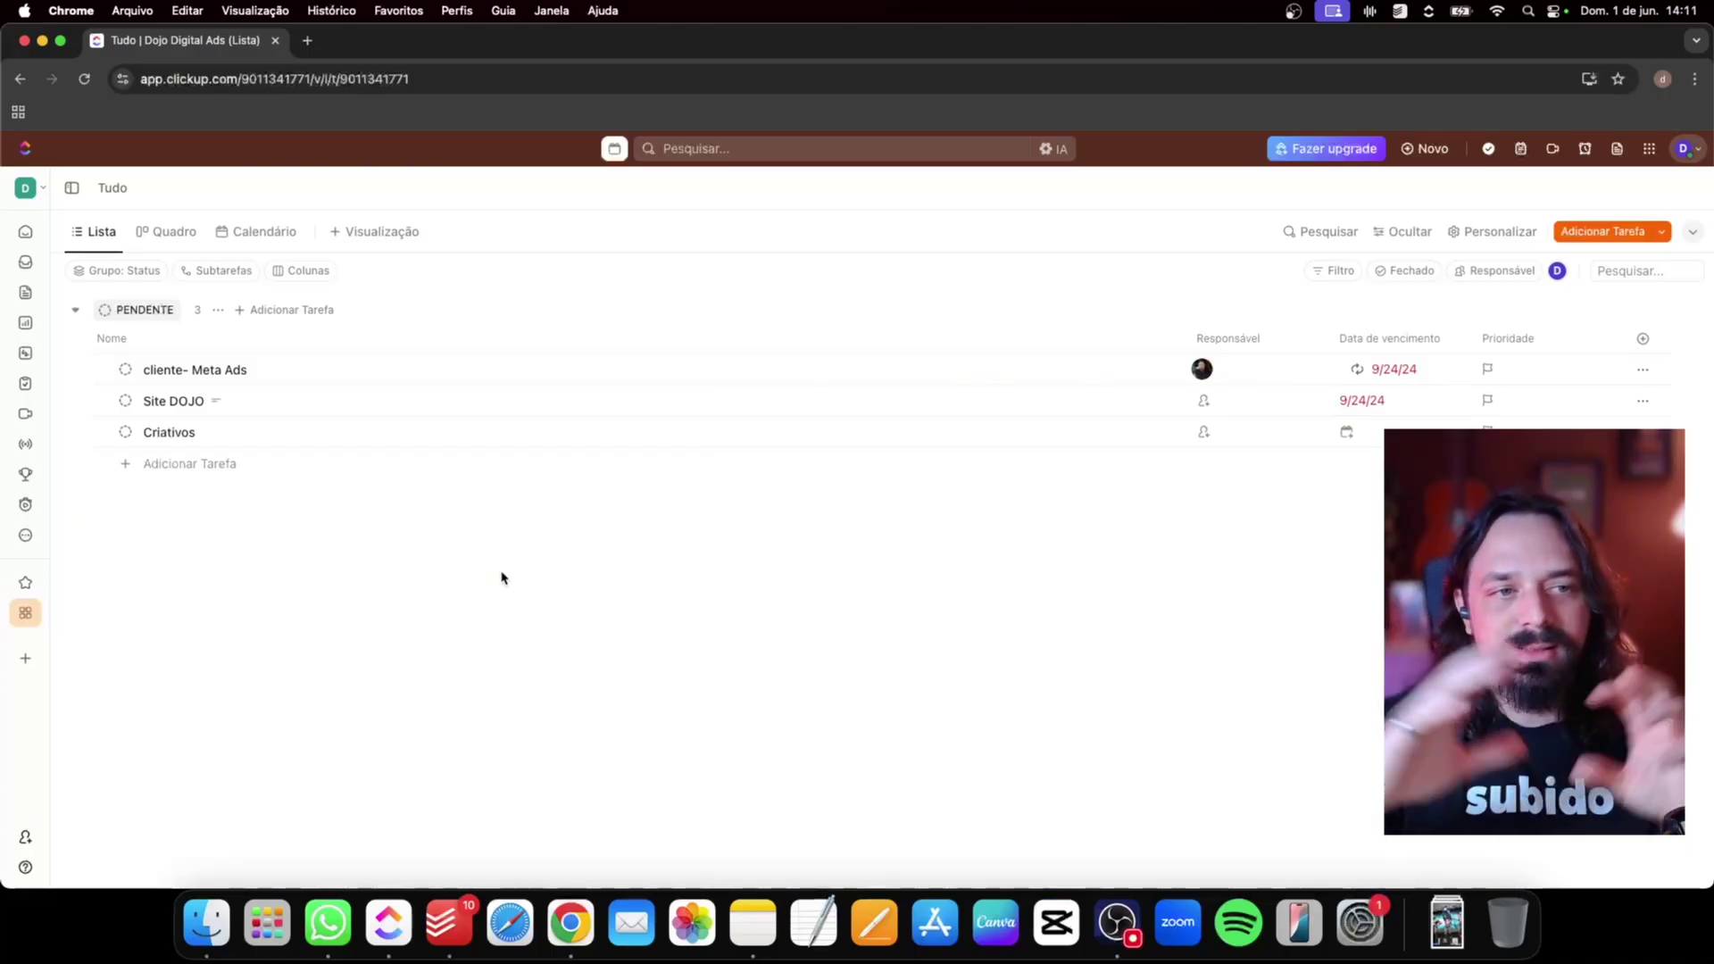
Collapse the Clientes, Comercial and Interno DOJO DIGITAL spaces in the list of spaces
mouse_move(26, 622)
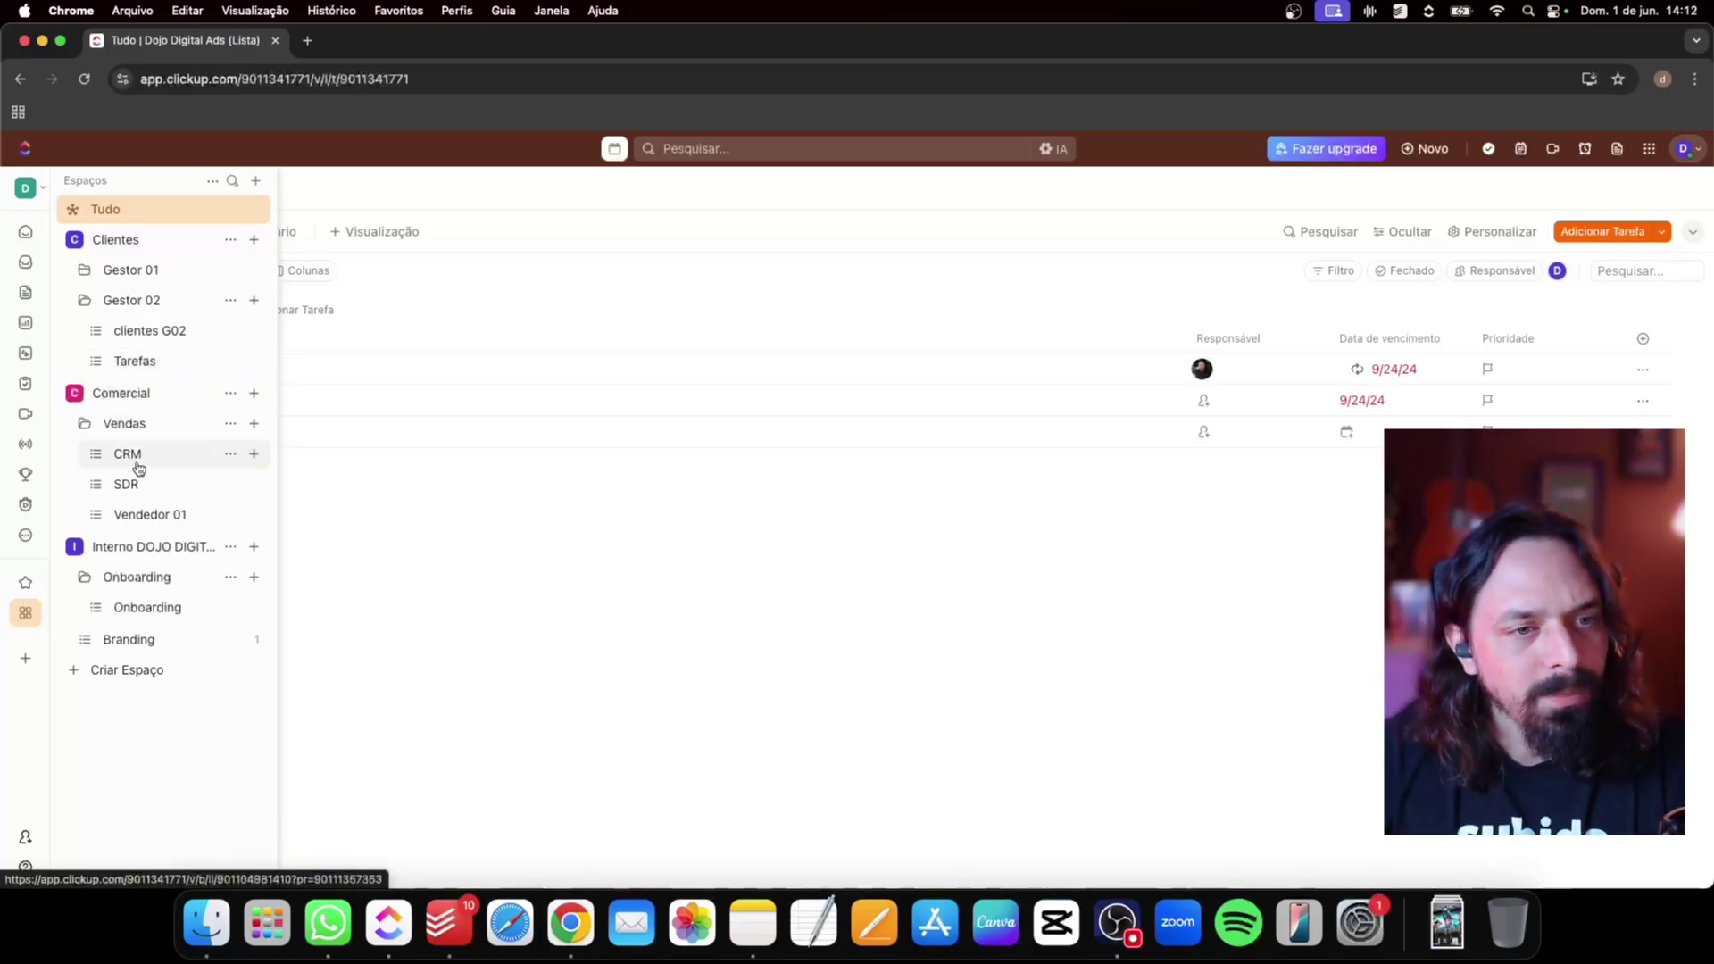
left_click(75, 240)
left_click(75, 270)
left_click(75, 300)
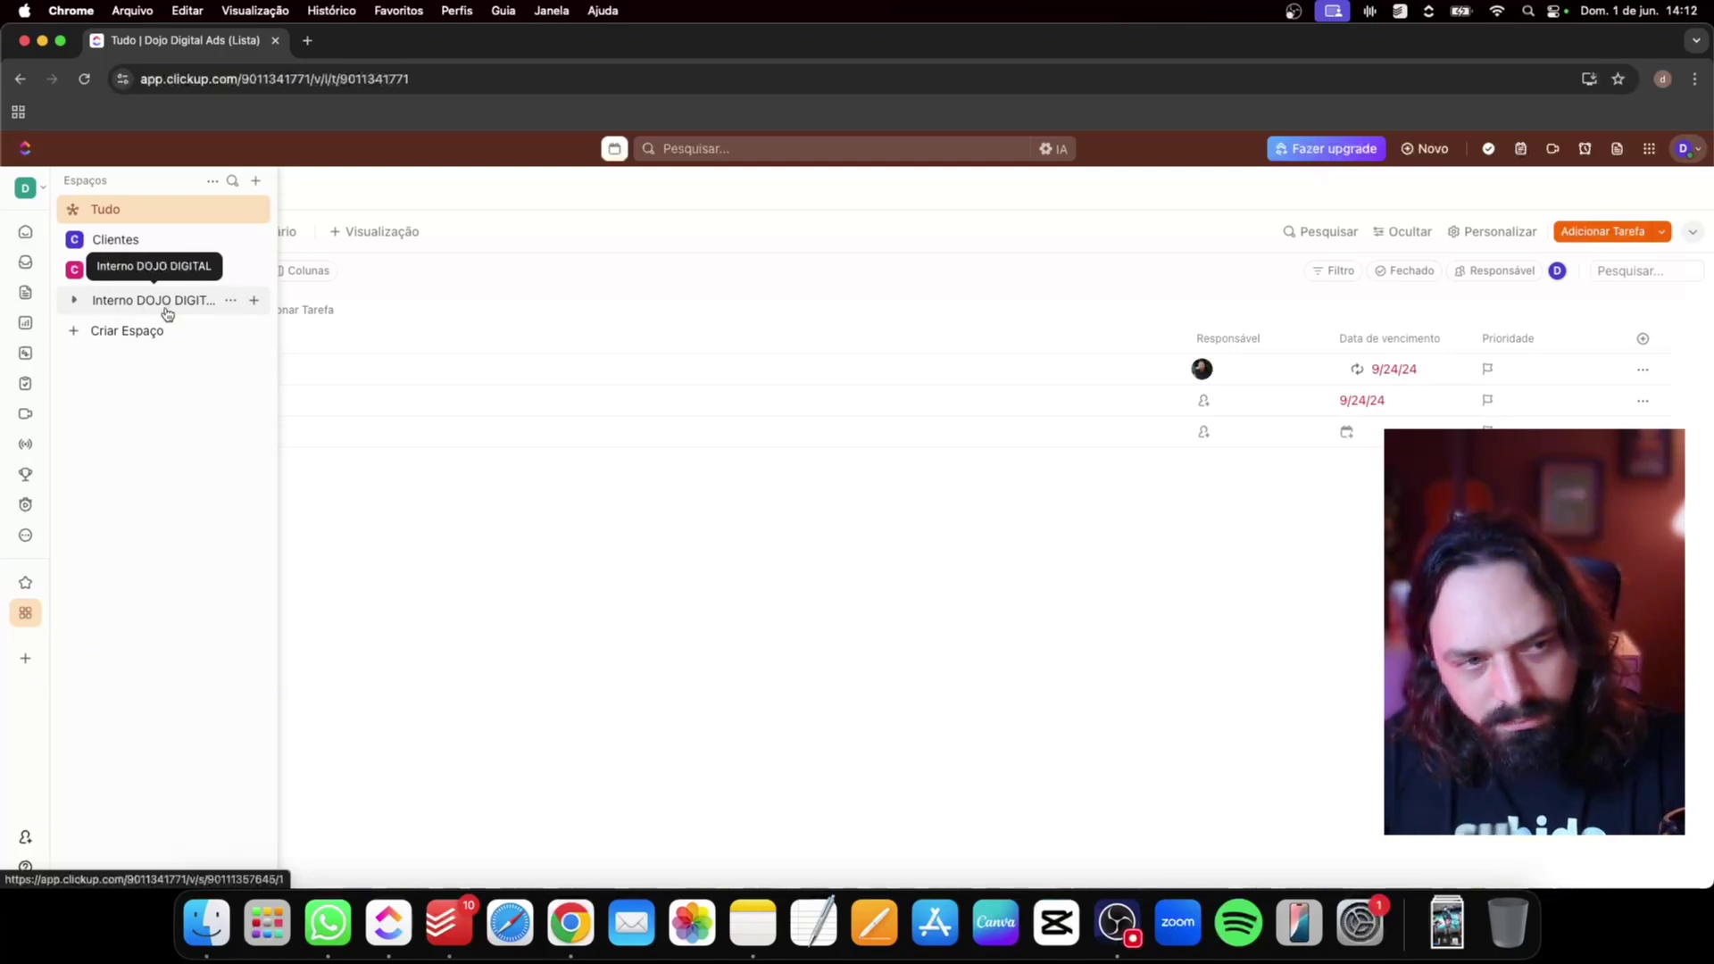
Expand the Clientes space, collapse its Gestor 02 folder, and open the Cliente 02 list in the Gestor 01 folder
left_click(77, 243)
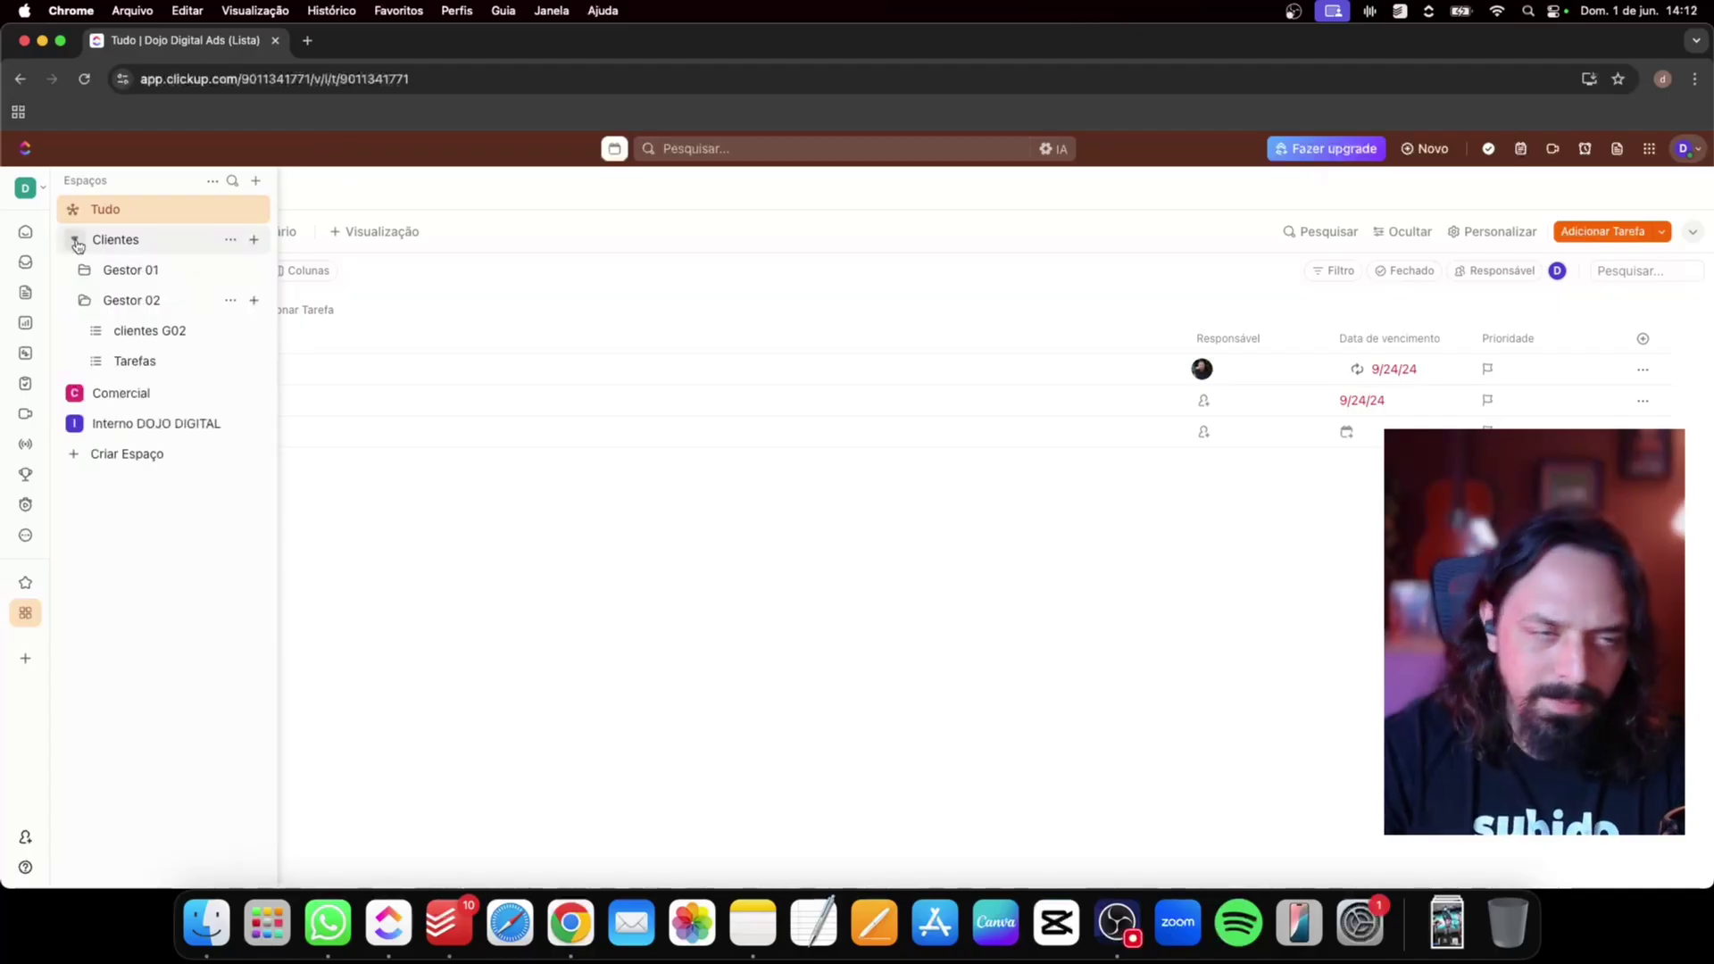
left_click(85, 302)
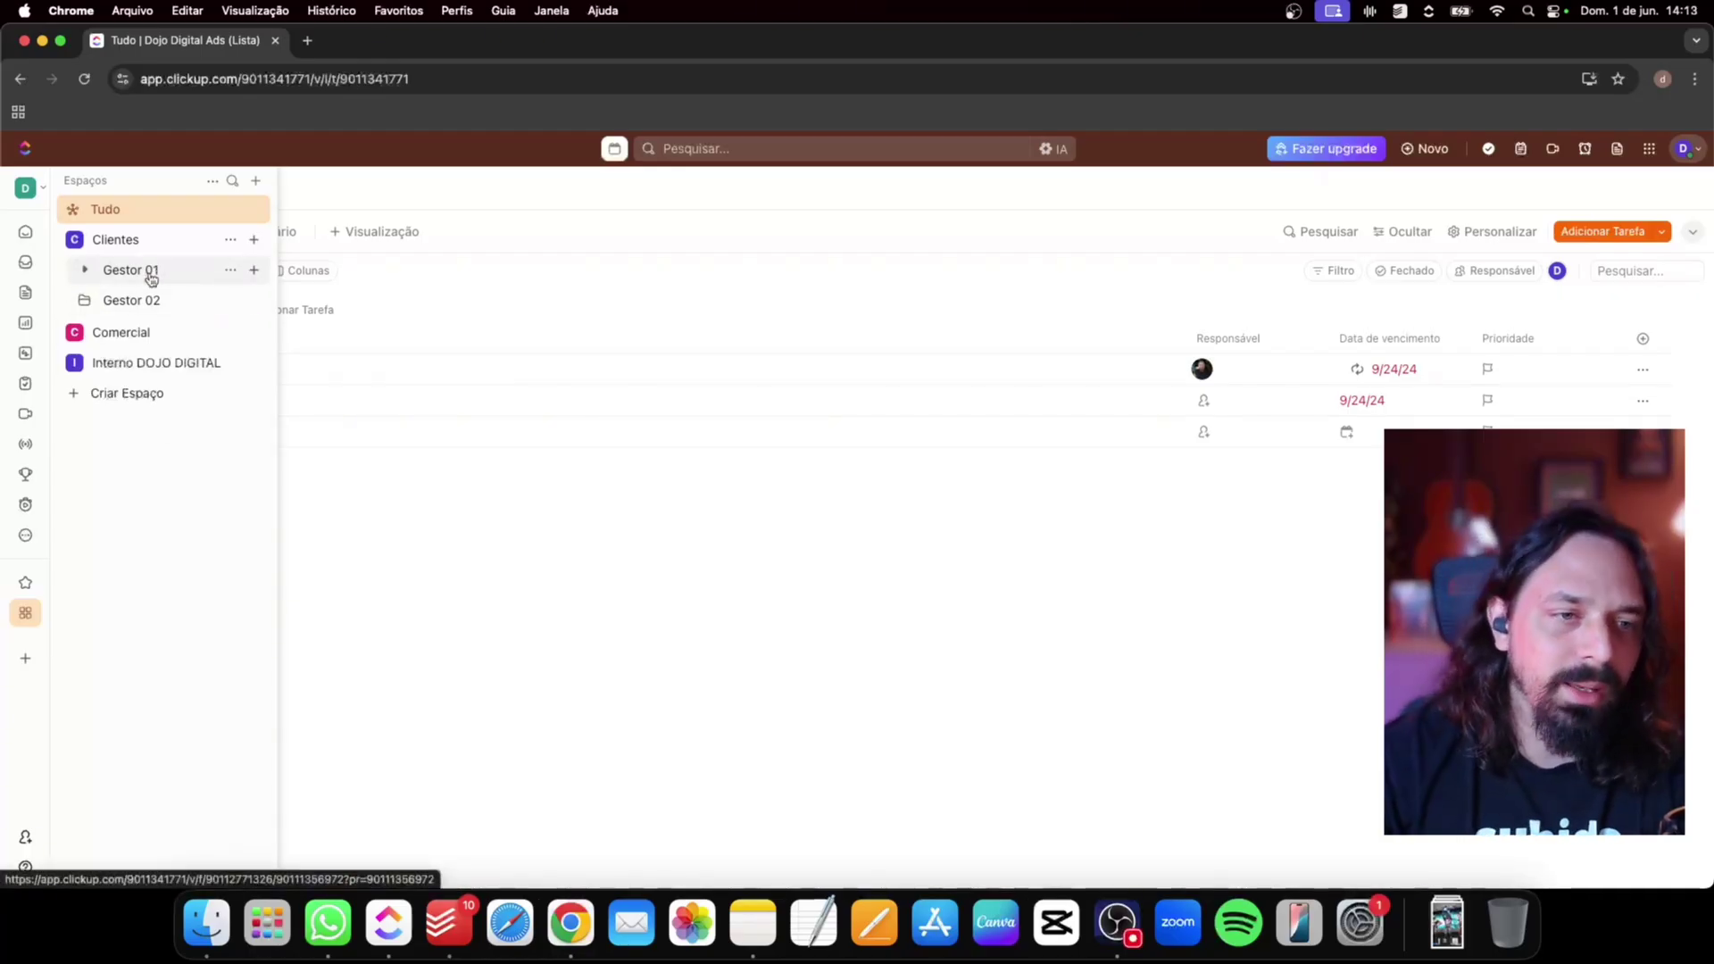
left_click(88, 271)
left_click(88, 271)
left_click(80, 272)
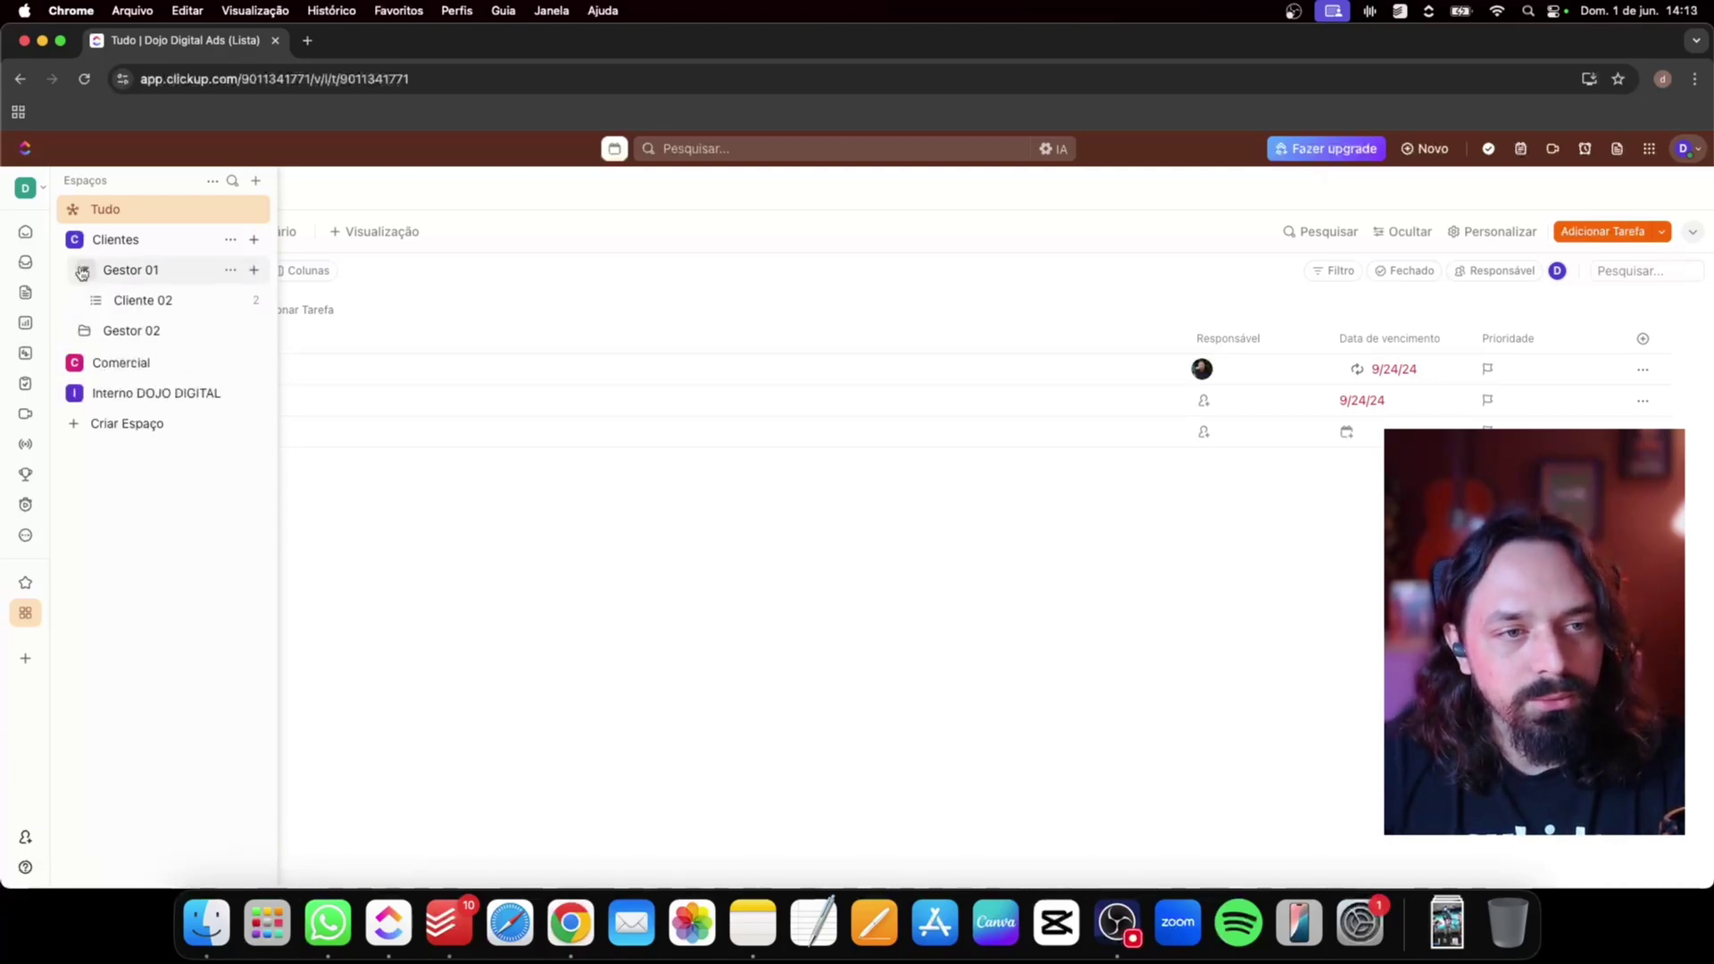
left_click(143, 306)
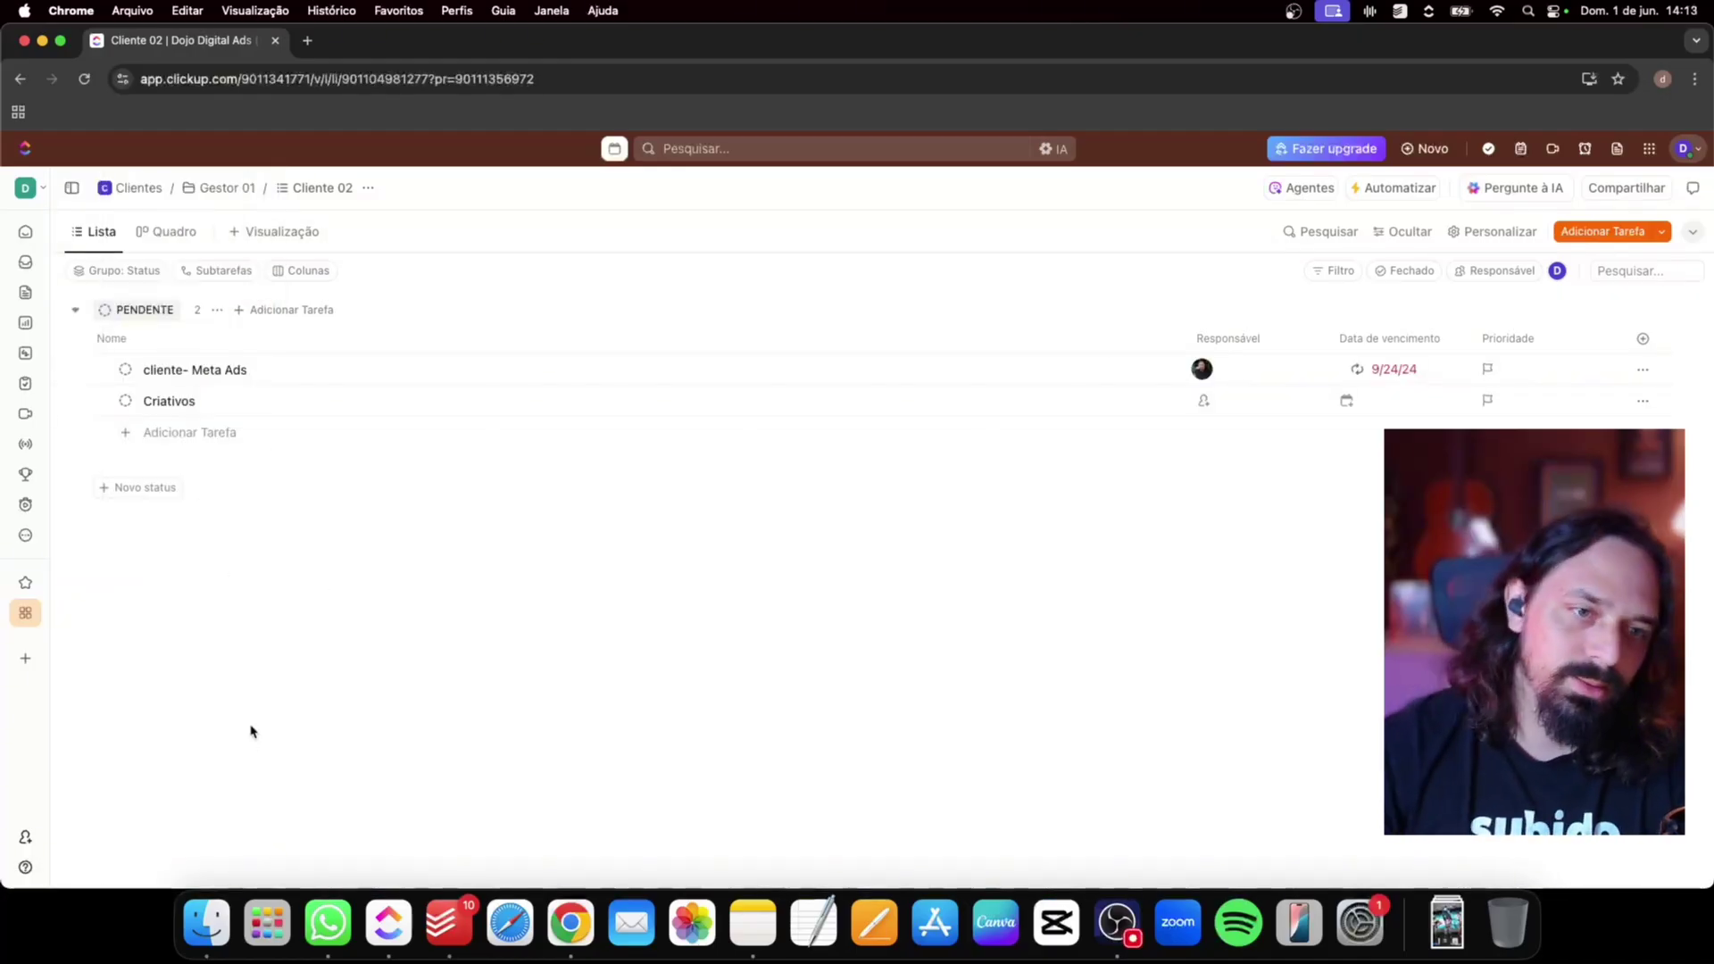
Rename the Criativos task to "Cliente 02" and the cliente- Meta Ads task to "Cliente 01"
double_click(165, 401)
type("Cliente 02")
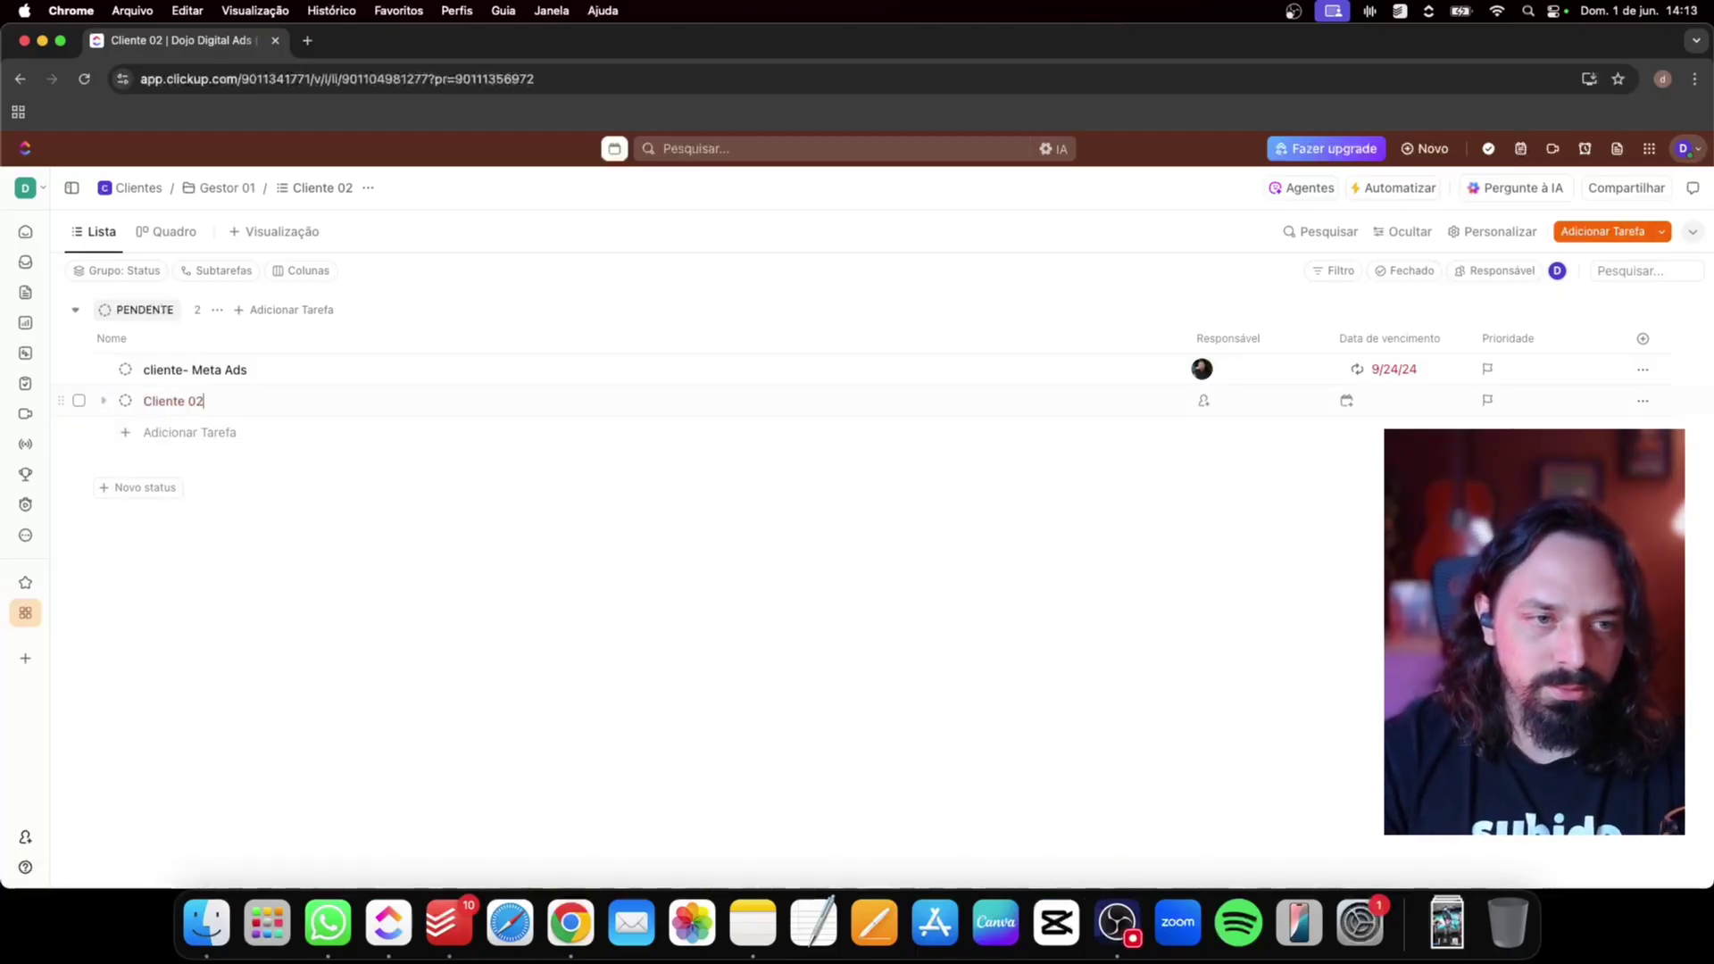
key("Return")
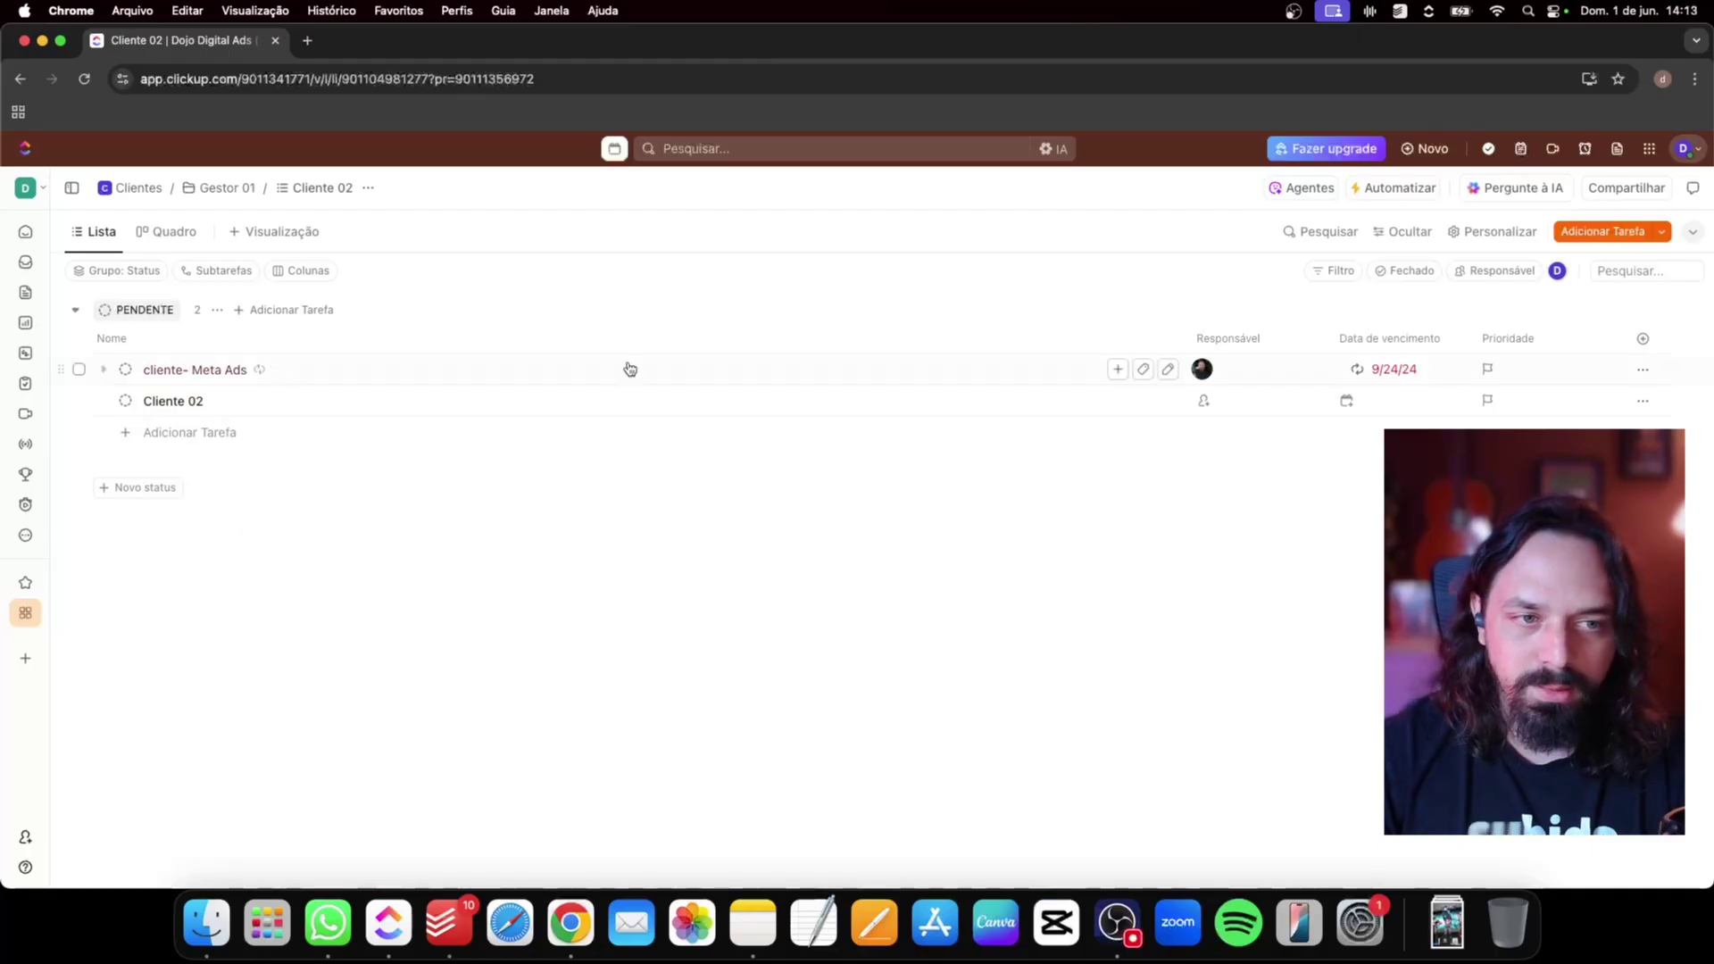
left_click_drag(172, 369, 238, 368)
triple_click(237, 369)
type("Cliente 01")
key("Return")
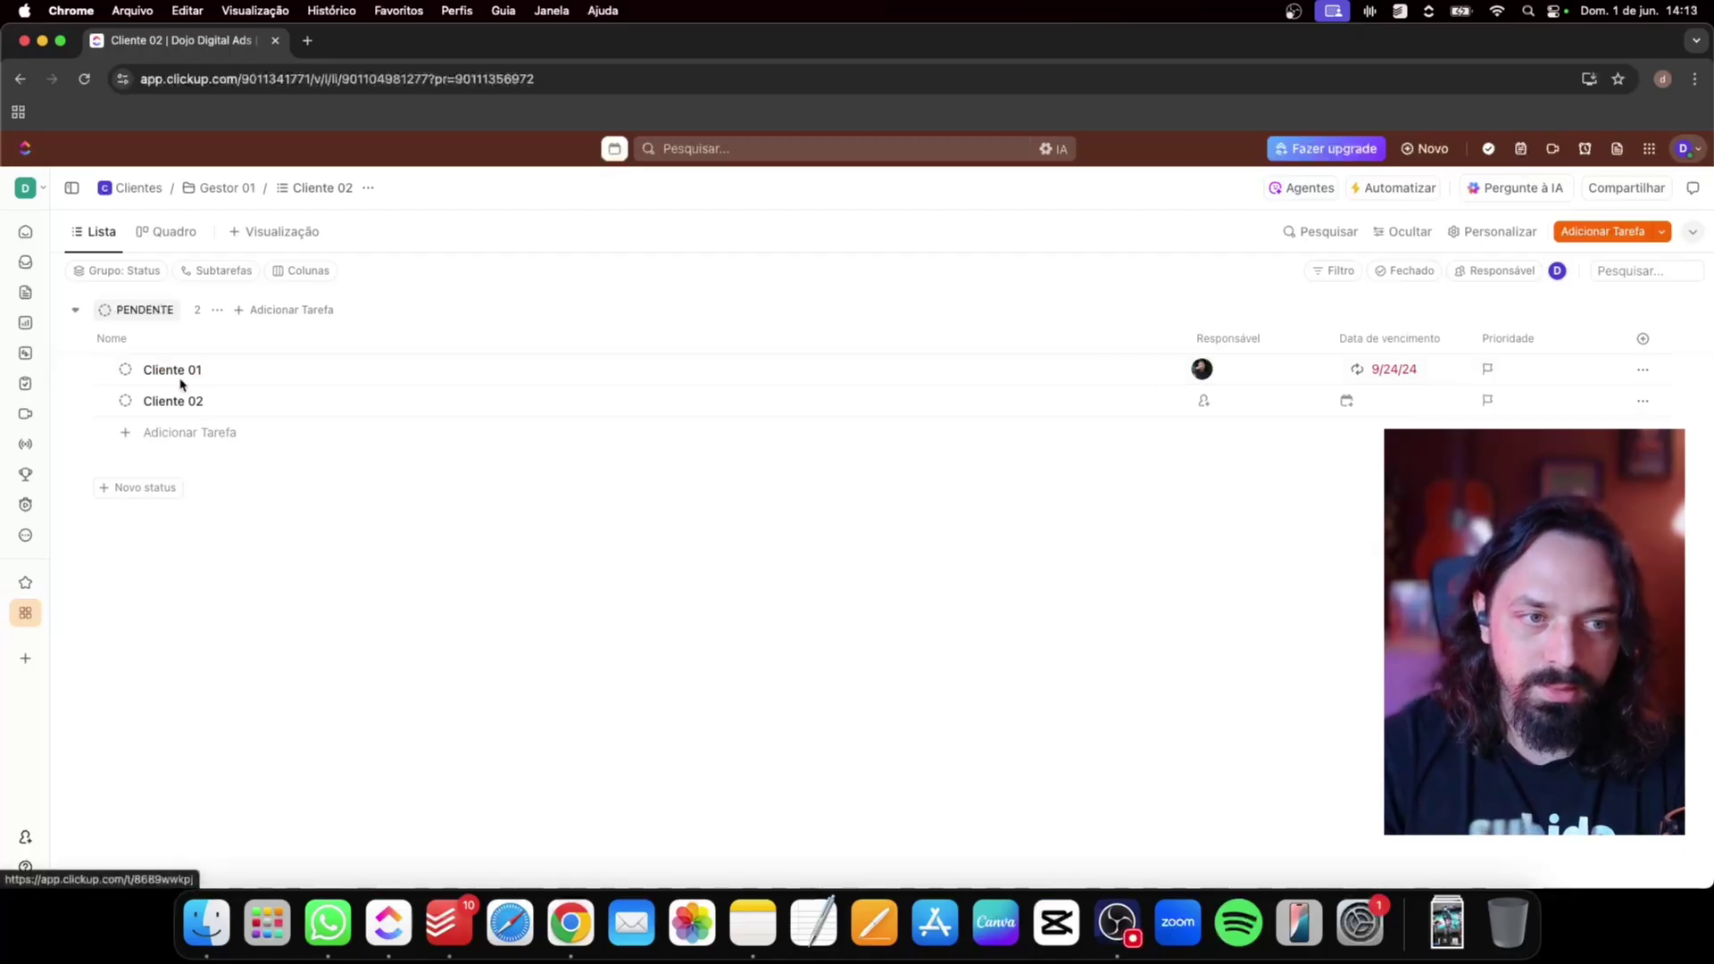
Add a new task named "Cliente 03" to the PENDENTE group
left_click(190, 432)
type("Clie")
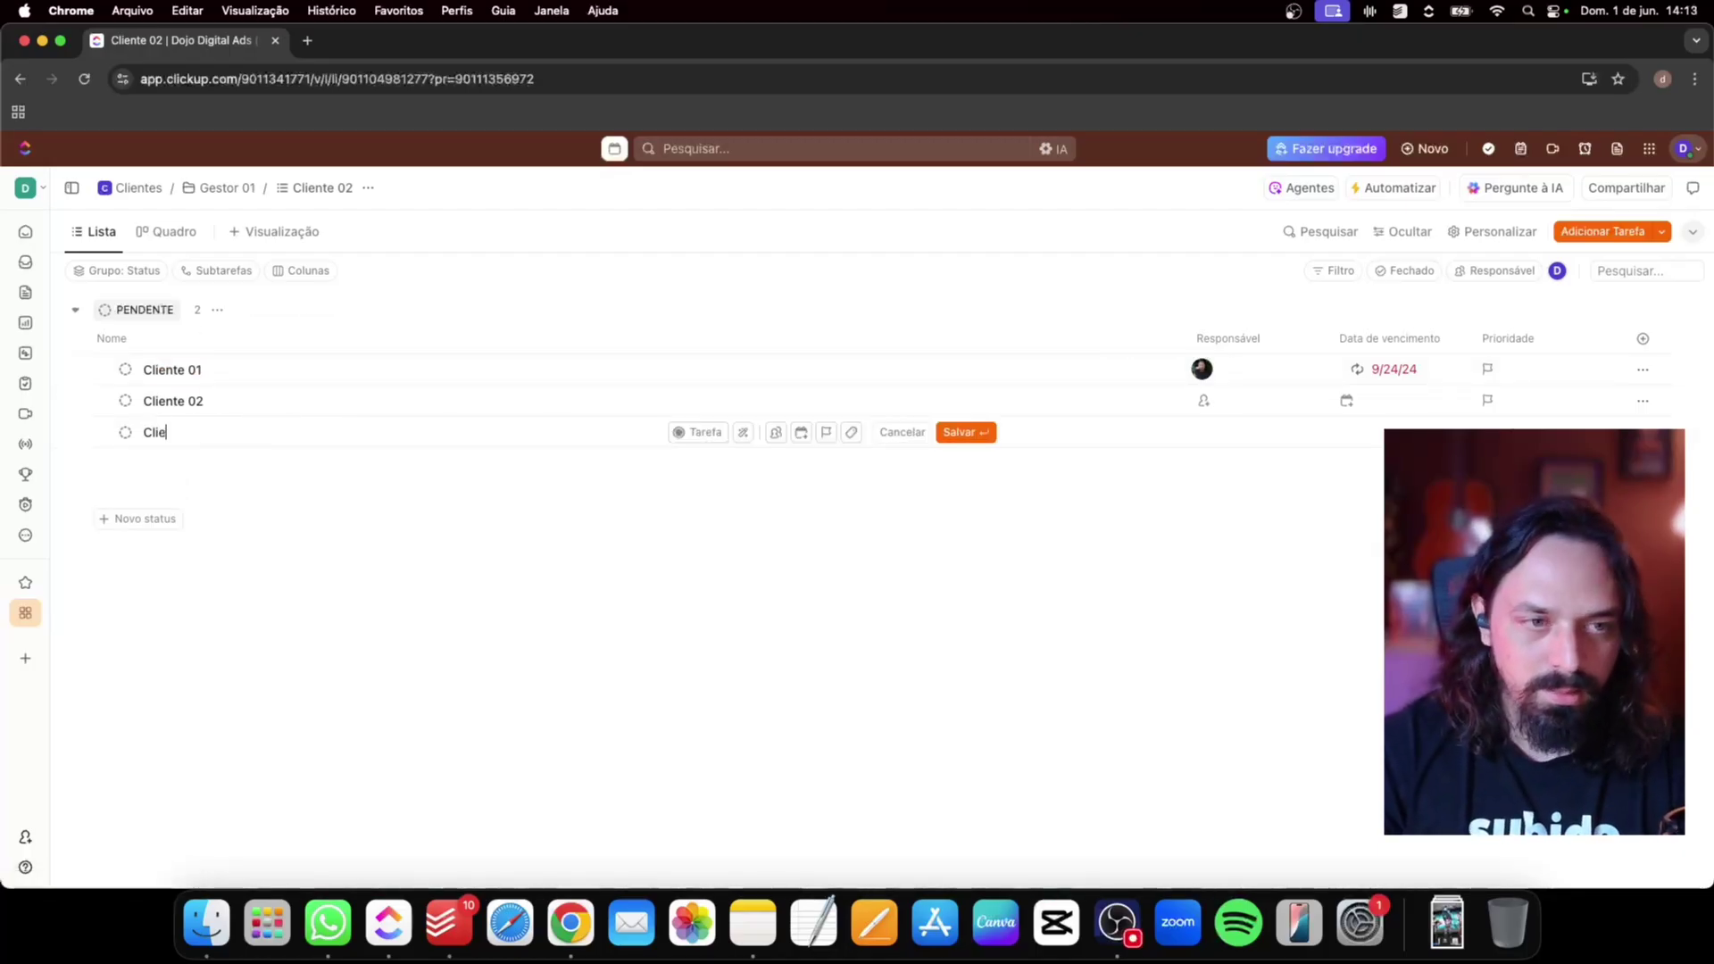
type("nte 03")
key("Return")
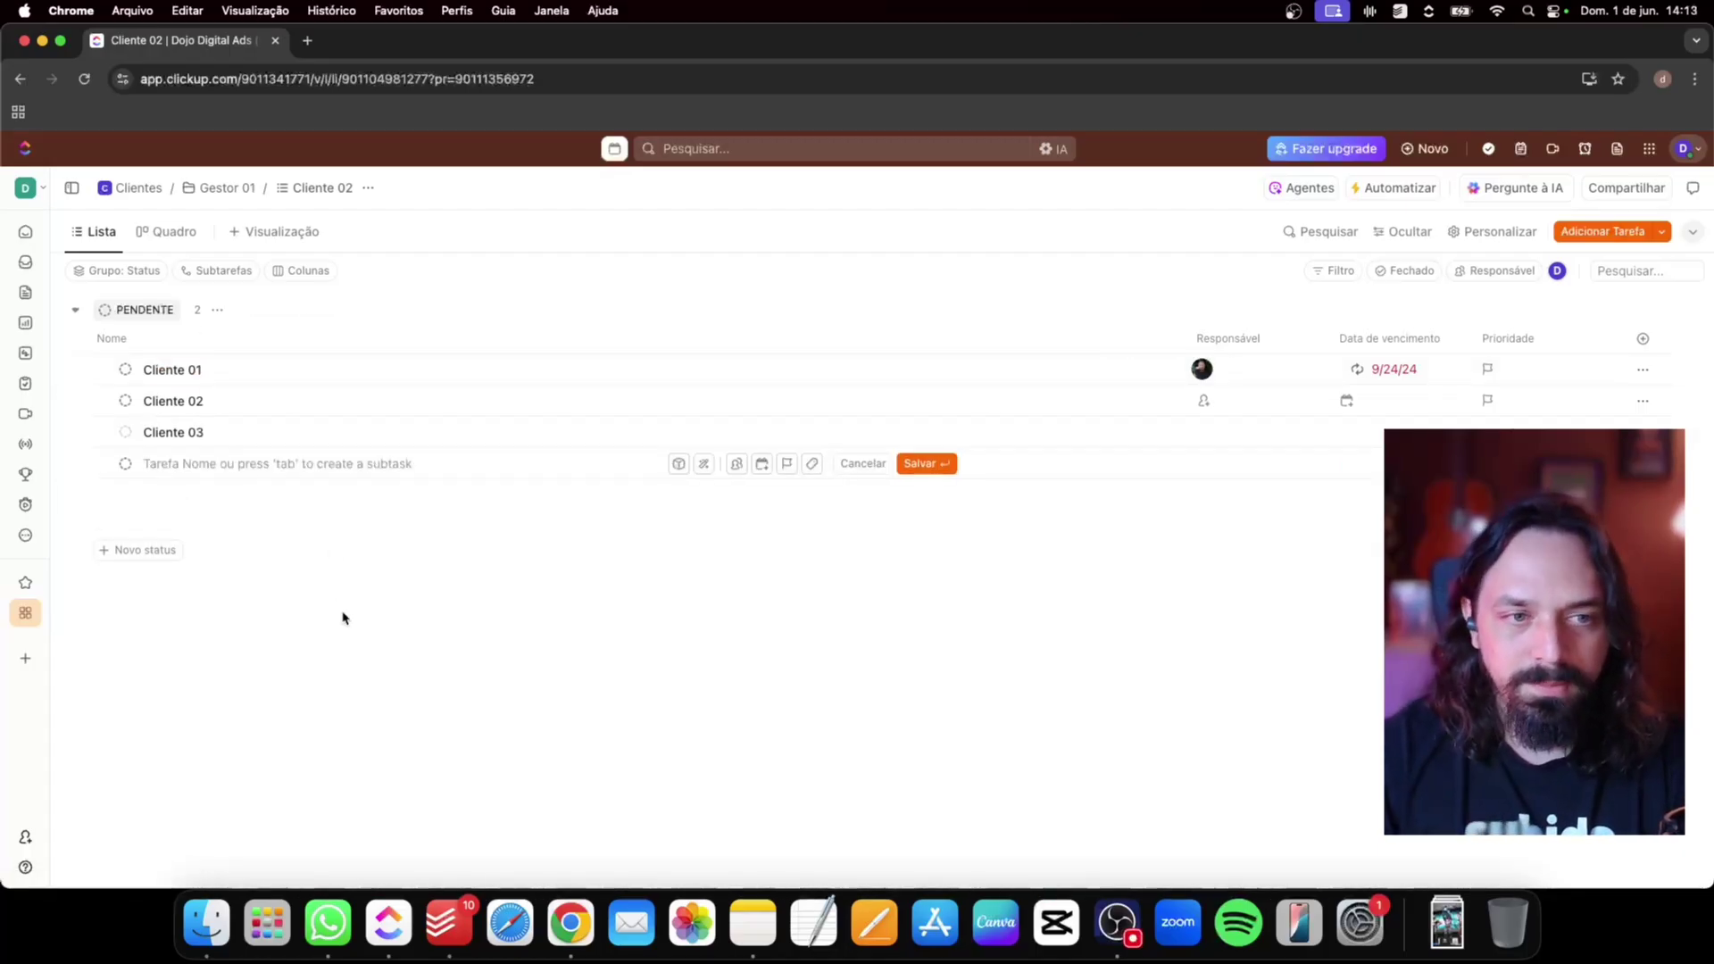
left_click(341, 618)
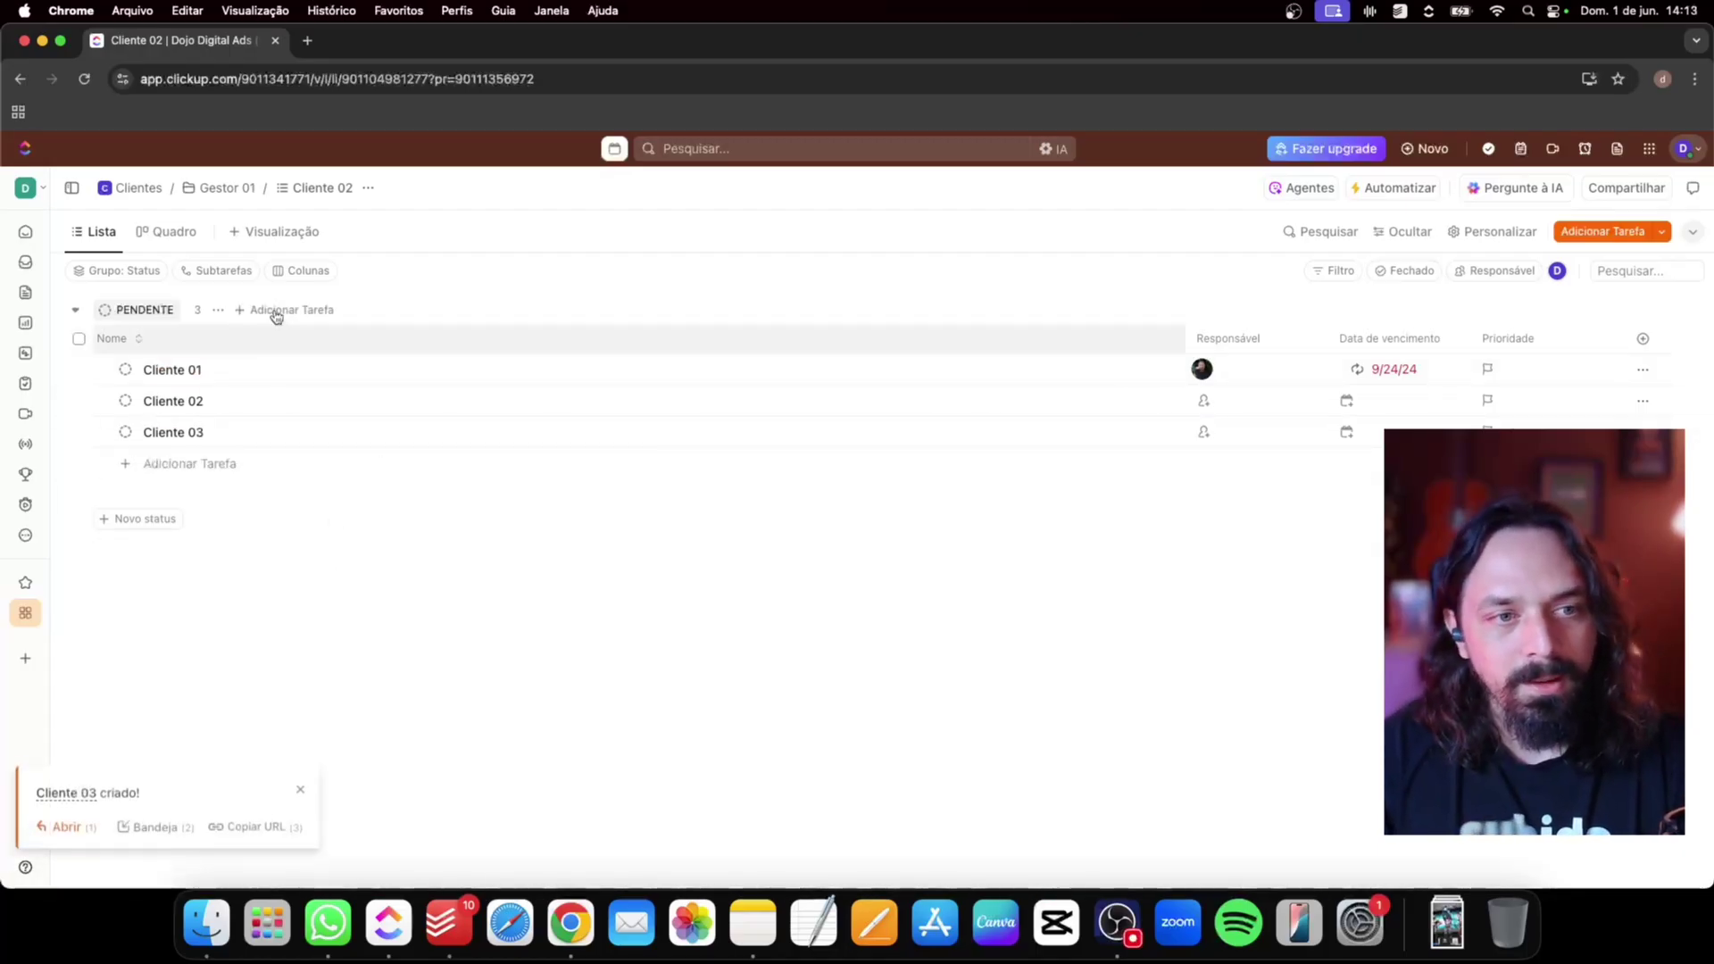
Open the Cliente 01 task and look over its properties, subtasks, checklists and attachments sections
left_click(172, 369)
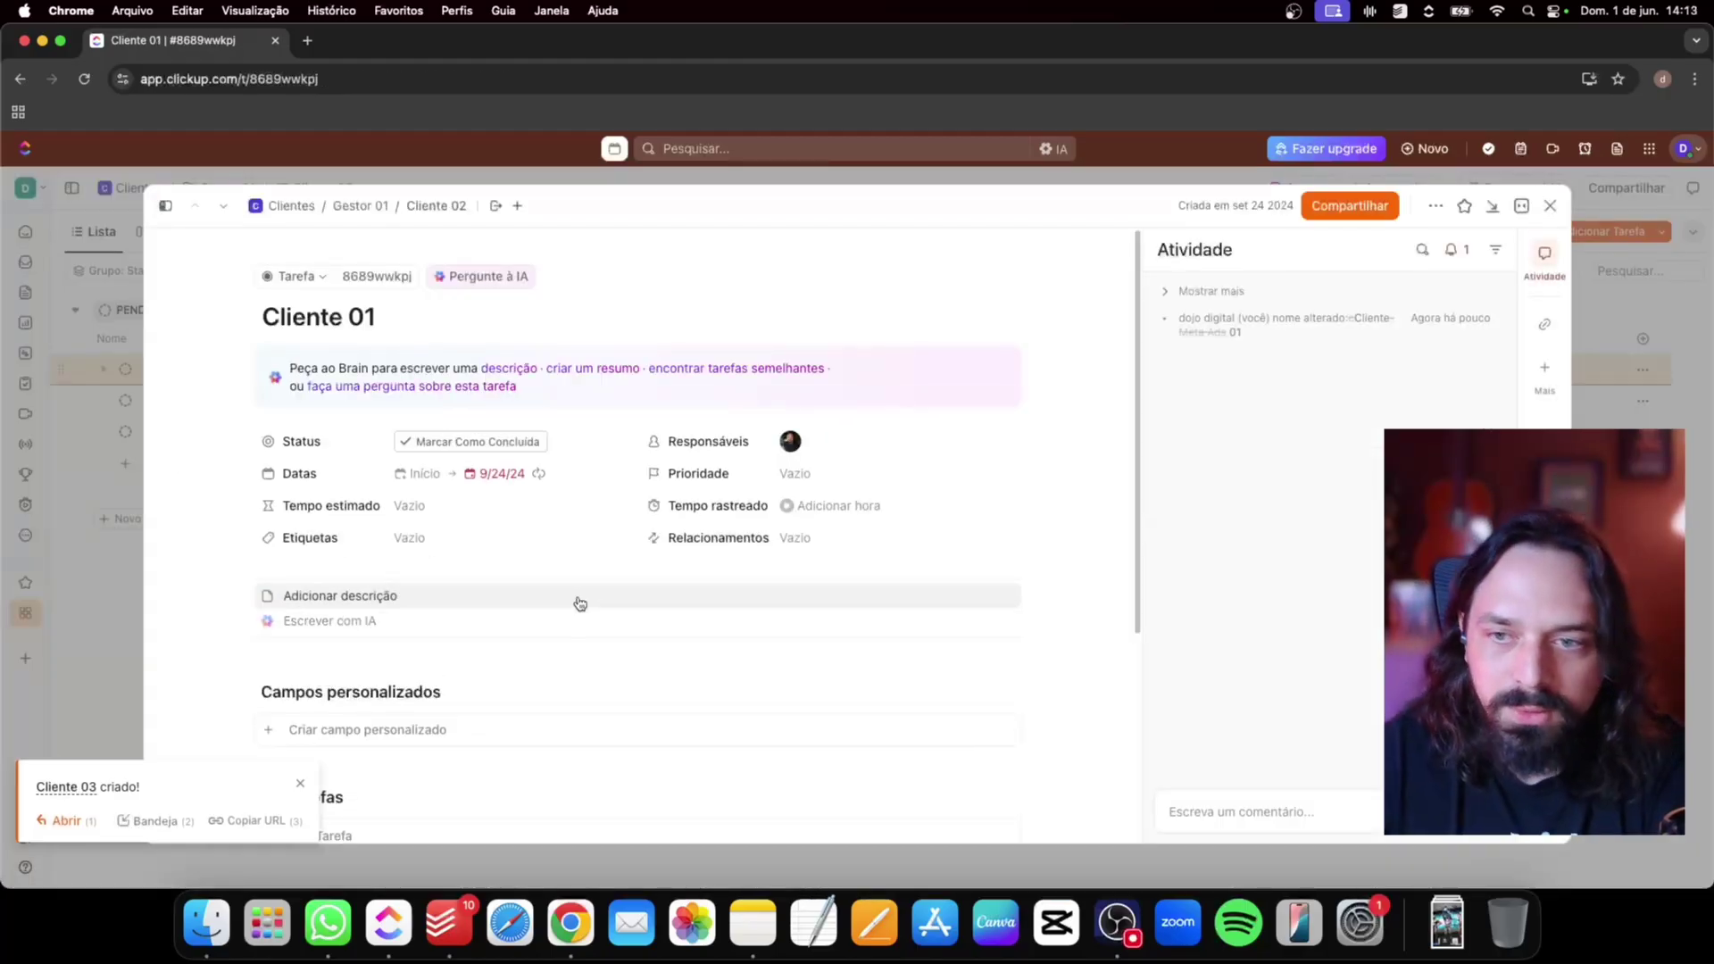
scroll(580, 605, "down", 5)
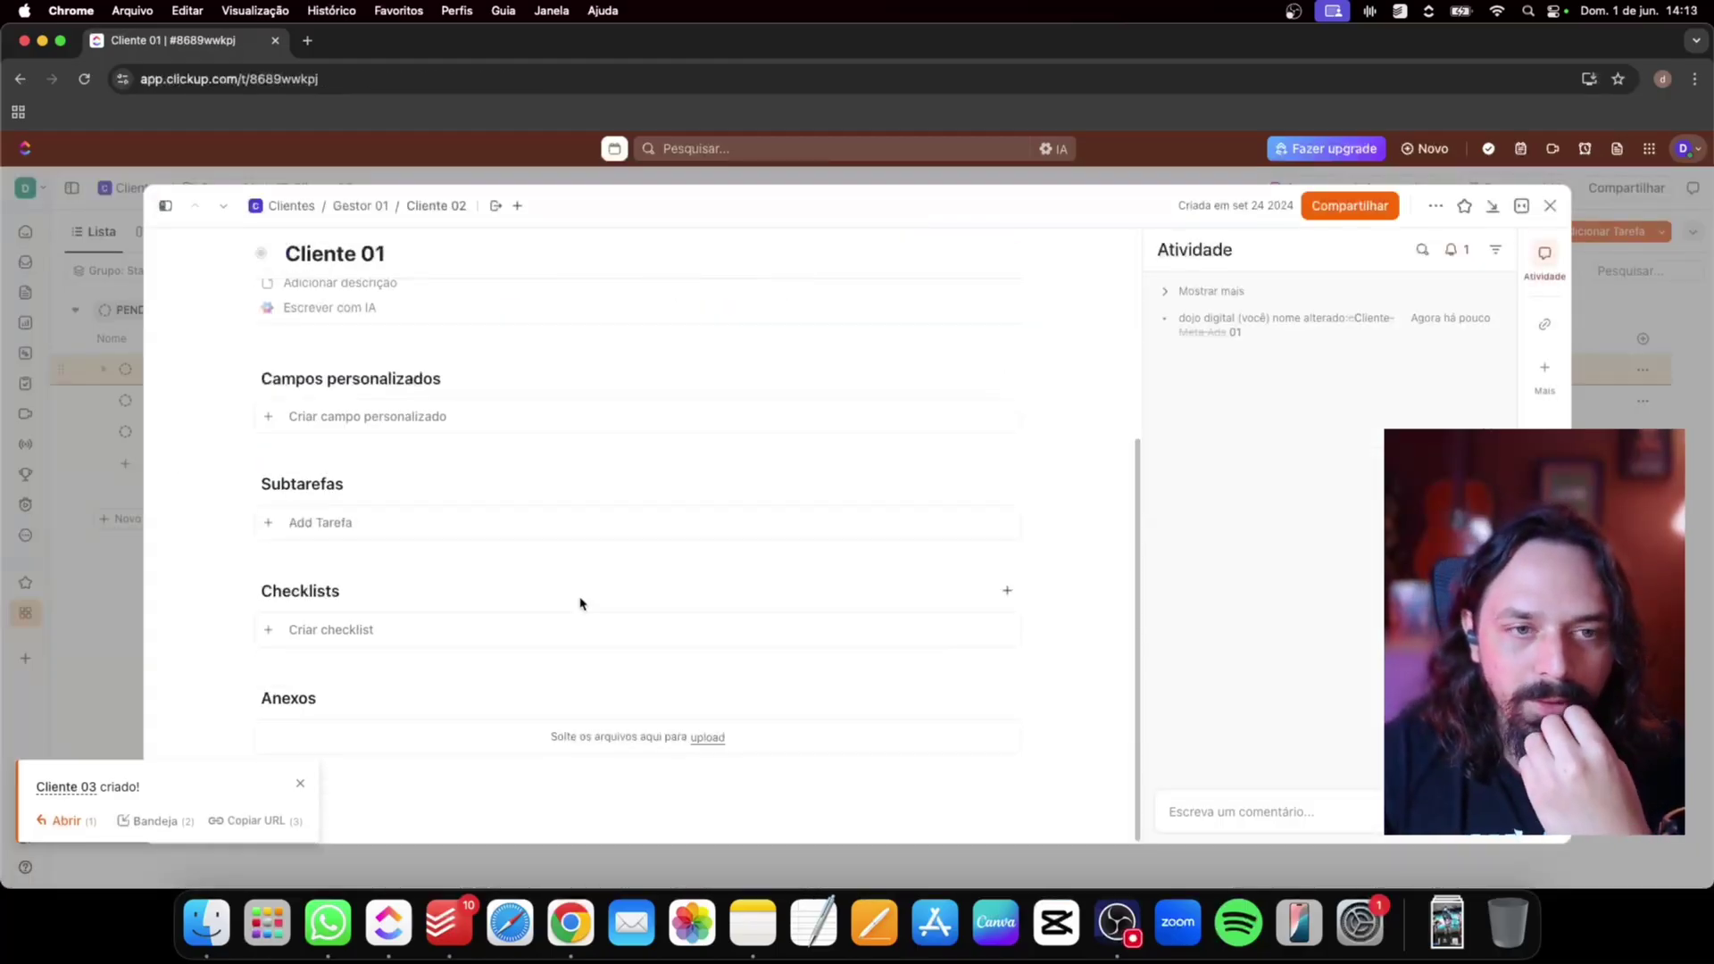
scroll(747, 520, "up", 5)
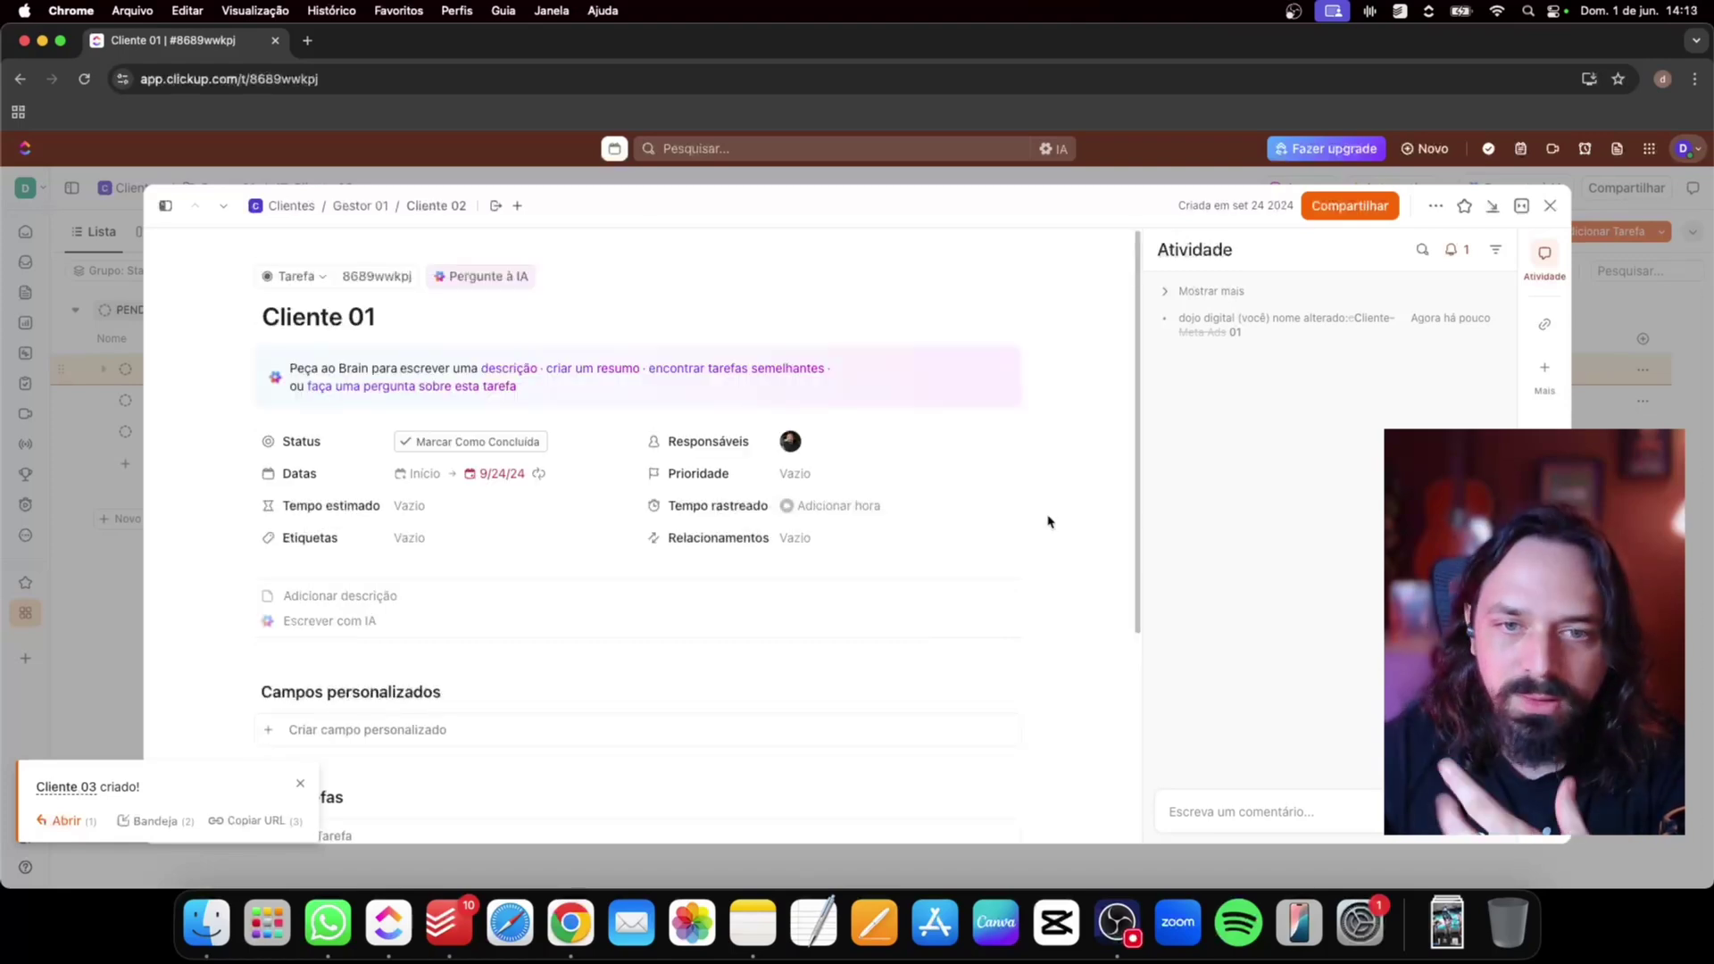
left_click(495, 482)
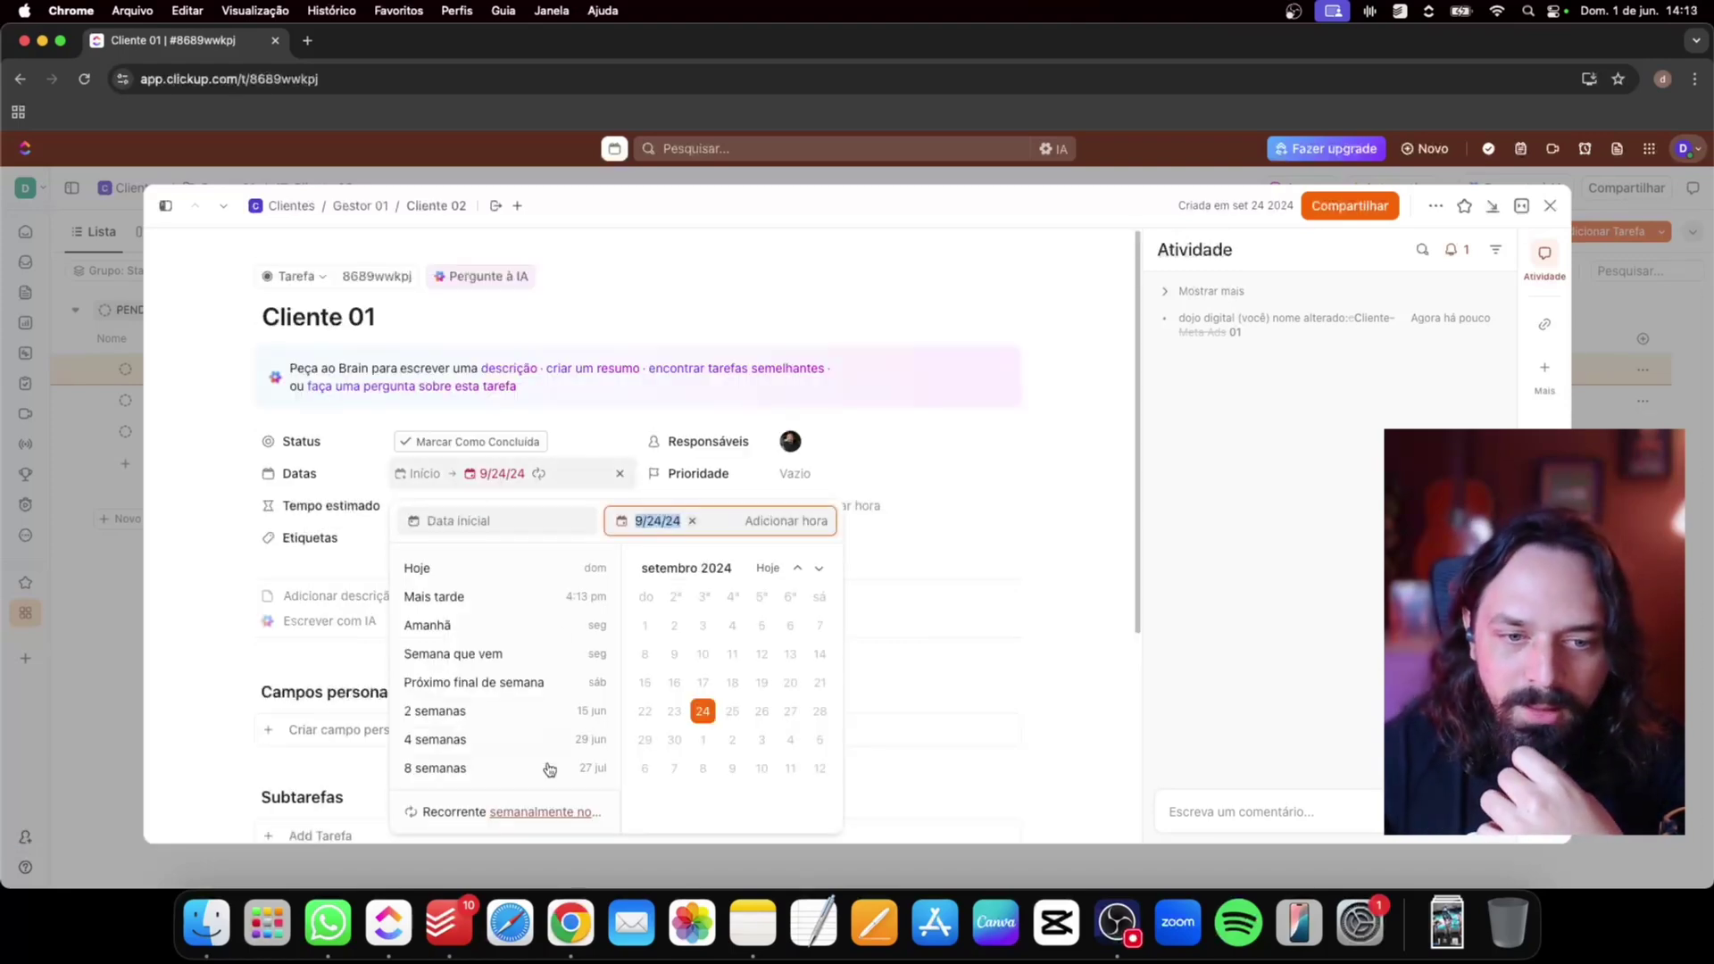
left_click(528, 814)
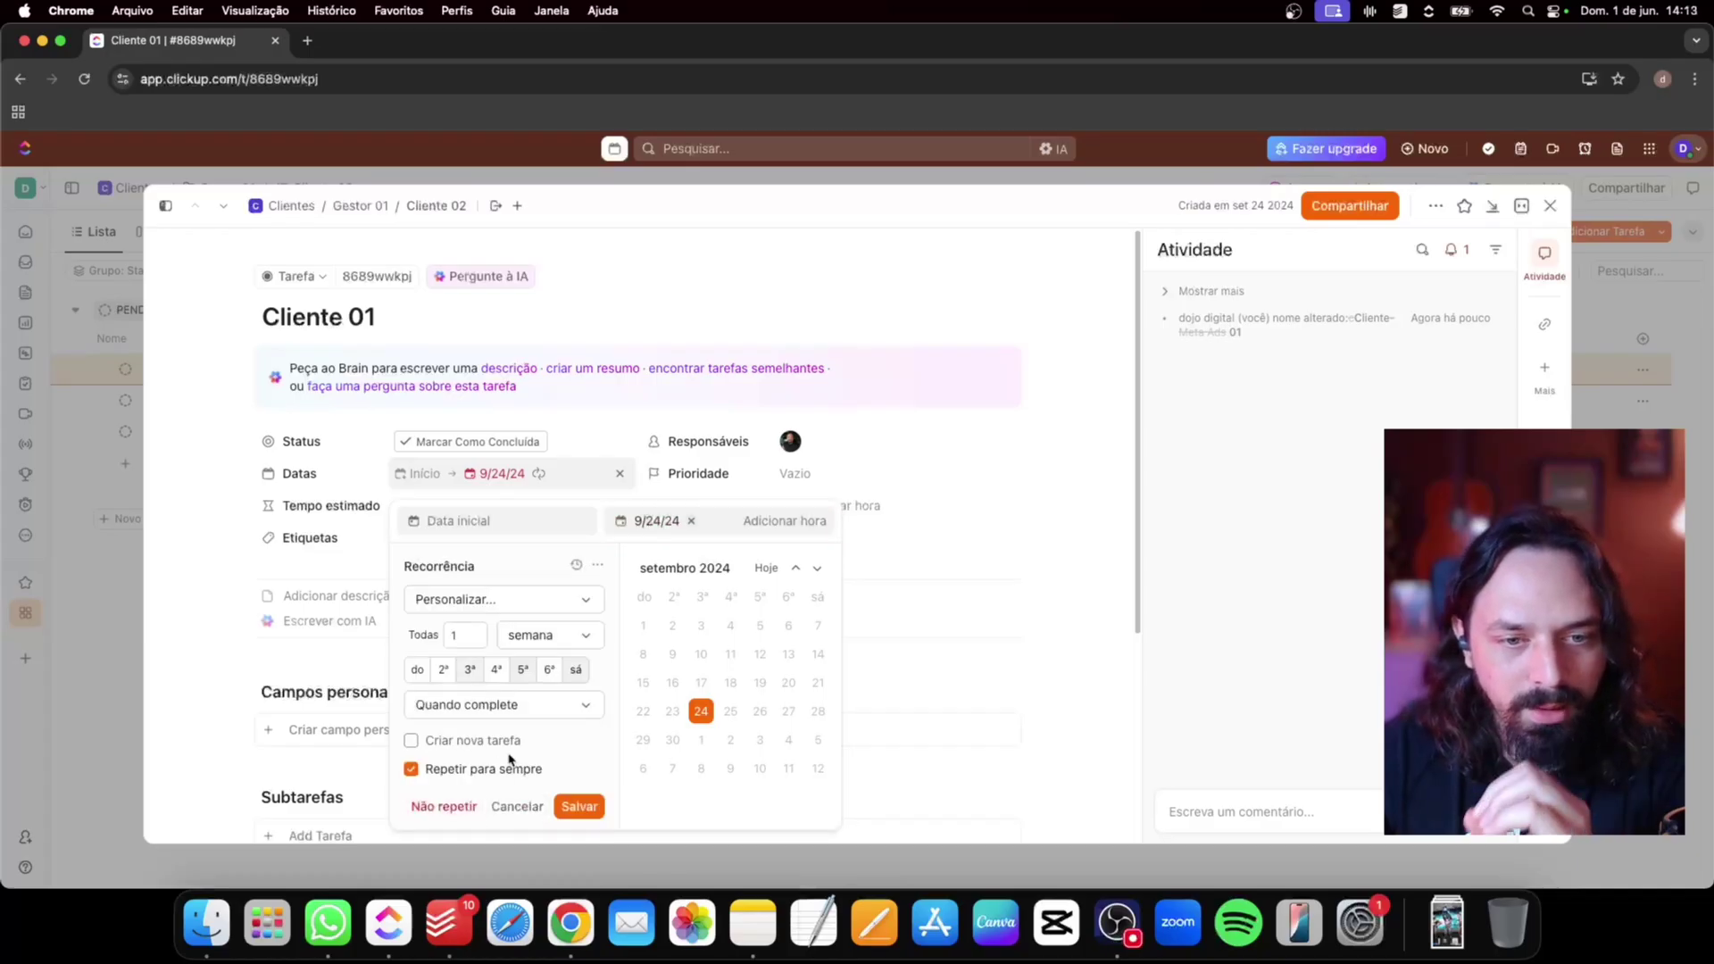
left_click(528, 807)
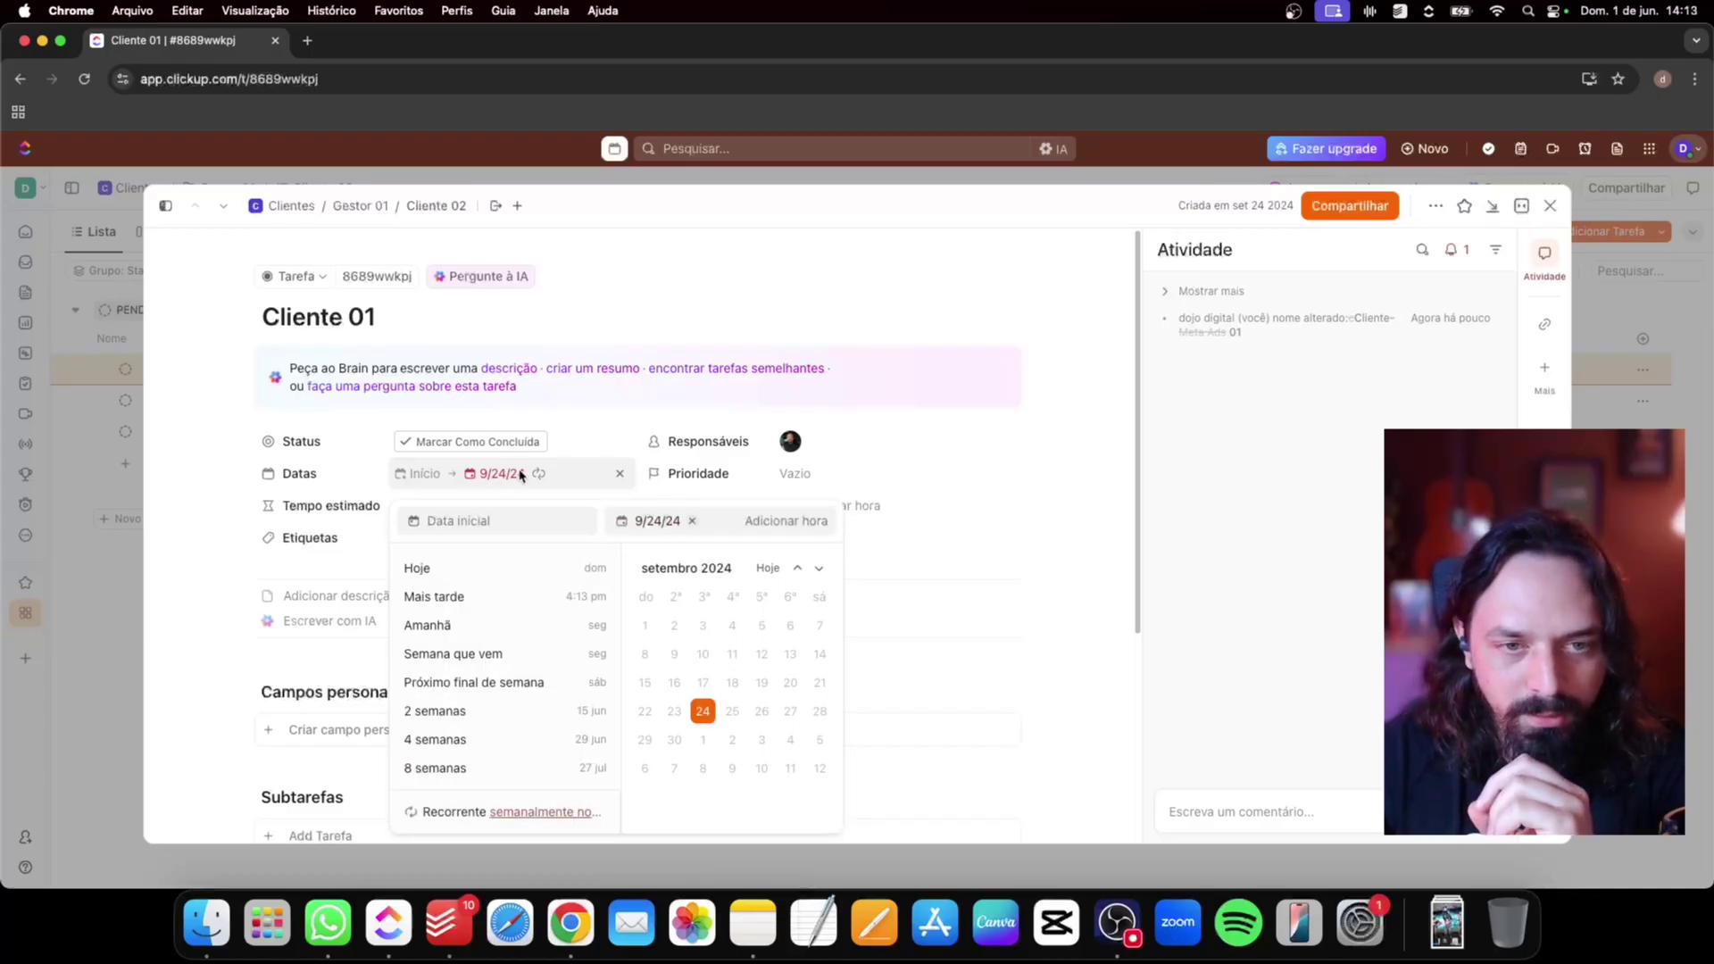
left_click(600, 406)
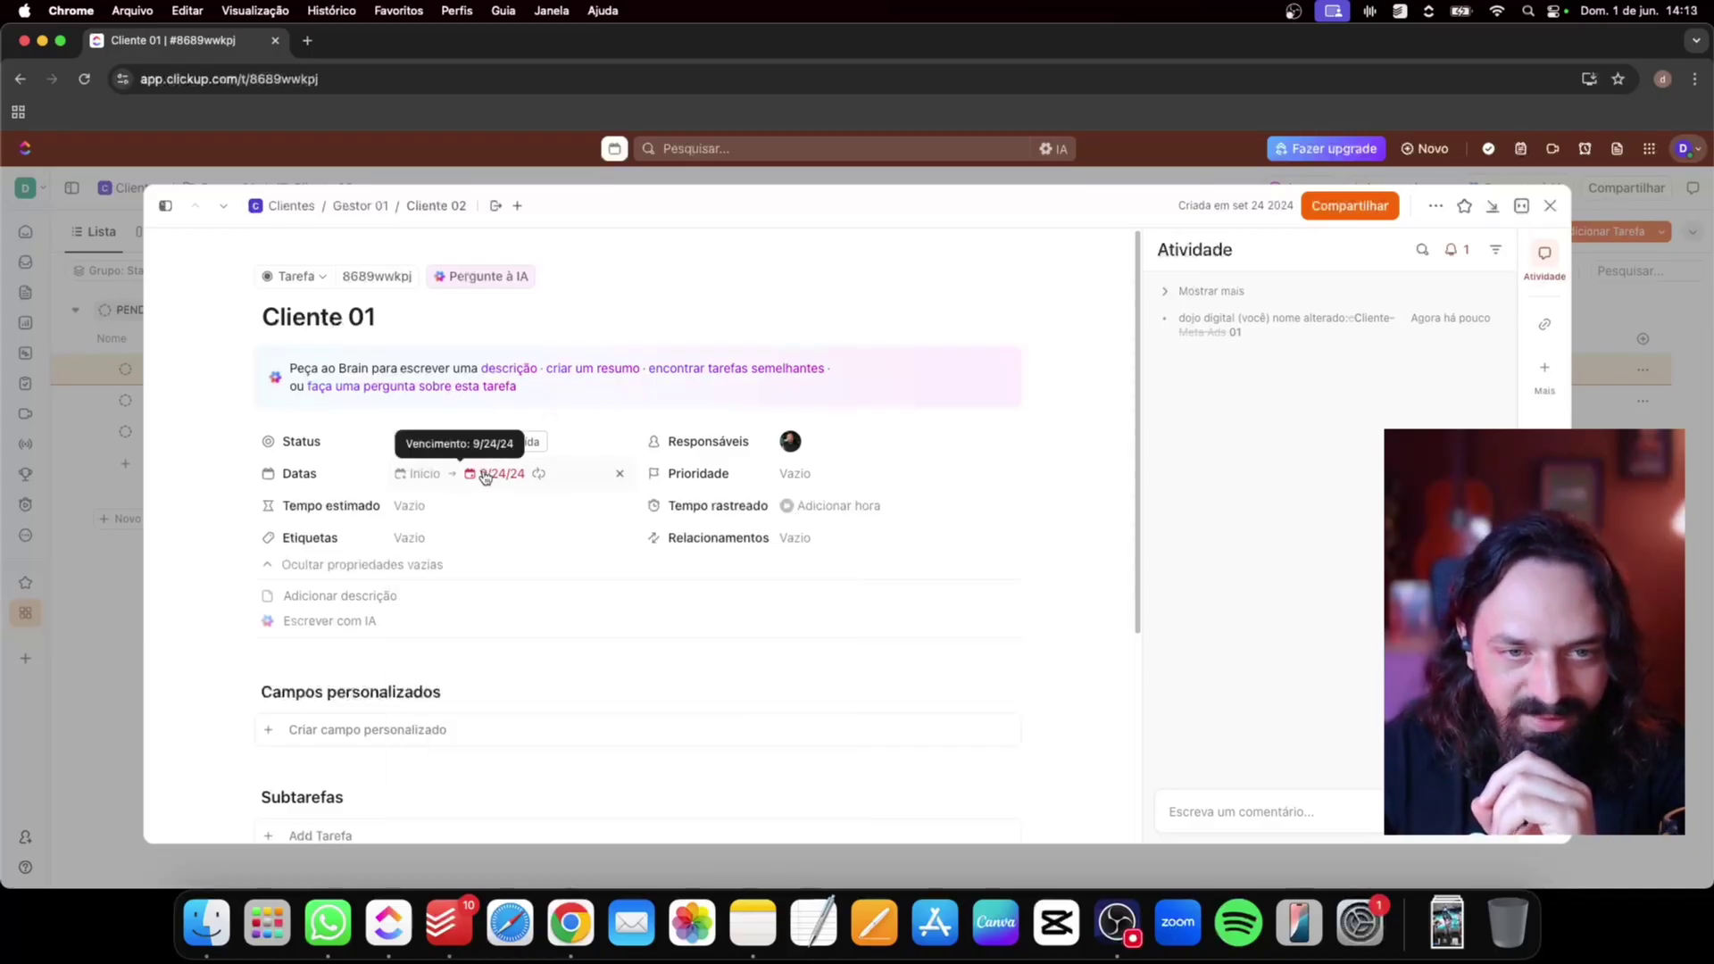
Make the Cliente 01 task recur daily (Diariamente), skipping weekends, and save the recurrence
left_click(497, 475)
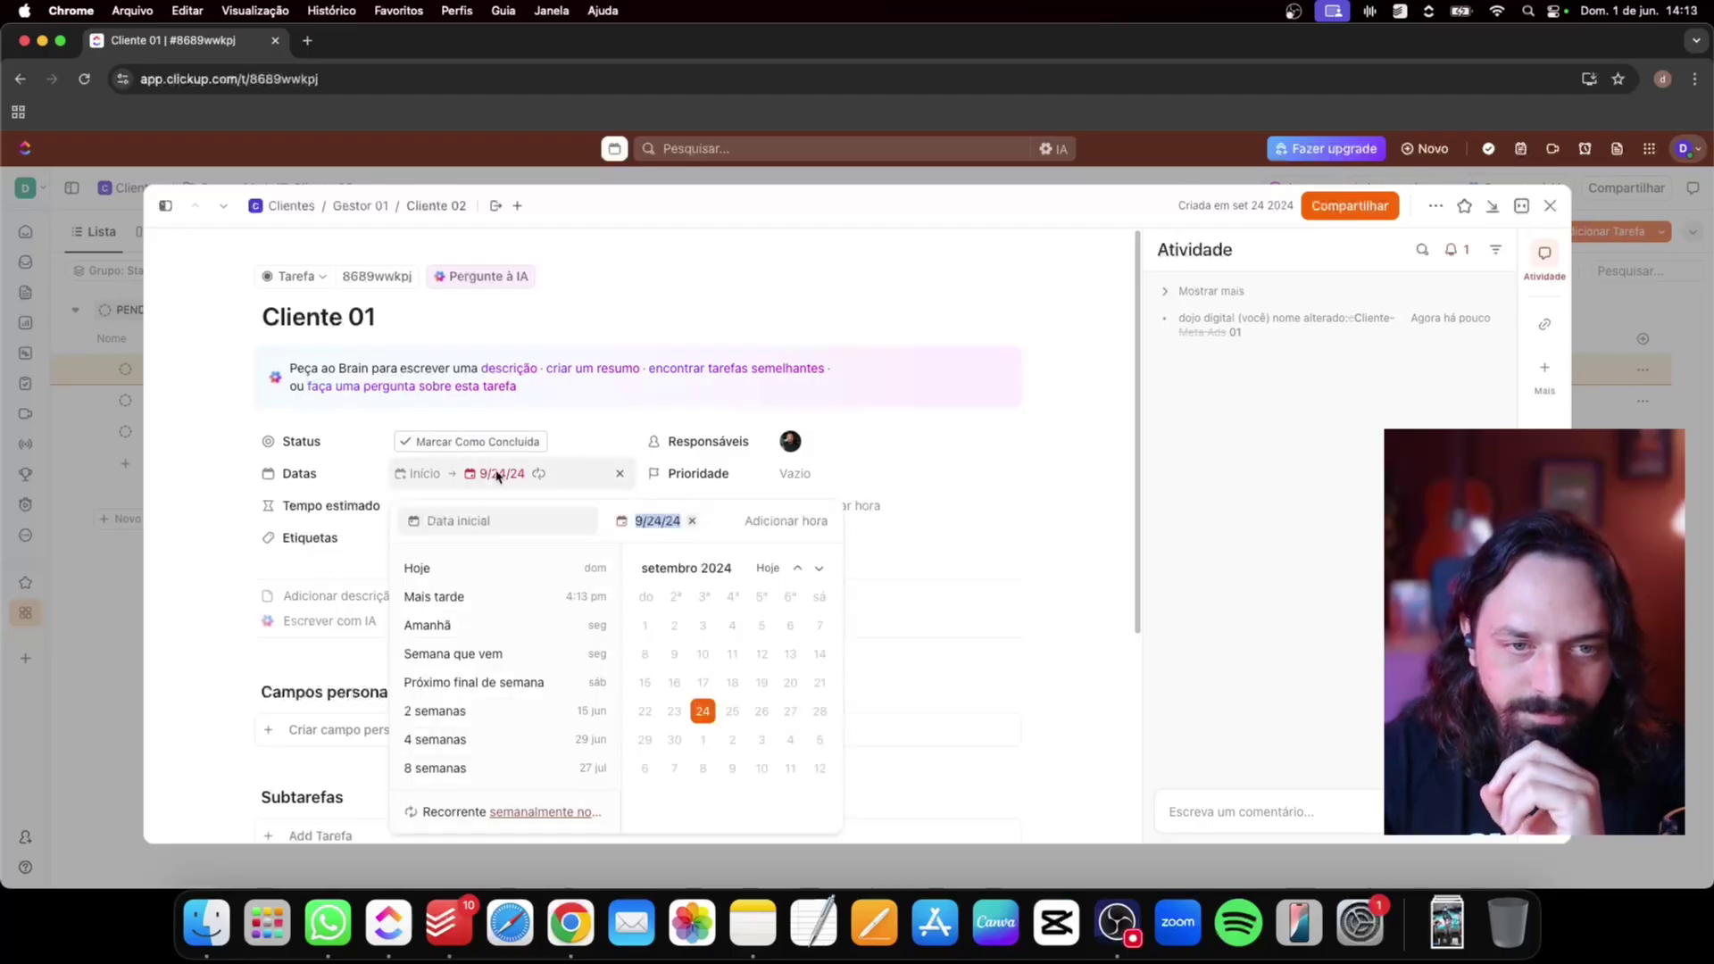
left_click(505, 816)
left_click(529, 602)
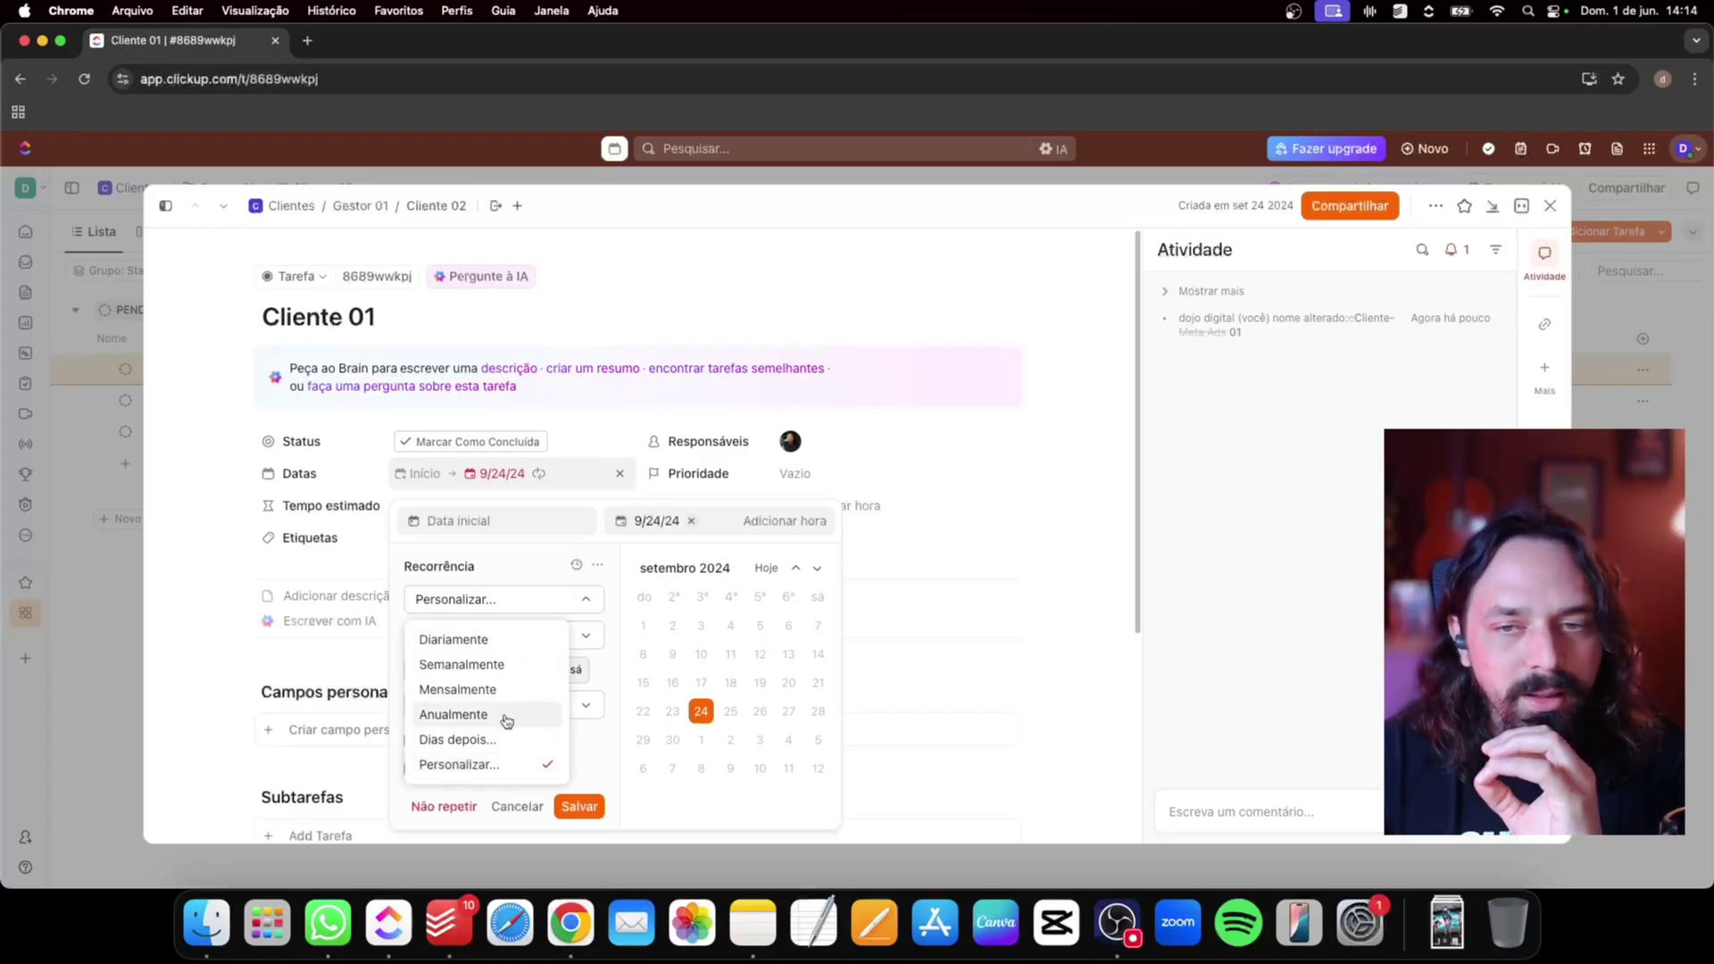
left_click(492, 644)
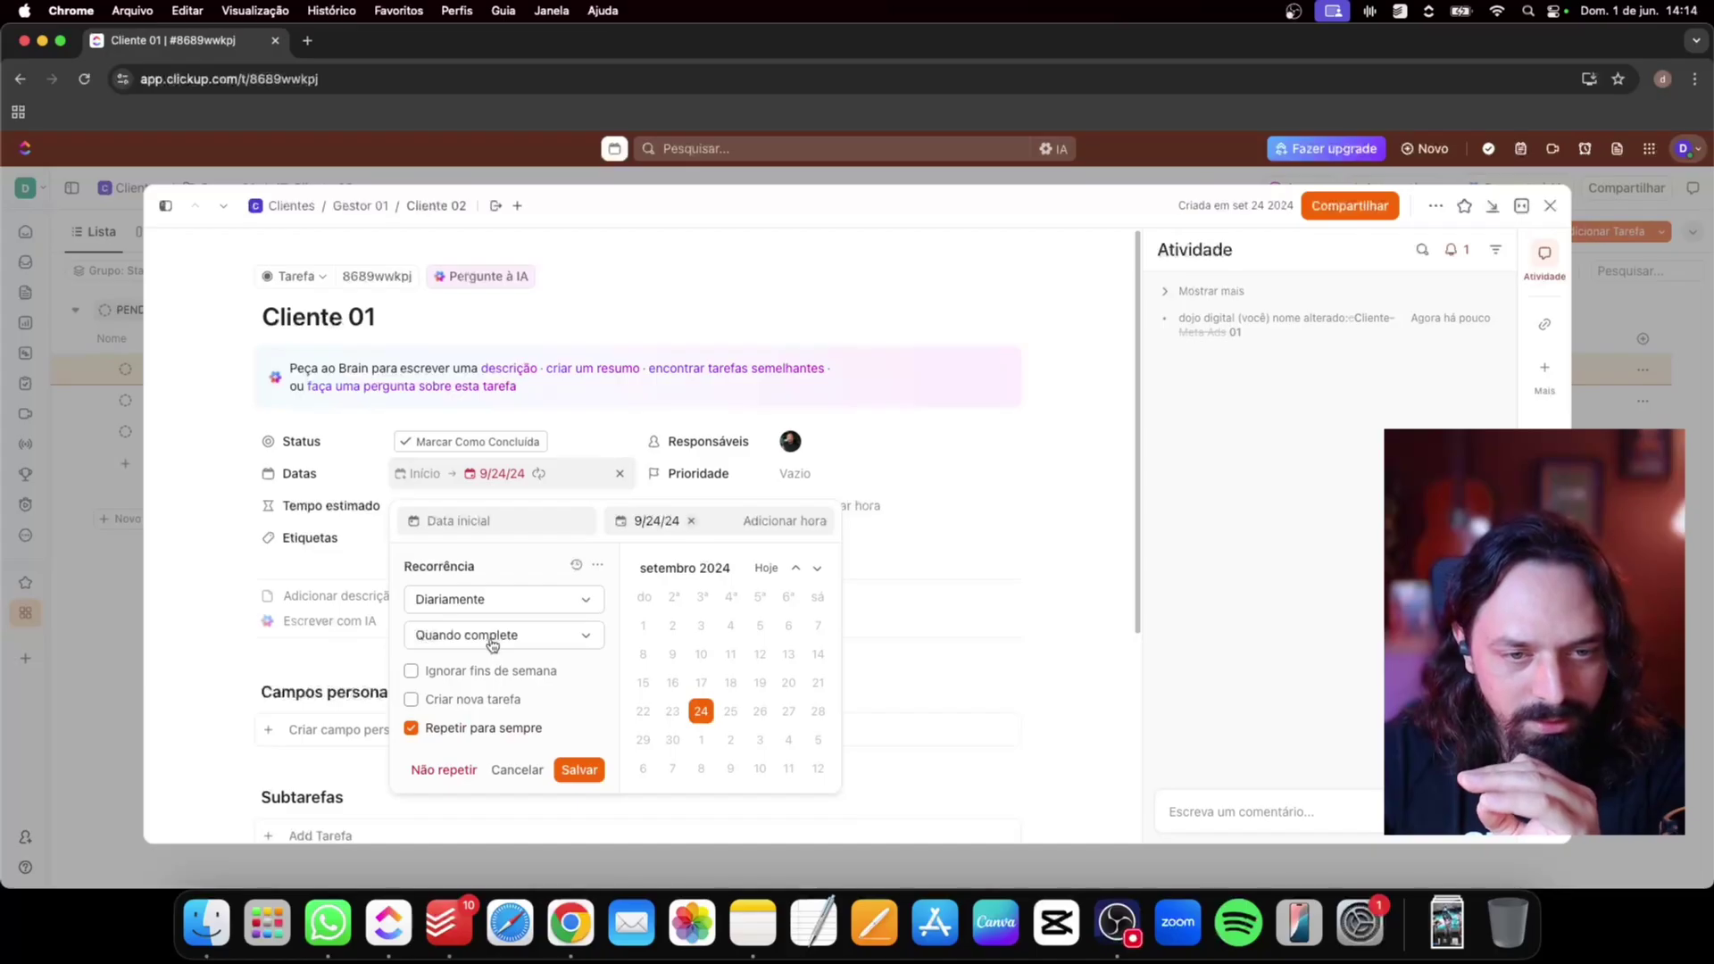
left_click(412, 671)
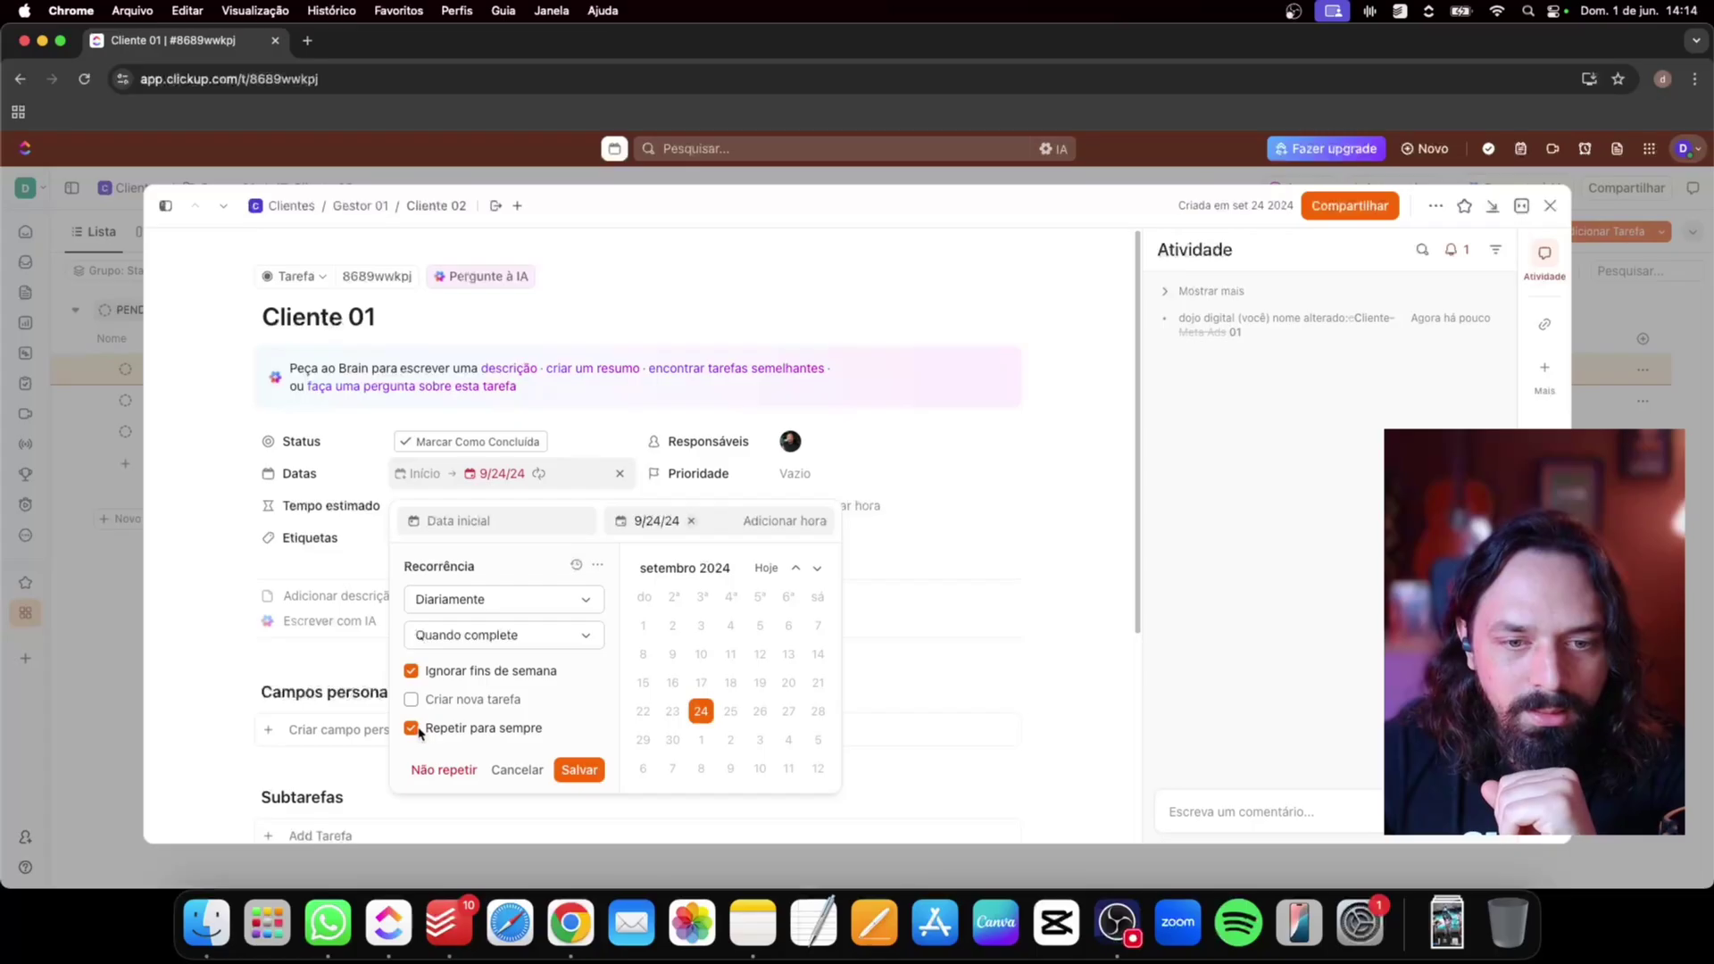
left_click(597, 771)
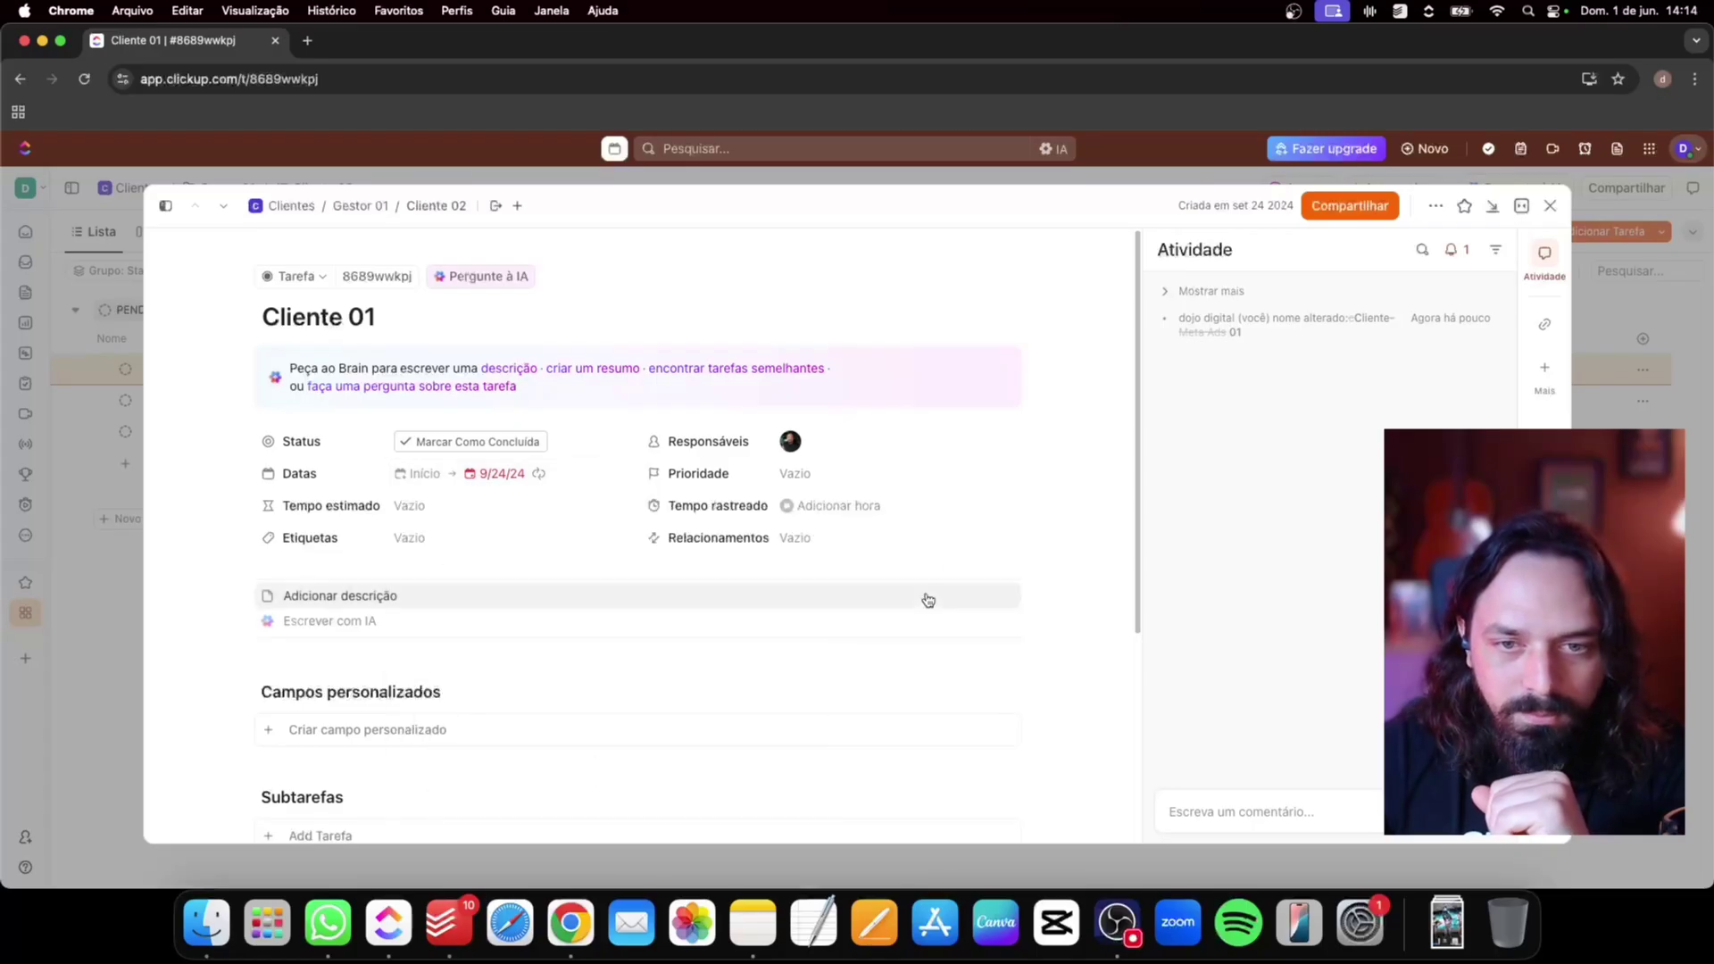
Set the Cliente 01 task's due date to today (Hoje) and close the task
left_click(506, 474)
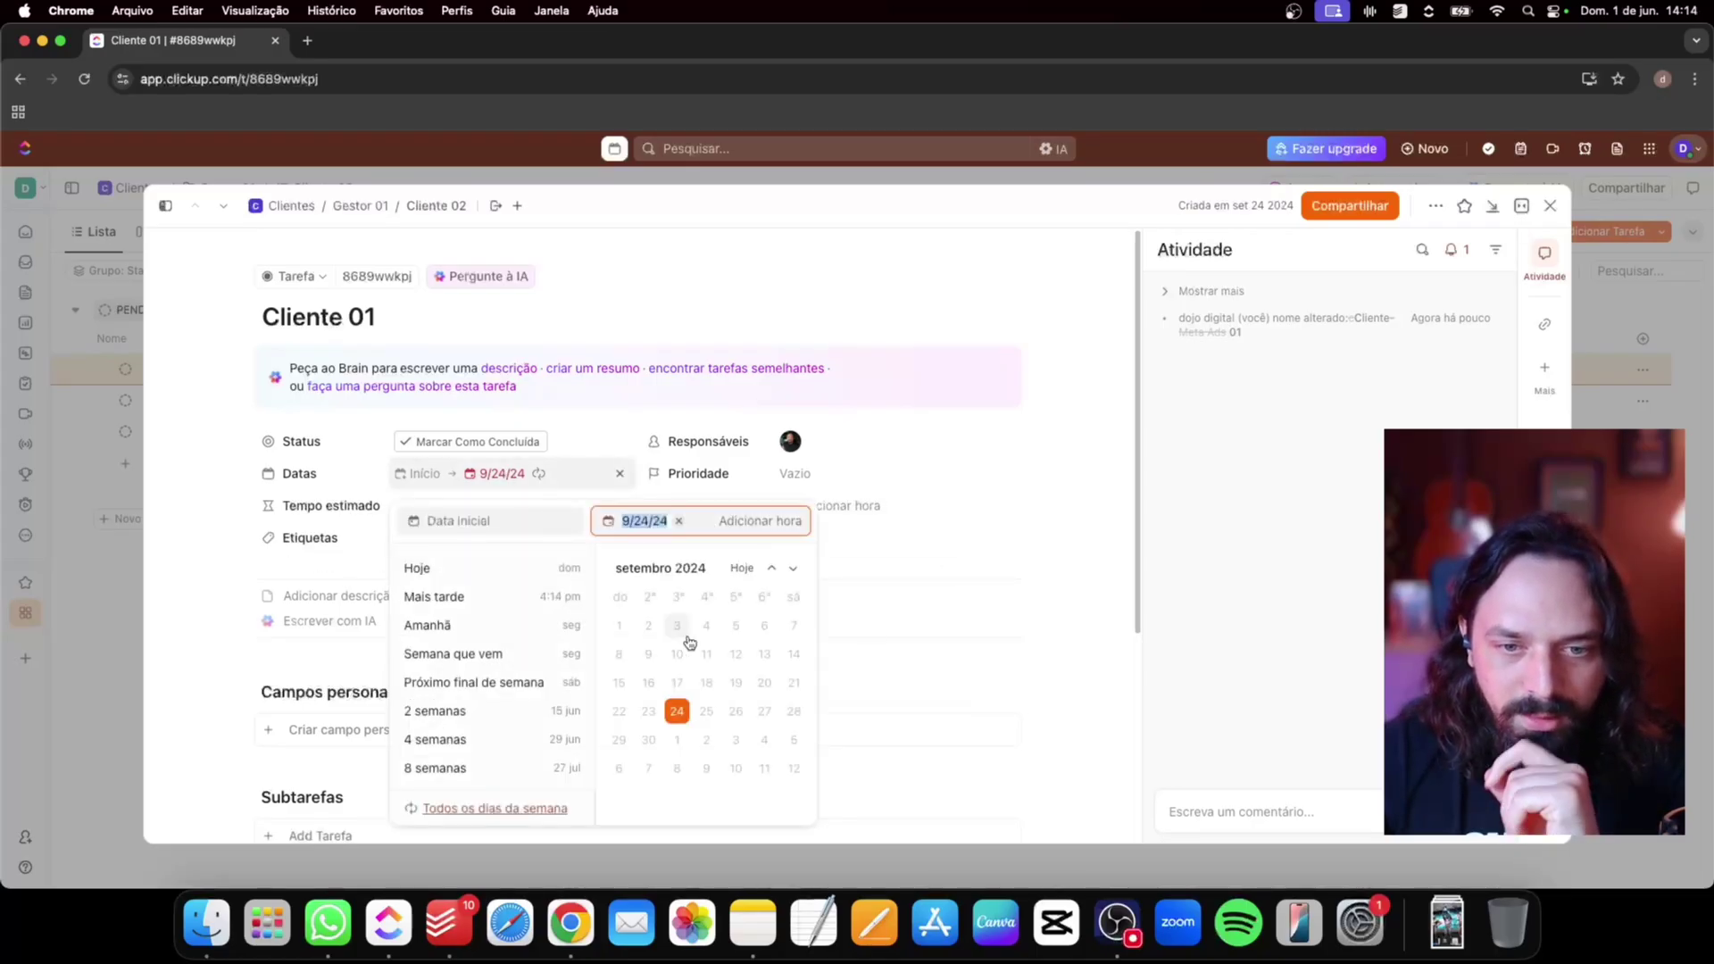
left_click(453, 566)
left_click(1015, 482)
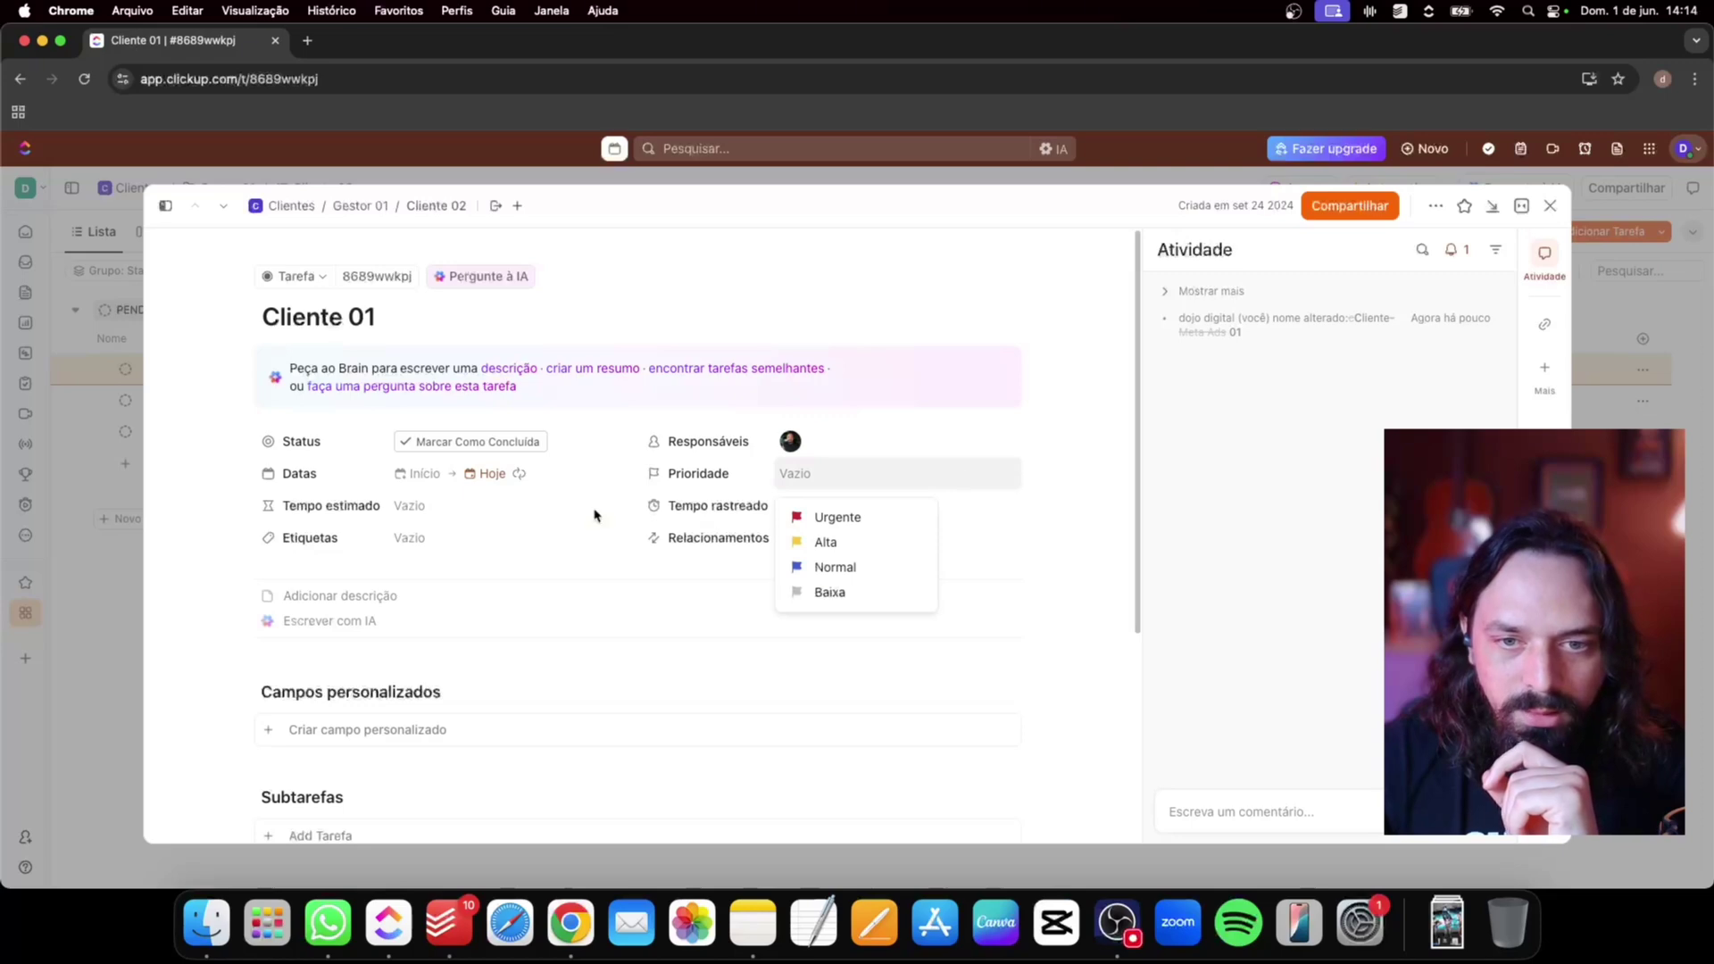
left_click(1089, 405)
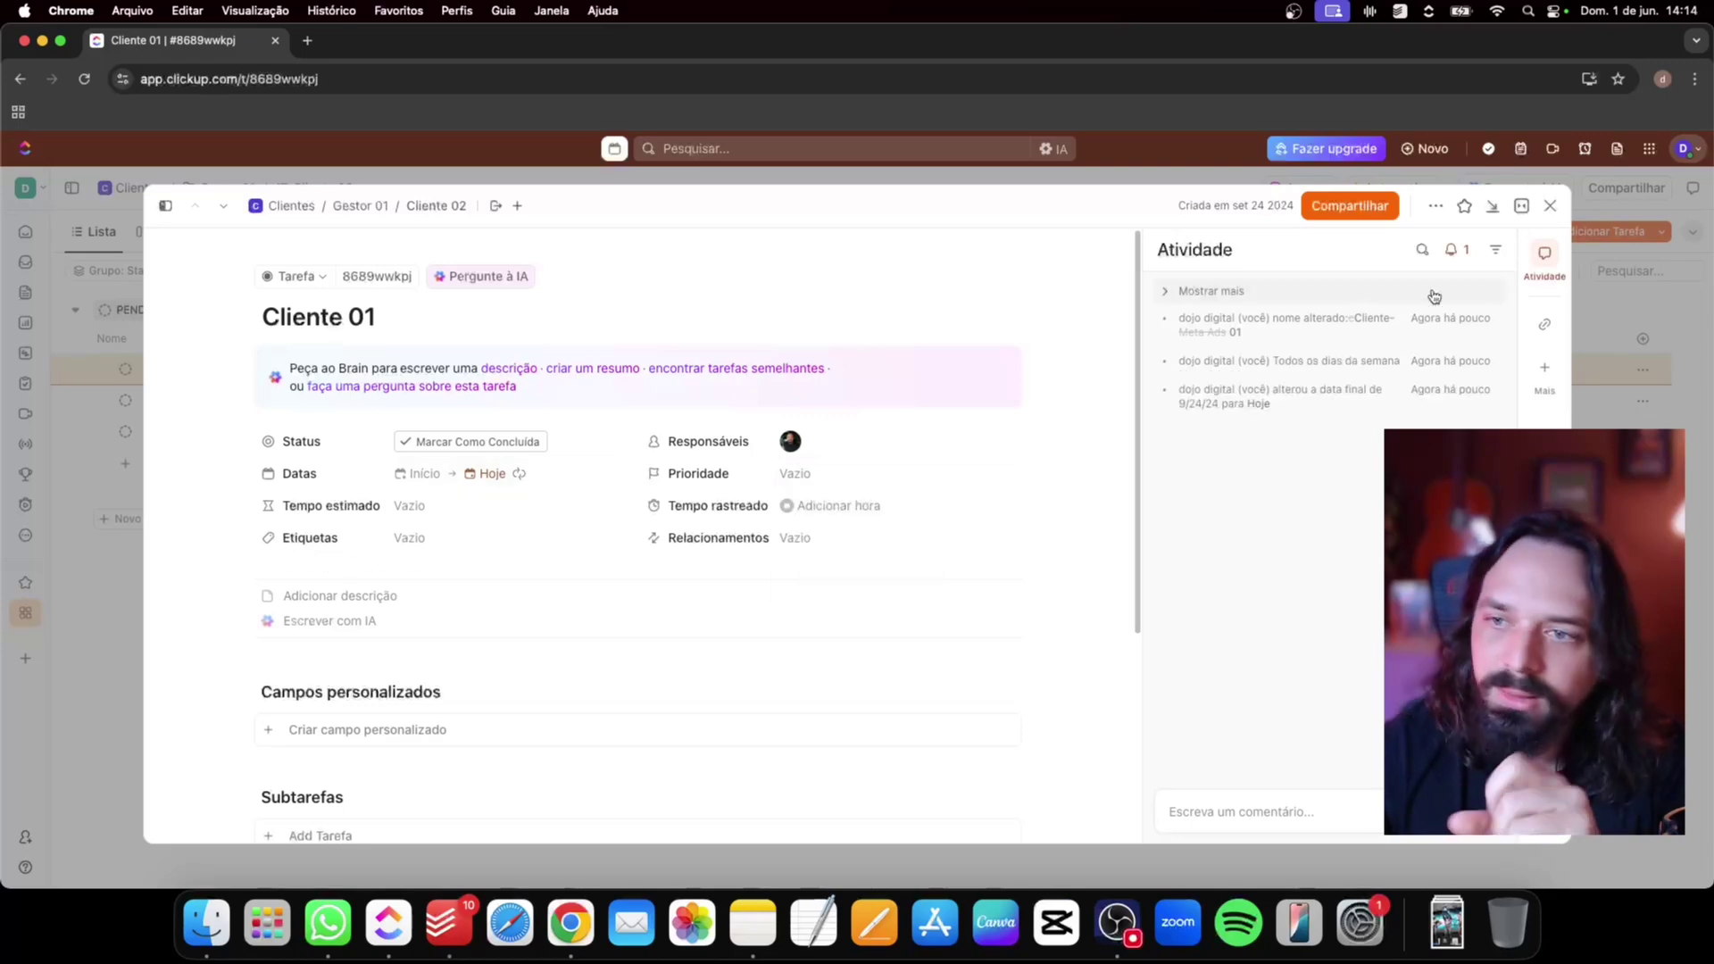
left_click(1549, 205)
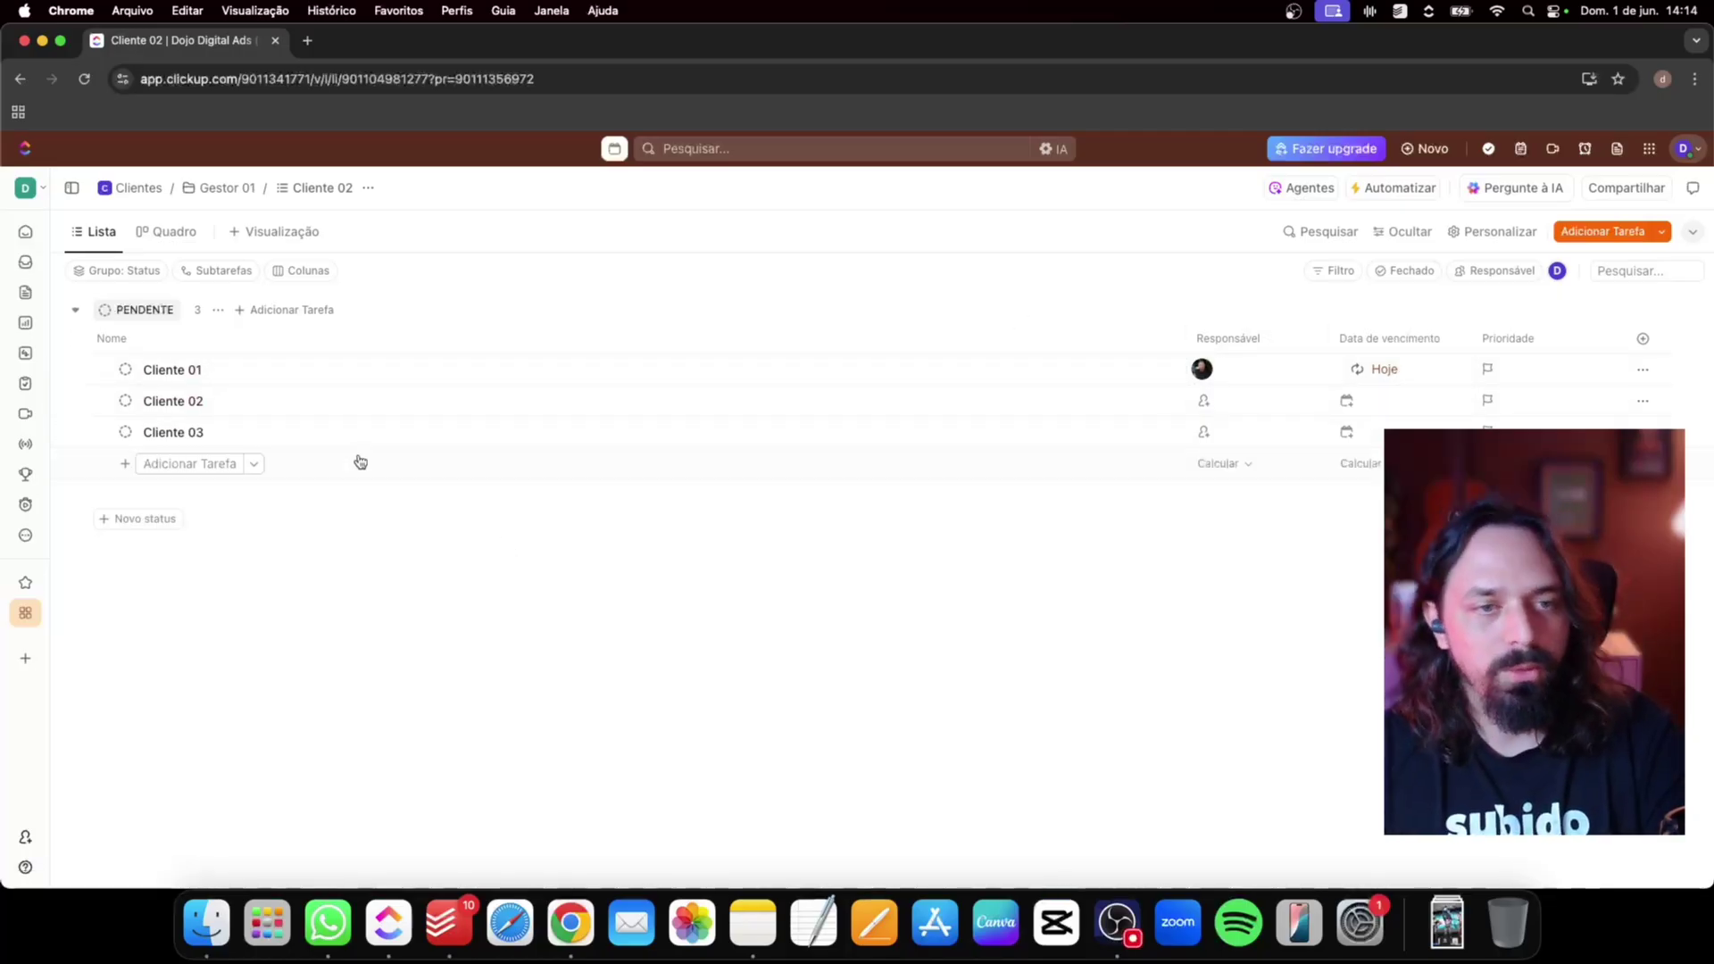
Add a description to the Cliente 01 task reading "várias informações" with "...." on a separate line below
left_click(187, 370)
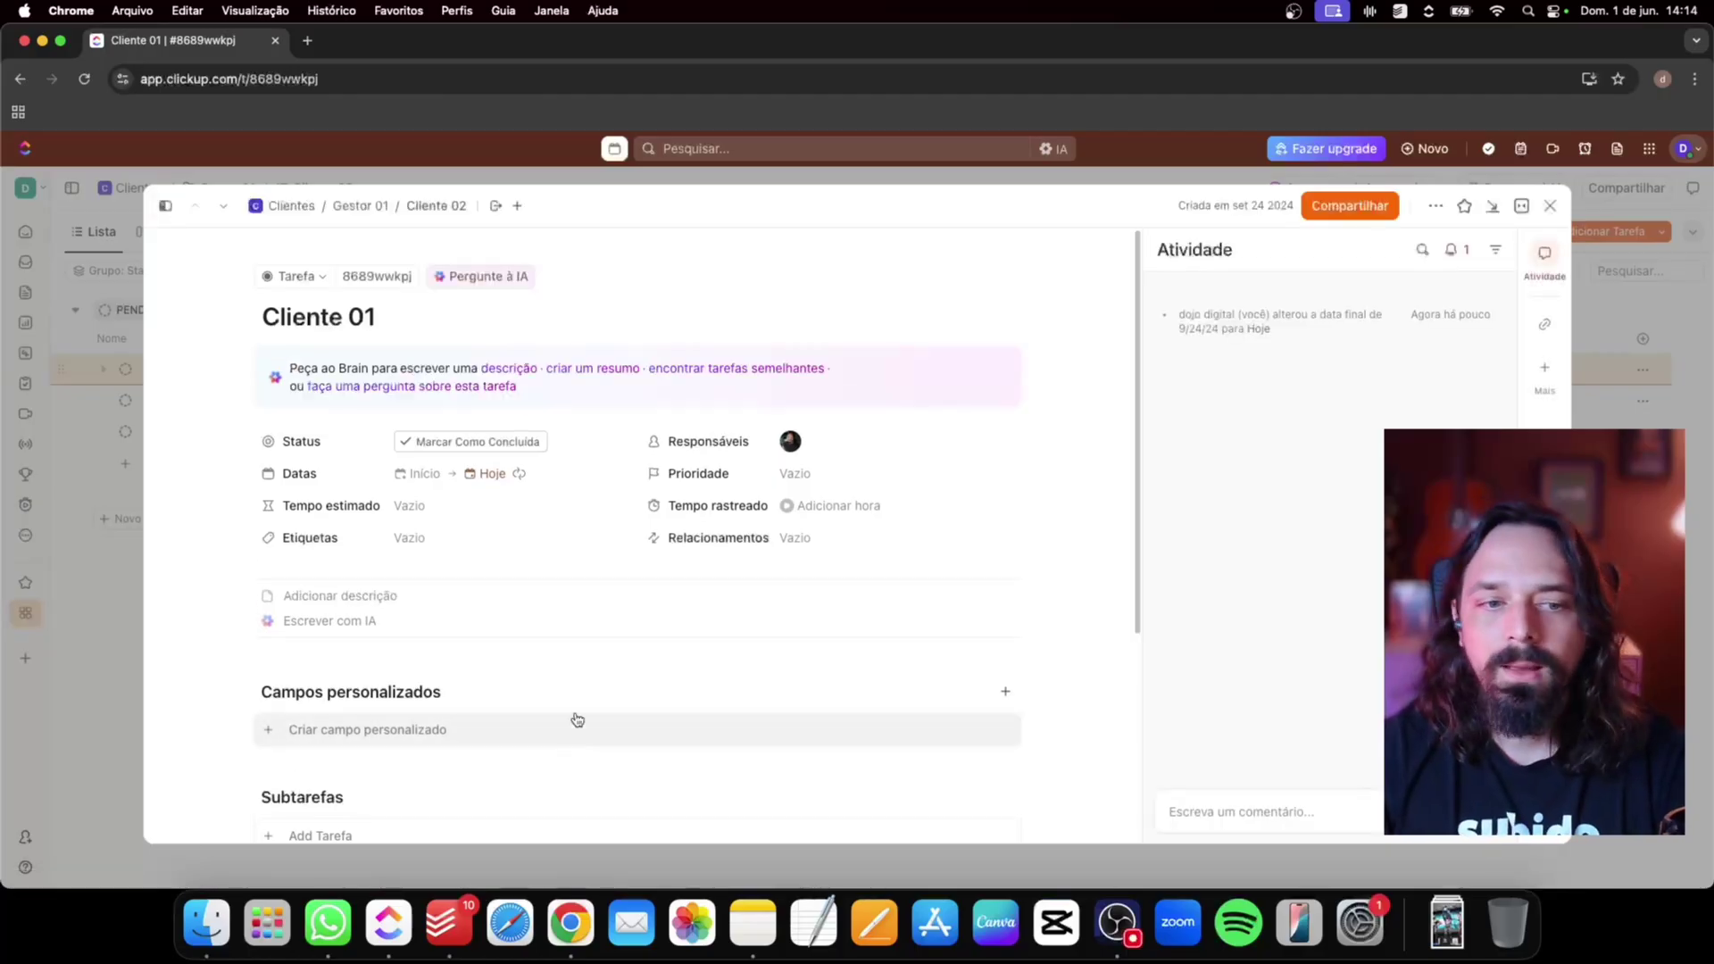
left_click(326, 596)
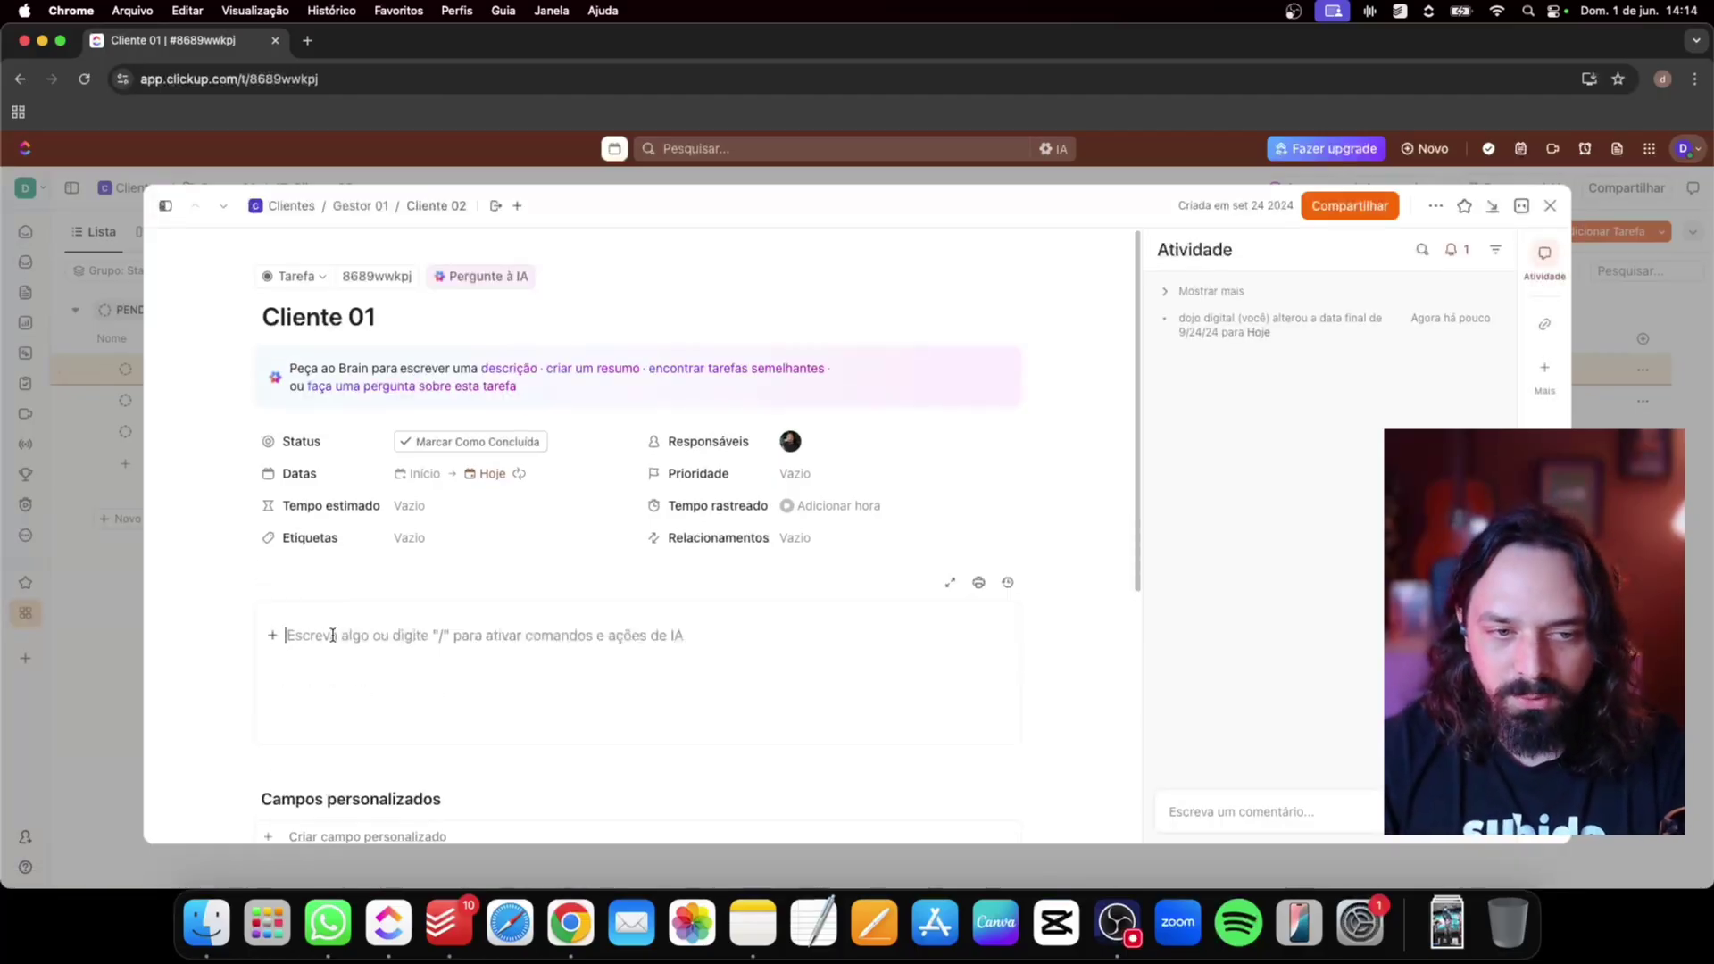
type("várias ")
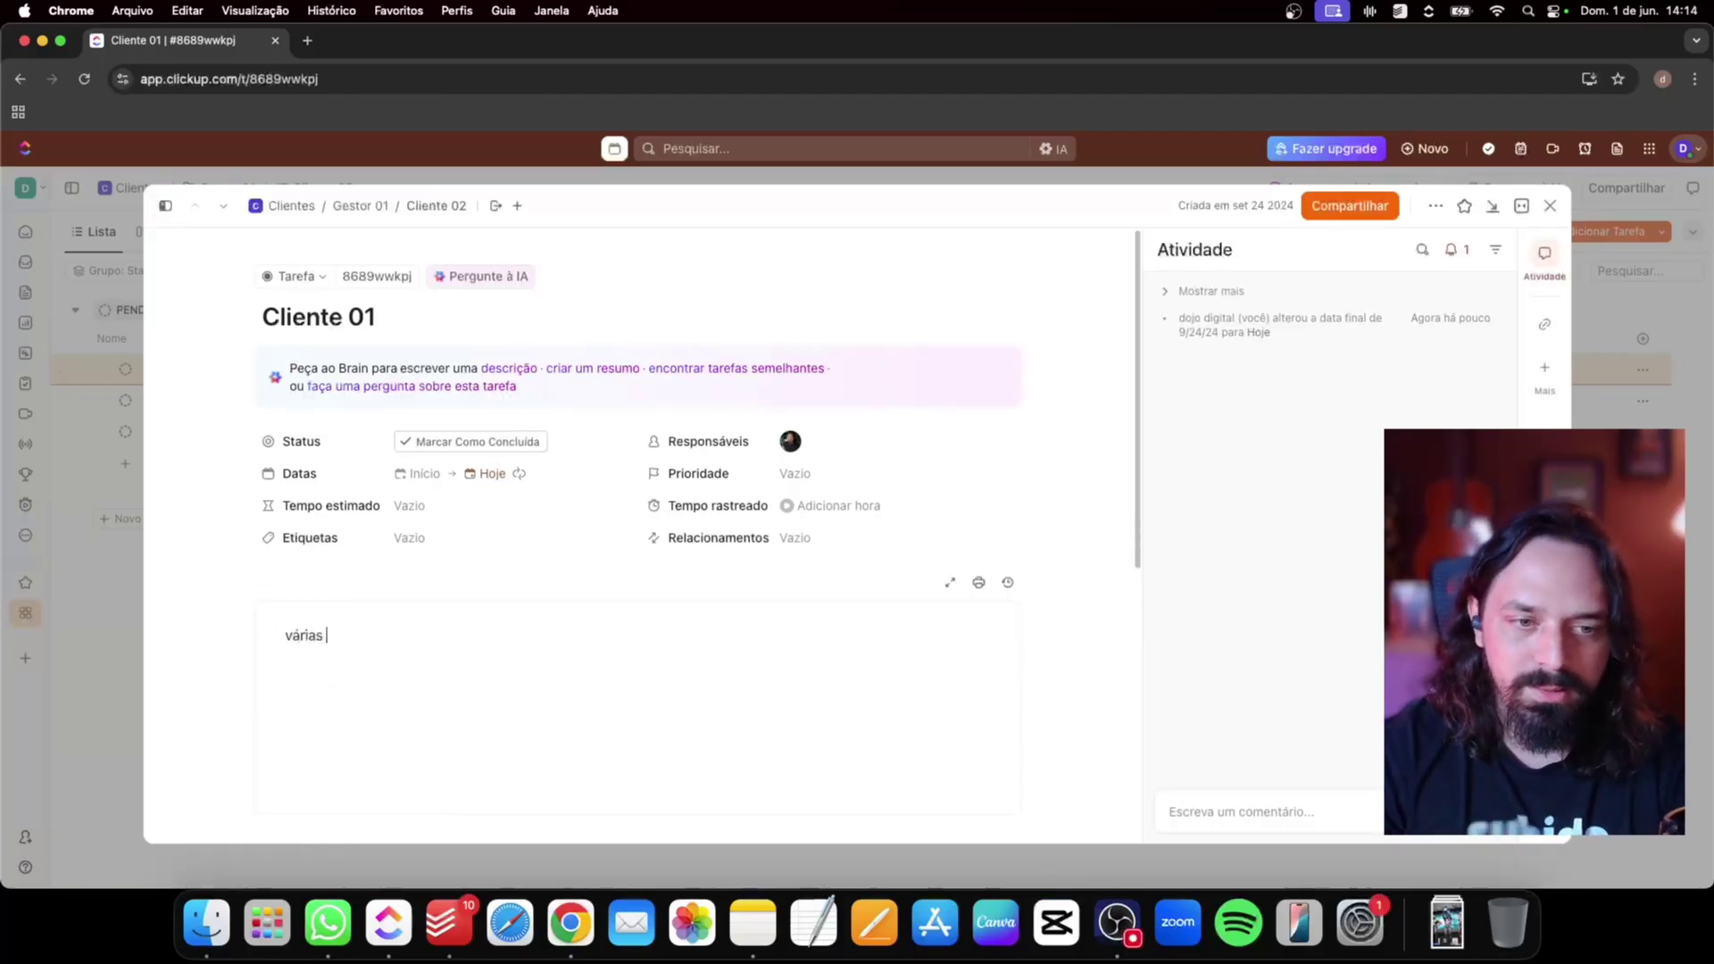
type("informacões")
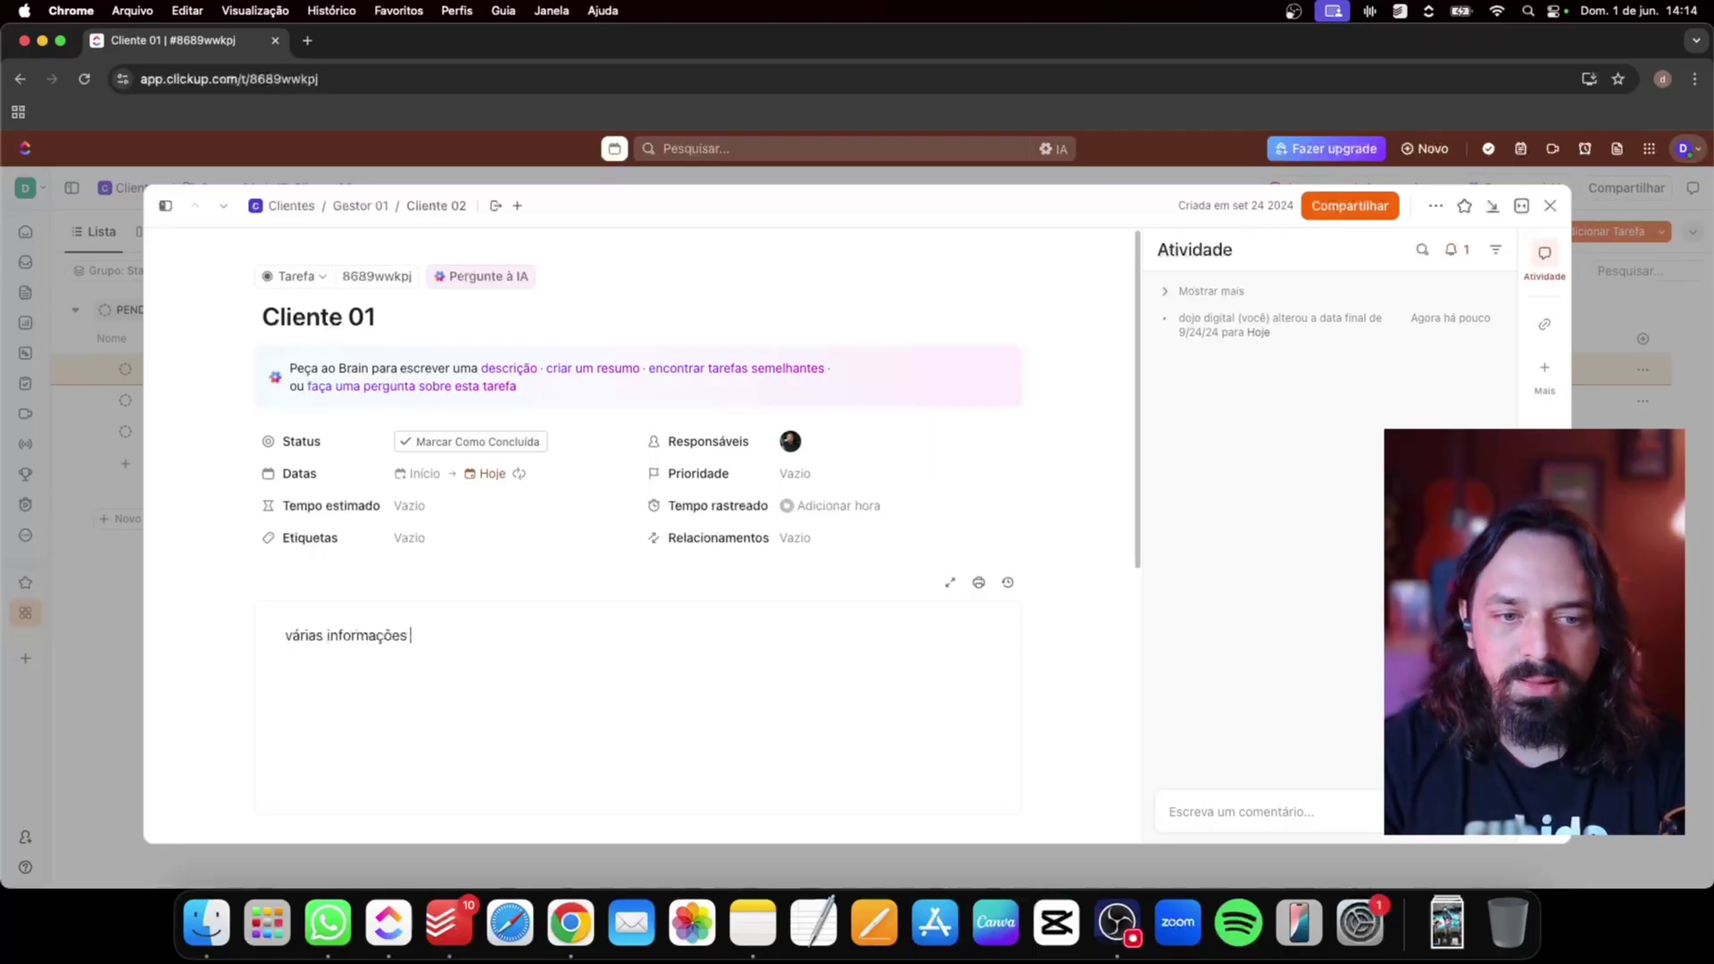
key("Return")
type("....")
key("Return")
Set the Cliente 01 task's priority to Alta and look at the available assignees without changing the selection
scroll(202, 631, "down", 3)
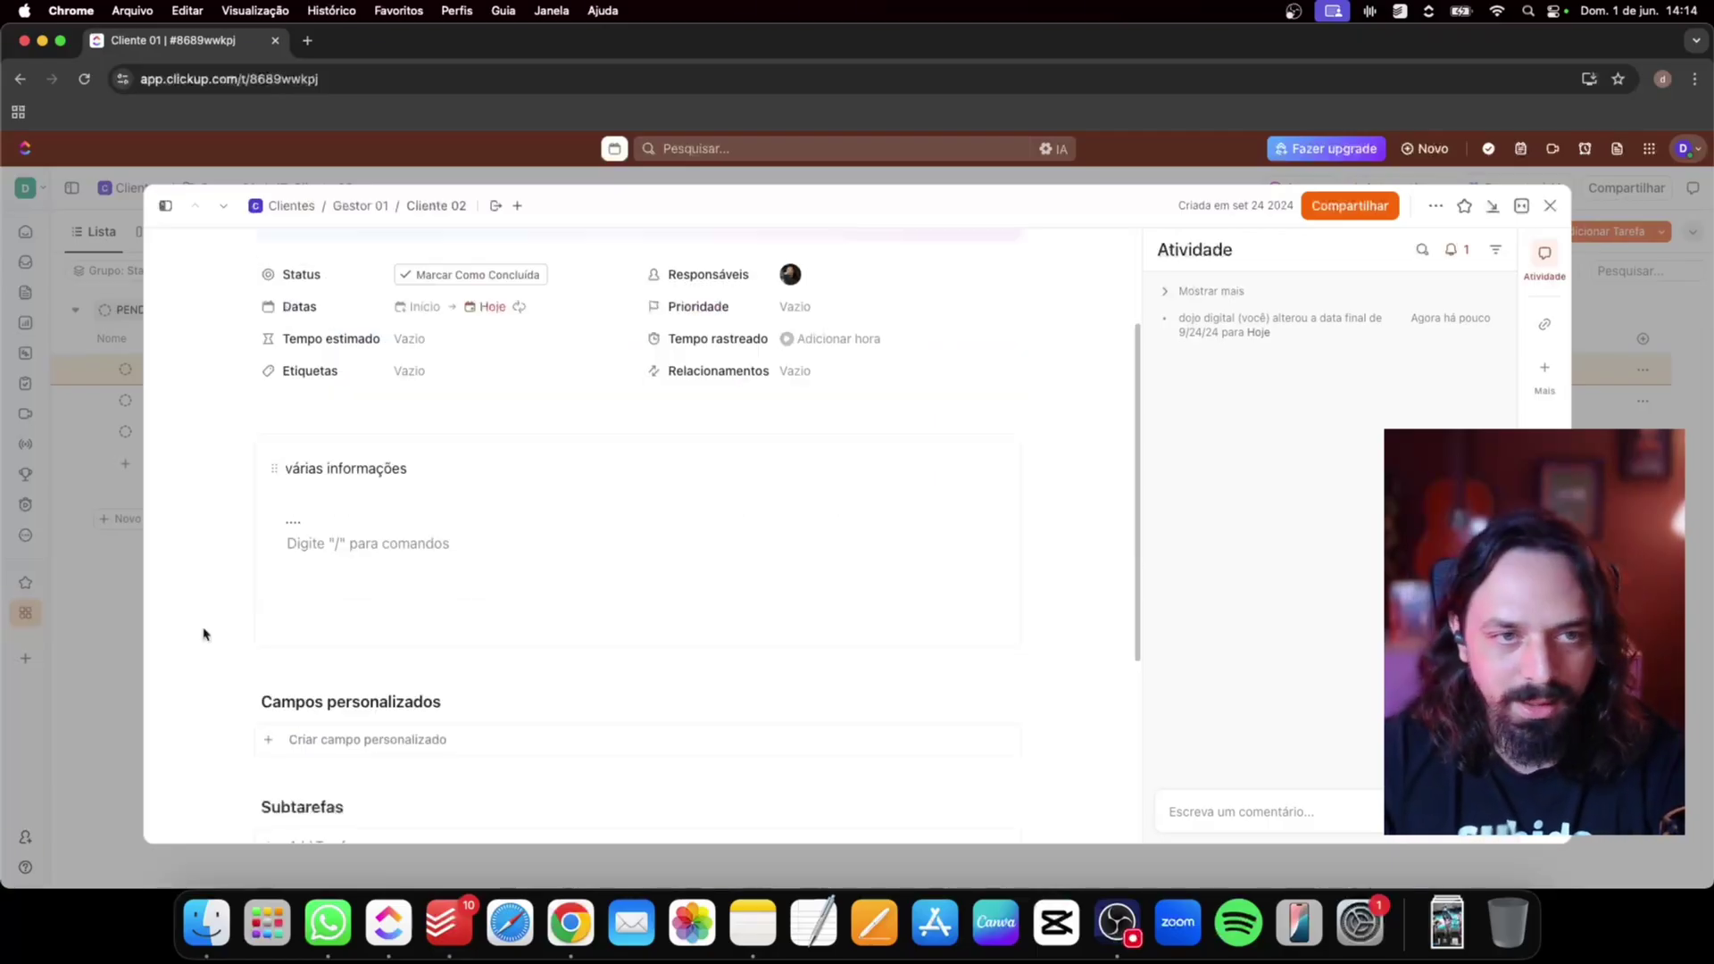
scroll(203, 631, "up", 3)
scroll(247, 616, "down", 5)
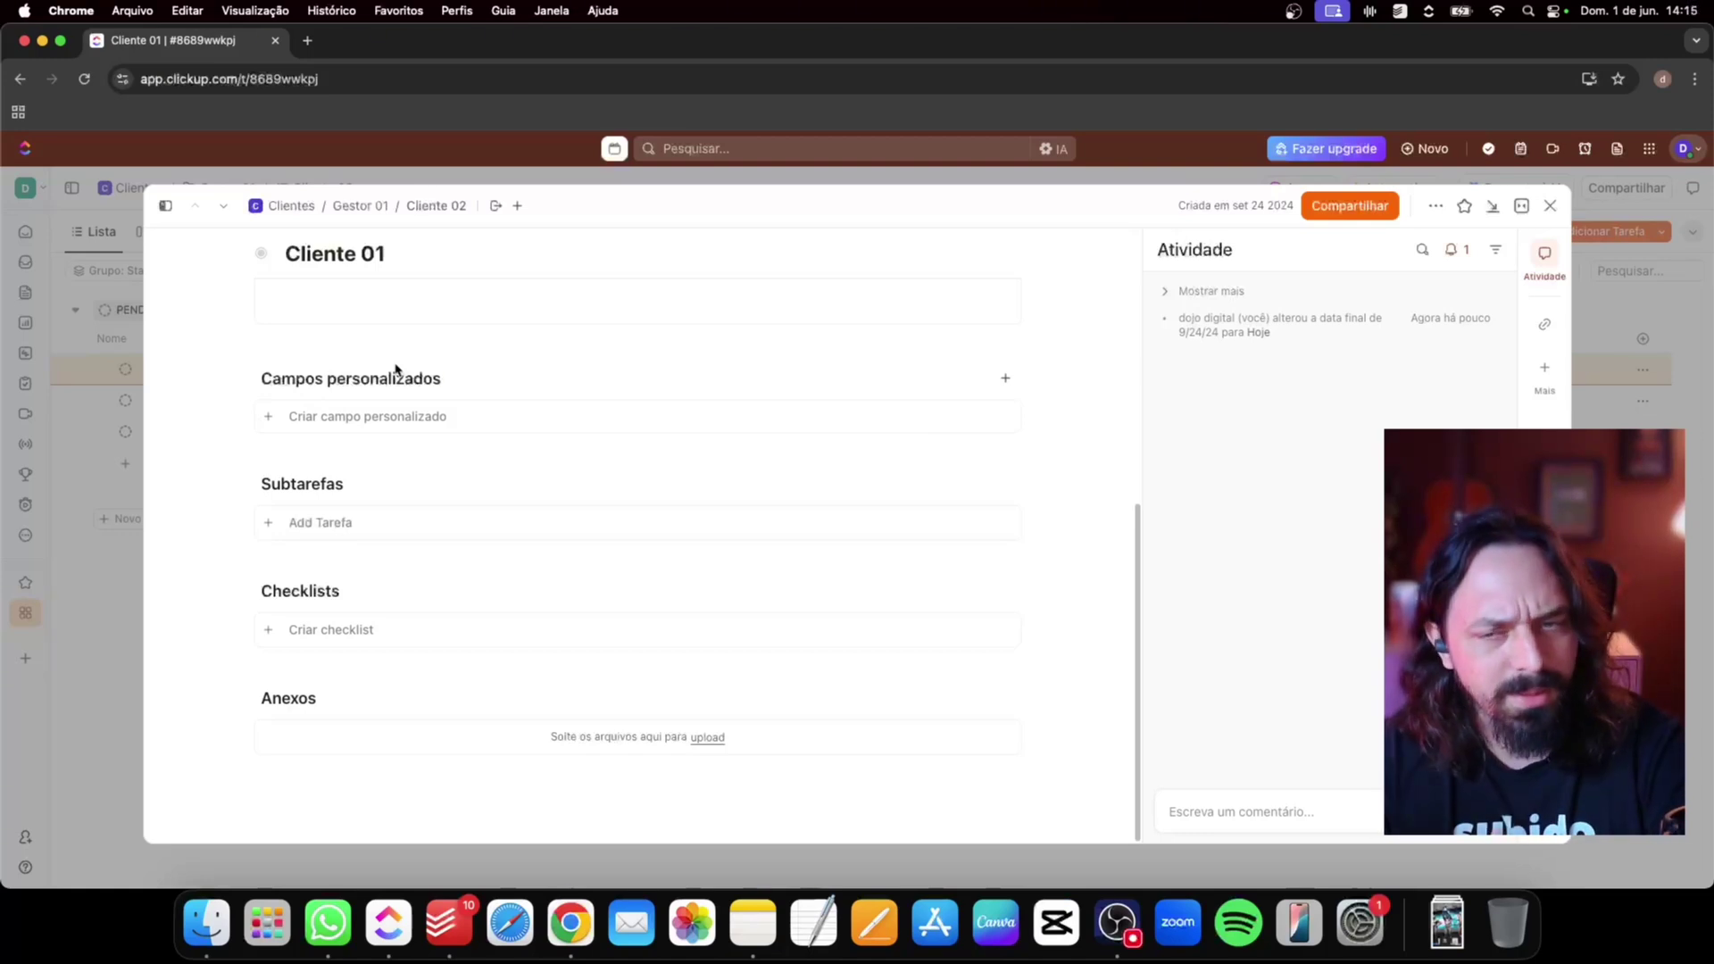
scroll(397, 370, "up", 2)
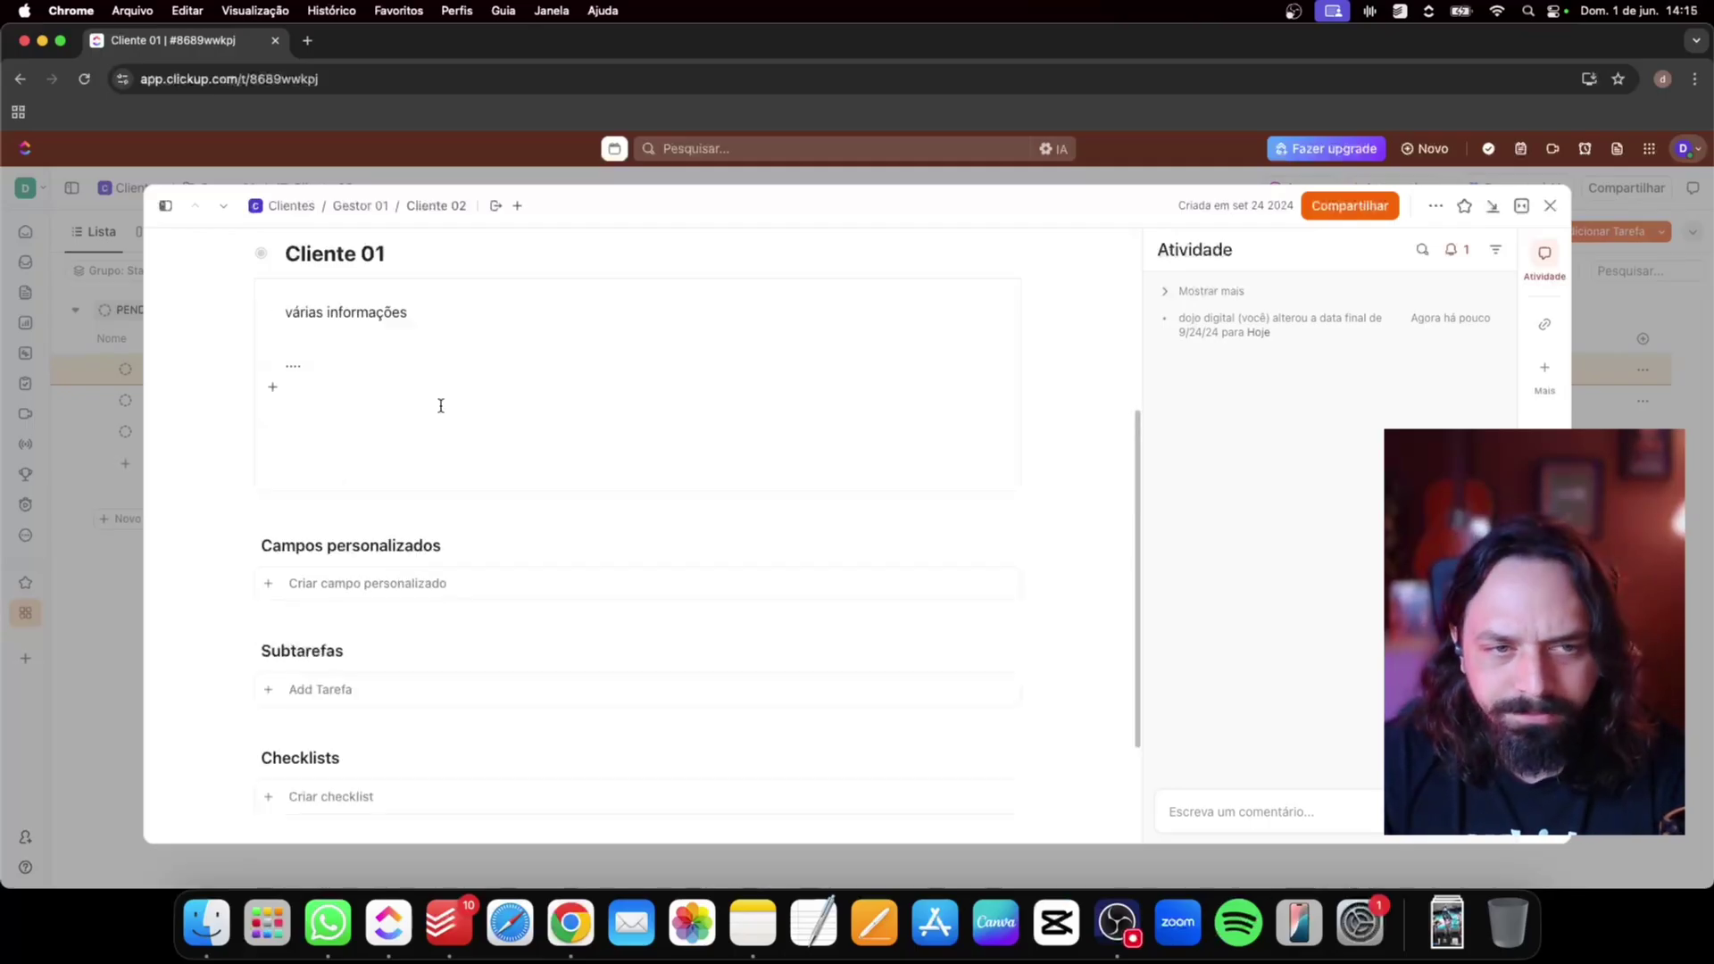
scroll(433, 424, "up", 4)
scroll(433, 429, "down", 4)
scroll(433, 429, "up", 4)
left_click(658, 478)
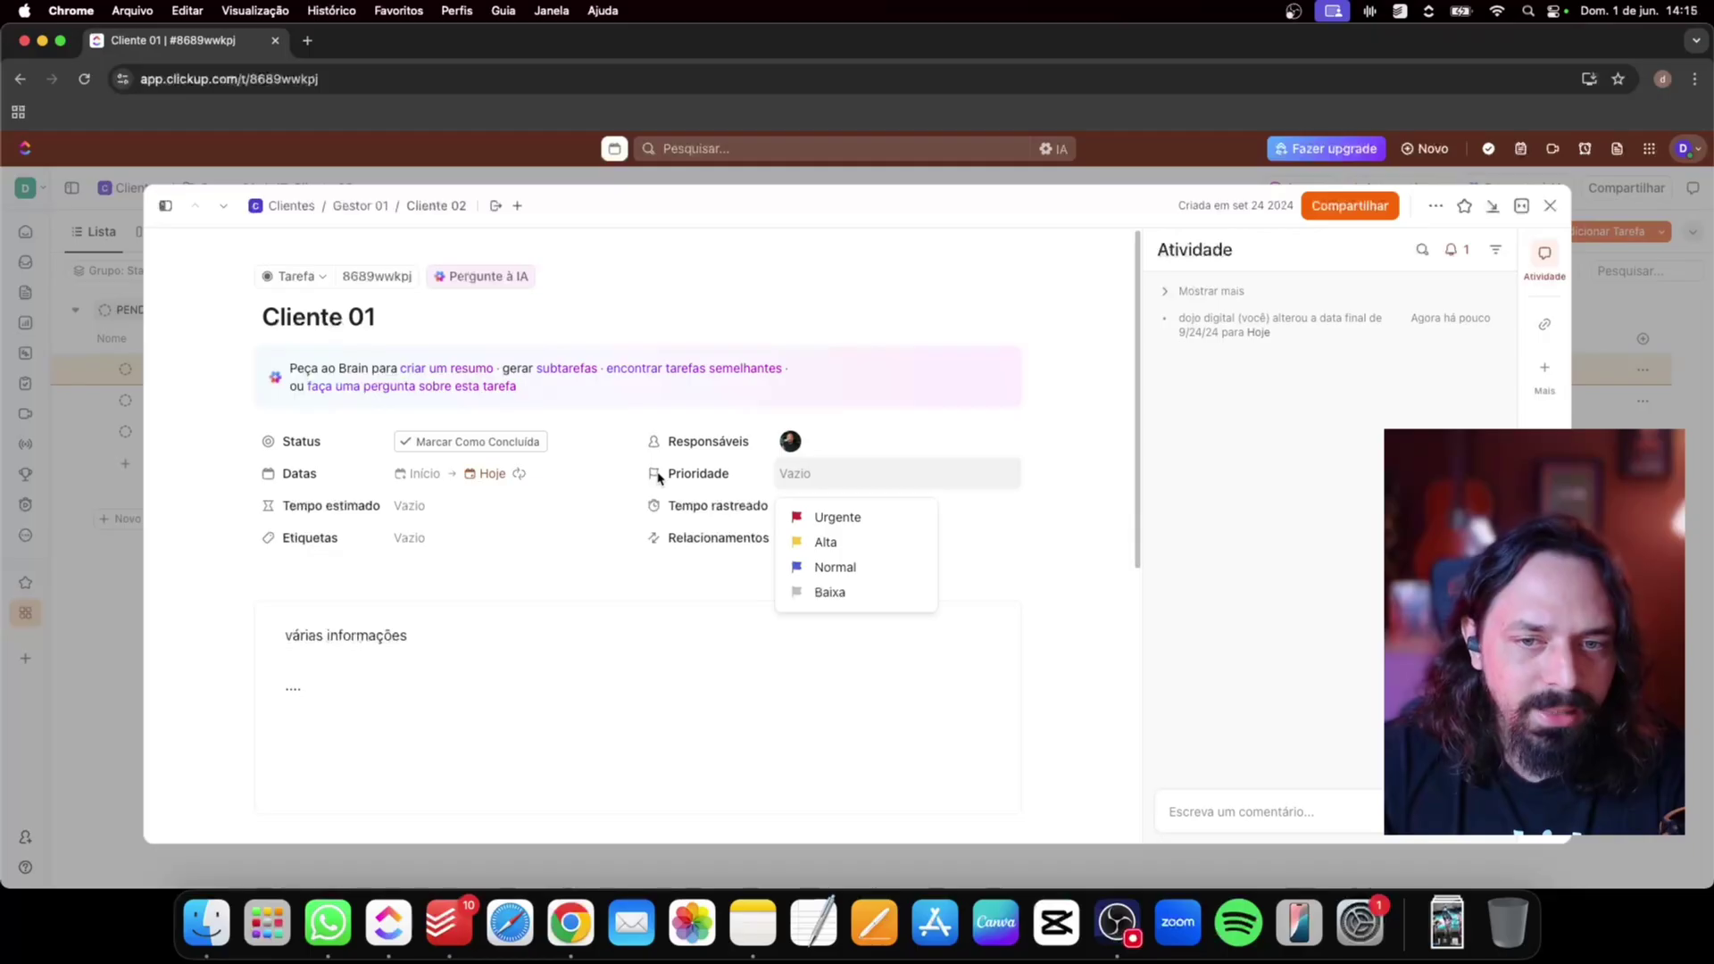
left_click(848, 544)
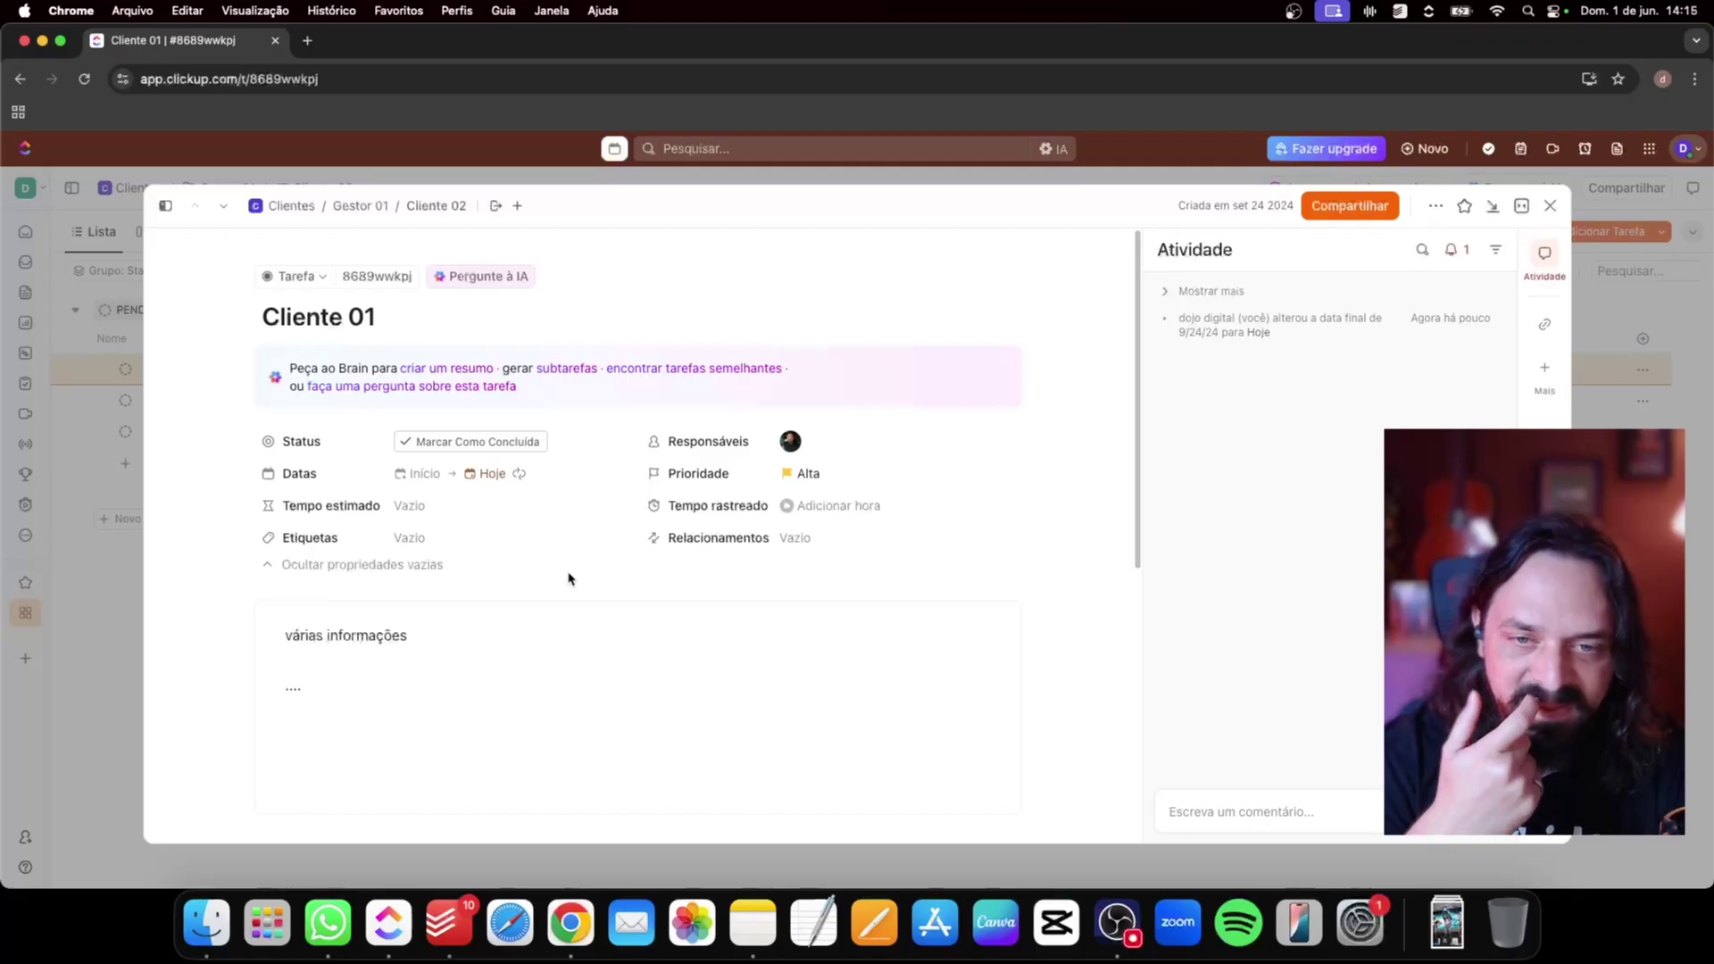
left_click(790, 443)
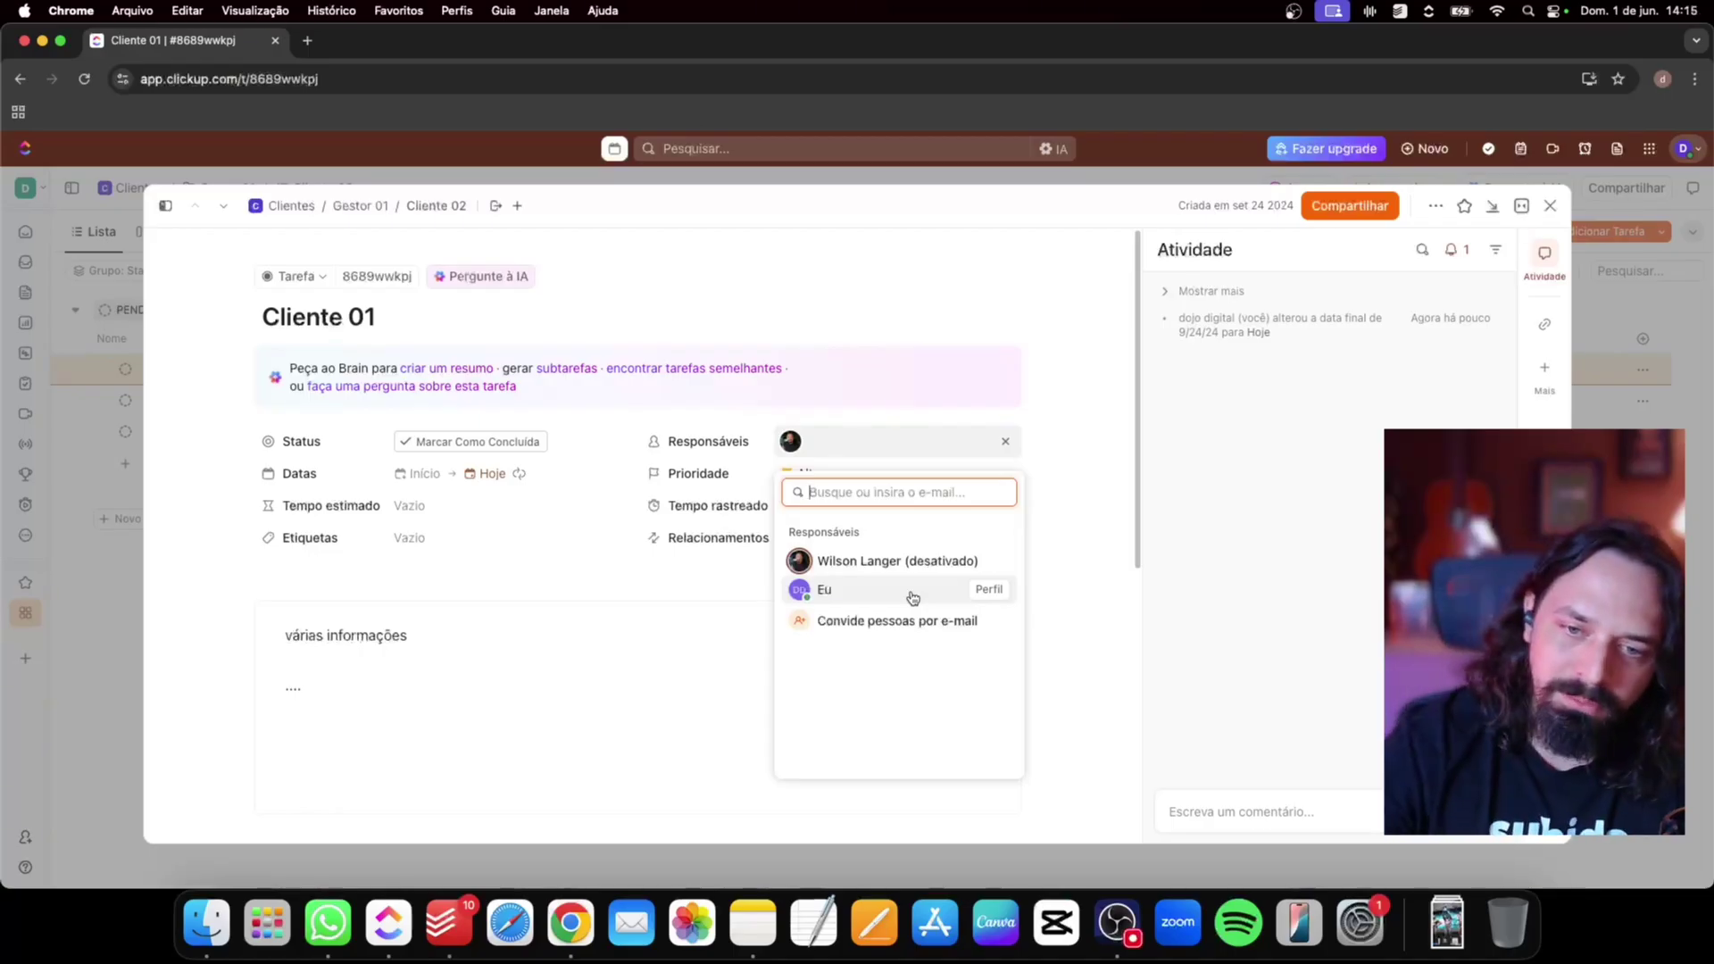
left_click(526, 614)
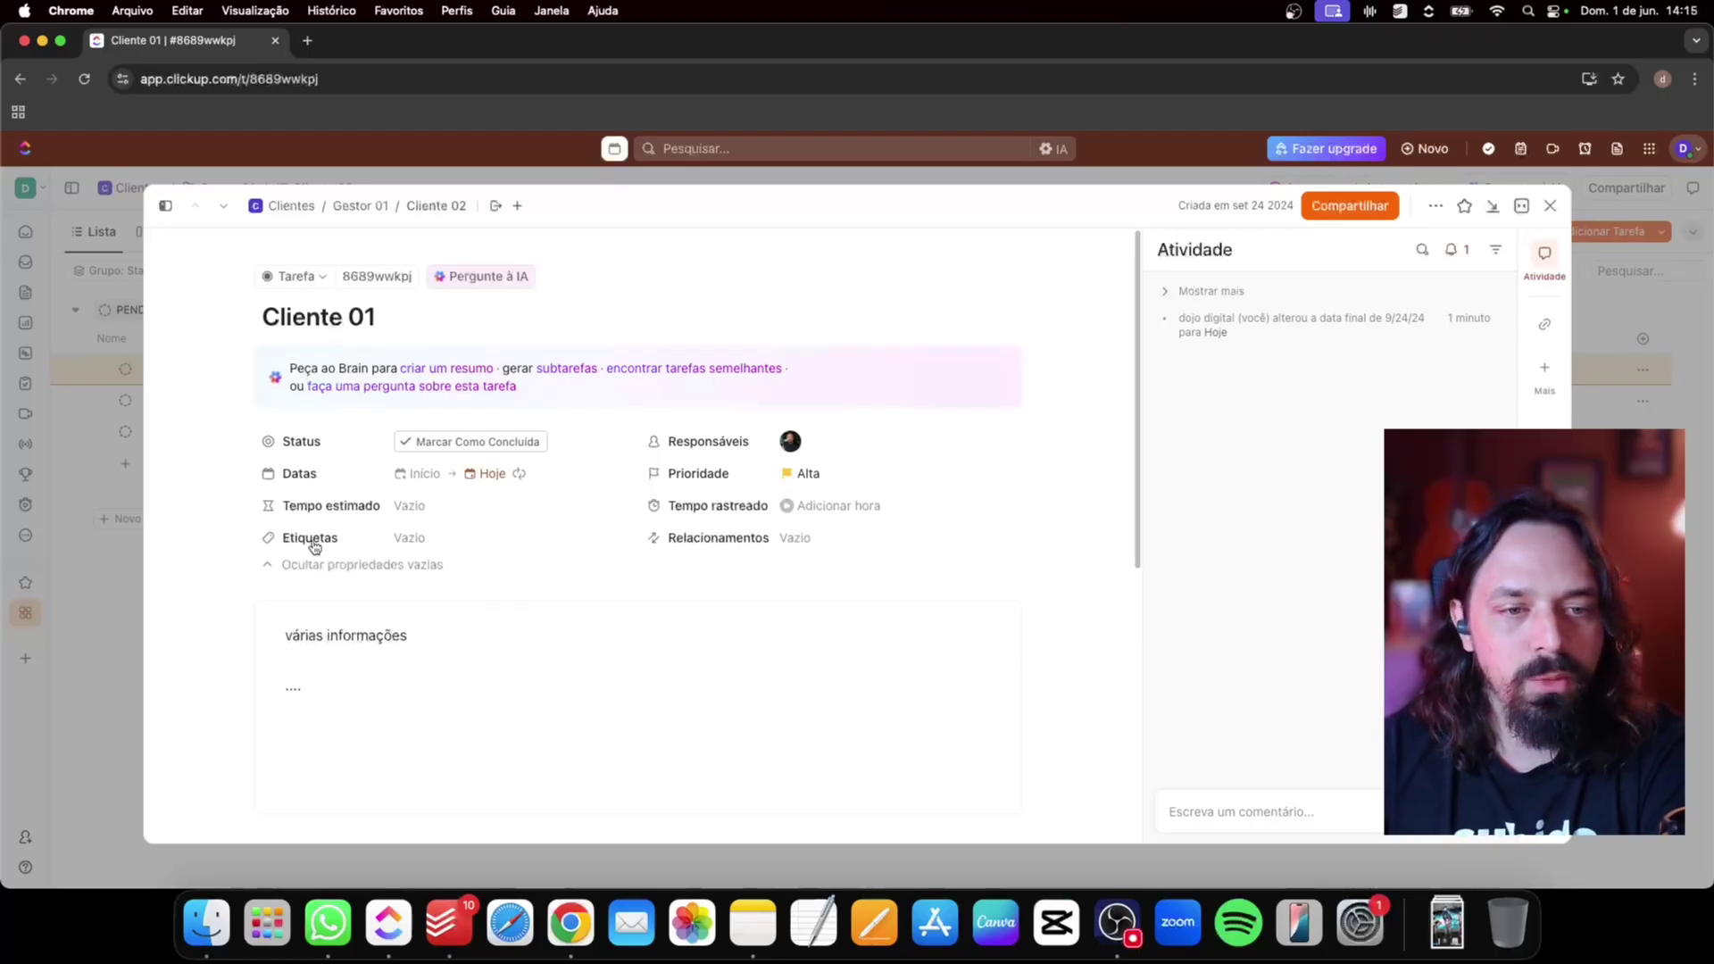
Create the tag "meta ads" on the Cliente 01 task and close the task
left_click(310, 541)
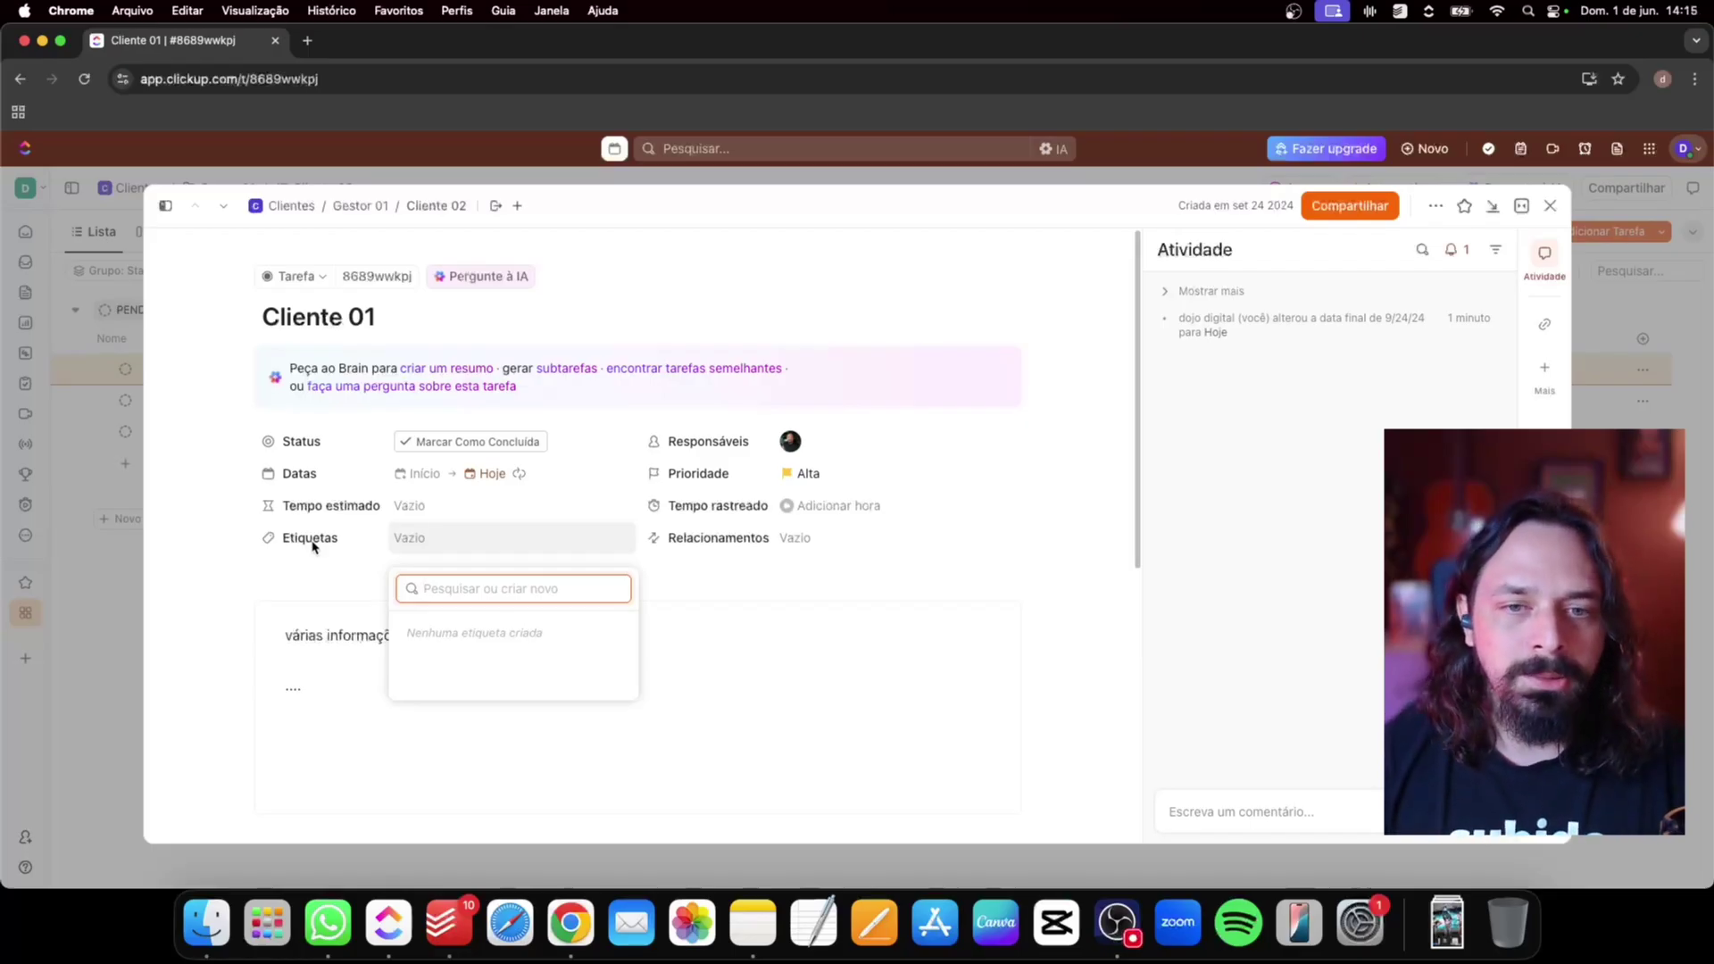
type("M")
key("Return")
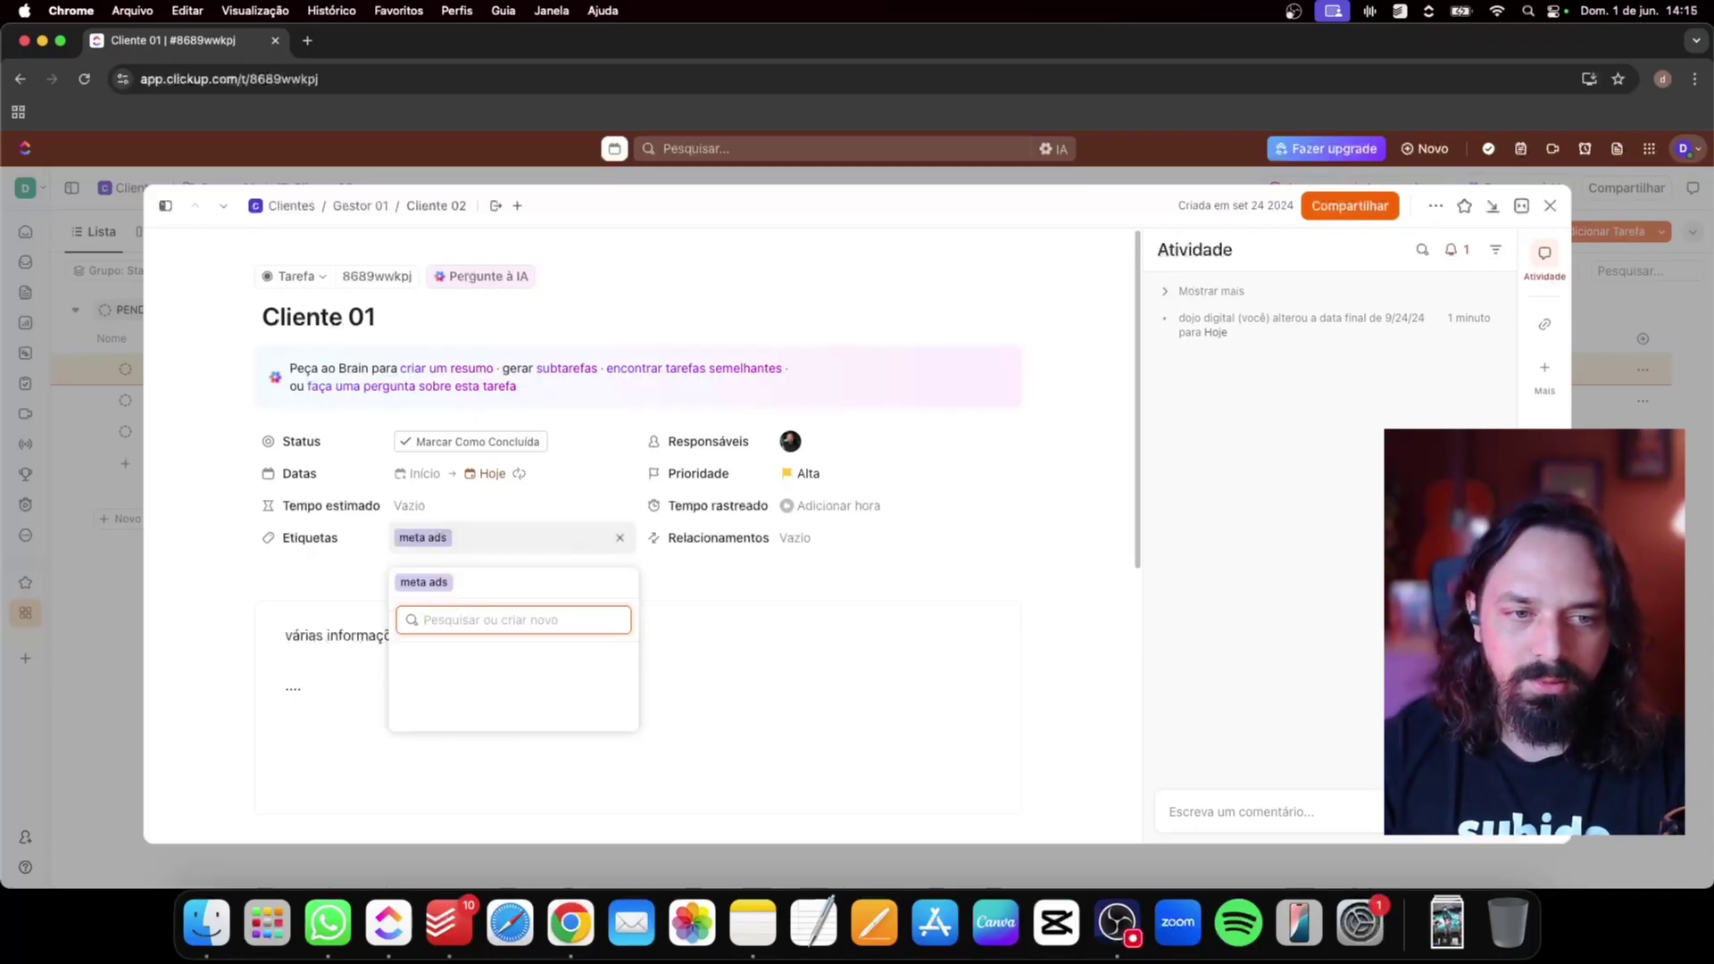
left_click(183, 585)
left_click(1551, 206)
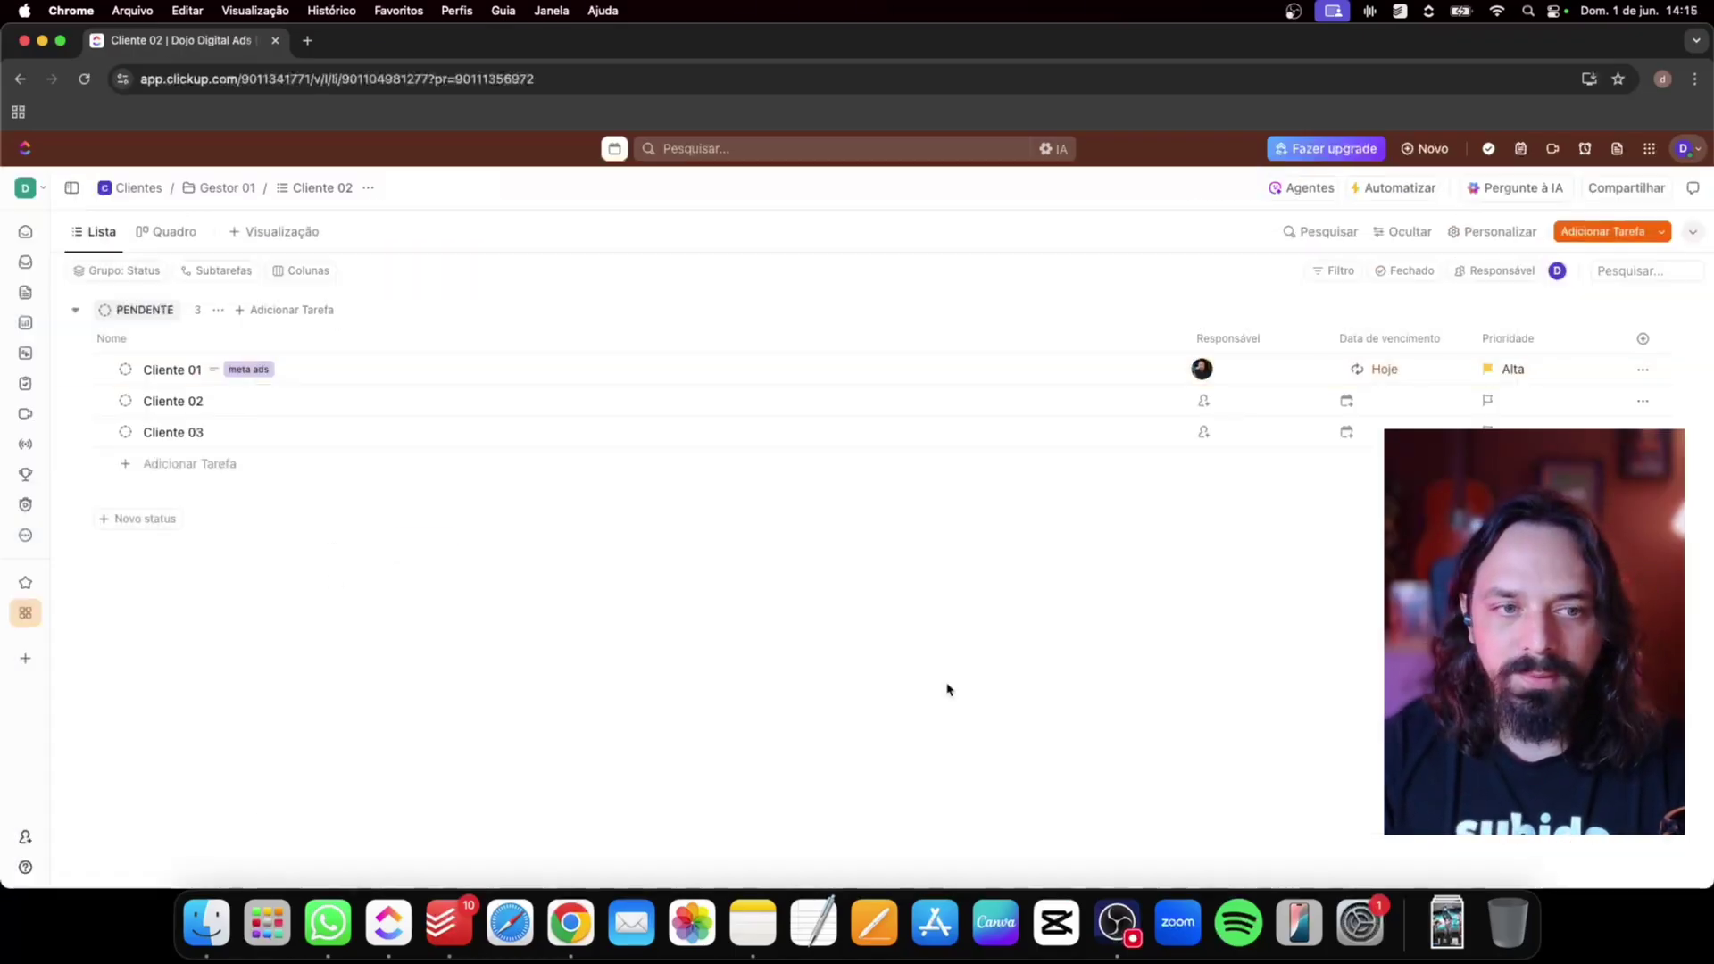
Create the tag "google ads" on the Cliente 02 task and return to the task list
left_click(225, 403)
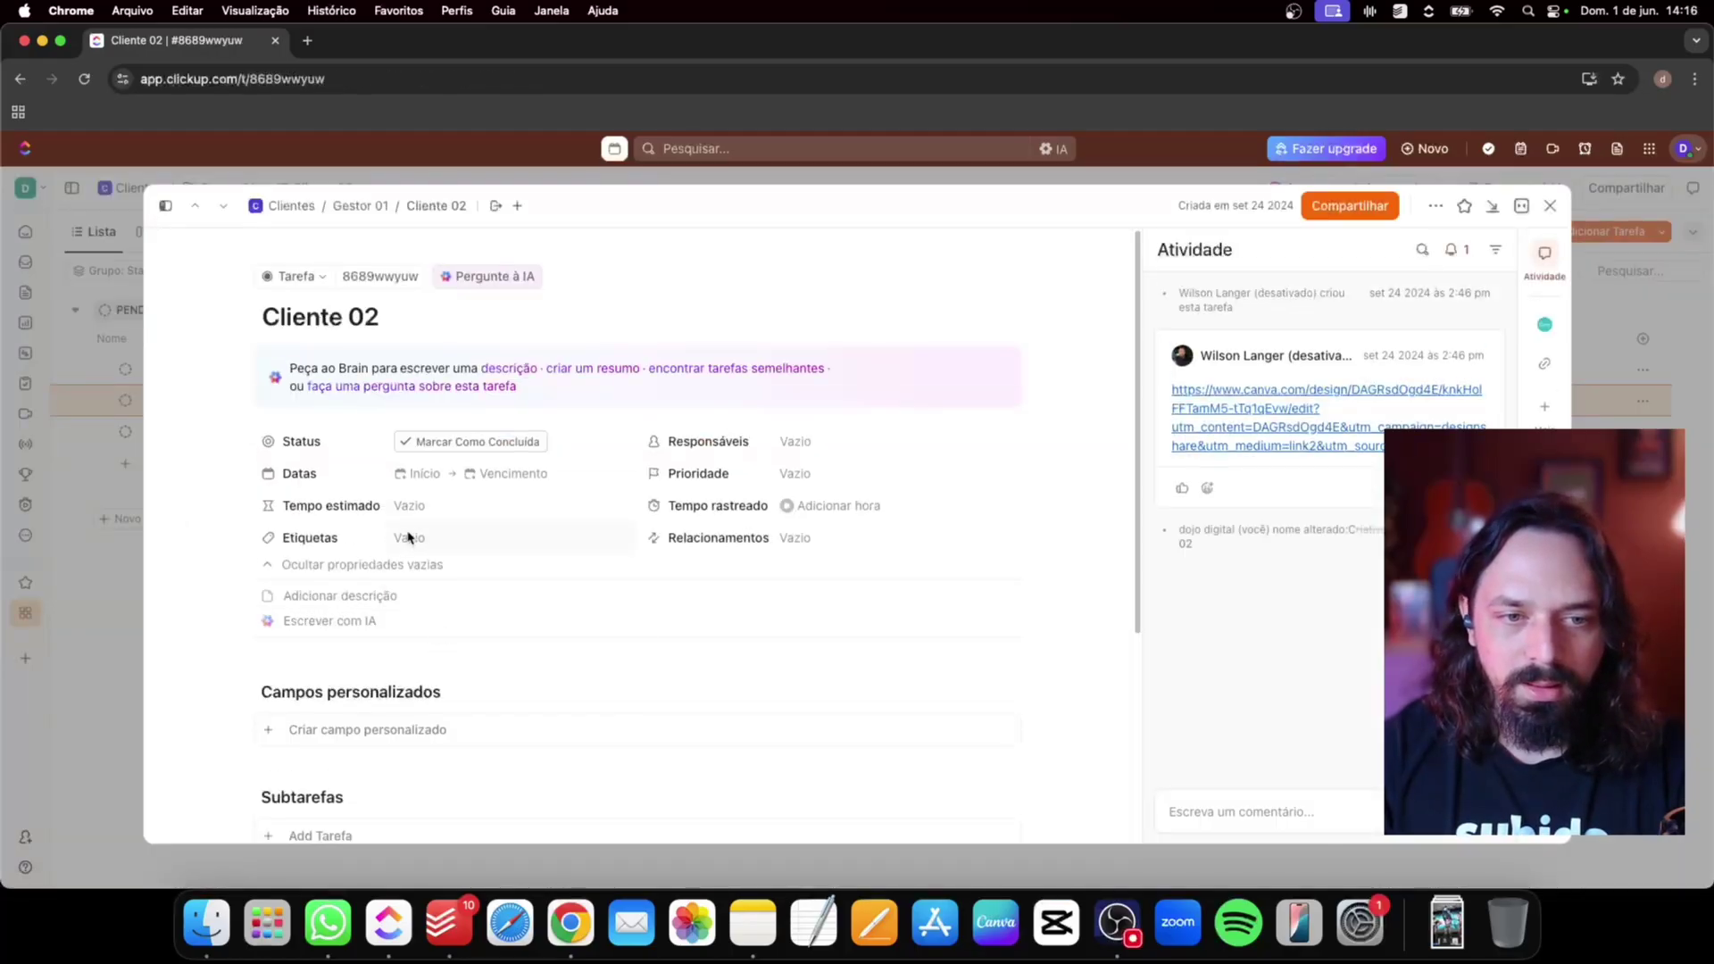
left_click(411, 537)
type("Google ads")
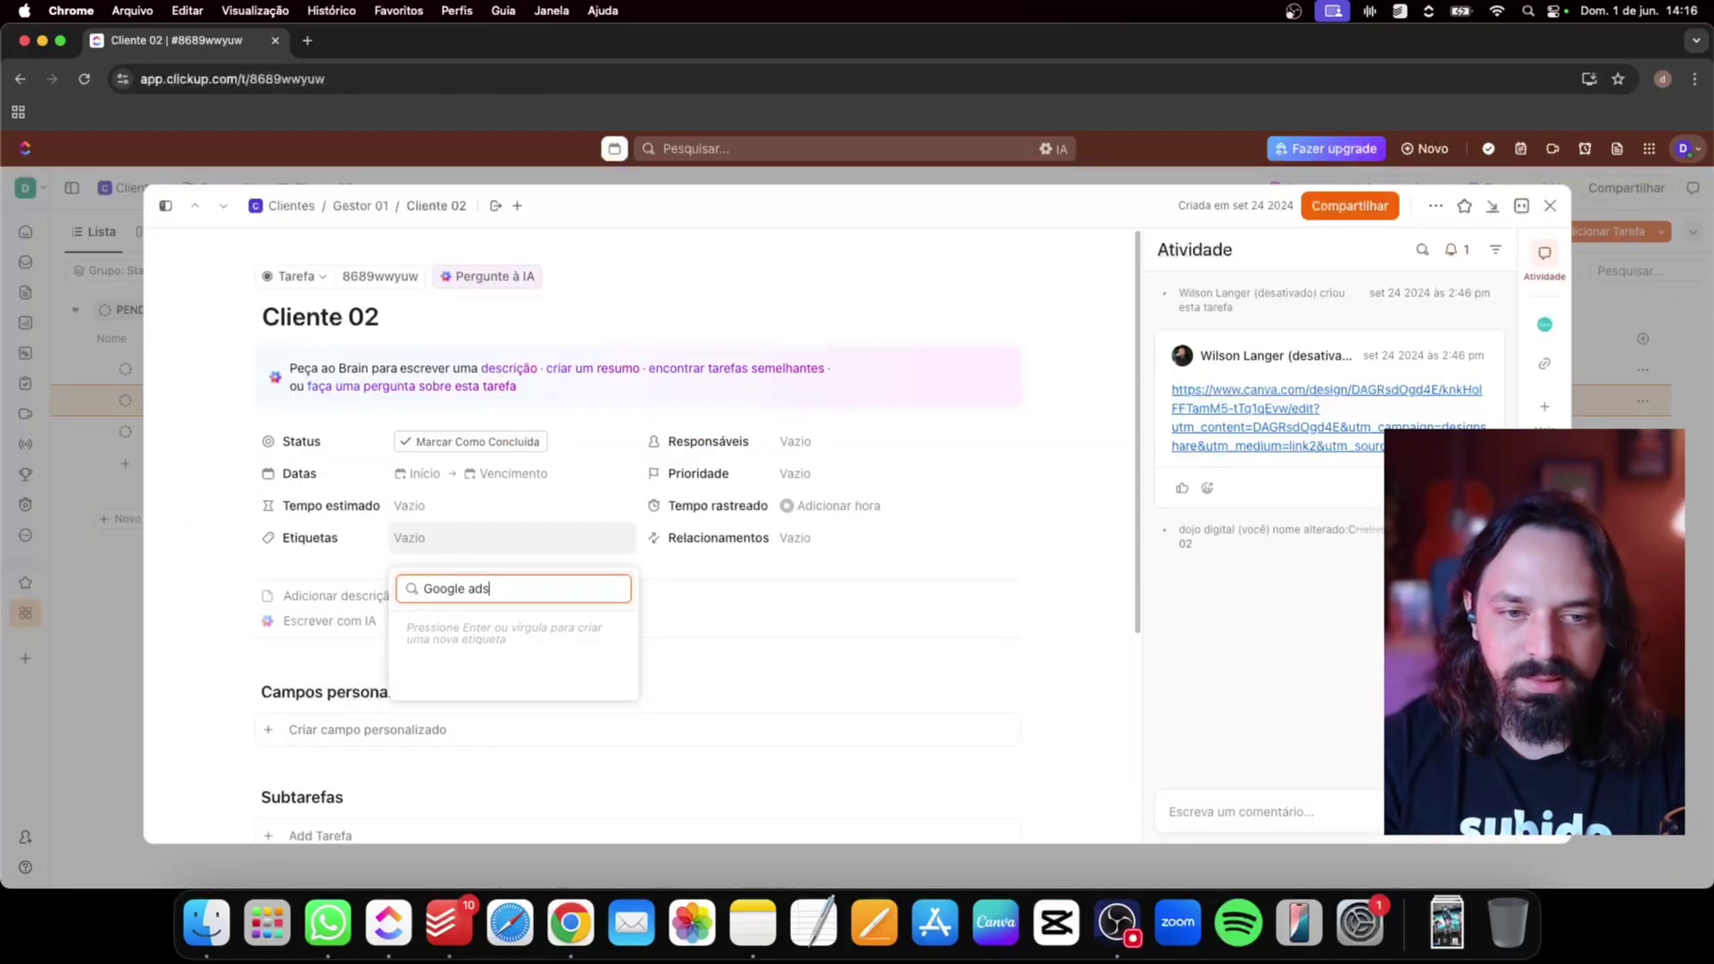
key("Return")
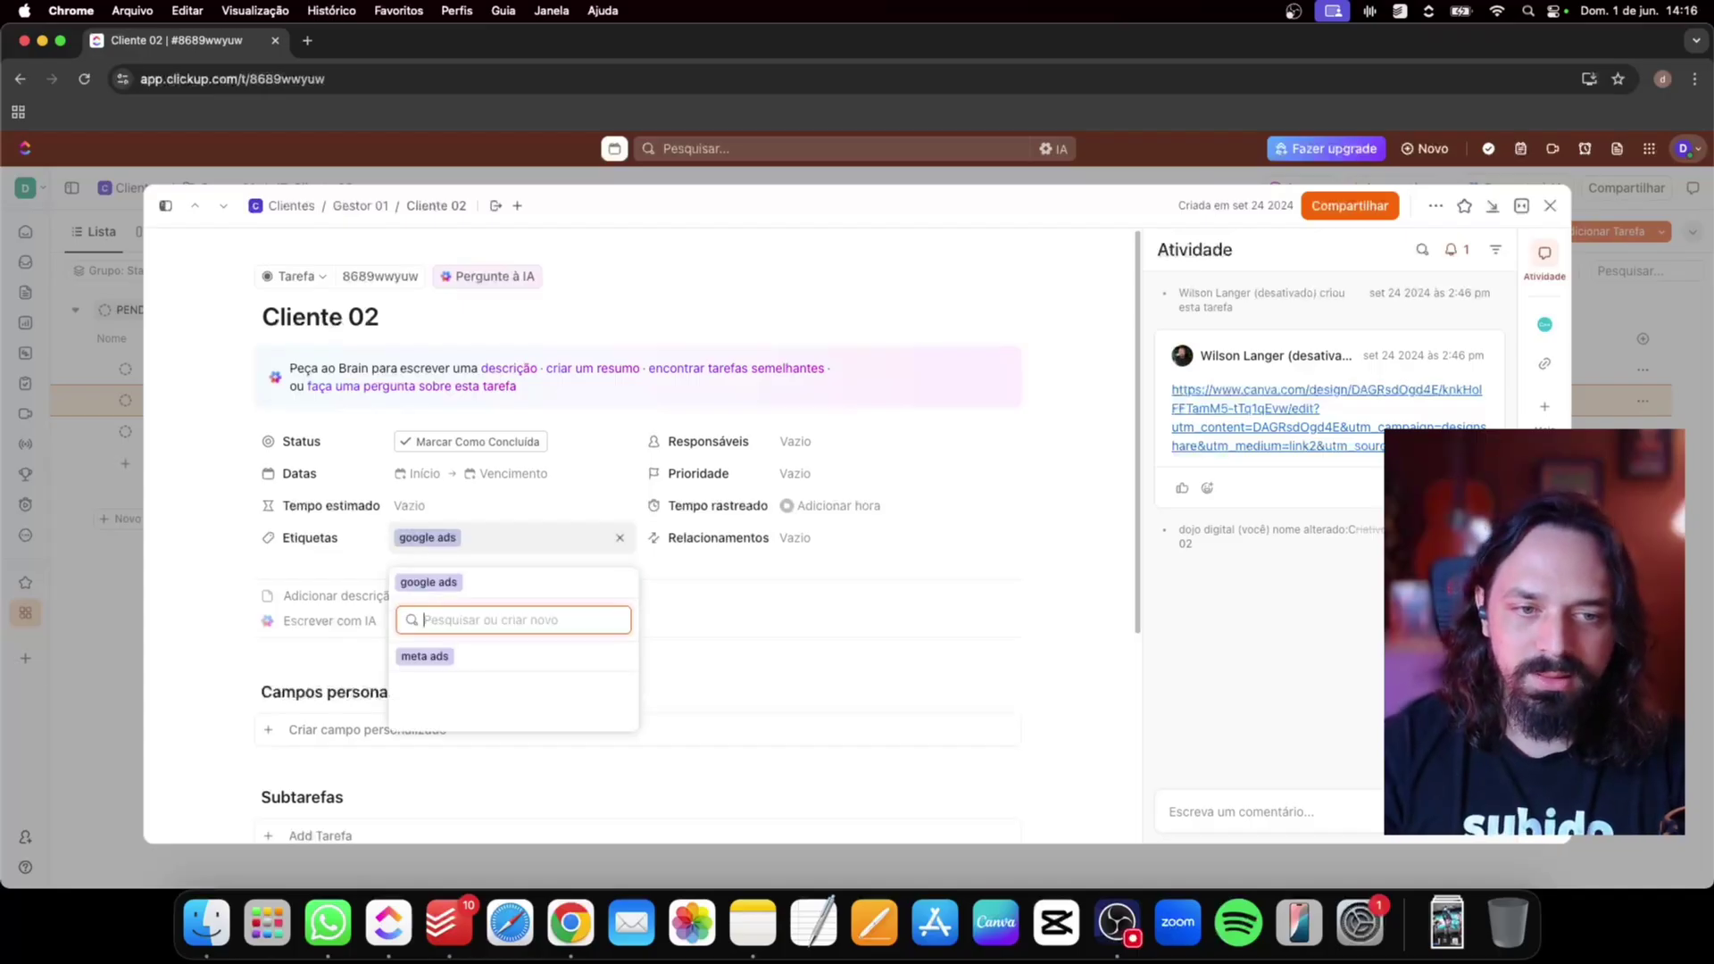
key("Escape")
key("Escape")
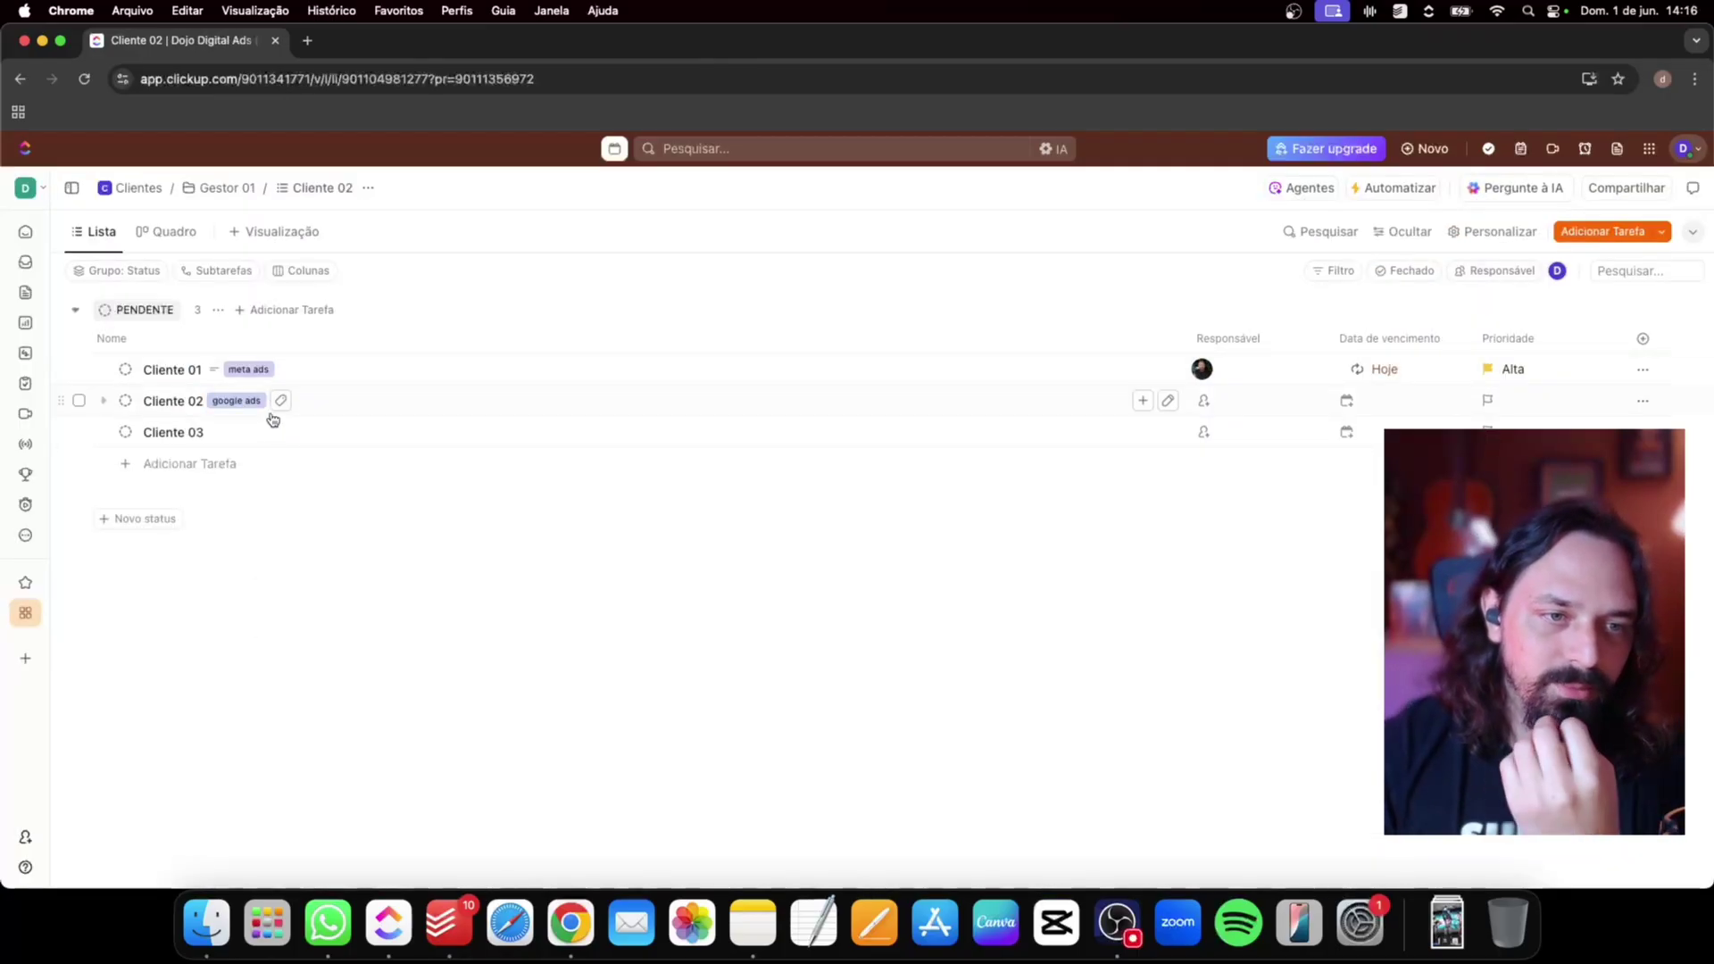
Reopen the Cliente 02 task to view its description area and activity, and close it without edits
left_click(173, 414)
left_click(416, 600)
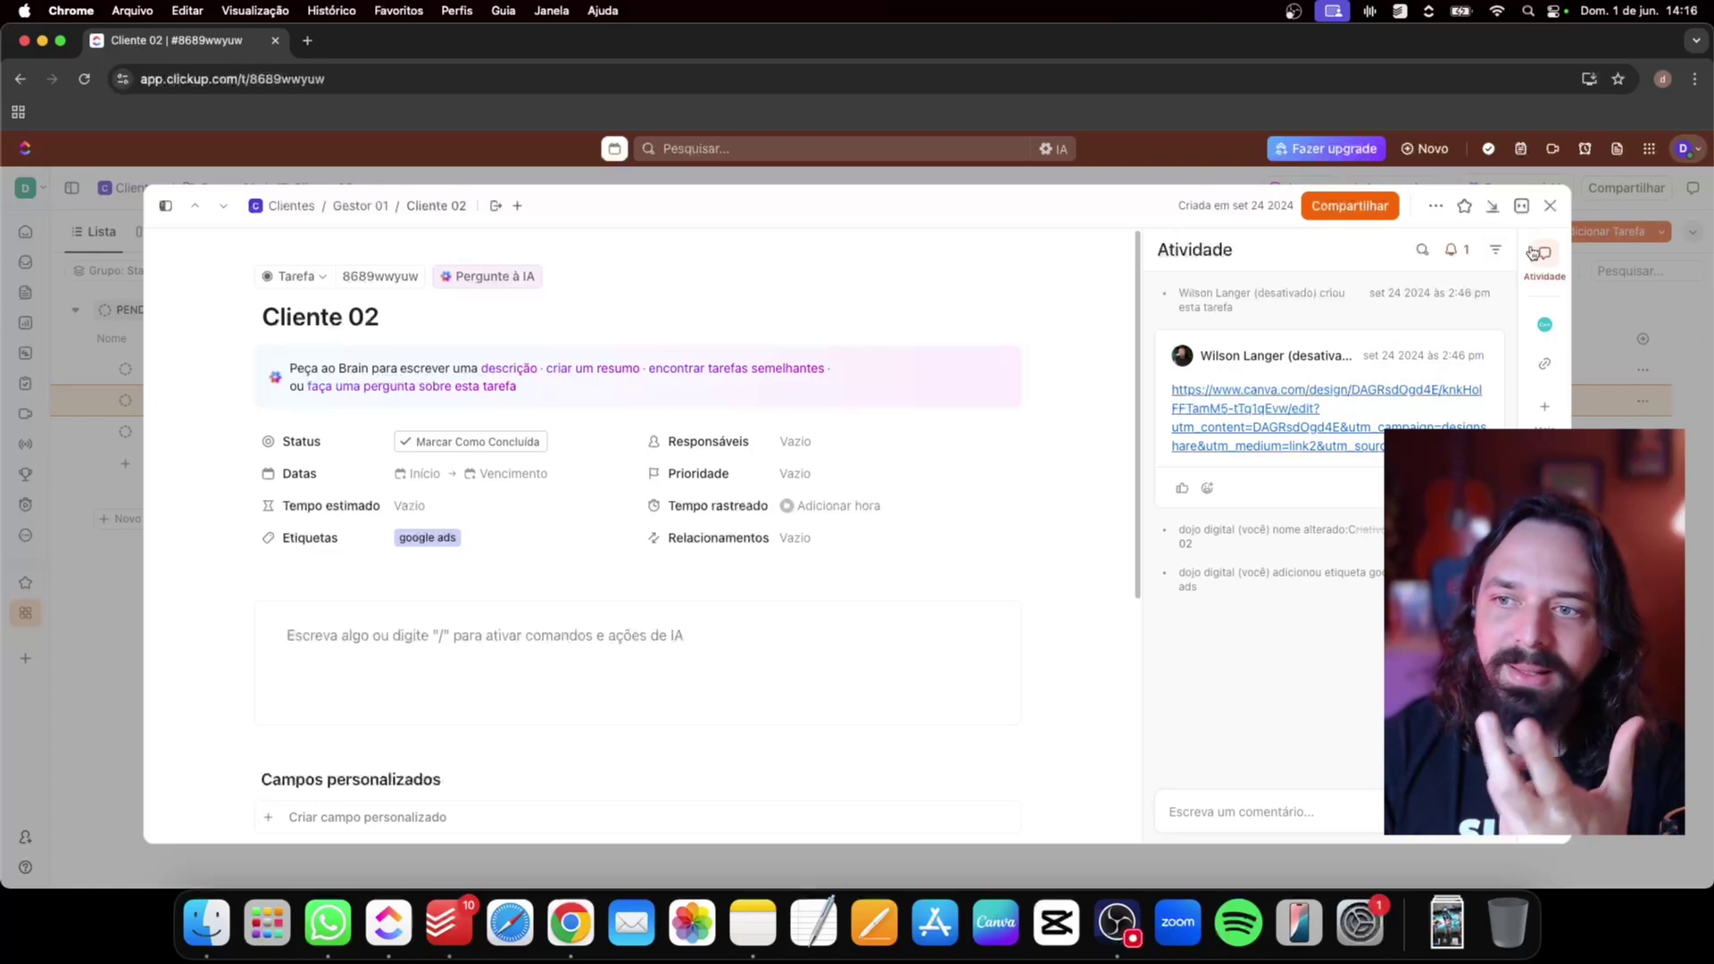
left_click(1551, 205)
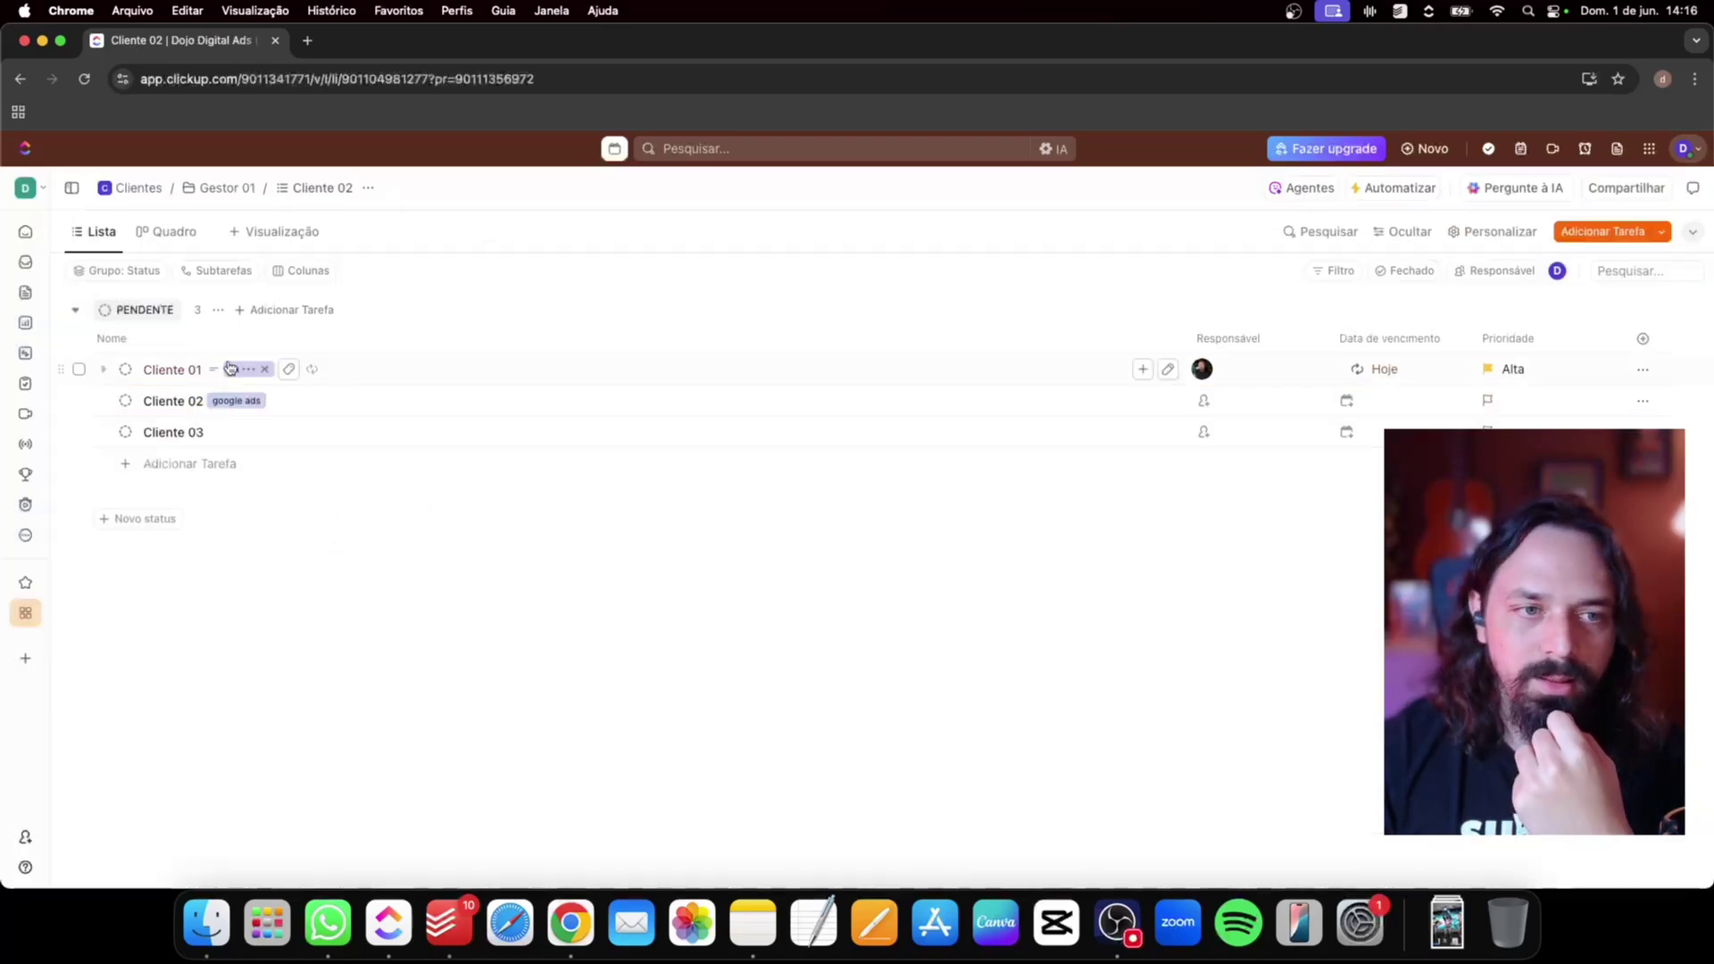
Open the Cliente 01 task and begin a new comment with "Foi feita"
left_click(176, 377)
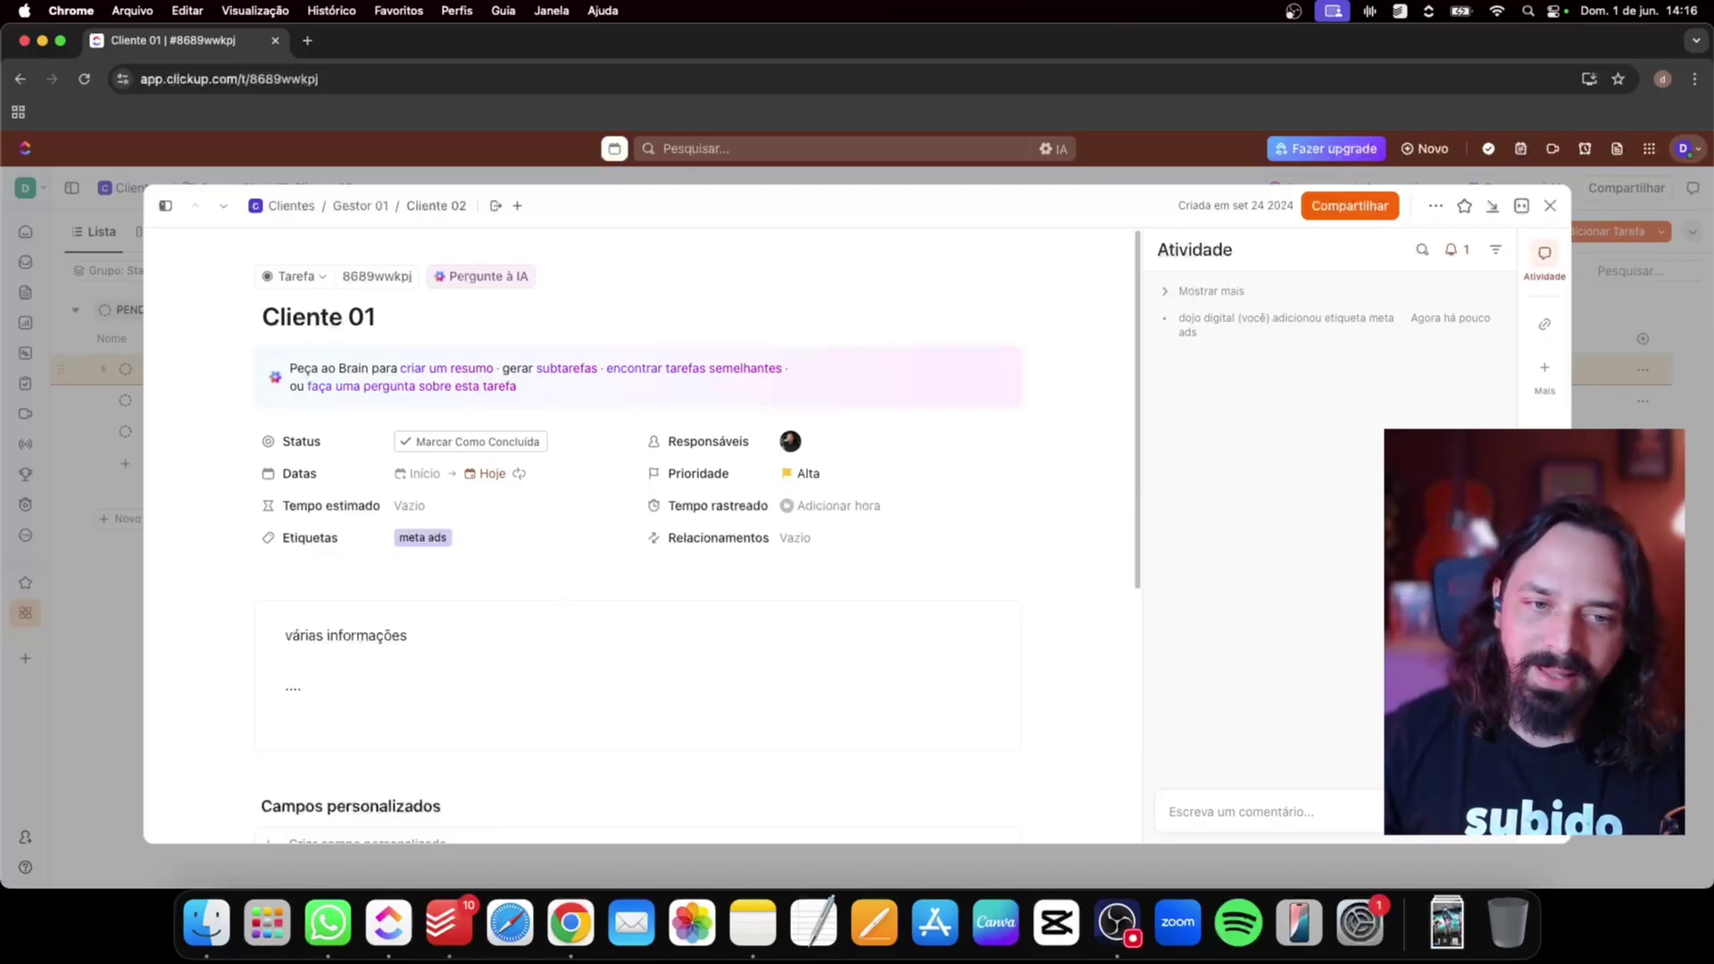
left_click(1276, 808)
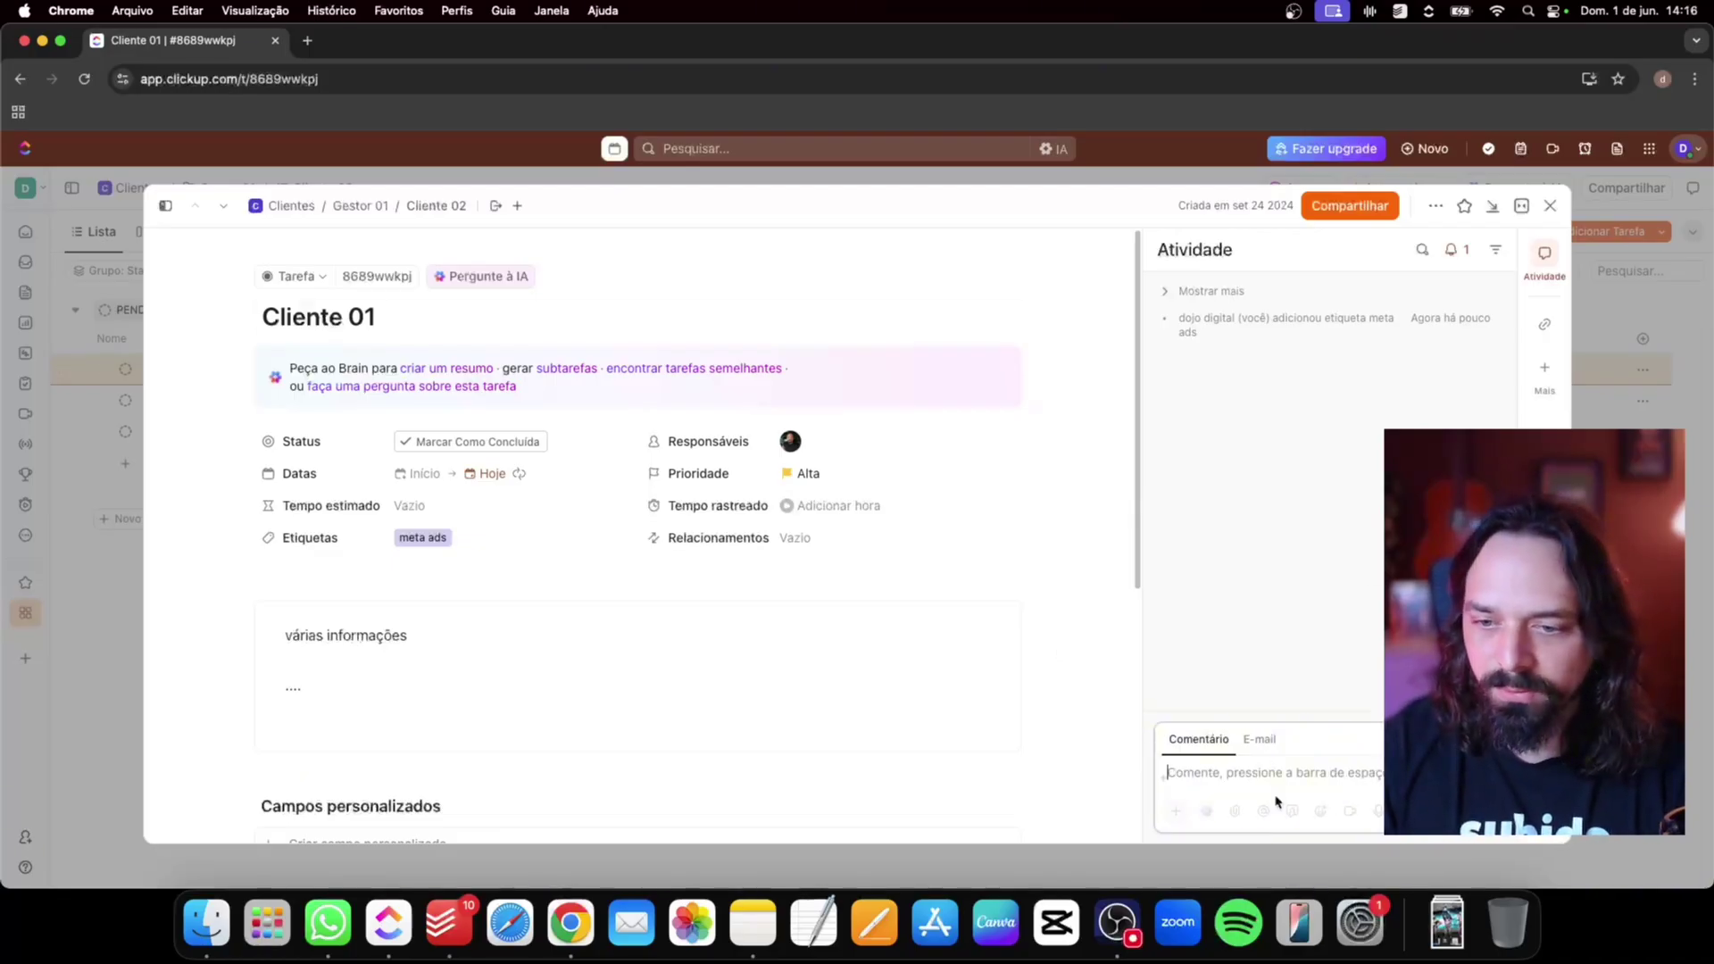
type("Foi feita otimização da lance")
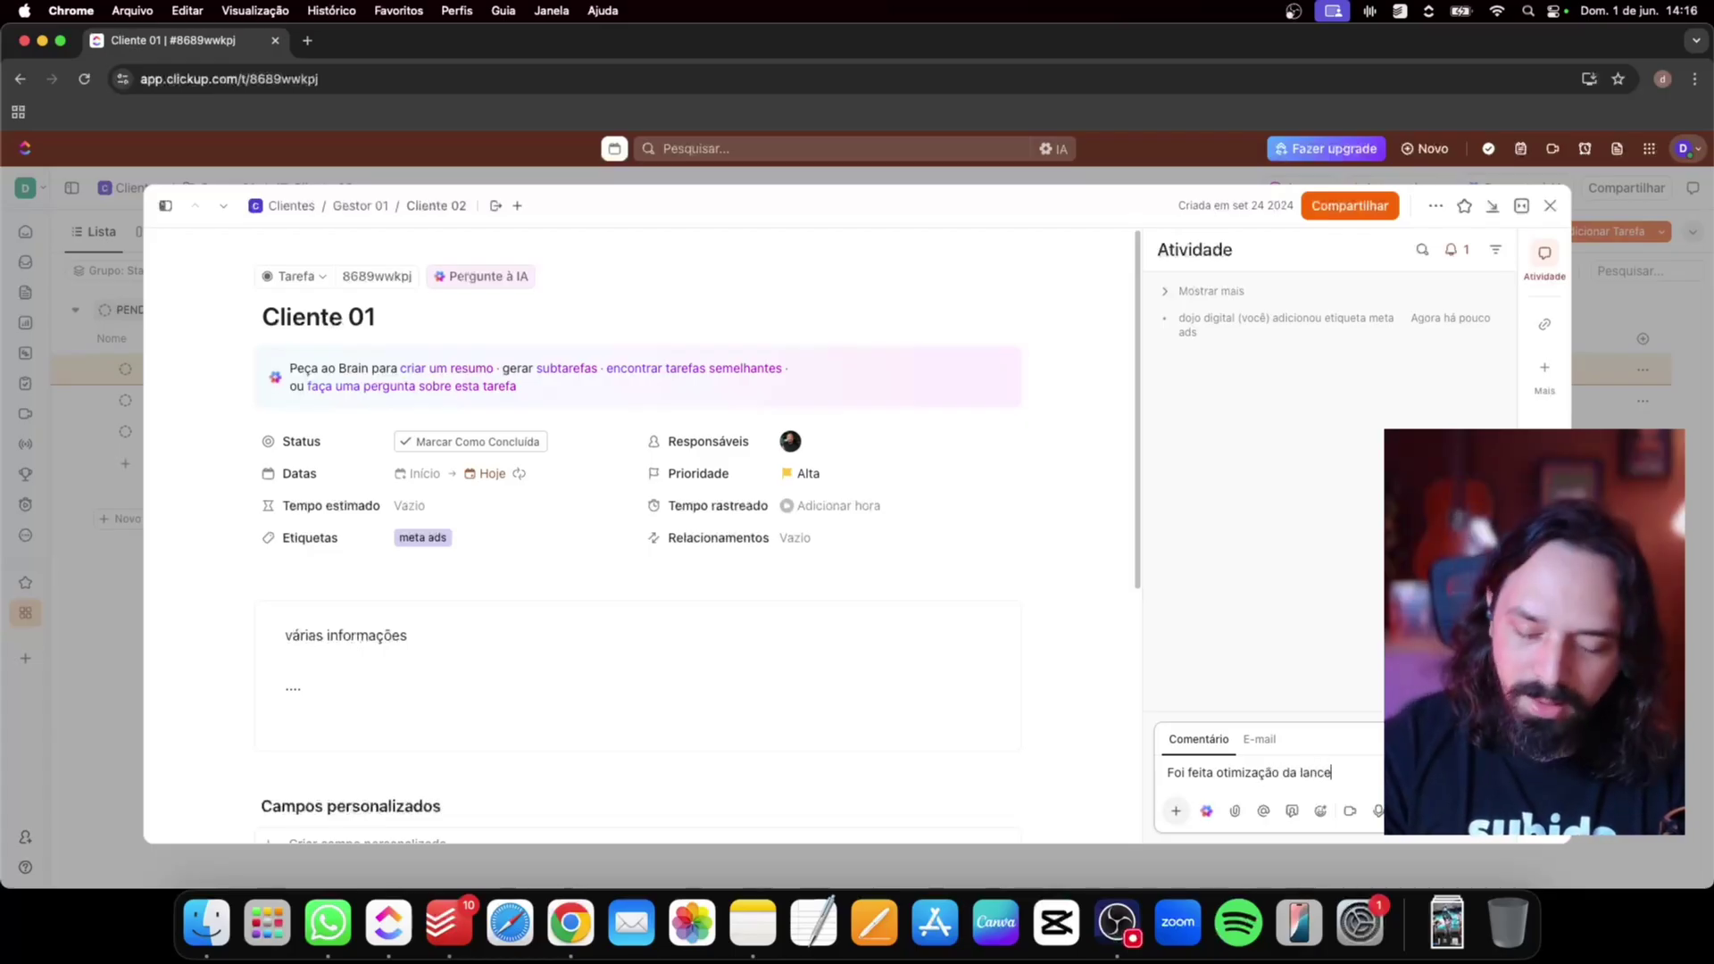
key("BackSpace")
key("BackSpace")
key("BackSpace")
key("BackSpace")
key("BackSpace")
key("BackSpace")
key("BackSpace")
key("BackSpace")
key("BackSpace")
key("BackSpace")
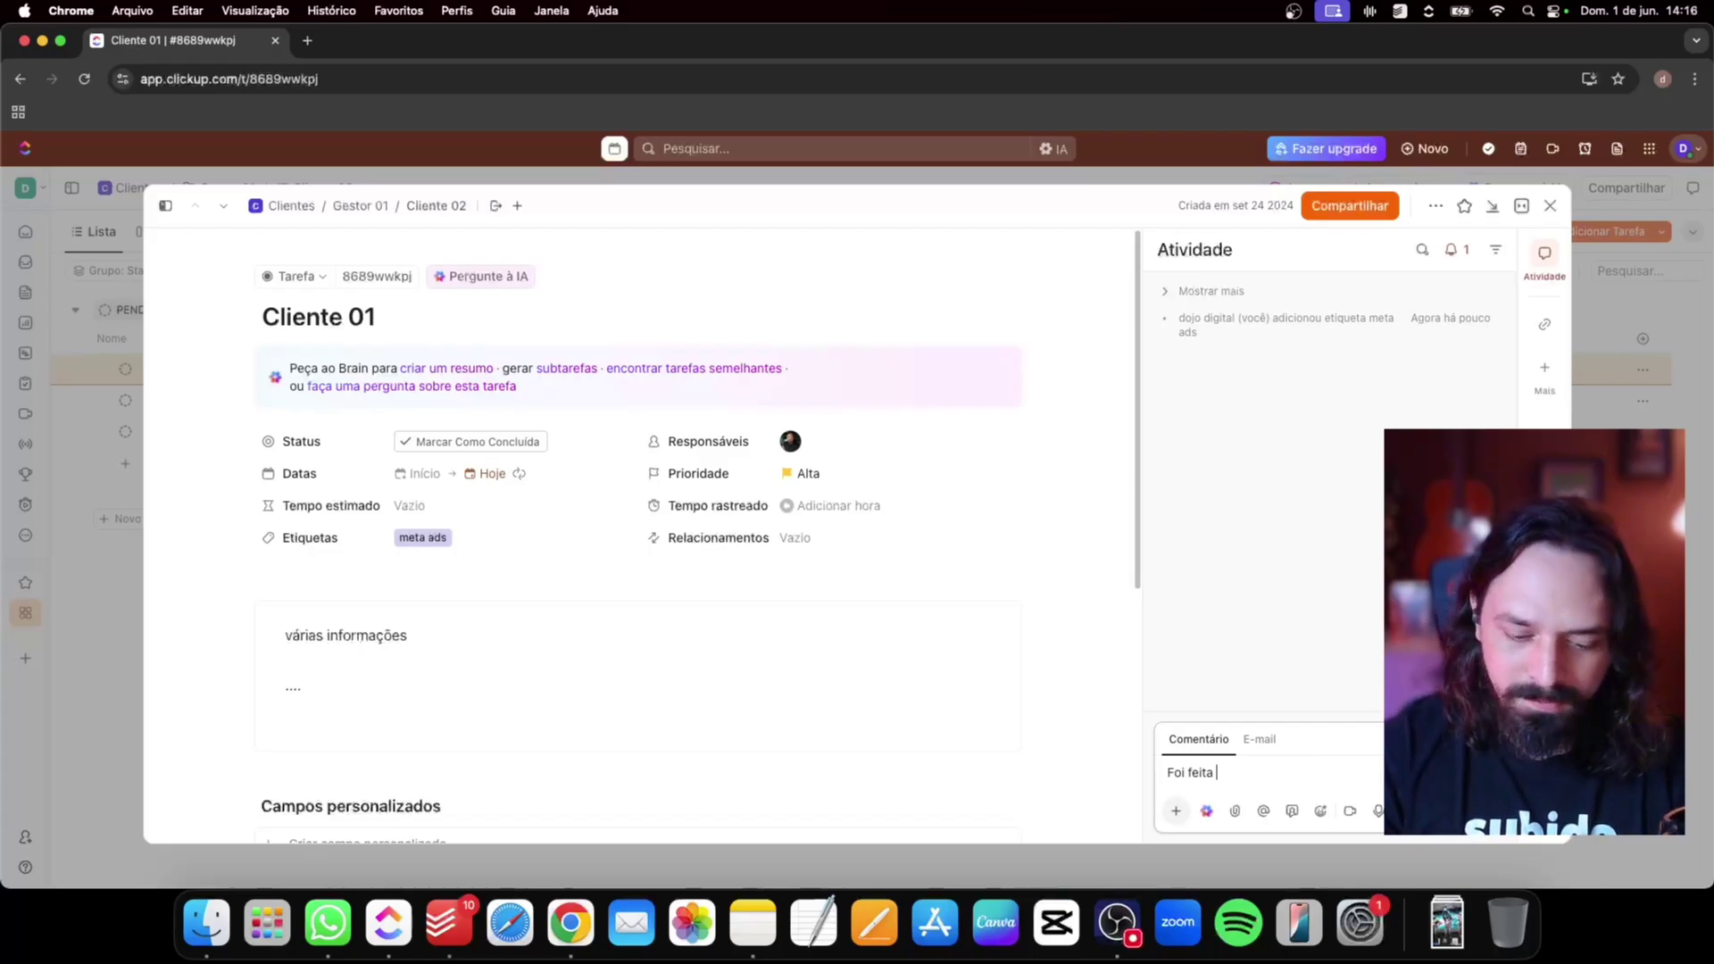
Continue the comment with "troca de criativos em busca de aumentar o CTR que estava na média de 0,9%"
type("troca de criativ")
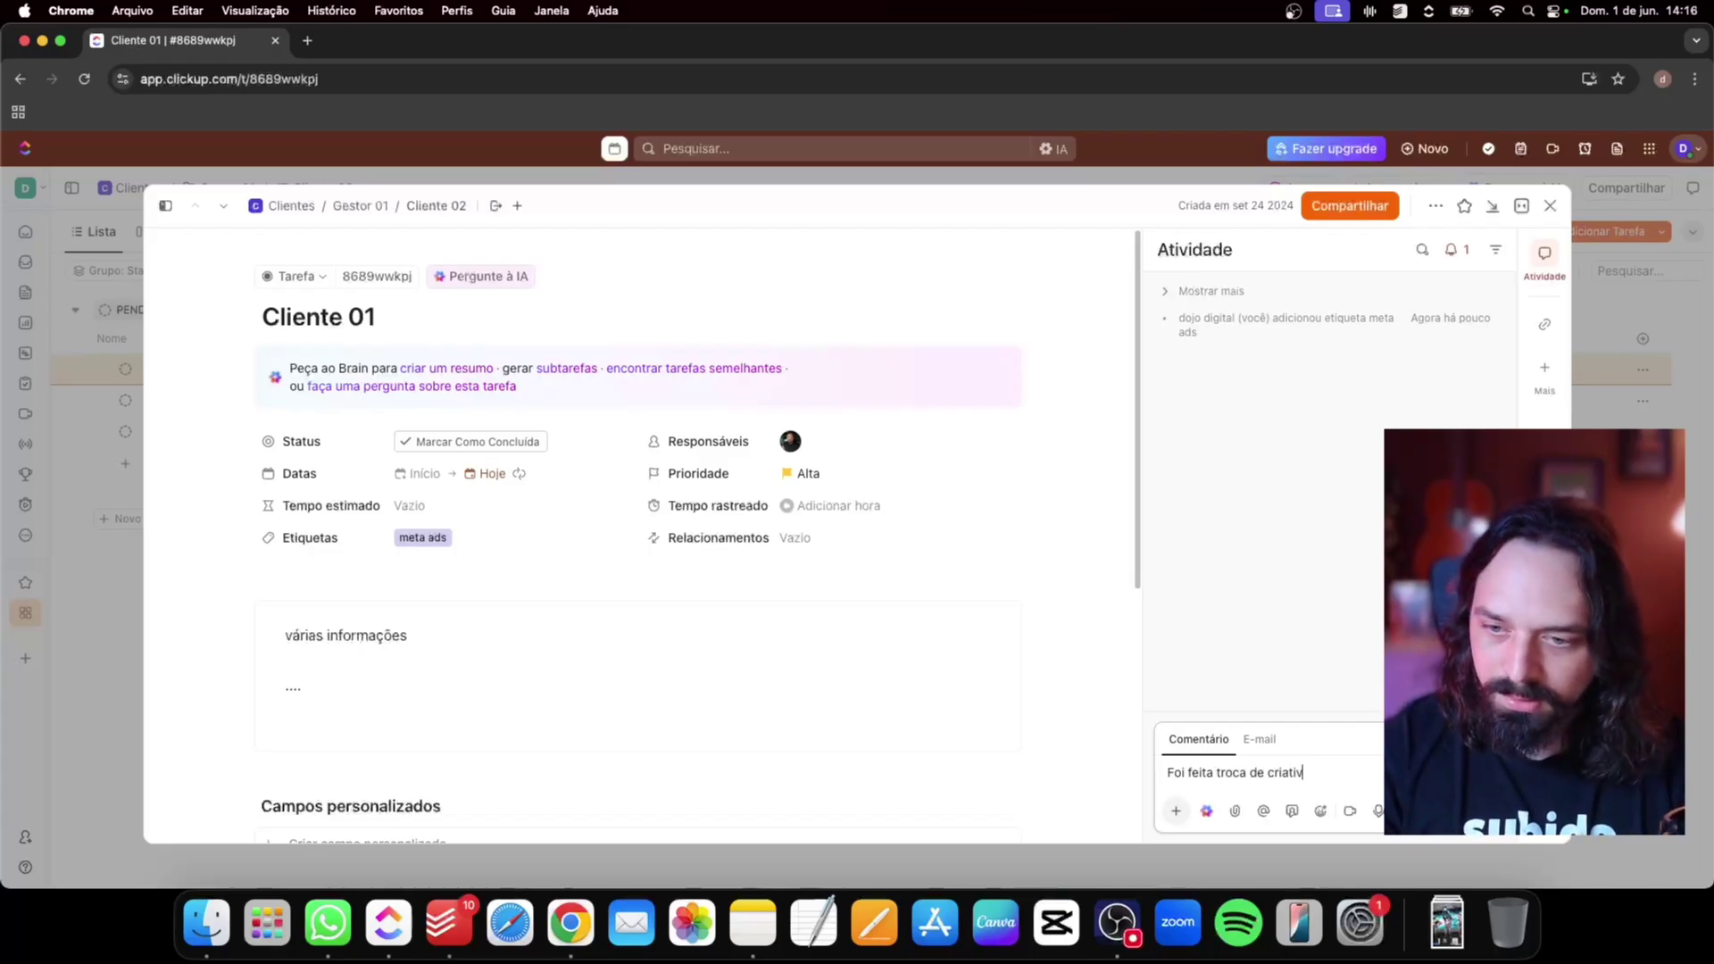
type("os em busca d")
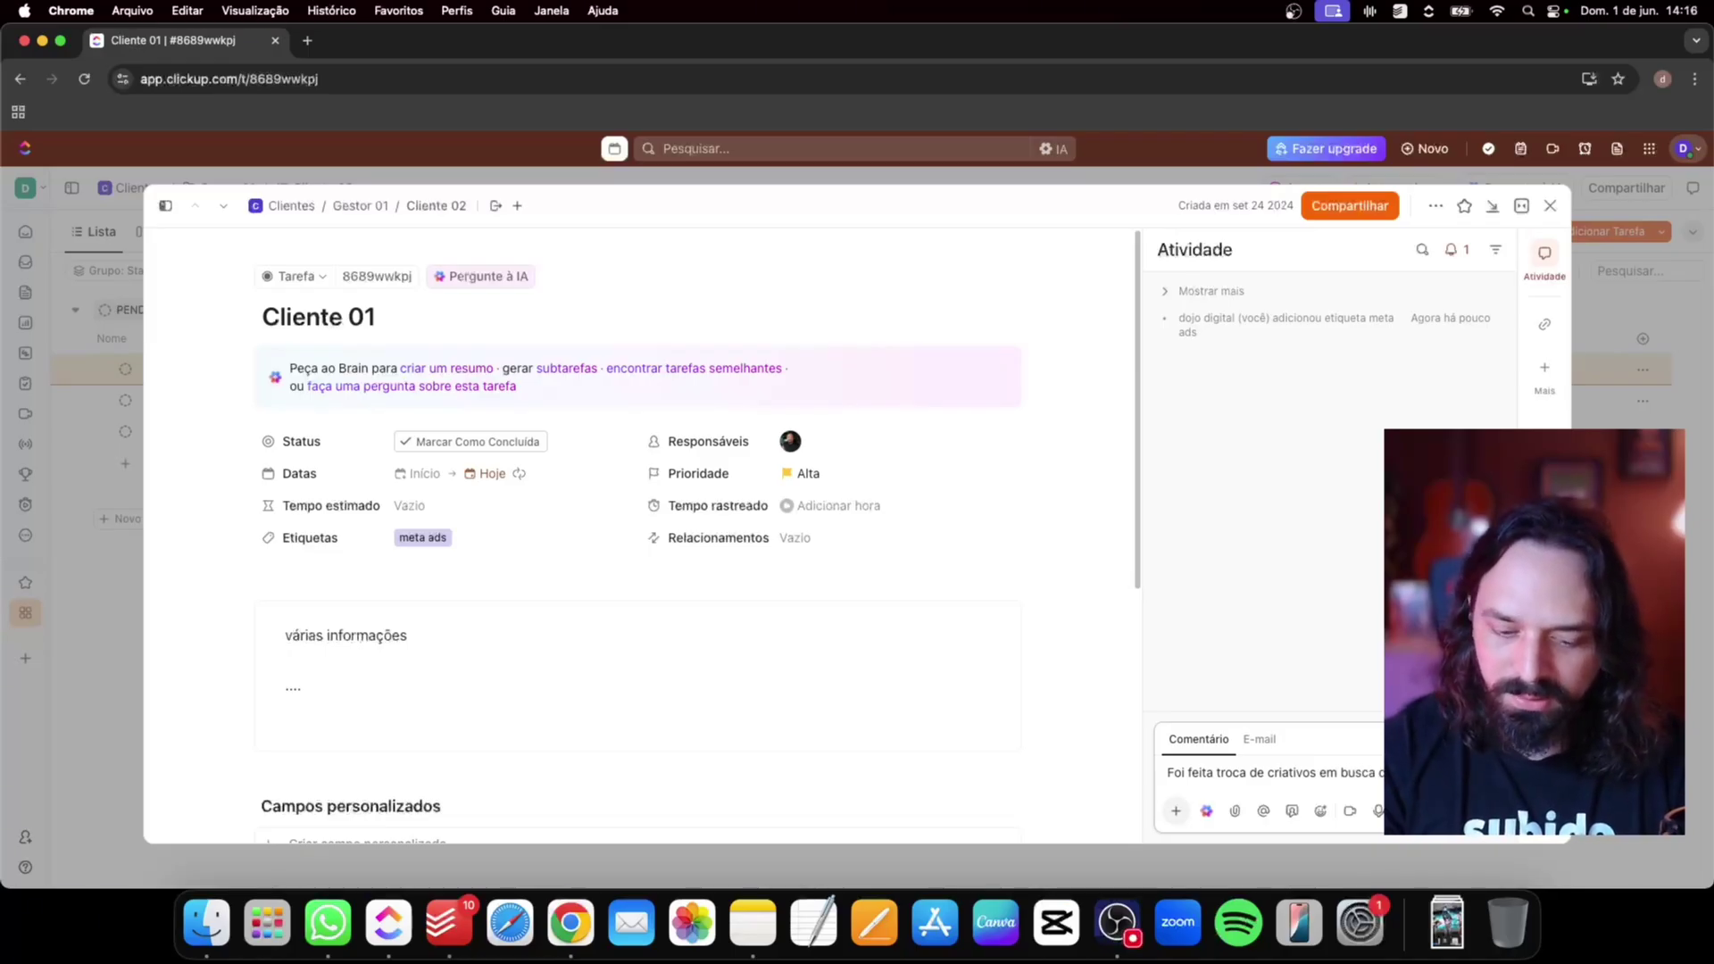
type("que estava na m")
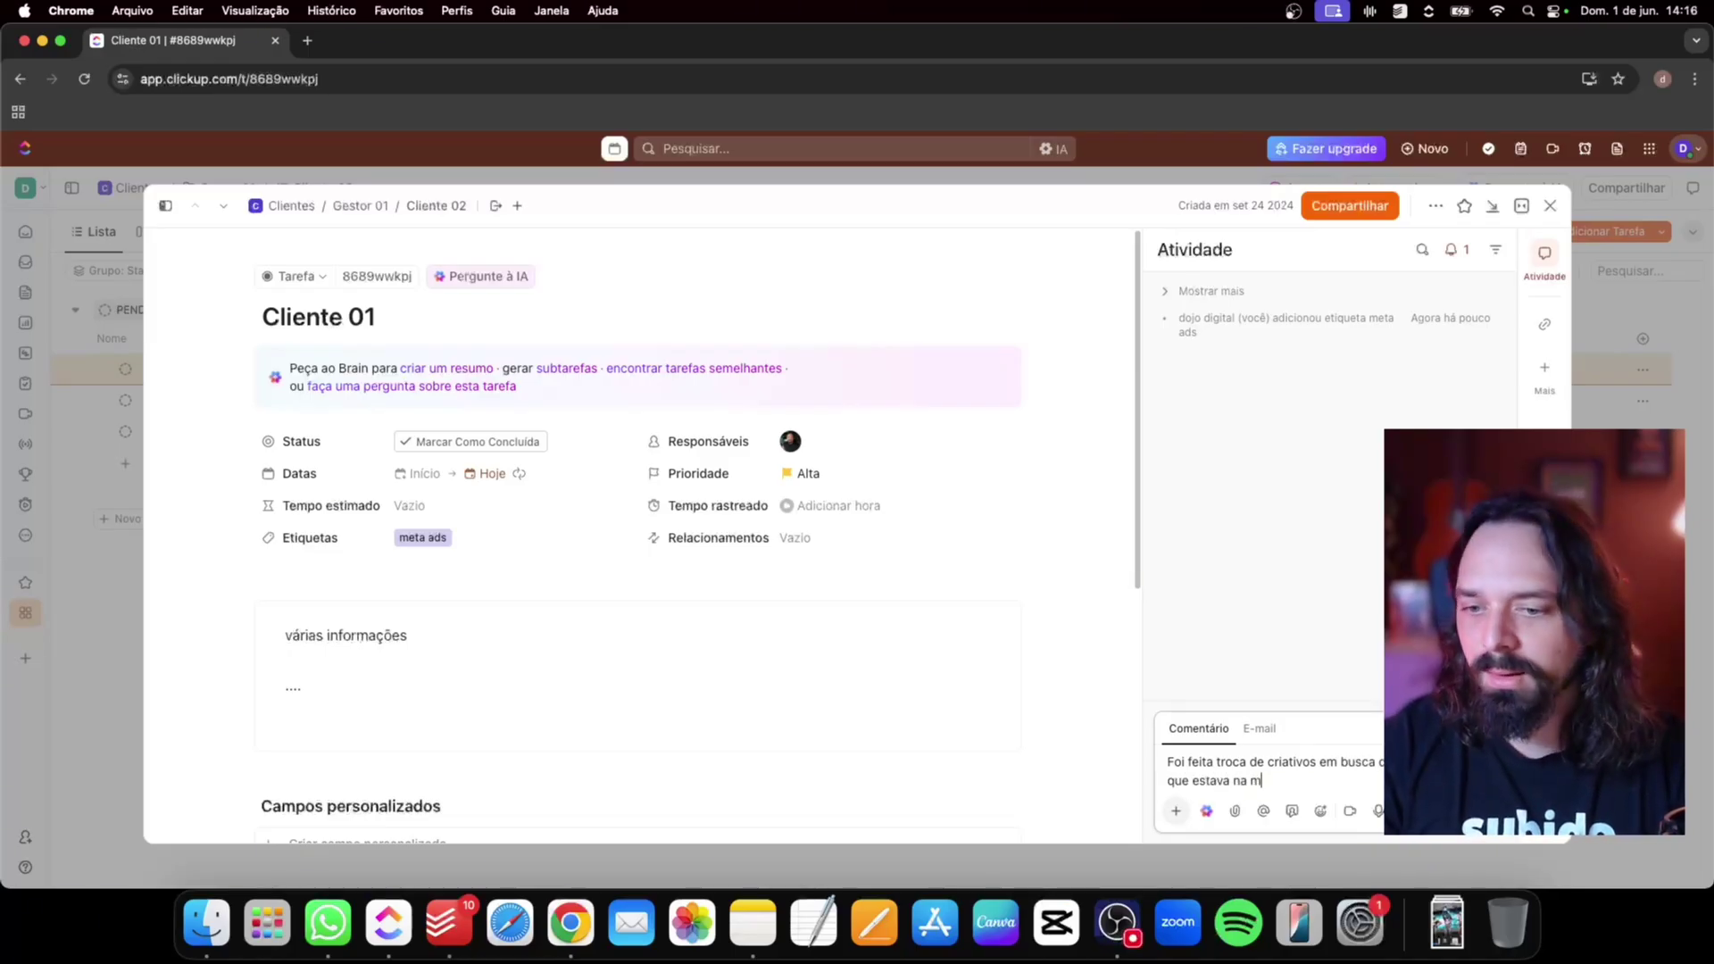
type("édi")
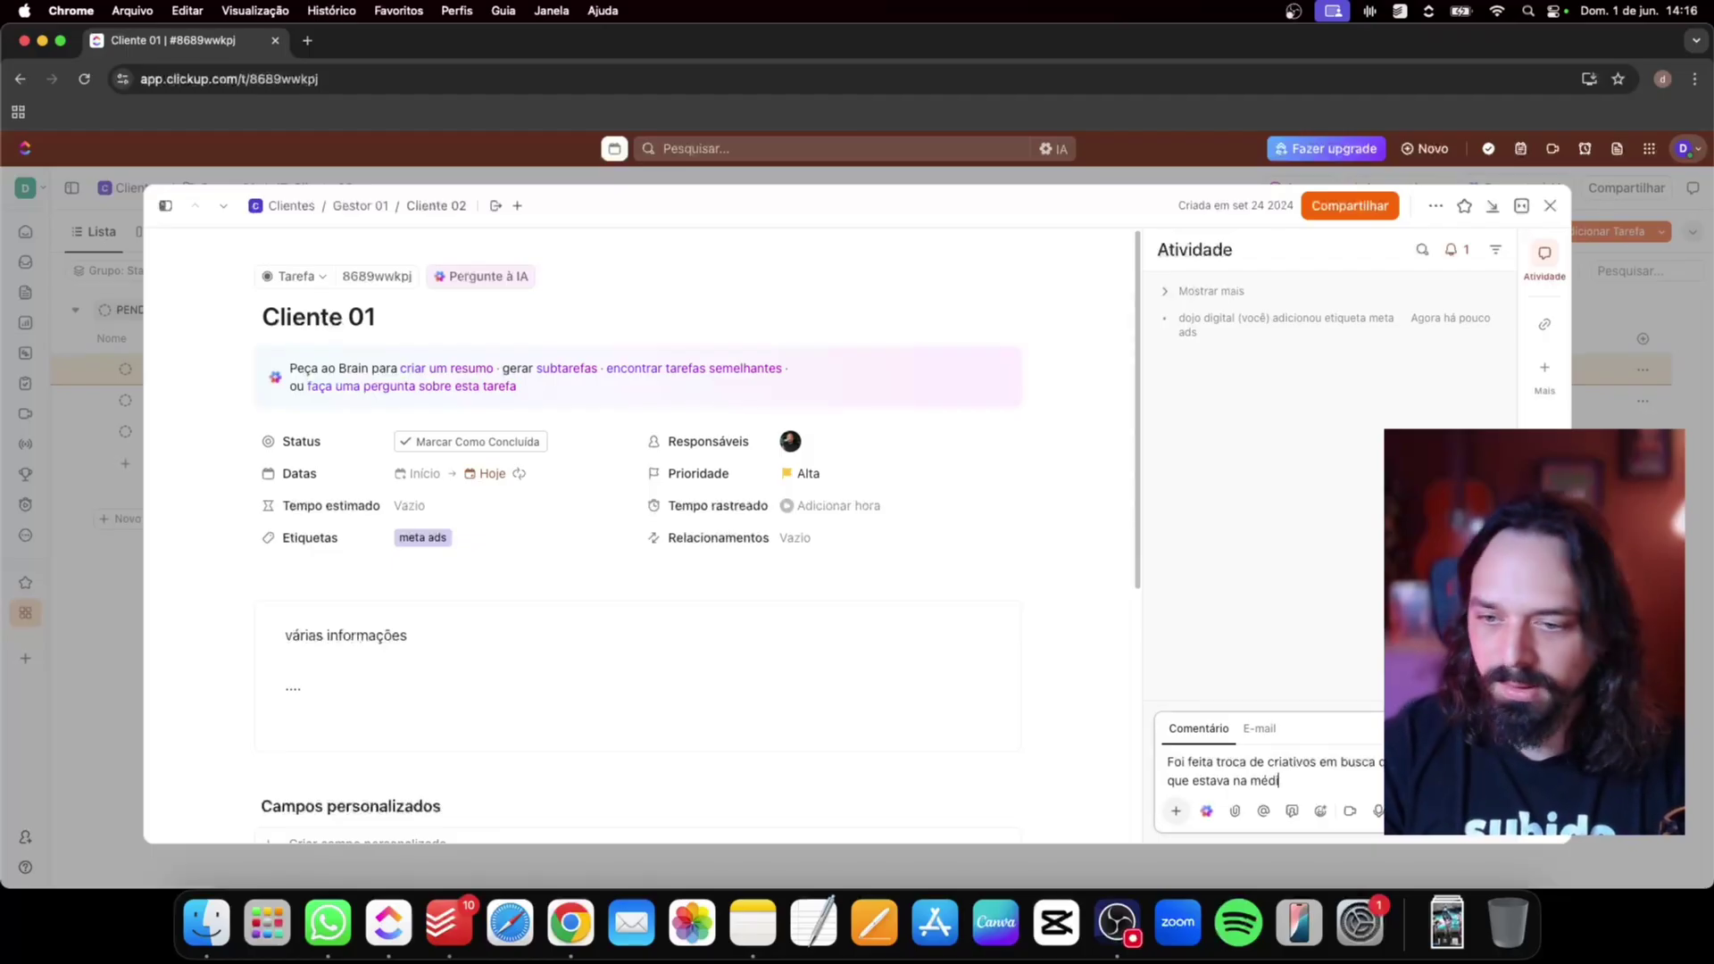
type("a de 0,9% ")
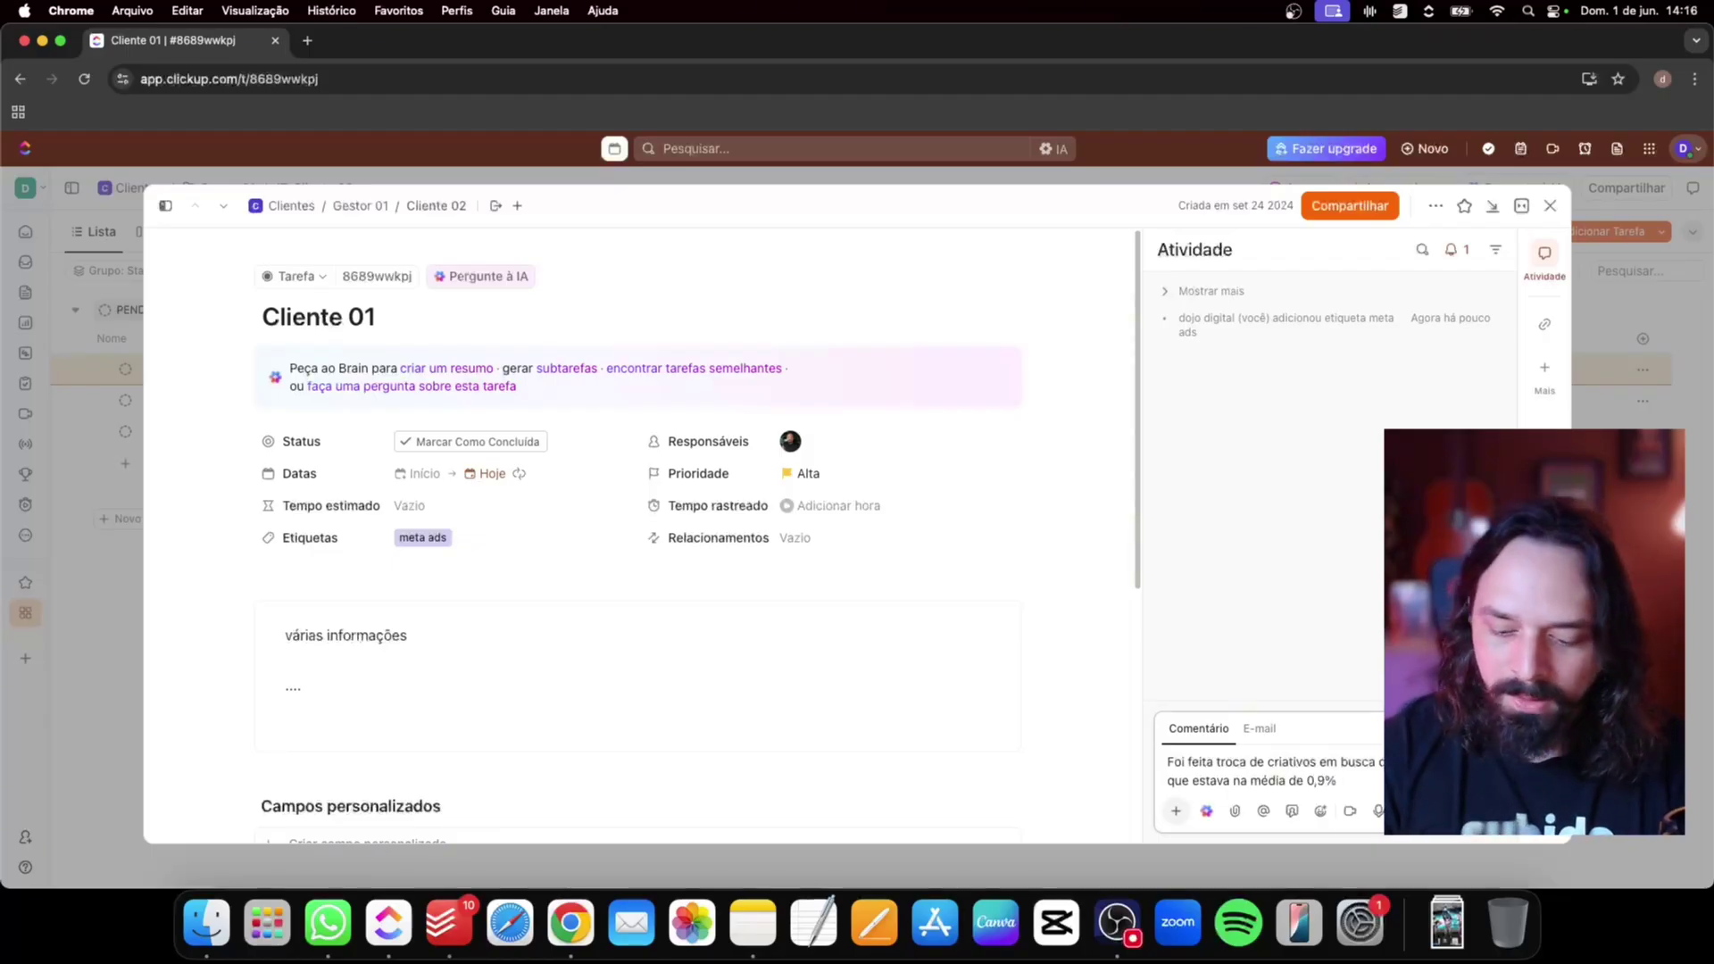
Append "- Solicitiamos mais criativos para o cliente e enviamos alguns roteiros" to the comment and post it
type("- Solicit")
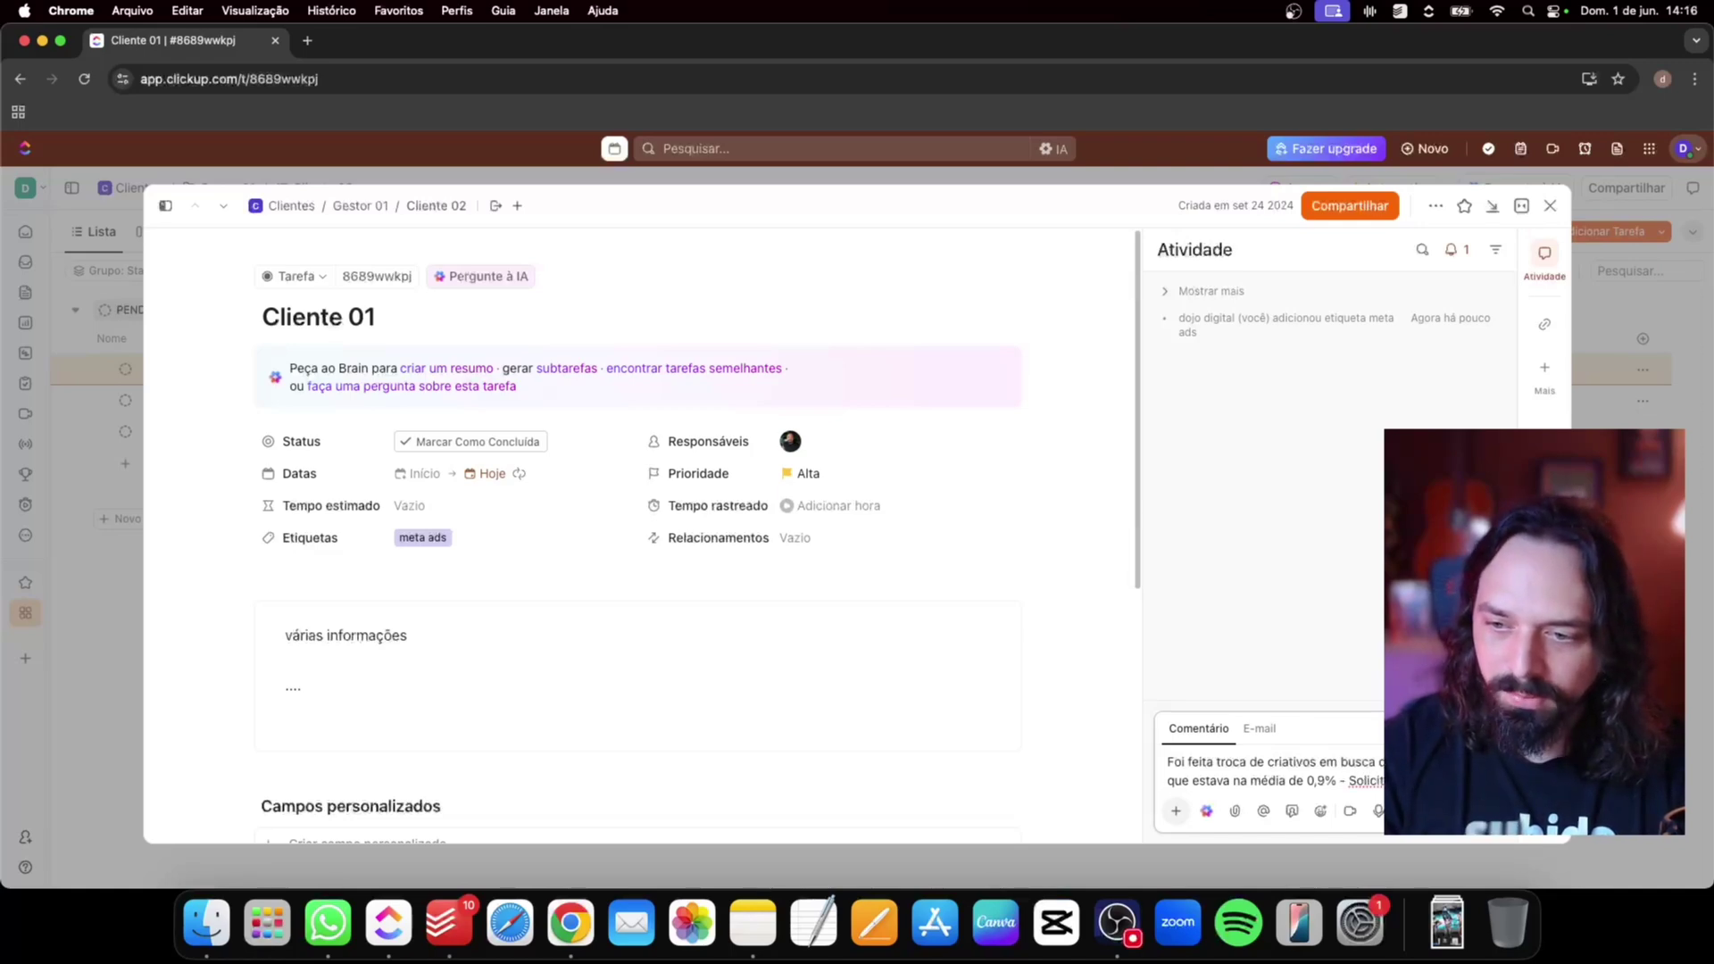
type("criativos para o cli")
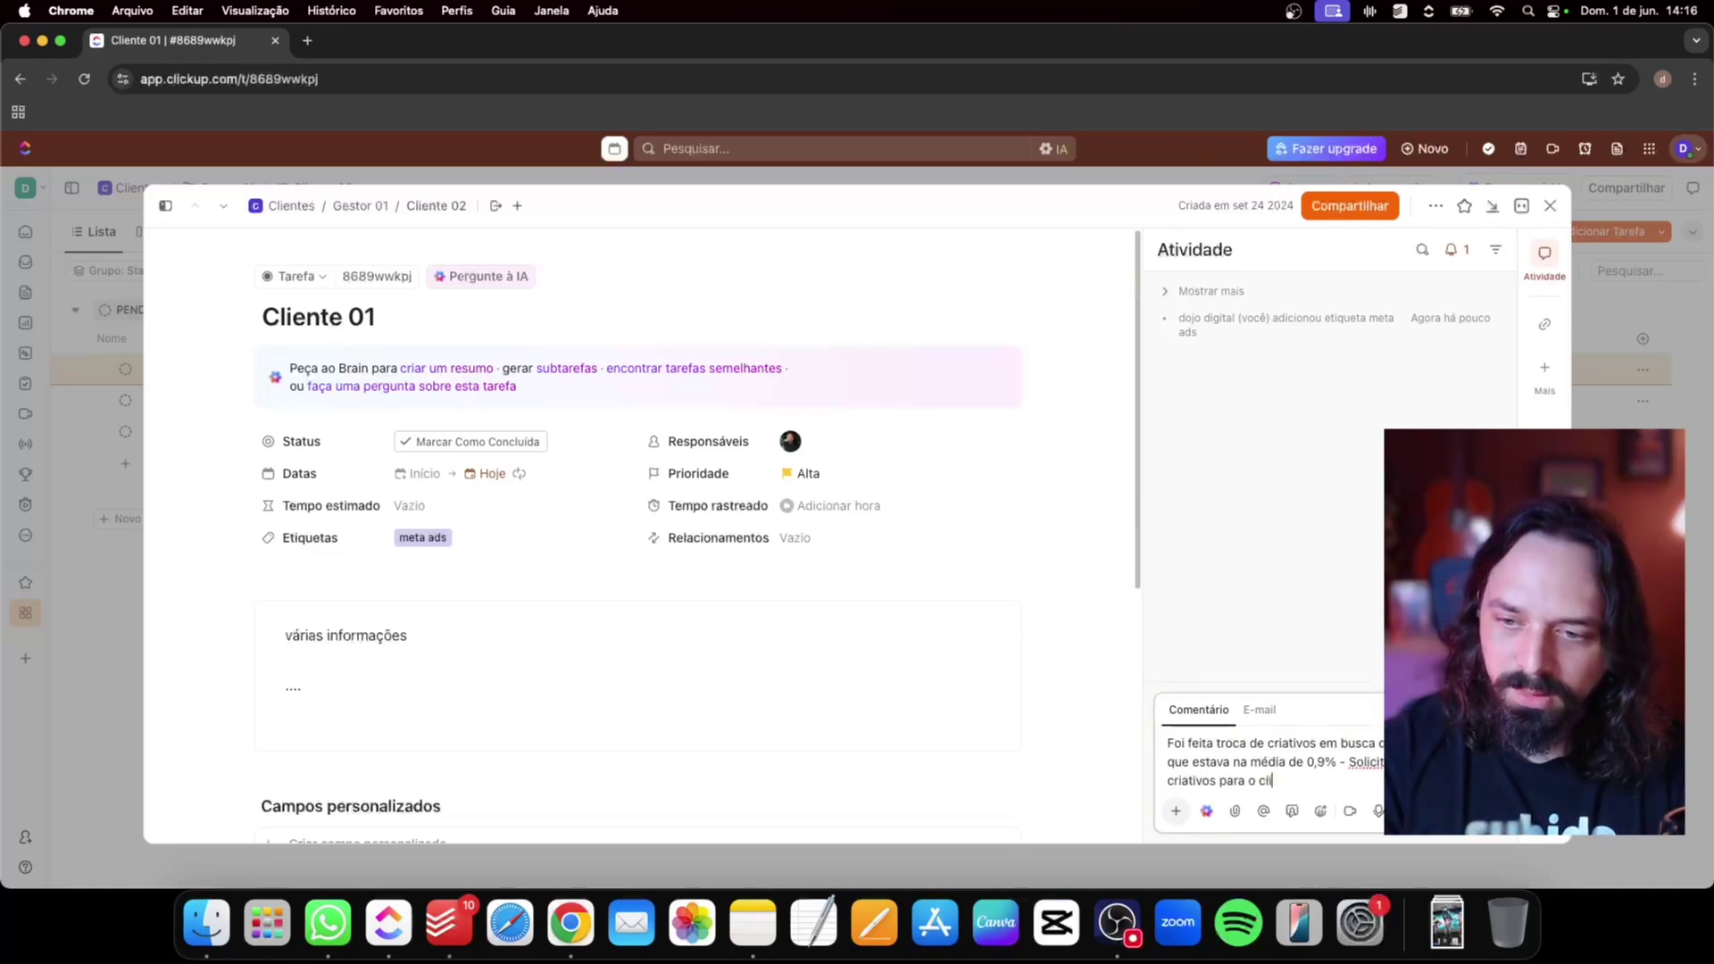
type("ente e enviamos")
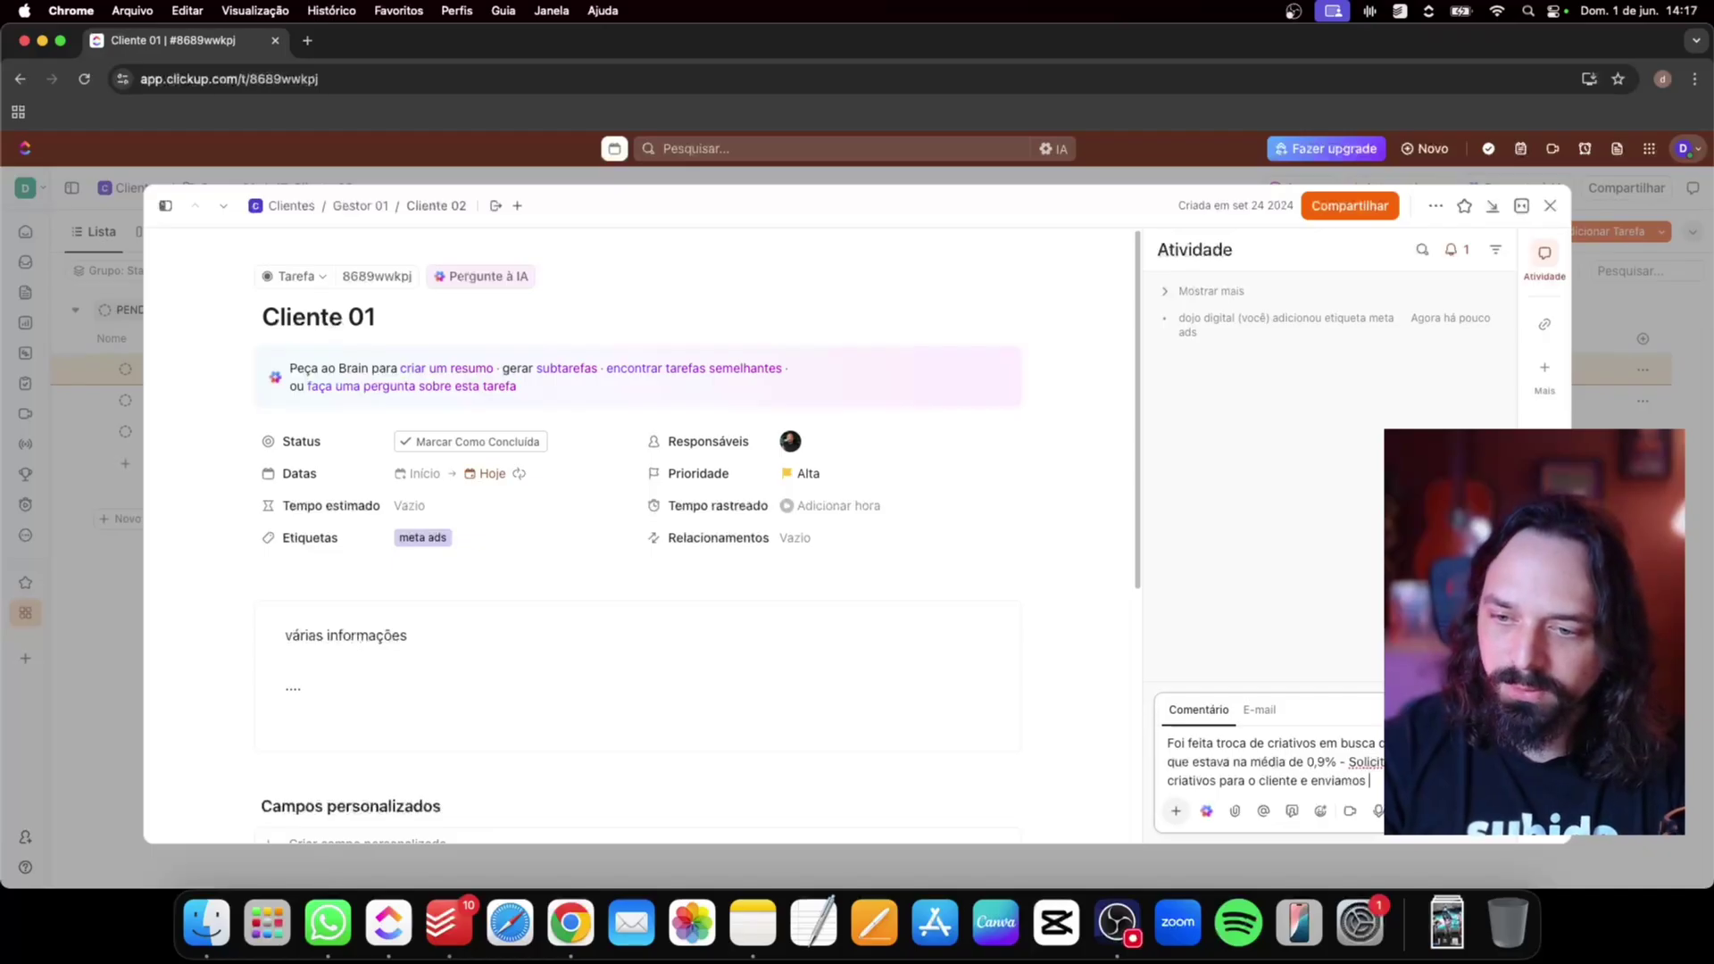
type(" alg")
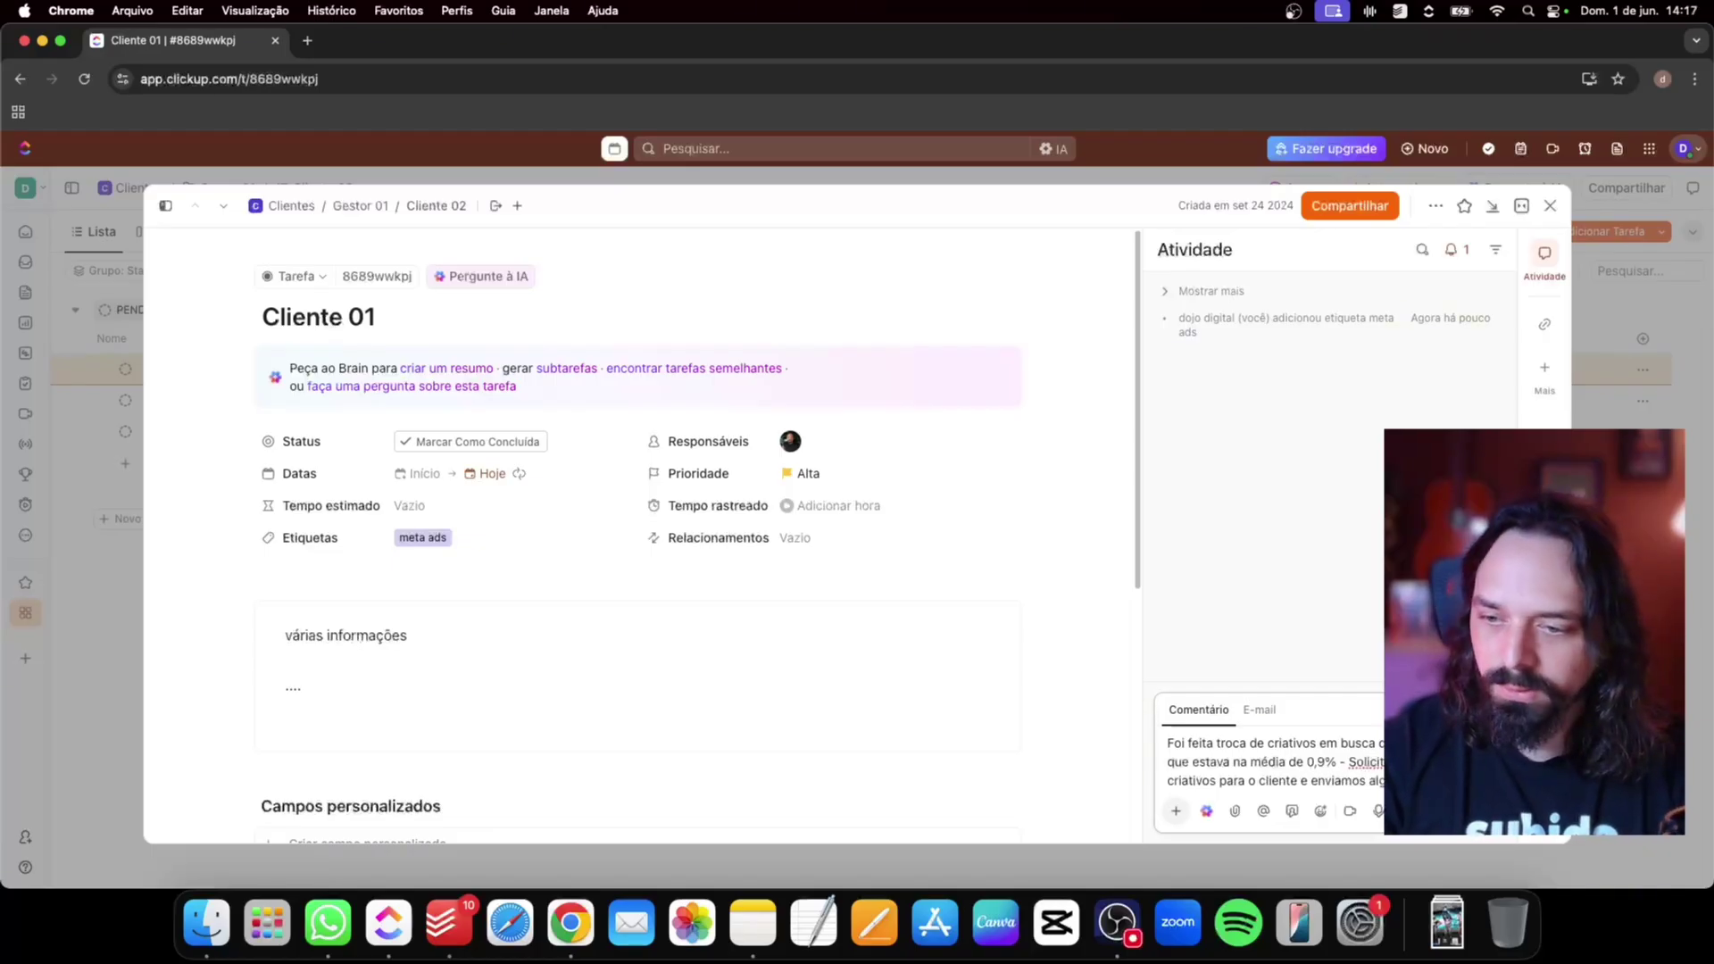
key("Return")
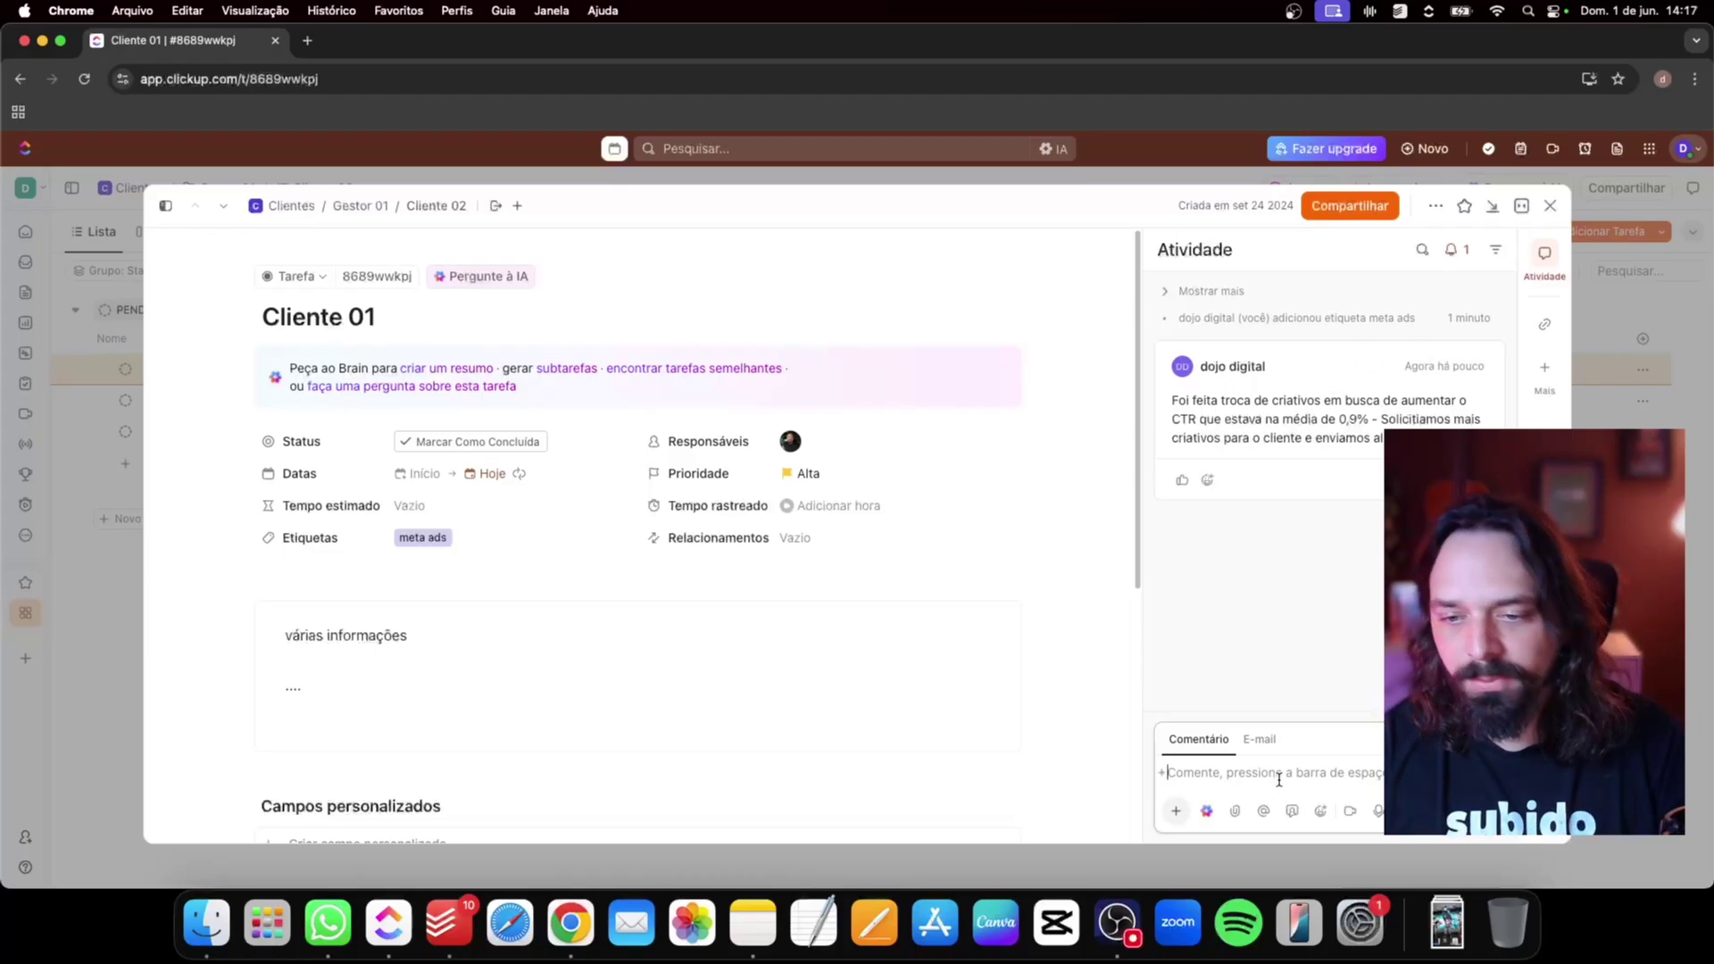
Post the comment "Criativo deu ruim, pausamos, voltamos pro antigo, duplicamos a campanha e mudamos as sugestões de interesses utilizando o Adv+"
type("Criativo")
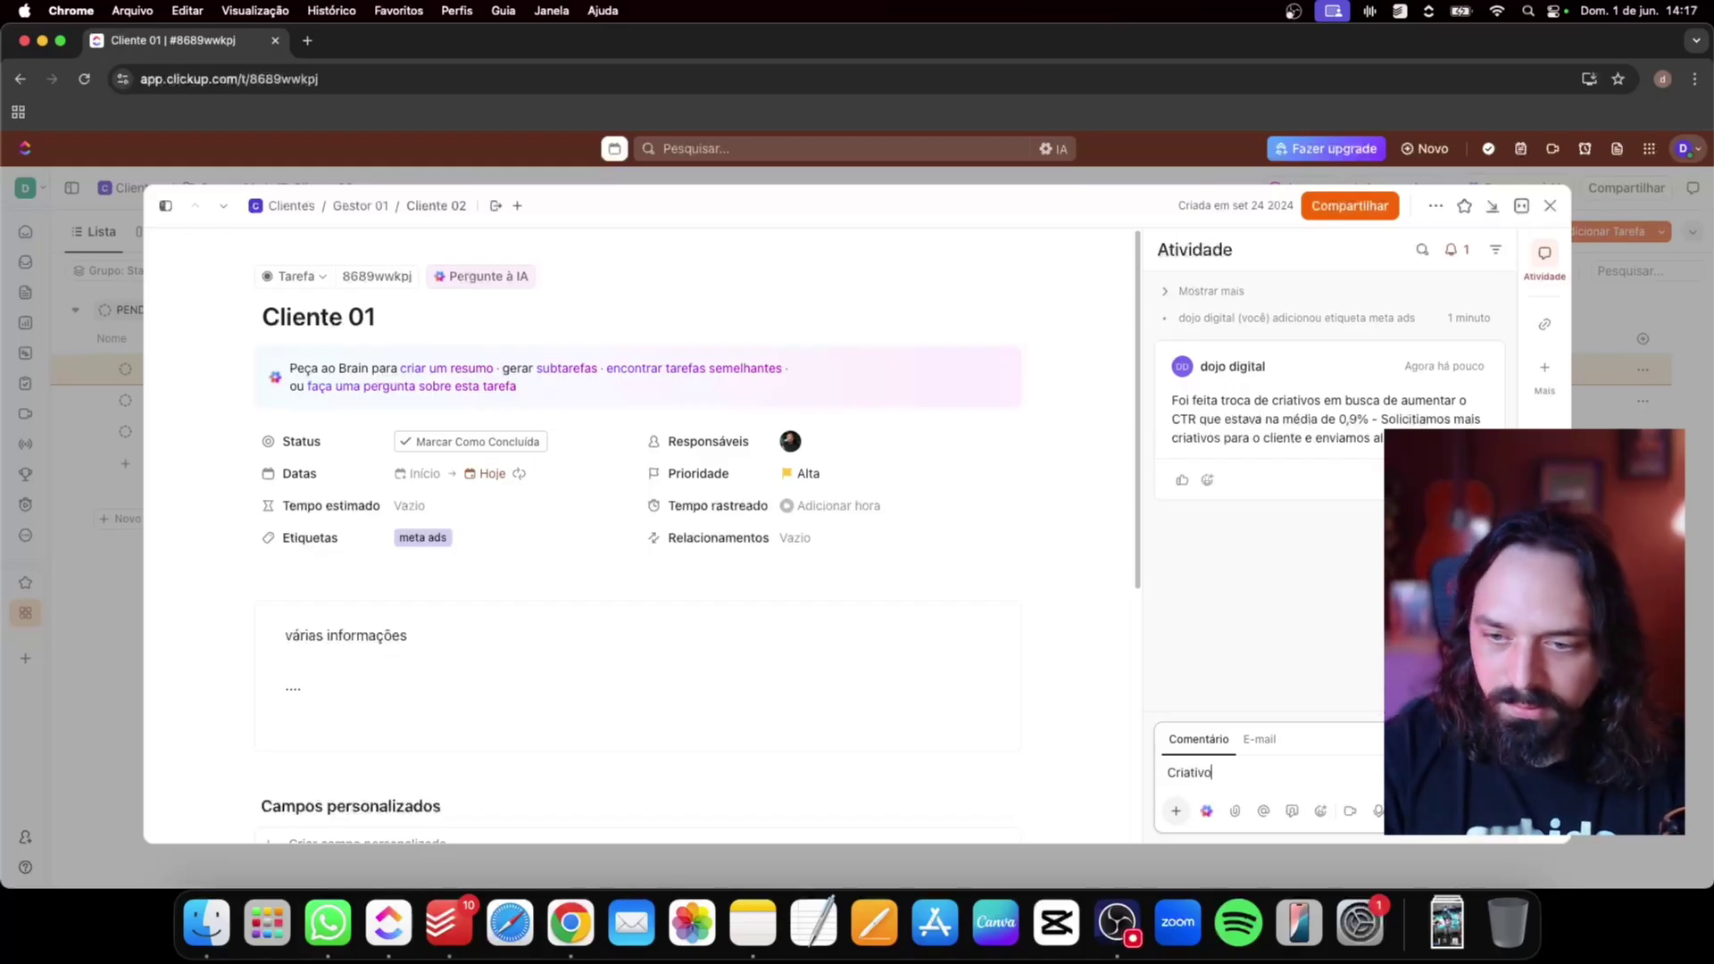
type(" deu ruim, ")
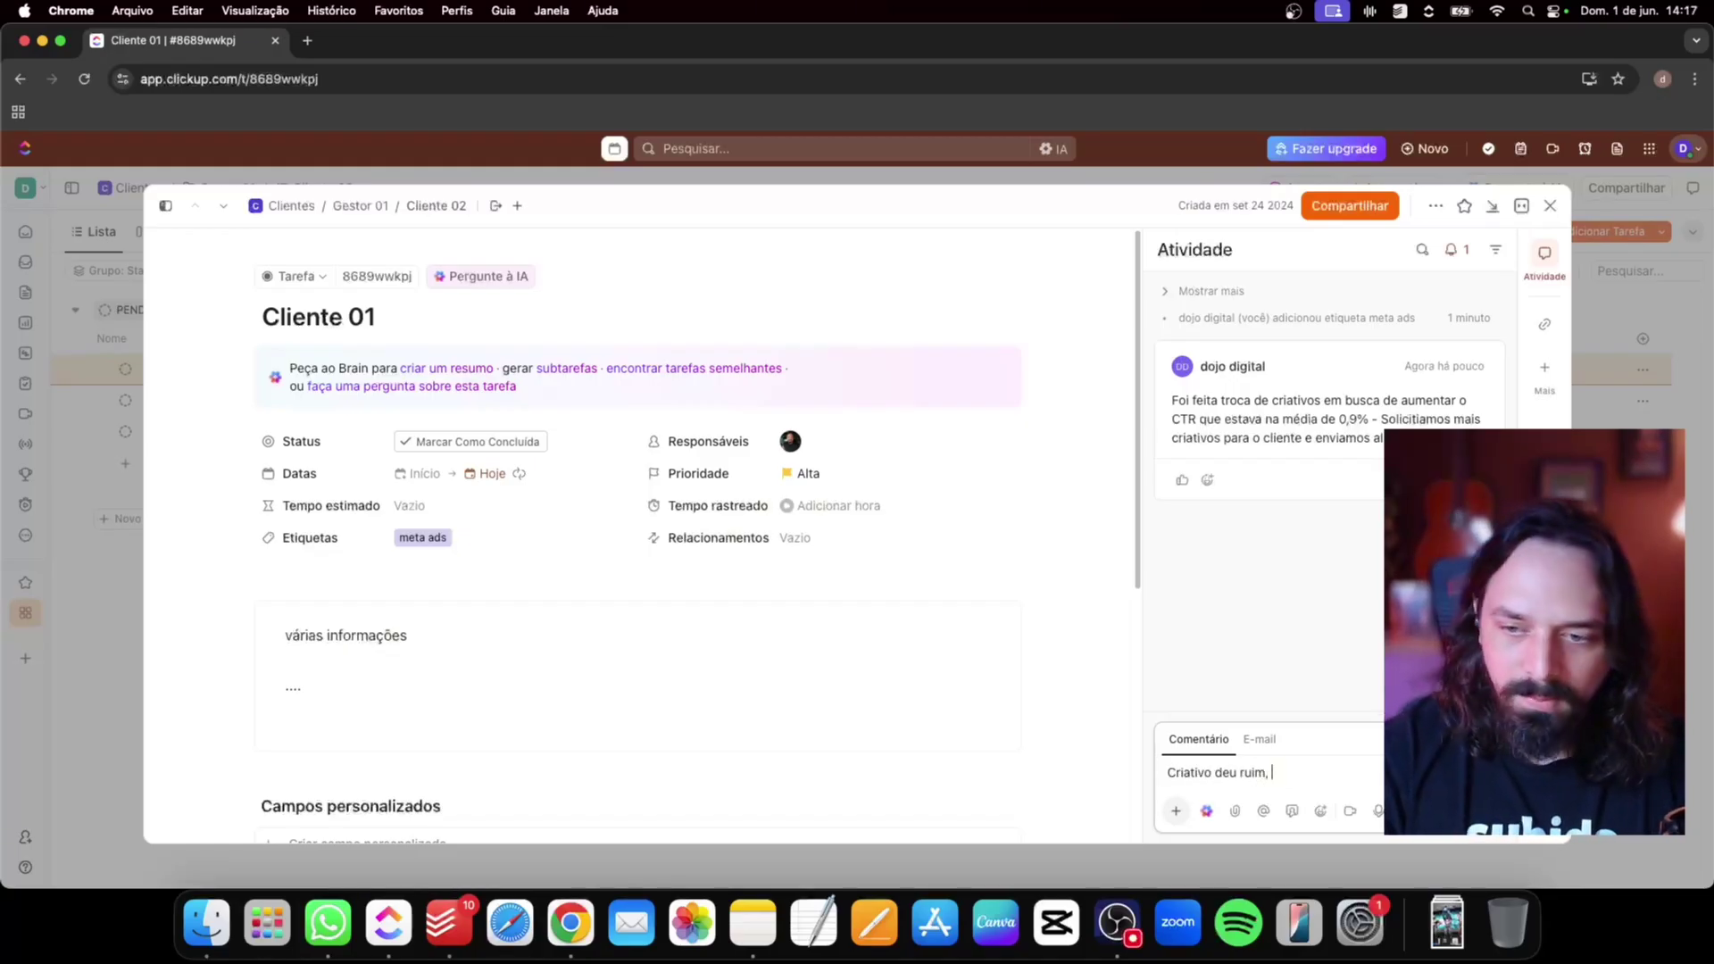
type("pausamos, voltamo ")
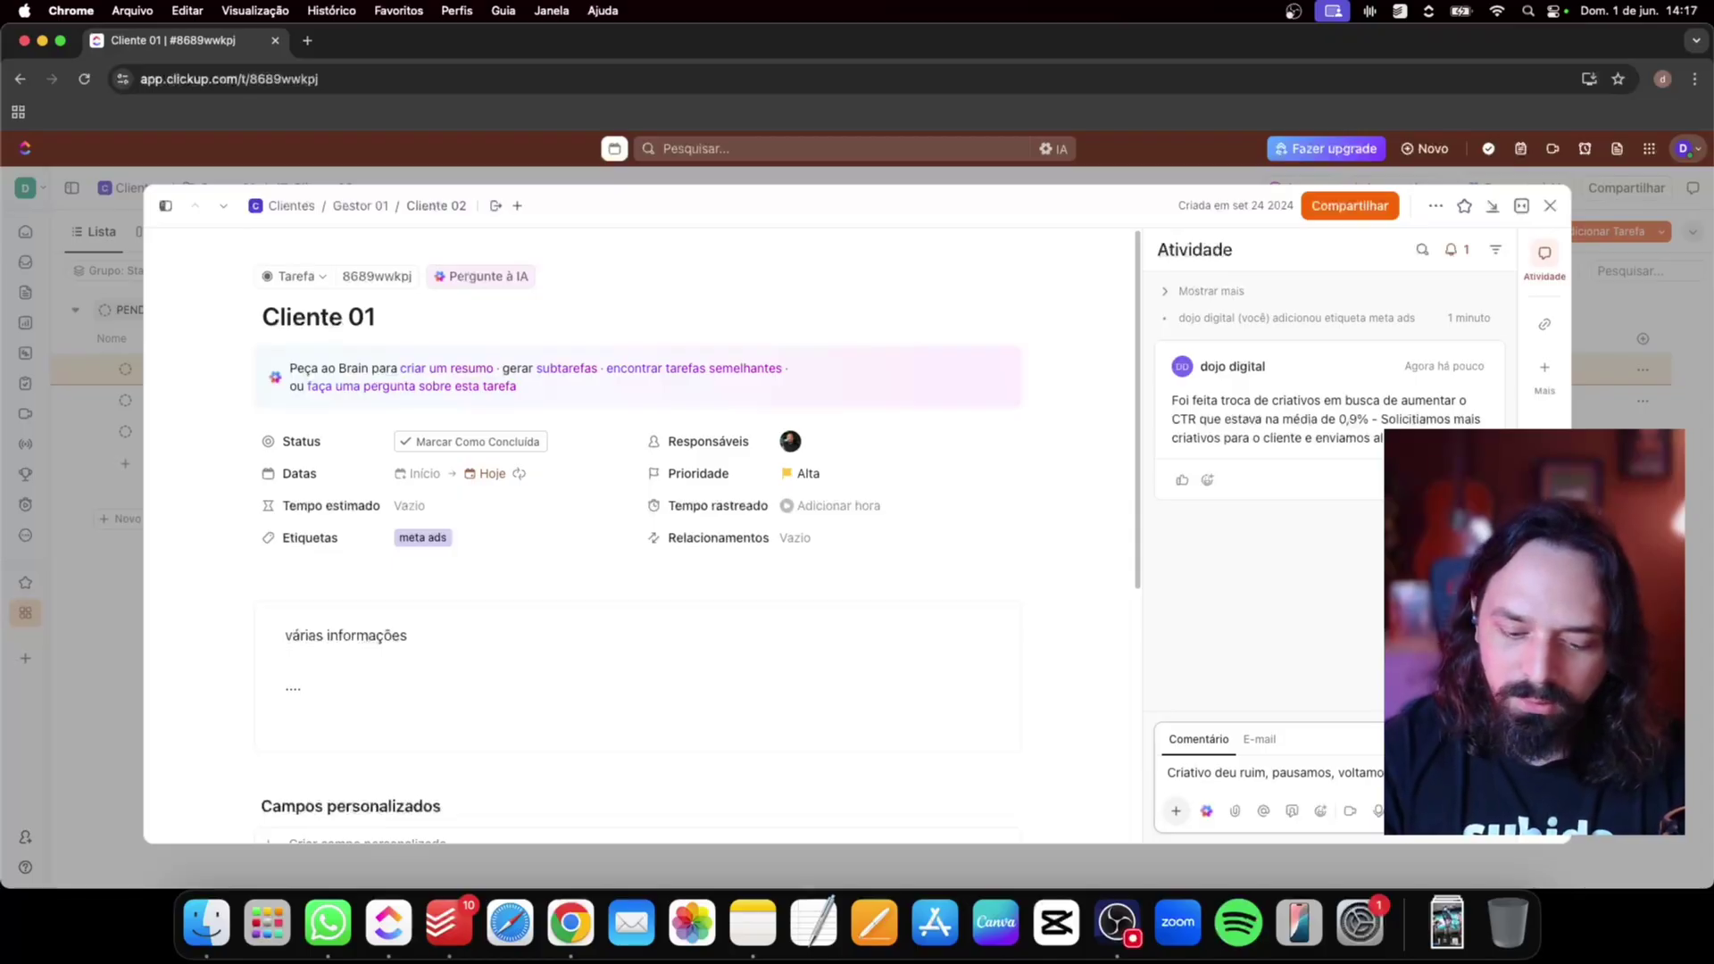
type("duplicamos a campanha e mudamos")
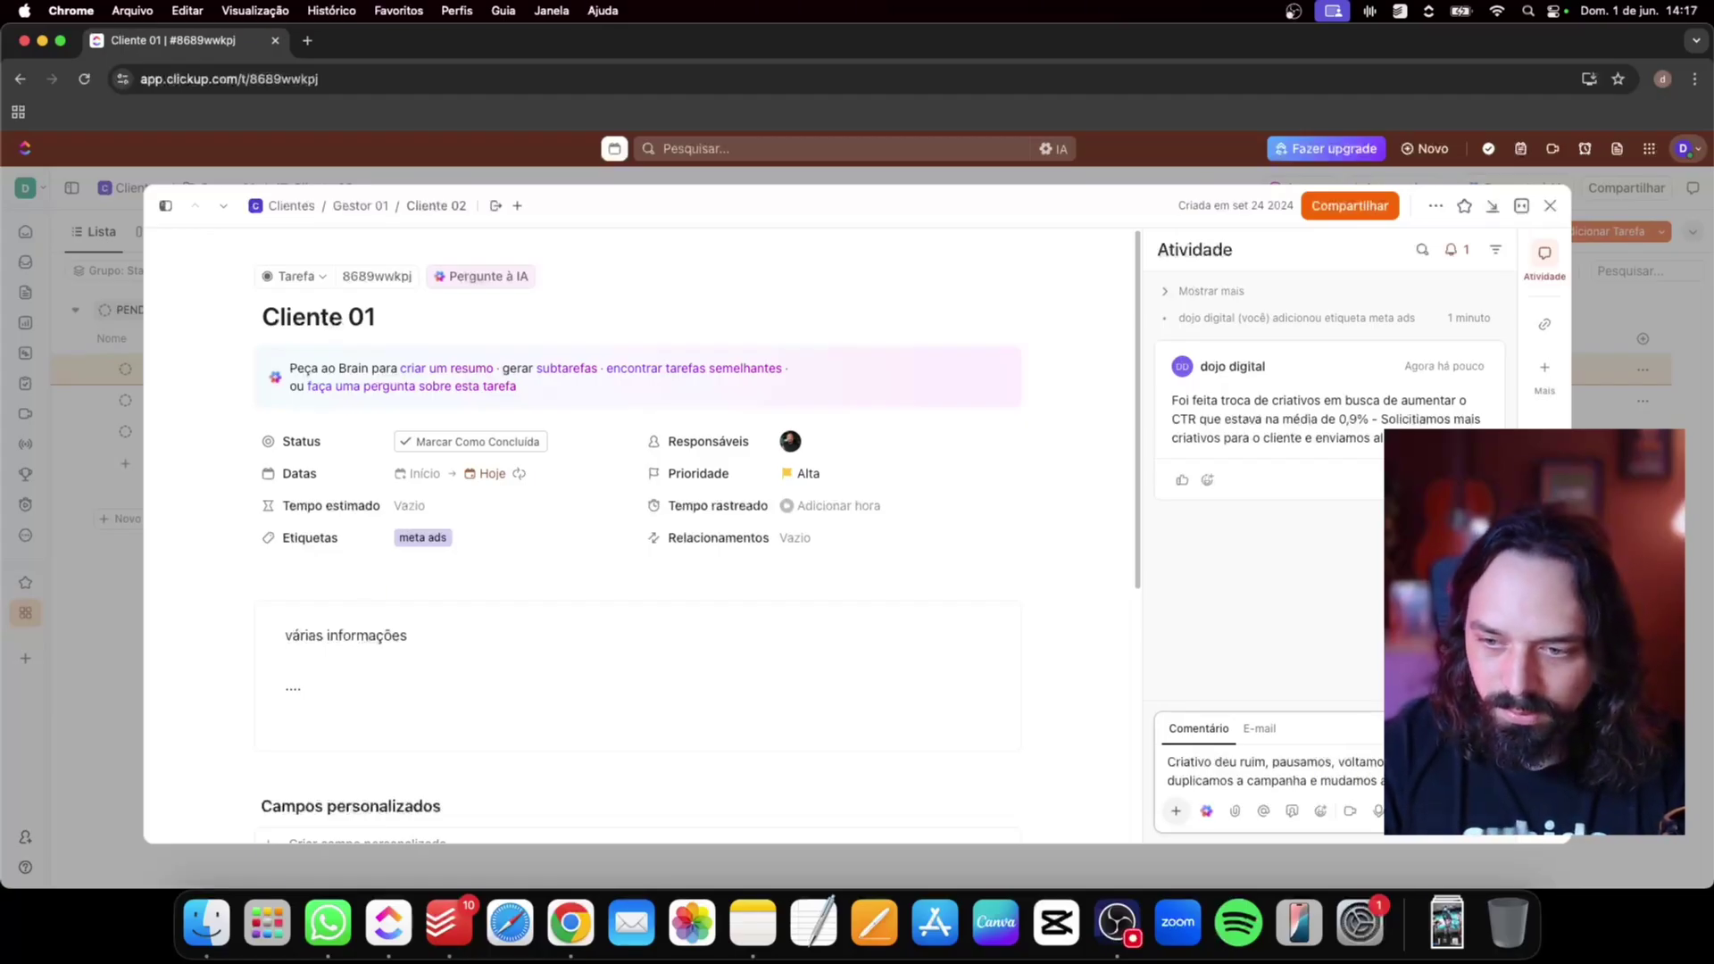
type("int")
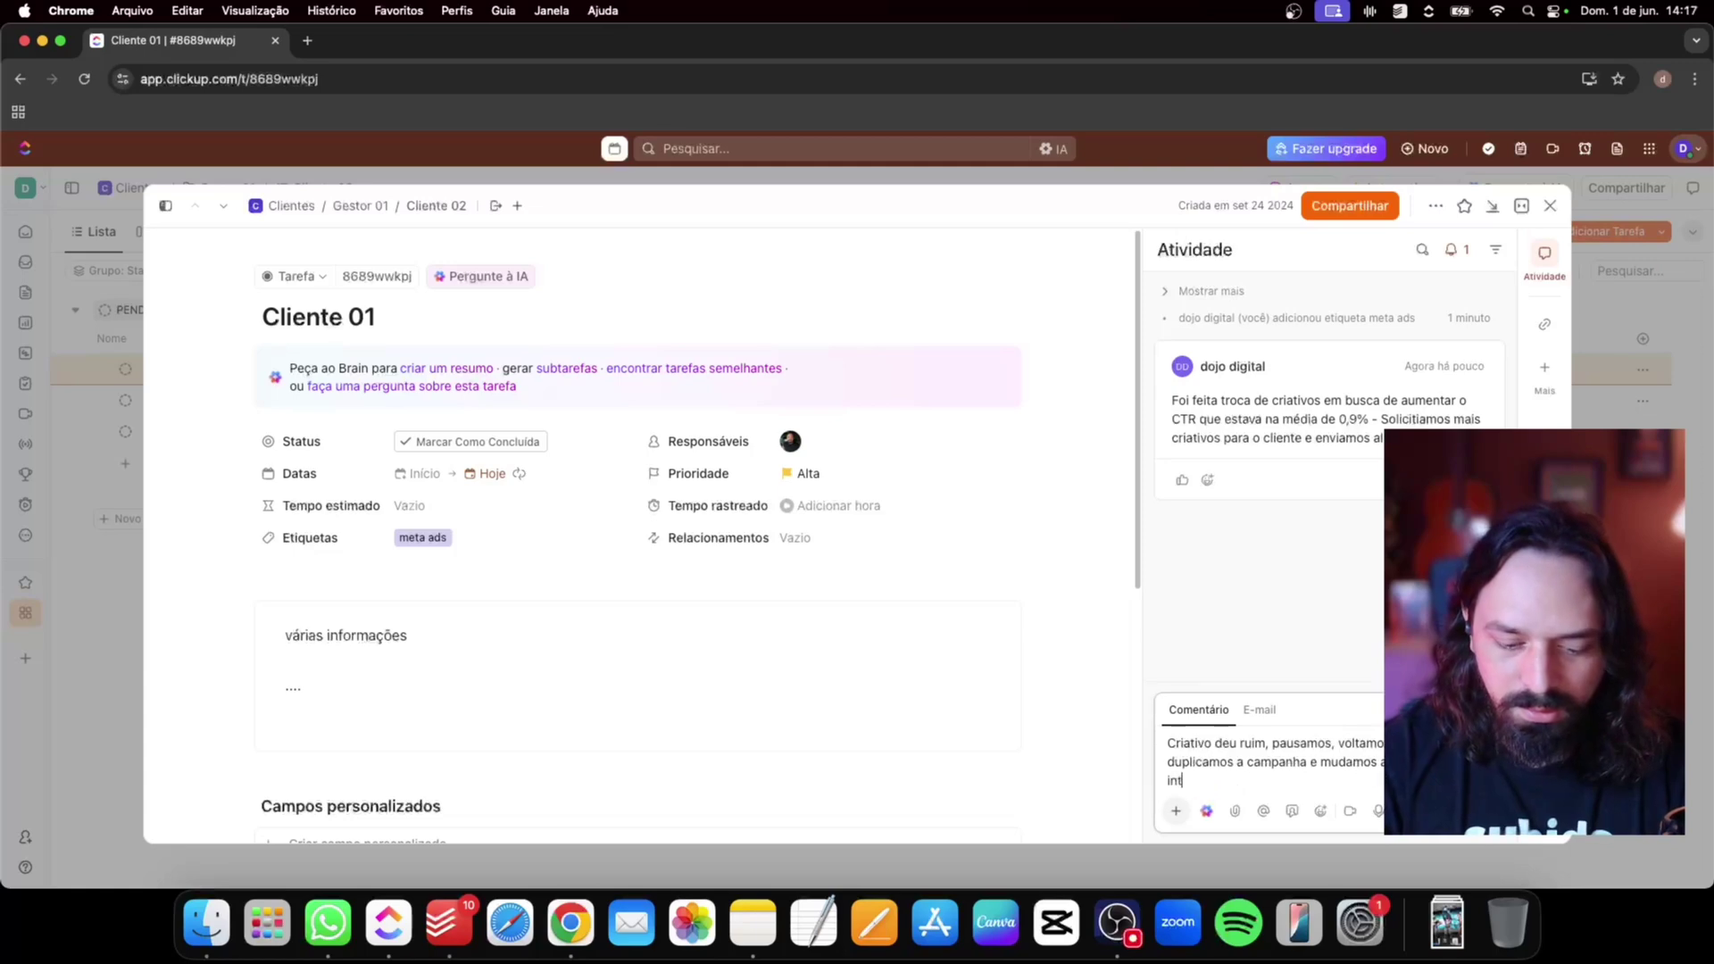
type("eresses utilizando o Adv")
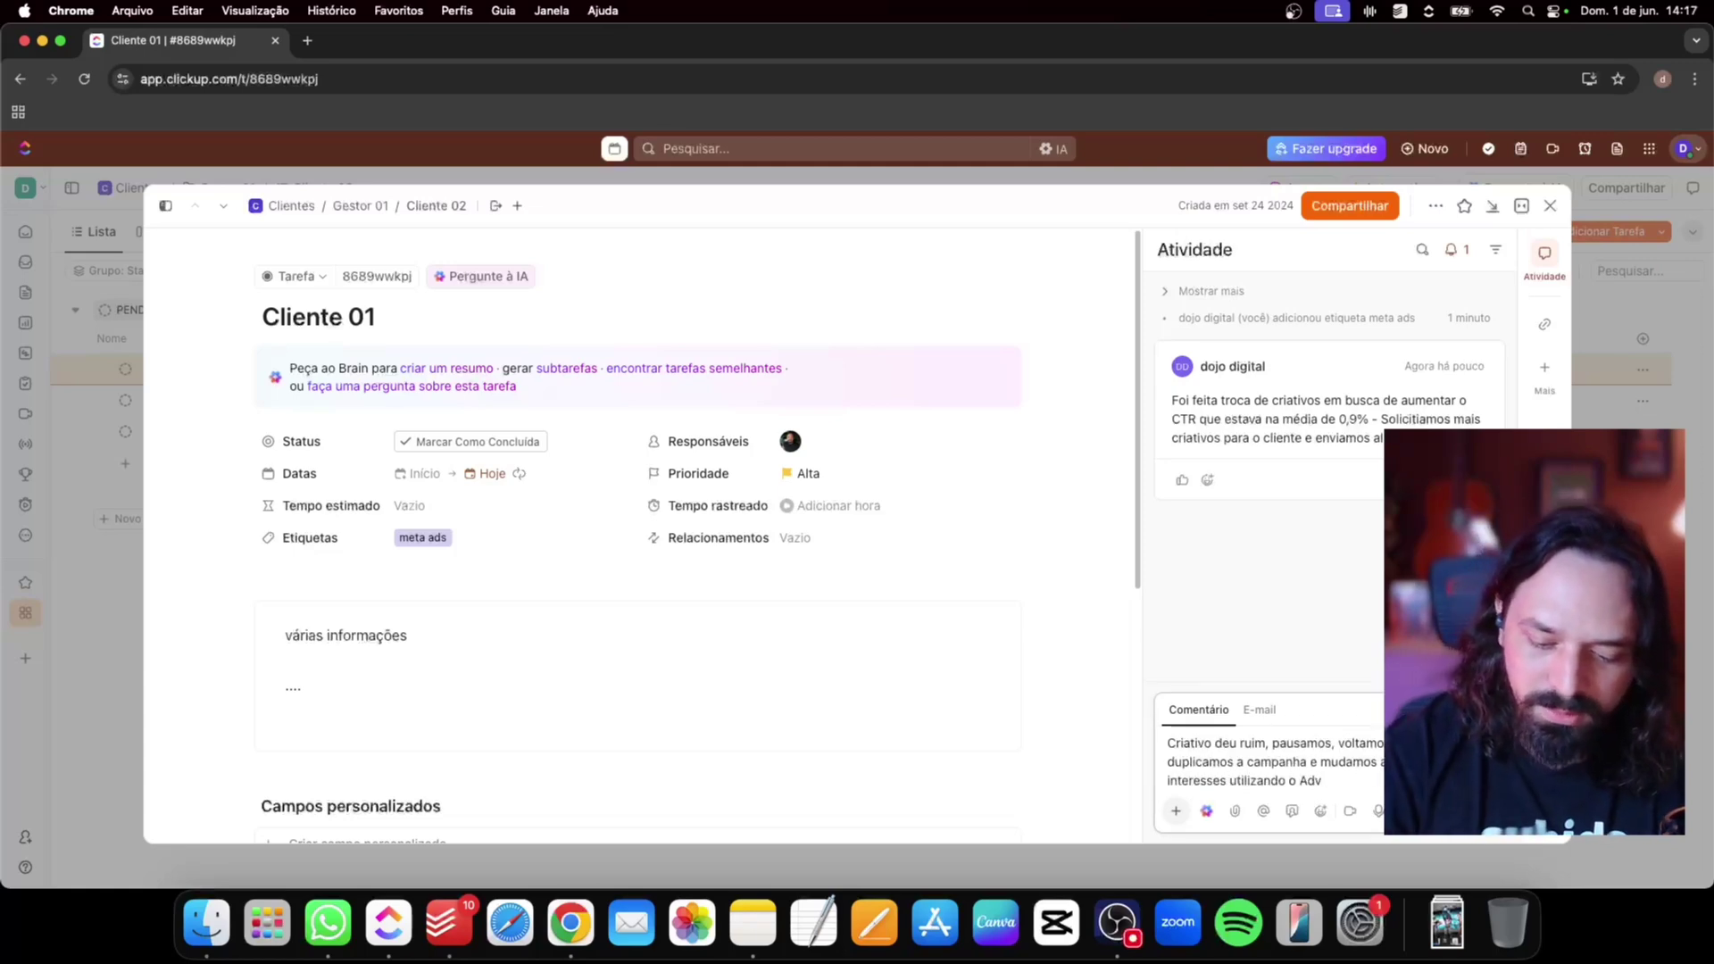
type("+")
key("Return")
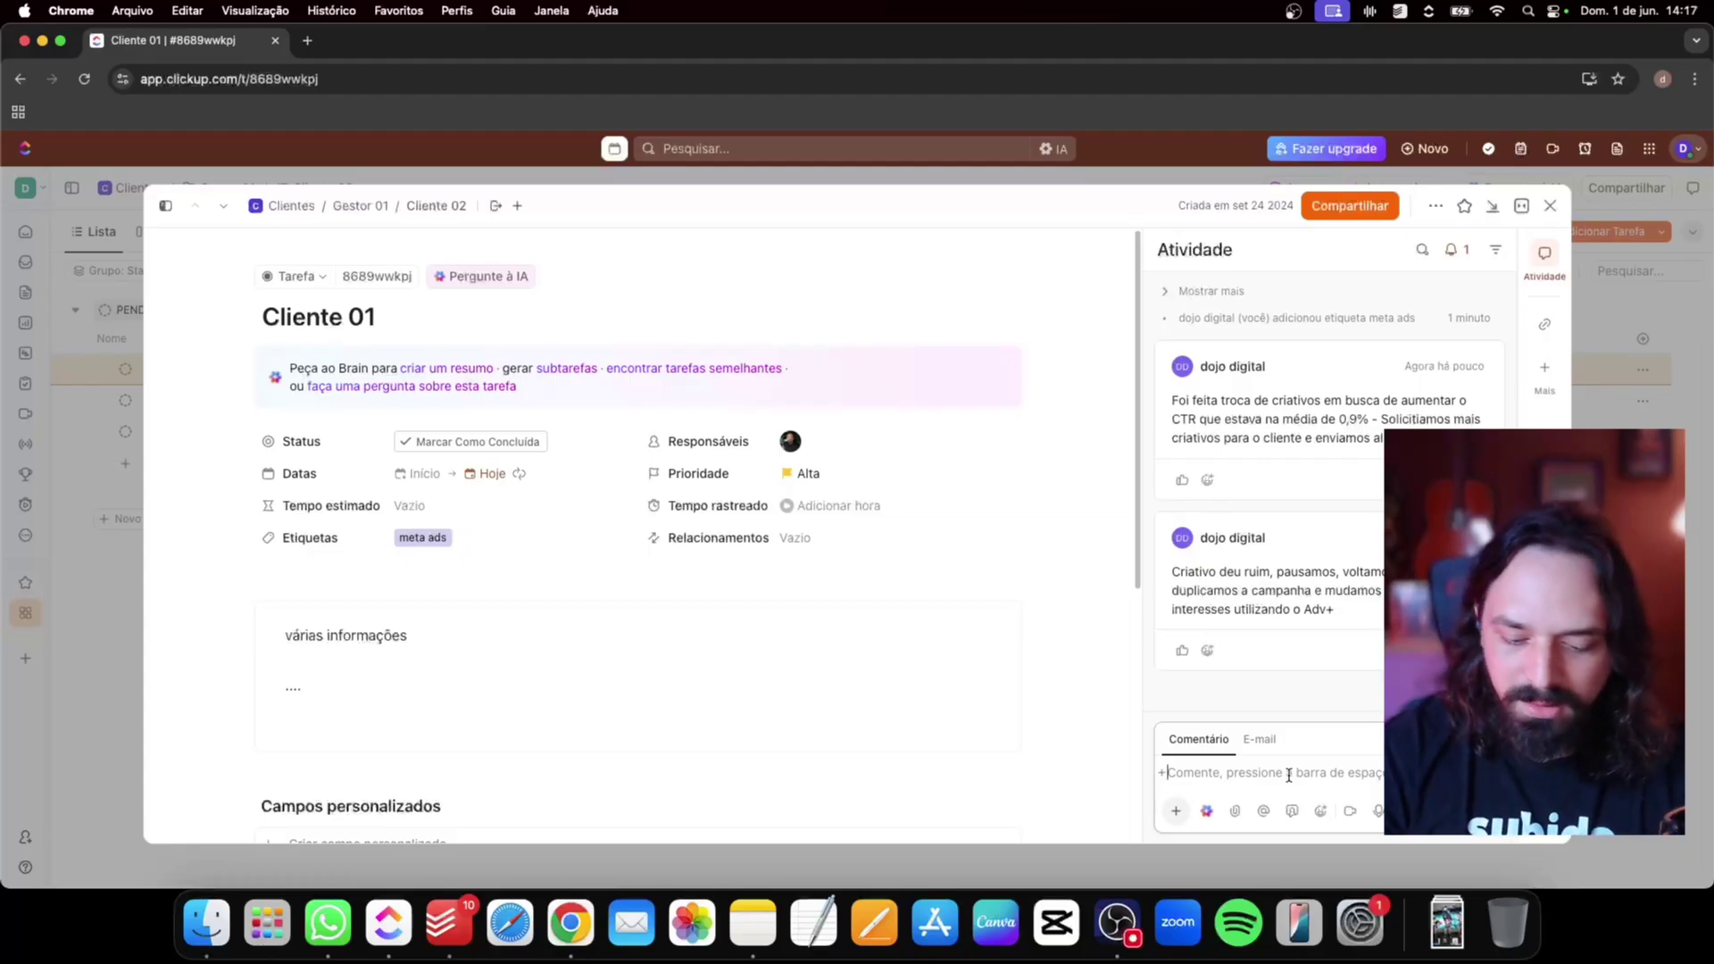
Start another comment on the Cliente 01 task with the heading line "Média dos ultimos 7 dias :"
type("CTR")
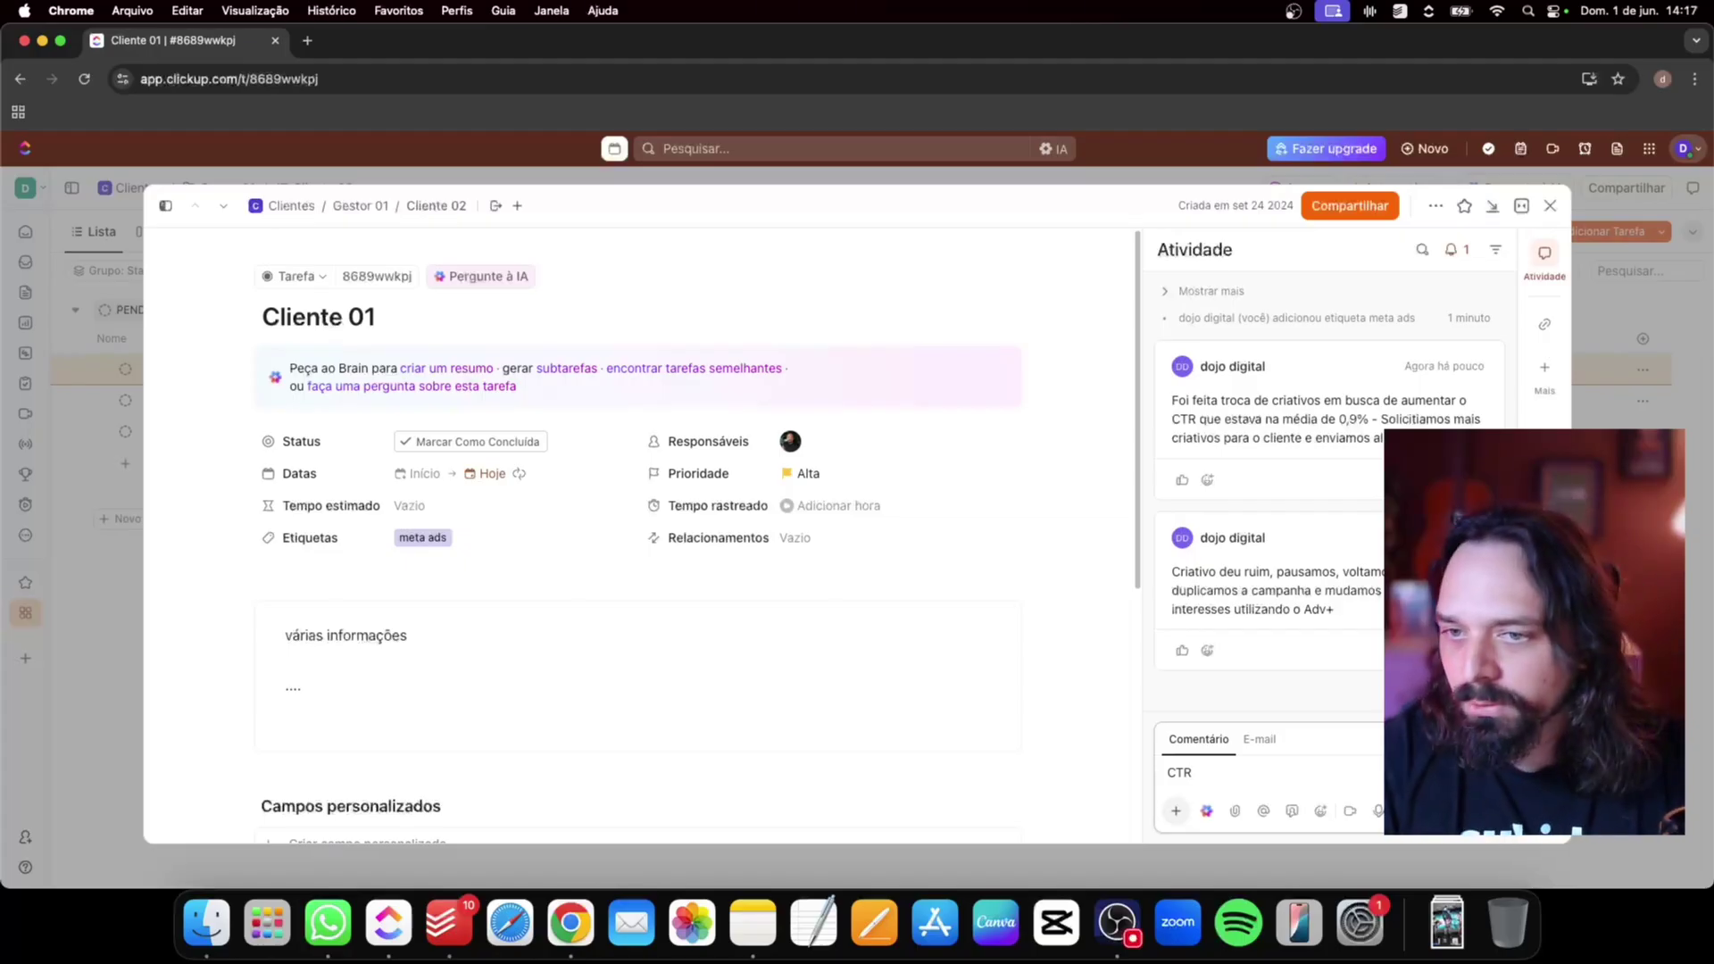
key("BackSpace")
key("BackSpace")
key("BackSpace")
type("Méd")
type("a")
key("BackSpace")
key("BackSpace")
key("BackSpace")
key("BackSpace")
type("dis")
key("BackSpace")
type("a dos ultimos 7 dias :")
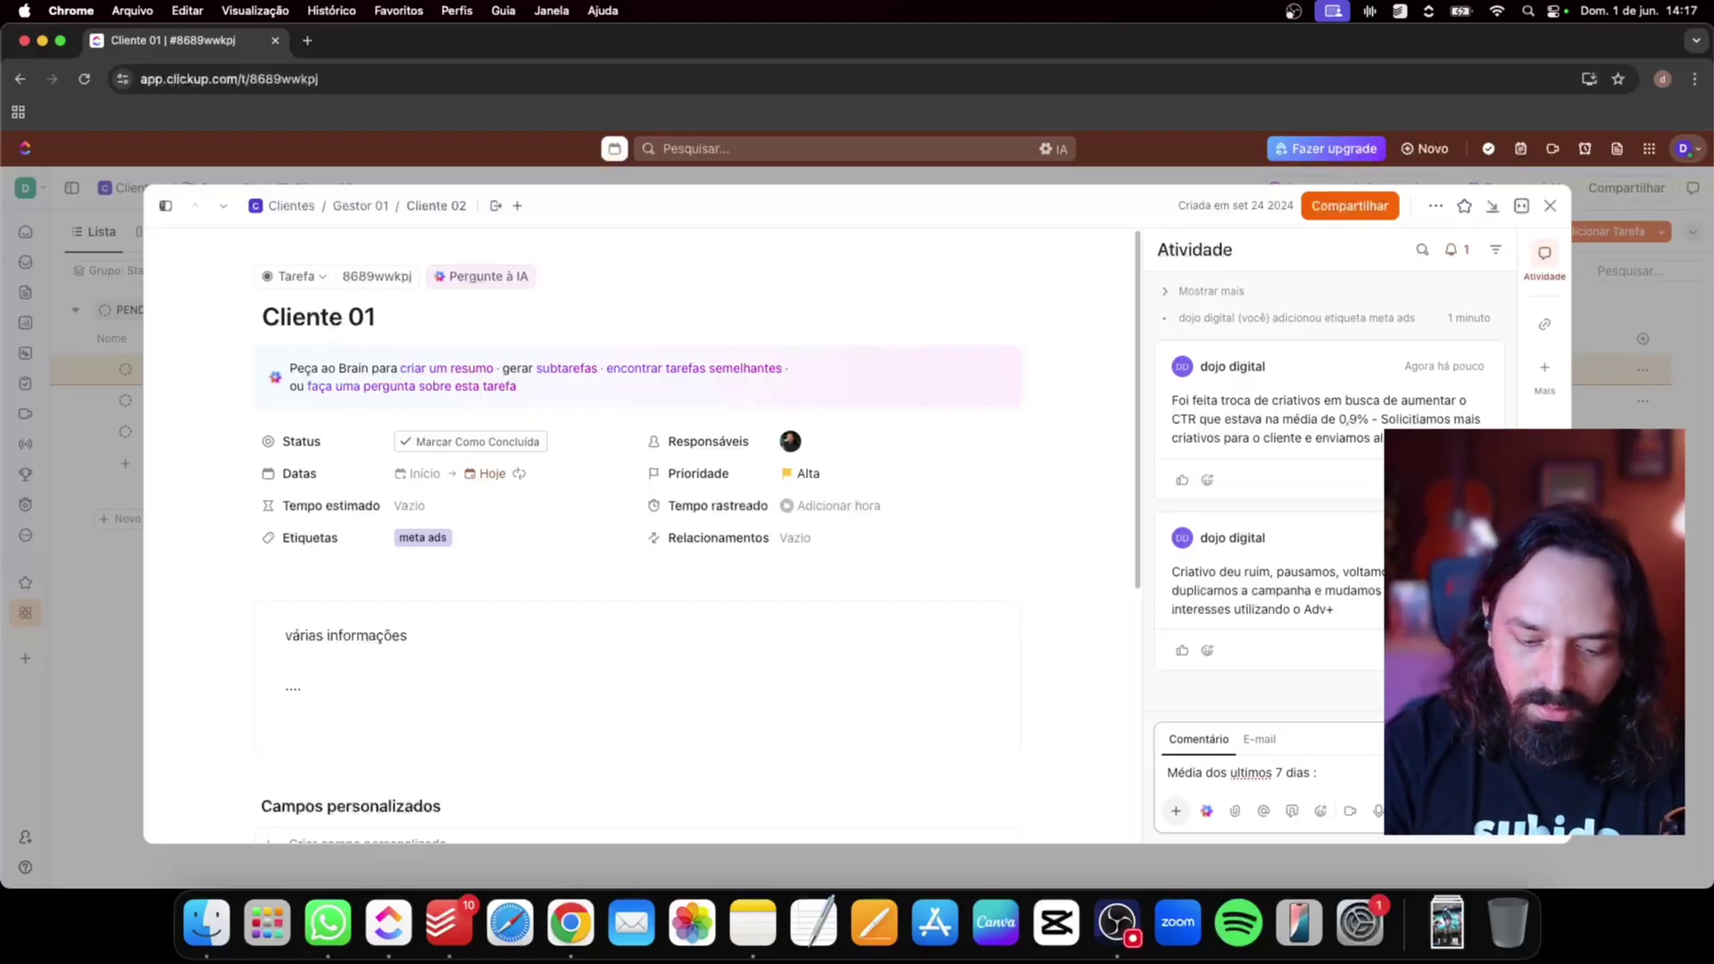
Add the lines "CTR 2%", "CPC X", "CPM" and "Frenquantes" under the comment's heading and post it
key("Return")
type("CTR ")
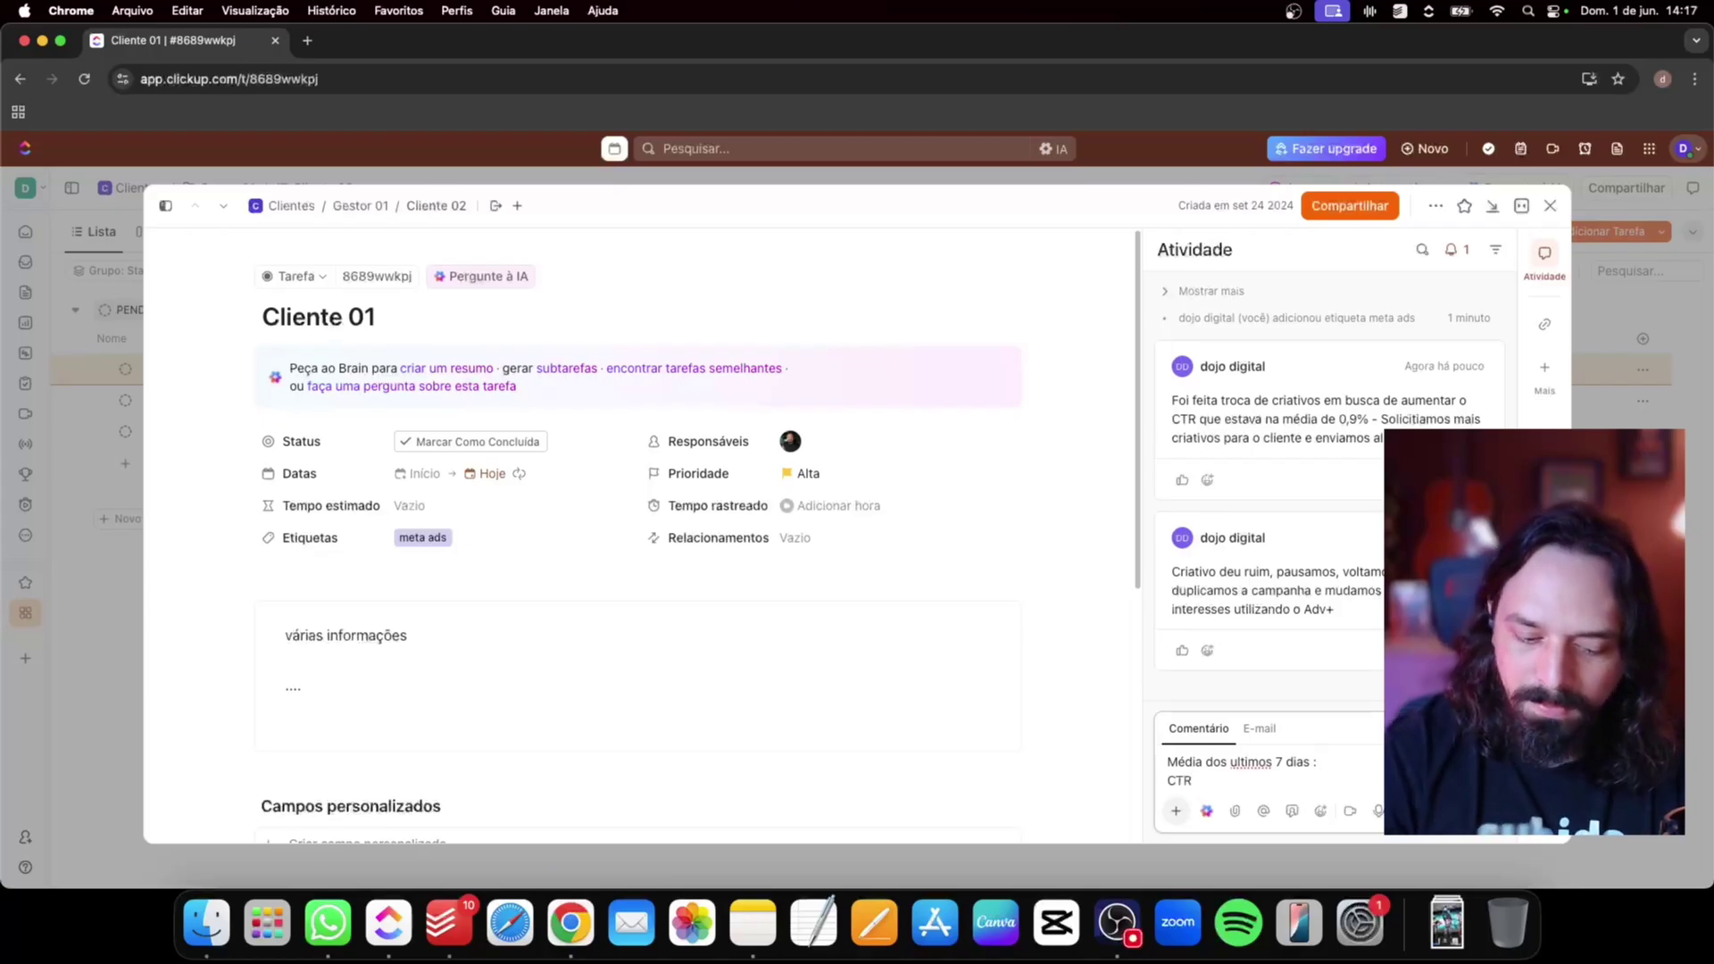
type("2%")
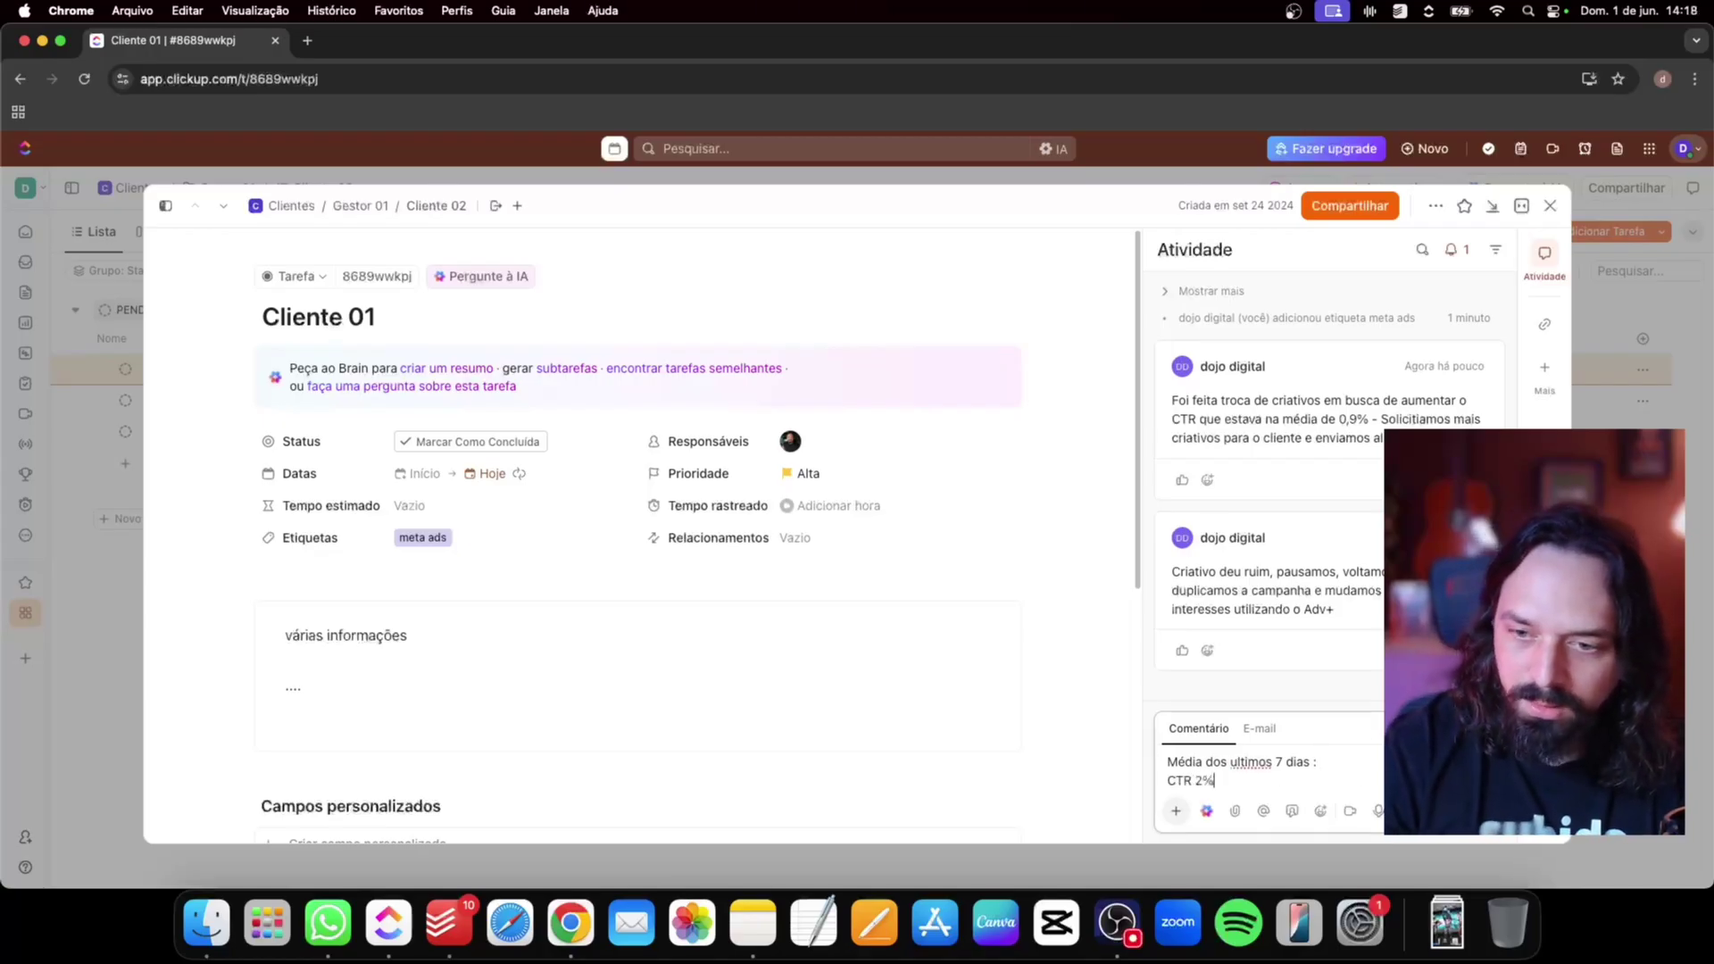
key("Return")
type("CPC ")
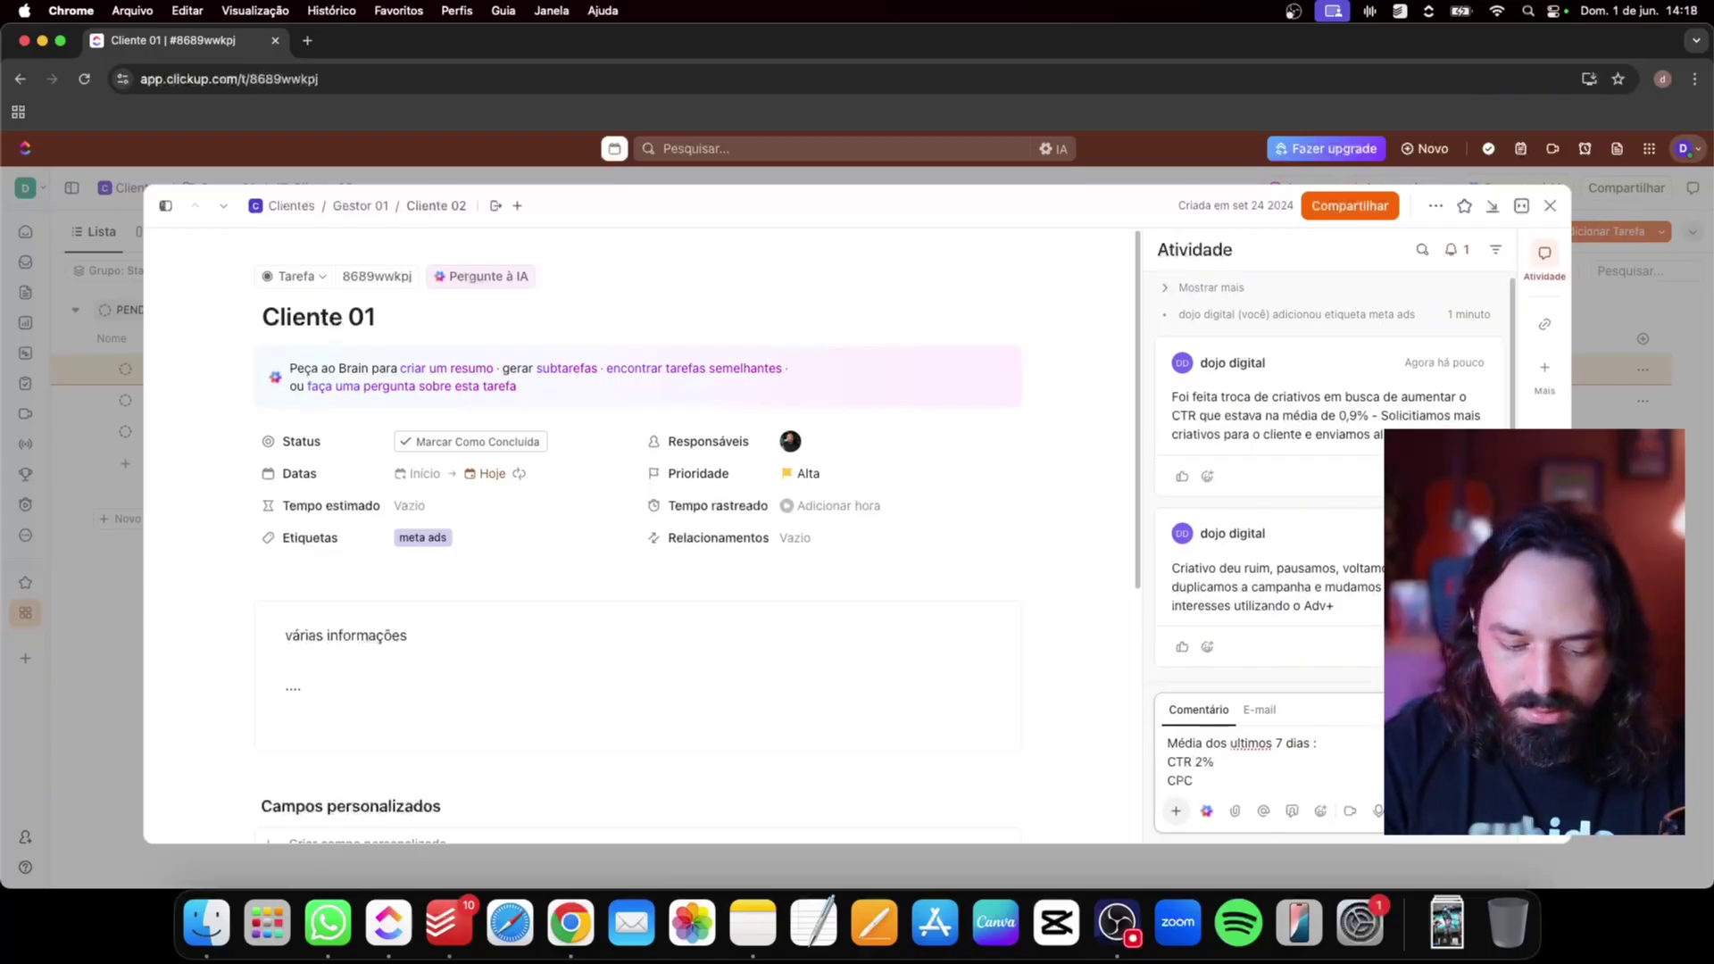
type("X")
key("Return")
type("CPM")
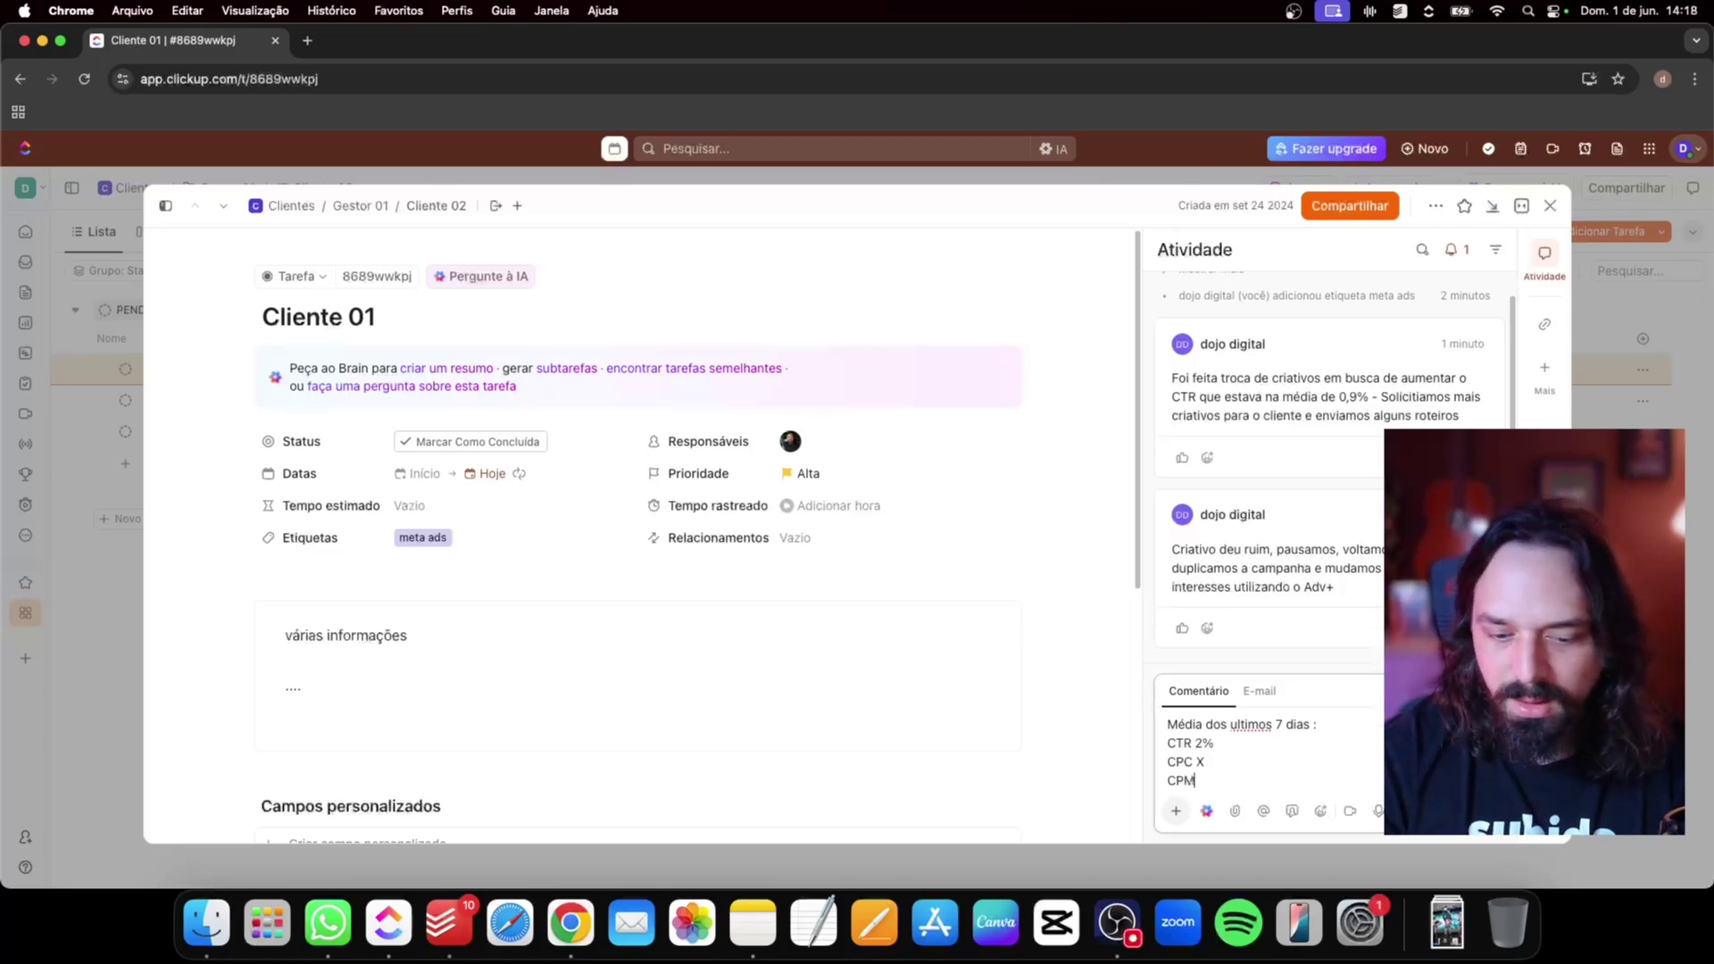
key("Return")
type("Fra")
type("enquantes")
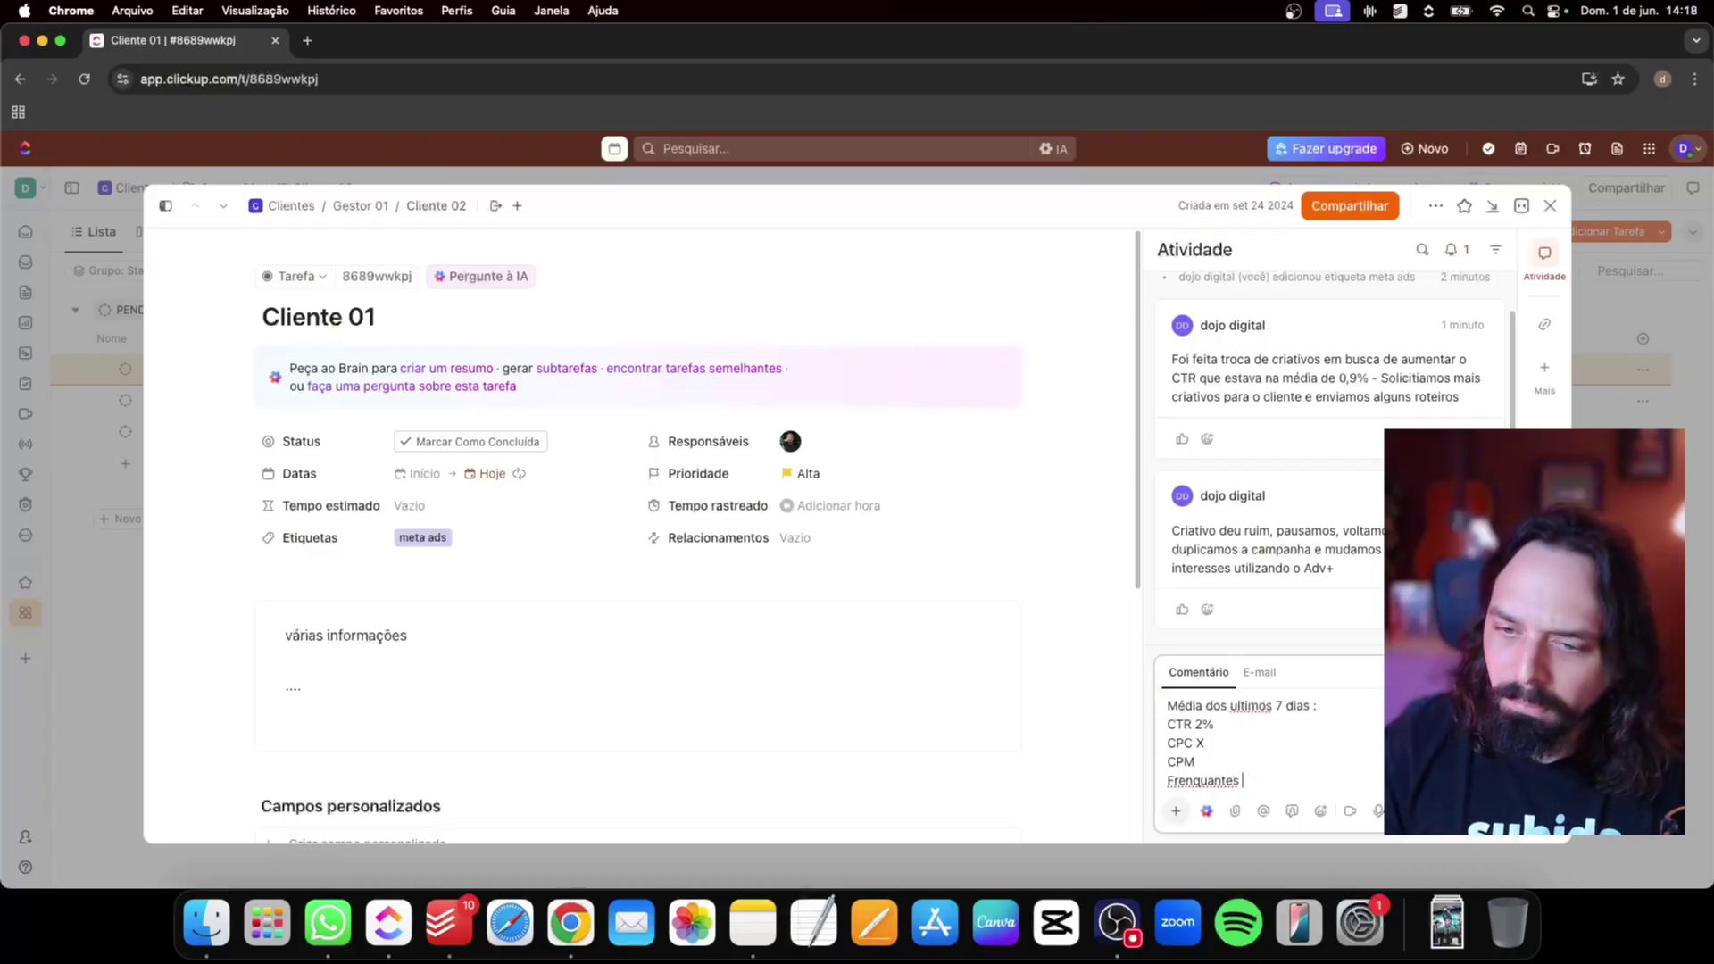
key("super+Return")
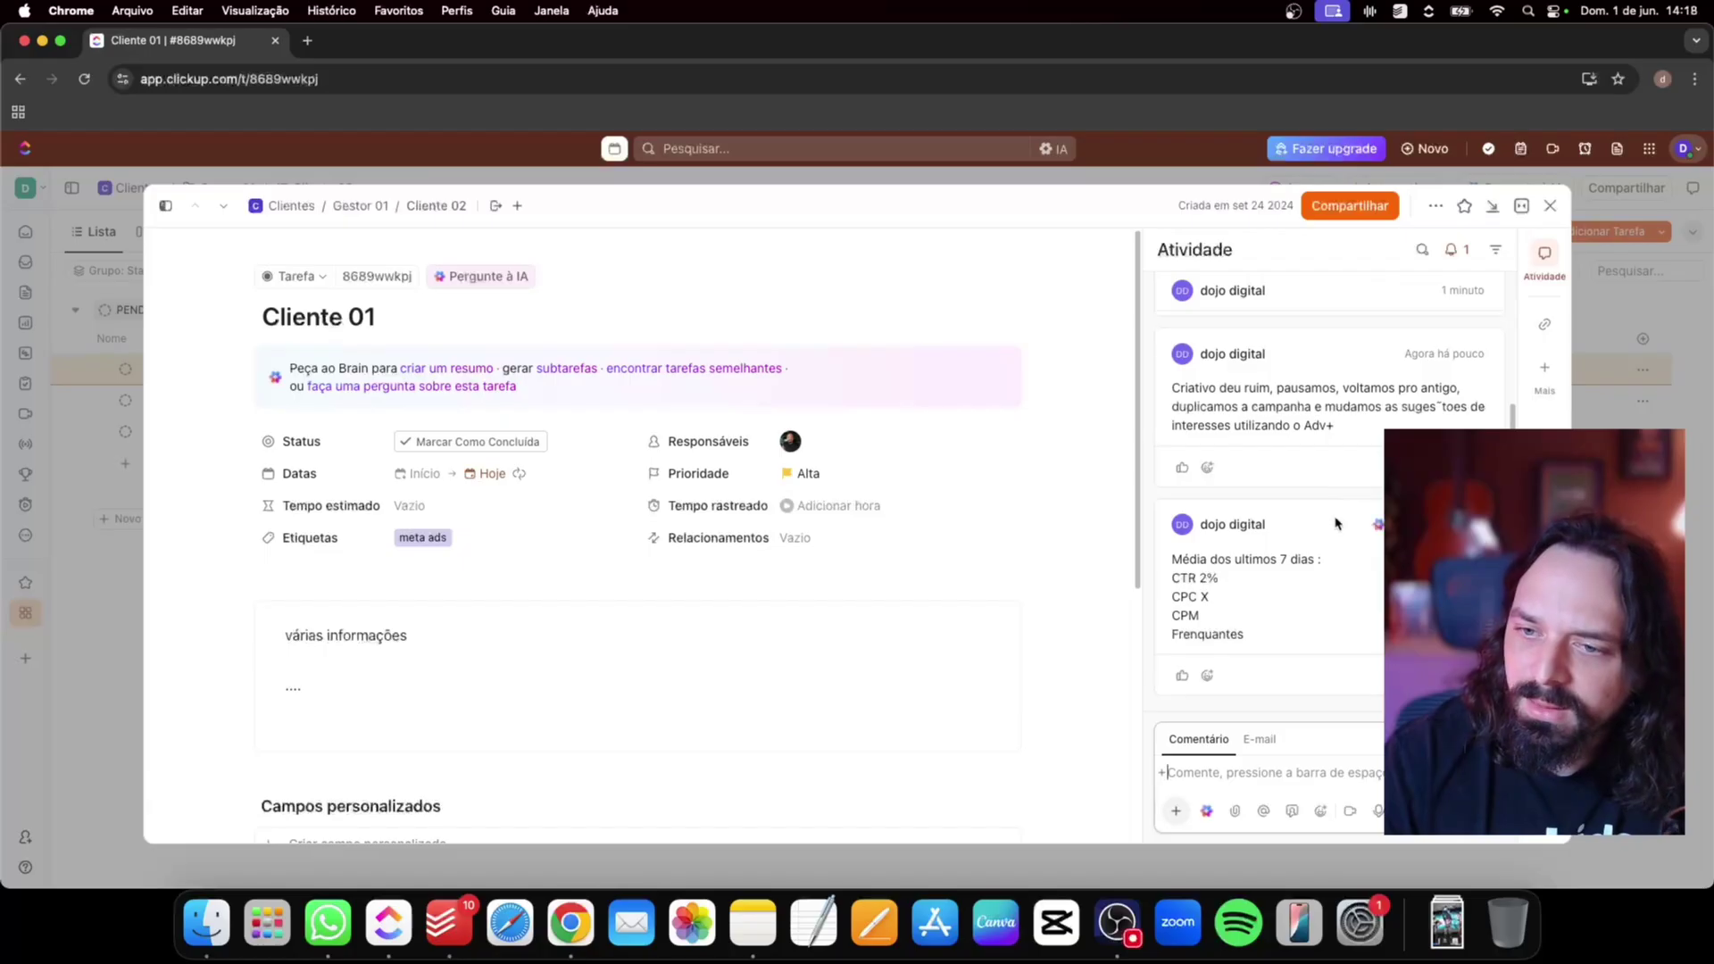
Add the lines "SIte do cliente:", preceded by a Wi-Fi emoji, and "Perfil do instagram:" to the Cliente 01 description
scroll(673, 681, "down", 5)
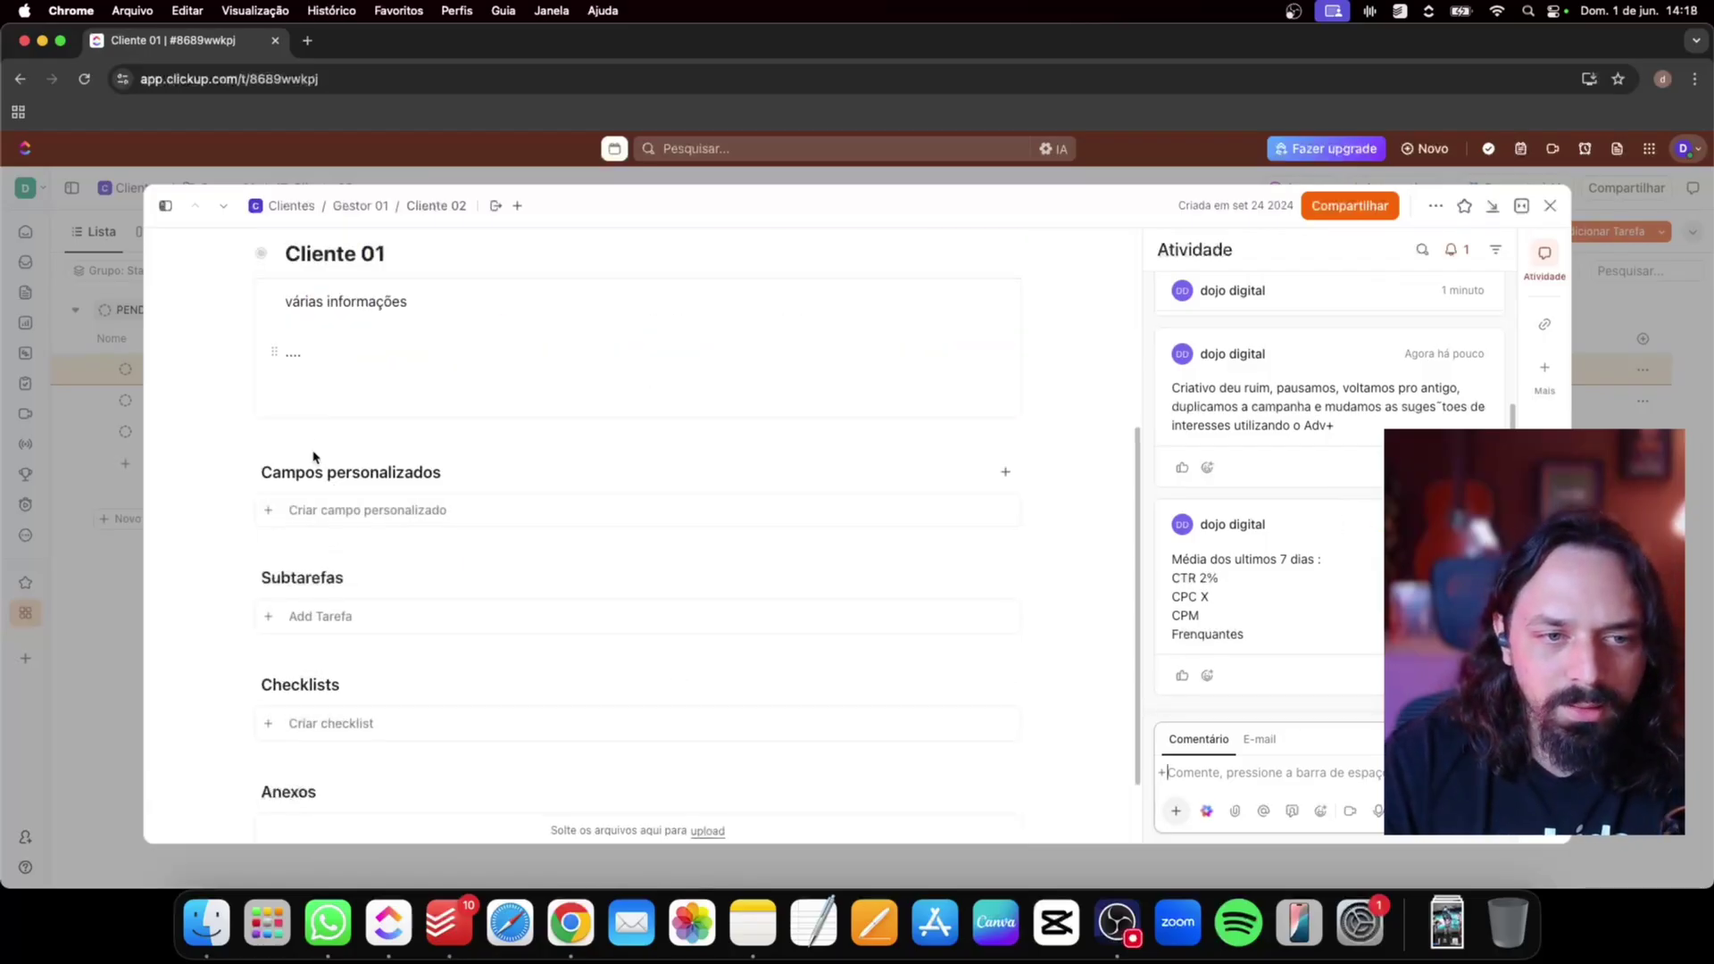
left_click(315, 382)
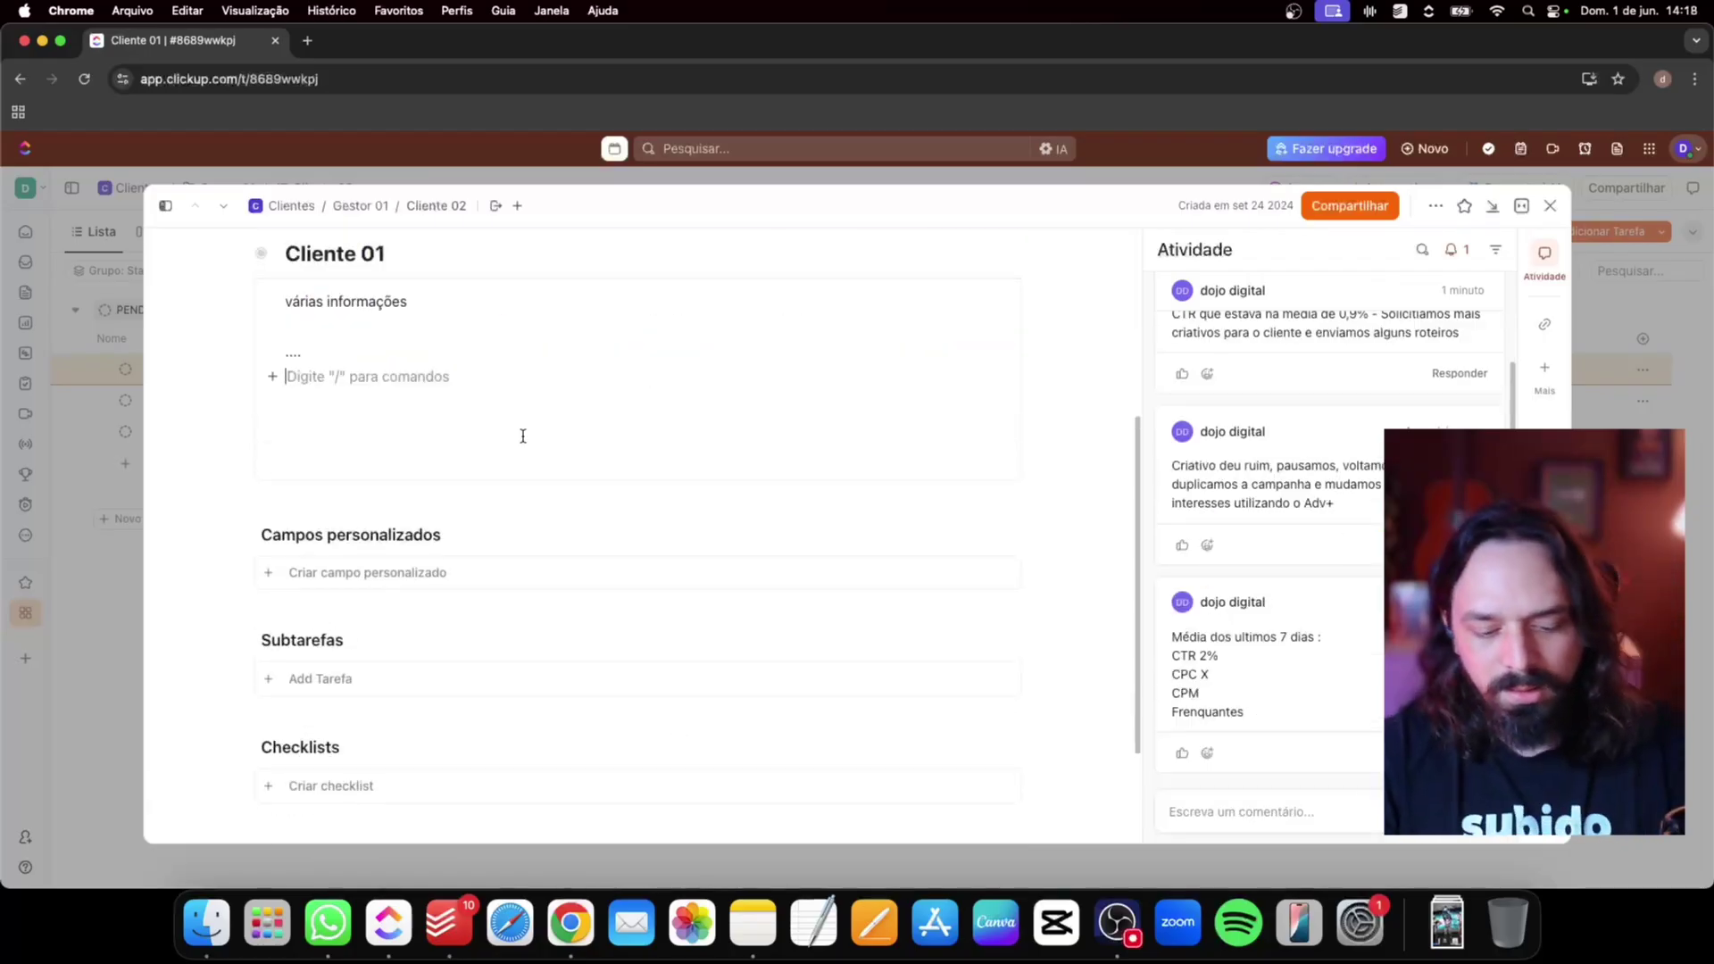
key("ctrl+super+space")
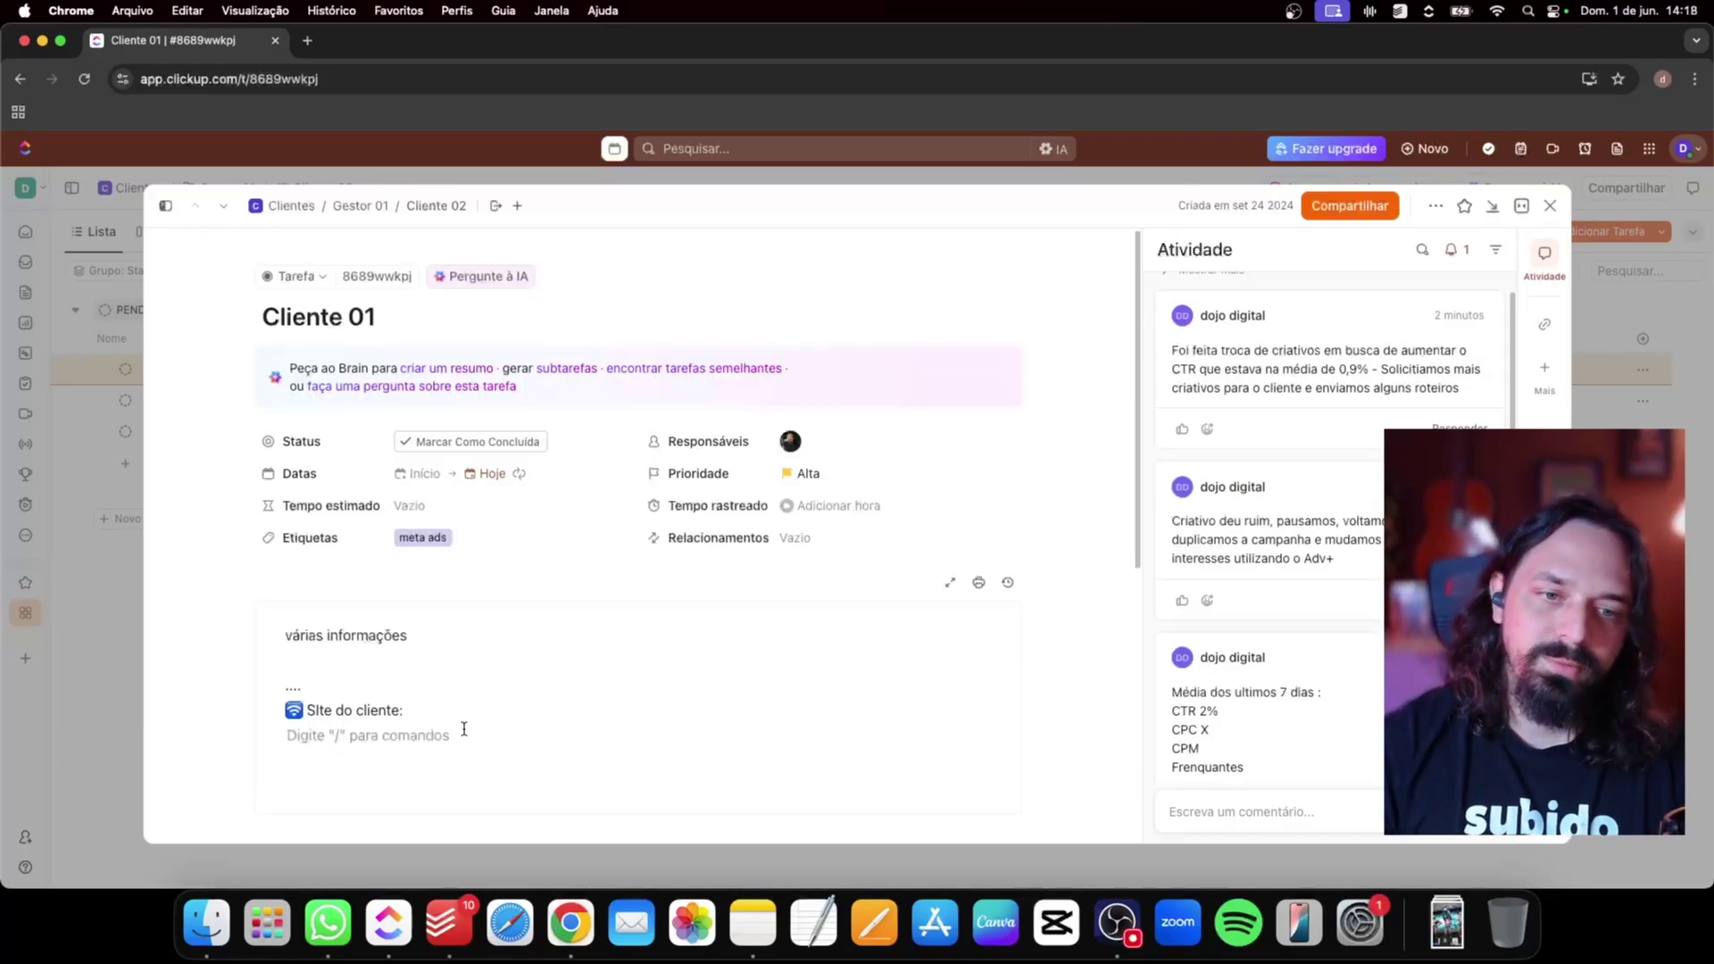
scroll(464, 729, "down", 3)
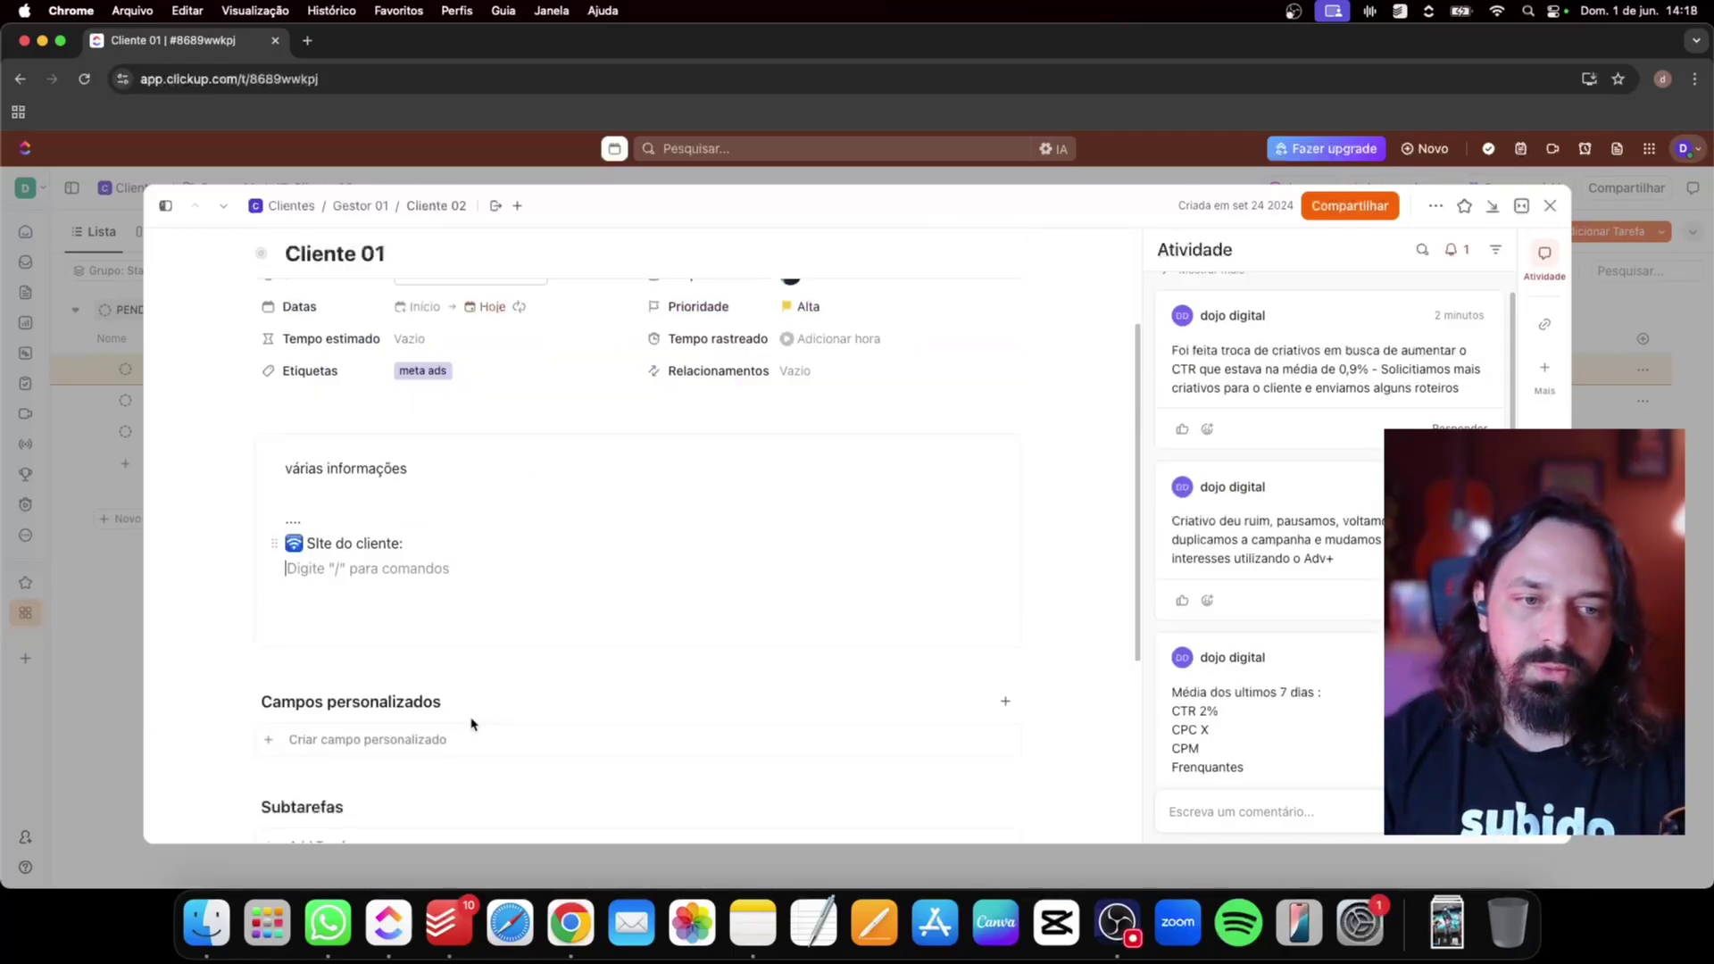
type("Perfil do instagram\":")
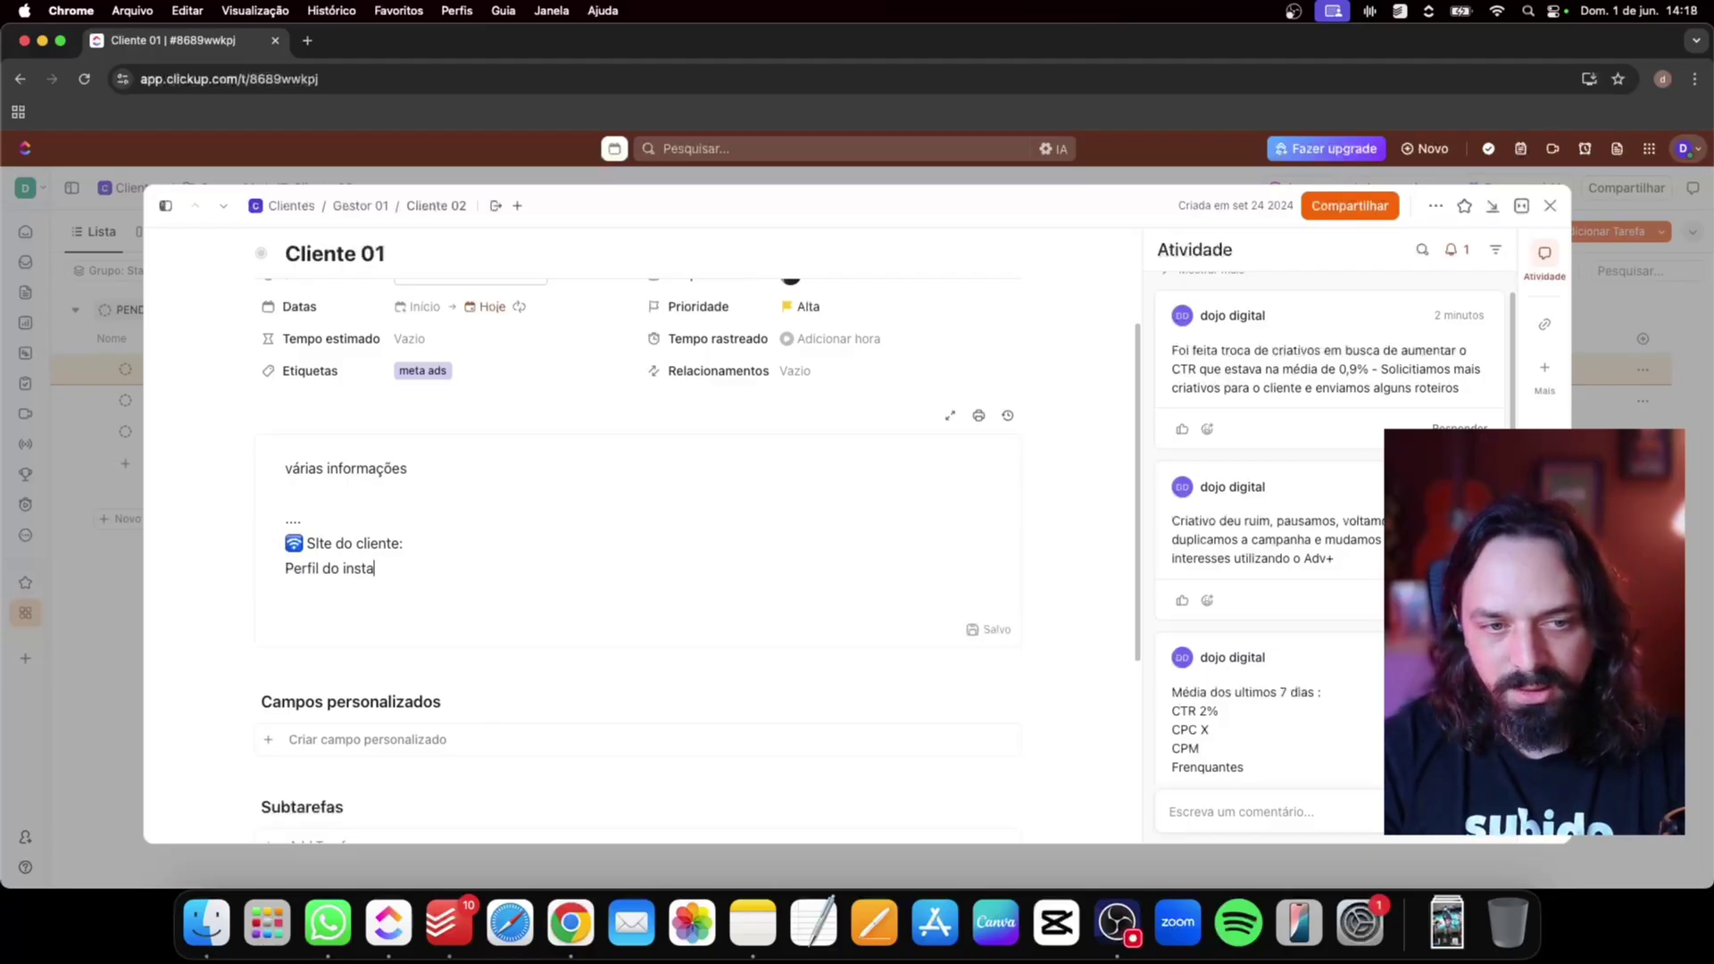
key("BackSpace")
type(":")
key("Return")
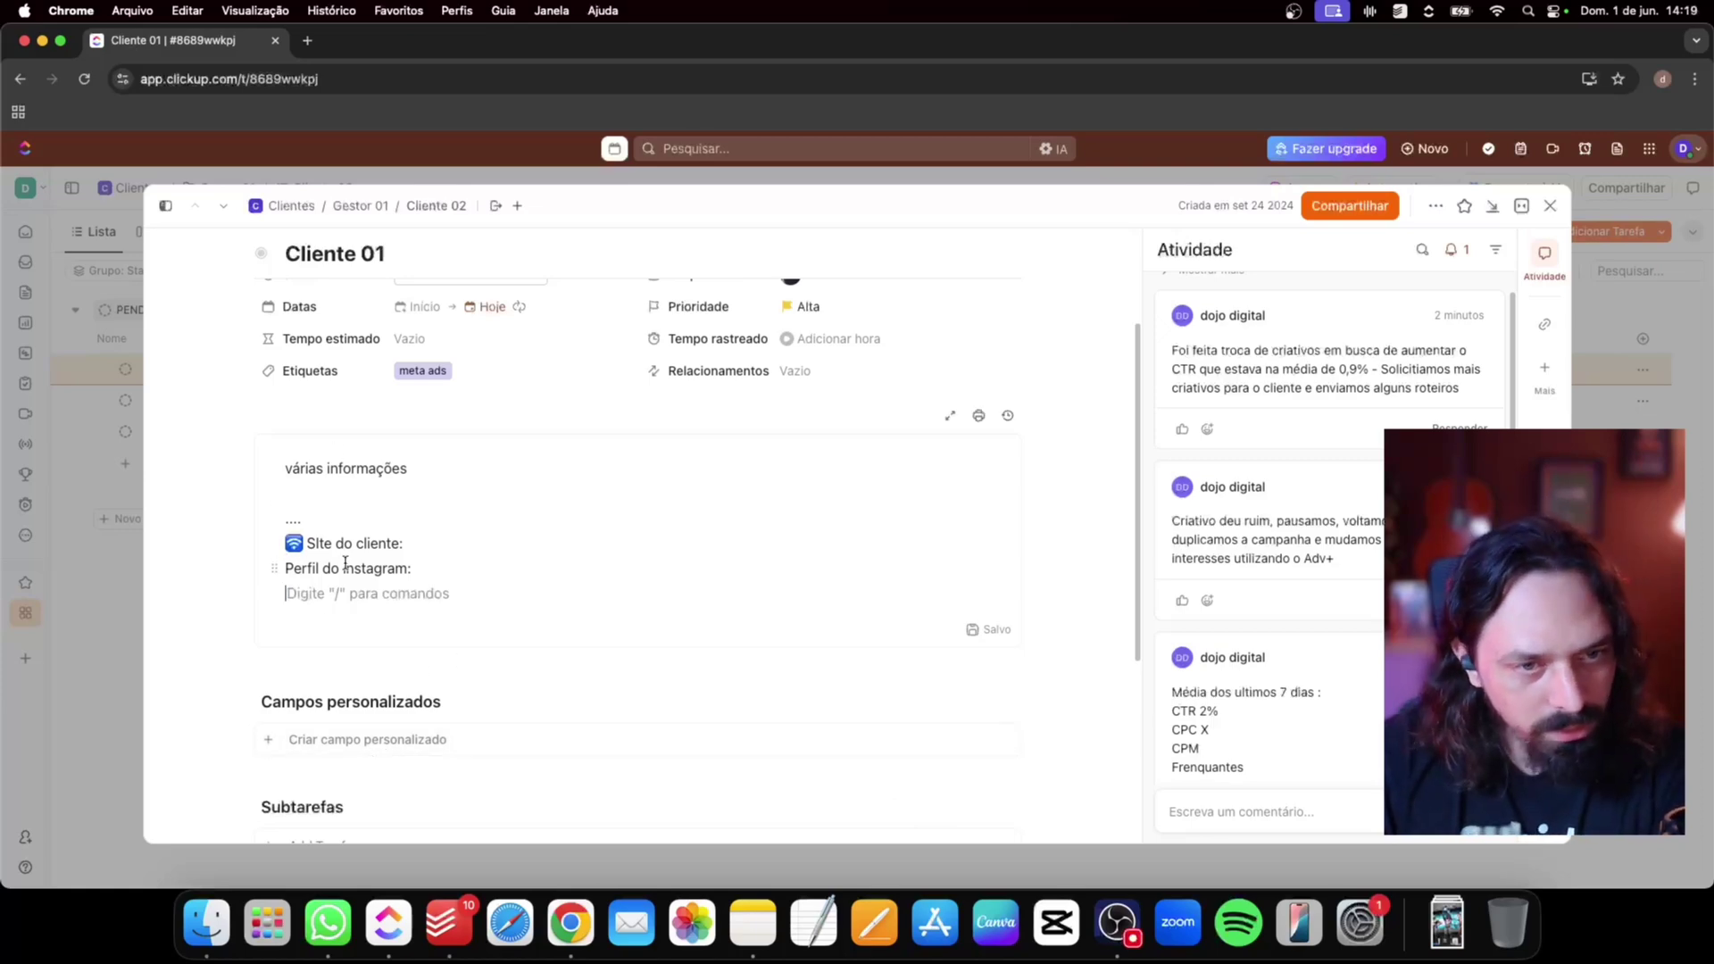
Add the lines "Senha:" and "CRM" below the Instagram profile line in the Cliente 01 description
scroll(336, 590, "down", 3)
scroll(345, 511, "up", 3)
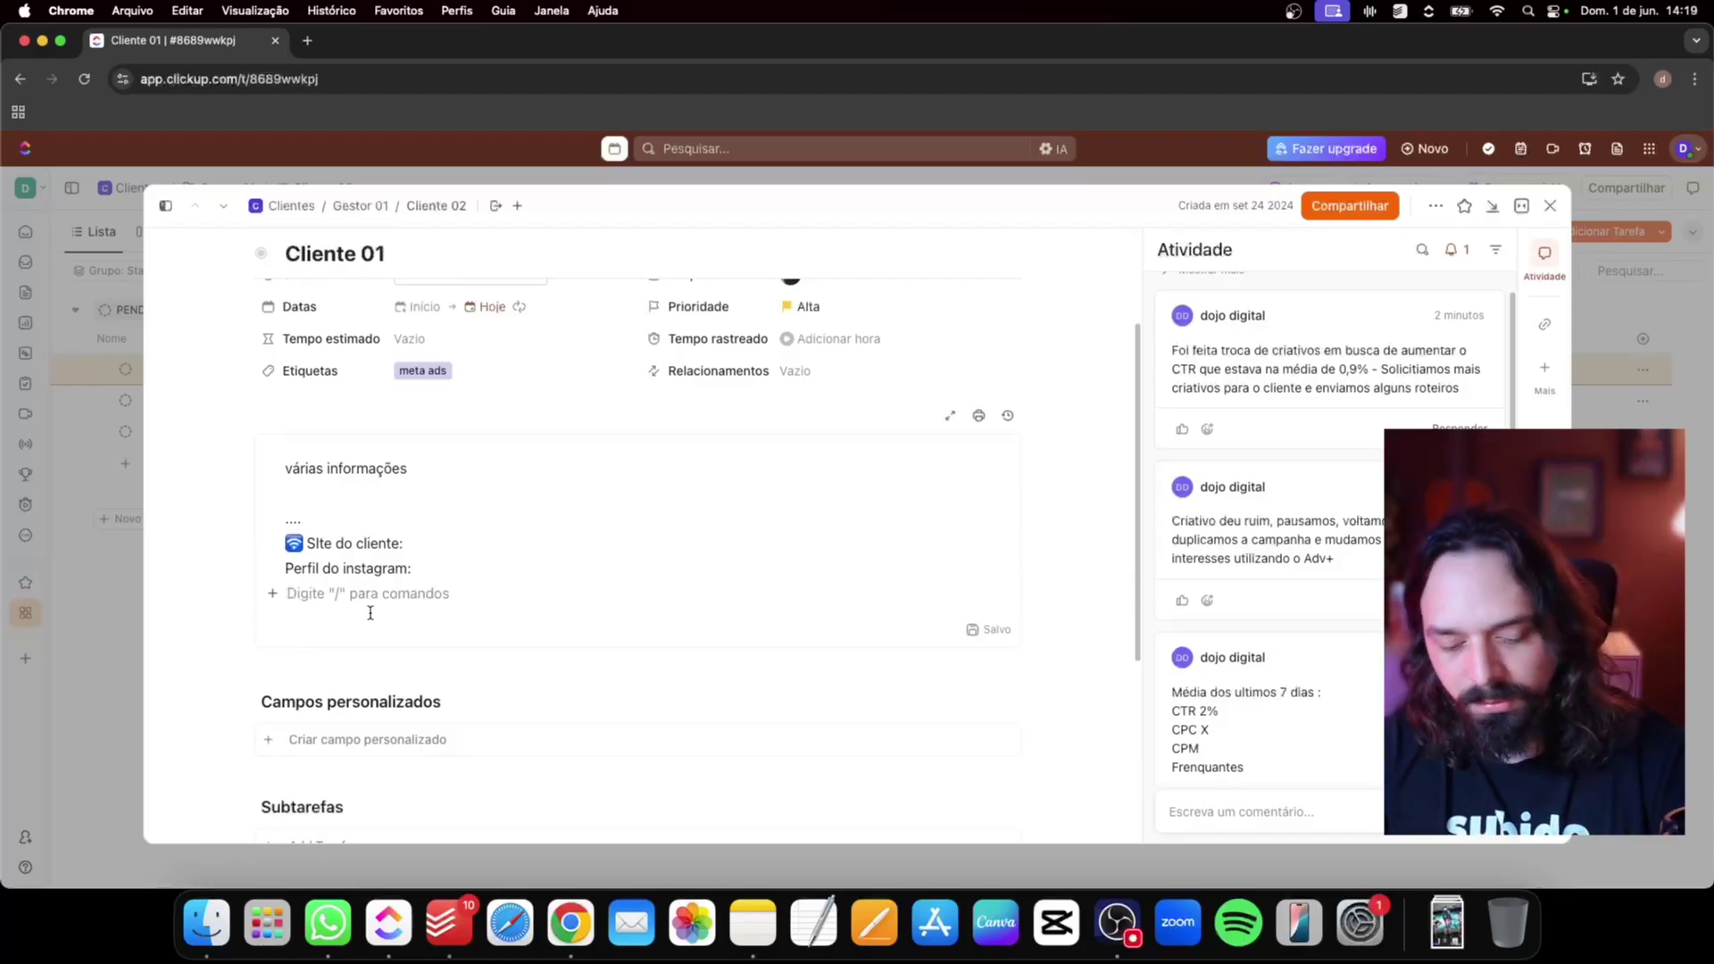
type("Senha")
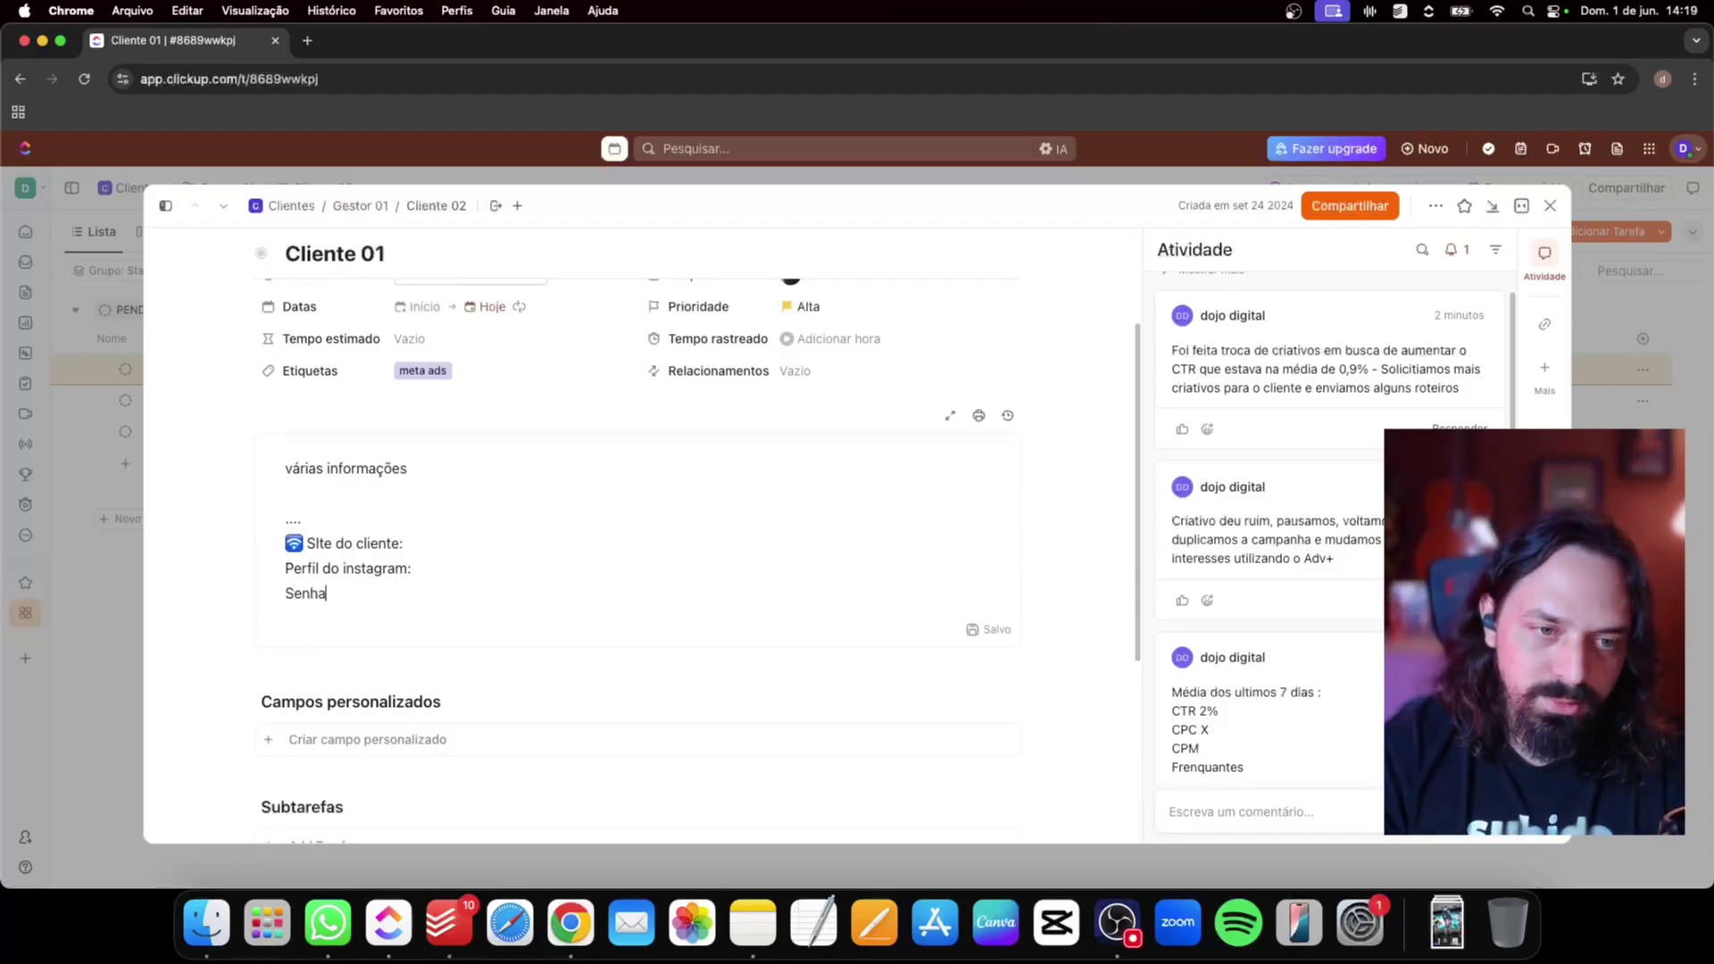
type(" :")
key("Return")
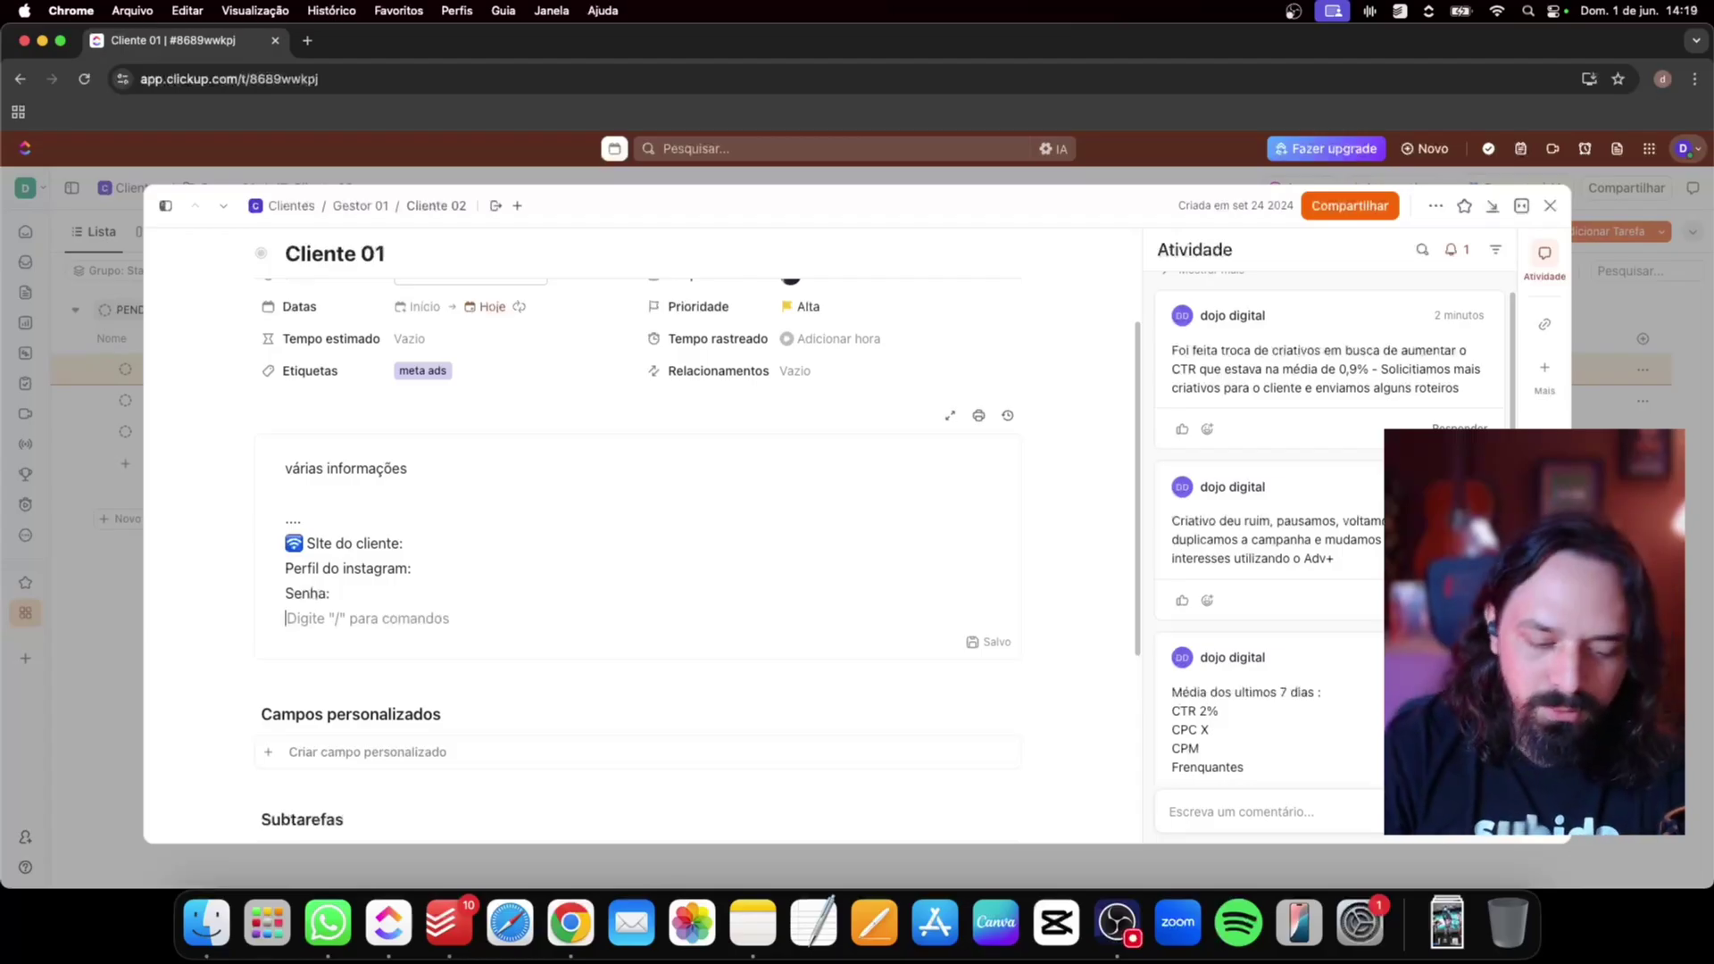
type("CRM")
key("Return")
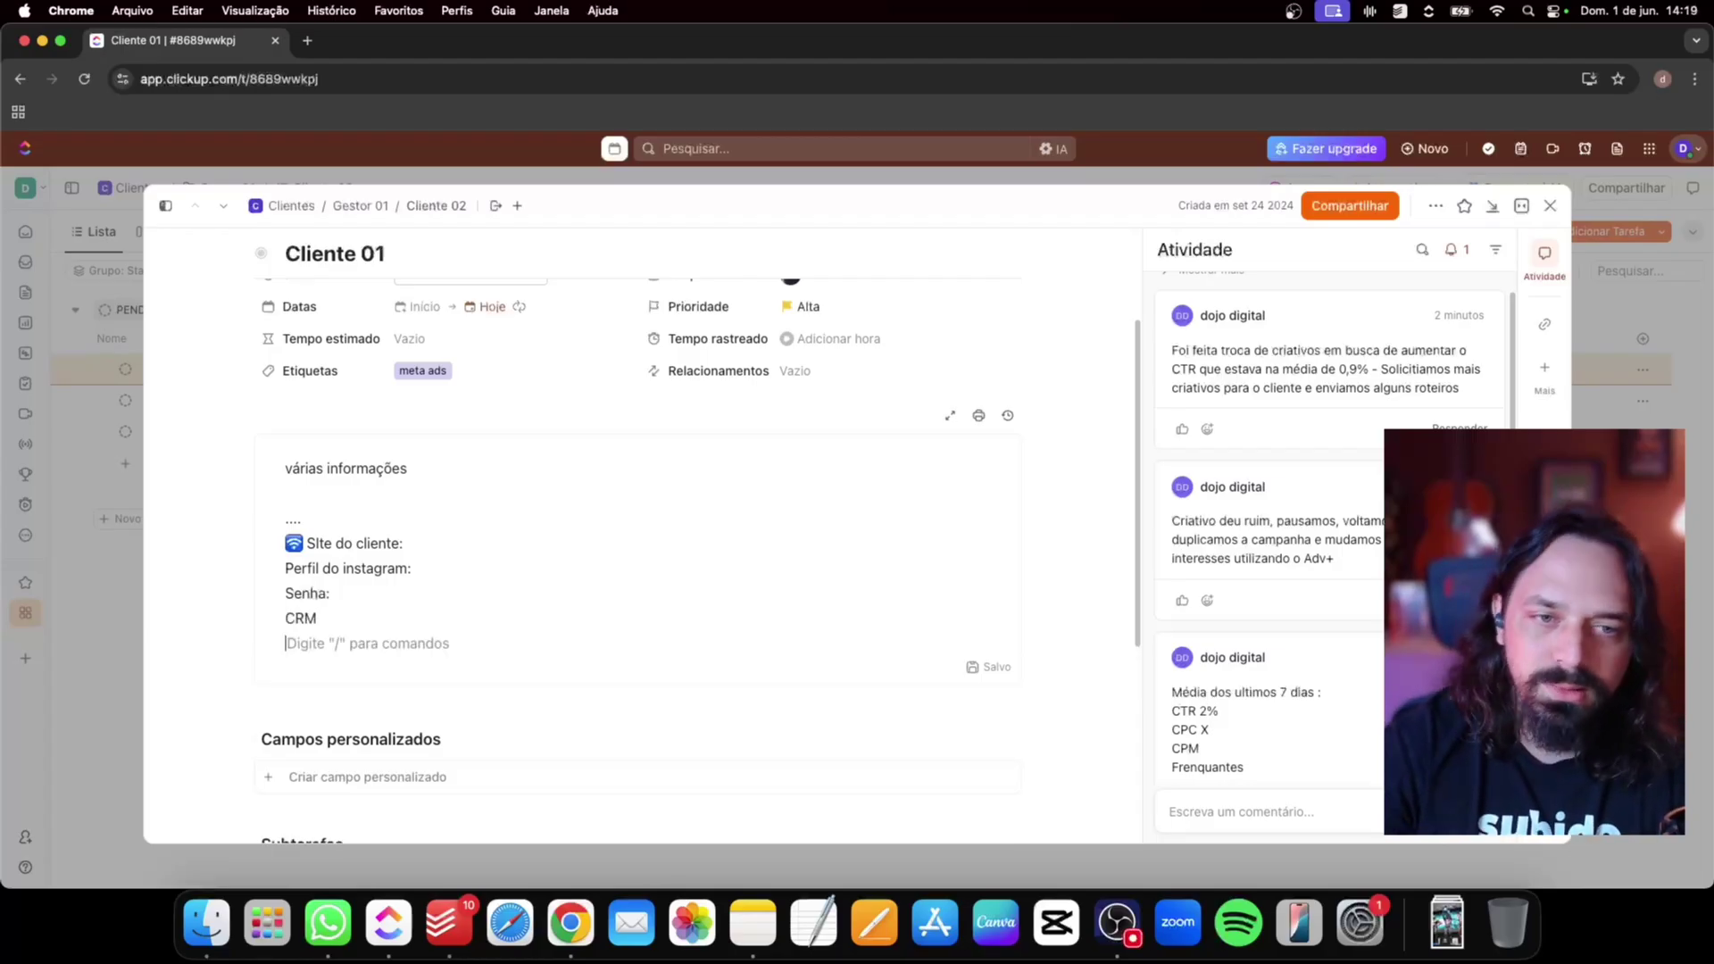
left_click(214, 607)
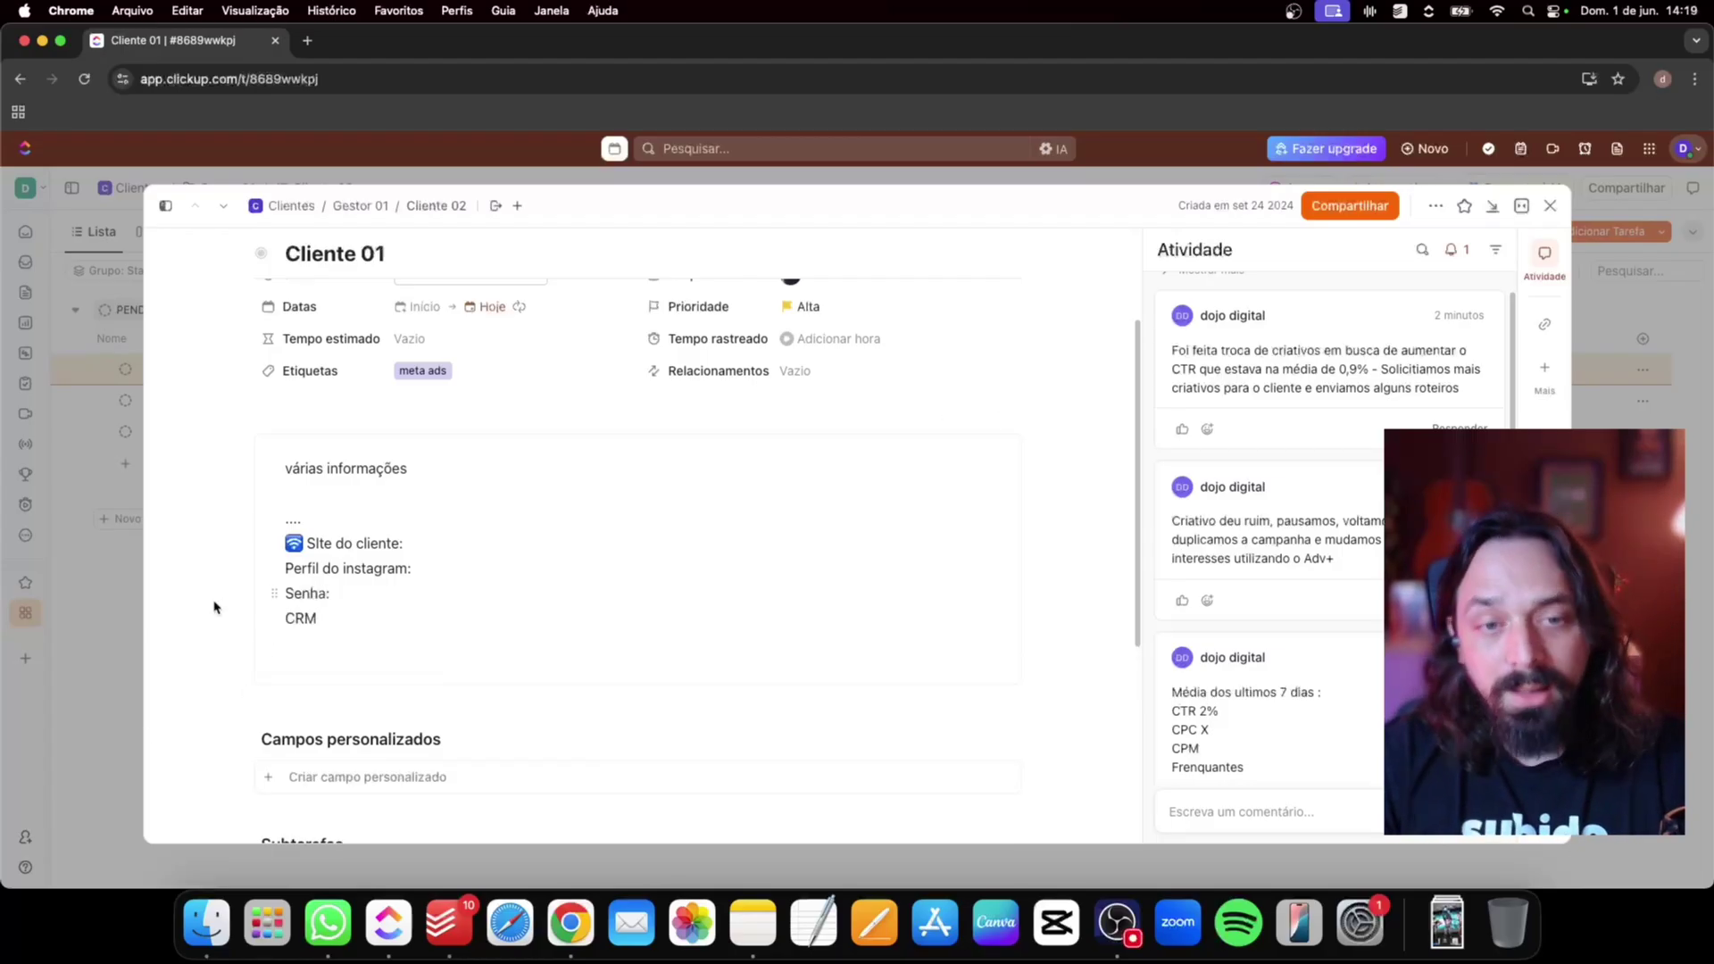
Review the Cliente 01 task's fields and description, and close the task
scroll(214, 607, "down", 4)
scroll(214, 607, "up", 6)
scroll(214, 607, "down", 2)
scroll(216, 609, "up", 2)
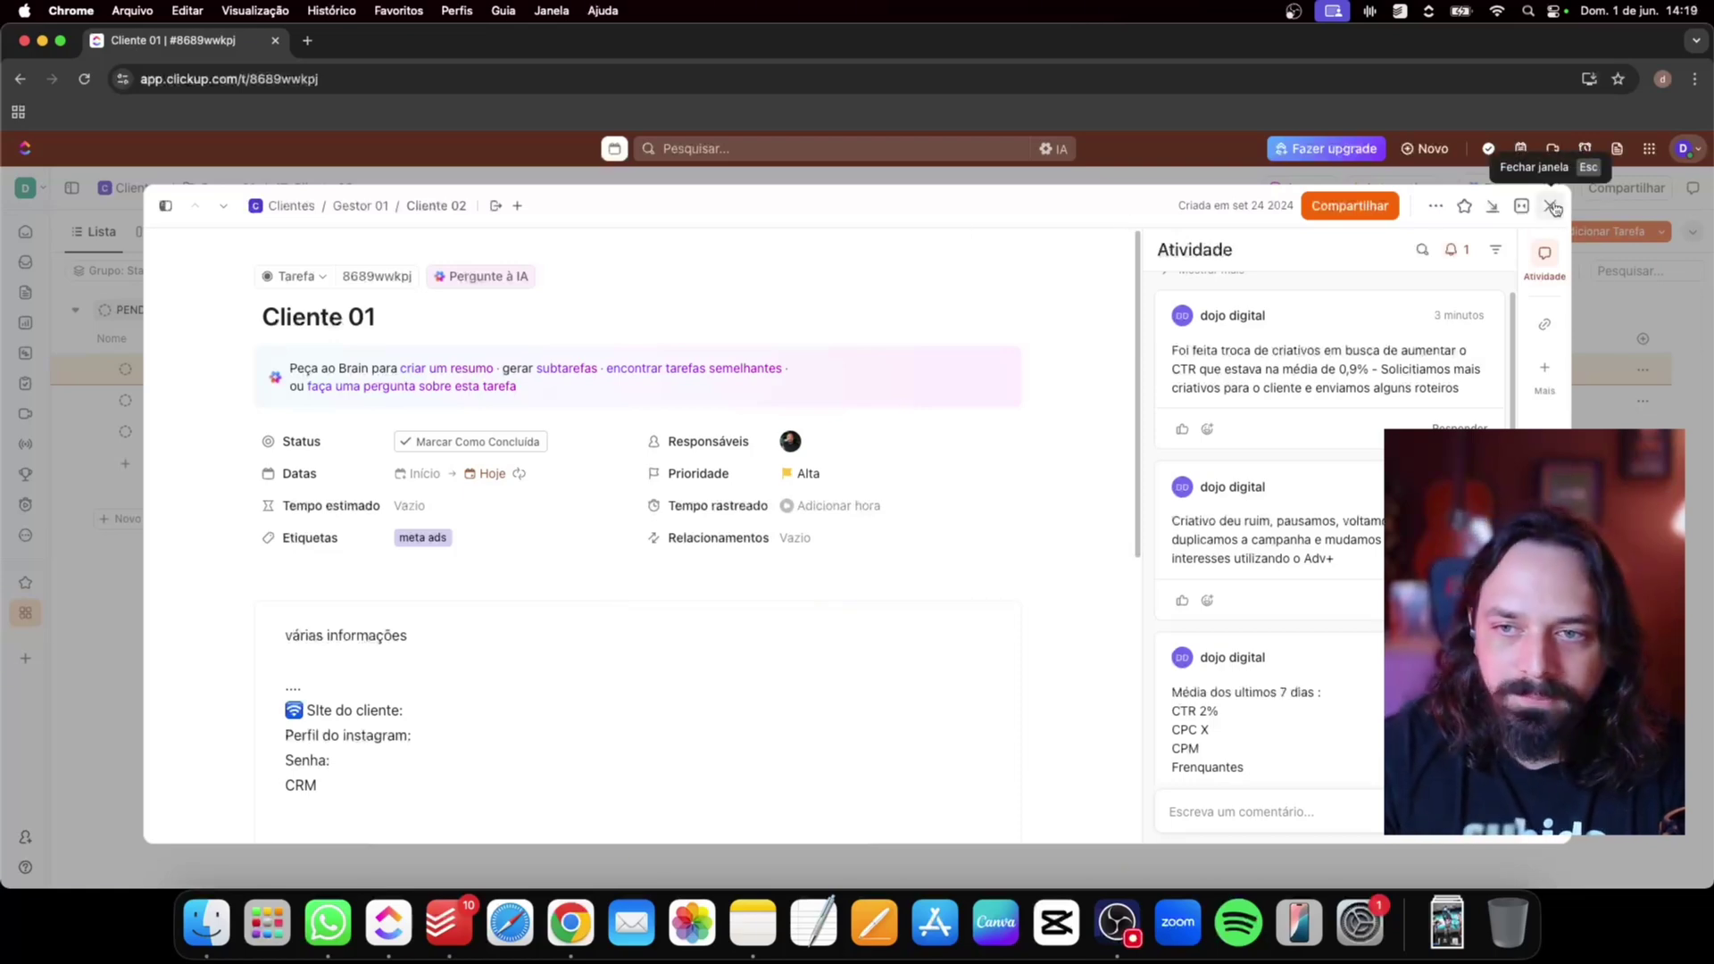
left_click(1551, 206)
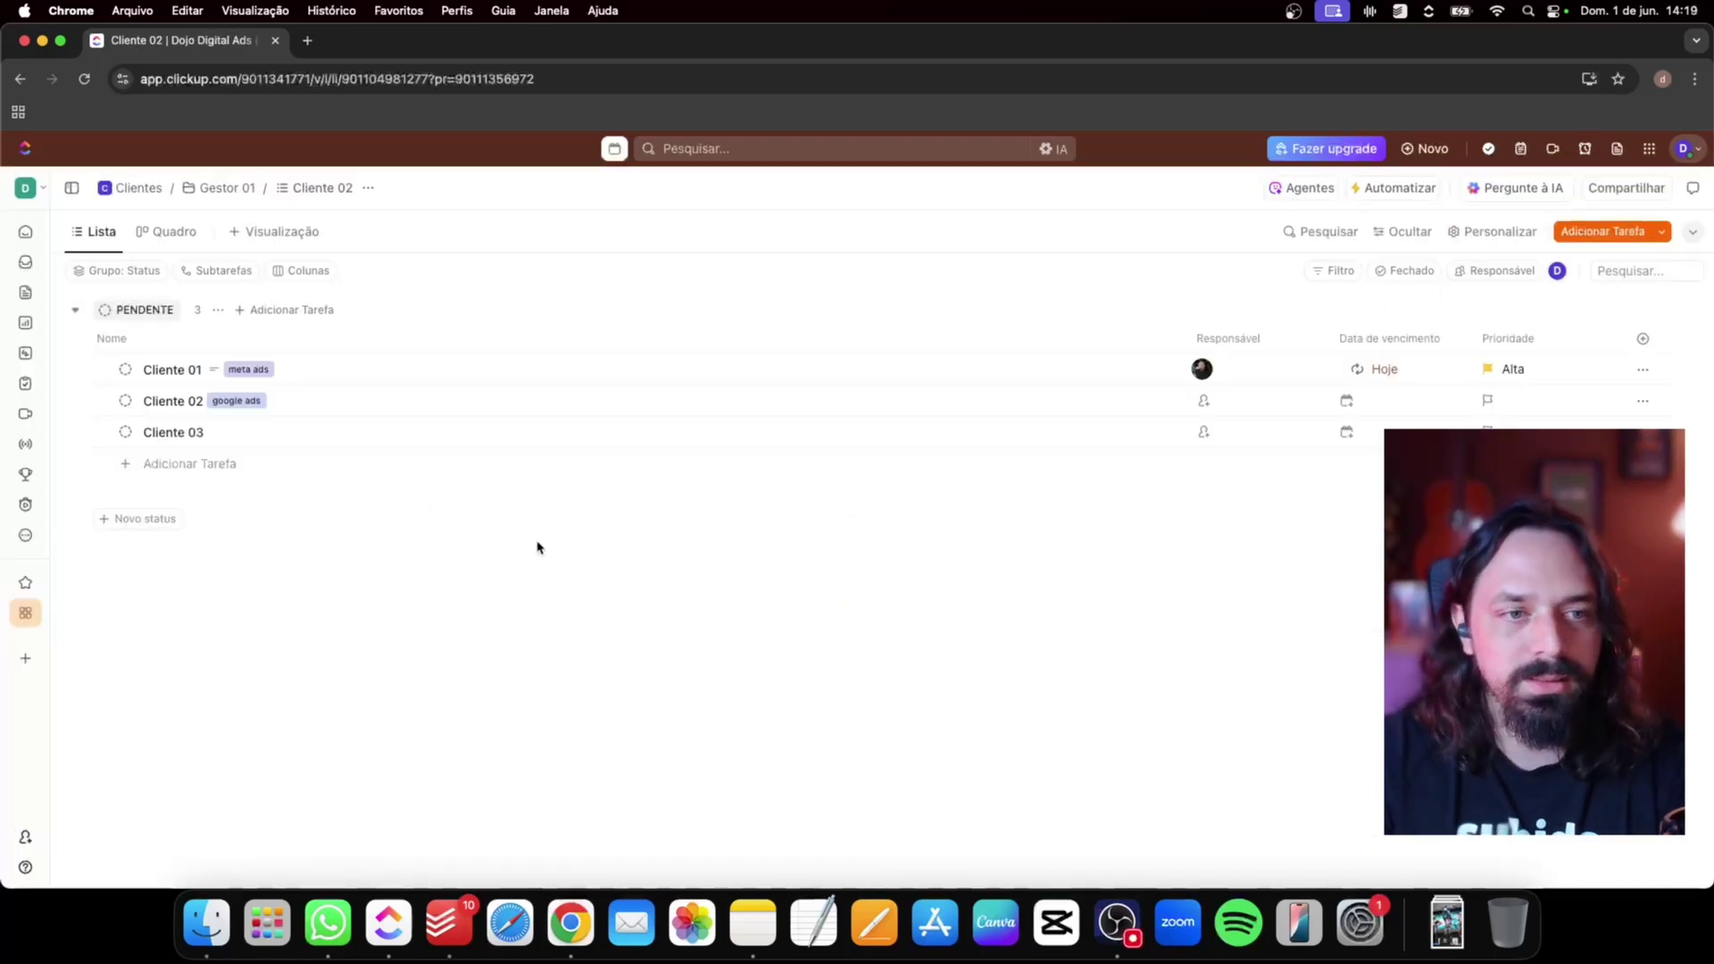
Look through the Gestor 02 folder's clientes G02 list, return to the Cliente 02 list, and collapse both Gestor folders
left_click(26, 613)
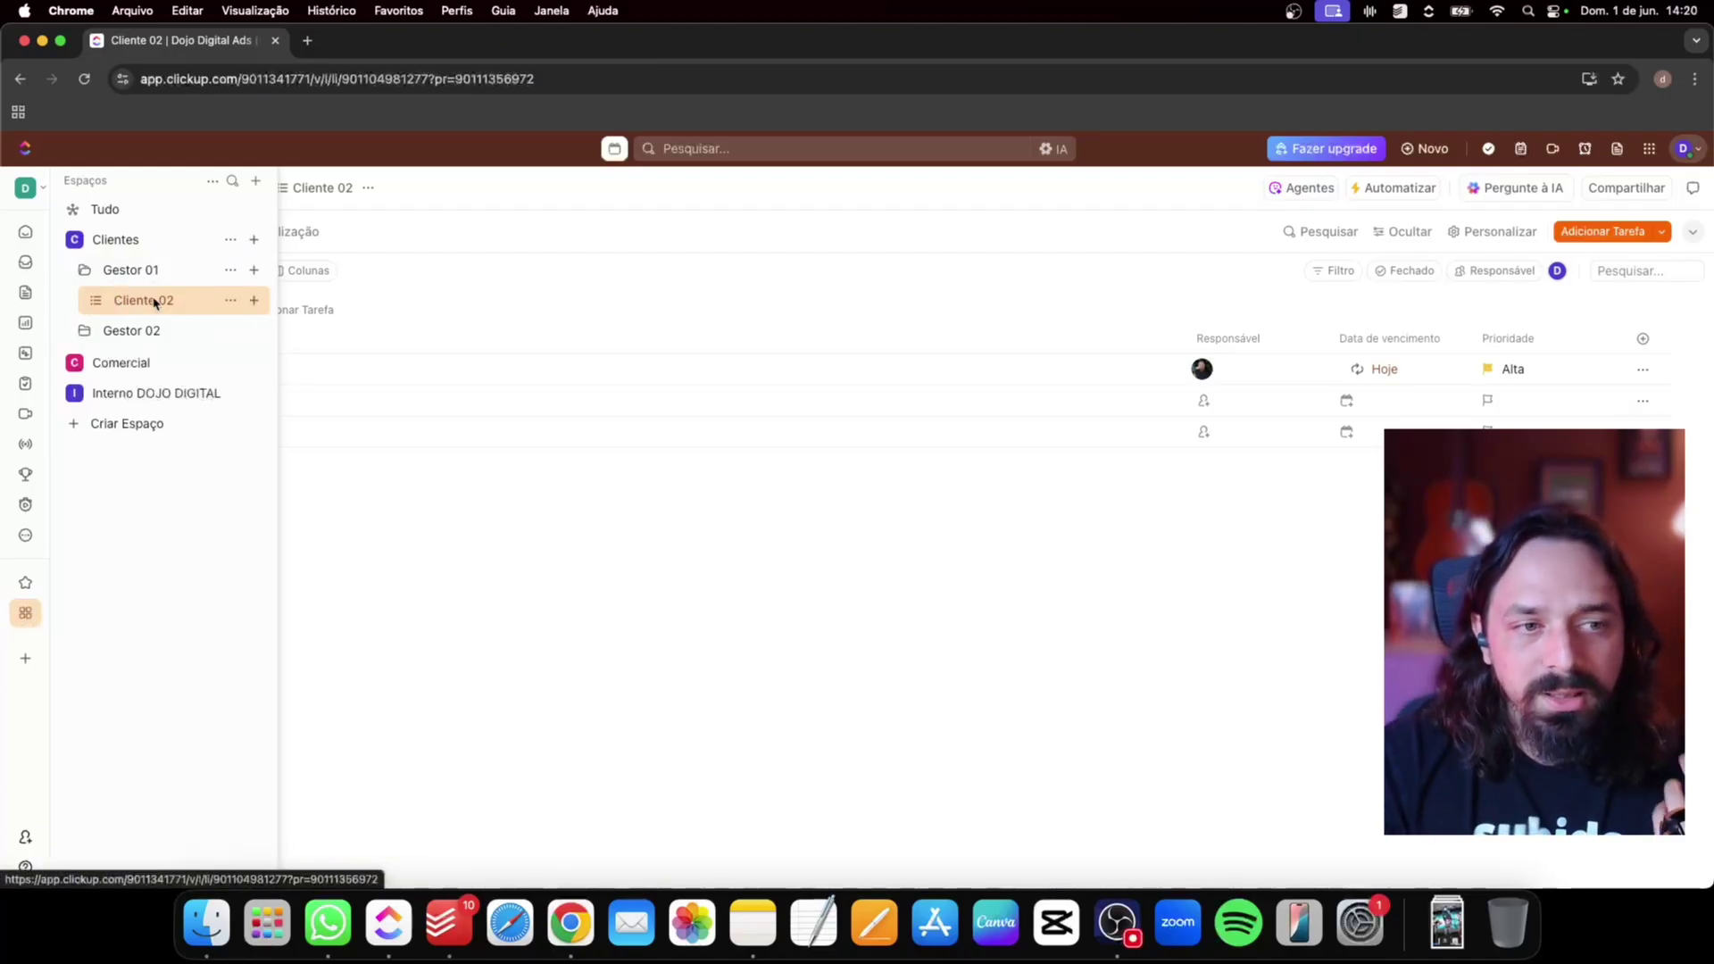
left_click(83, 330)
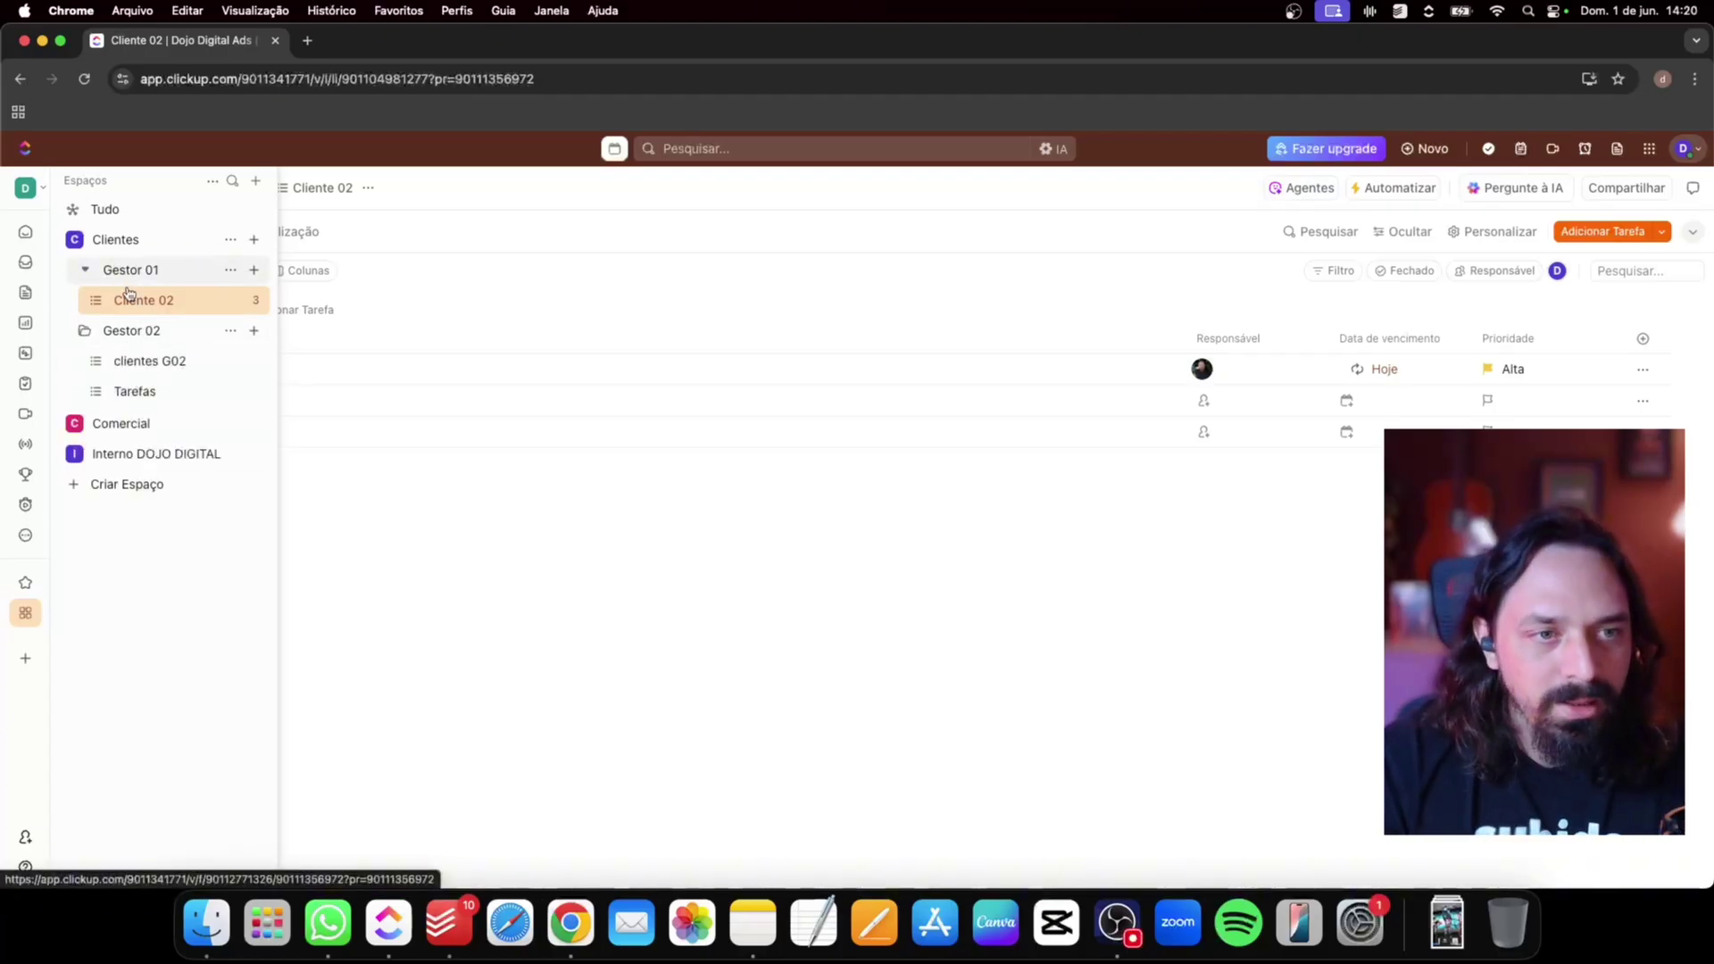
left_click(131, 362)
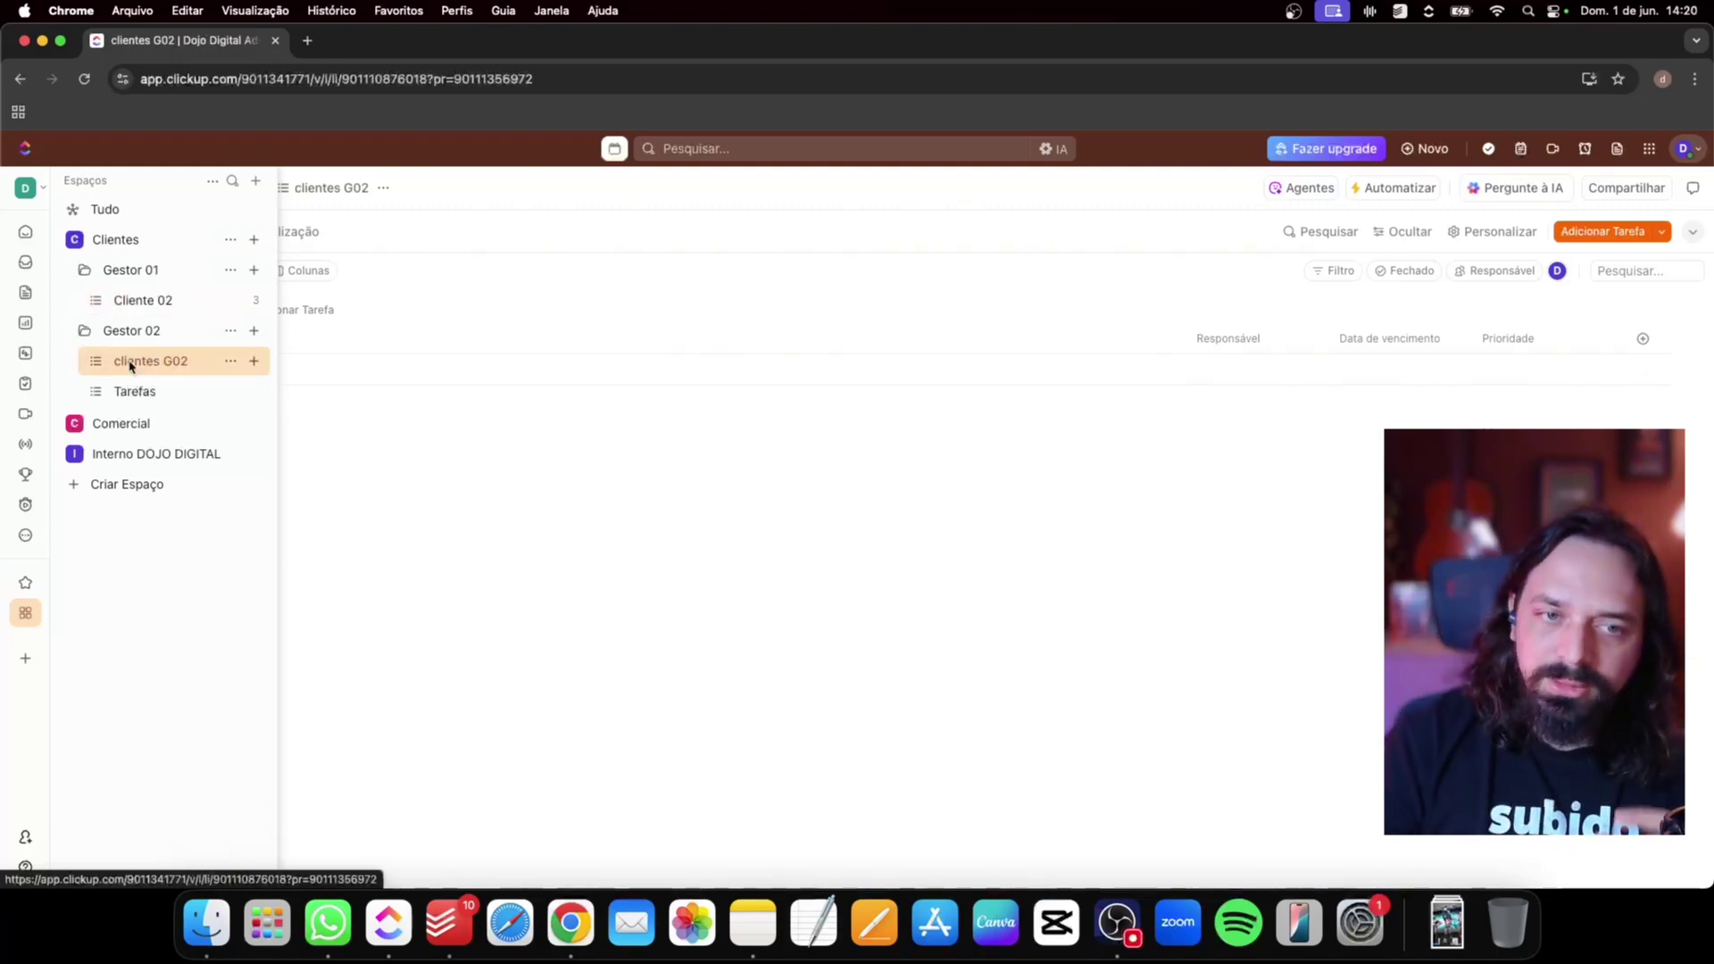
left_click(130, 306)
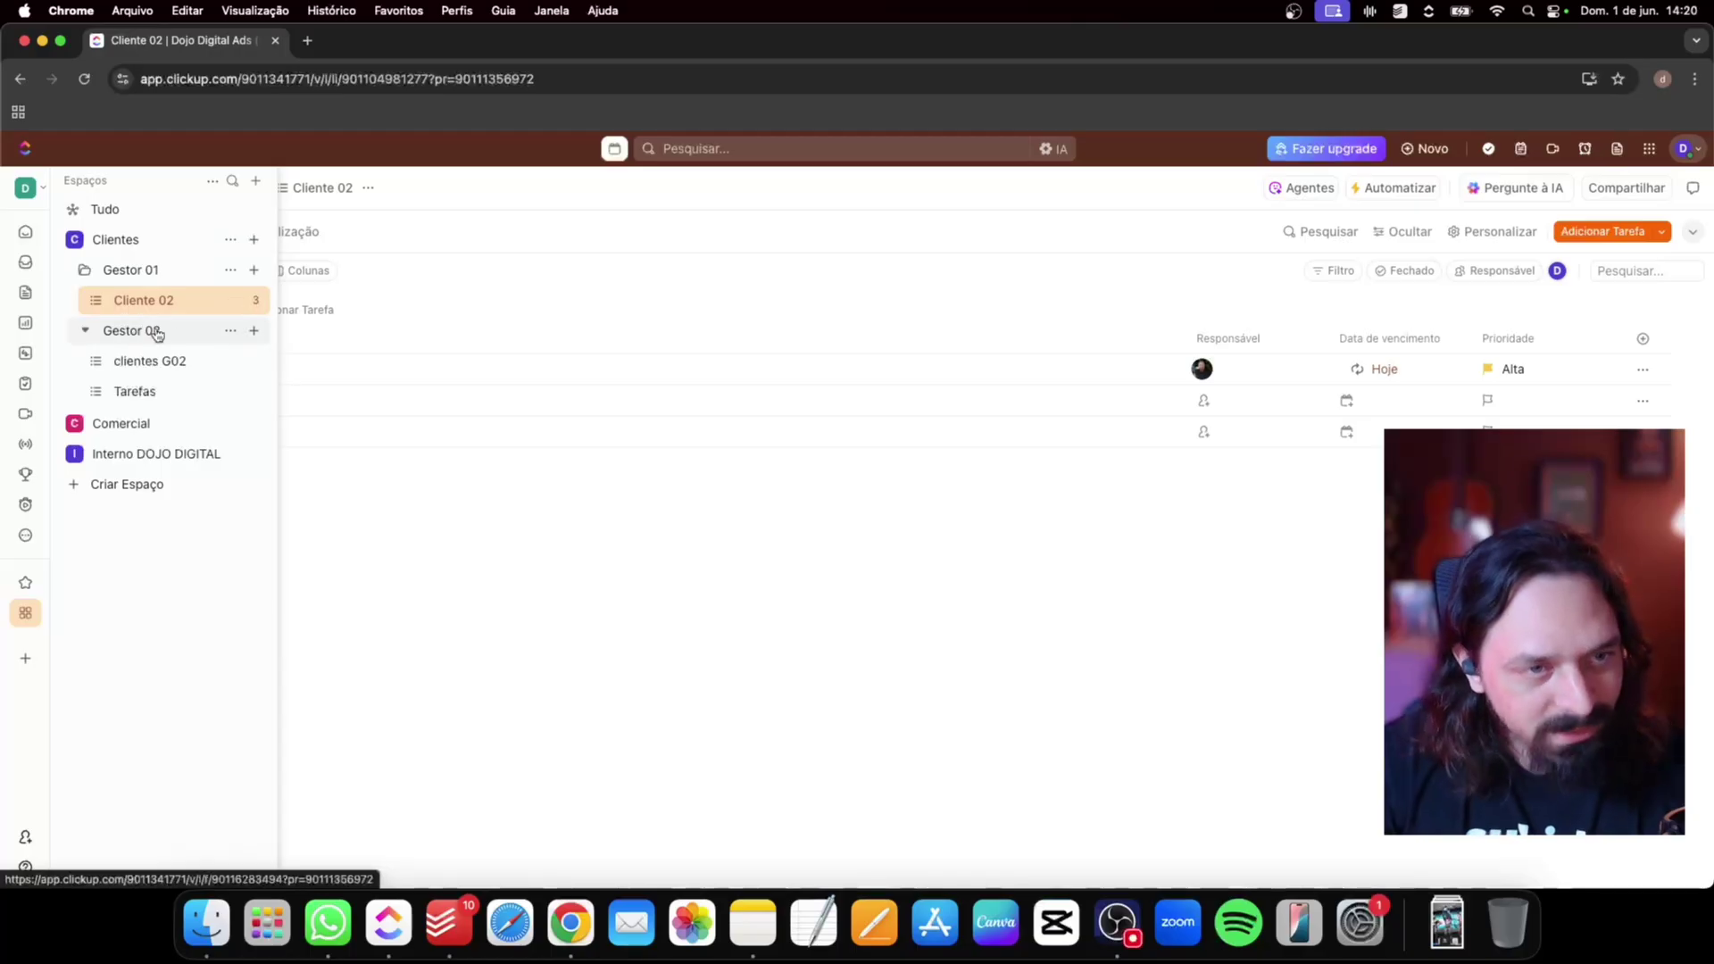
left_click(85, 270)
left_click(85, 300)
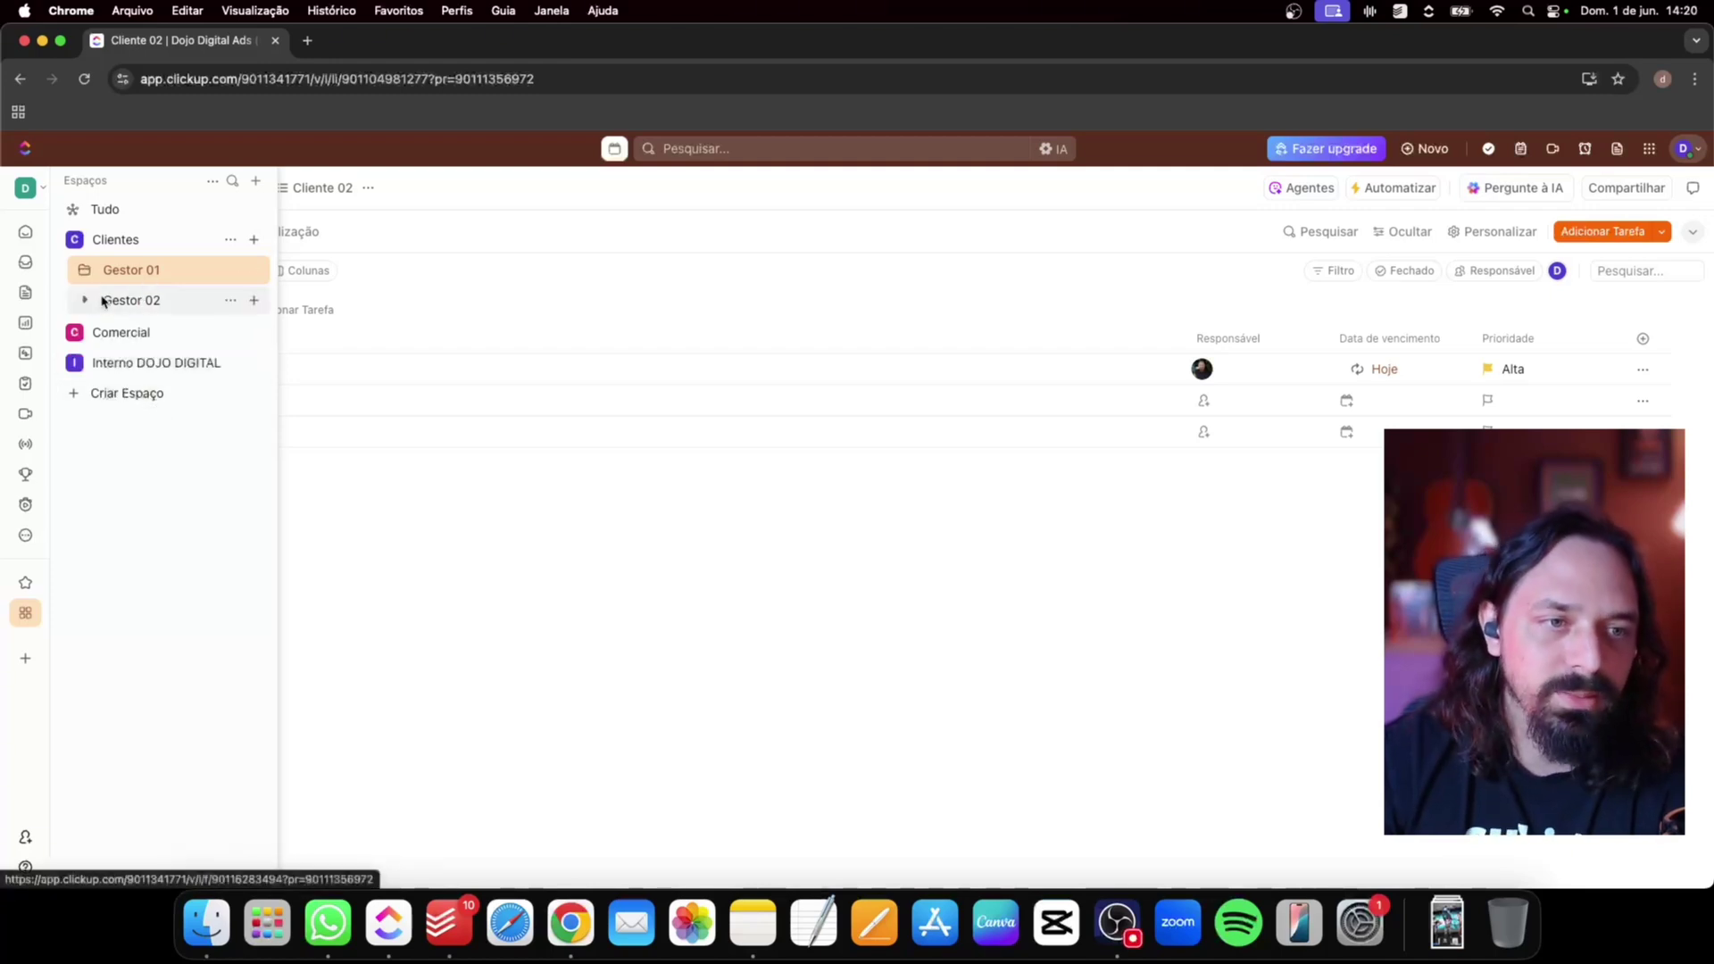
Rename the Gestor 02 folder in the Clientes space to "Cliente 02"
left_click(231, 300)
left_click(253, 337)
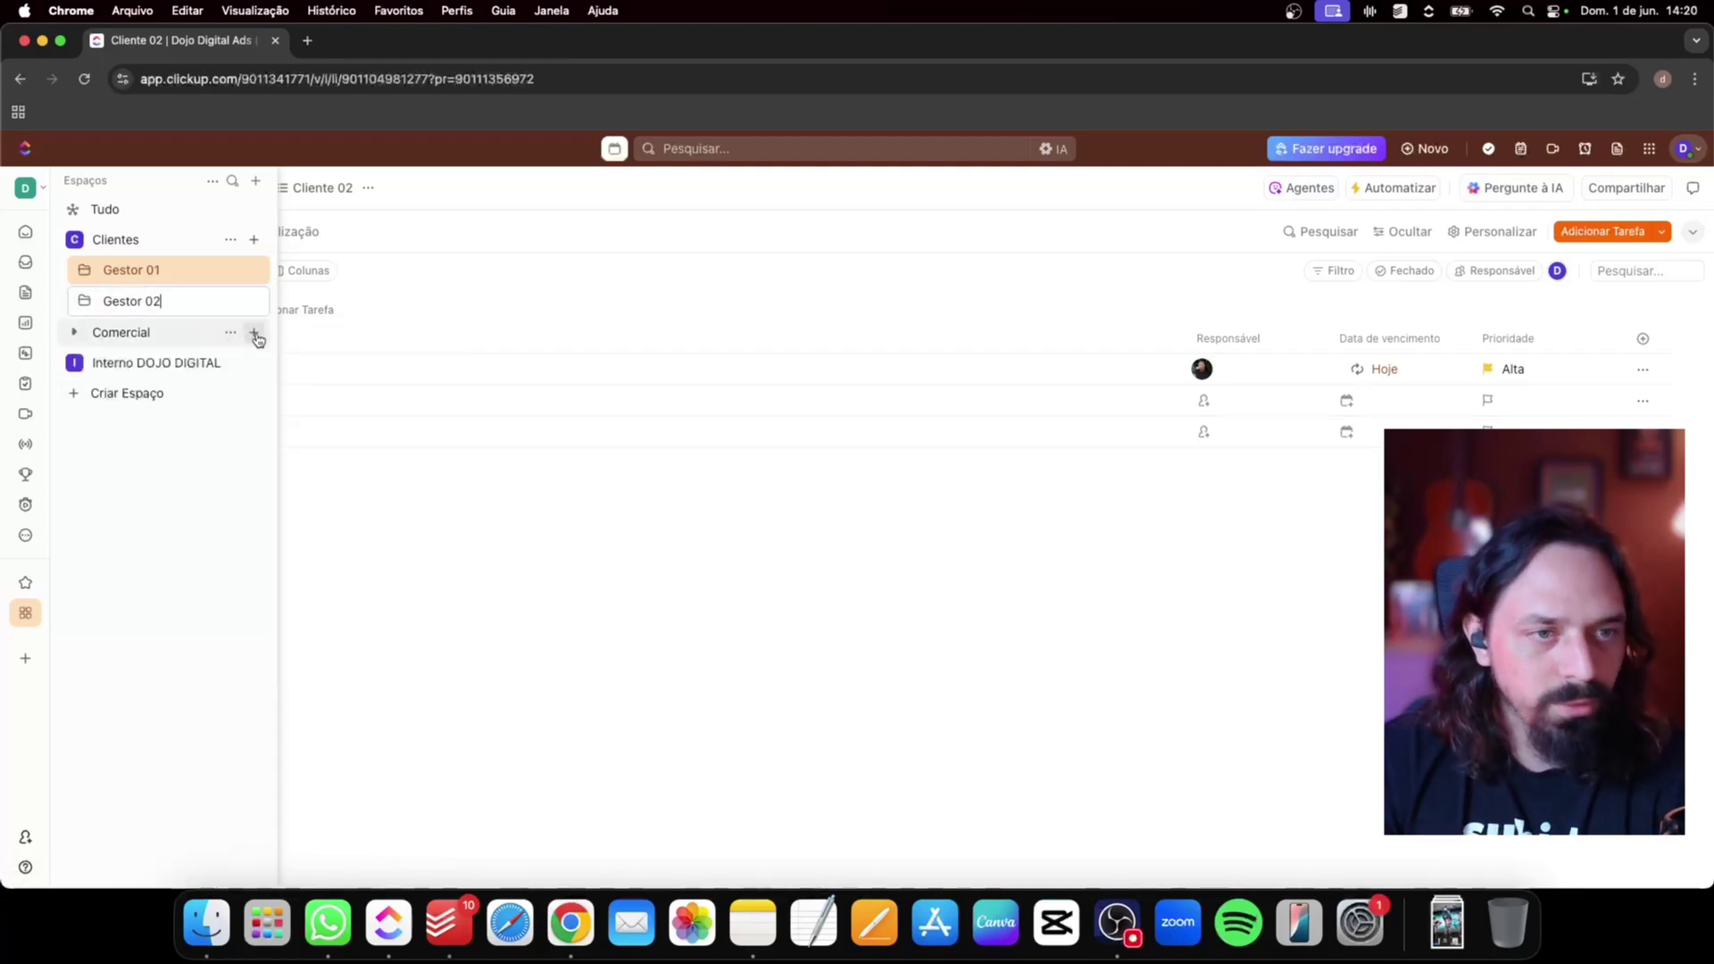
left_click(136, 302)
left_click_drag(144, 300, 80, 312)
type("Cliente")
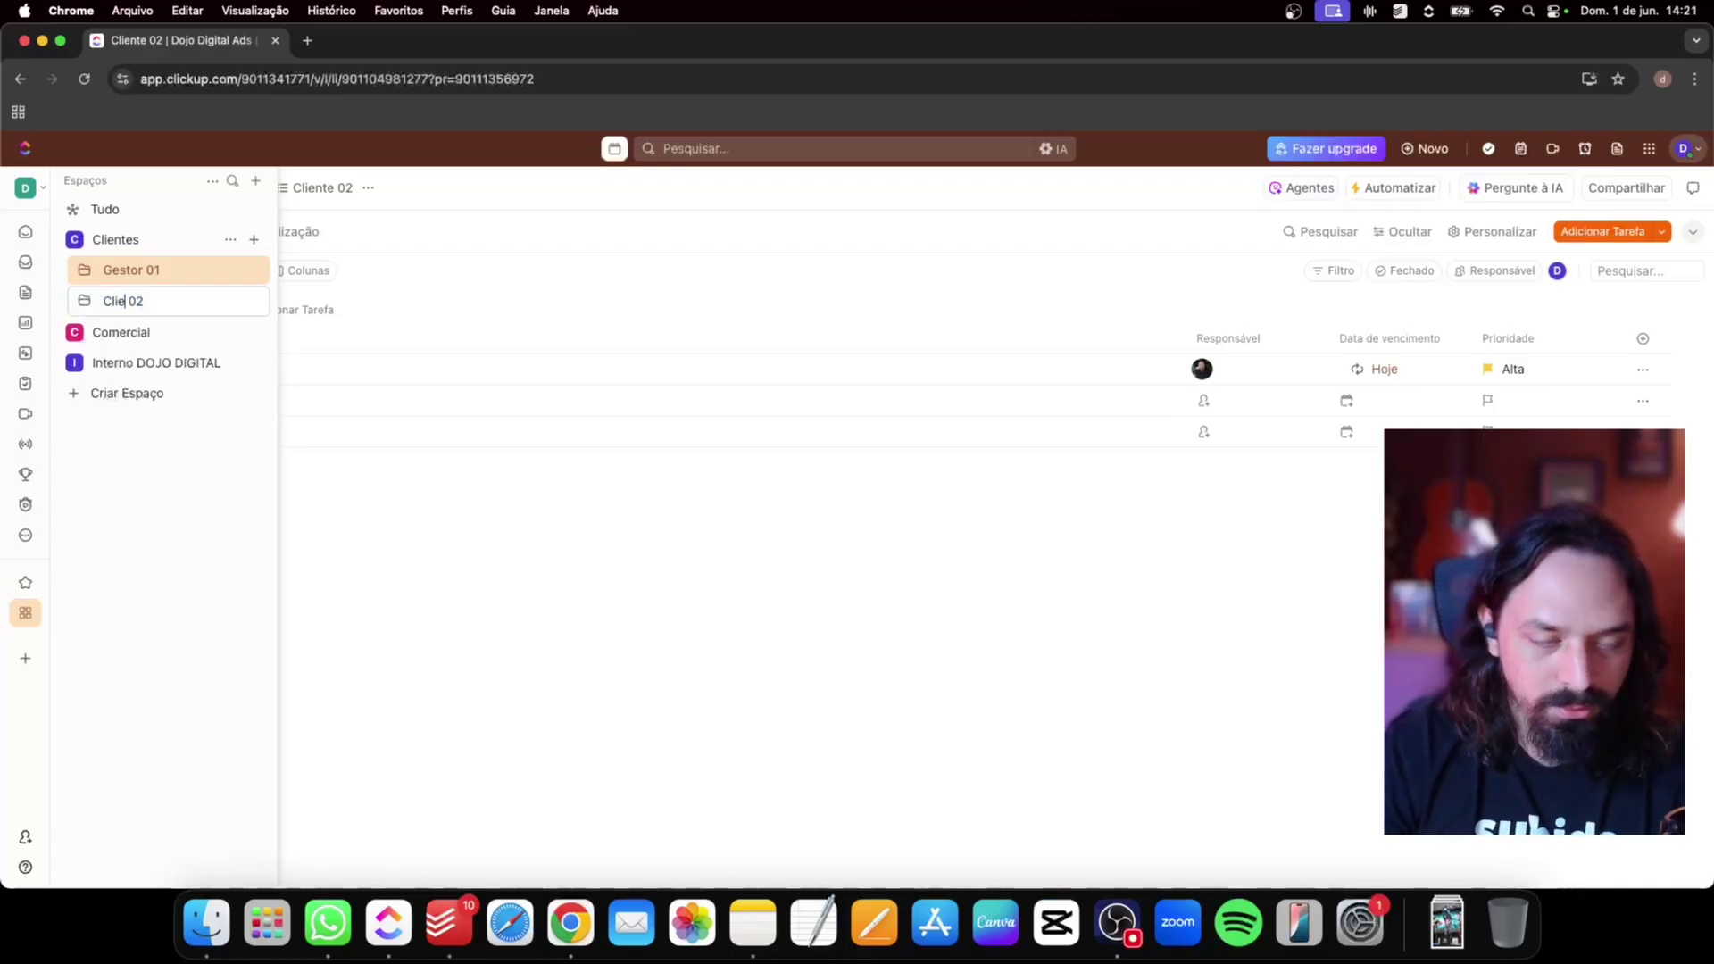
key("Return")
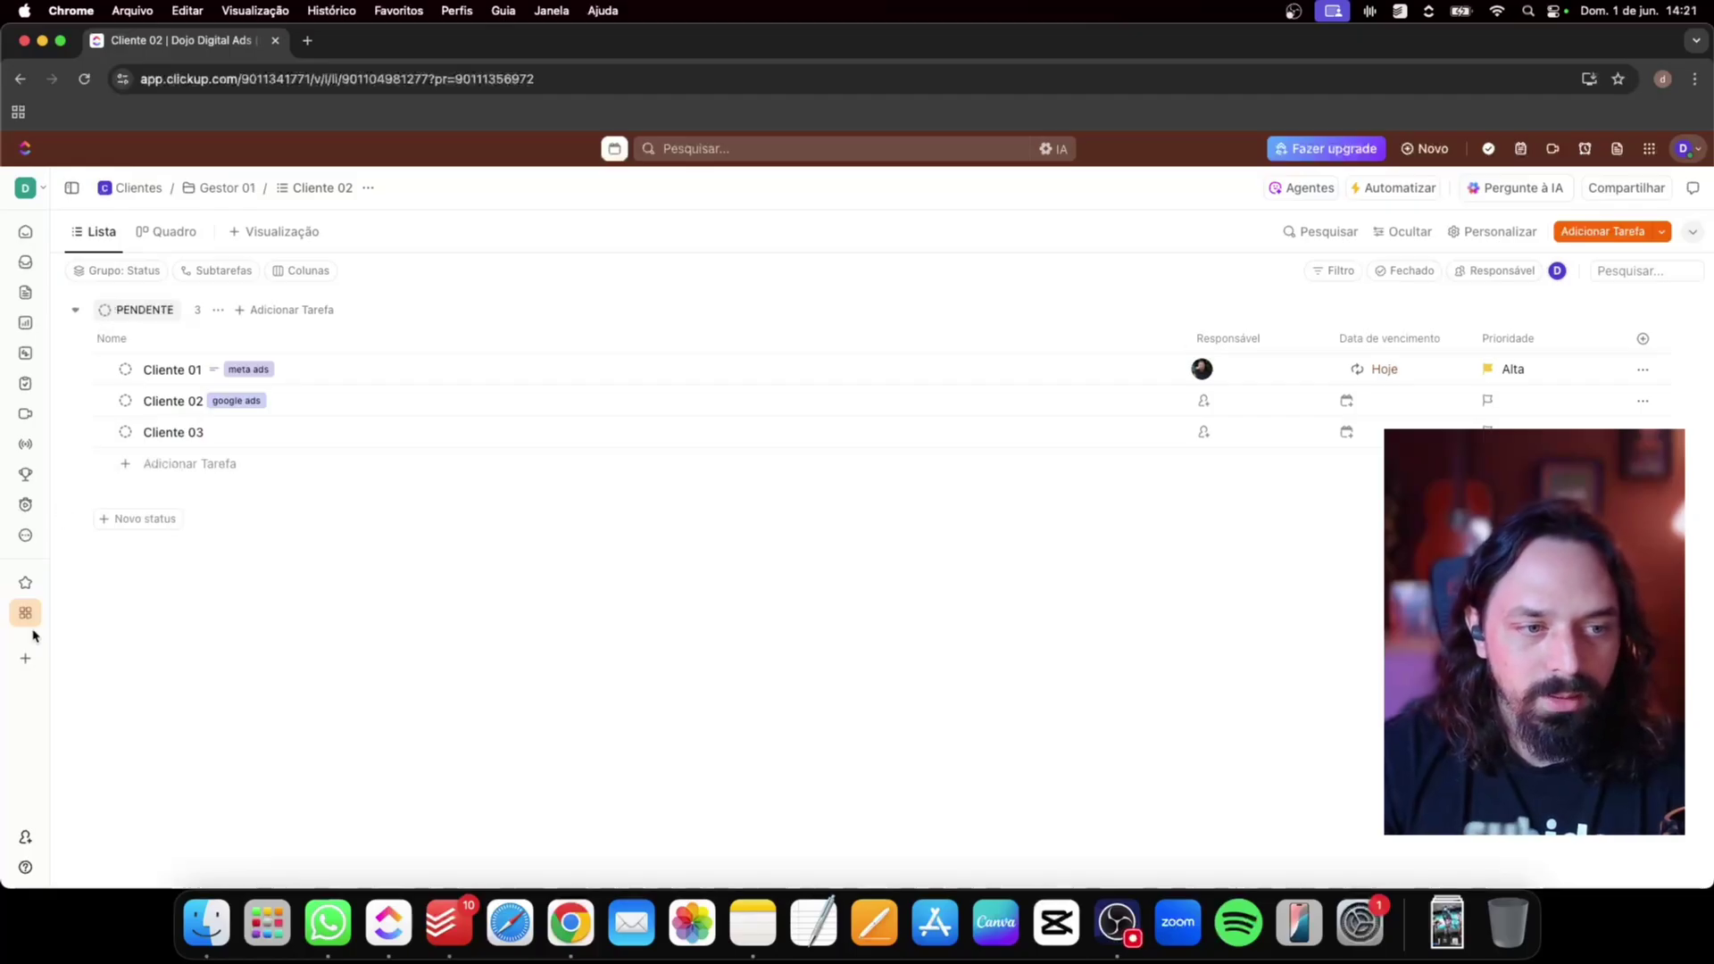
Create a new folder named "Cliente 03" in the Clientes space
mouse_move(84, 417)
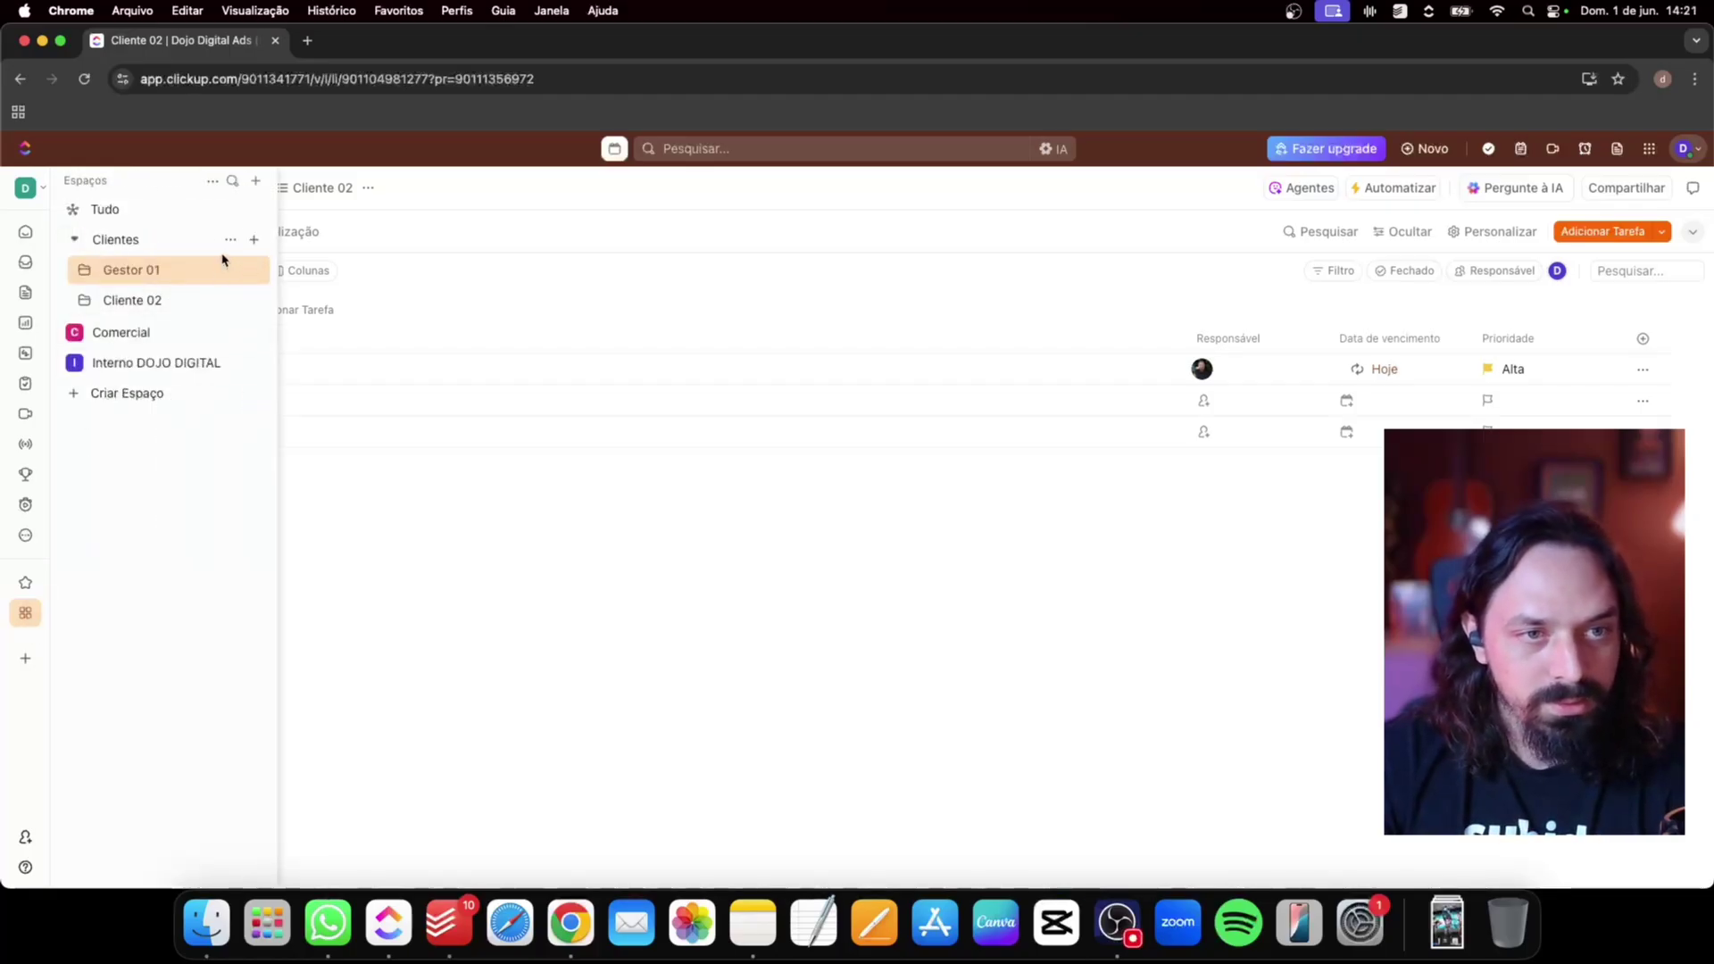
left_click(230, 240)
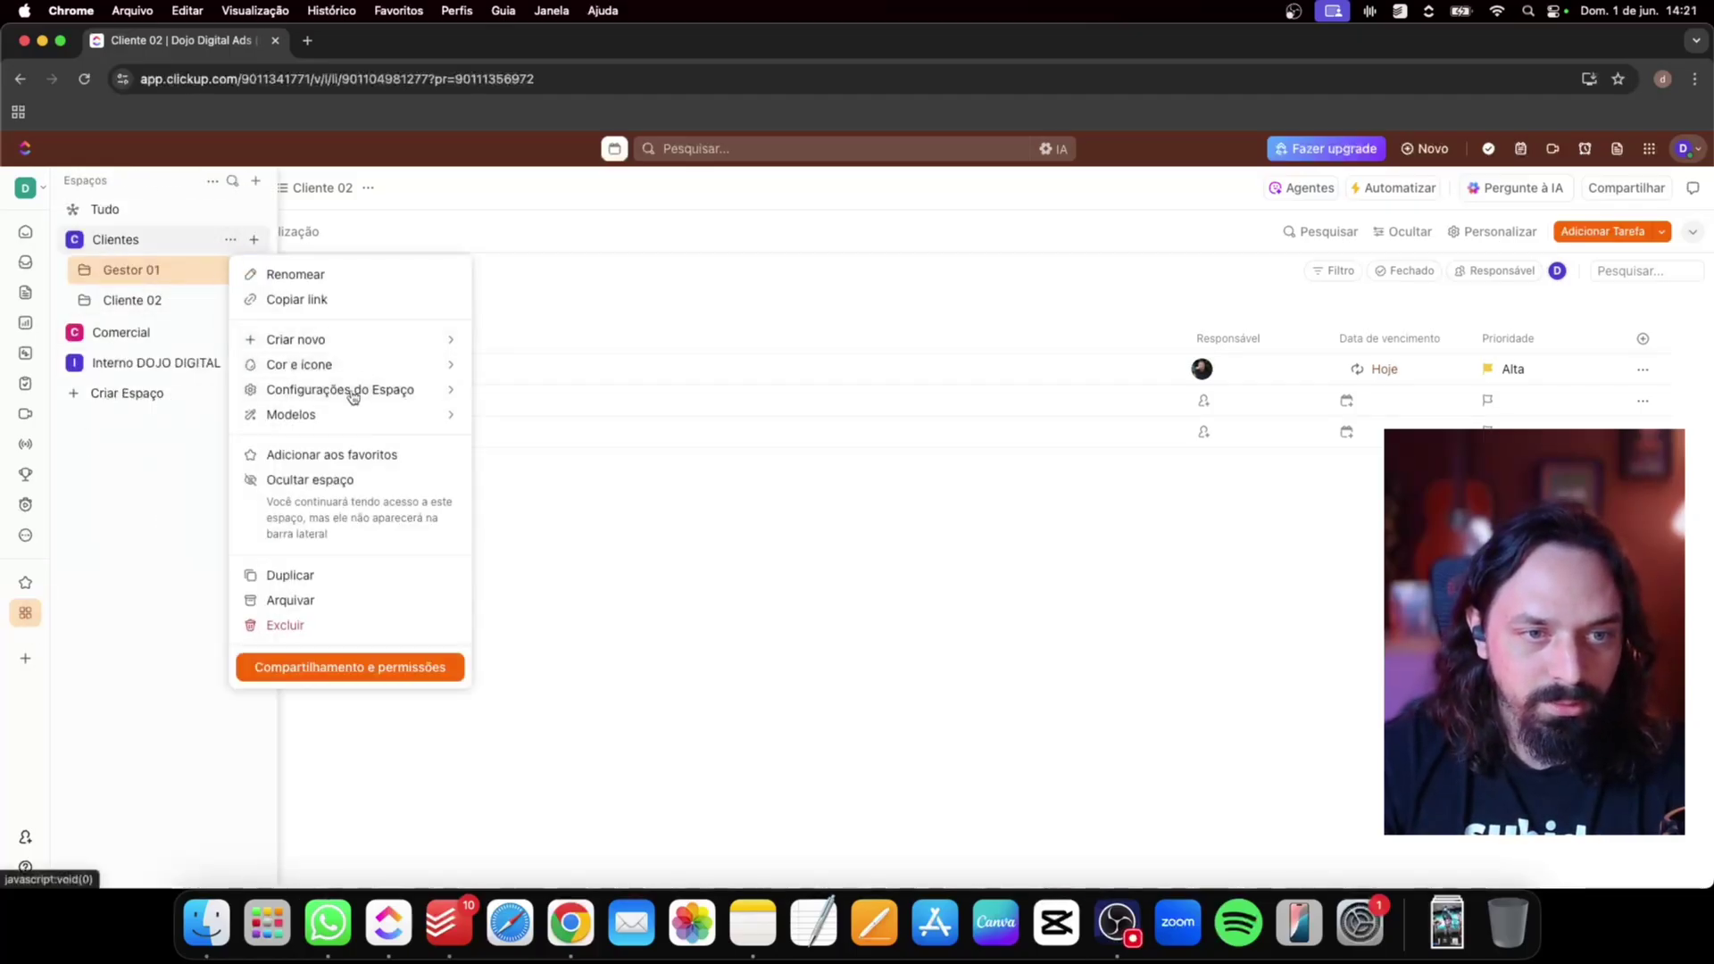
mouse_move(440, 340)
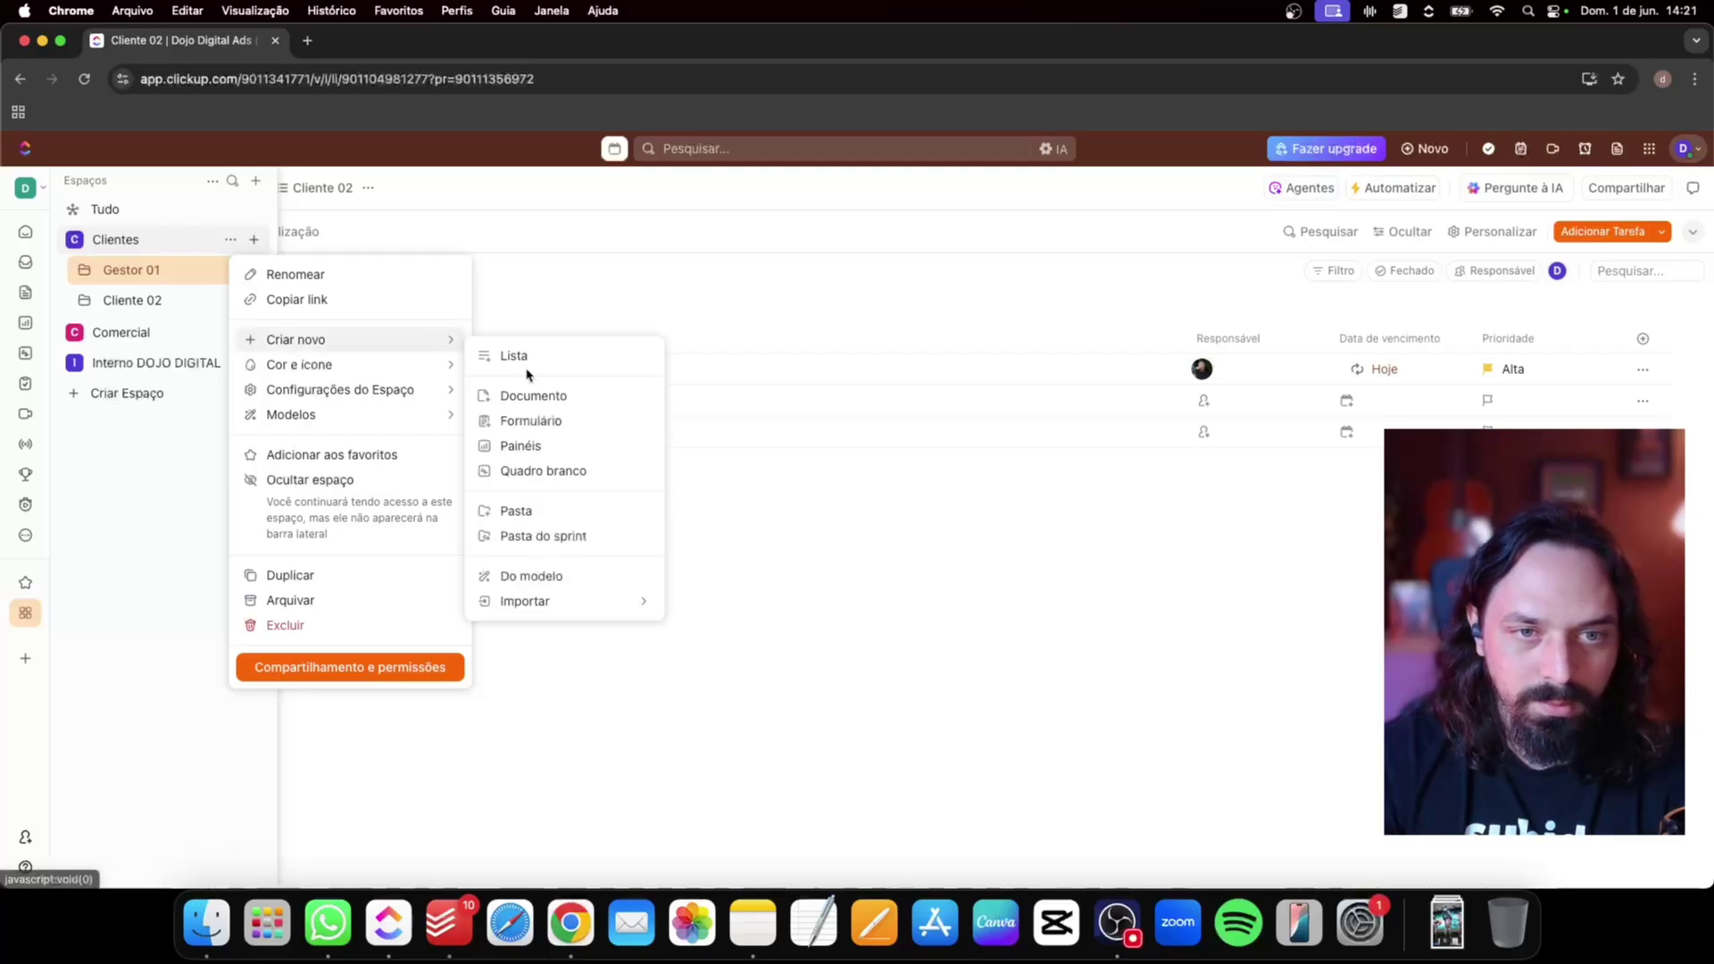
left_click(542, 504)
type("Cliente 03")
key("Tab")
left_click(1056, 606)
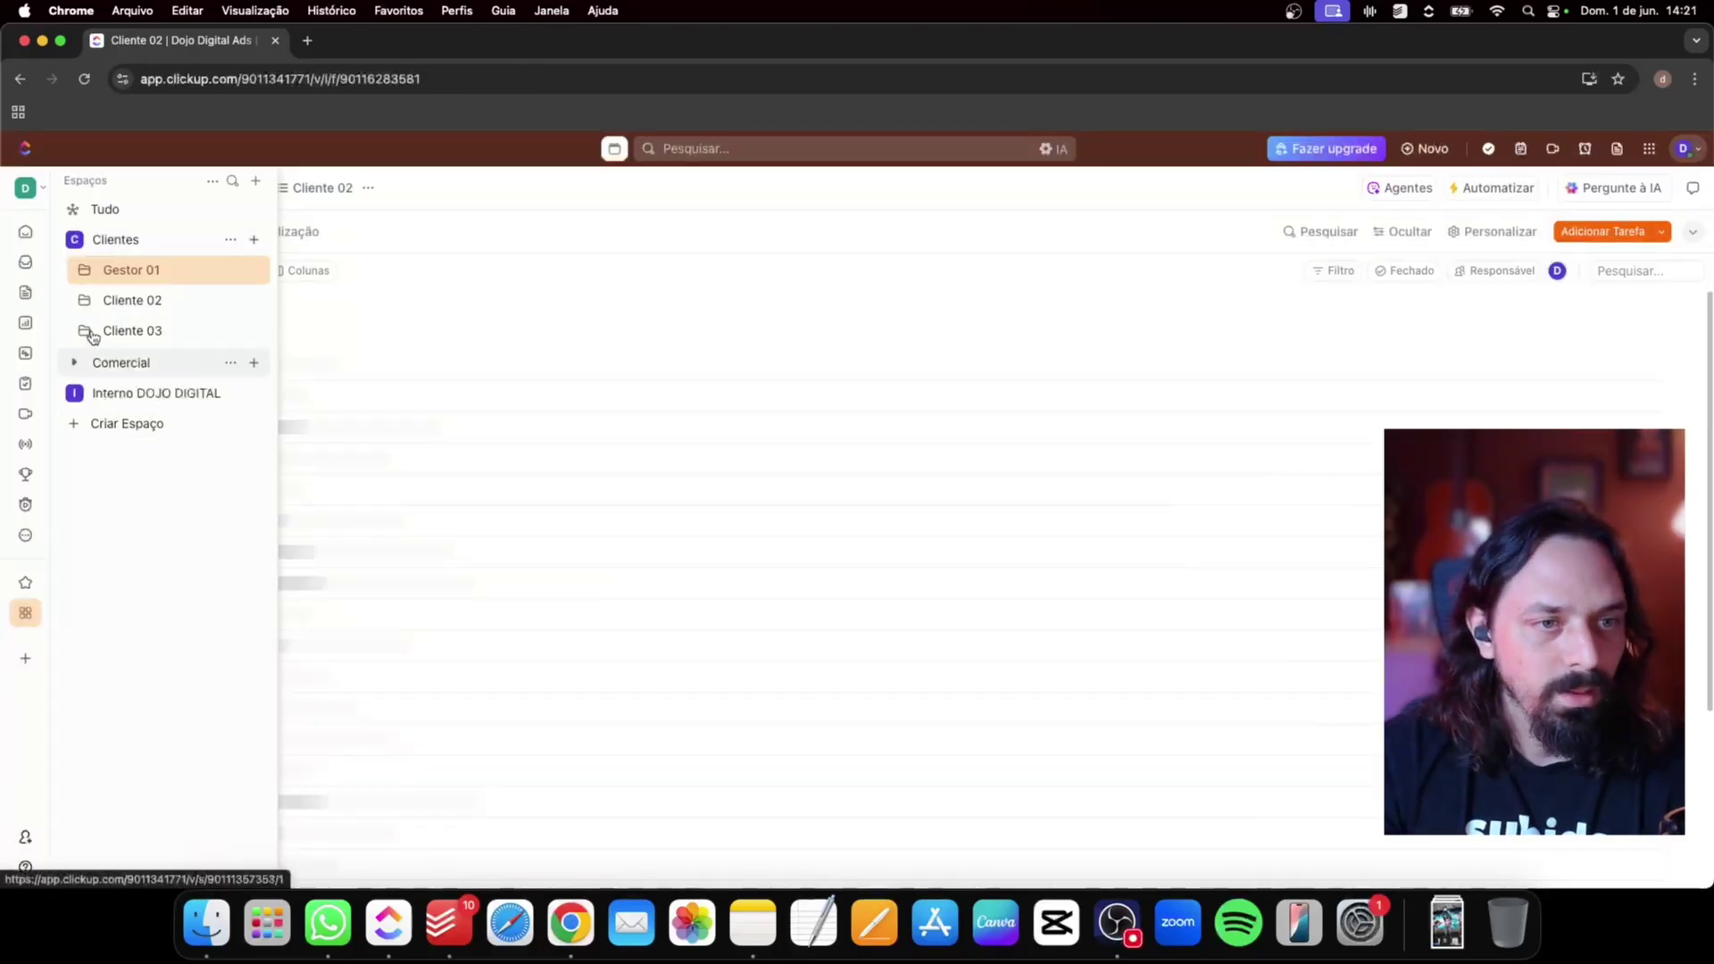
Expand the Cliente 03 folder and rename its default list to "Trafego pago"
left_click(87, 331)
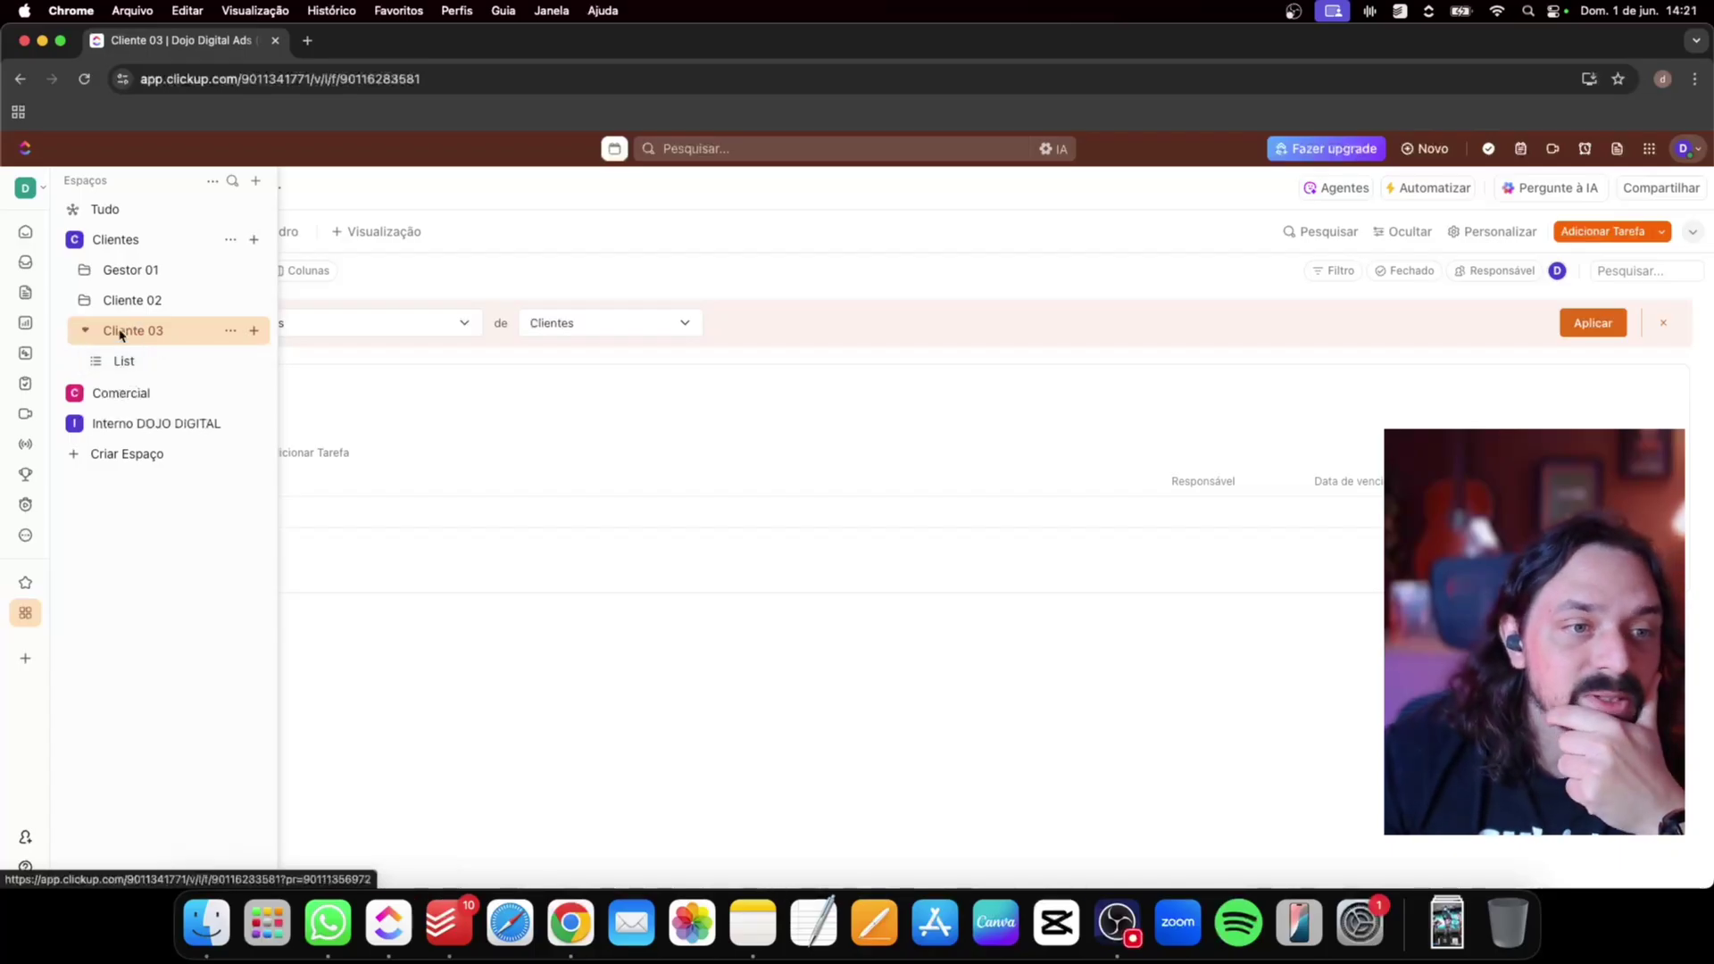
left_click(229, 361)
left_click(308, 393)
type("L")
key("BackSpace")
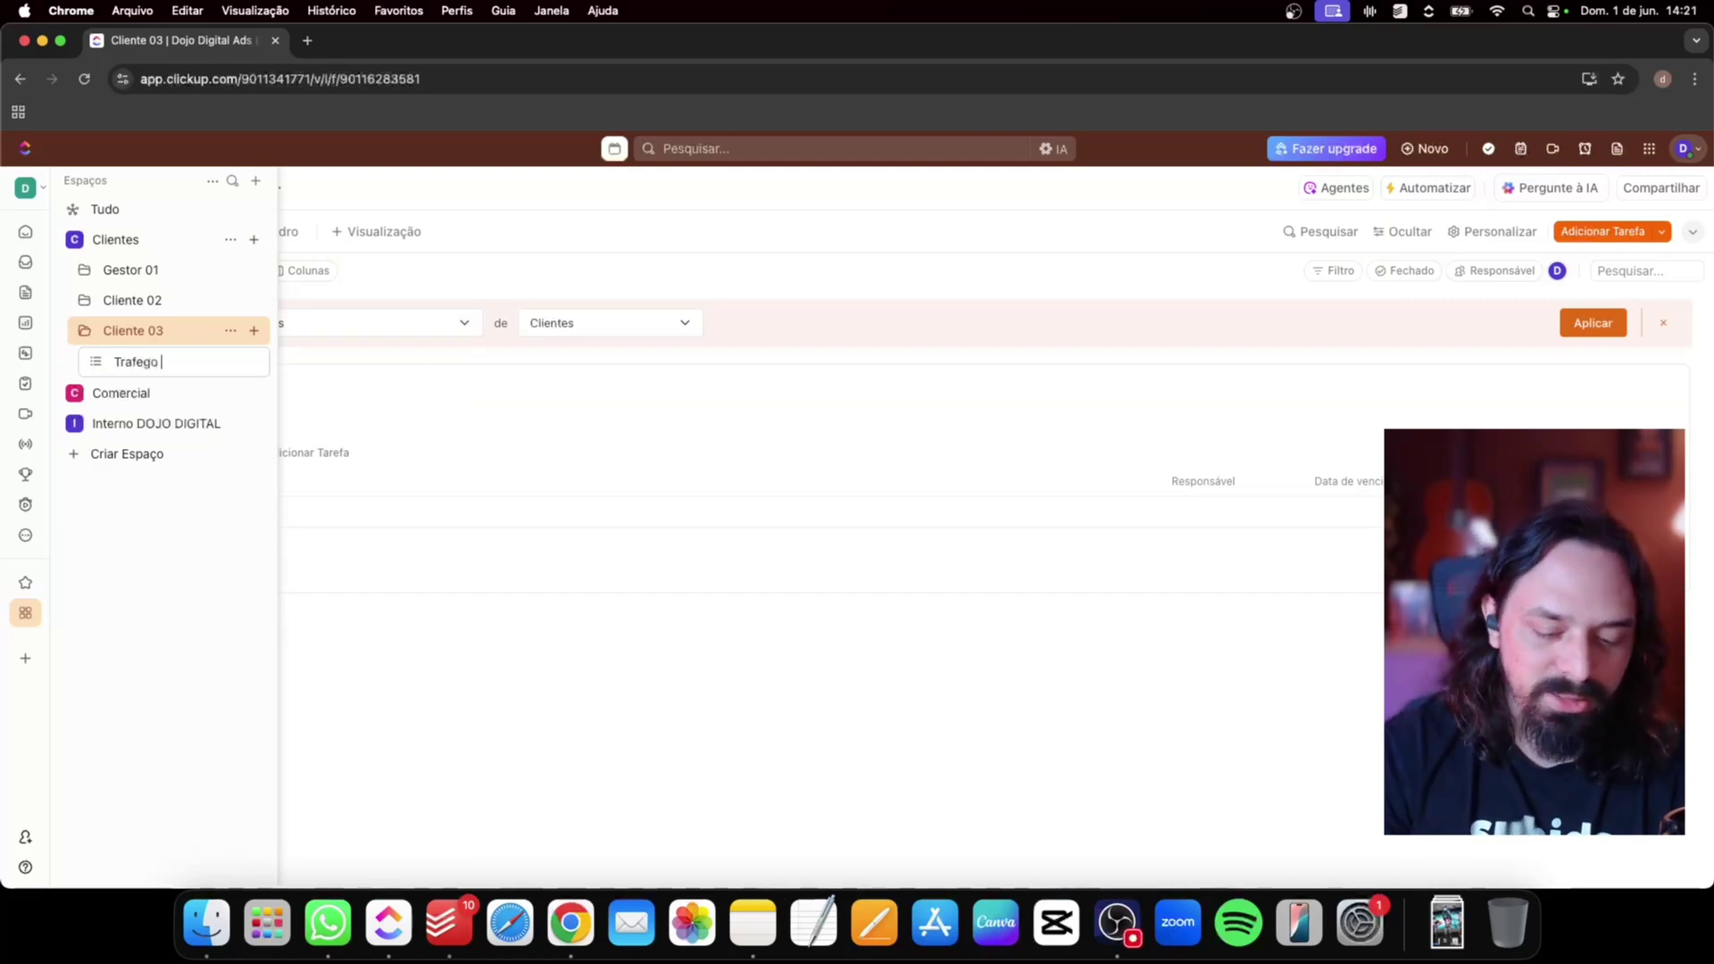
key("Return")
Create a list named "Social media" in the Cliente 03 folder
left_click(231, 330)
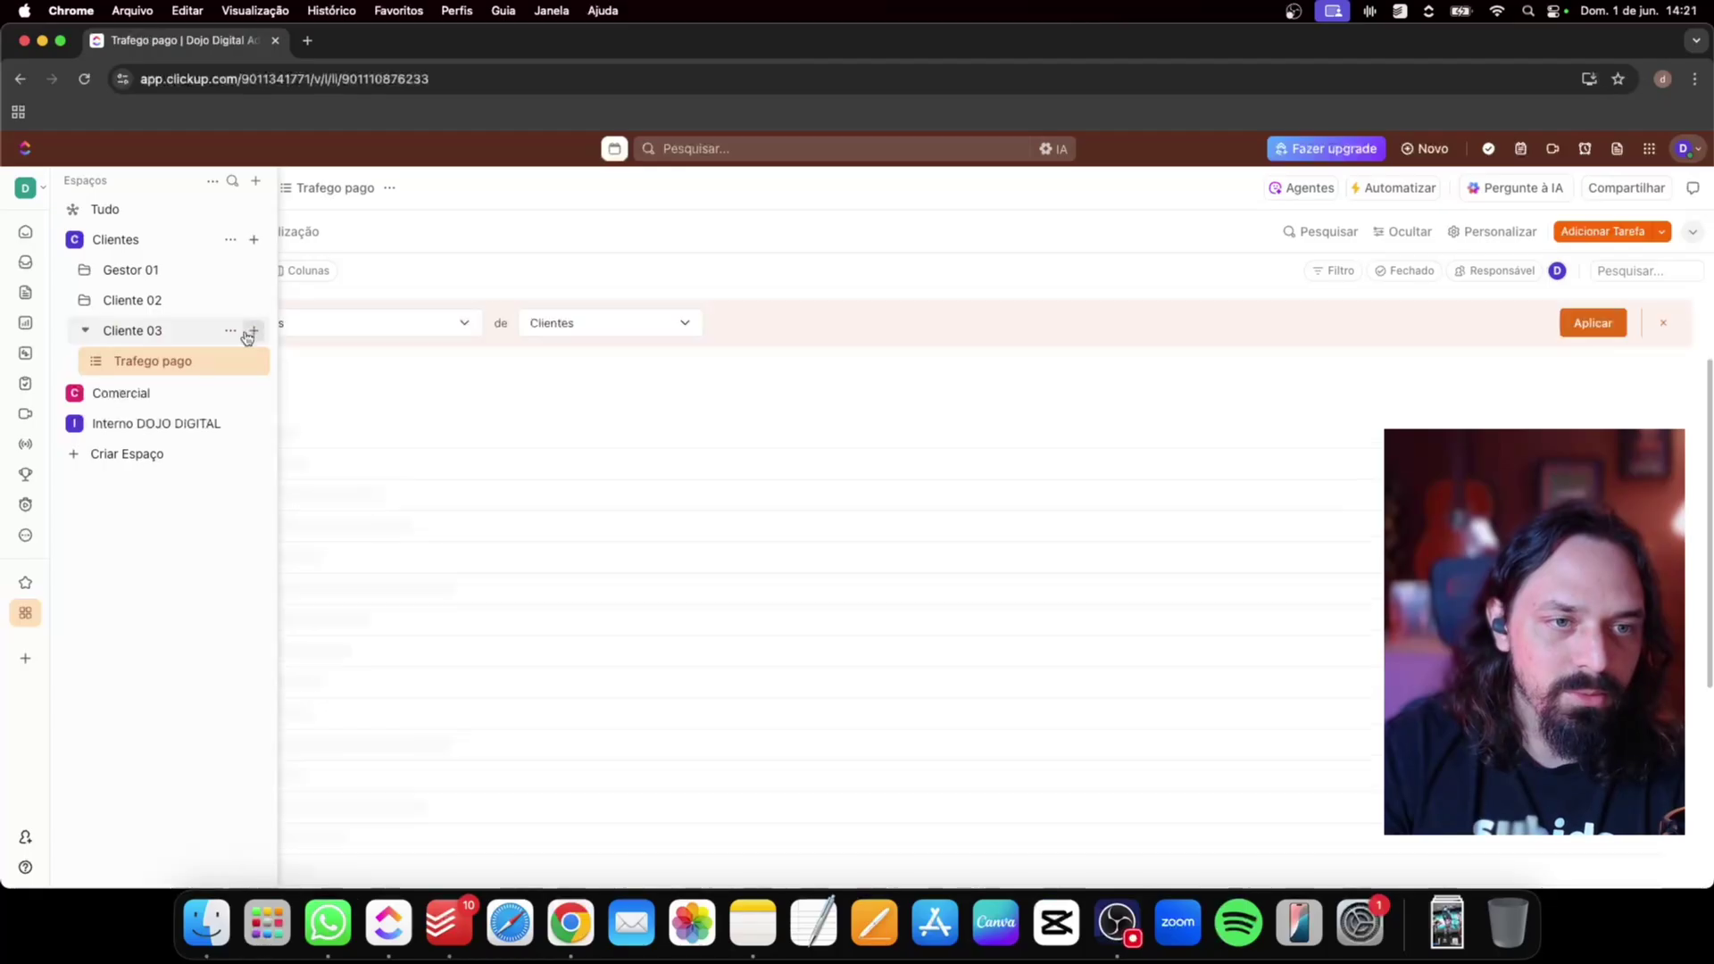
mouse_move(429, 423)
left_click(475, 438)
type("Social media")
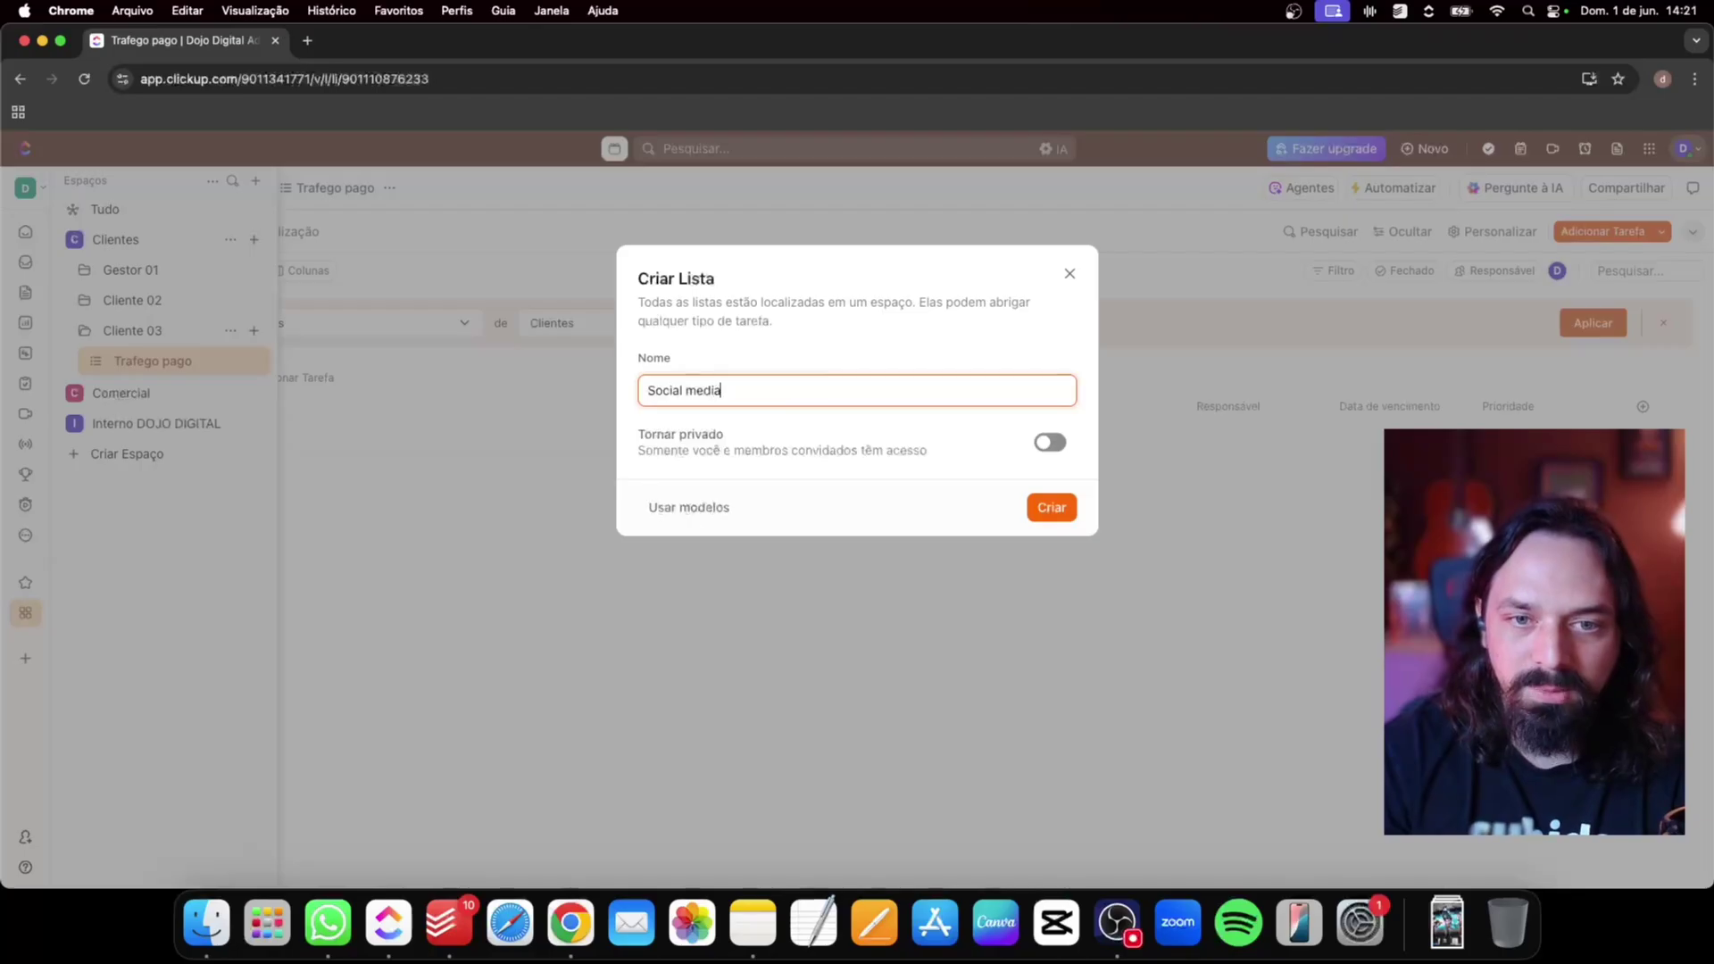
left_click(1049, 507)
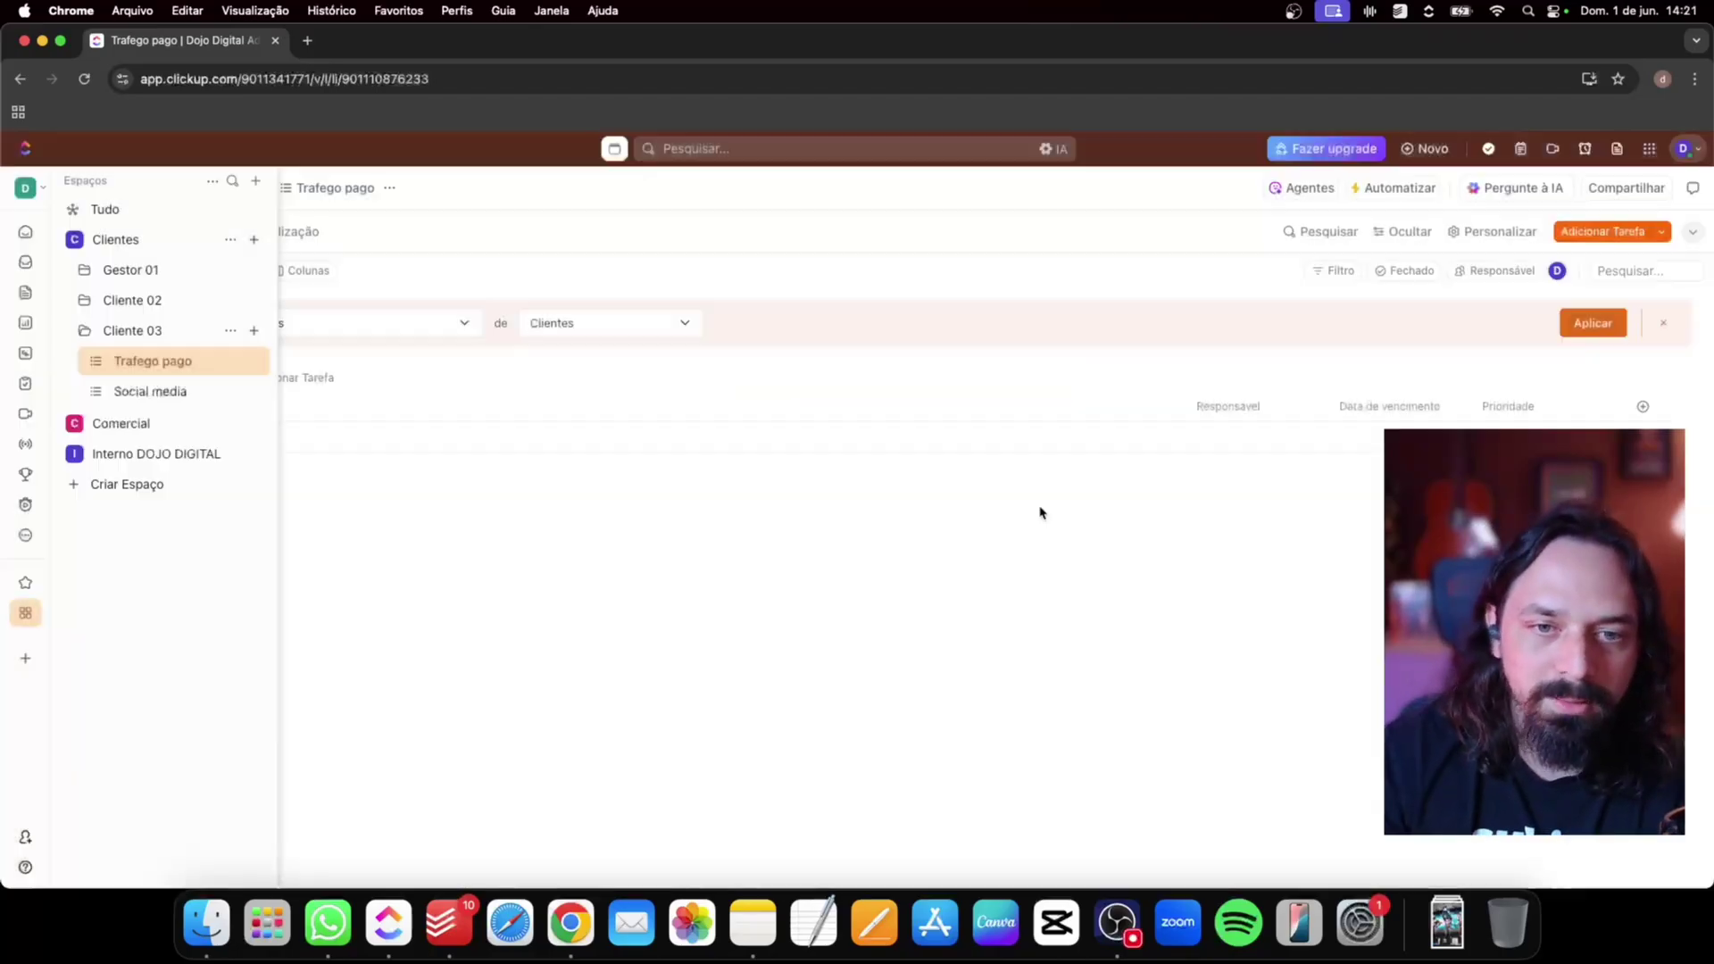
Create a list named "E-mail marketing" in the Cliente 03 folder
left_click(231, 331)
mouse_move(402, 425)
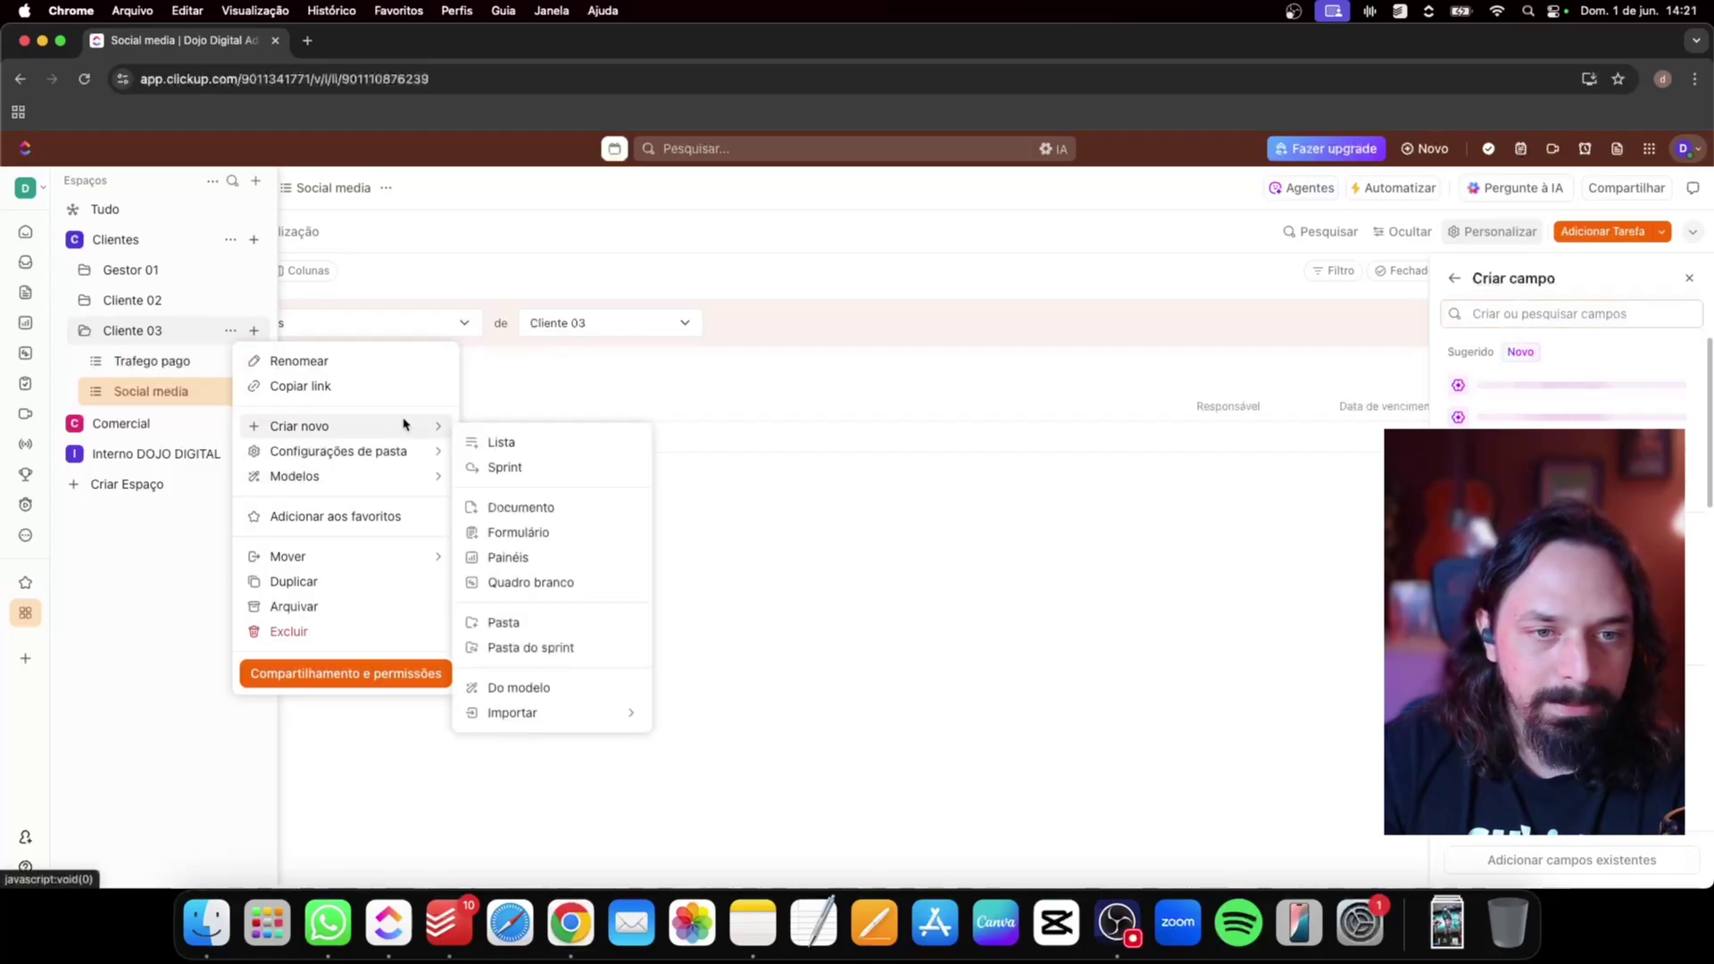
left_click(533, 446)
type("E-mail marketing")
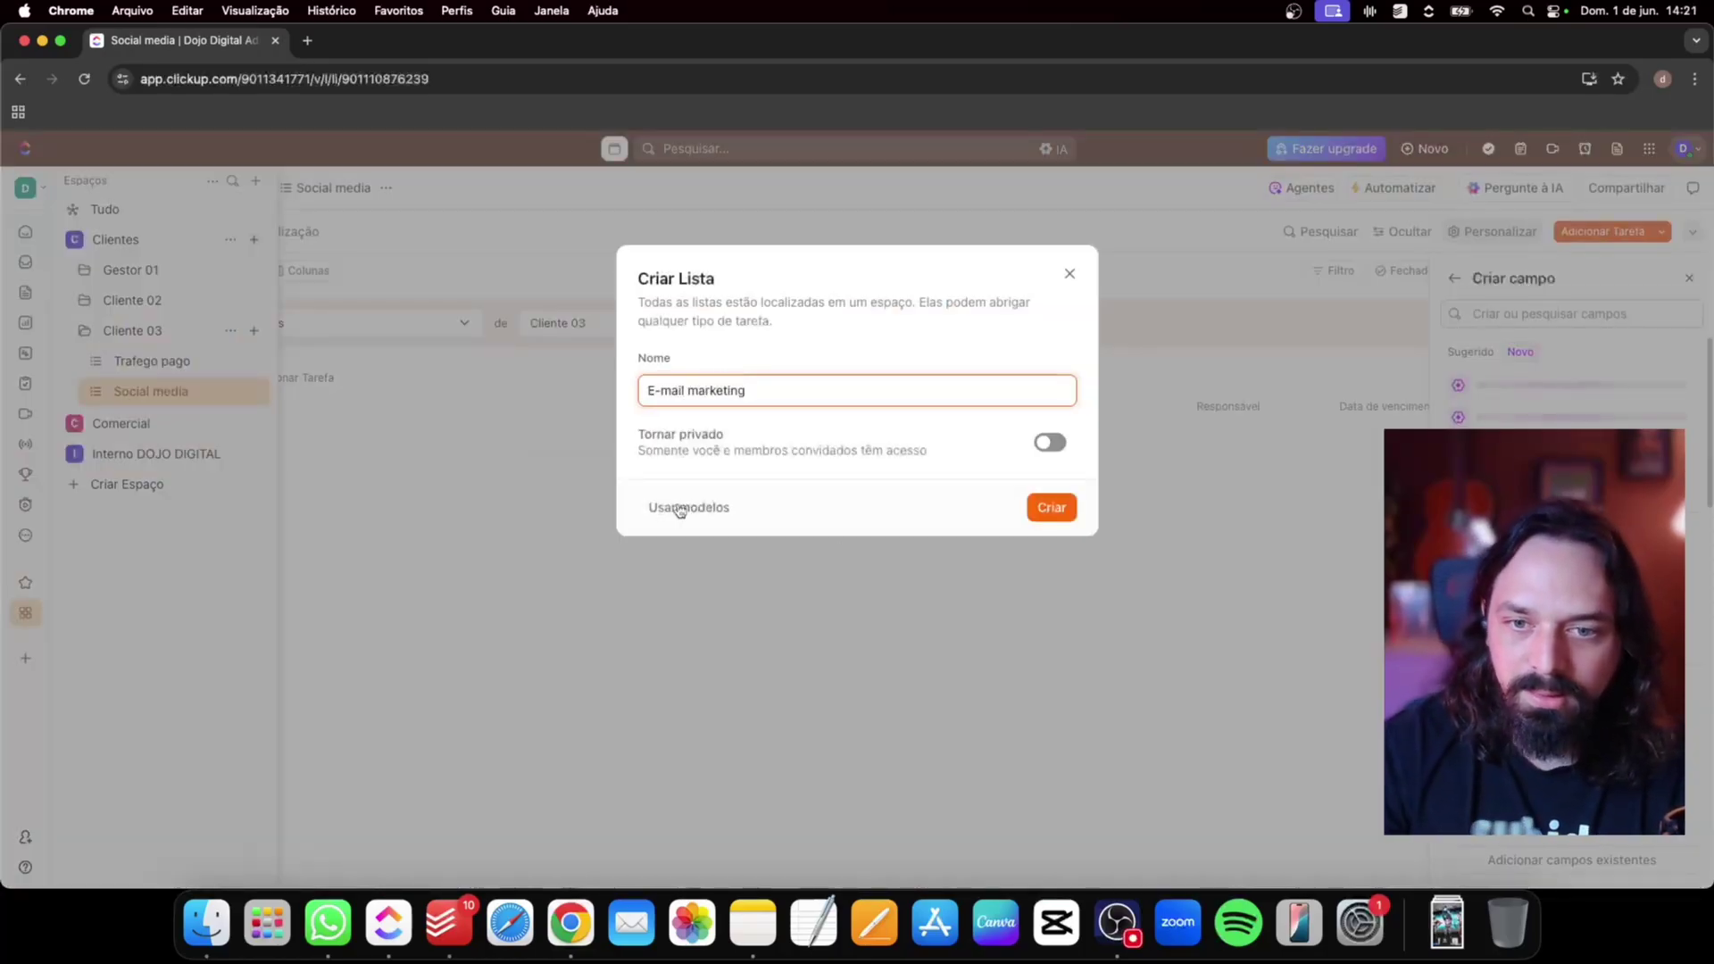
left_click(1065, 507)
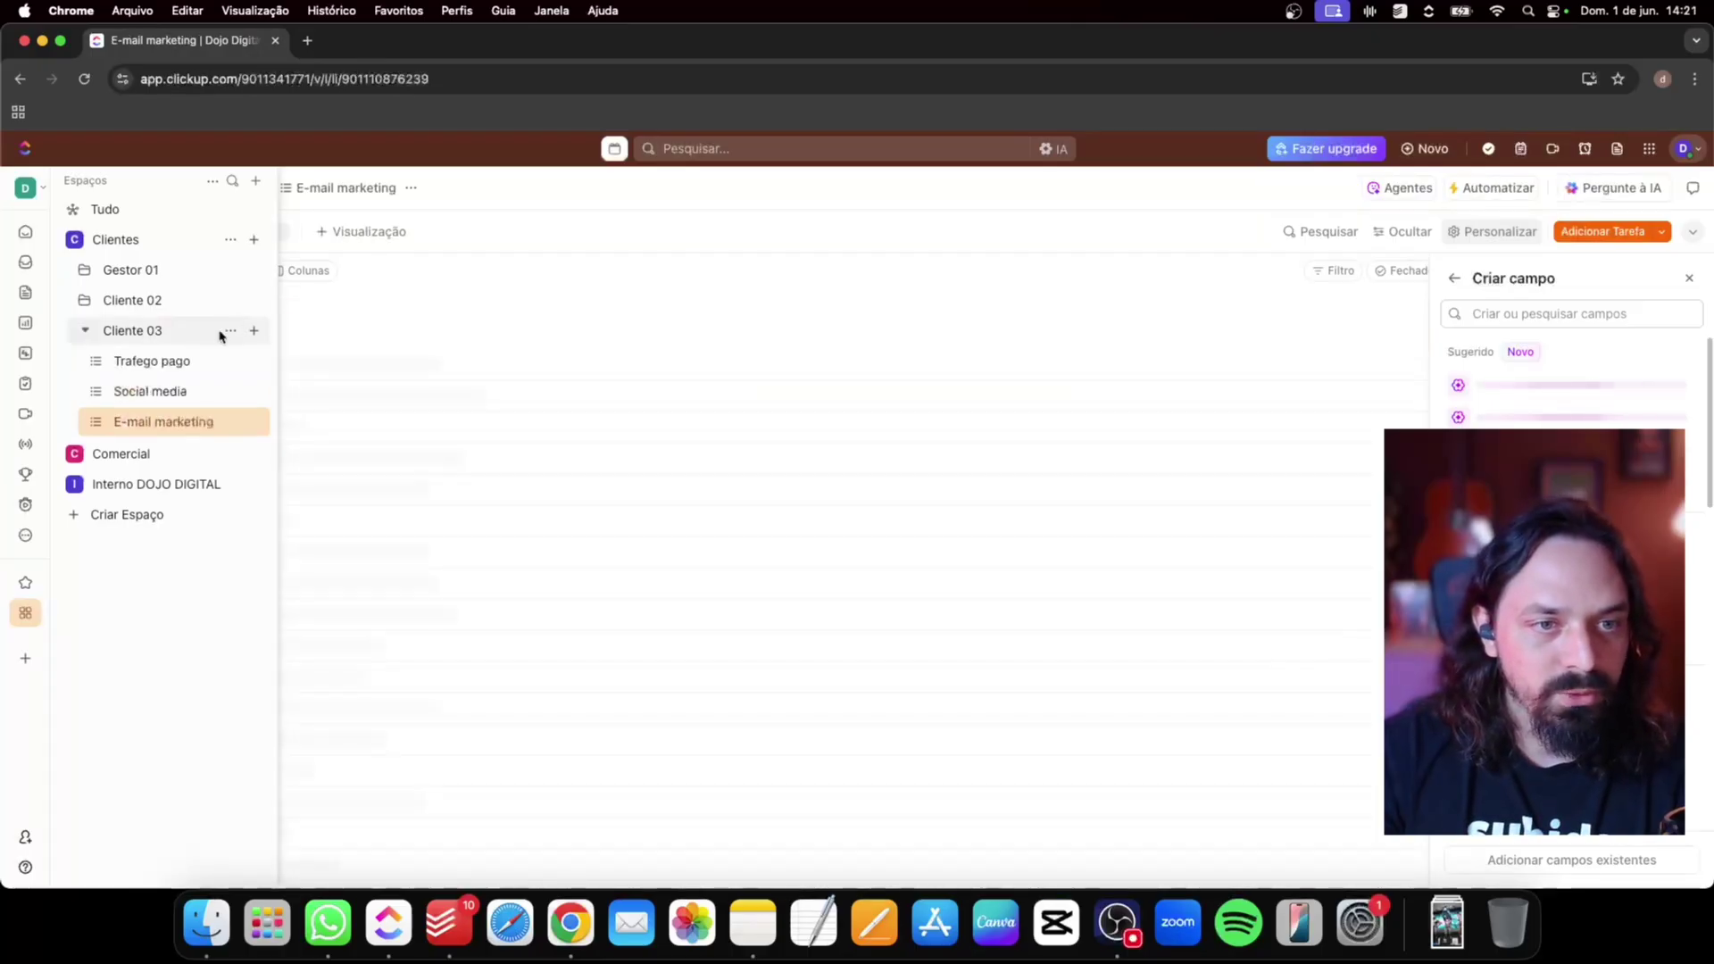
Create a list named "Tarefas recorrentes cliente 03" in the Cliente 03 folder
left_click(230, 330)
mouse_move(380, 436)
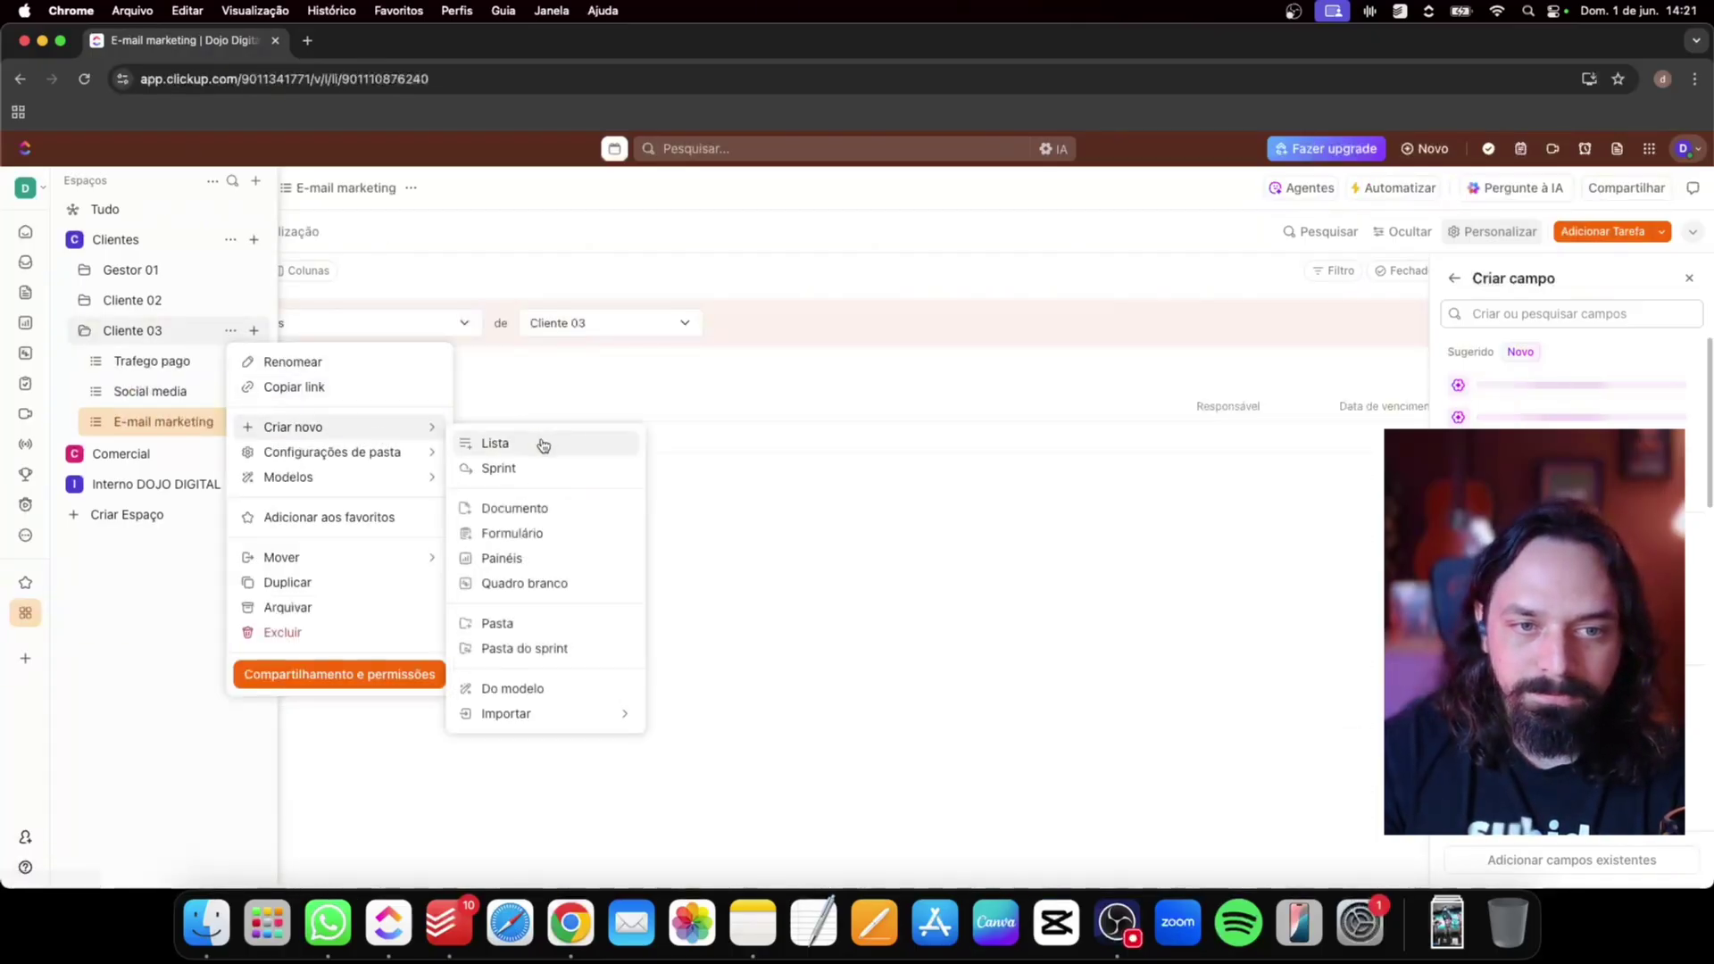
left_click(539, 445)
type("Tarefas")
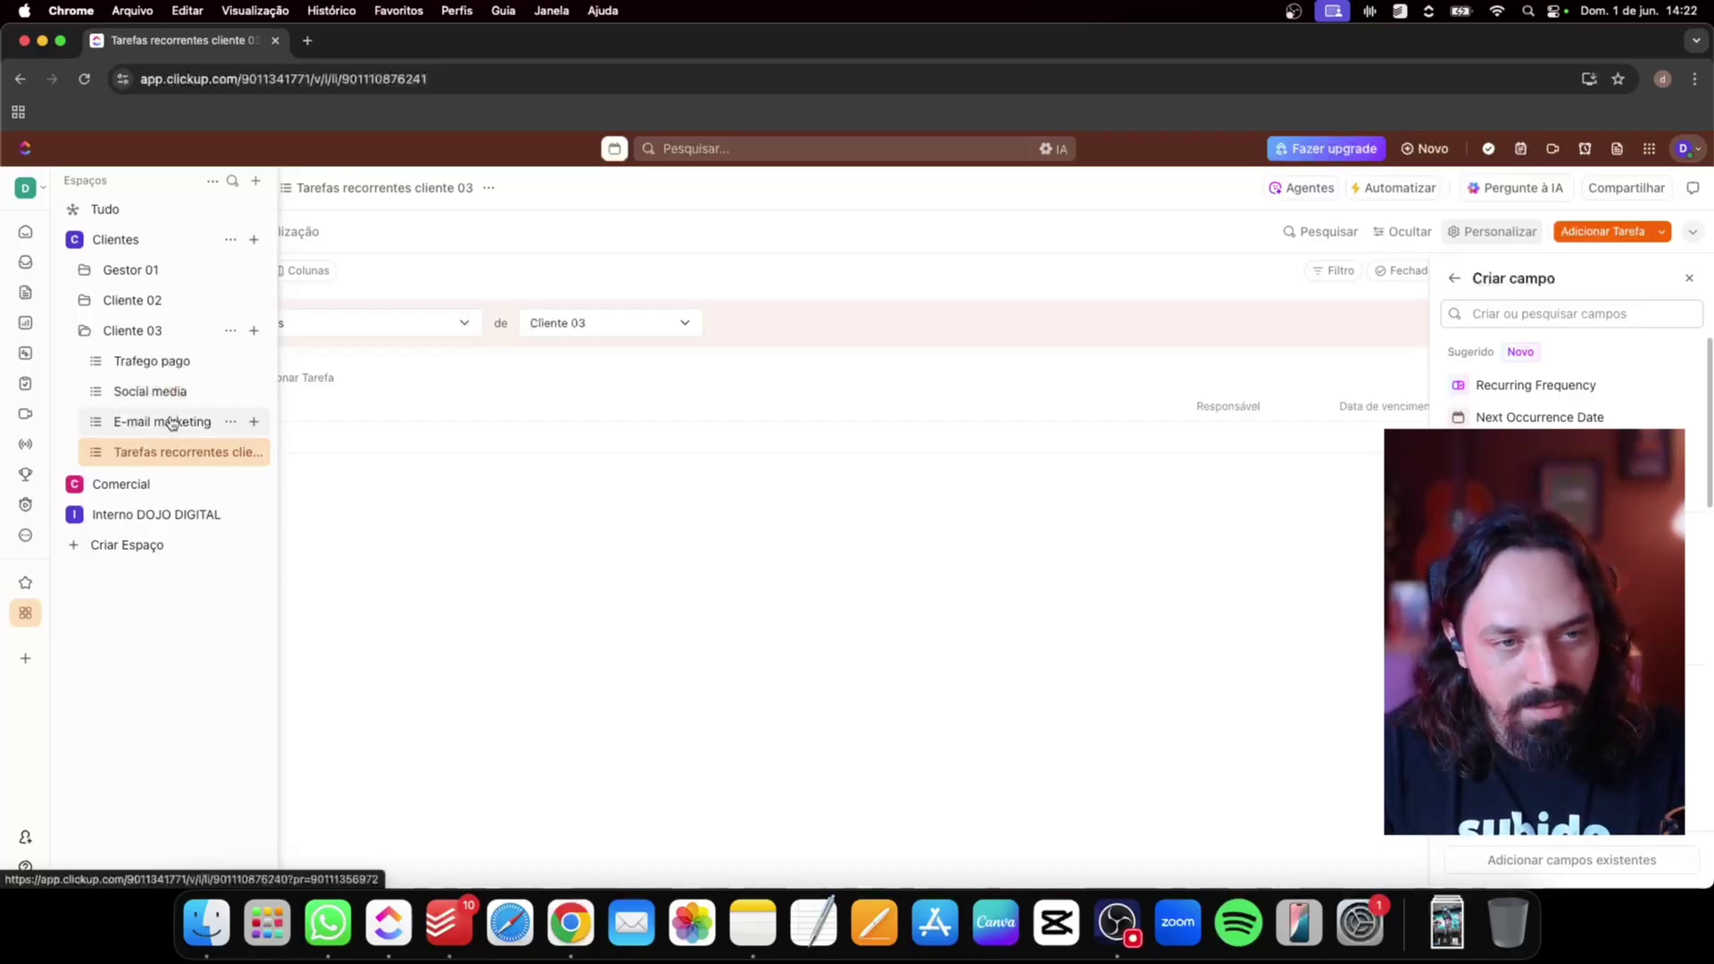
Add the tasks "Meta ads - cliente x", "Google ADs" and "LinkedIn Ads" to Cliente 03's Trafego pago list
left_click(147, 361)
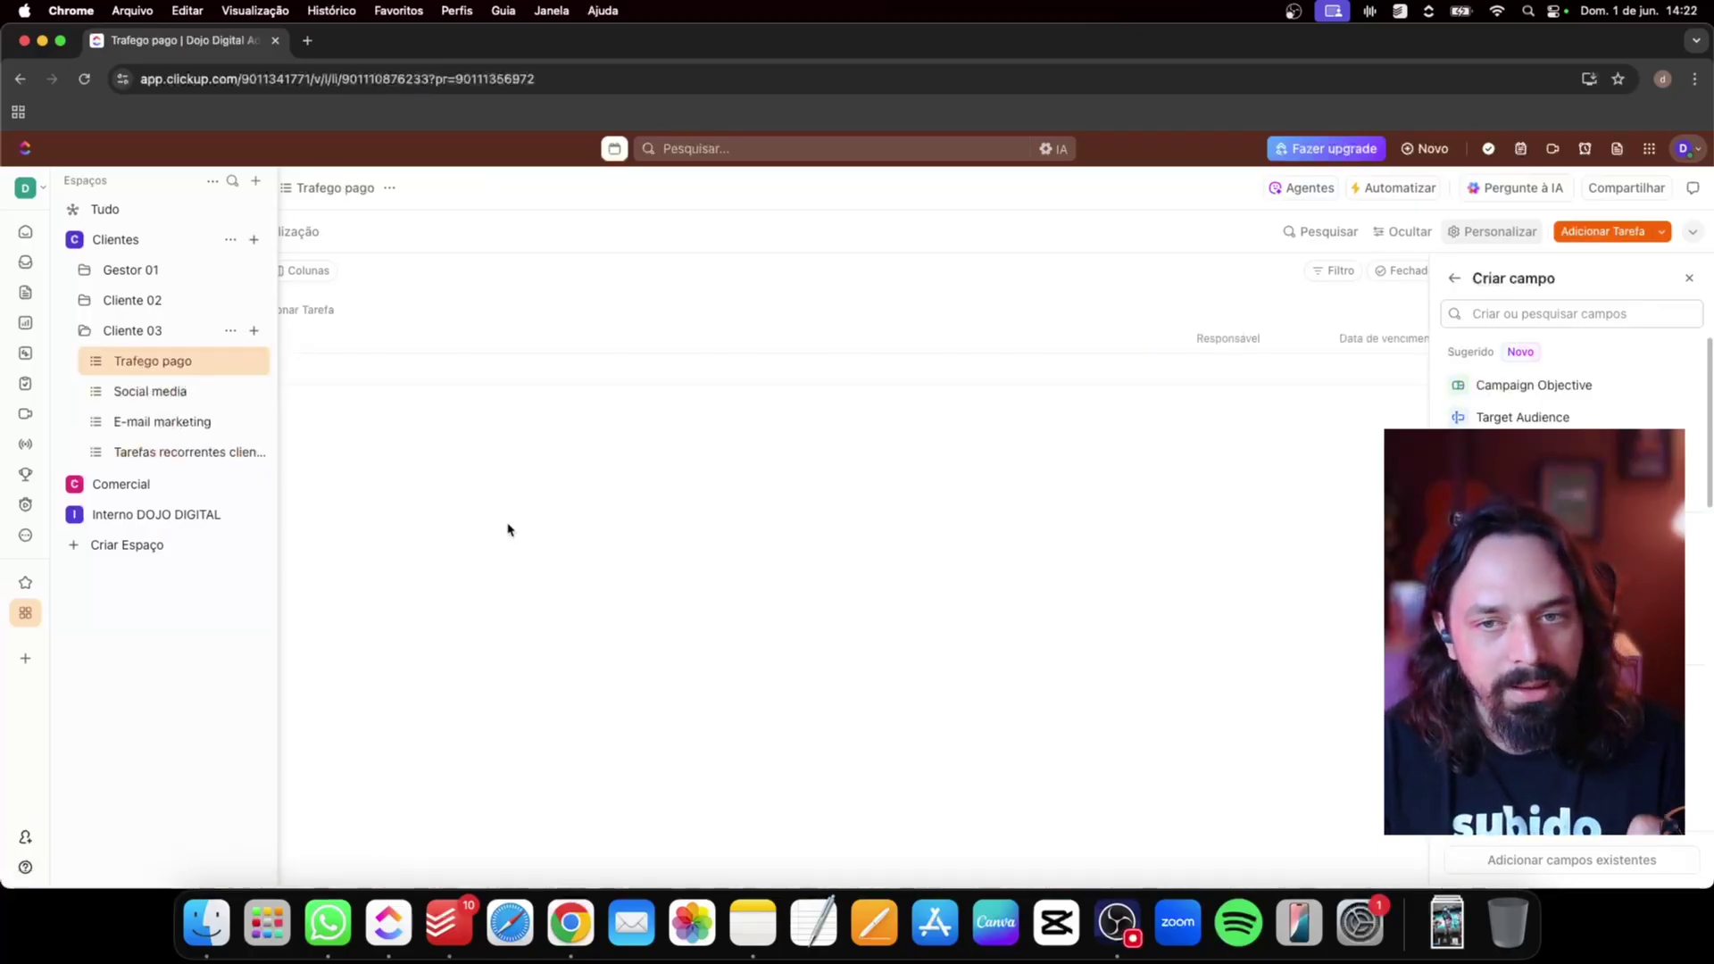
left_click(182, 371)
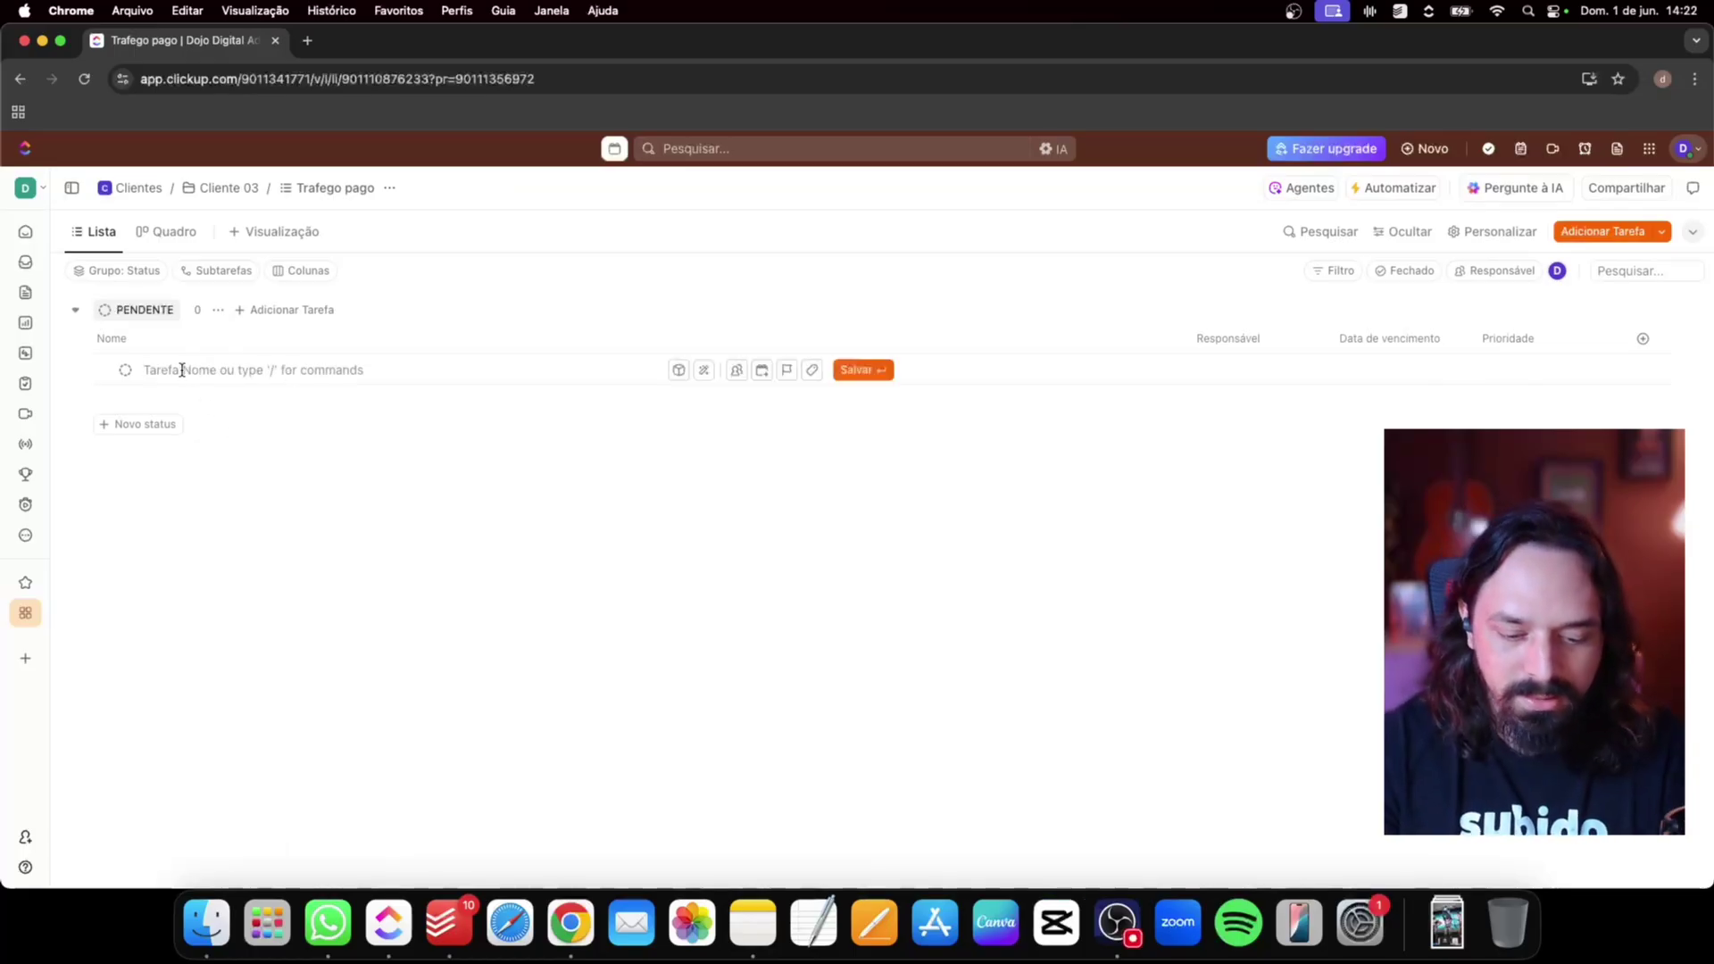
type("Meta ads - cliente x")
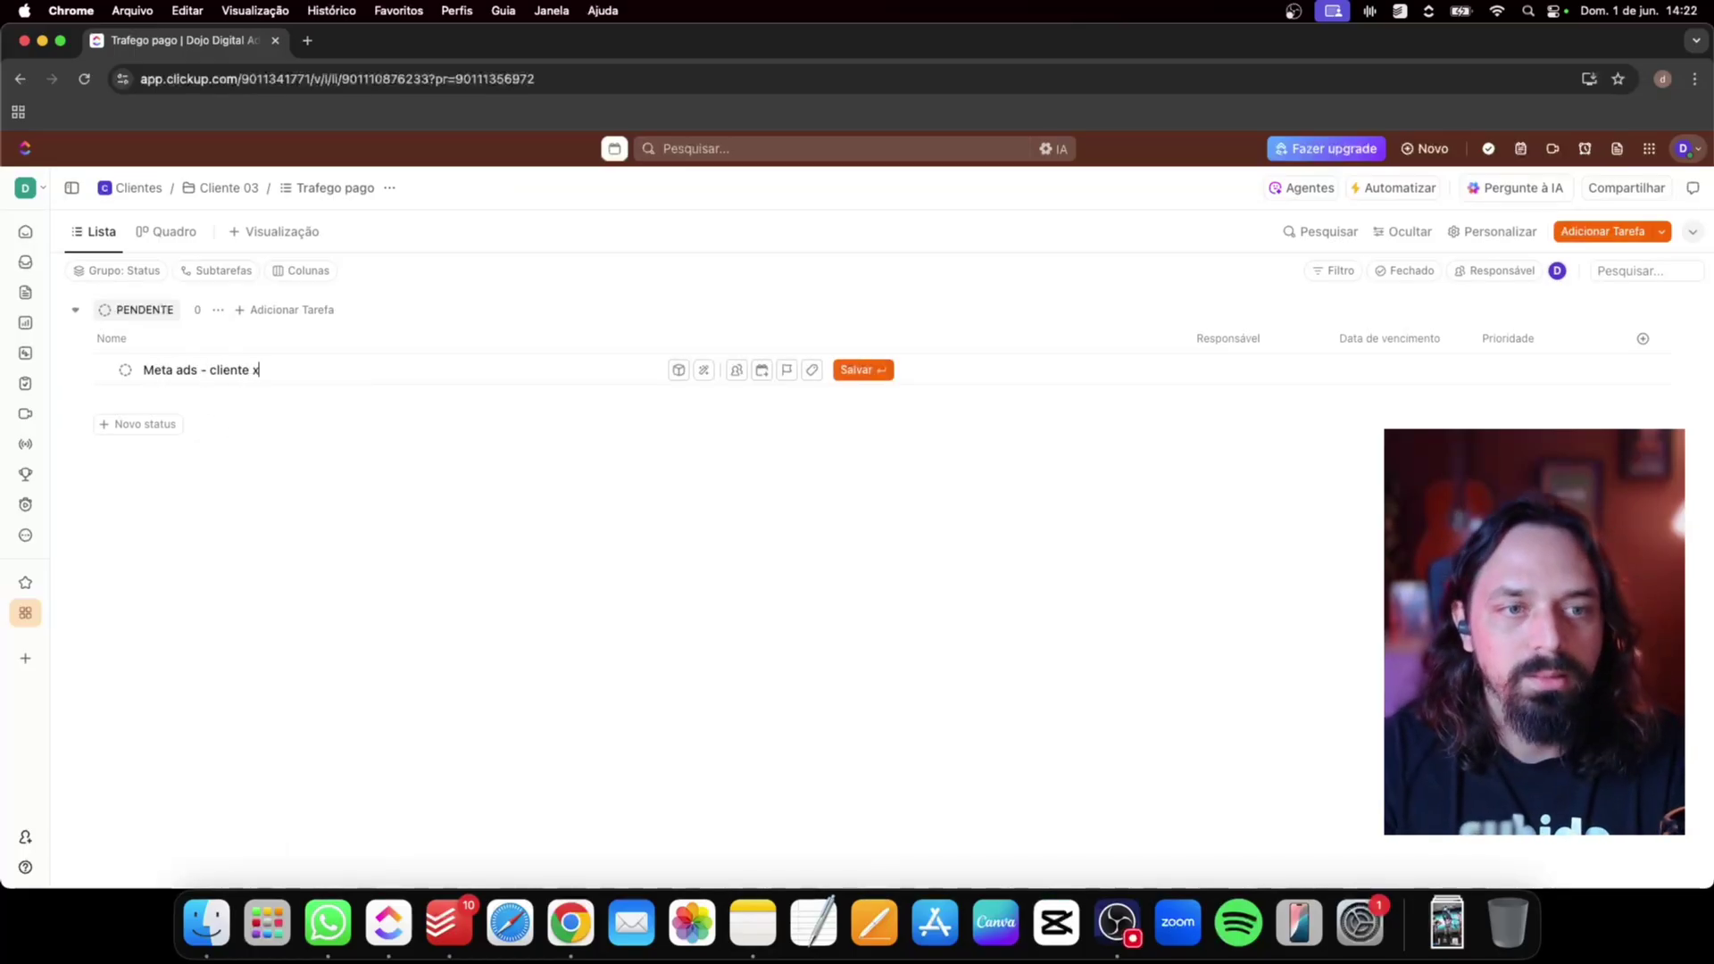
key("Return")
type("Google ADs")
key("Return")
type("L")
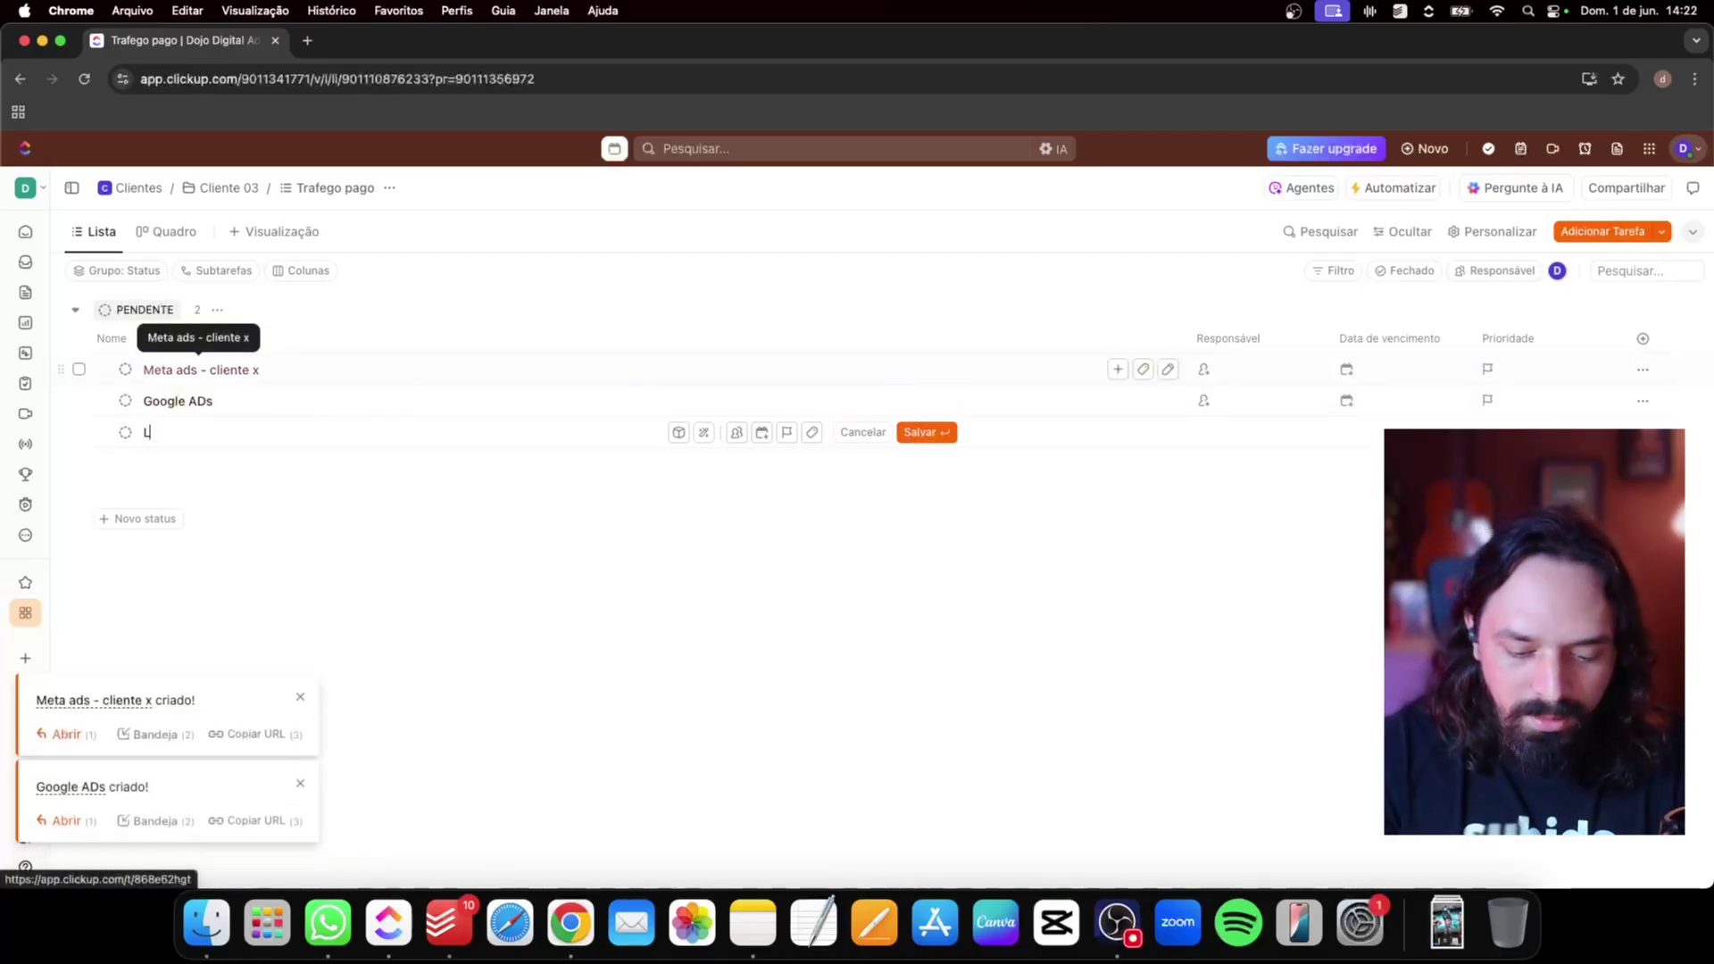
type("inkedIn Ads")
key("Return")
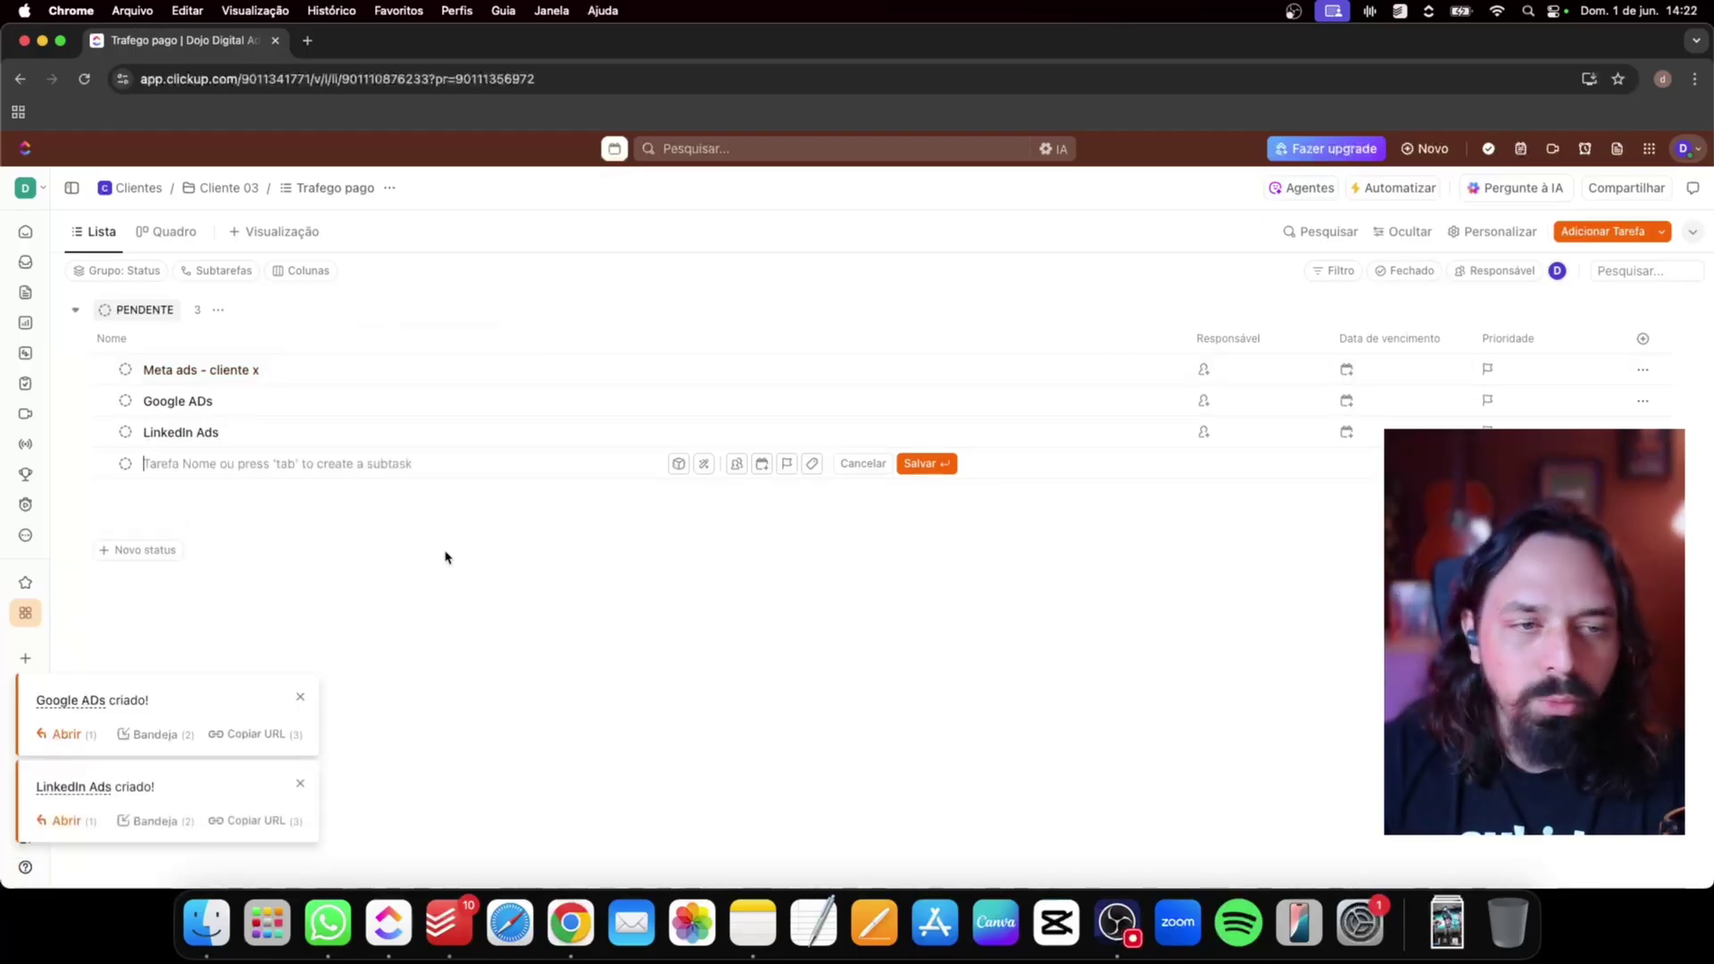
mouse_move(26, 614)
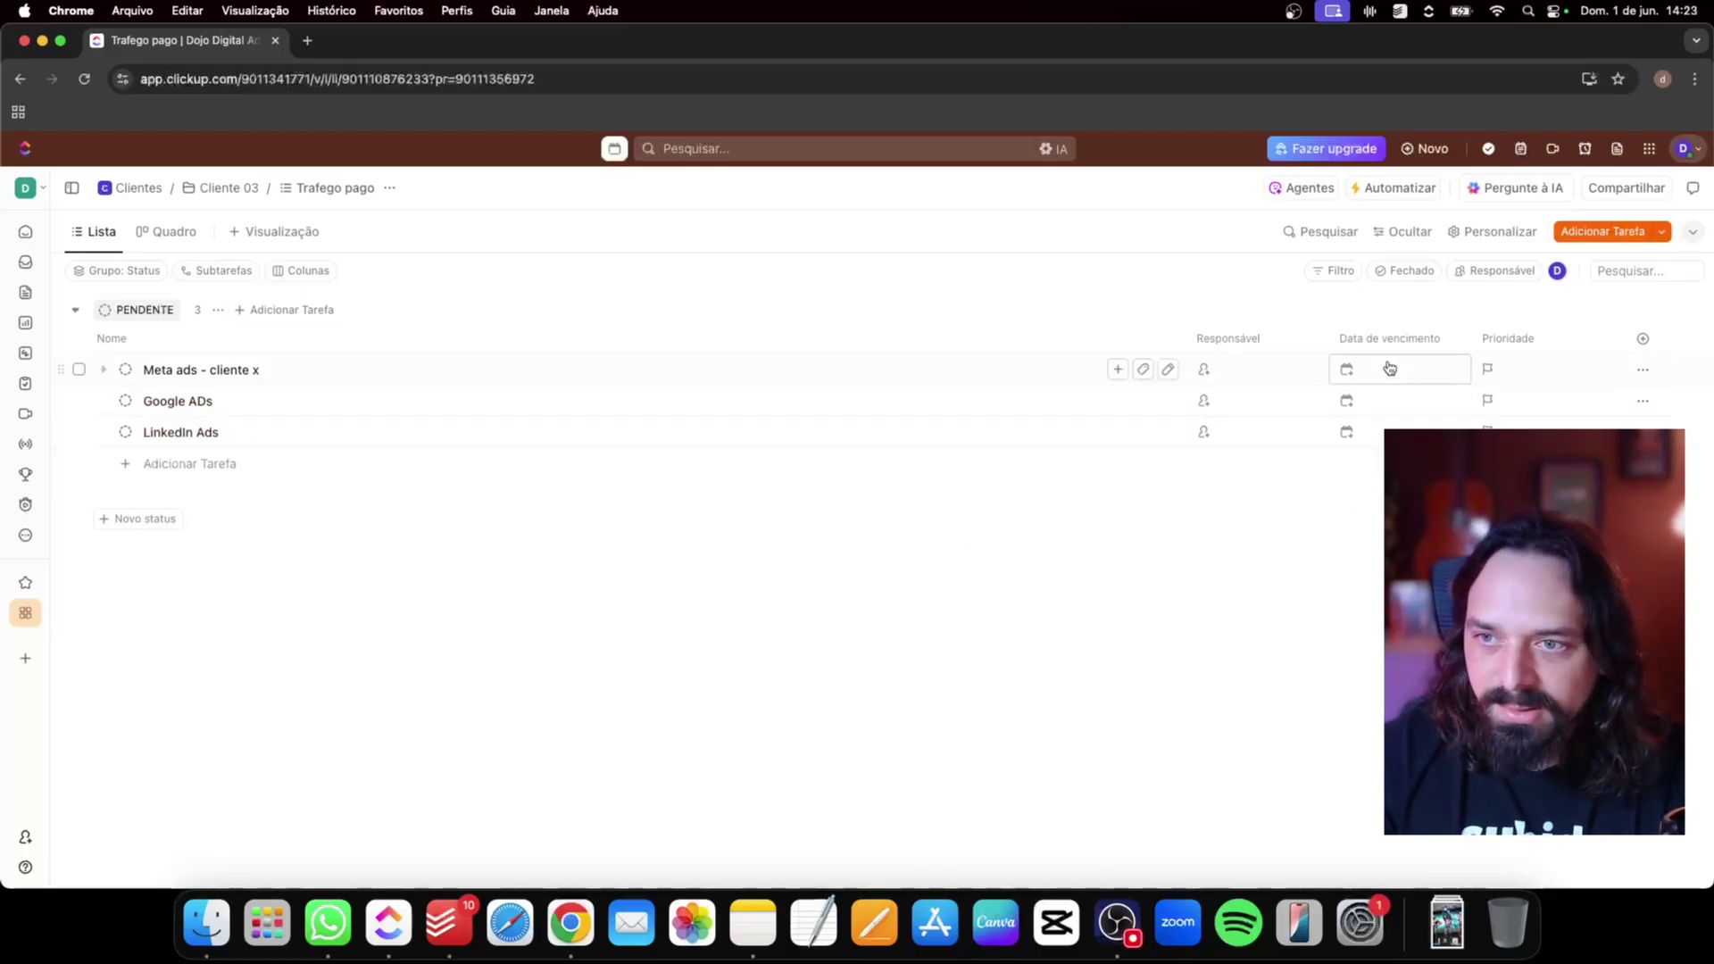
left_click(1336, 271)
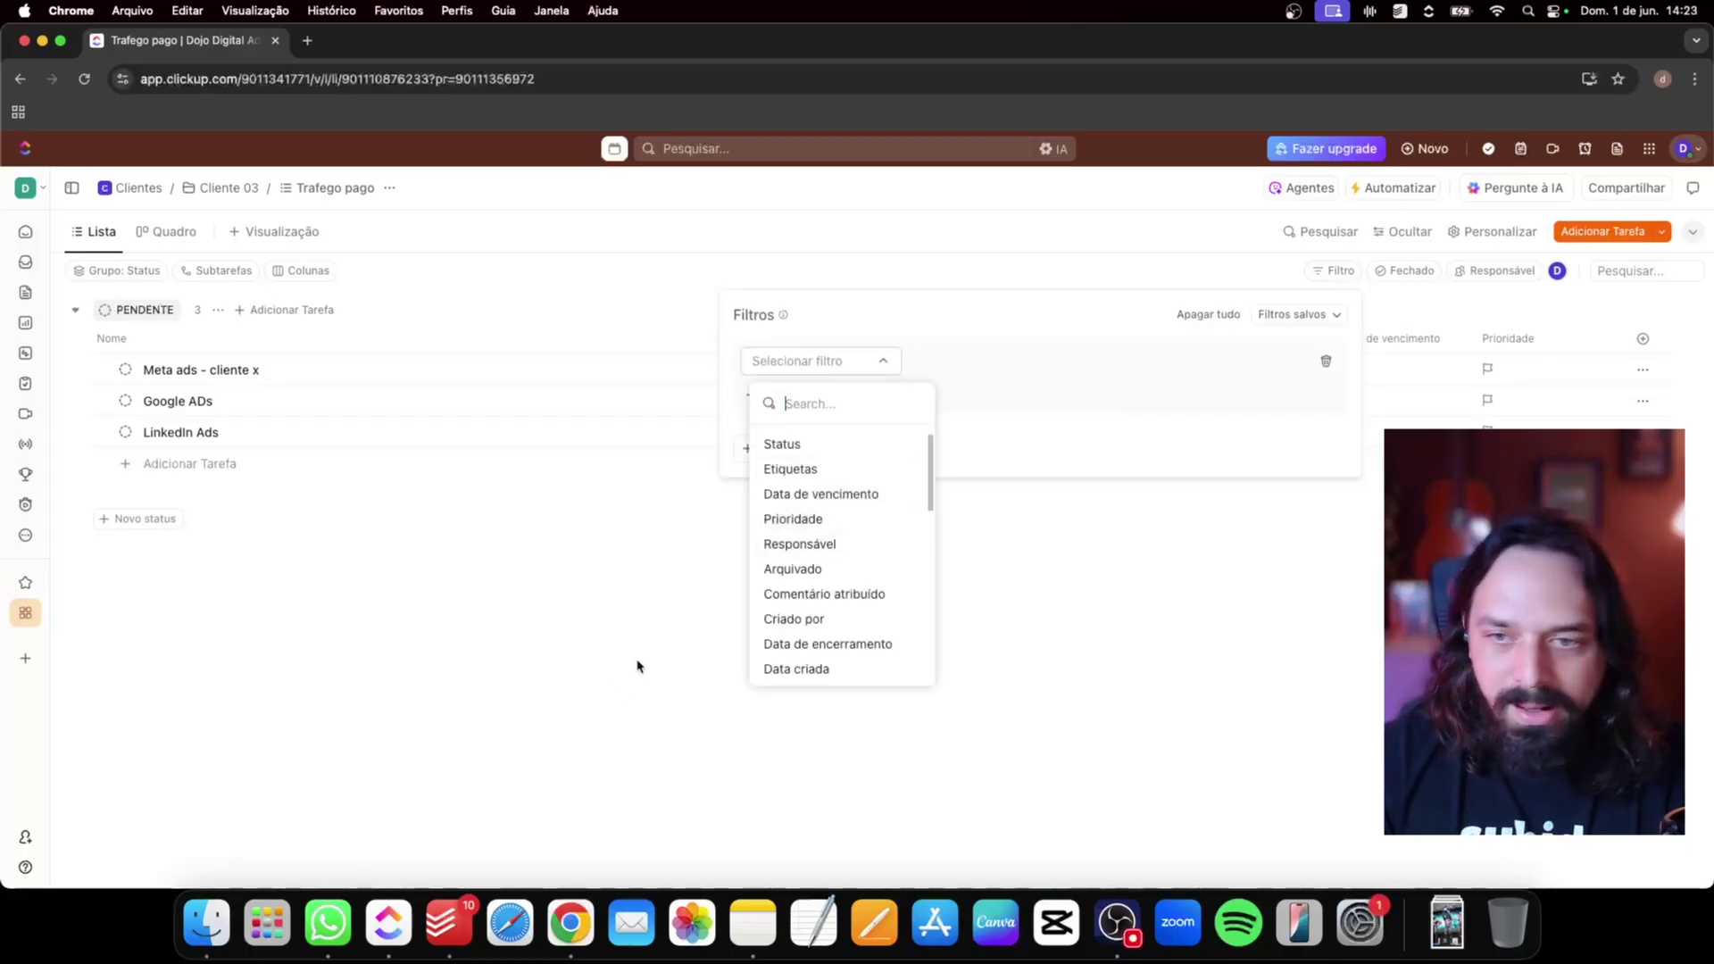
left_click(612, 750)
left_click(930, 491)
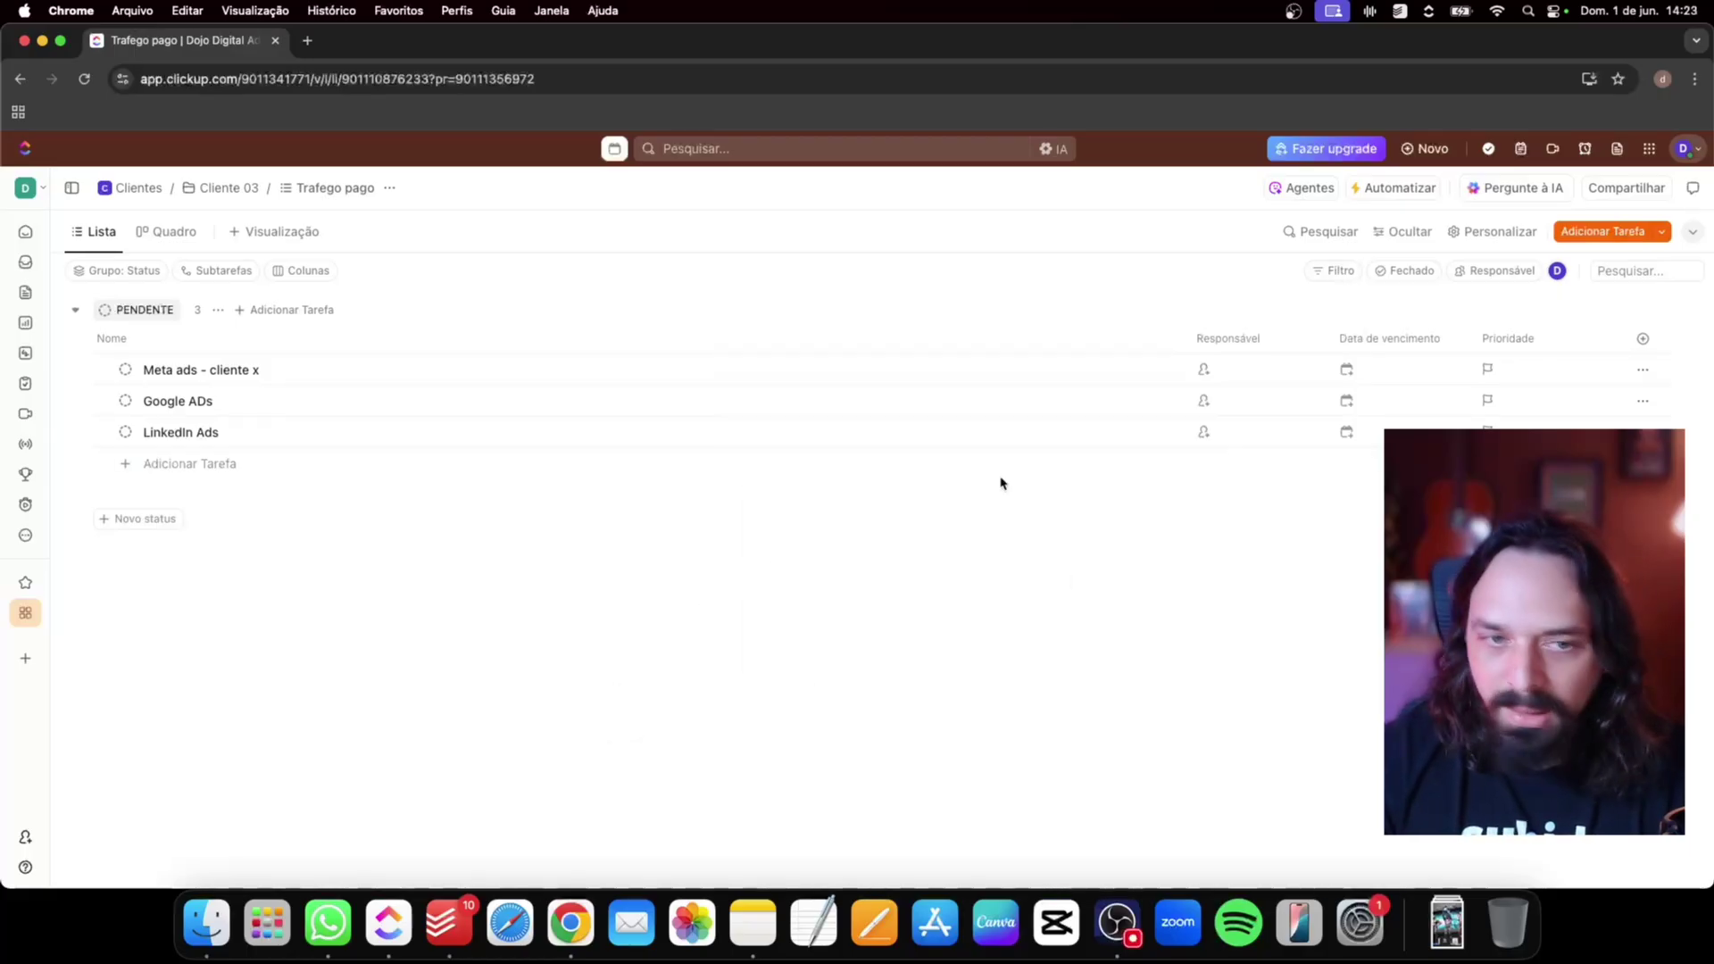
Set the priority of "Meta ads - cliente x" and "Google ADs" to Urgente and of "LinkedIn Ads" to Normal
left_click(1489, 371)
left_click(1502, 412)
left_click(1496, 404)
left_click(1498, 449)
left_click(1496, 436)
left_click(1482, 532)
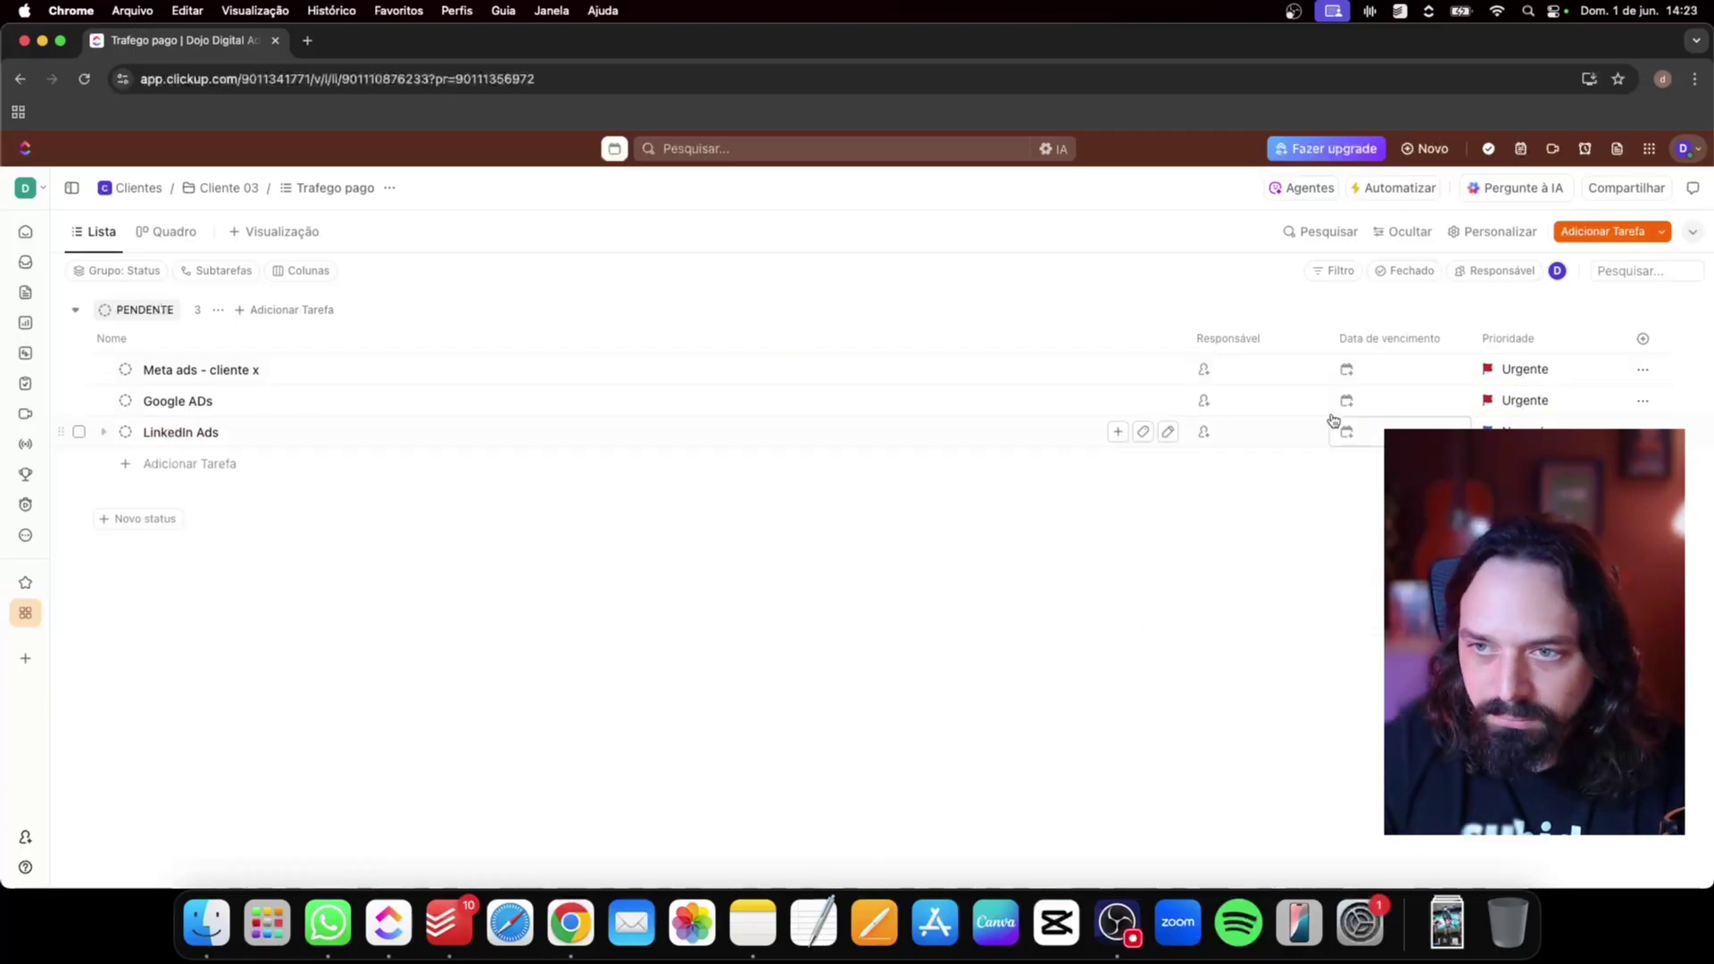
Filter the Trafego pago list to tasks whose priority is Urgente, and remove the filter again
left_click(1346, 271)
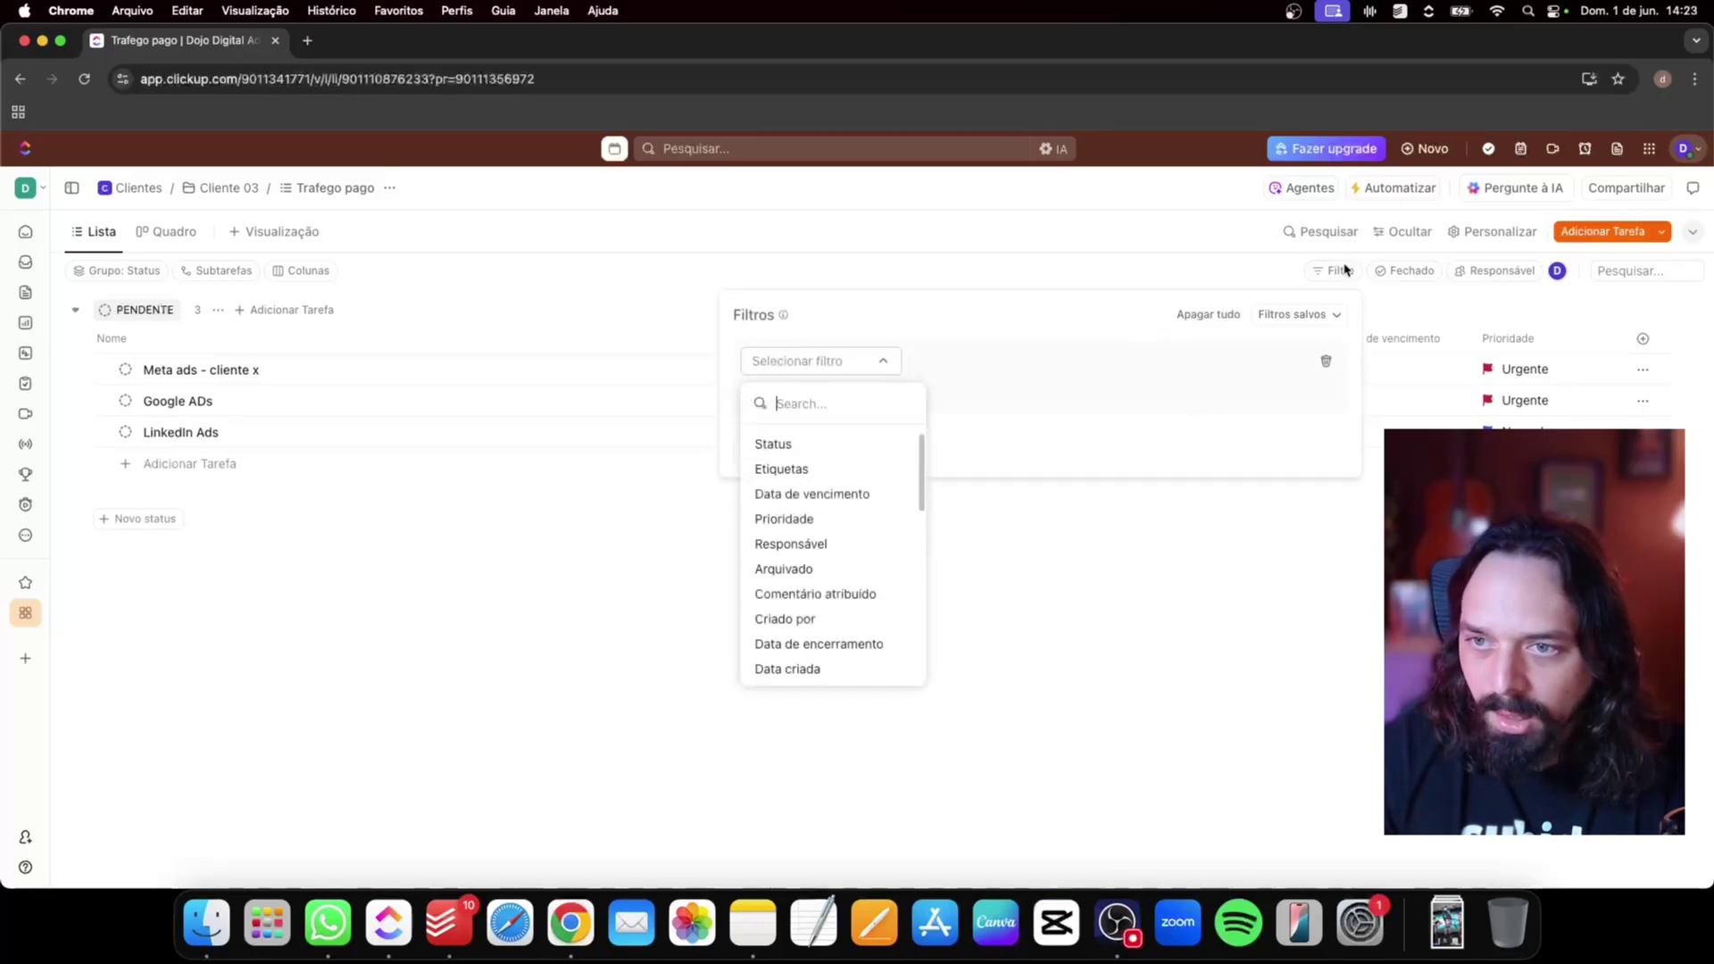
left_click(834, 518)
left_click(1036, 361)
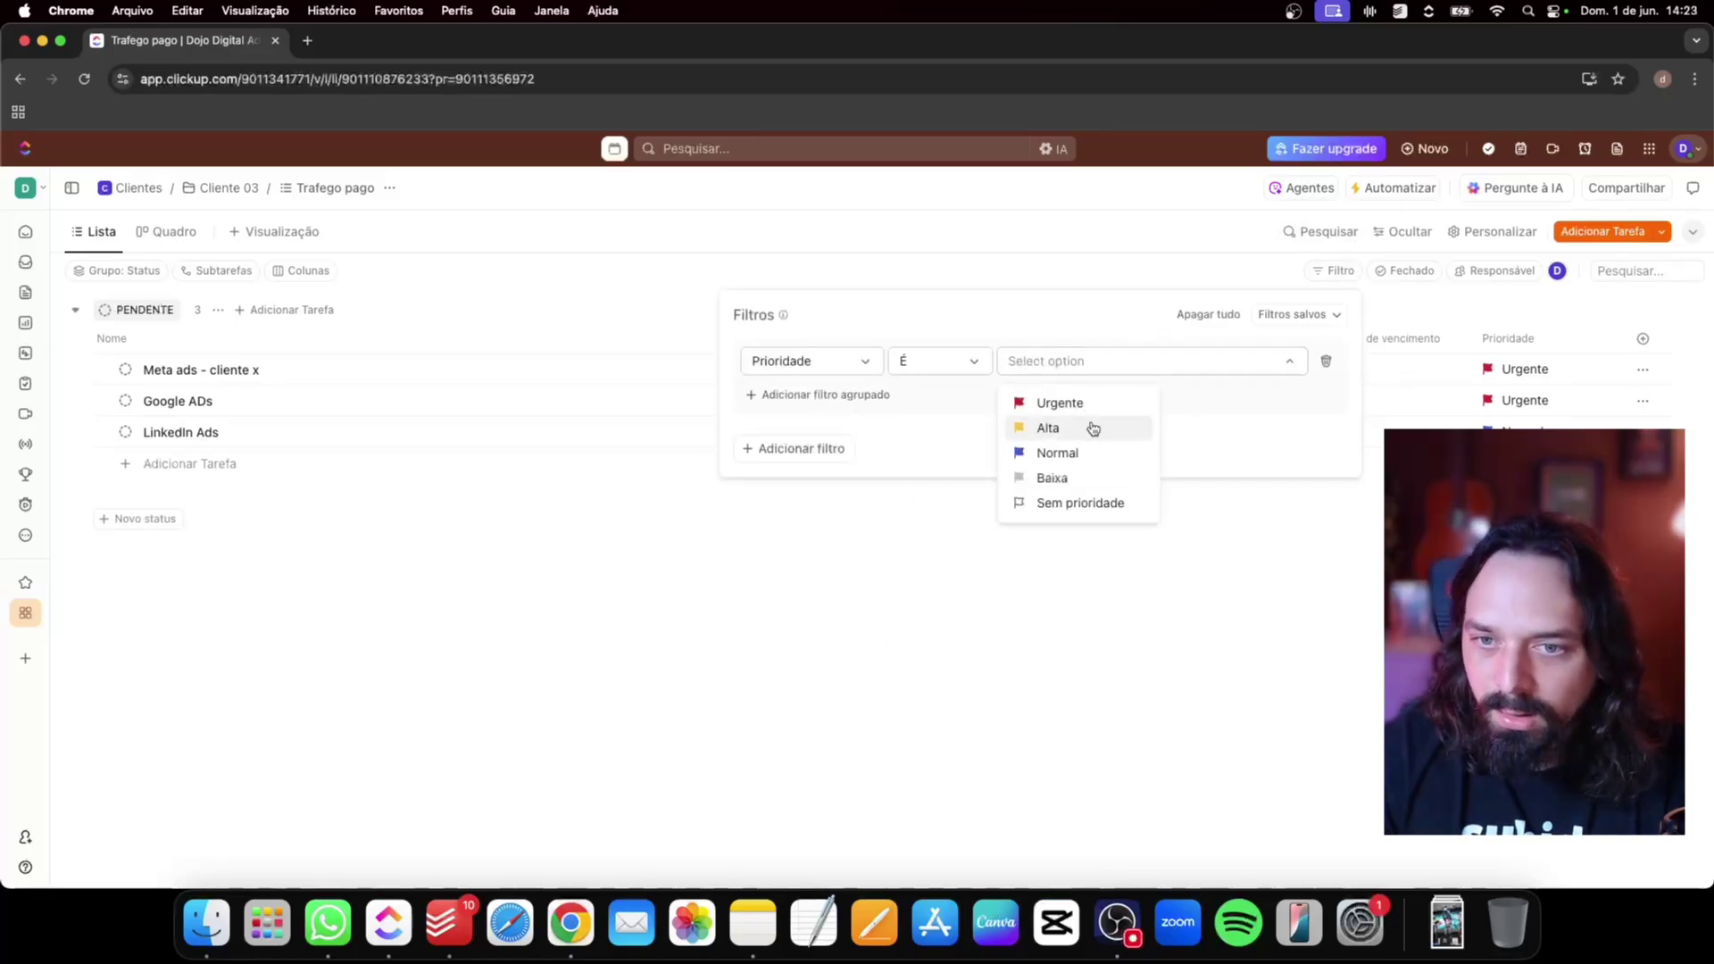
left_click(1046, 400)
left_click(906, 617)
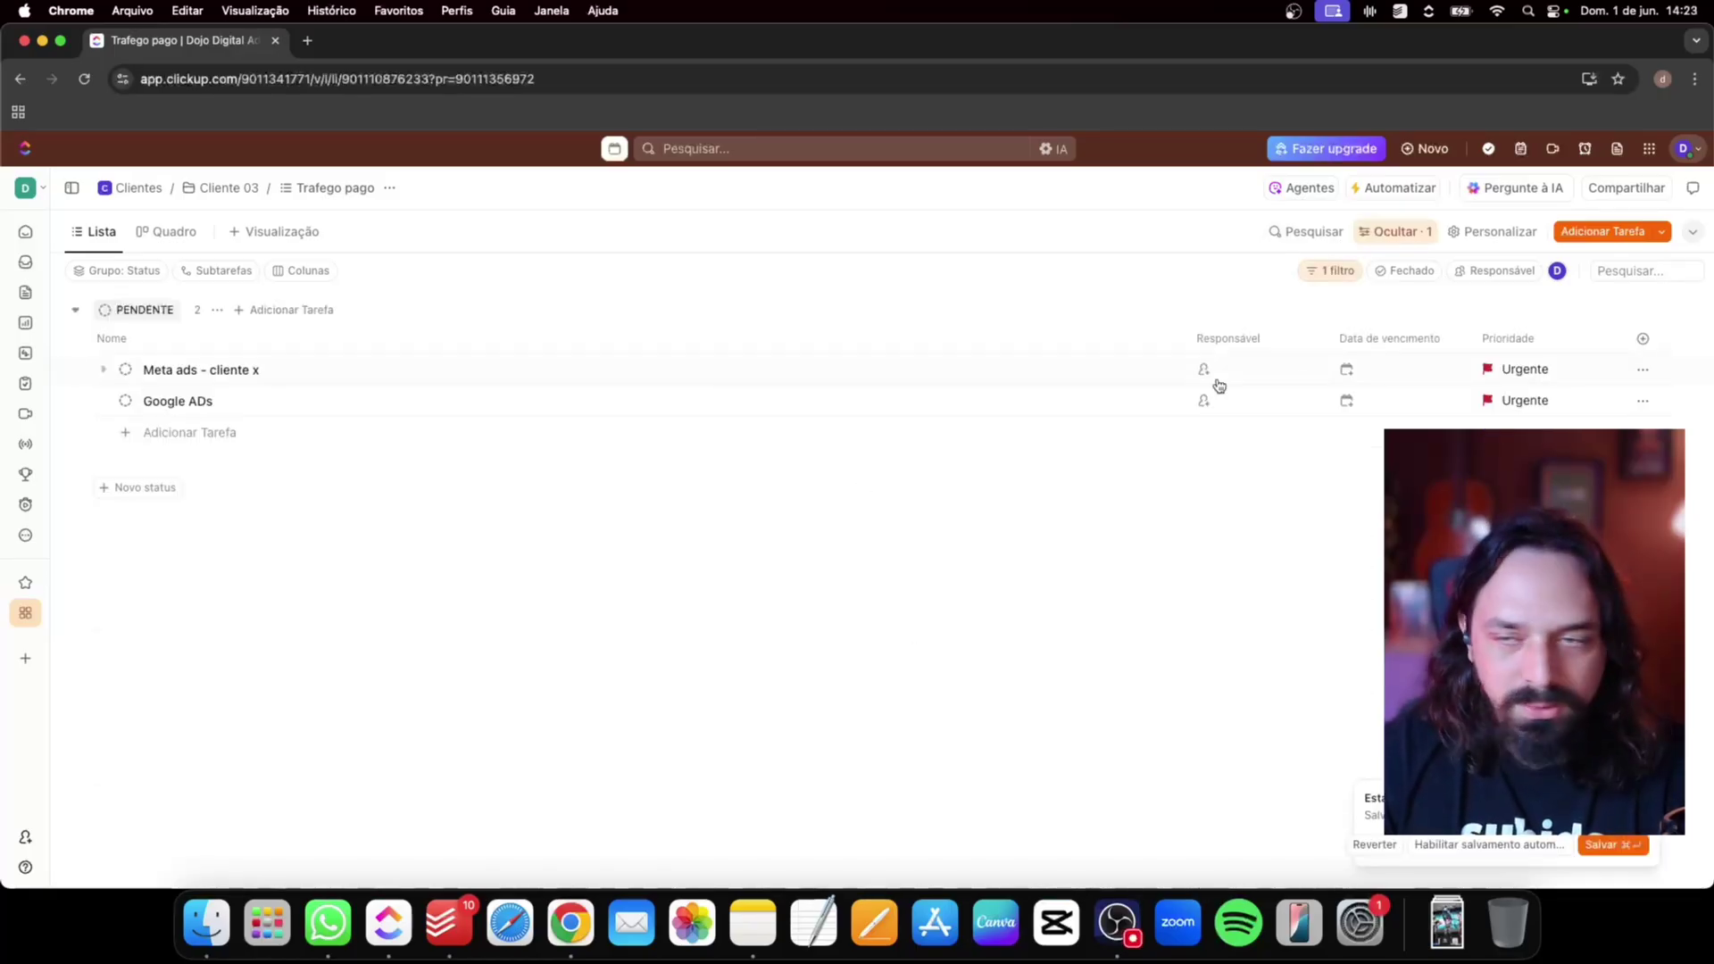
left_click(1352, 271)
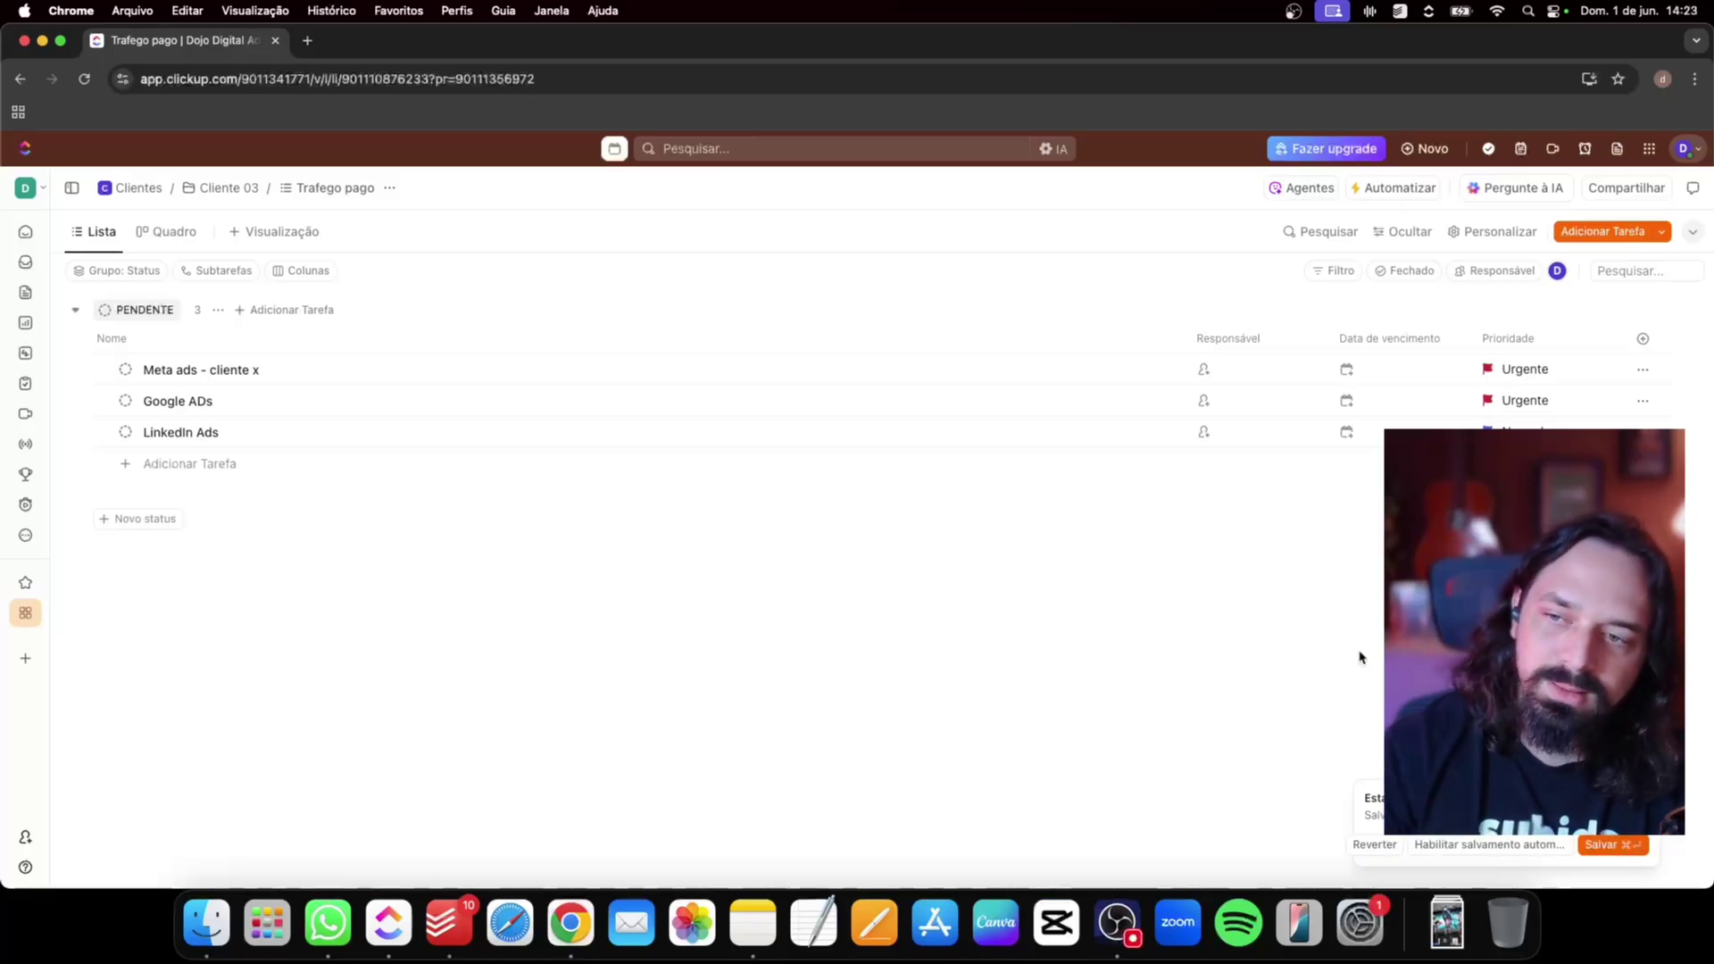
Switch the Trafego pago list to the Quadro view
left_click(29, 614)
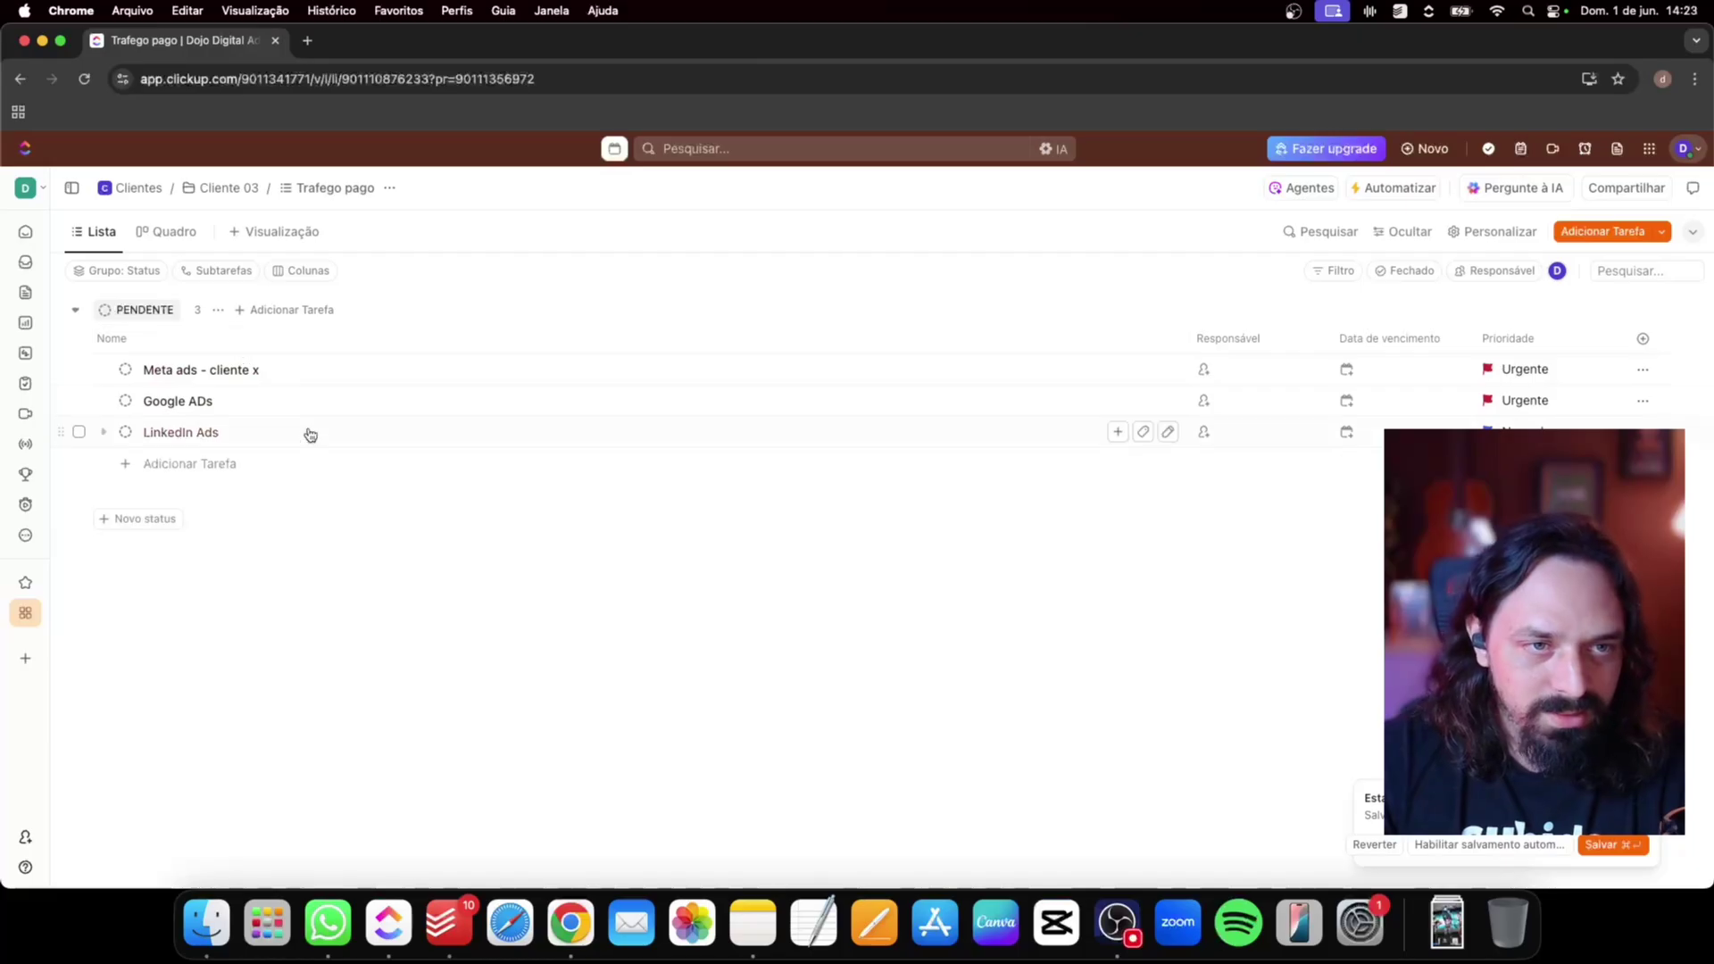
left_click(162, 234)
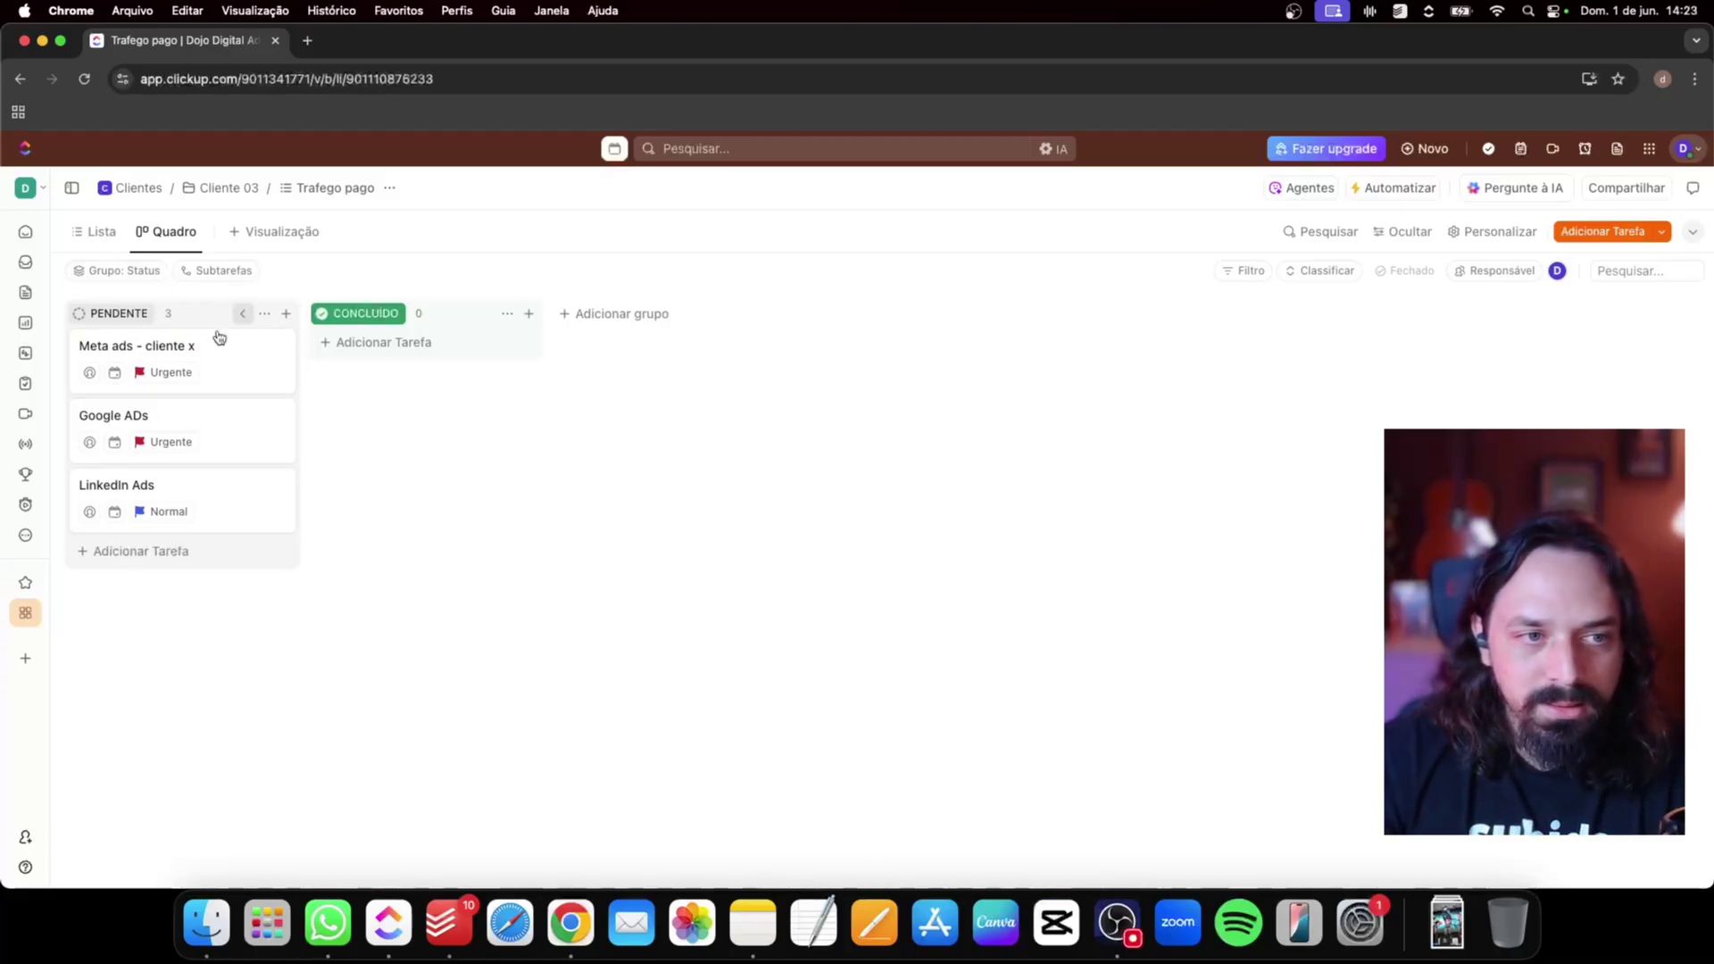
Open the task status settings of the Cliente 03 folder and choose custom statuses instead of inheriting from the space
mouse_move(31, 619)
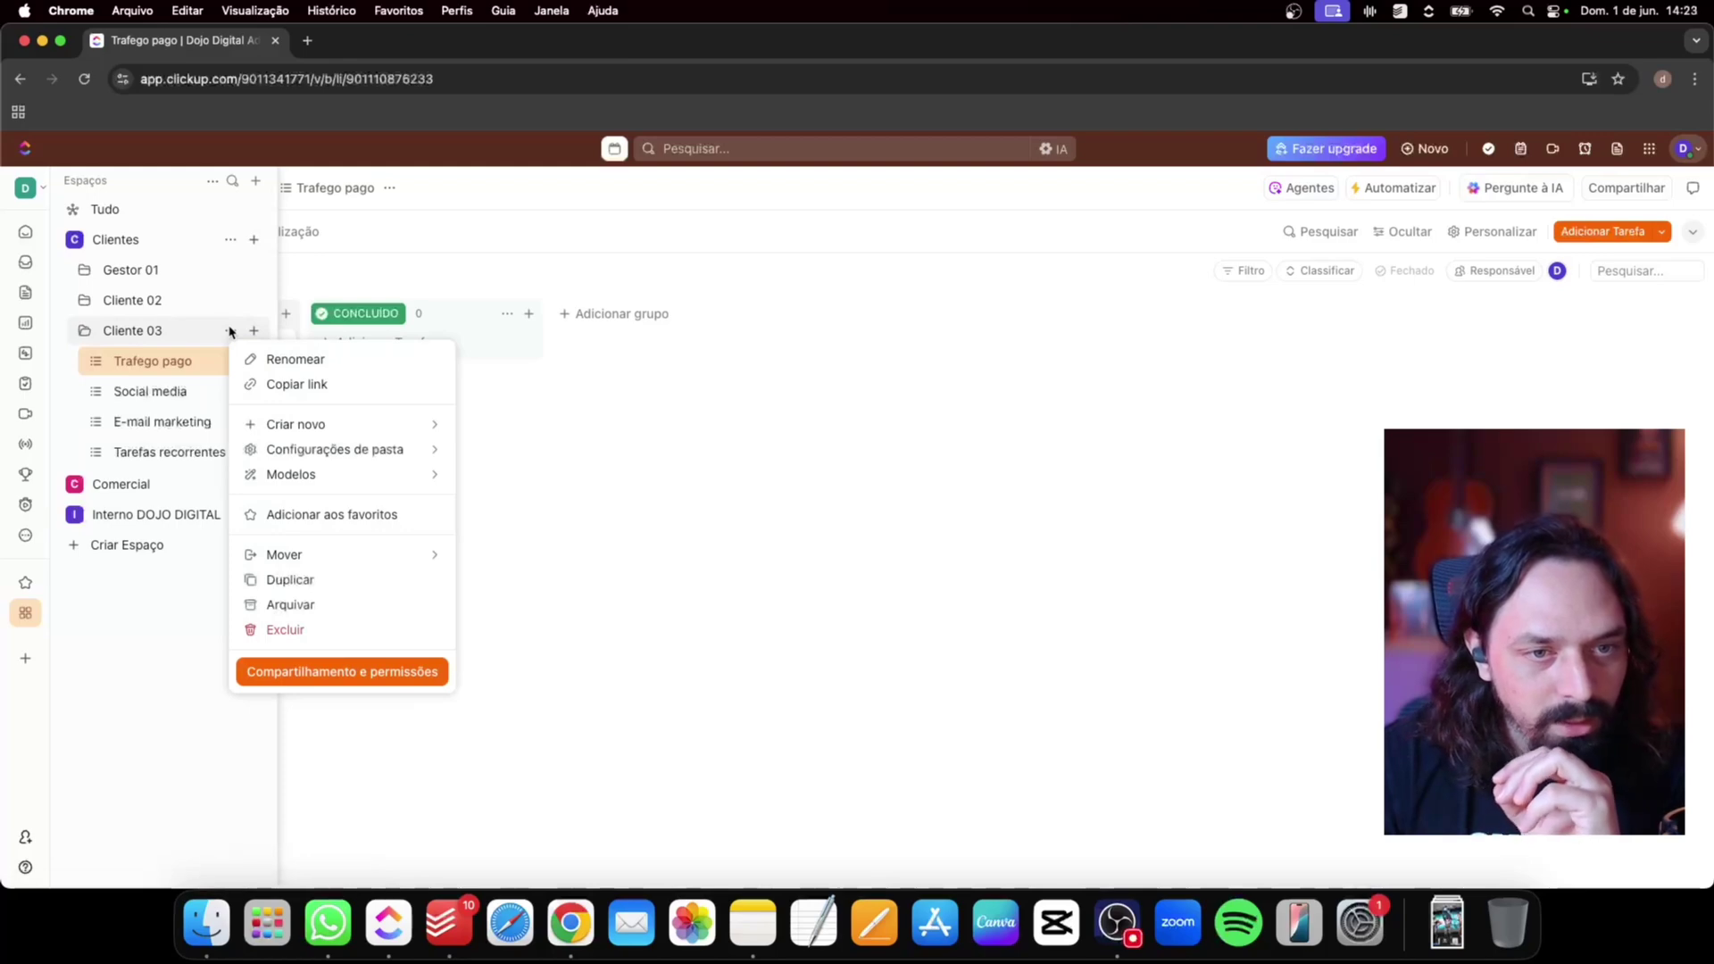
mouse_move(428, 451)
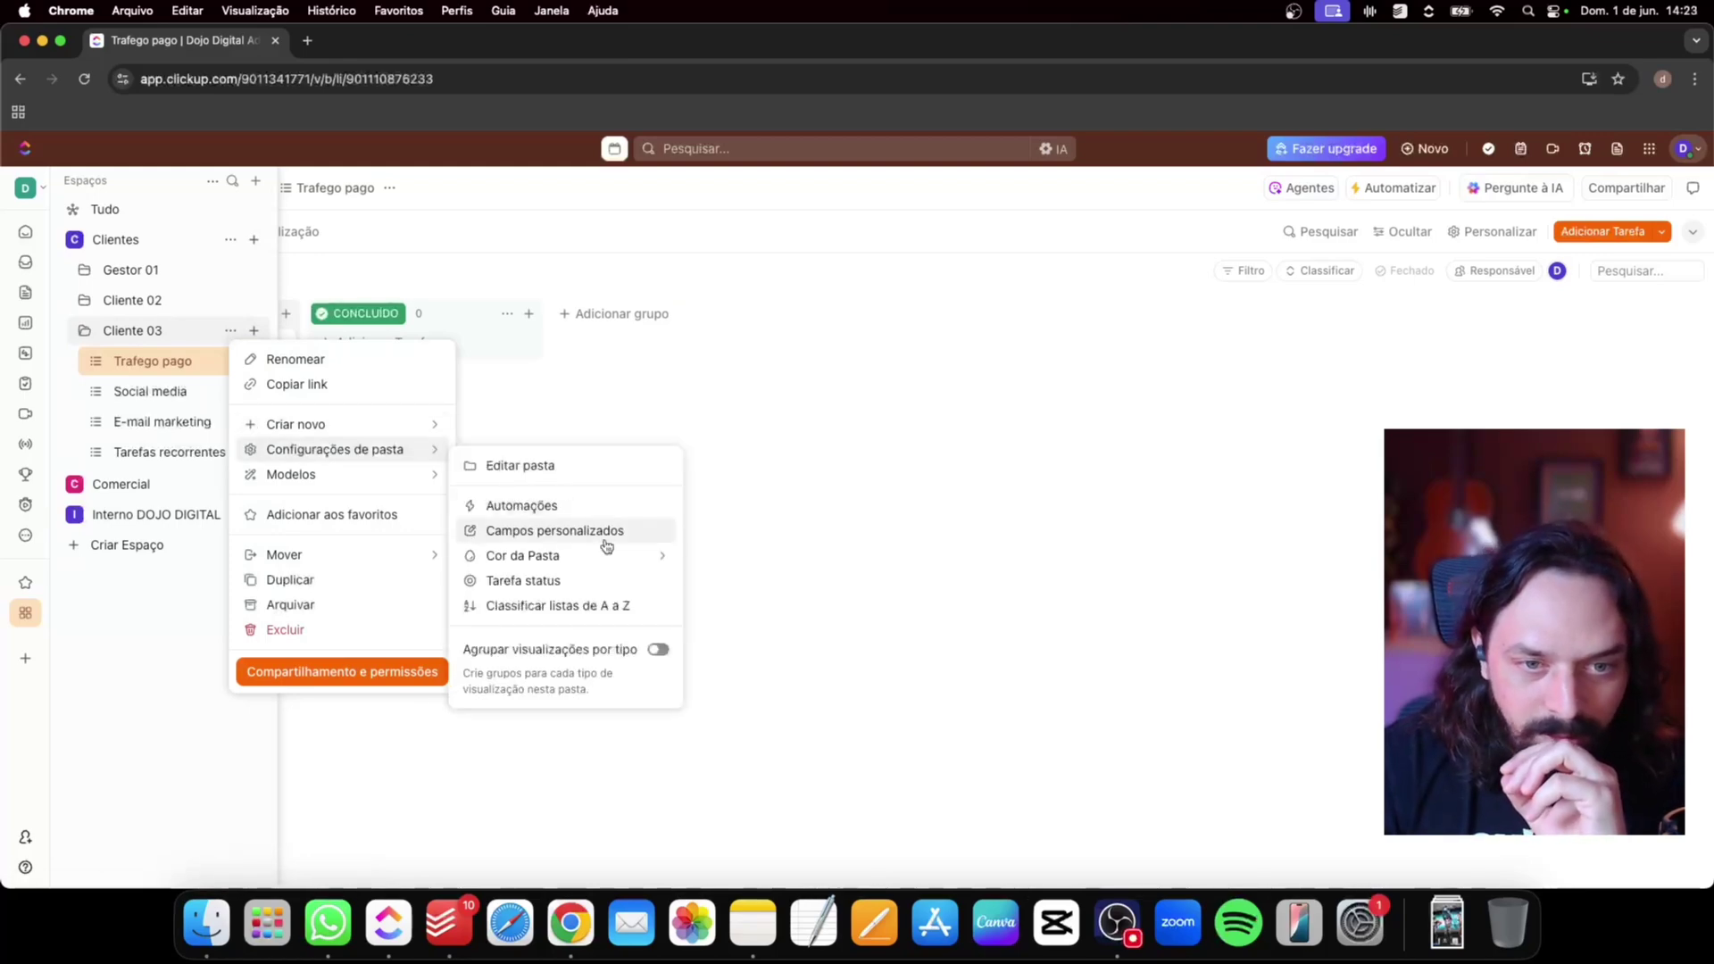
left_click(580, 580)
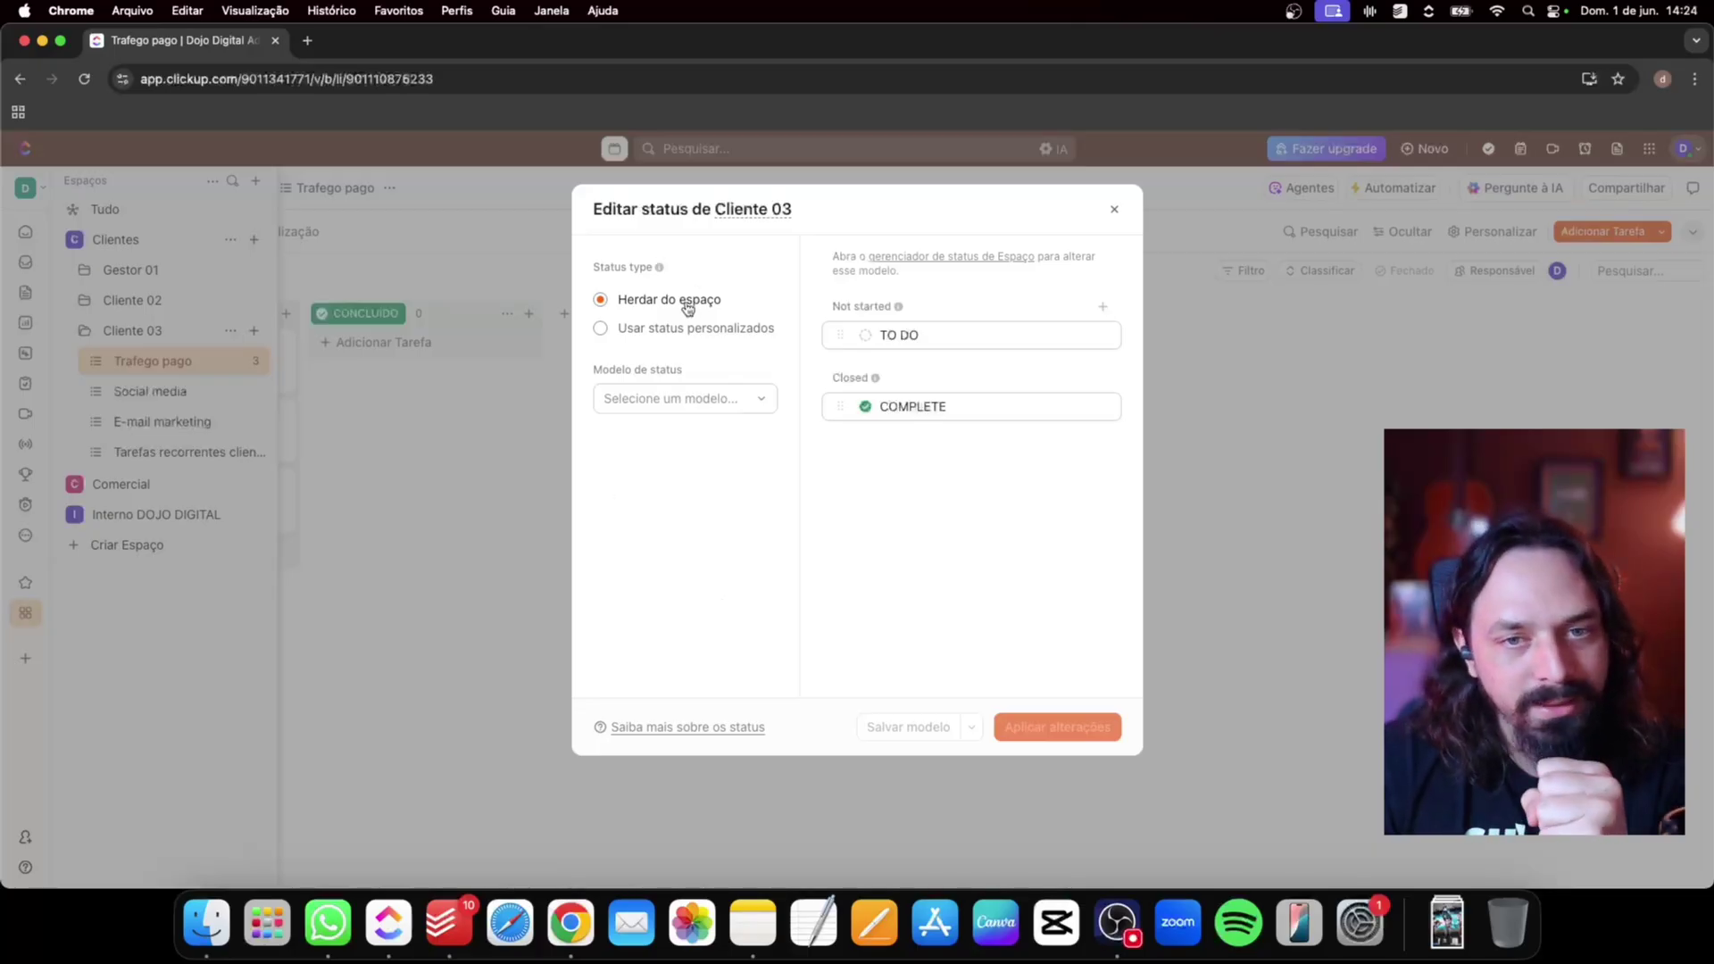
left_click(601, 330)
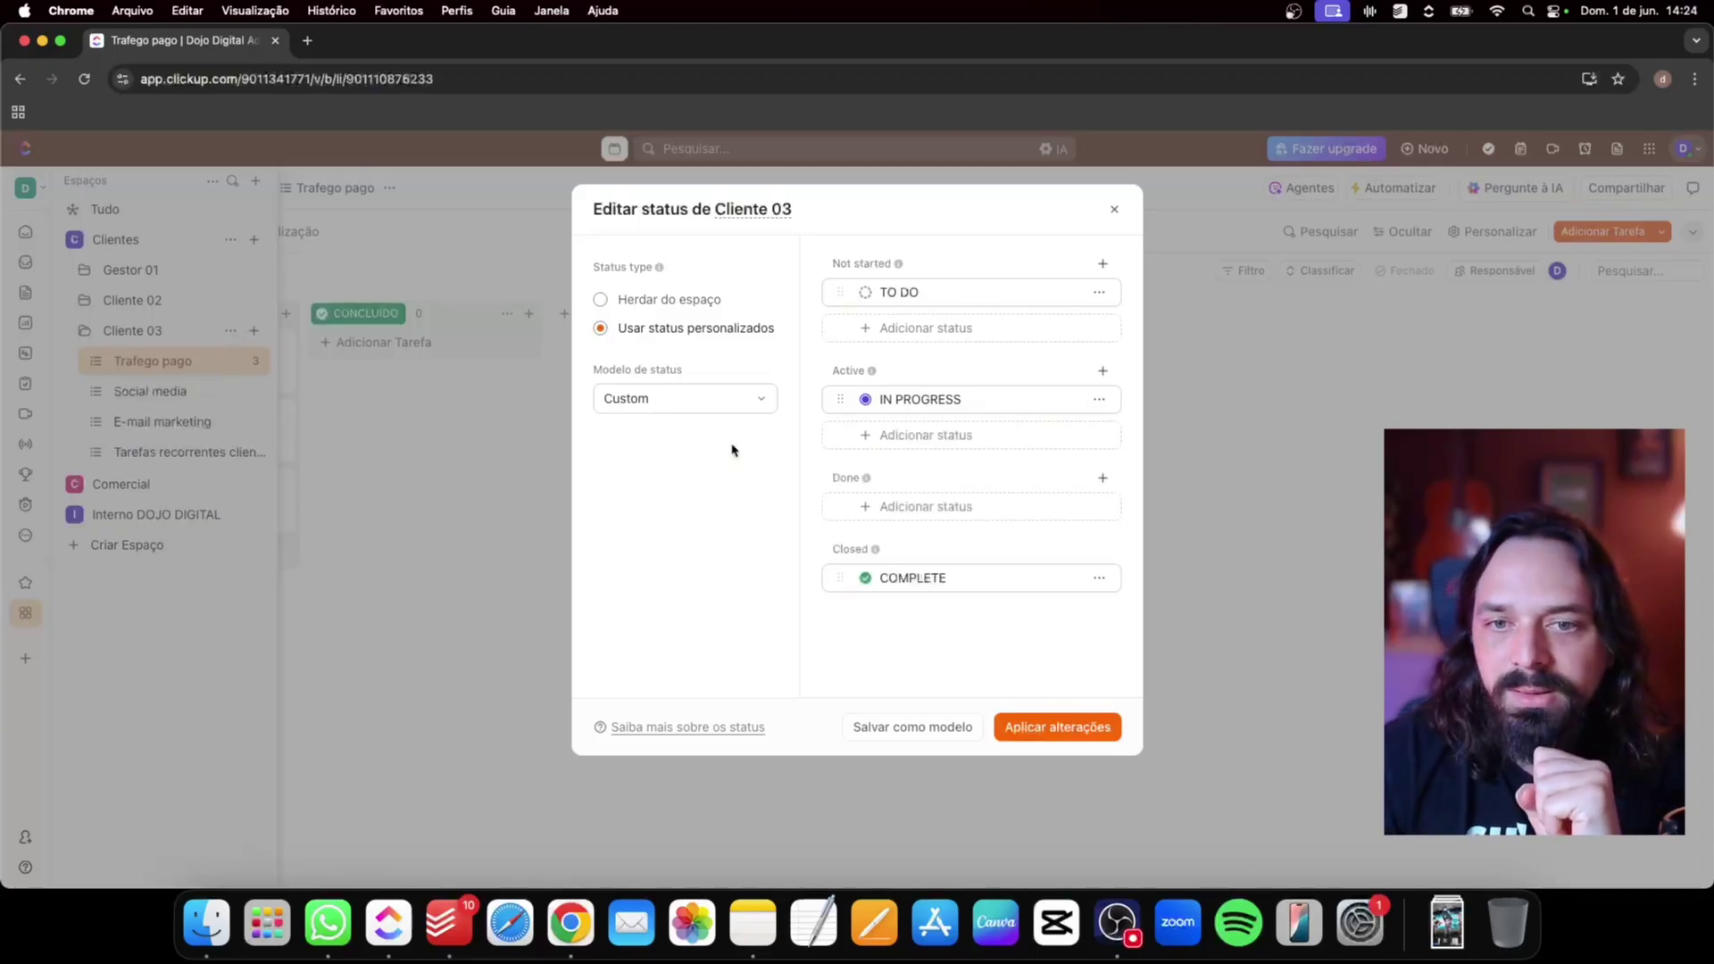
Rename Cliente 03's statuses TO DO, IN PROGRESS and COMPLETE to "A FAZER", "FAZENDO" and "FEITO", and apply the changes
left_click(921, 293)
type("A FAZER")
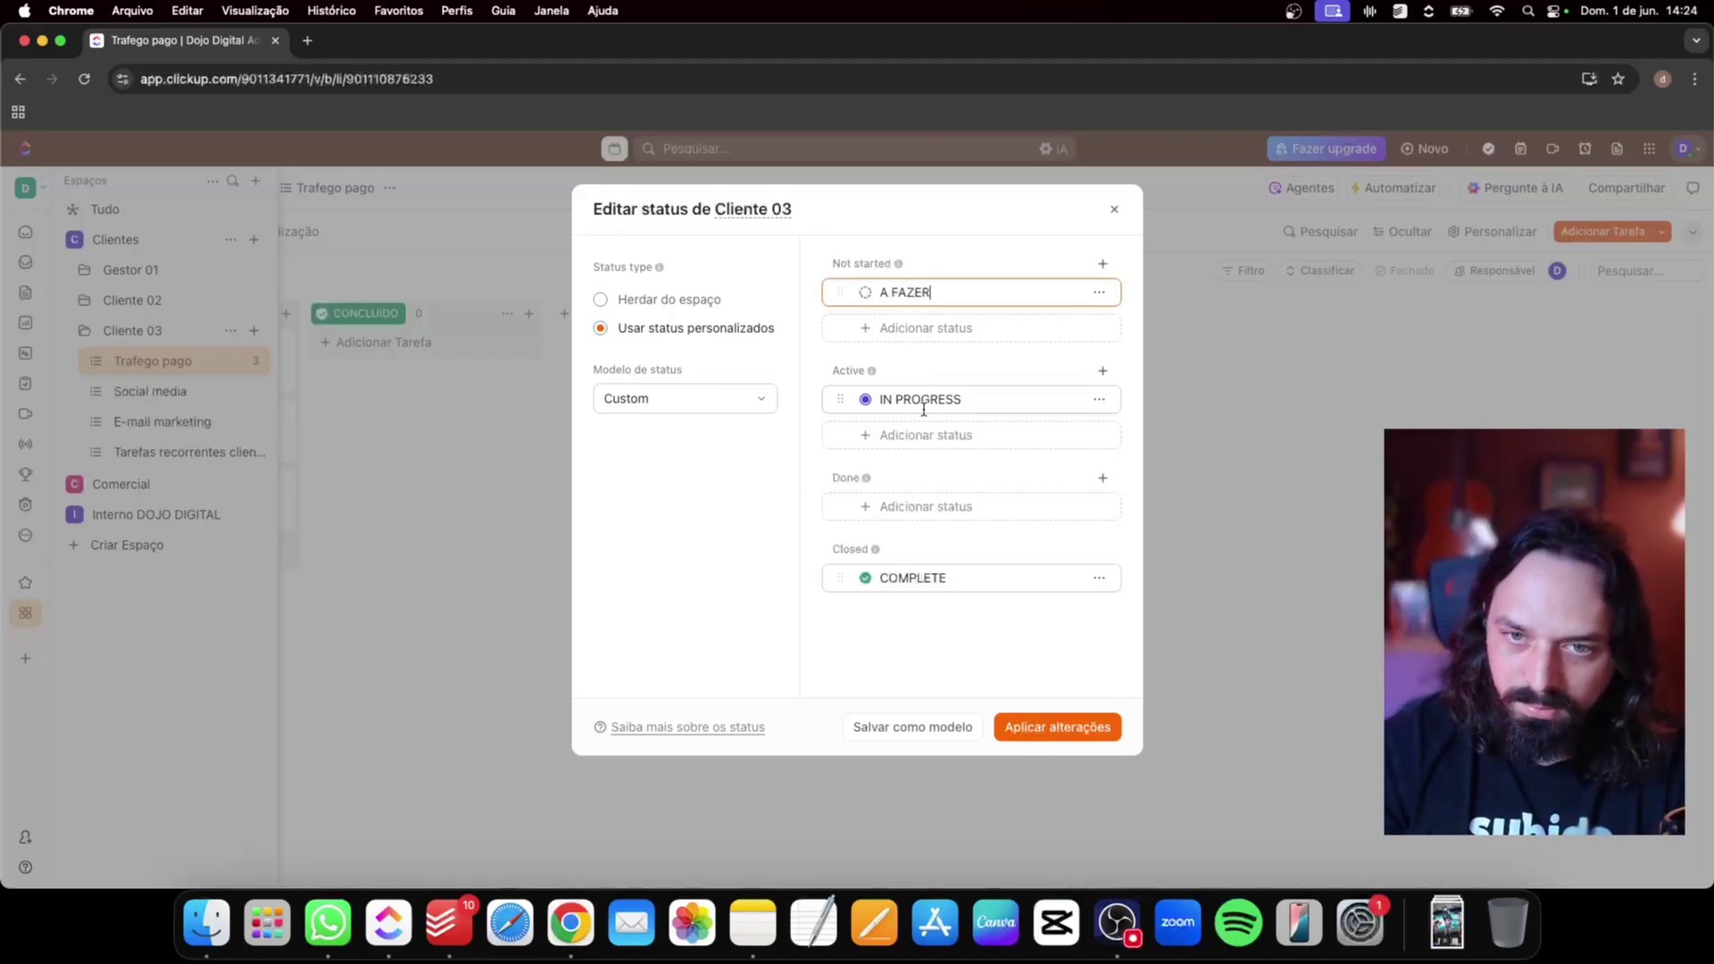
left_click(923, 400)
type("FAZENDO")
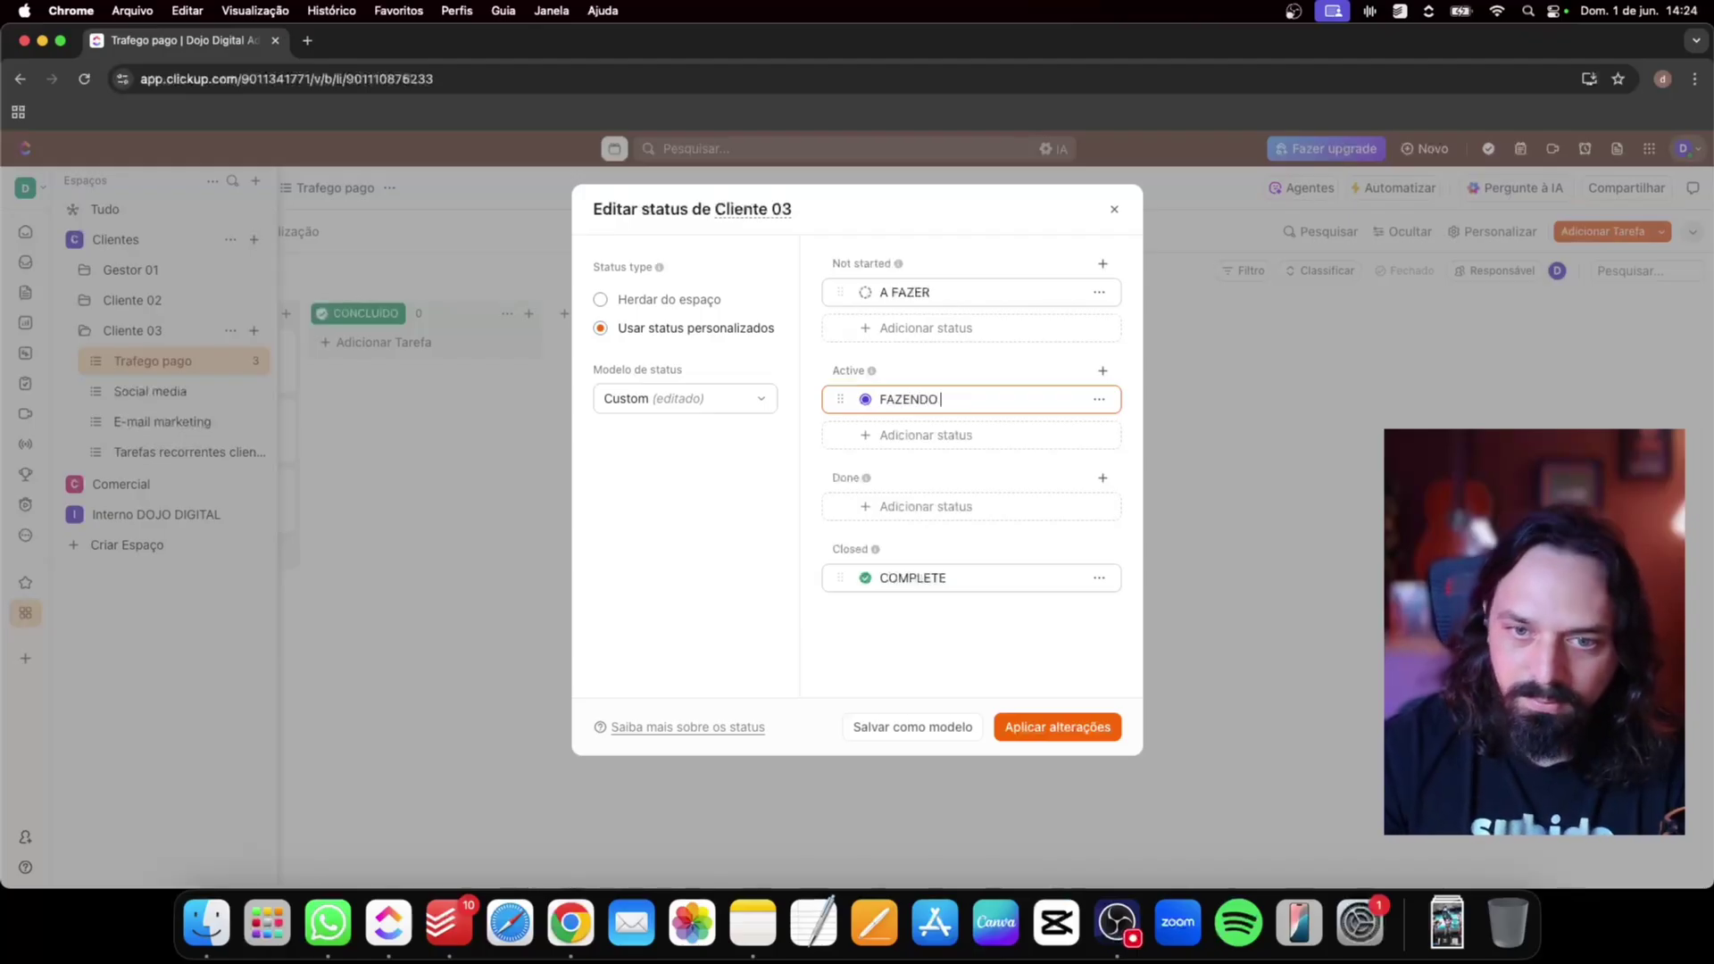
left_click(921, 576)
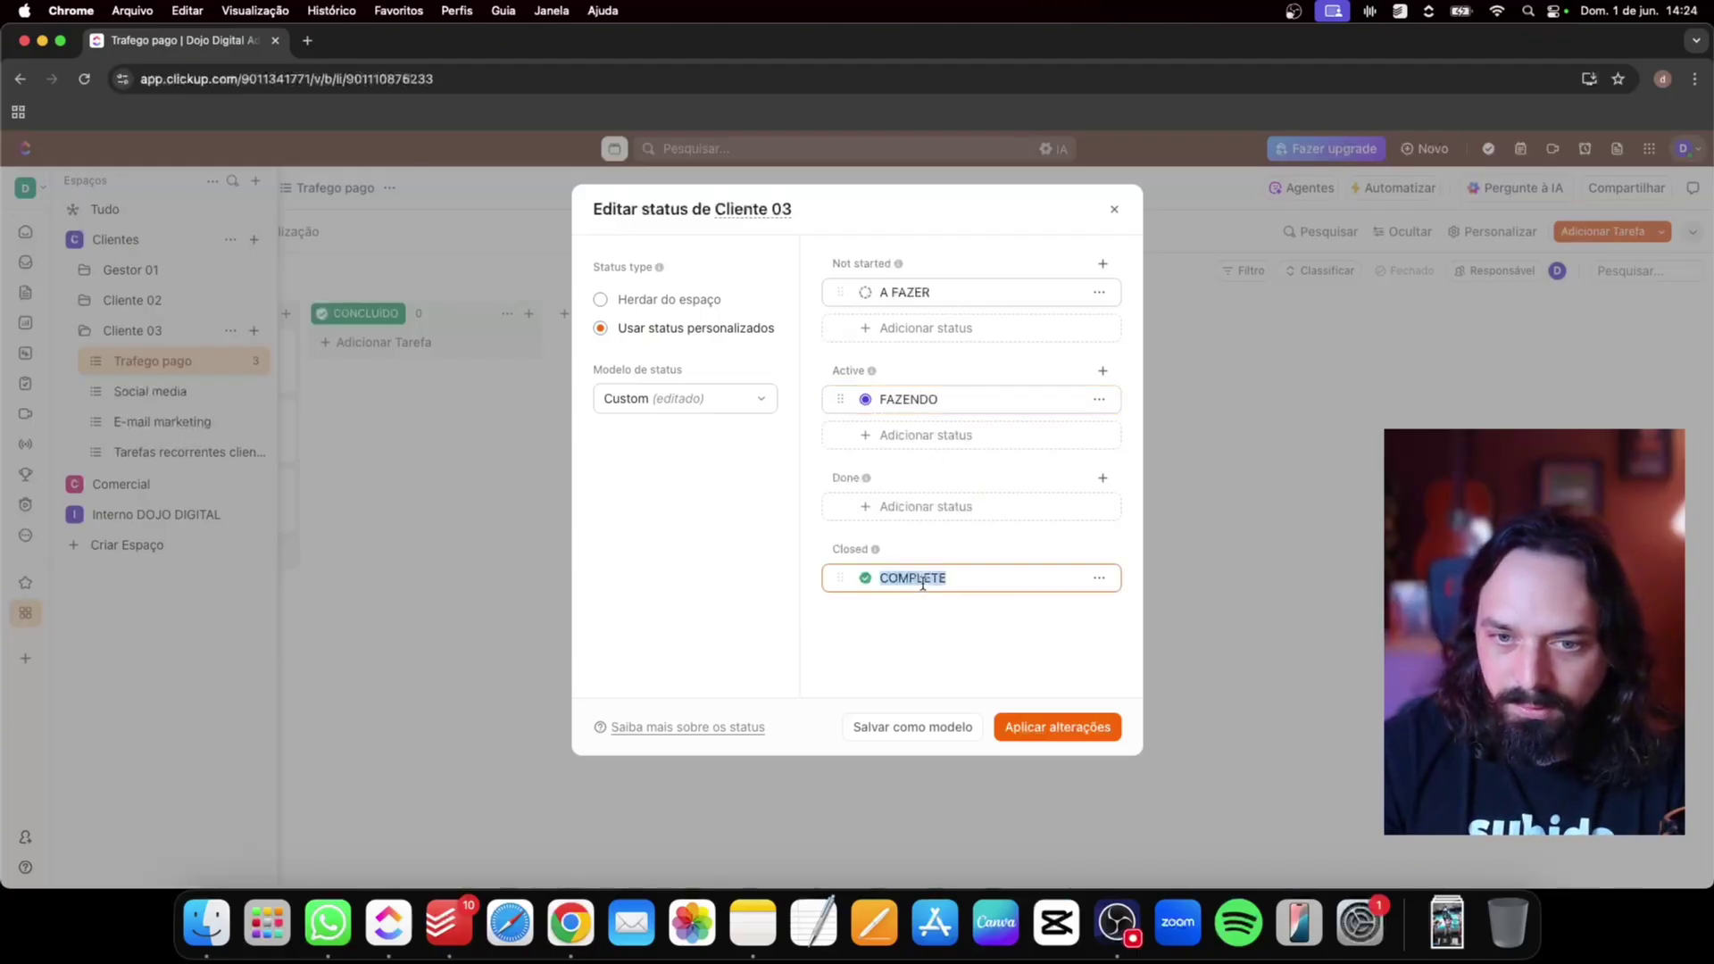
left_click(922, 580)
double_click(921, 580)
type("FEITO")
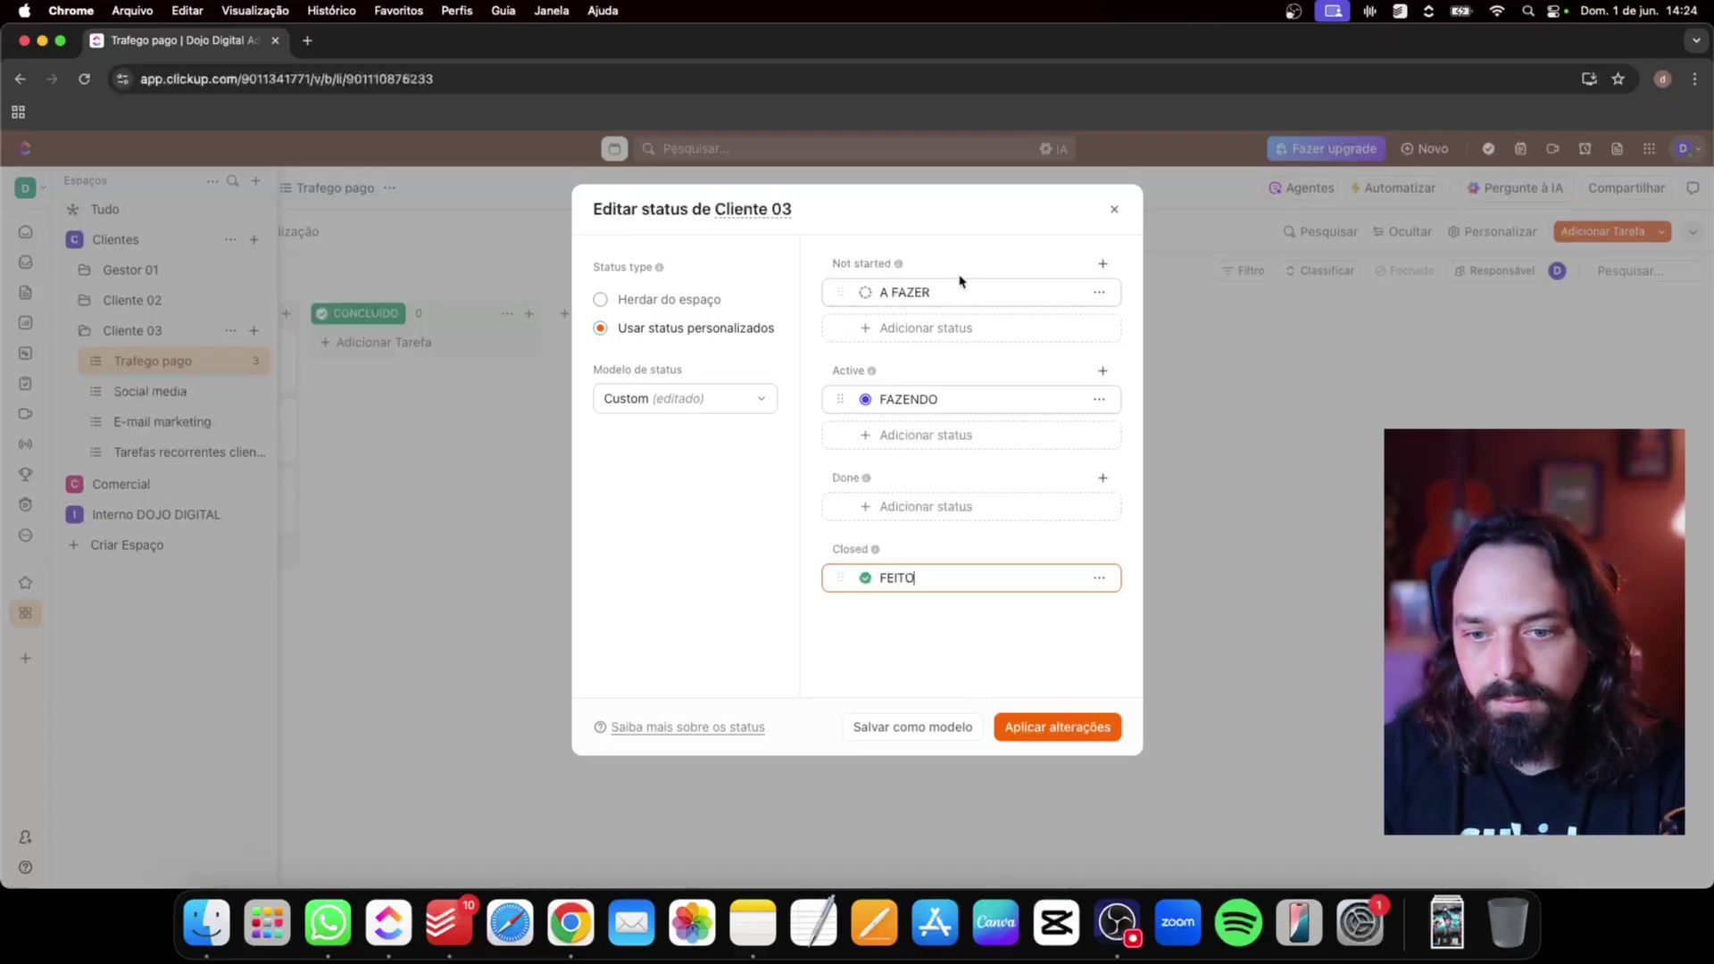
left_click(1054, 725)
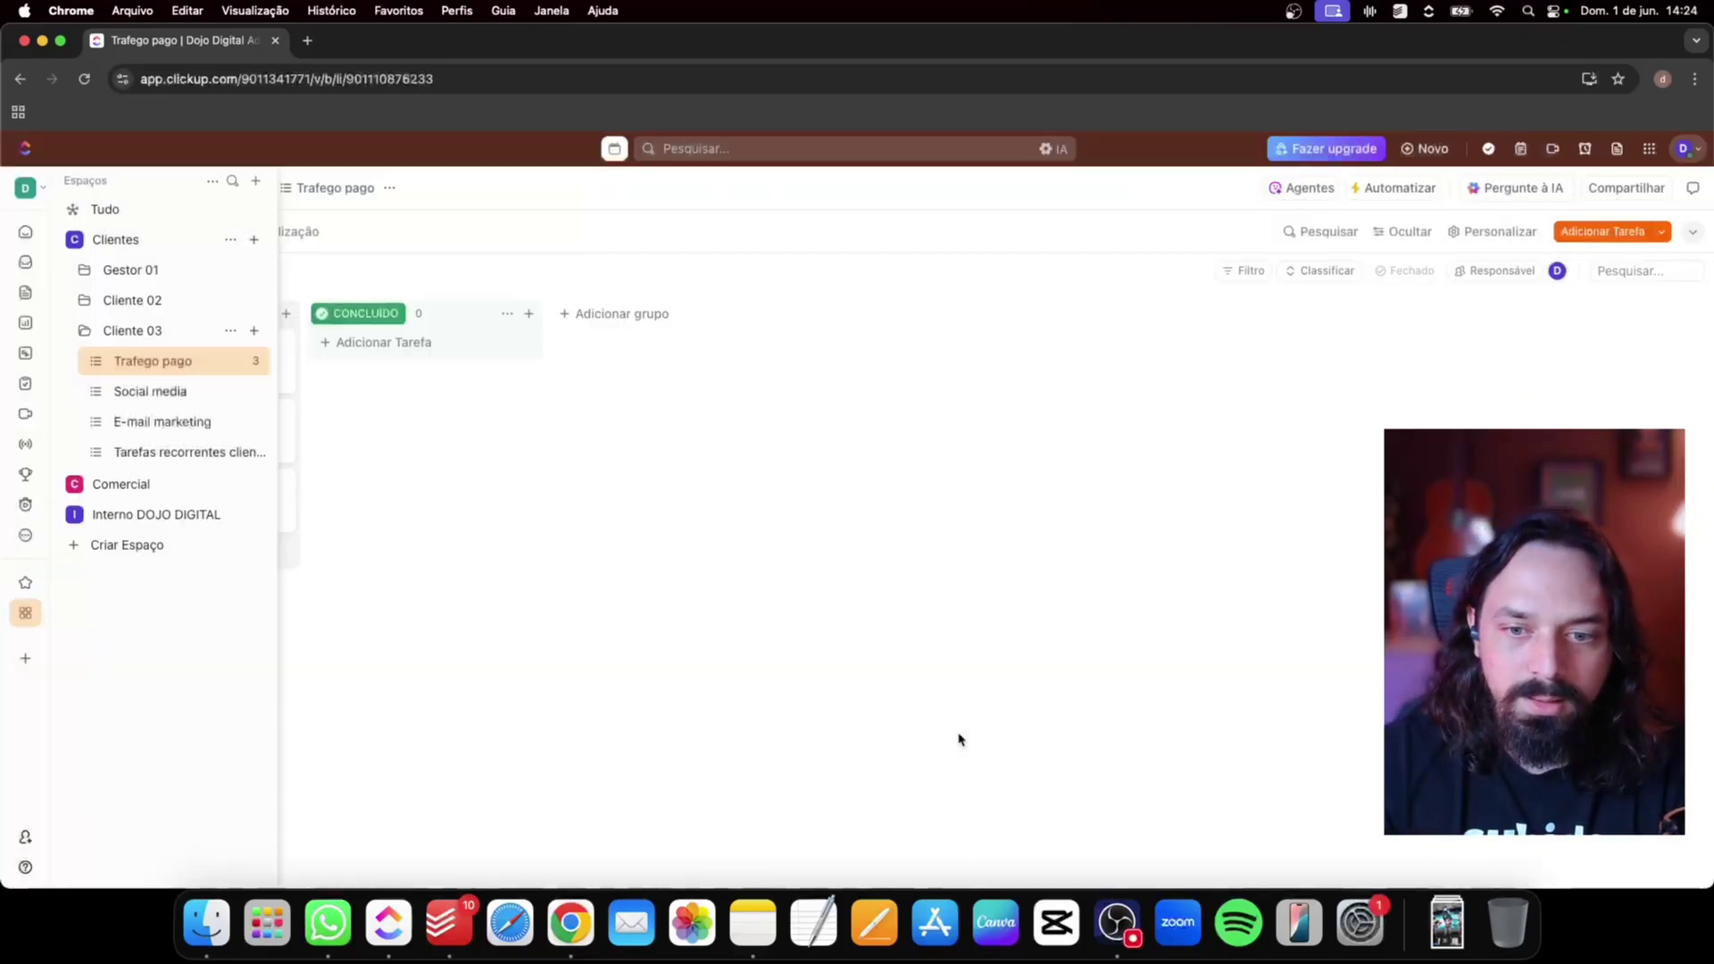
Move the "Meta ads - cliente x" task to FAZENDO on the Trafego pago board
left_click(170, 390)
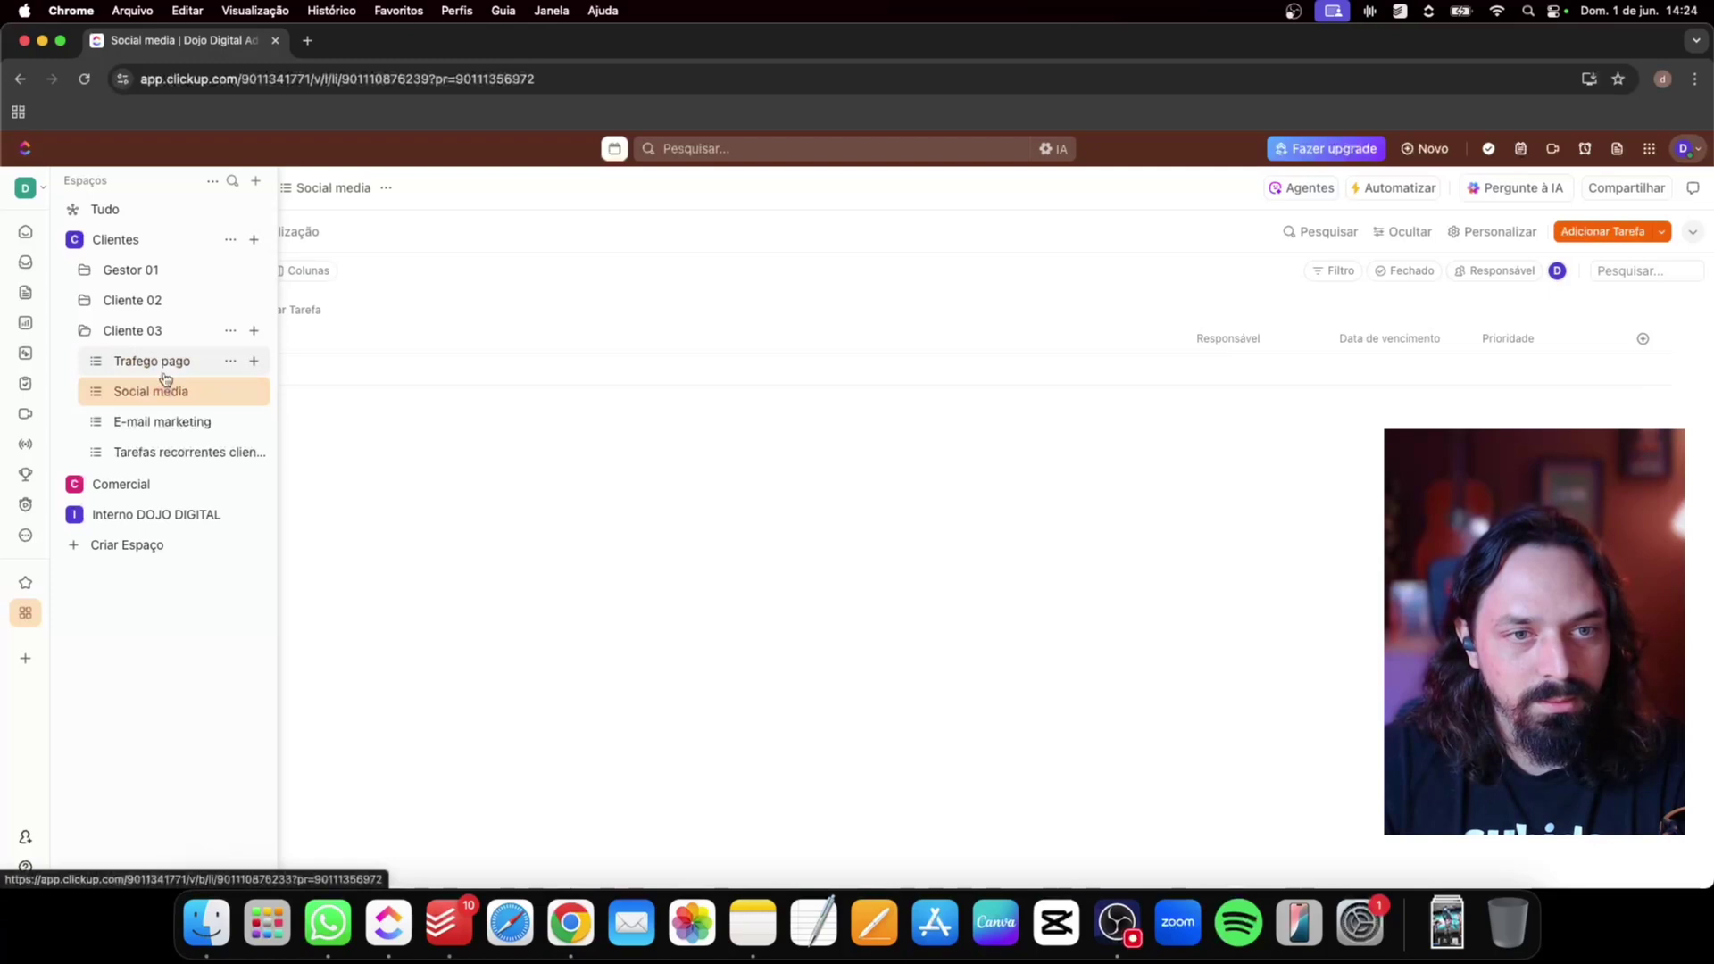
left_click(152, 363)
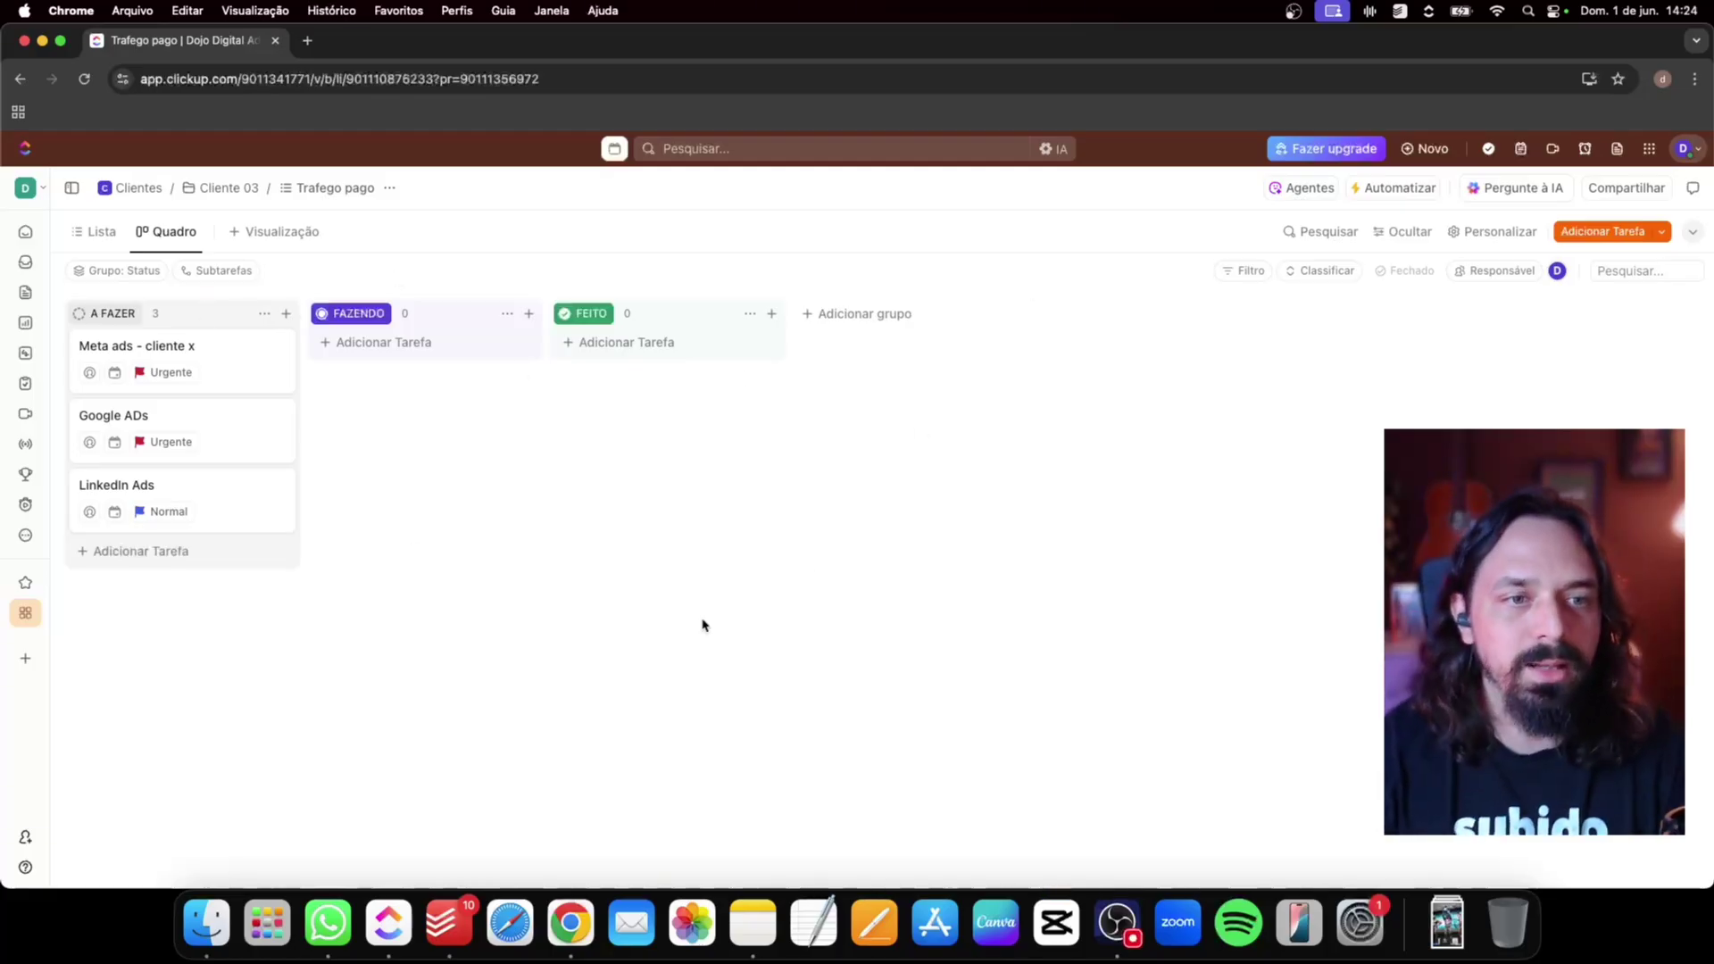
left_click_drag(186, 359, 412, 361)
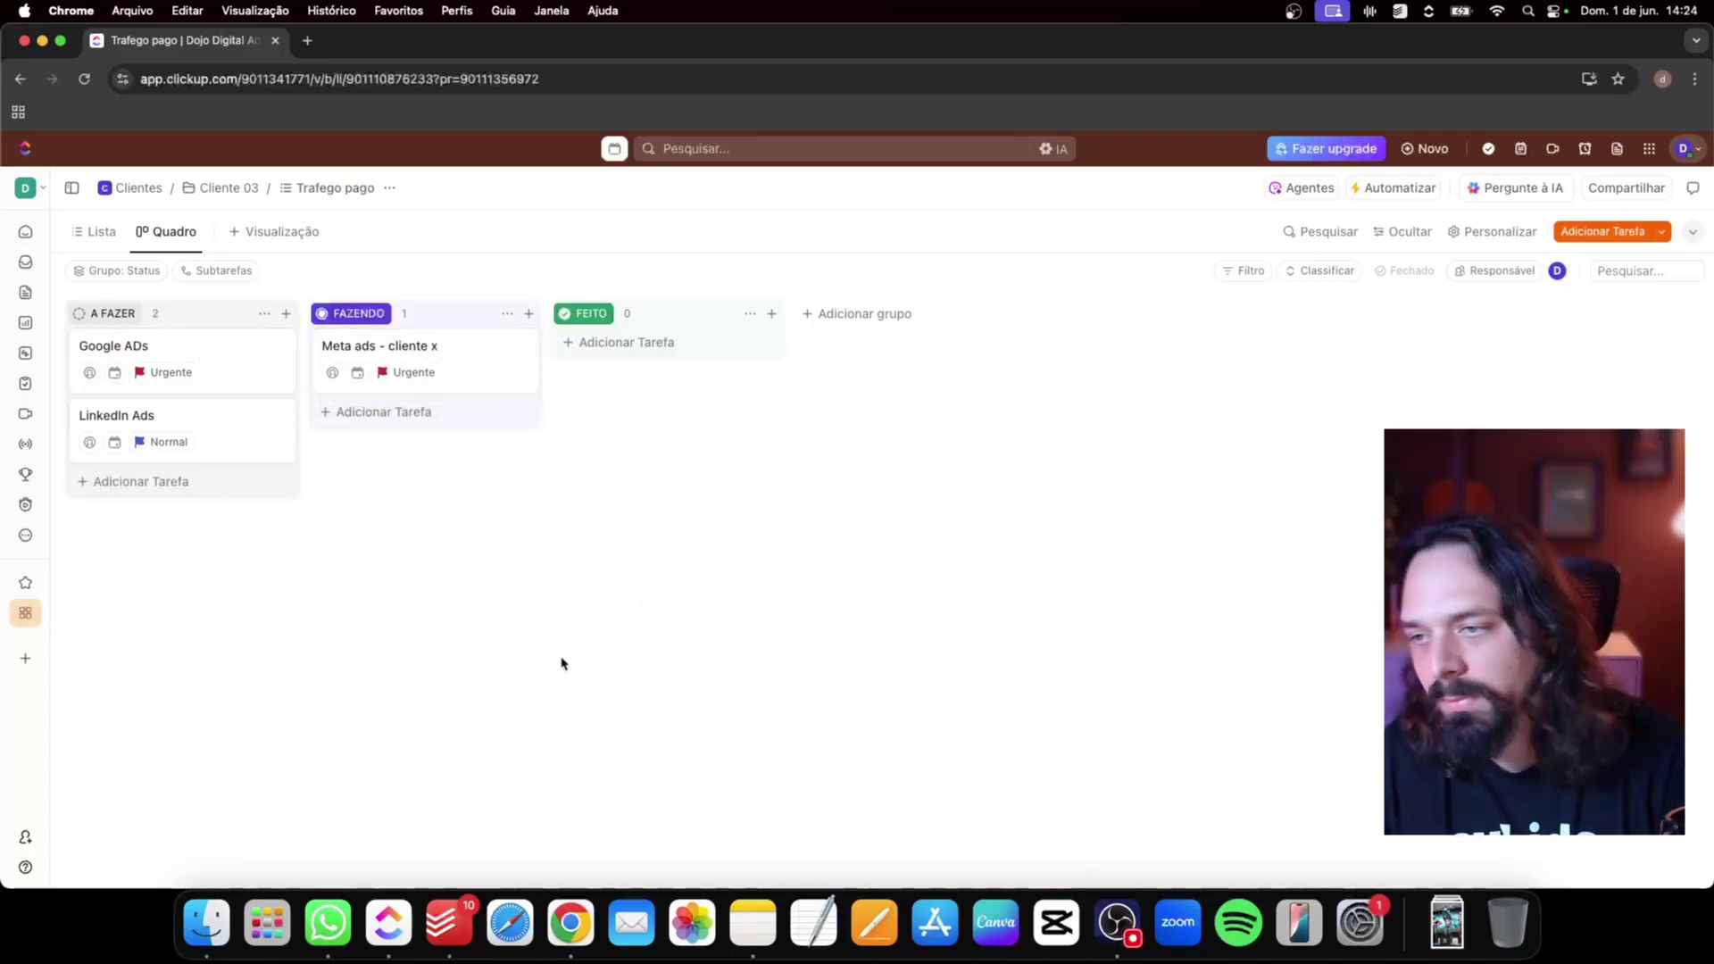
Post the comment "ac basdbkad qks dkcjabkdiodsa" on the "Meta ads - cliente x" task and move the task to FEITO
left_click(398, 346)
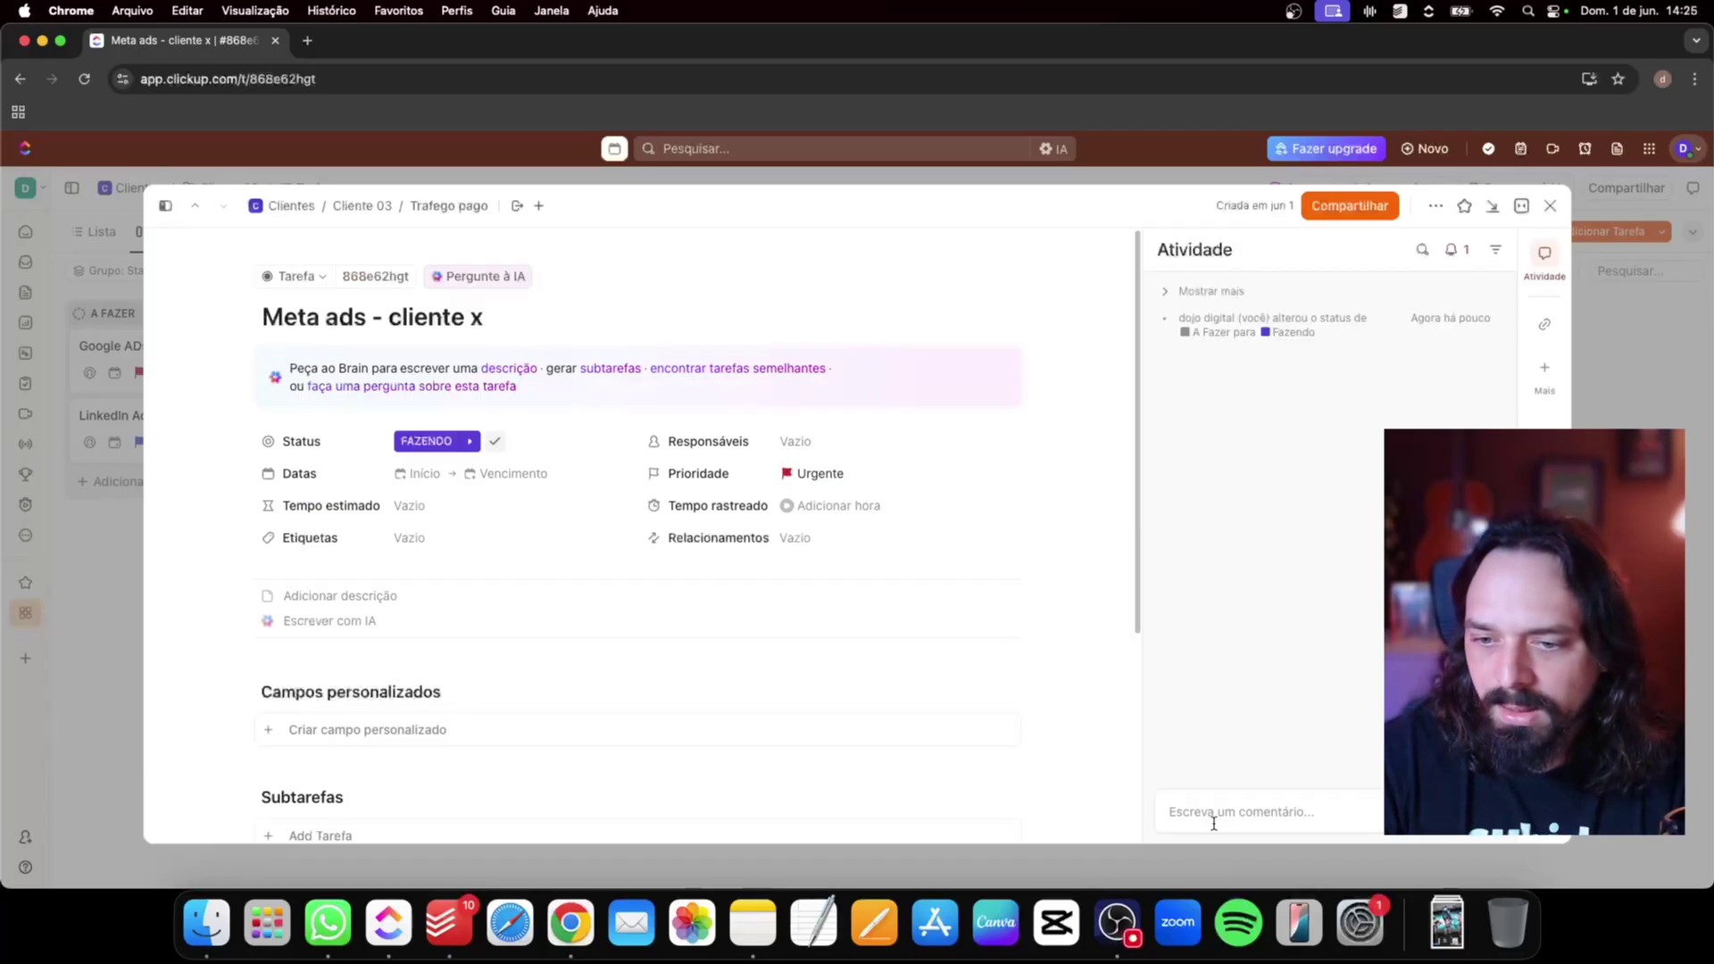
left_click(1213, 821)
type("ac skjdnad qks dkcjabkdiodsa")
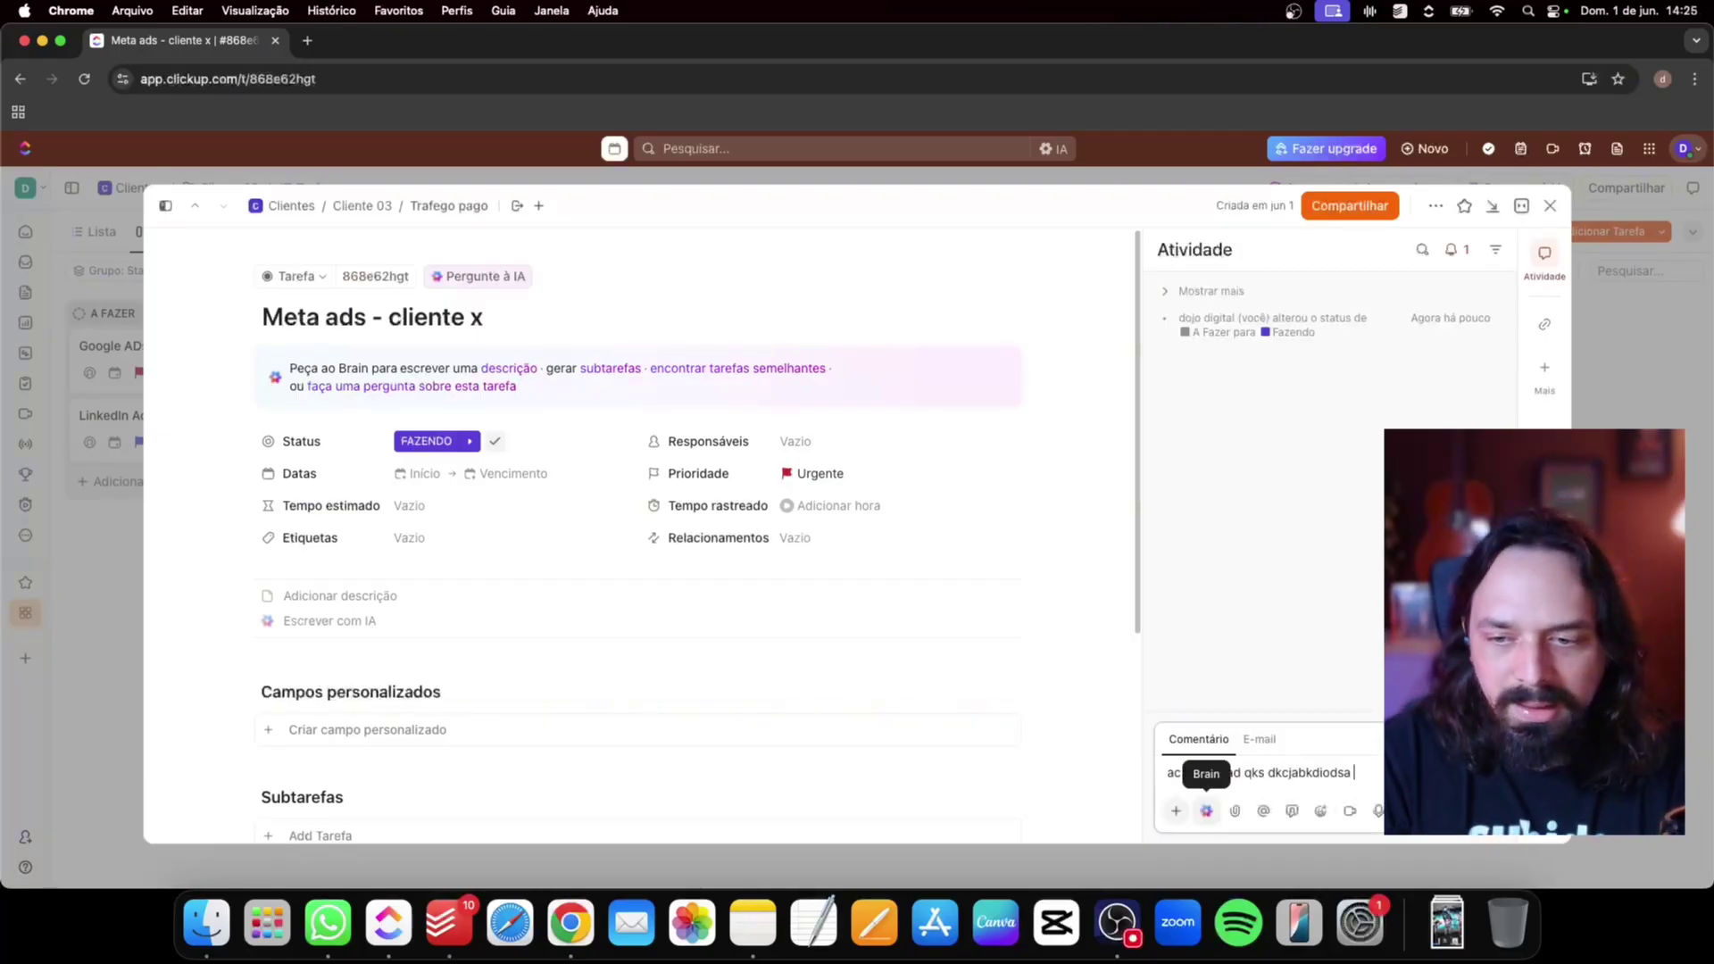
key("Return")
scroll(691, 531, "down", 3)
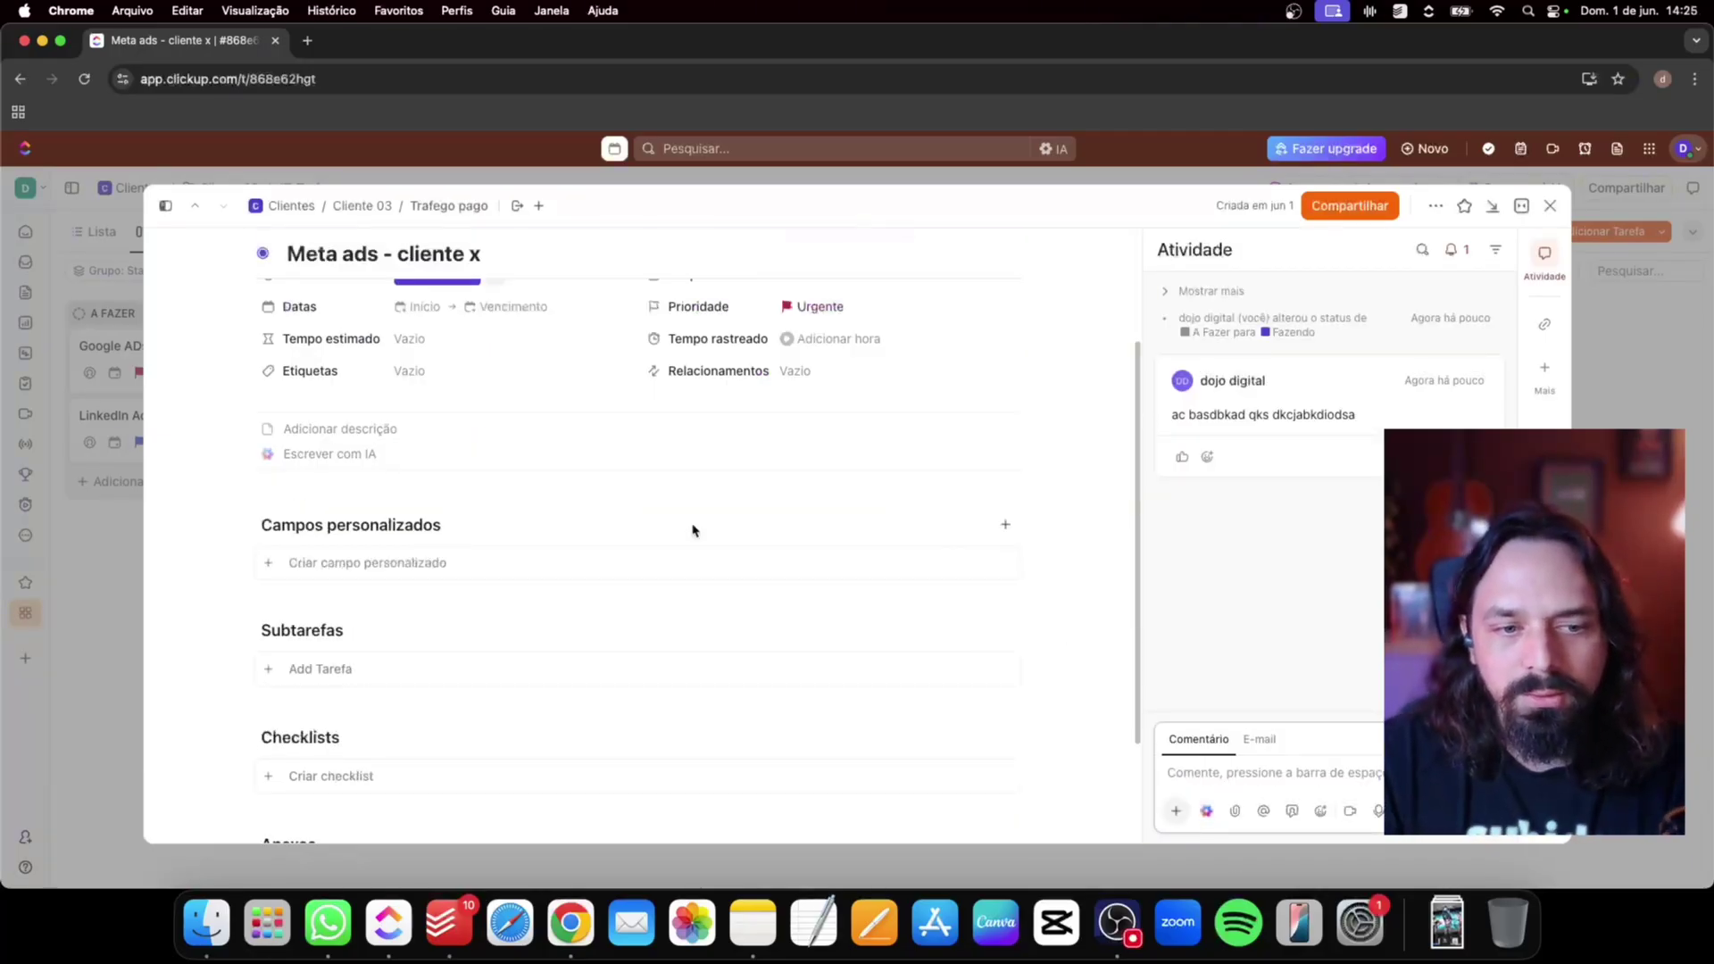
left_click(1551, 206)
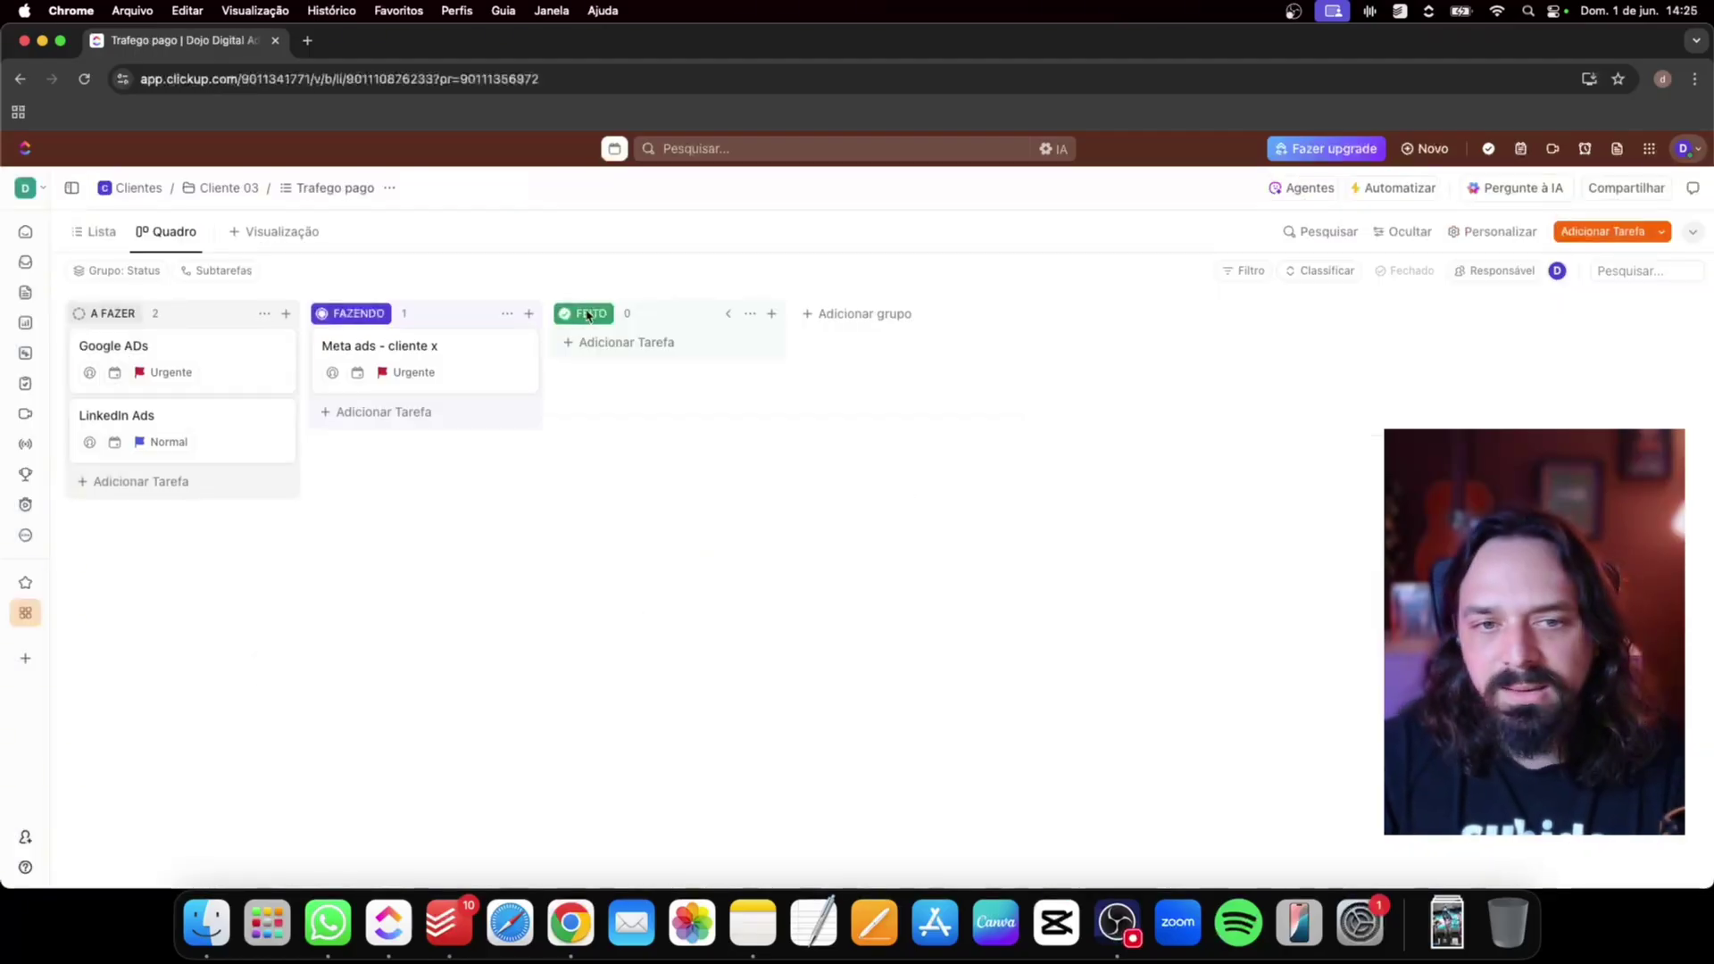
left_click_drag(411, 350, 647, 346)
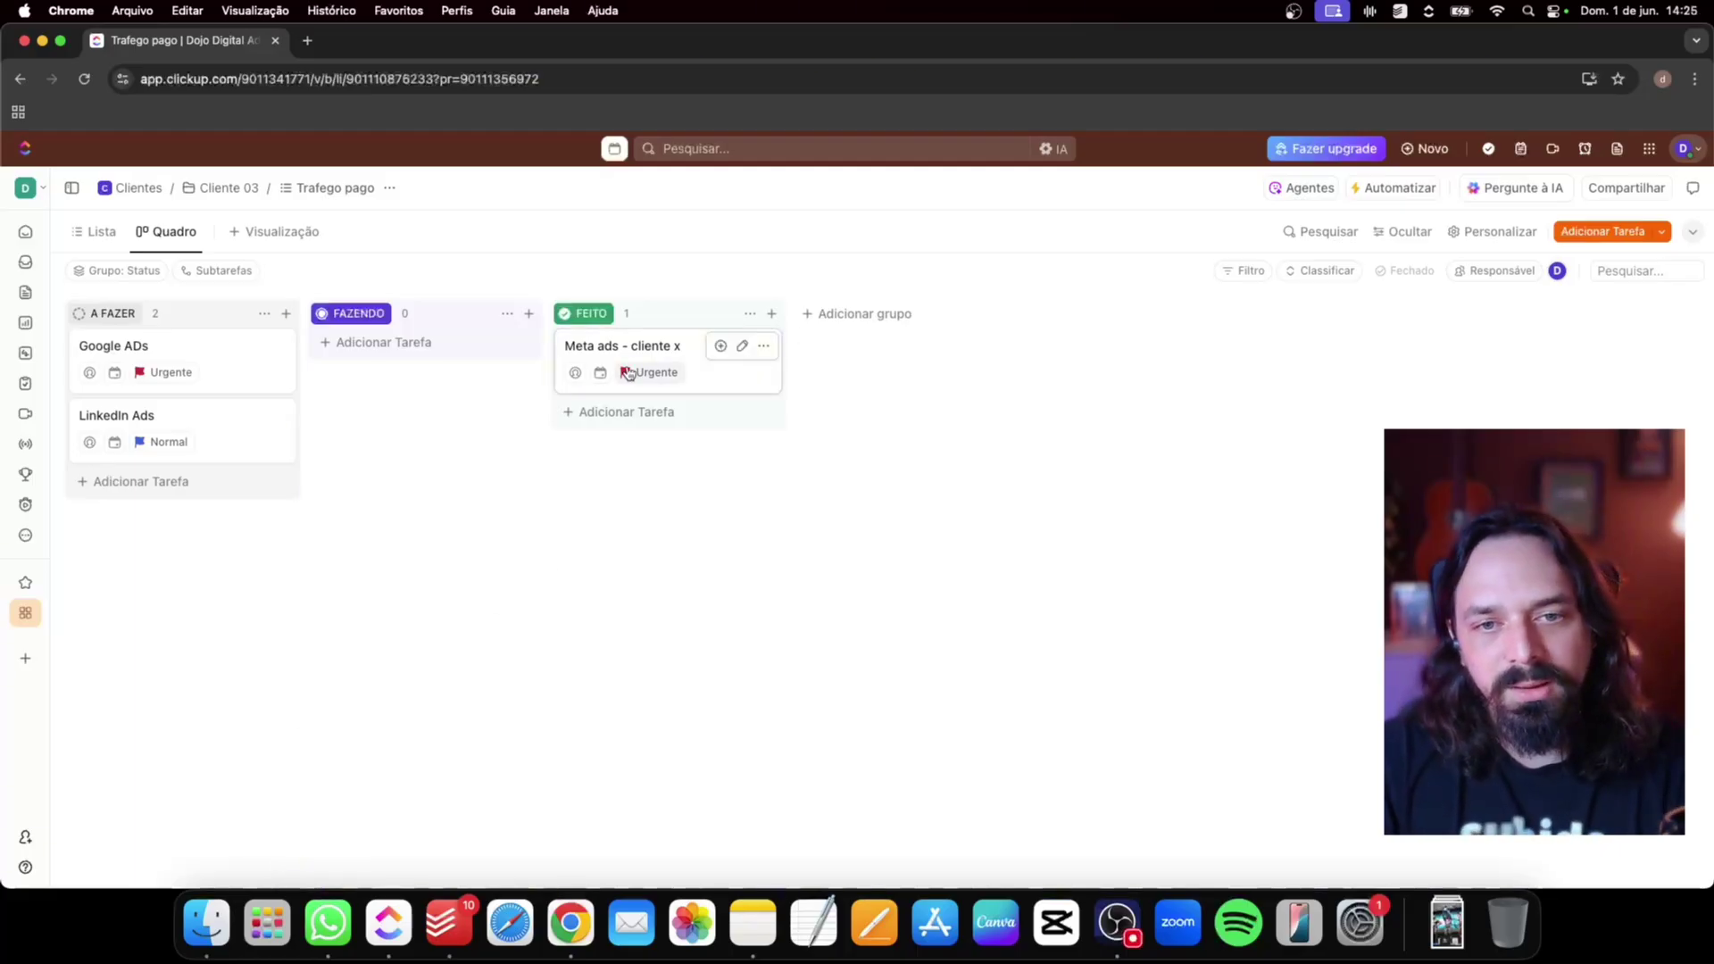
Open the recurrence settings of "Meta ads - cliente x", keep Quando feito as the trigger, and enable updating the status to A FAZER
left_click(648, 349)
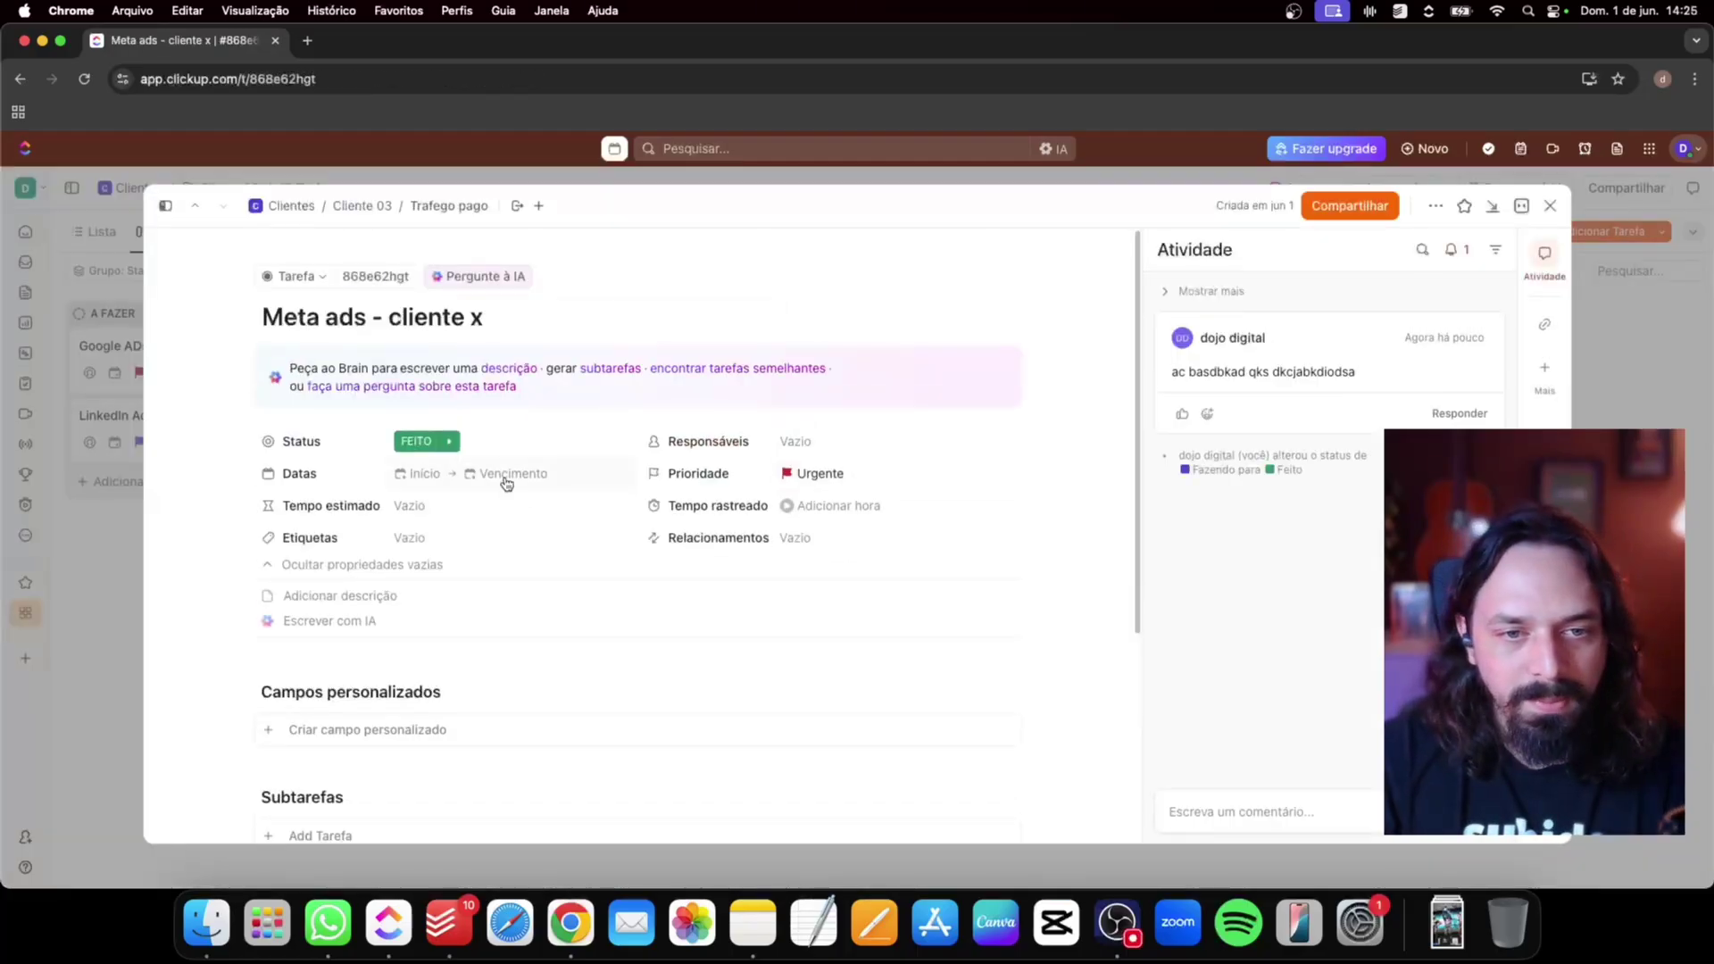
left_click(505, 474)
left_click(490, 807)
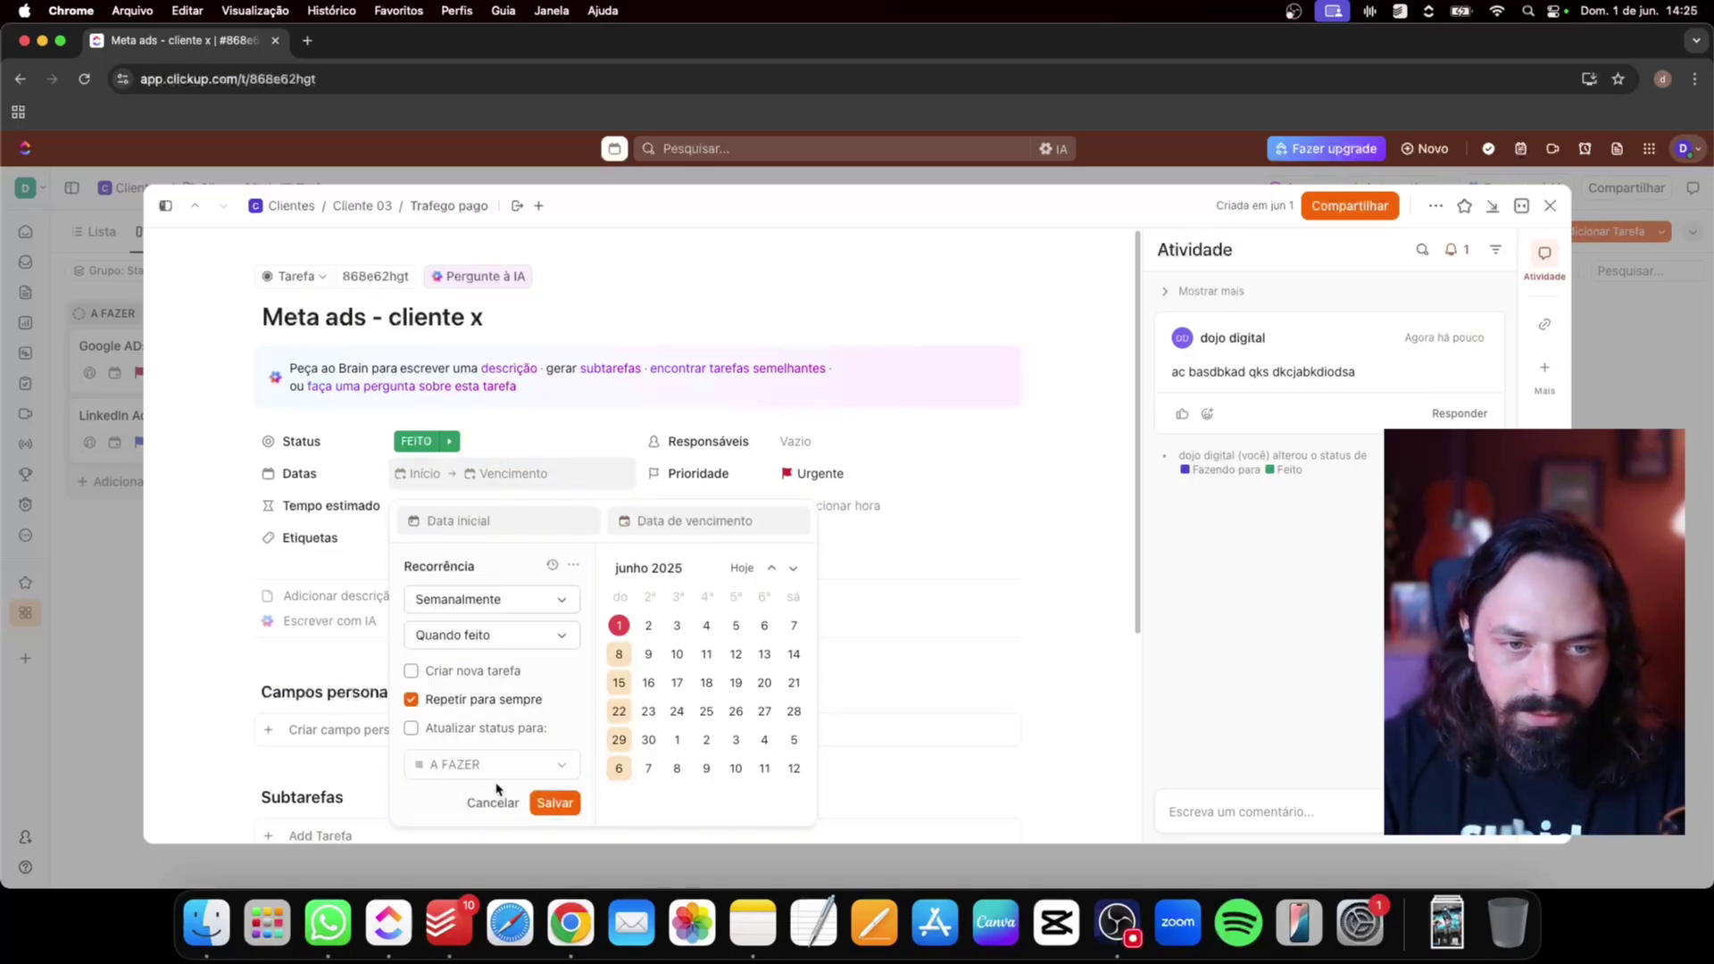
left_click(495, 636)
left_click(471, 669)
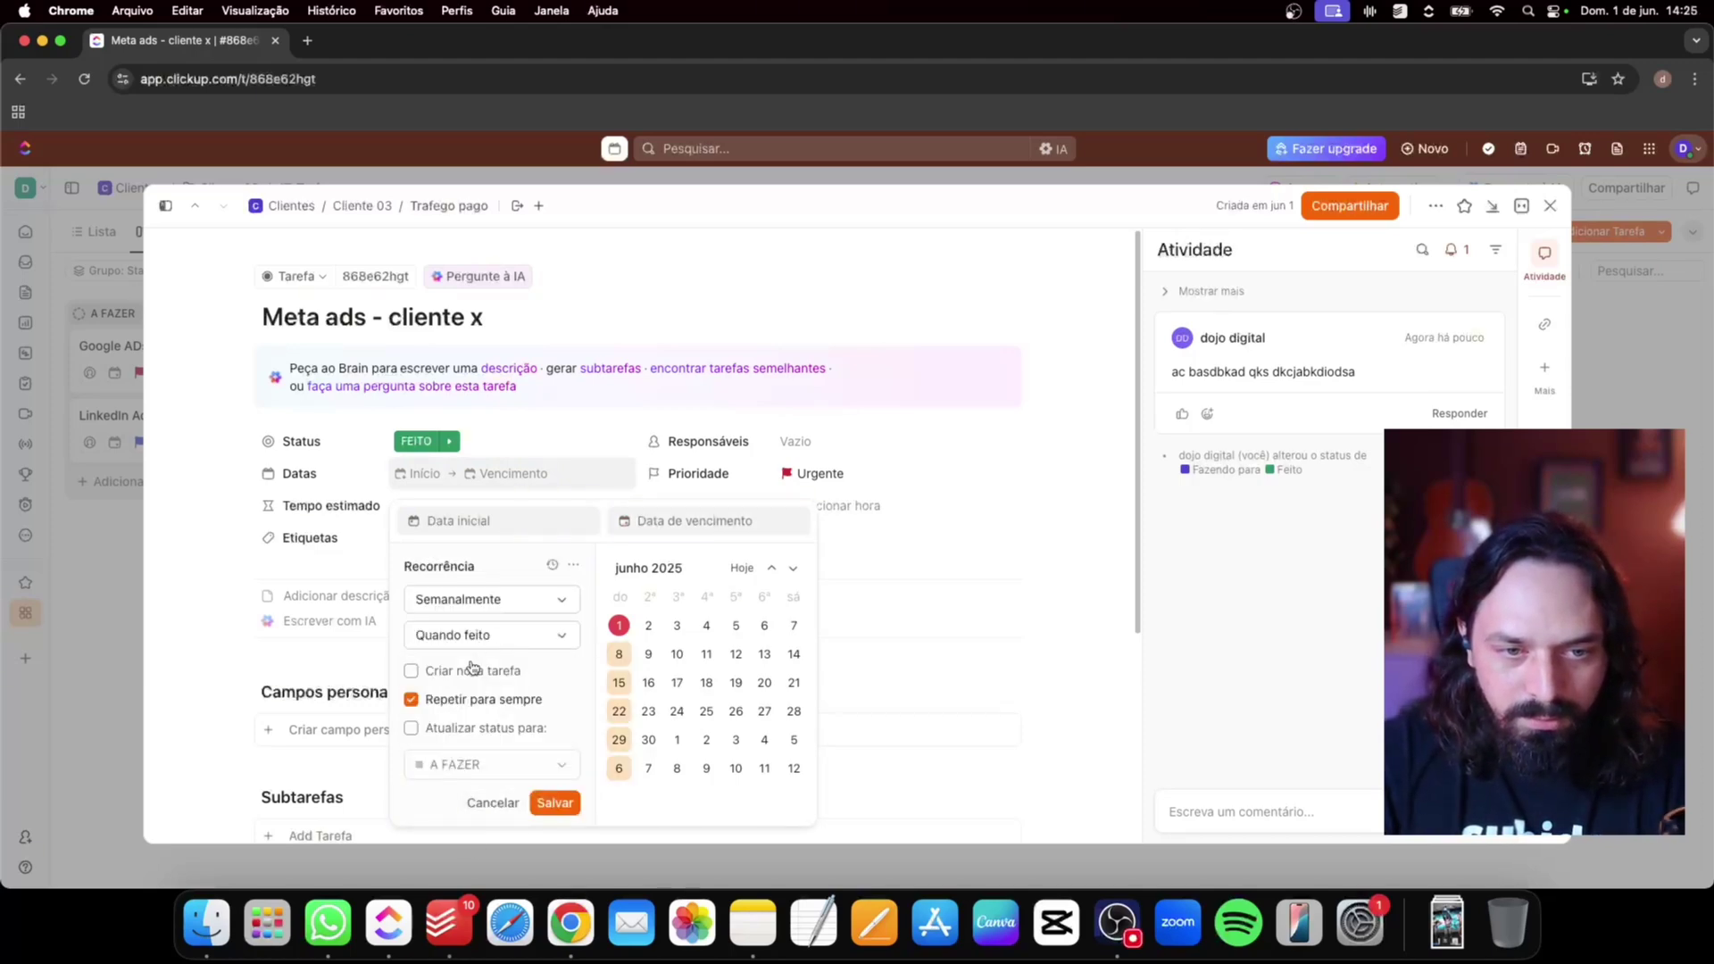
left_click(413, 729)
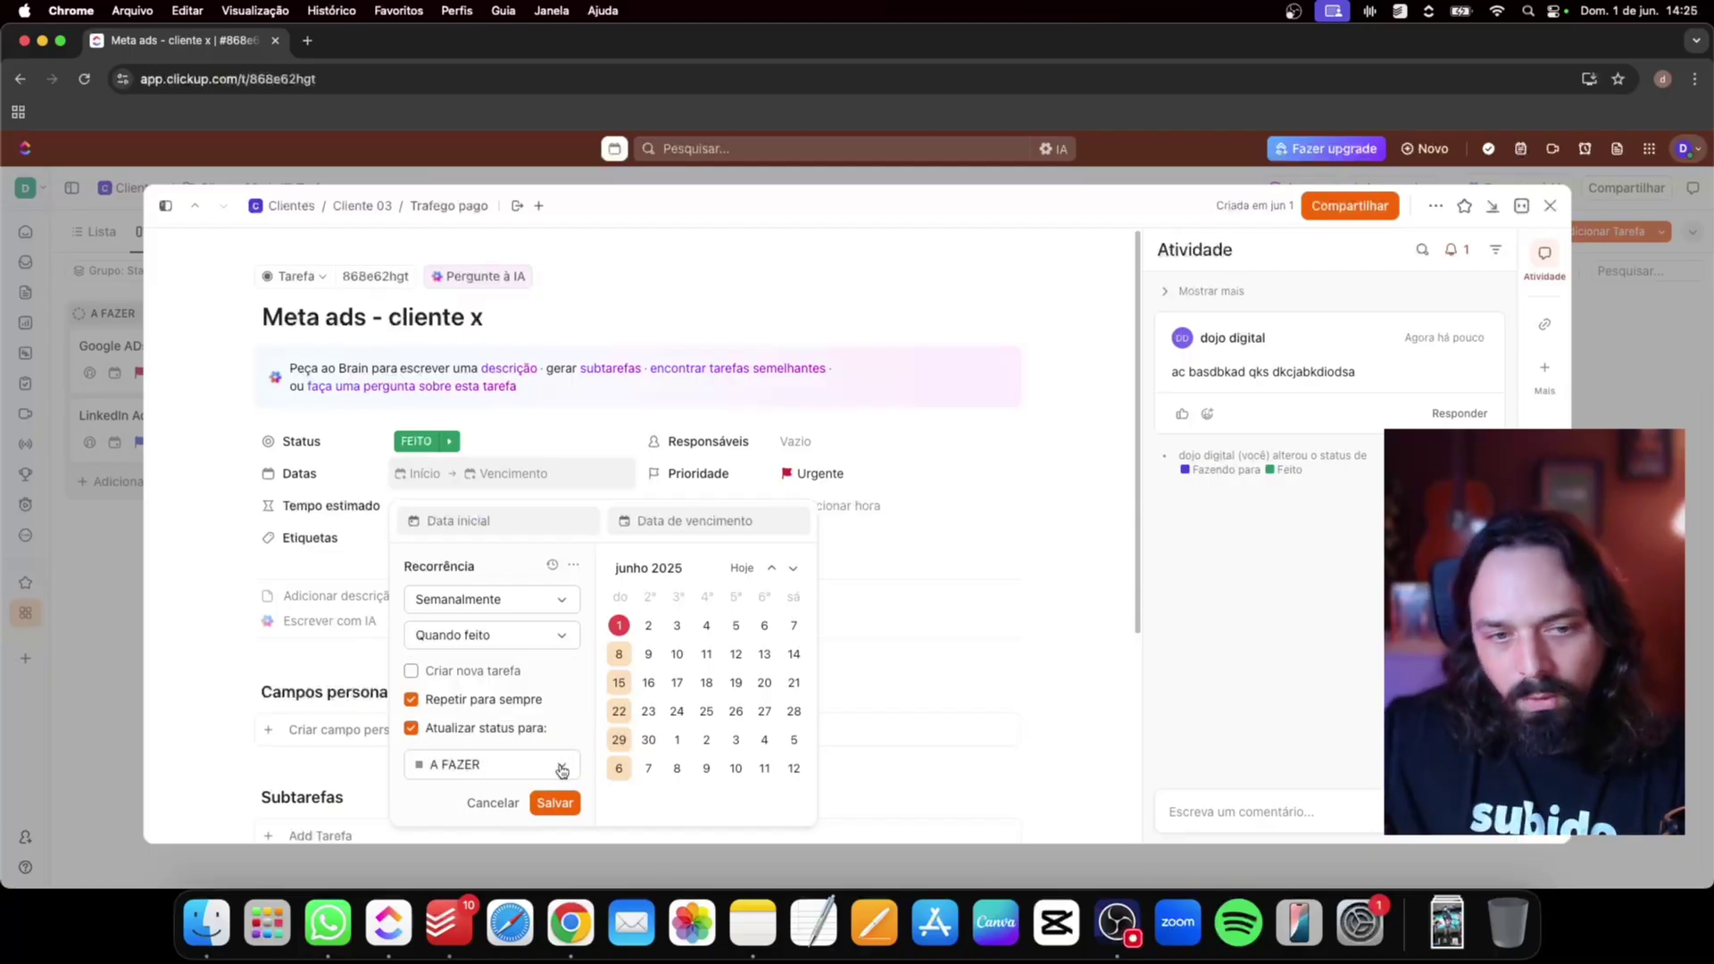
Set the task's recurrence to Diariamente, ignoring weekends
left_click(563, 601)
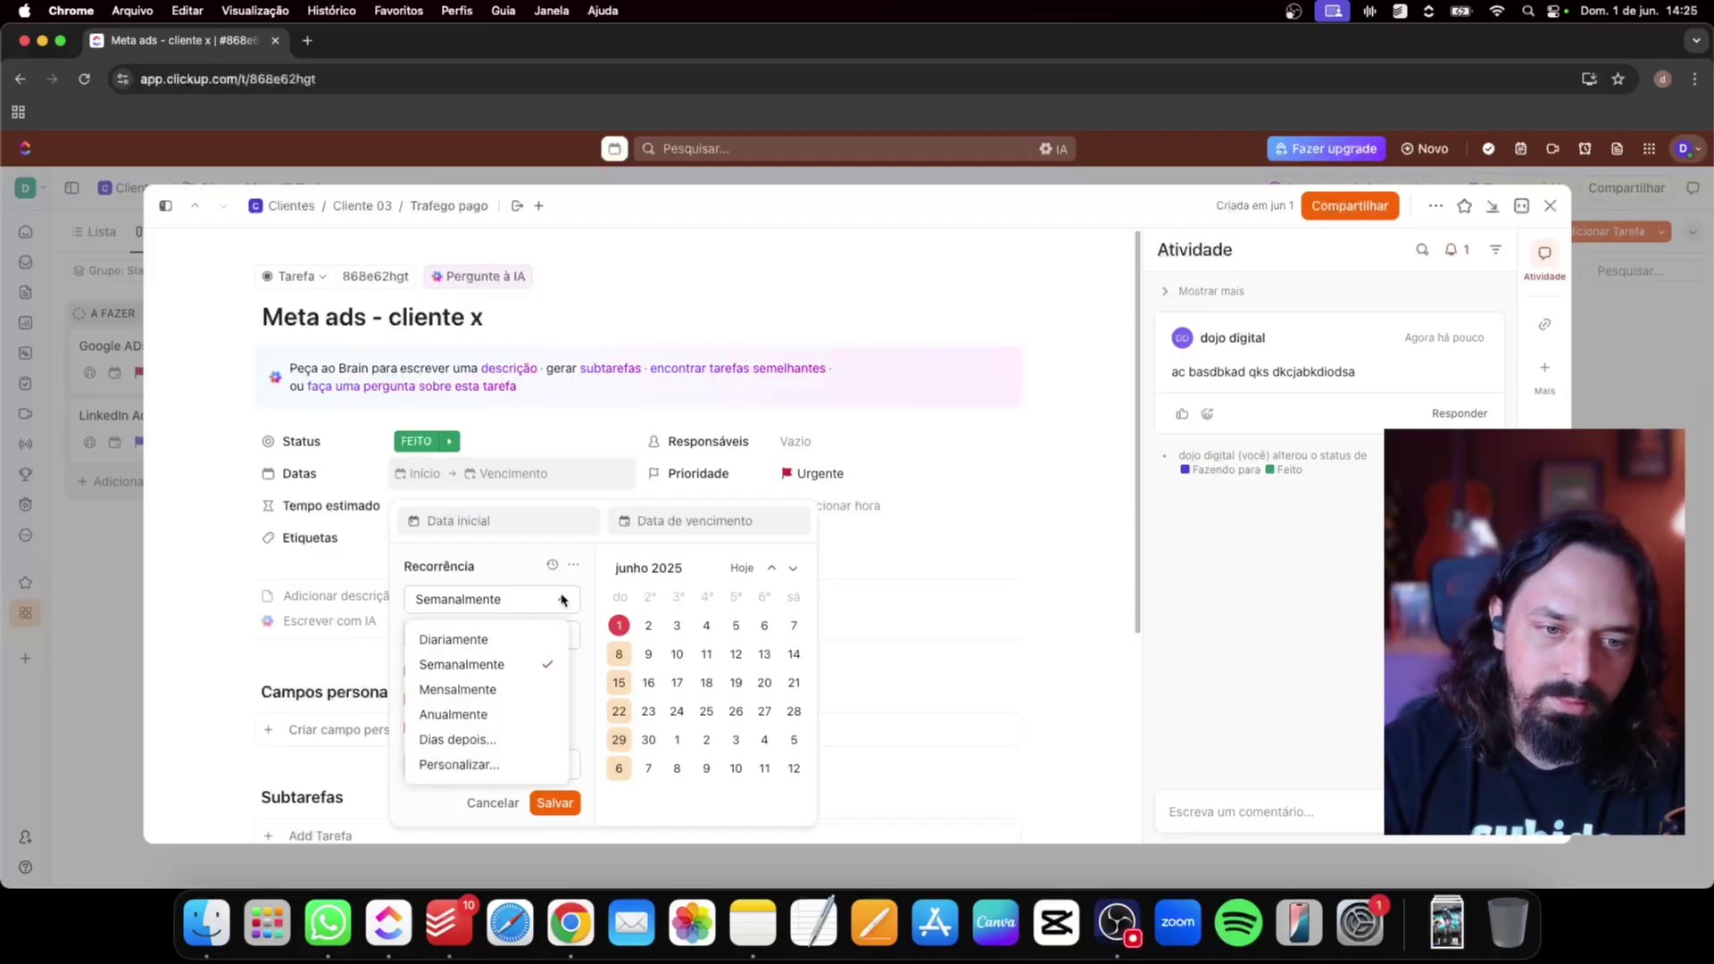
left_click(453, 639)
left_click(452, 676)
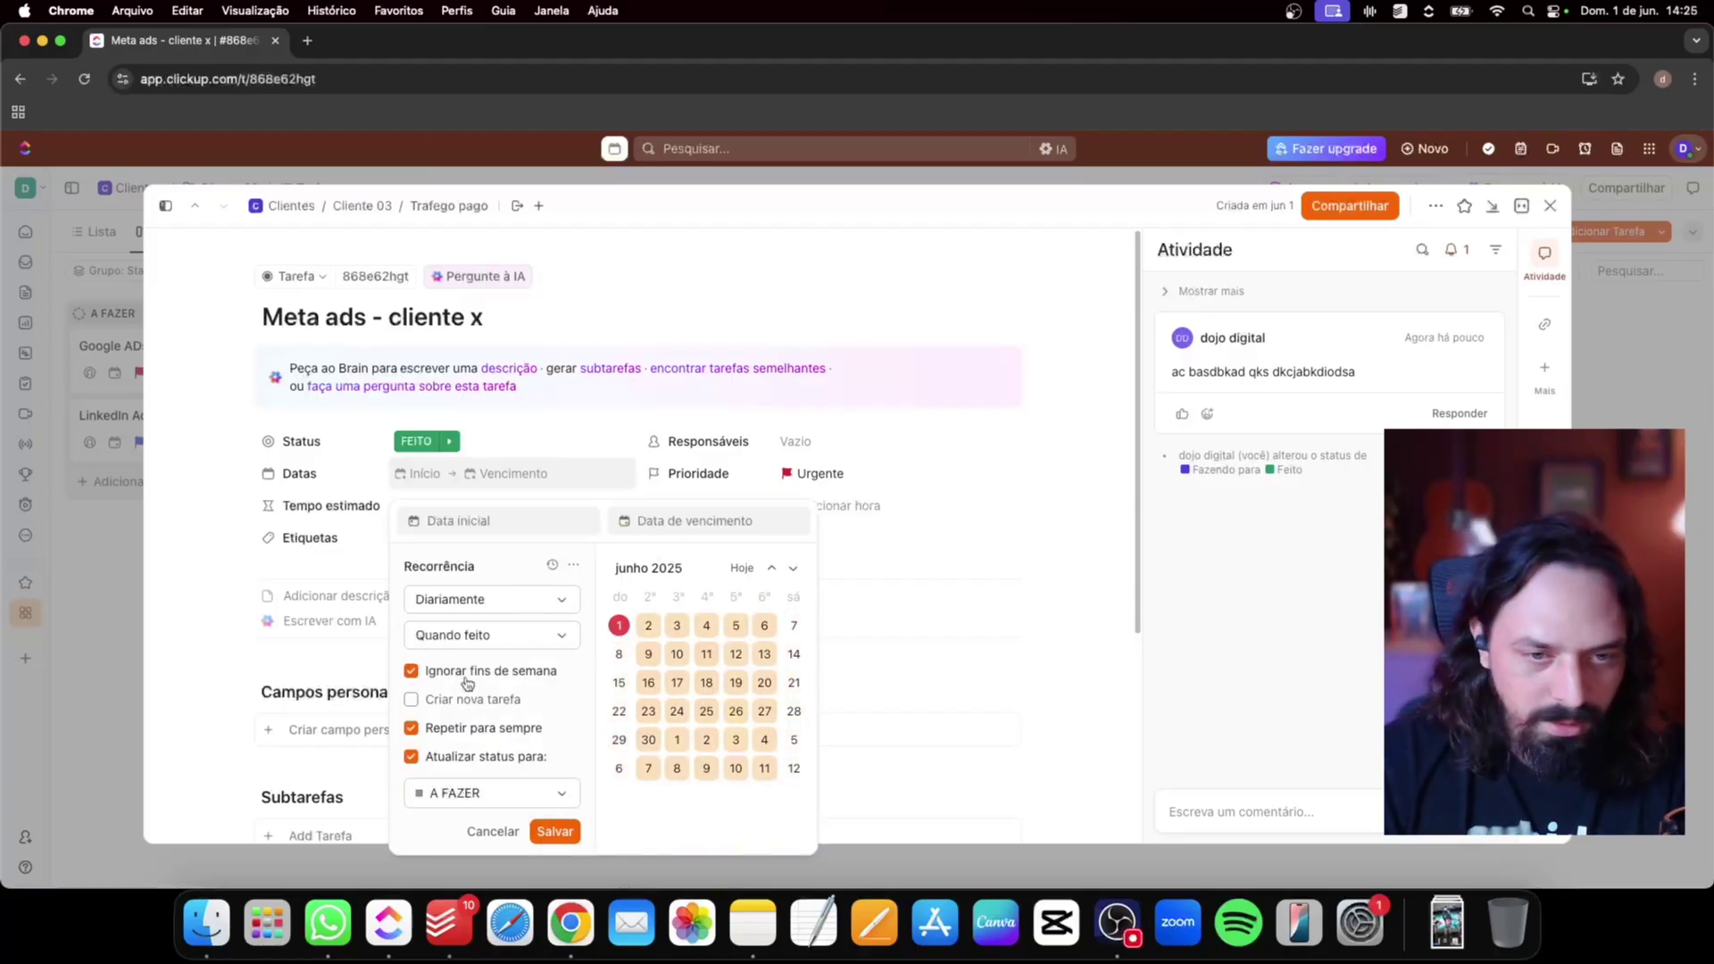
Customize the recurrence of "Meta ads - cliente x" to every 1 semana on Tuesdays and Fridays, excluding Sunday, and save it
left_click(505, 607)
left_click(488, 765)
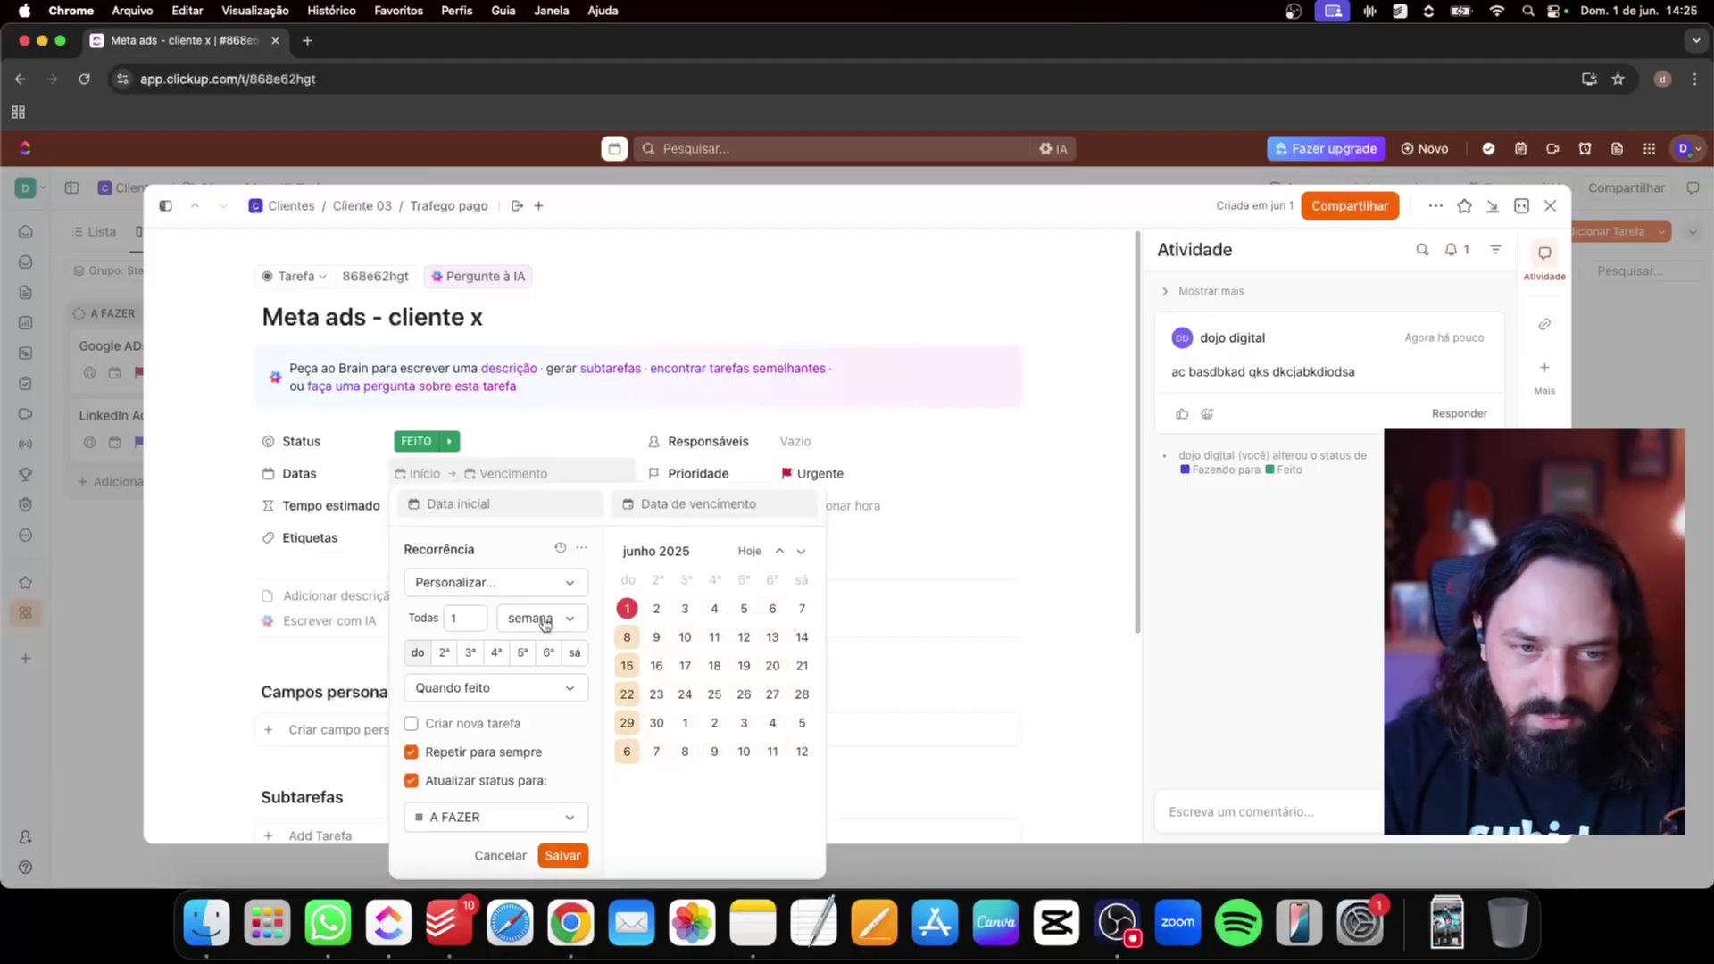
left_click(471, 653)
left_click(547, 653)
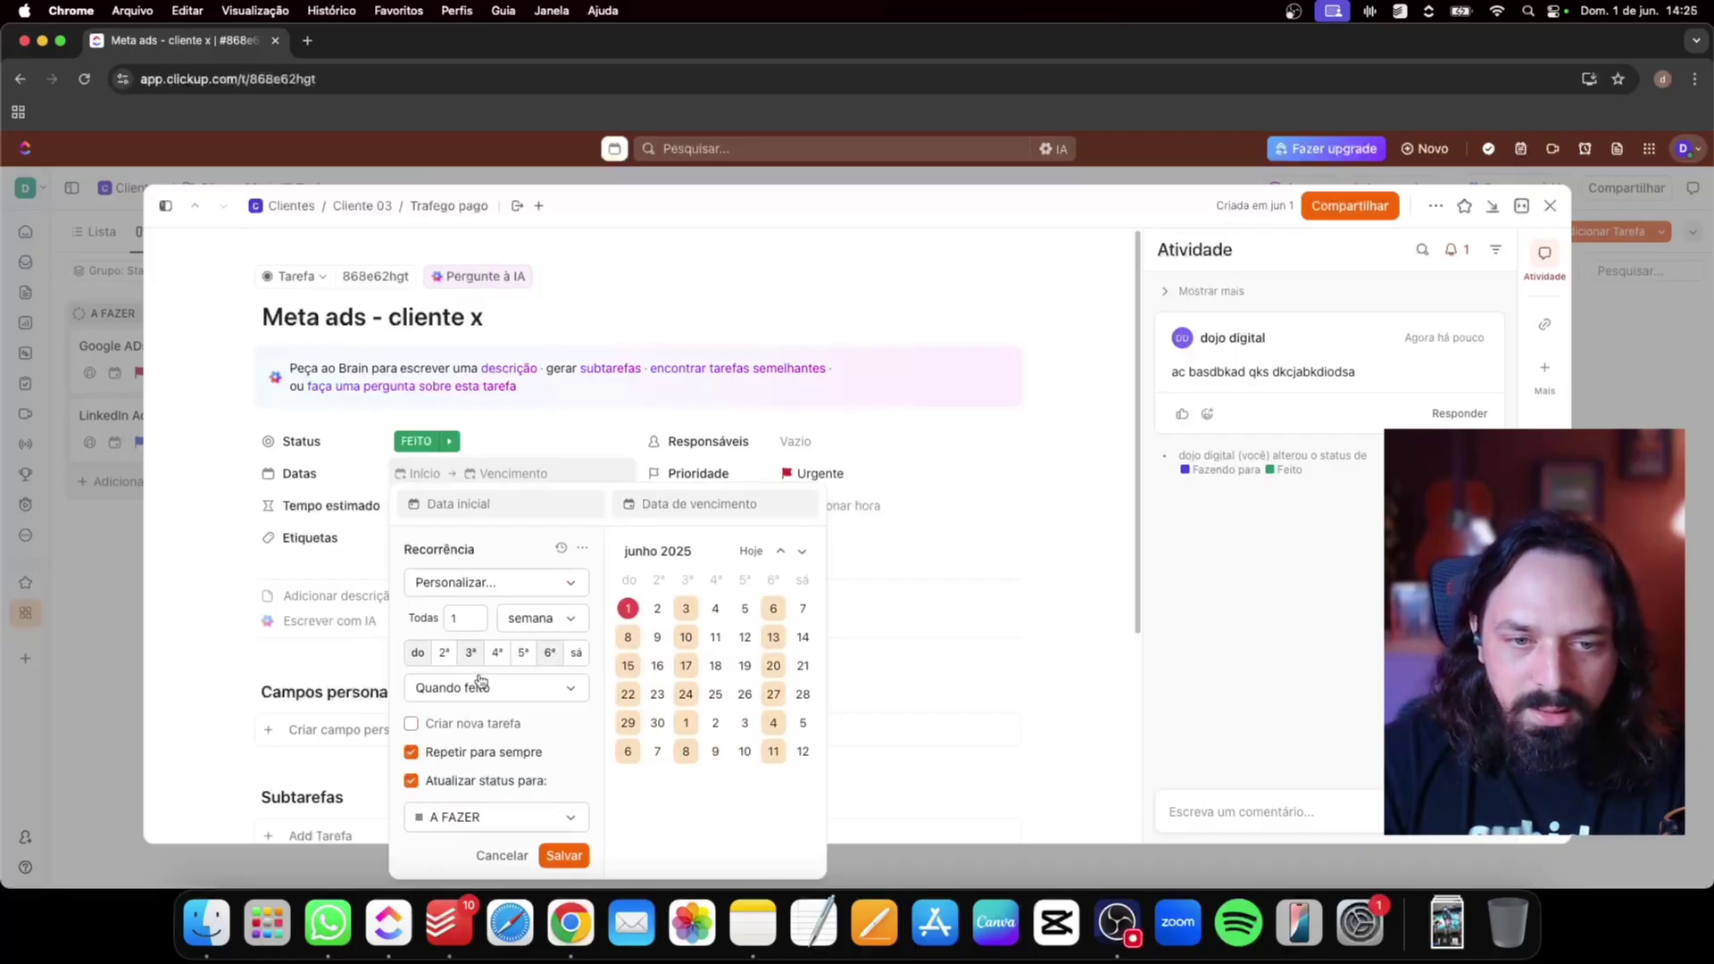
left_click(417, 652)
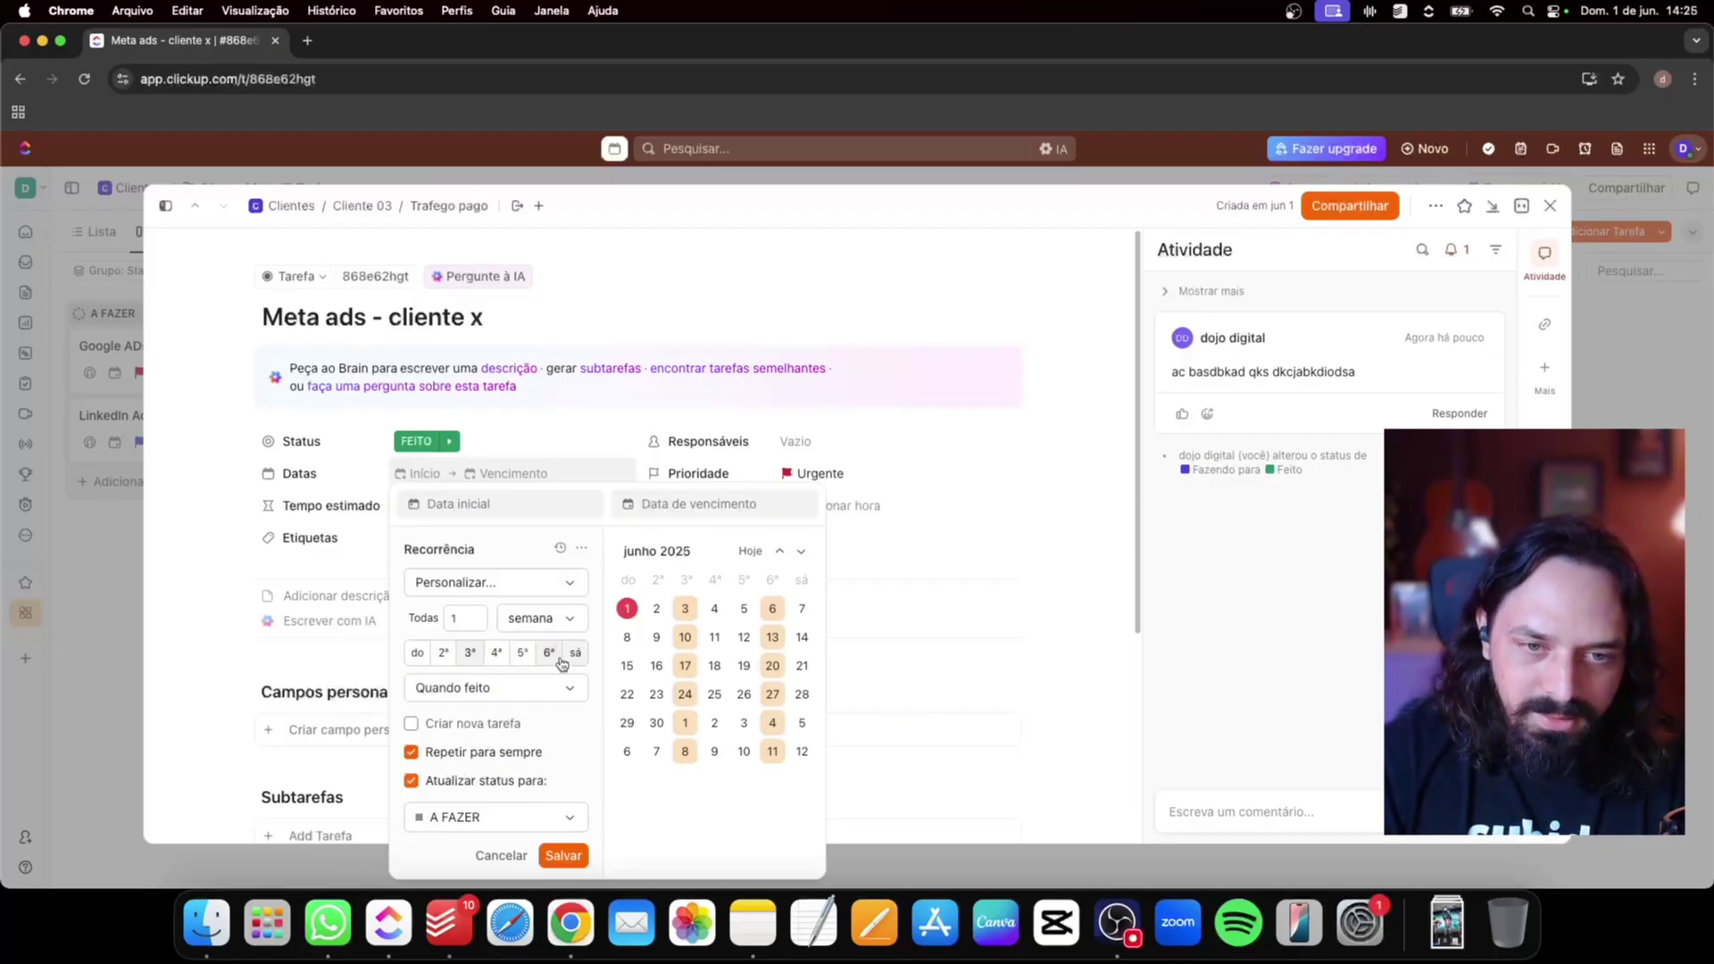
left_click(561, 856)
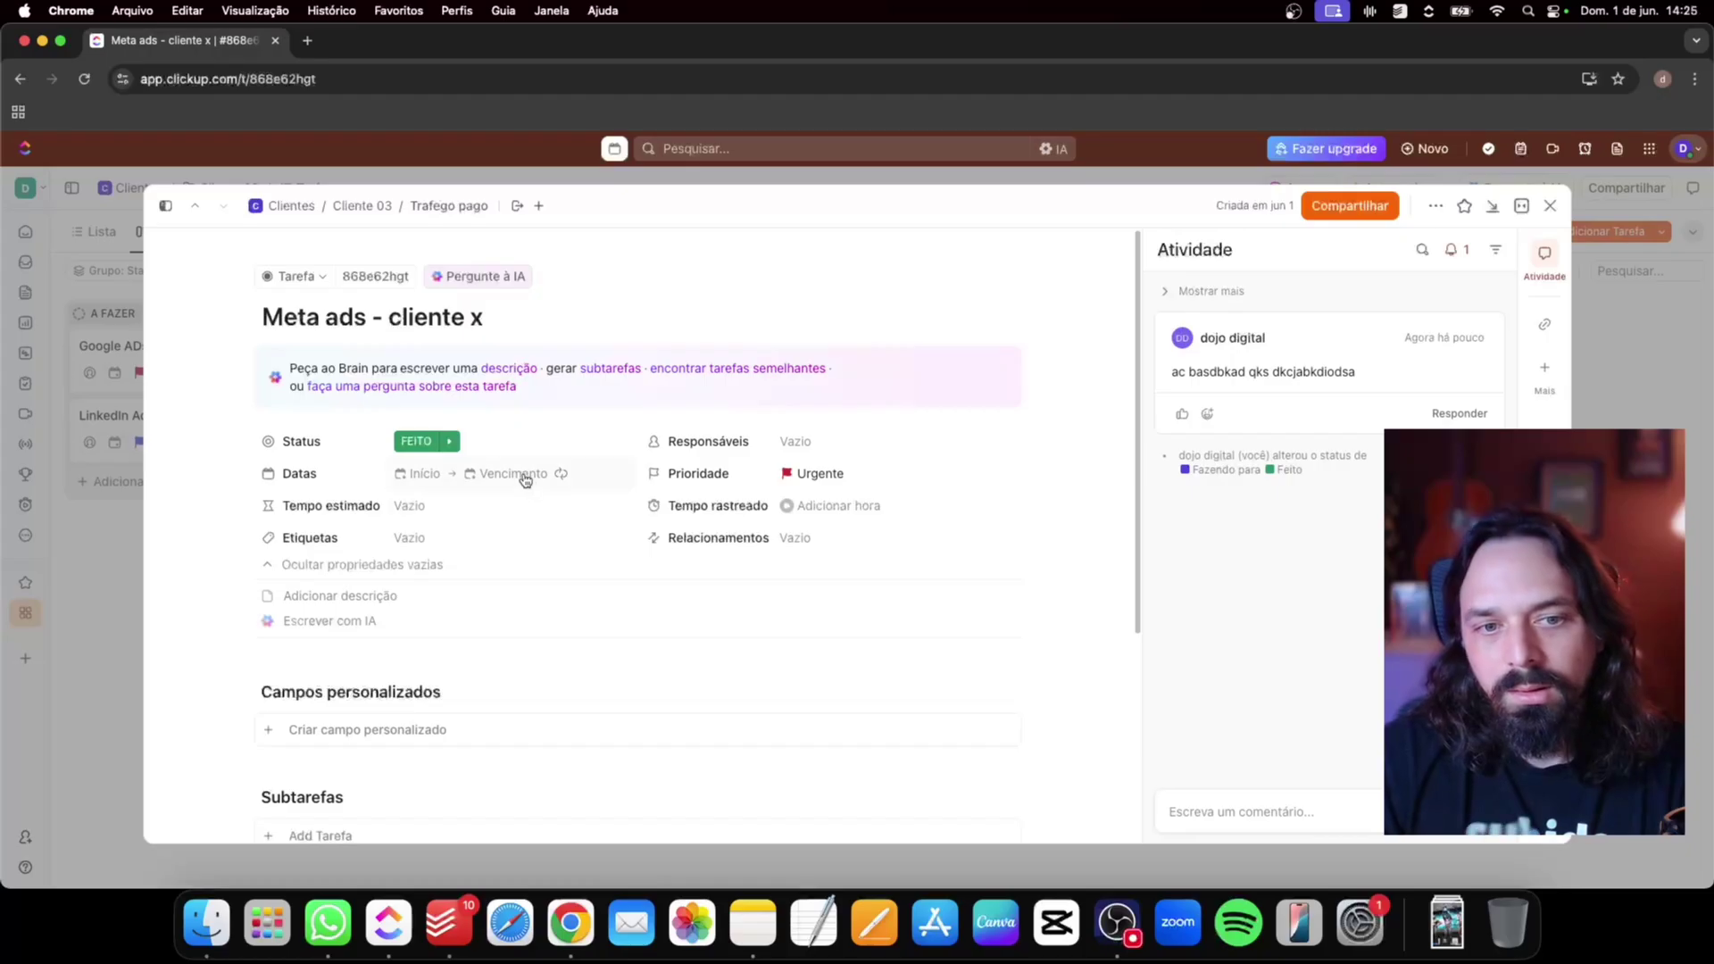
Set the due date of "Meta ads - cliente x" to Hoje and close the task
left_click(525, 475)
left_click(451, 568)
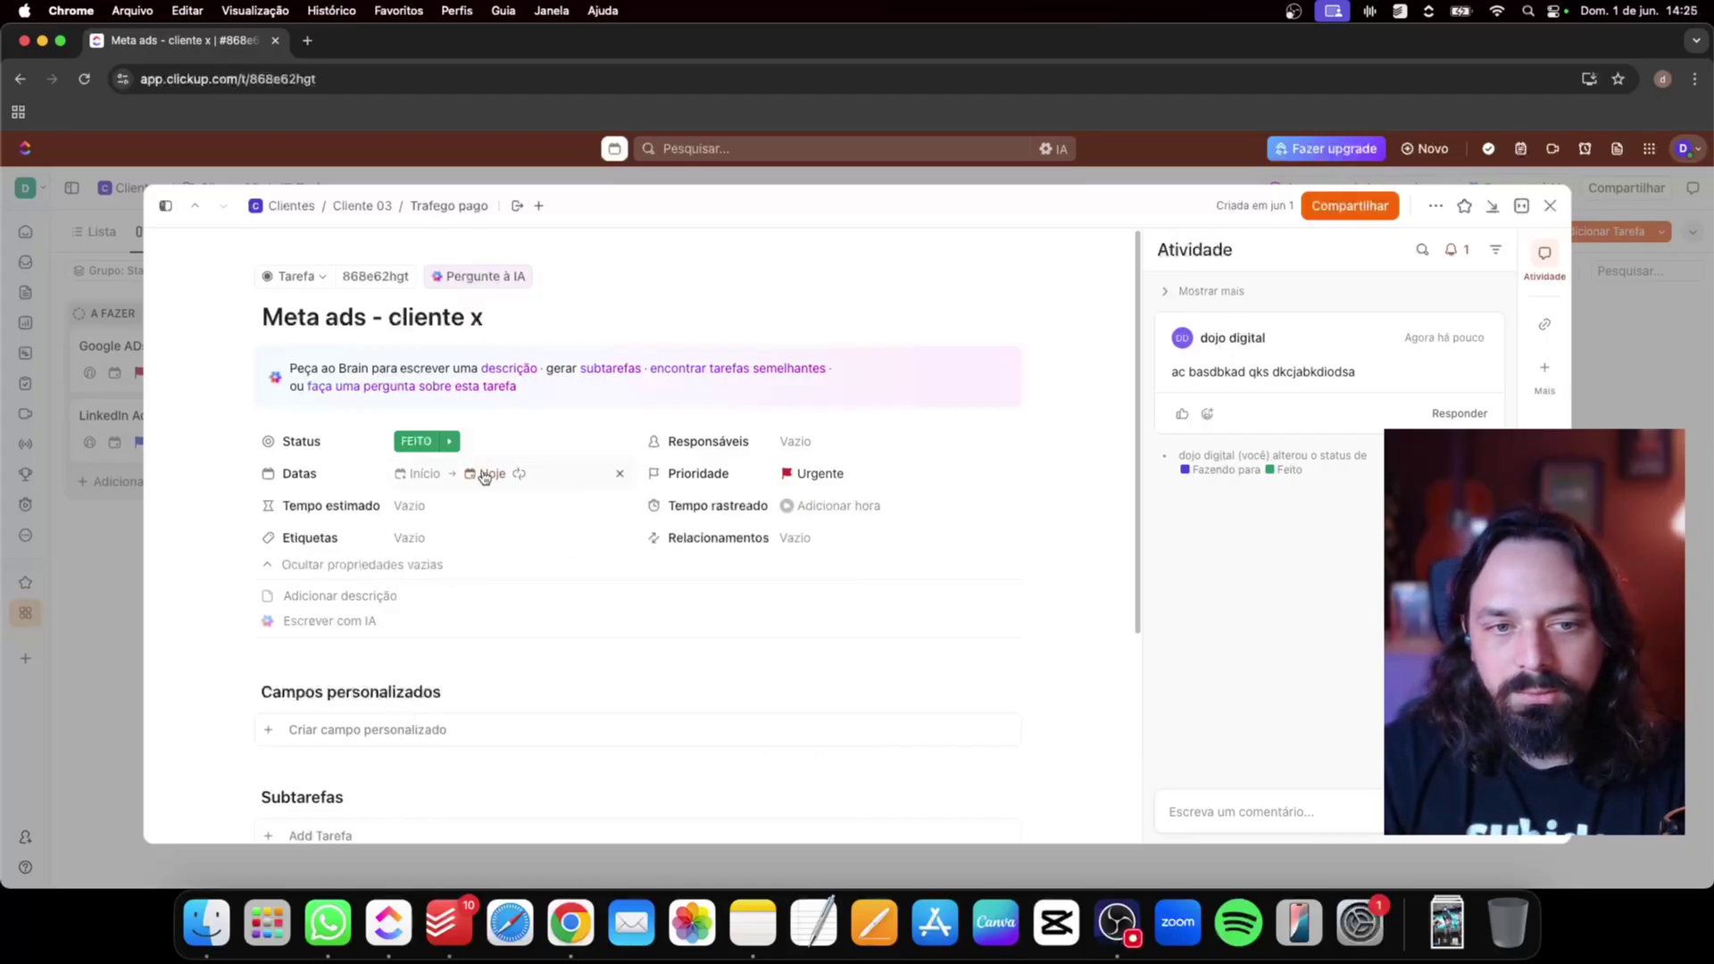
left_click(422, 443)
left_click(833, 624)
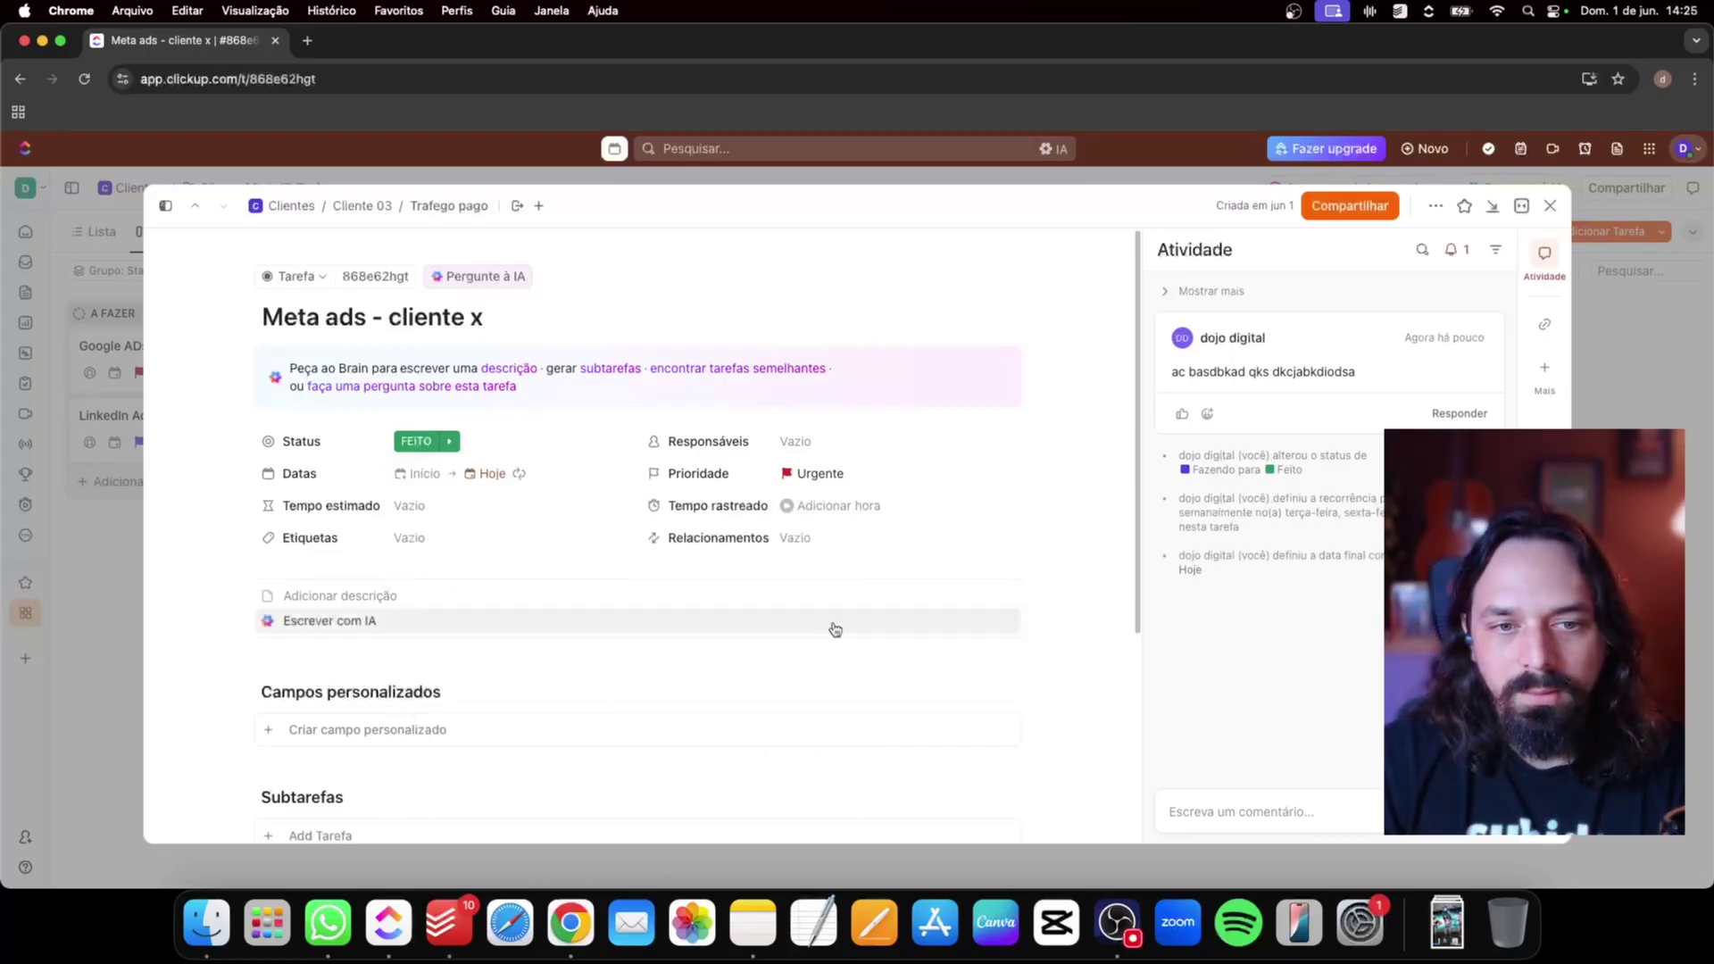
left_click(1550, 206)
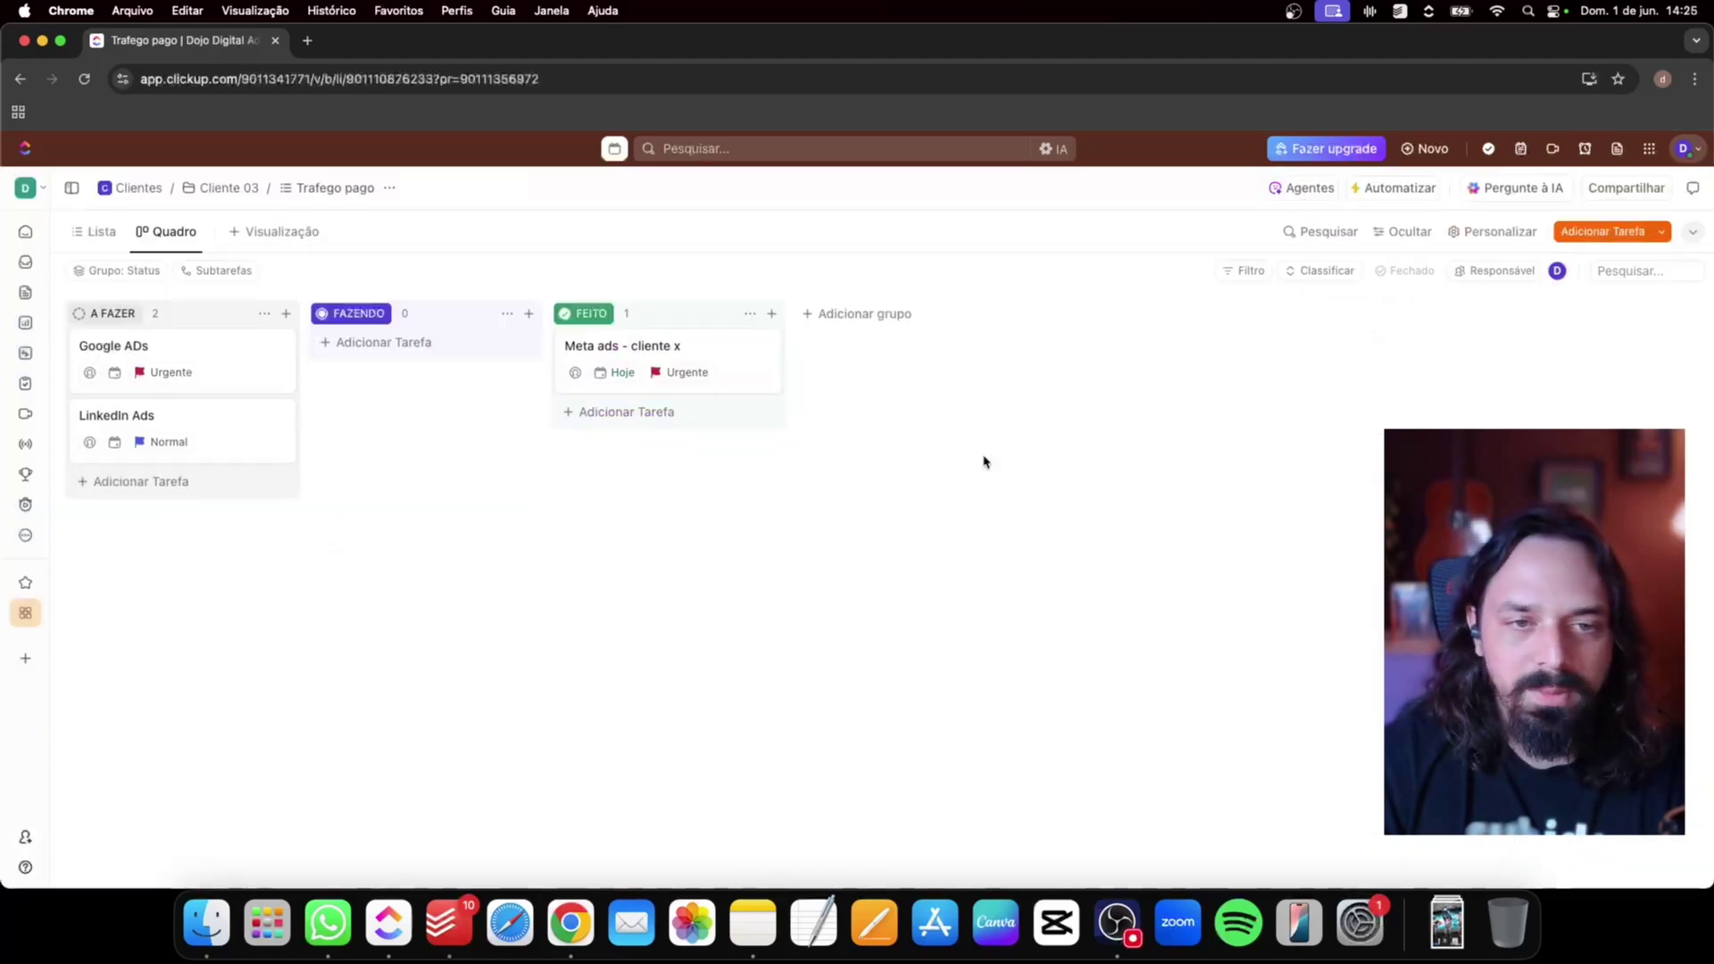
Check the due date of "Meta ads - cliente x" on the board and move the task from FEITO to A FAZER
left_click(622, 372)
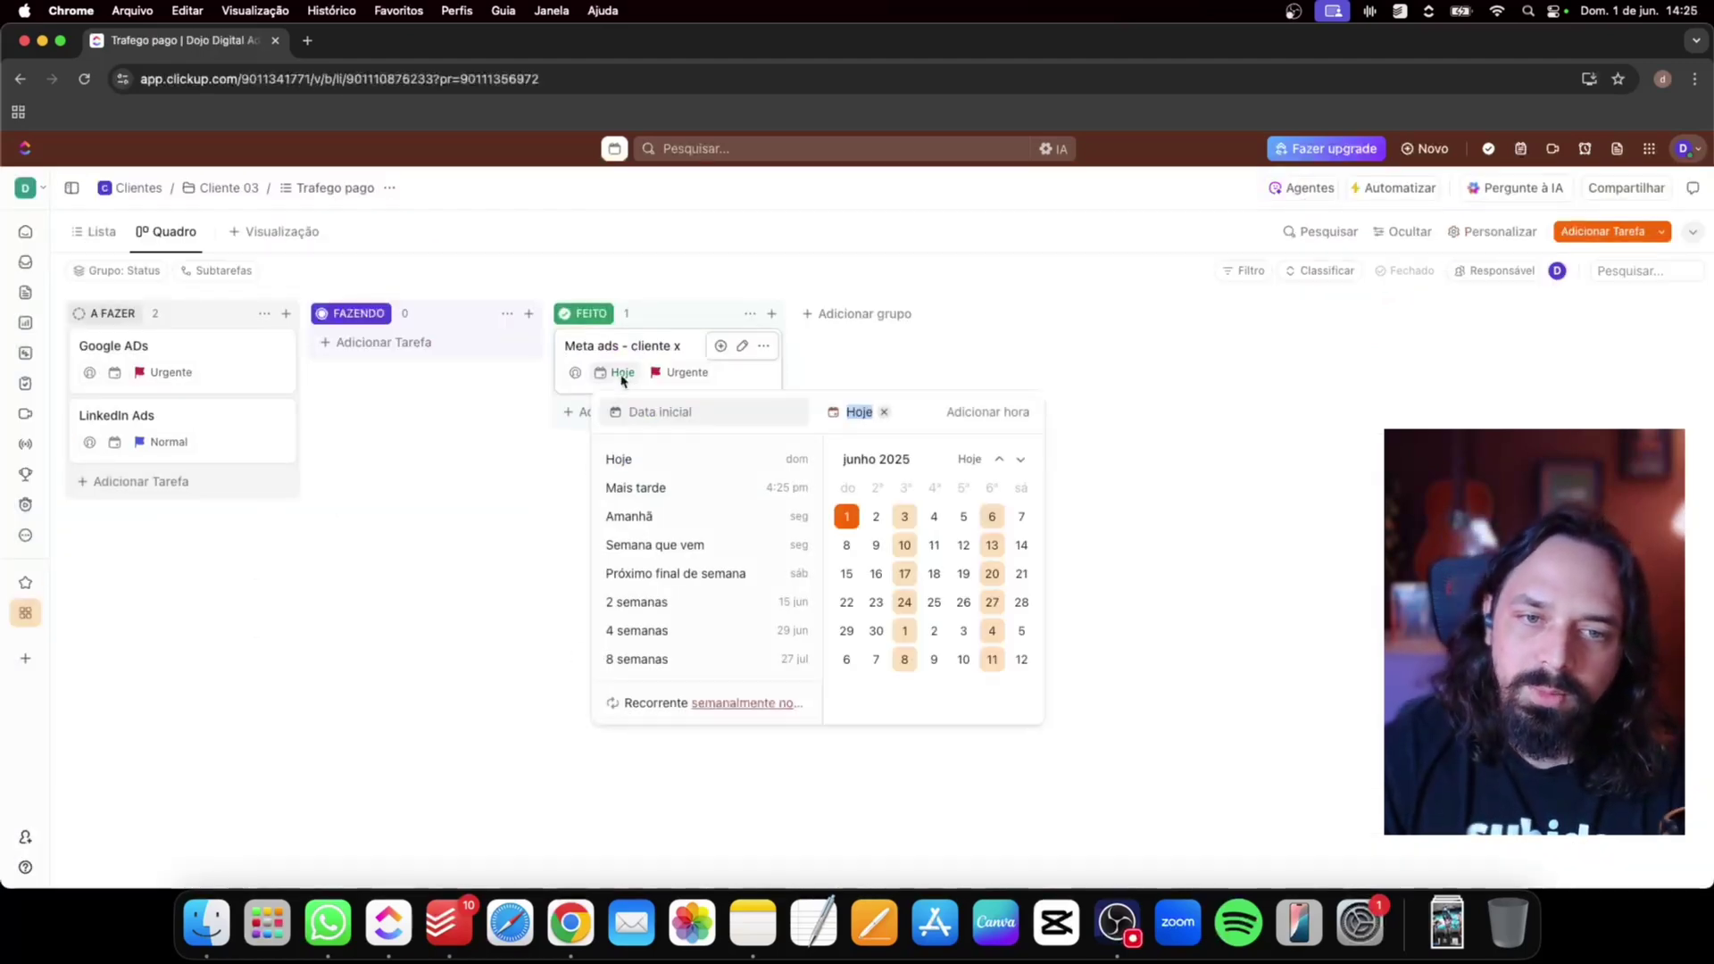
left_click(469, 561)
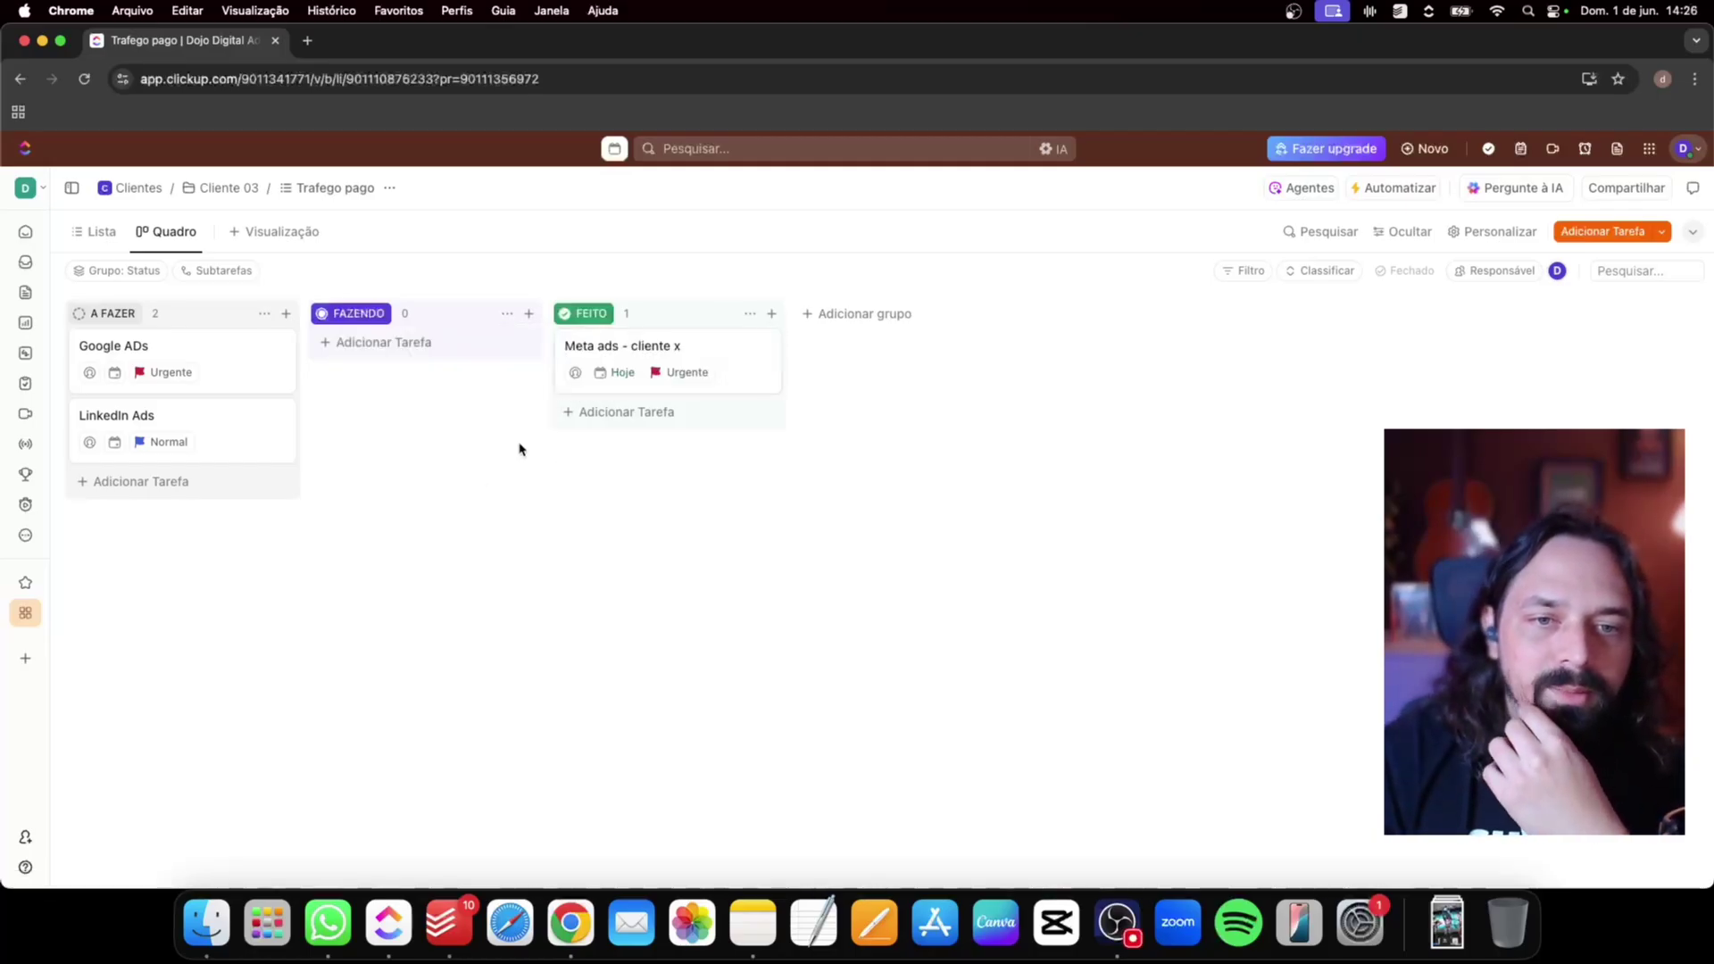
left_click_drag(604, 352, 294, 512)
left_click_drag(603, 382, 205, 357)
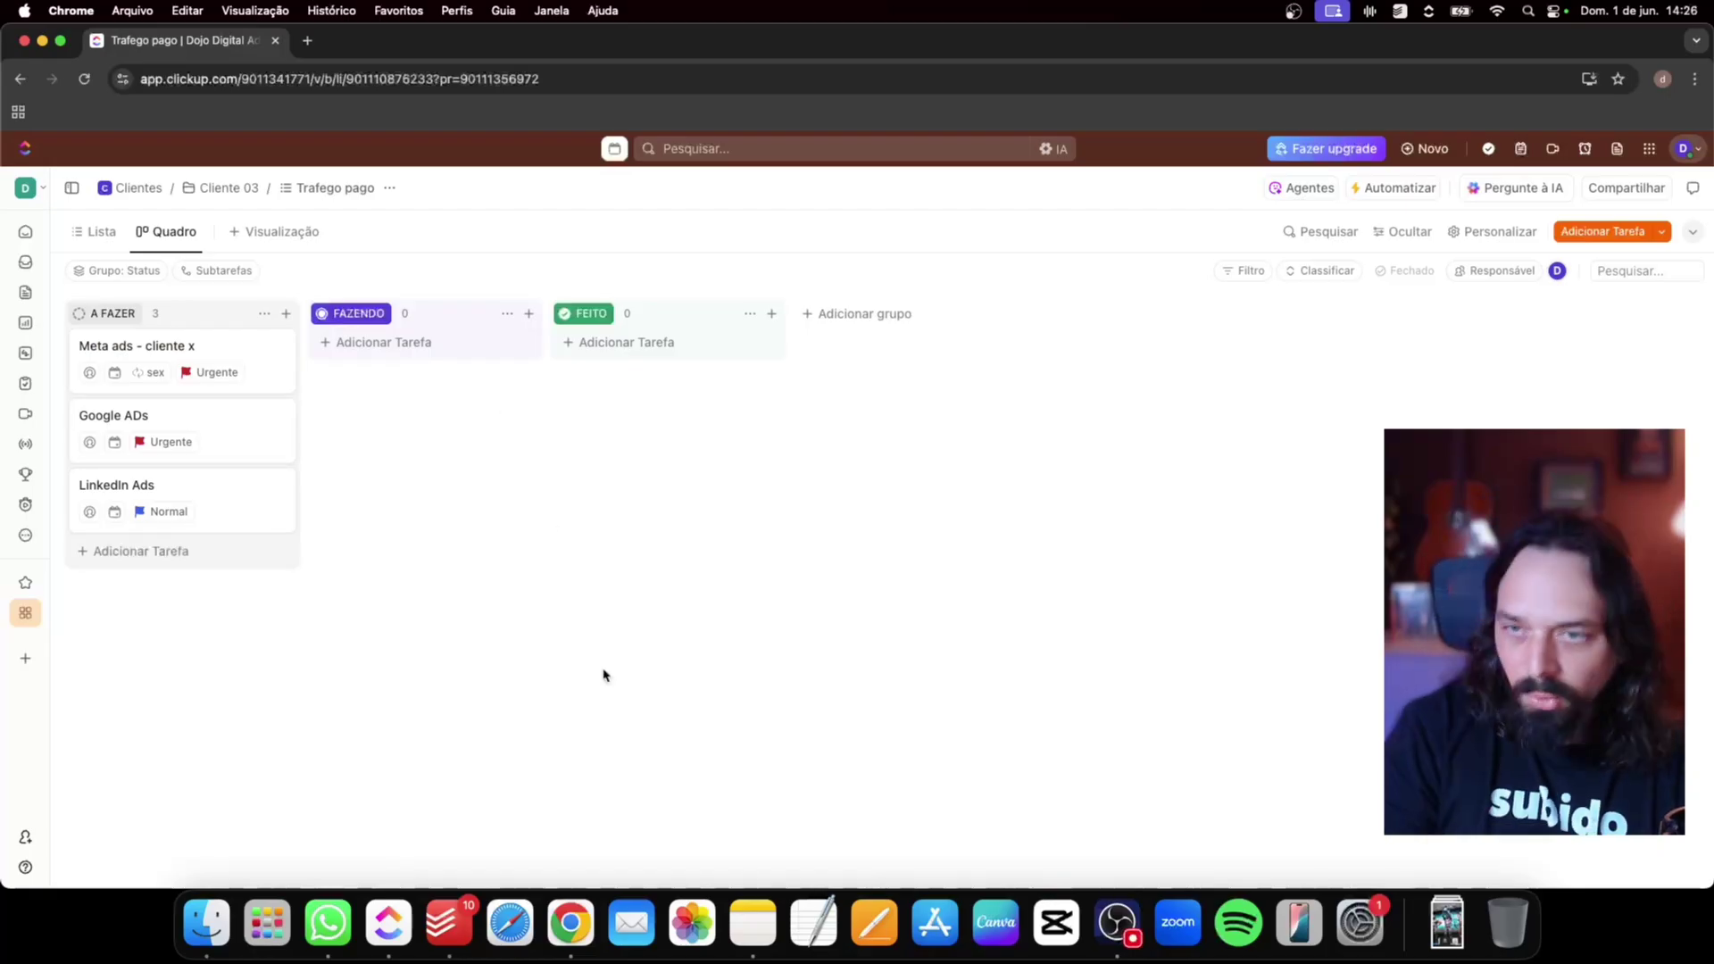
Add a Calendário view to the Trafego pago list and close its customization settings
left_click(98, 231)
left_click(167, 231)
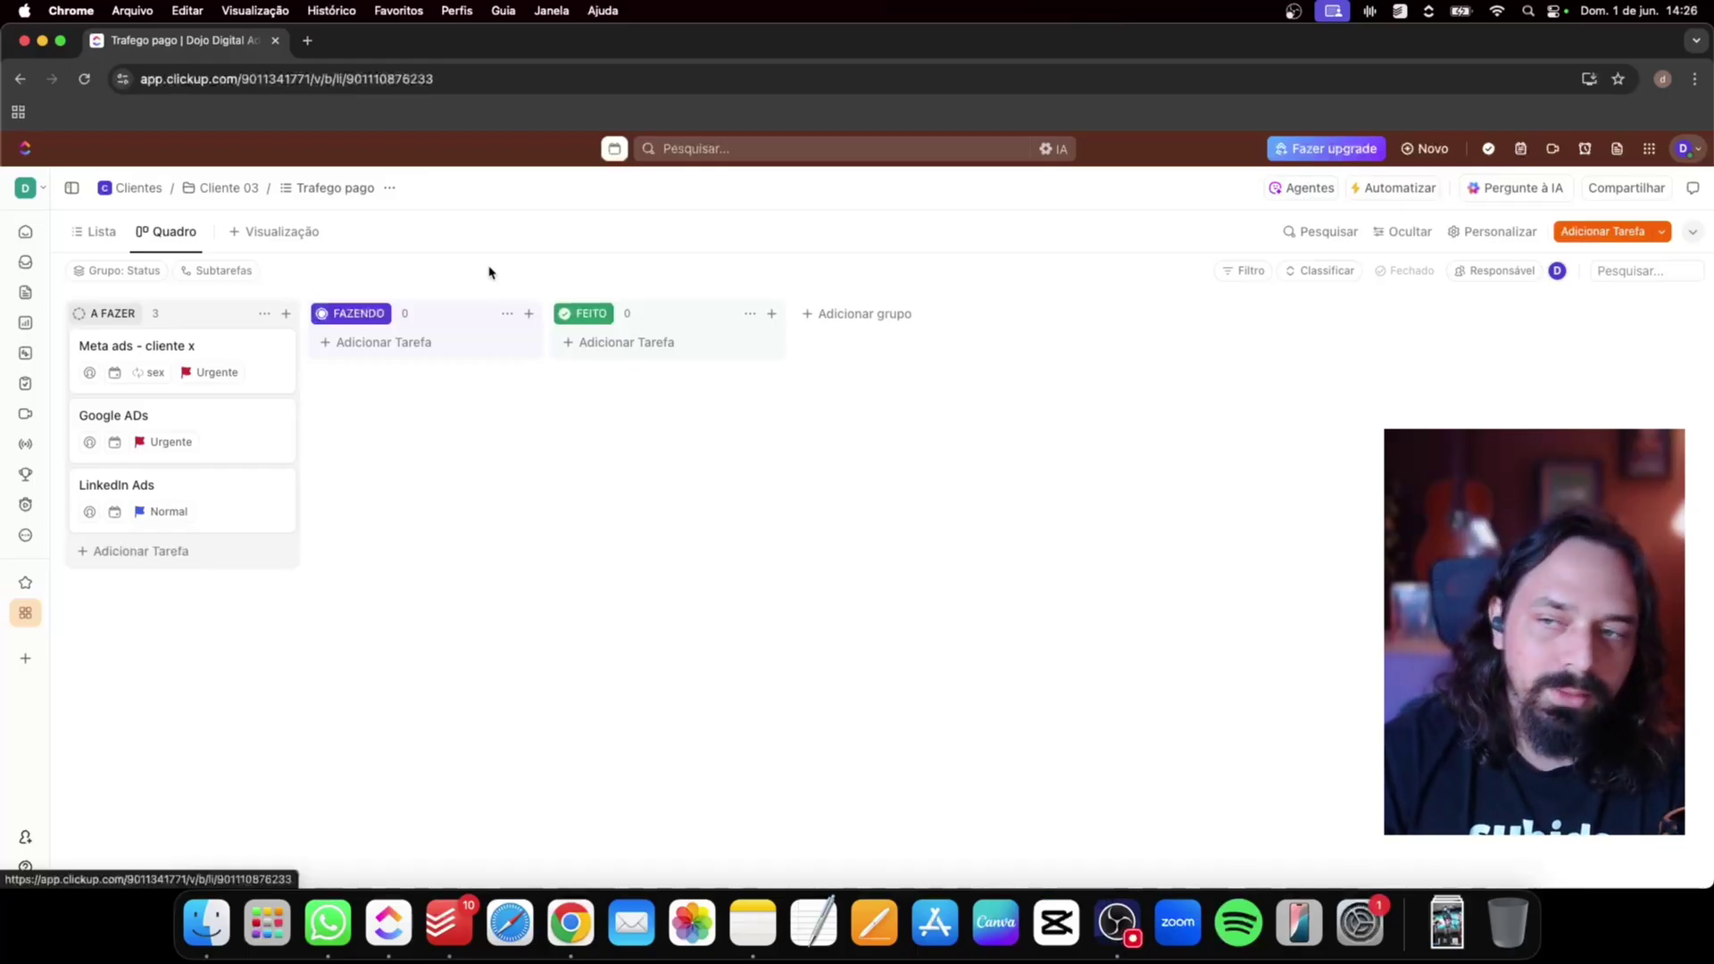
left_click(286, 231)
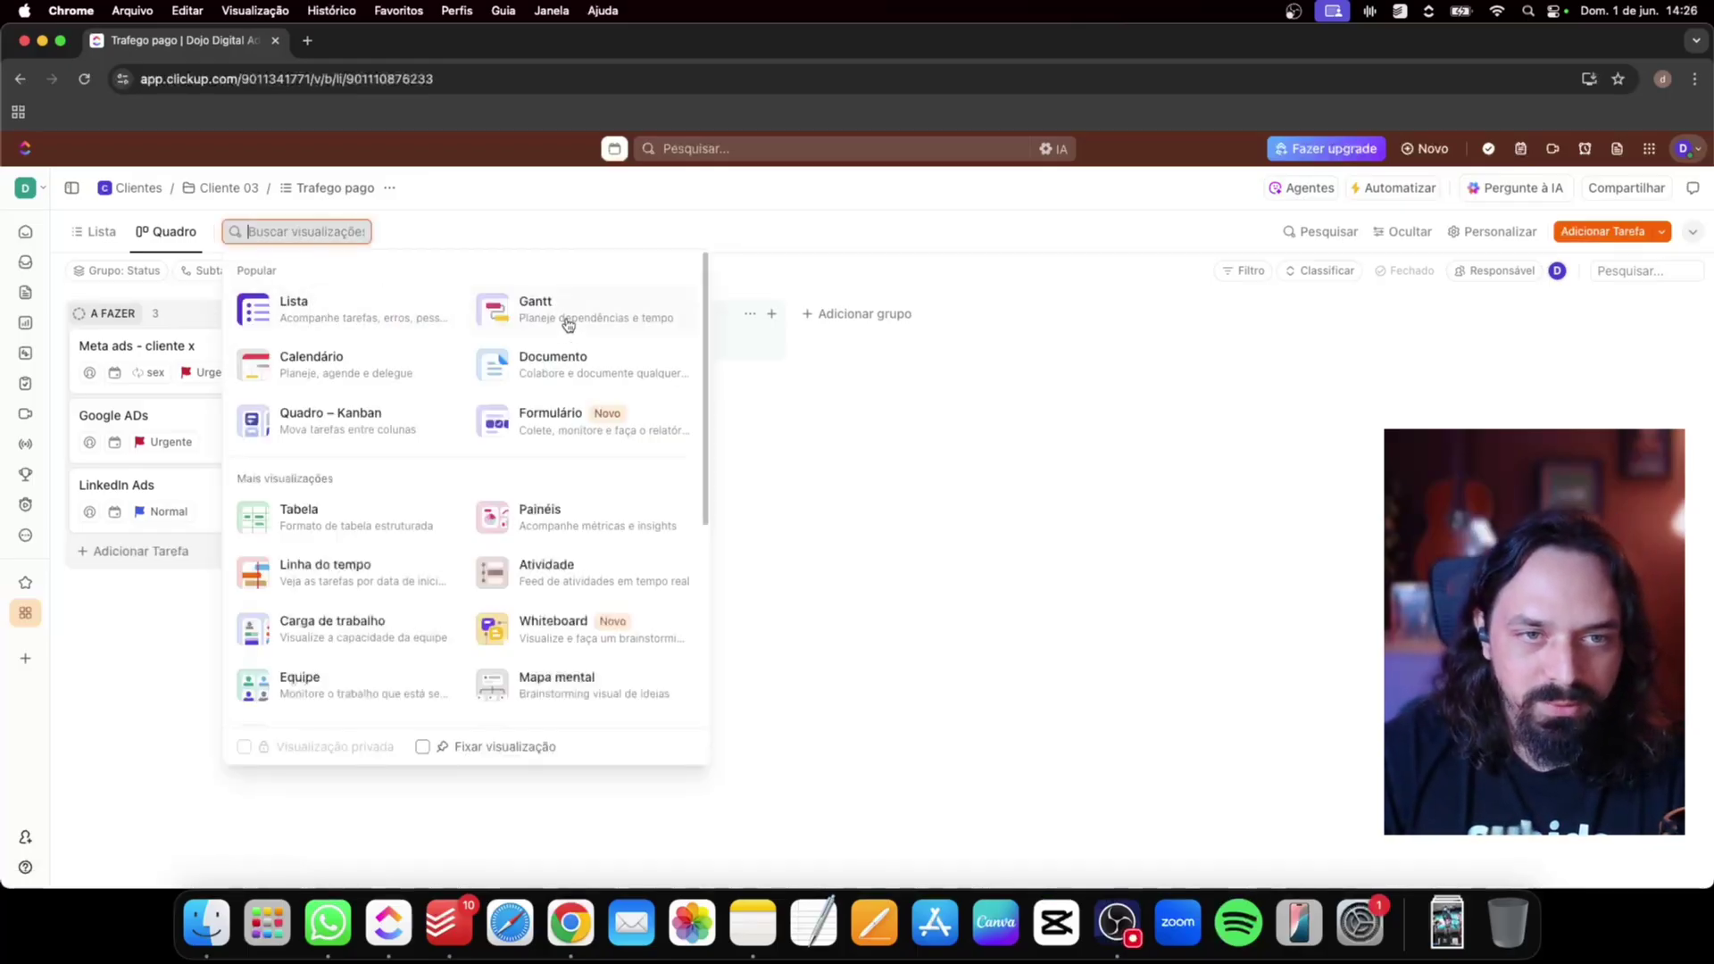
left_click(330, 367)
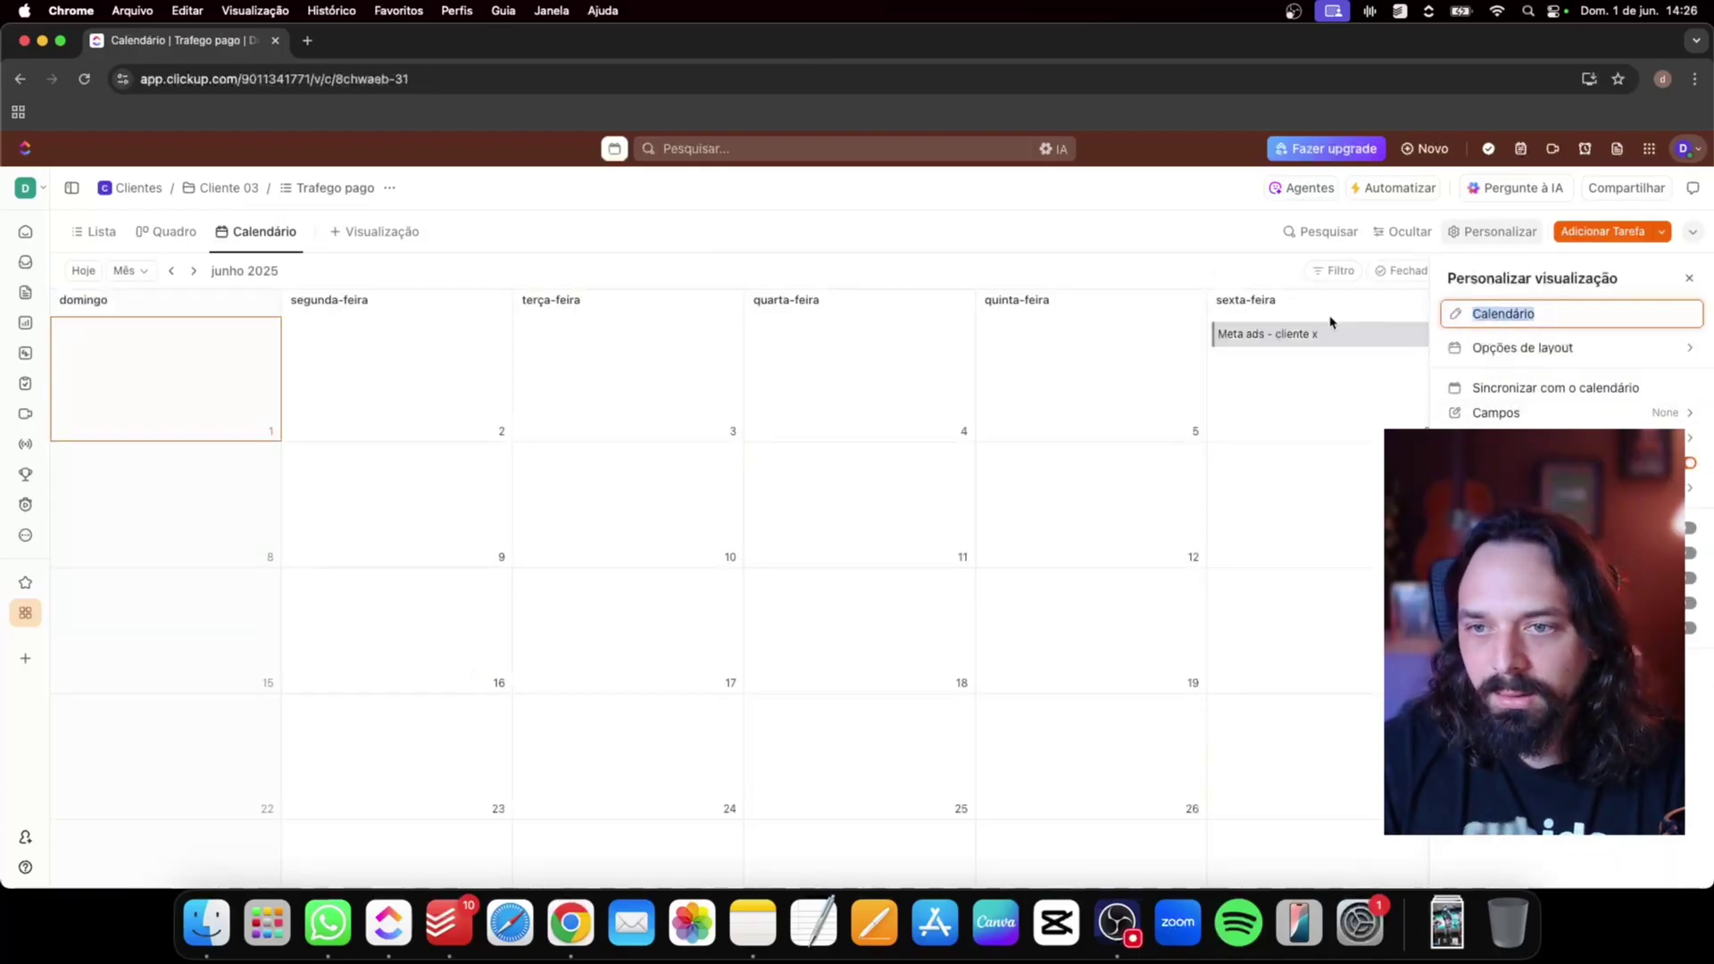
left_click(1687, 276)
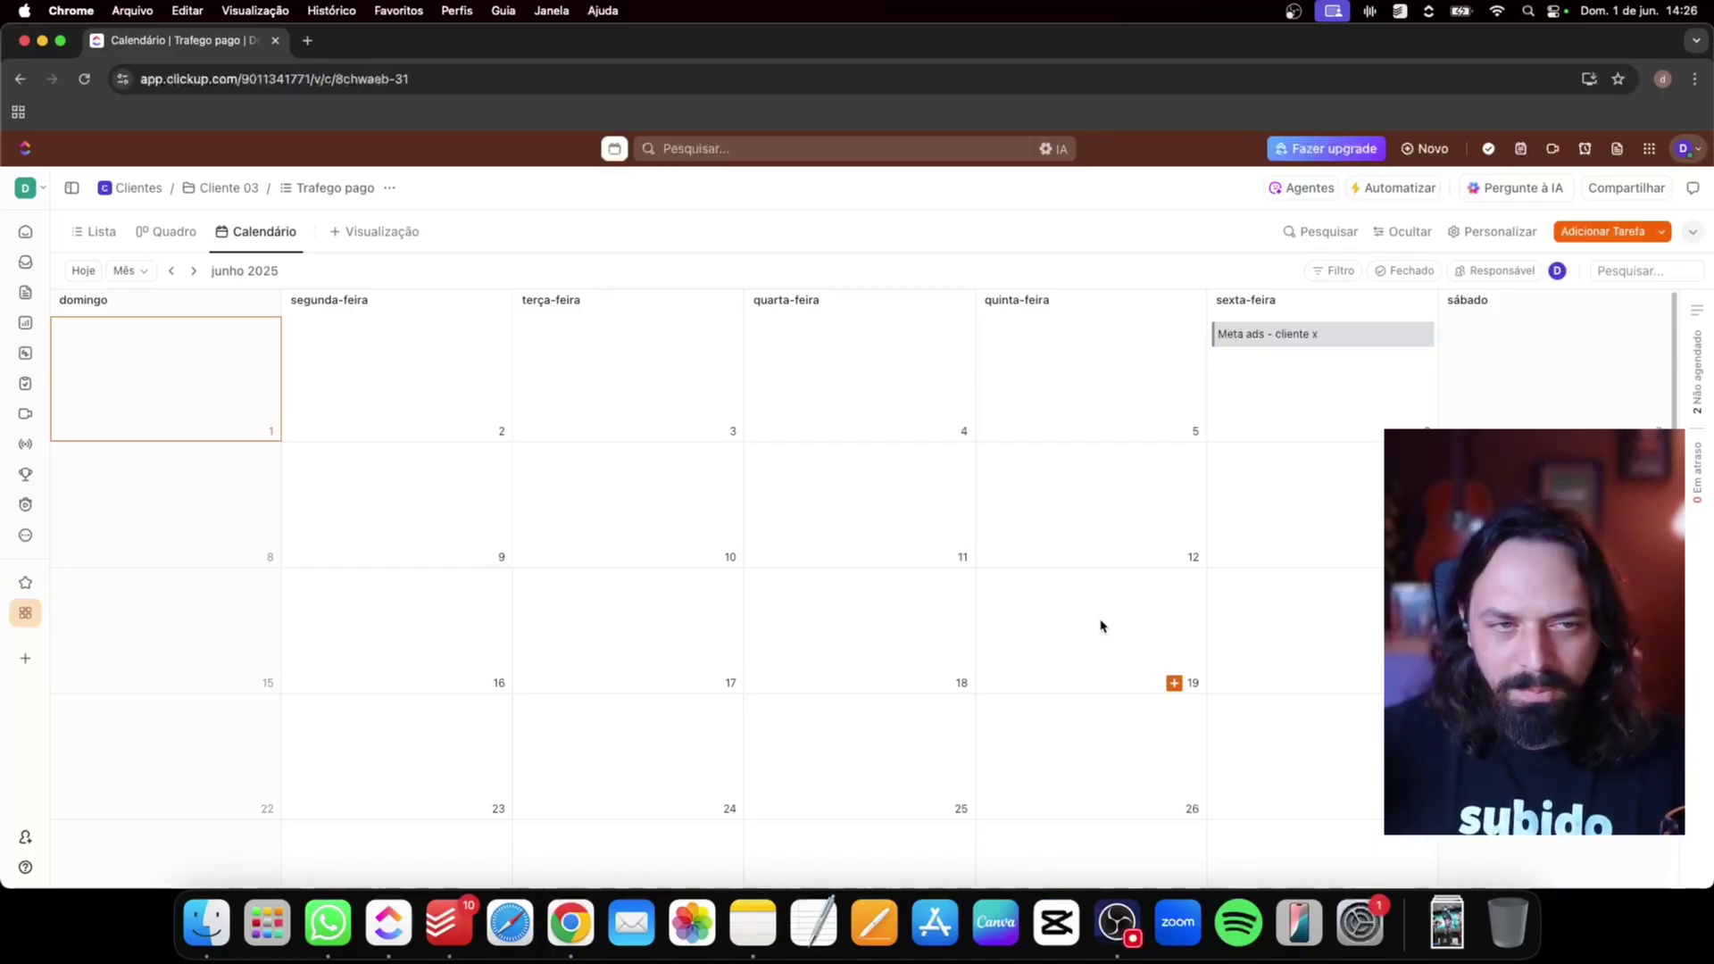
Add a Linha do tempo view to the Trafego pago list, keeping its default settings
left_click(357, 236)
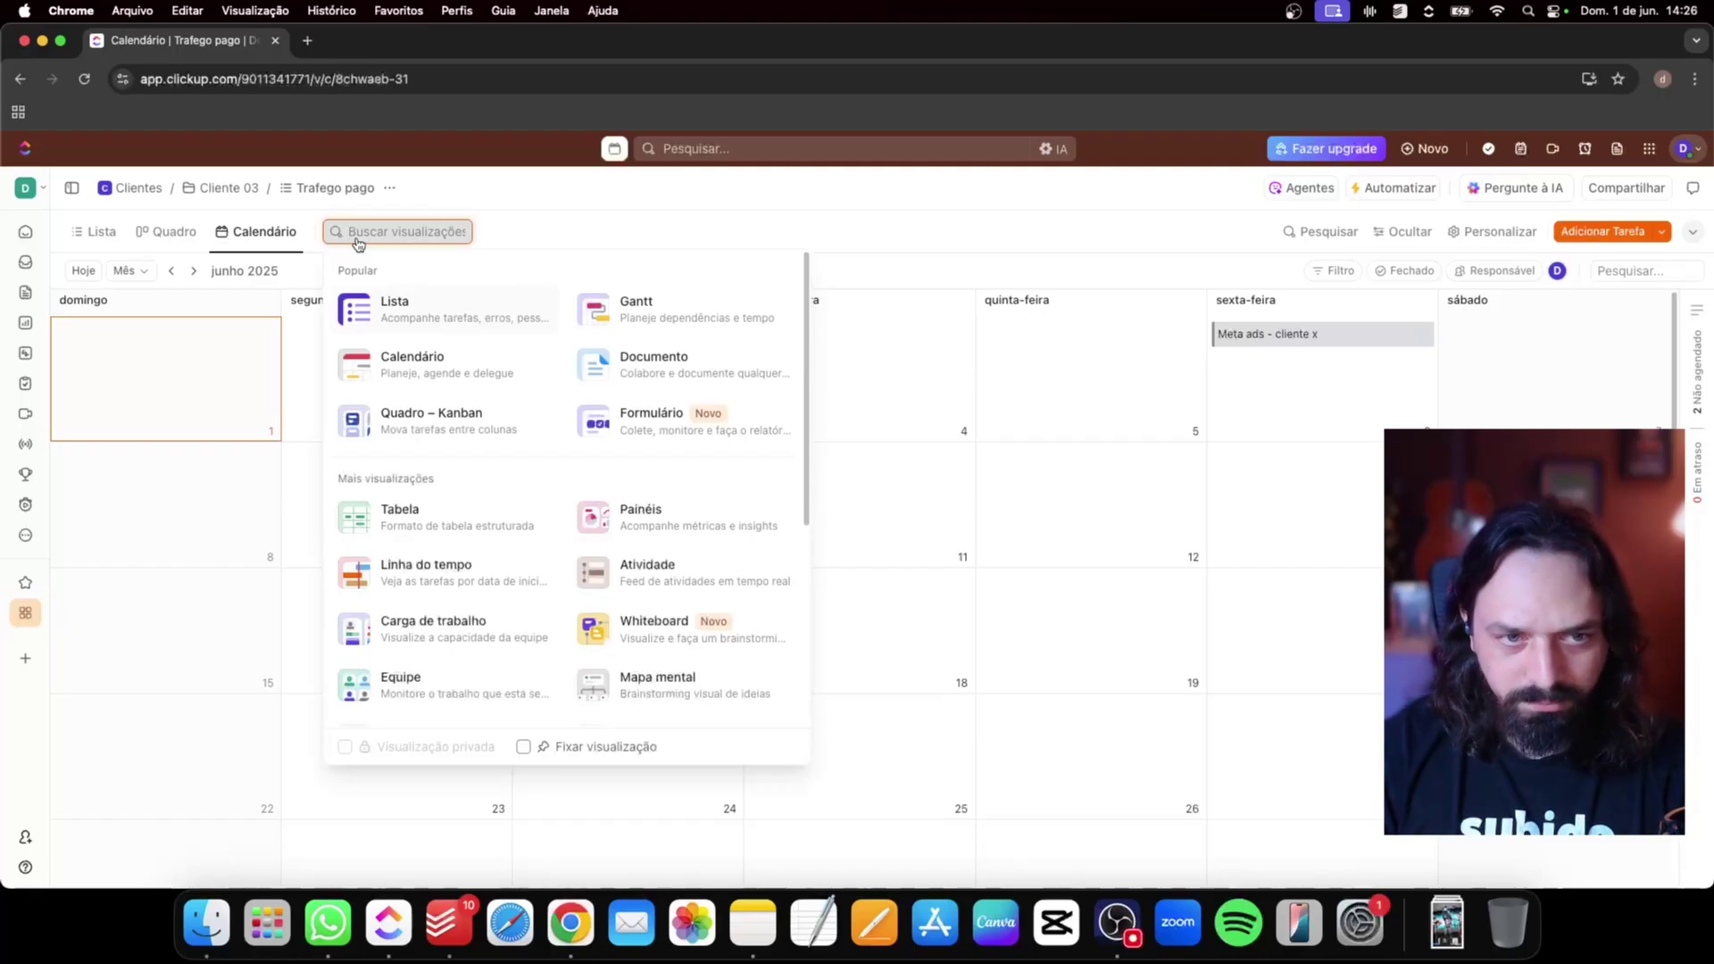
left_click(437, 578)
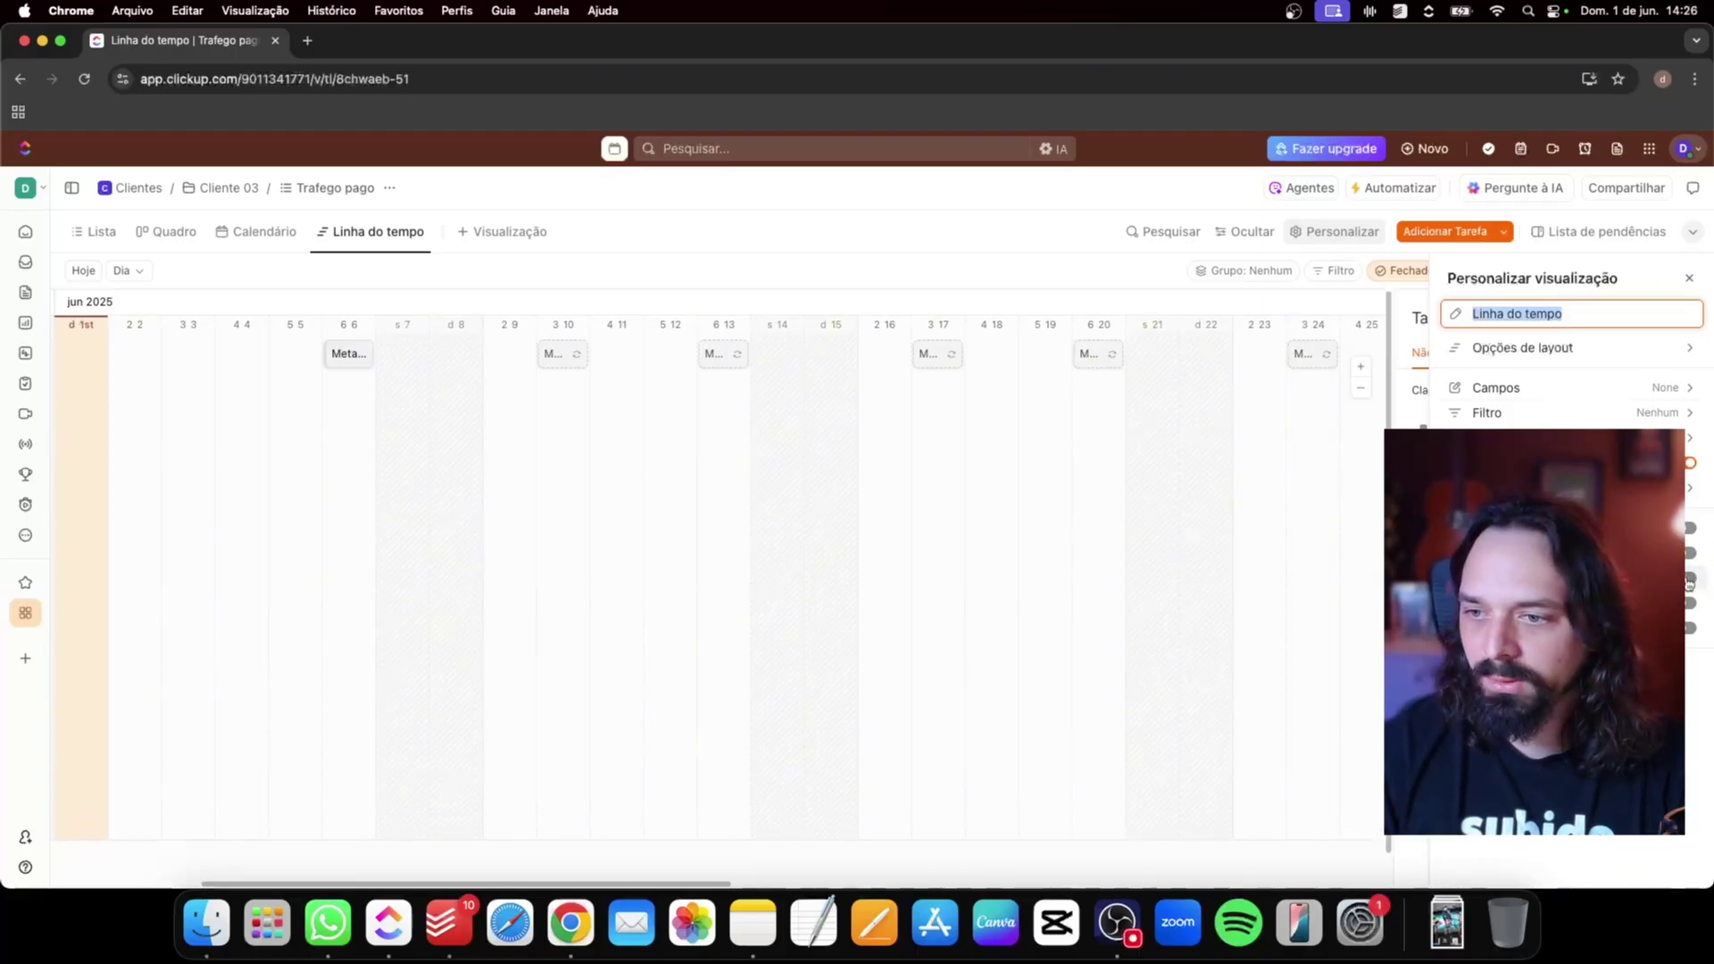
left_click(1689, 278)
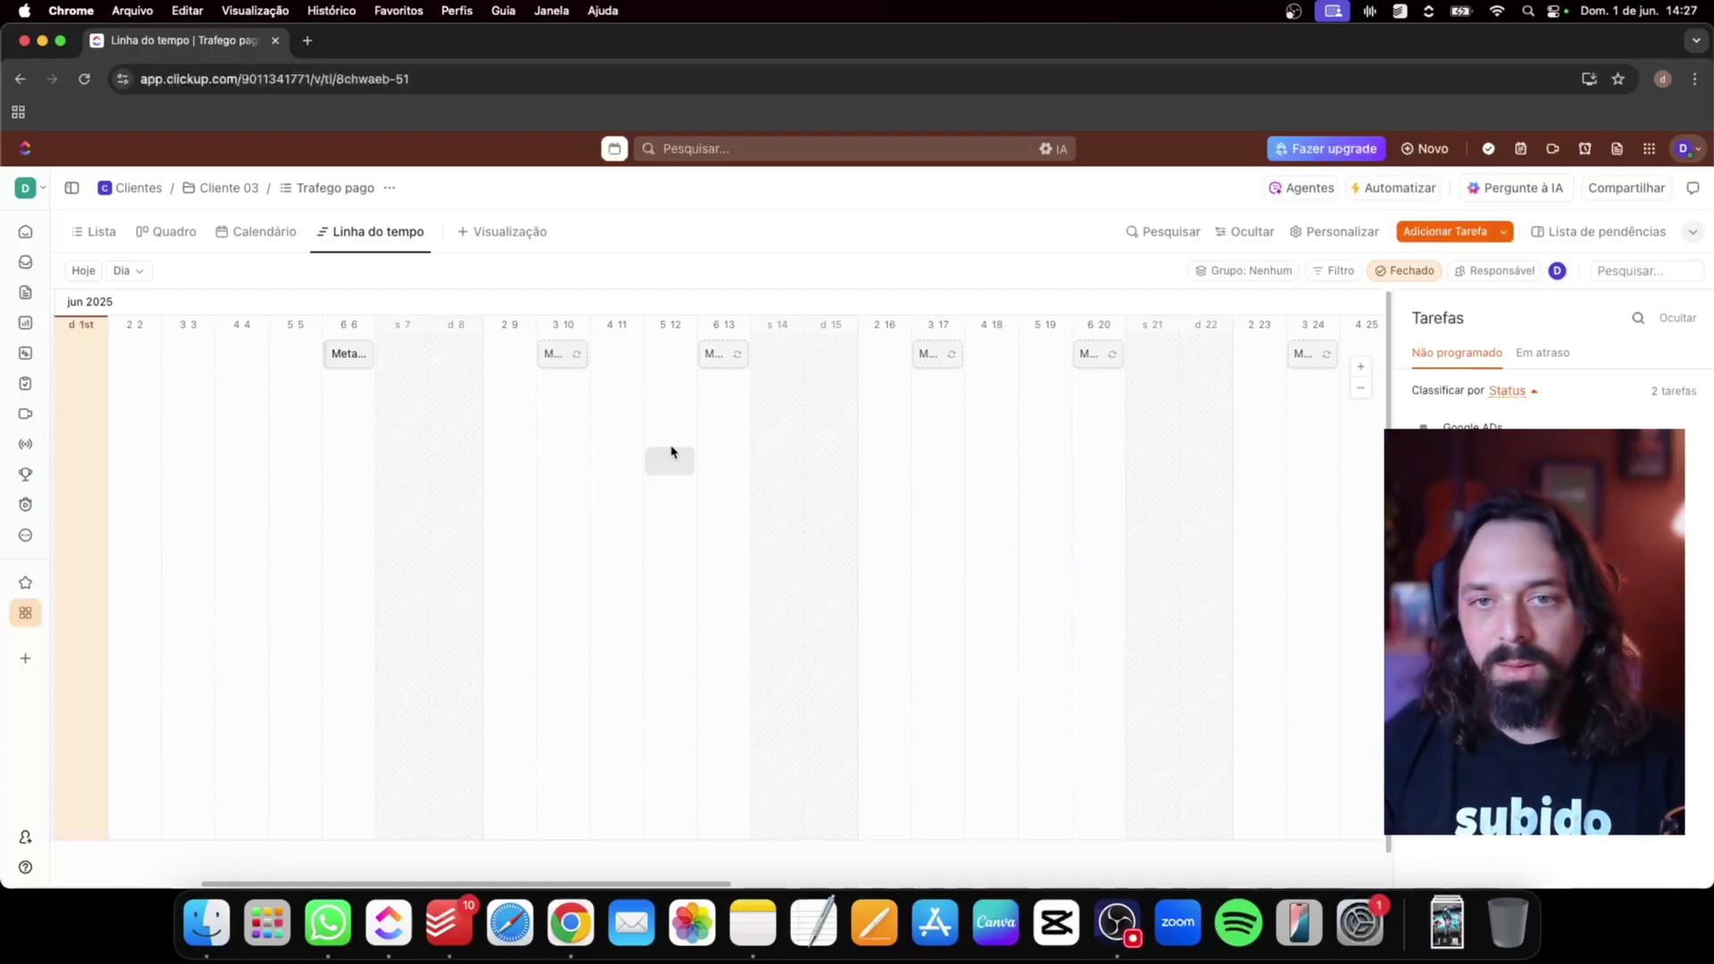
Compare the Trafego pago tasks in the Lista and Quadro views, ending on Lista
left_click(105, 231)
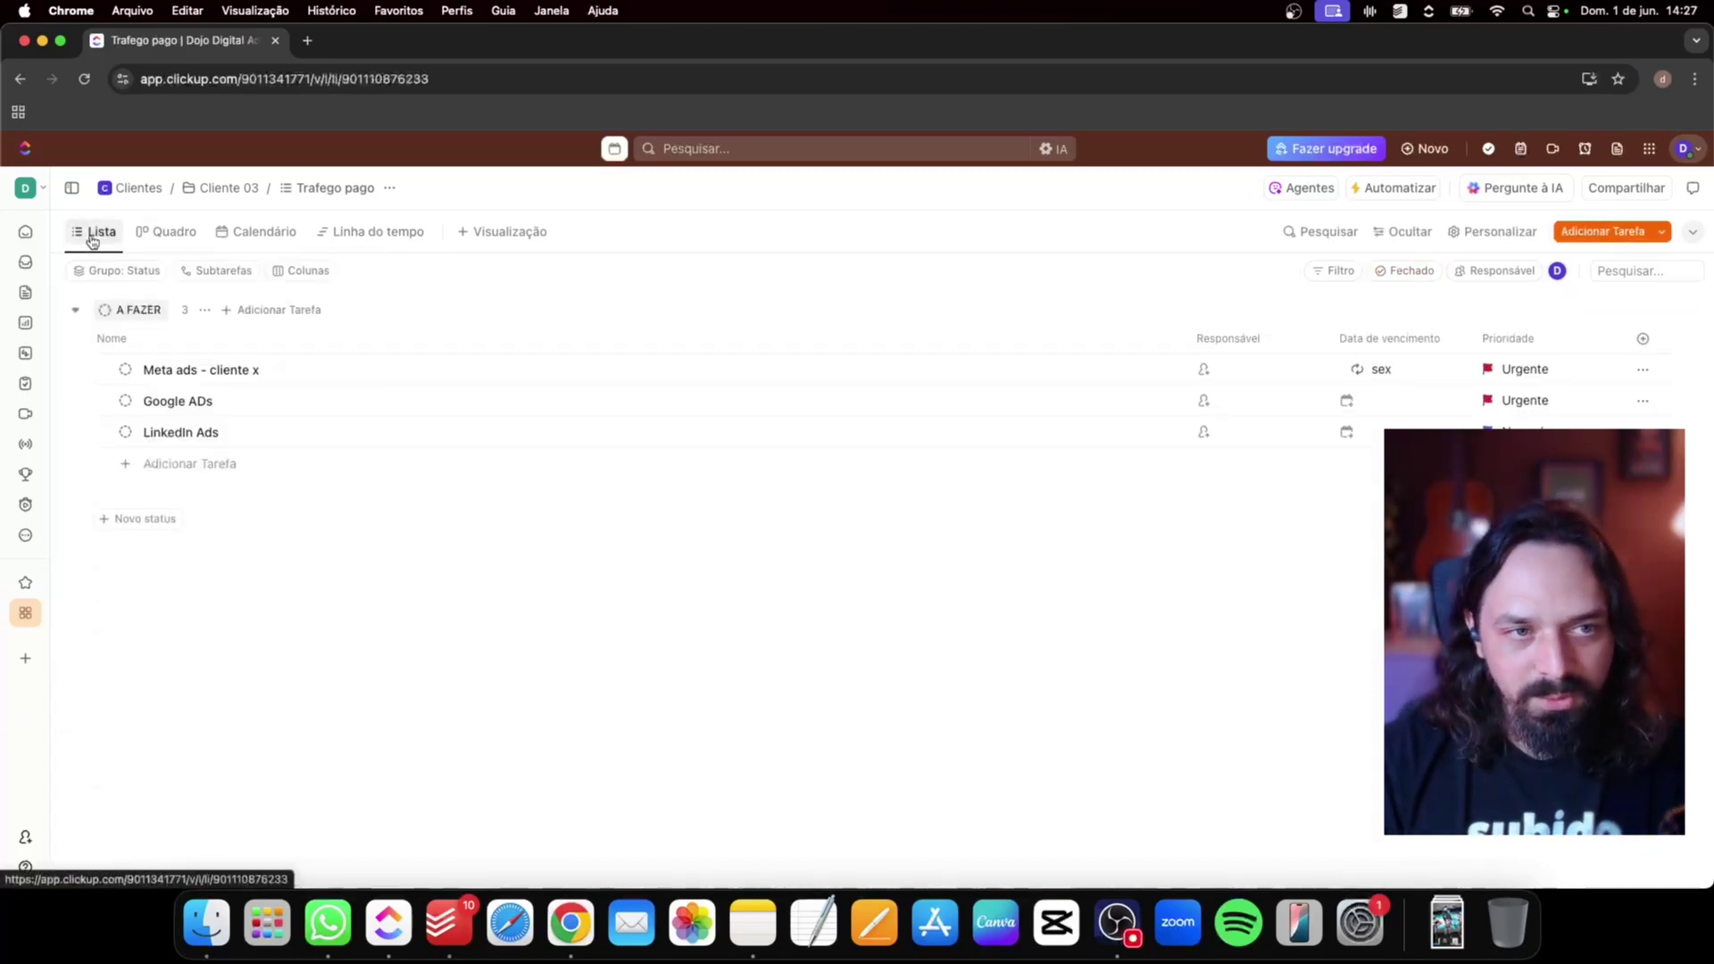
left_click(163, 236)
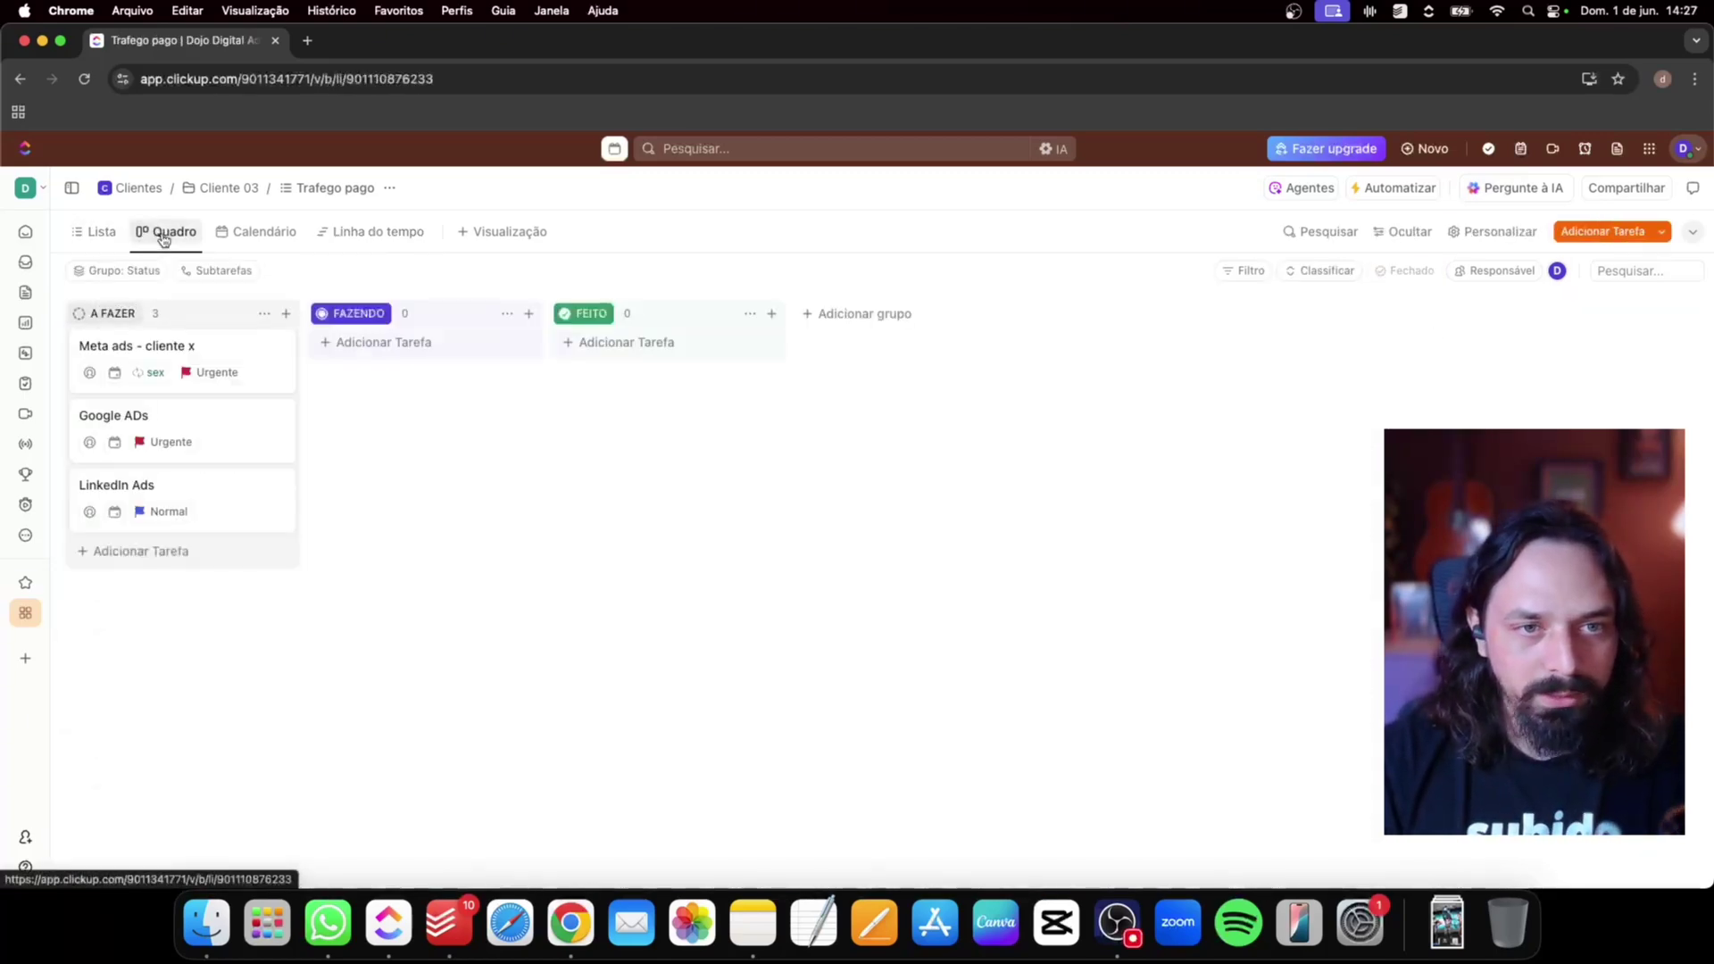
left_click(97, 231)
Expand the Comercial space, open the CRM list under Vendas, and examine all of its status columns
mouse_move(105, 354)
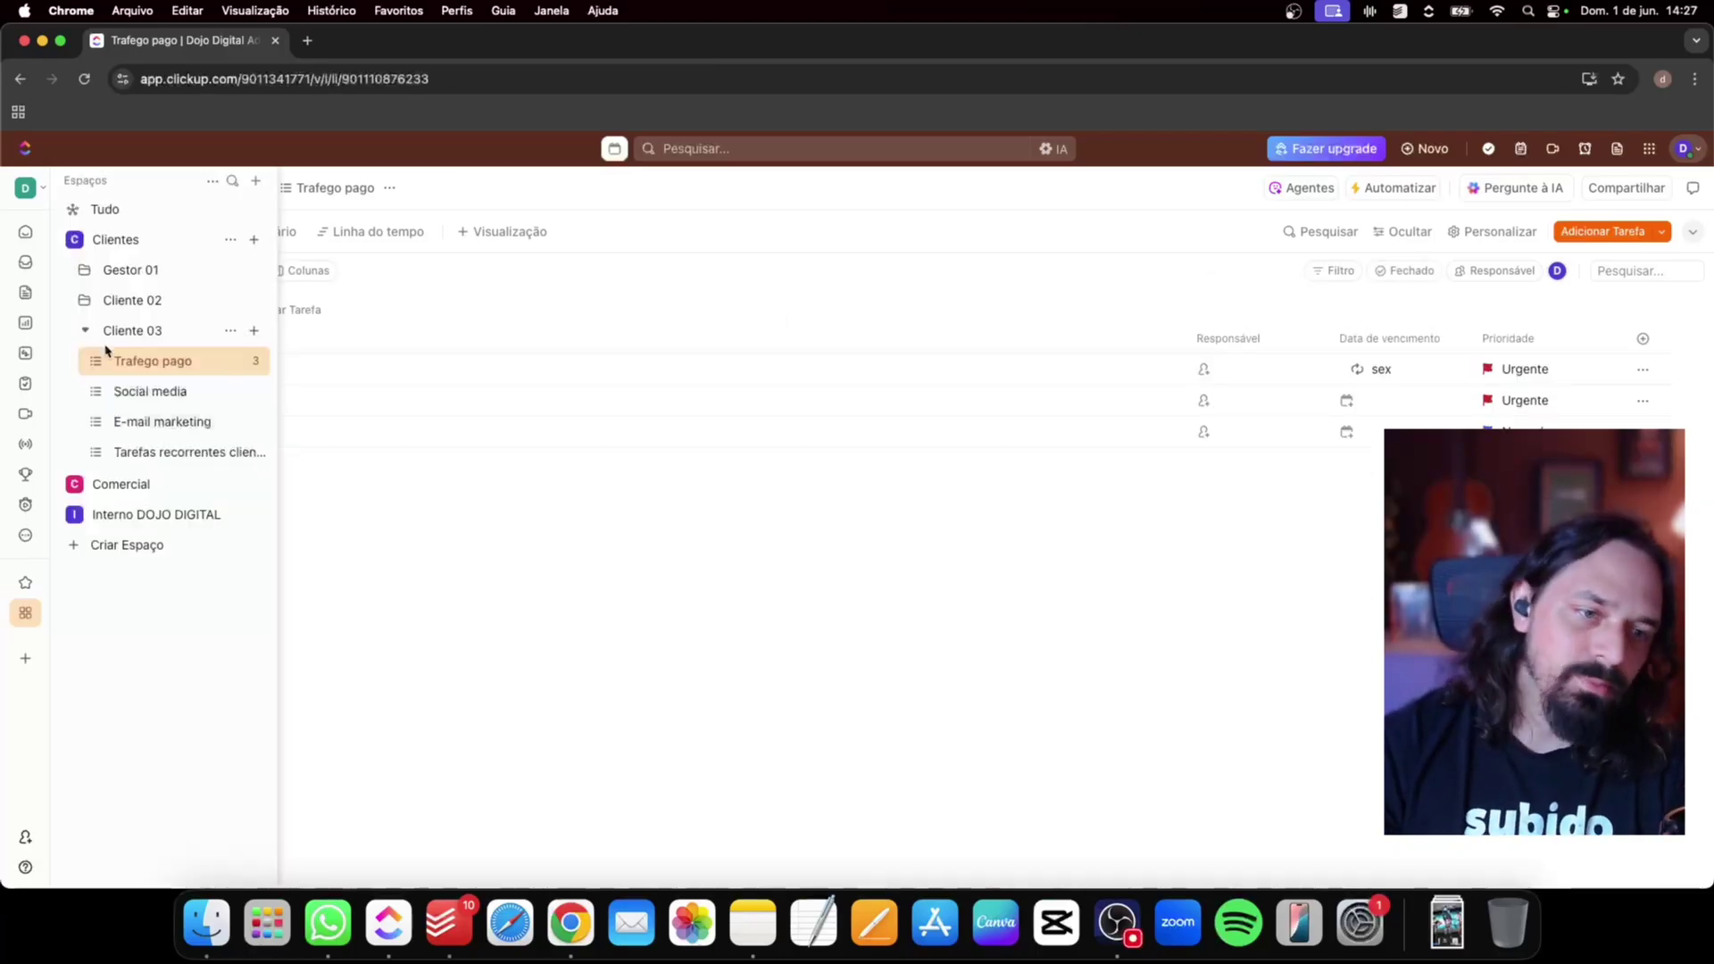
left_click(78, 484)
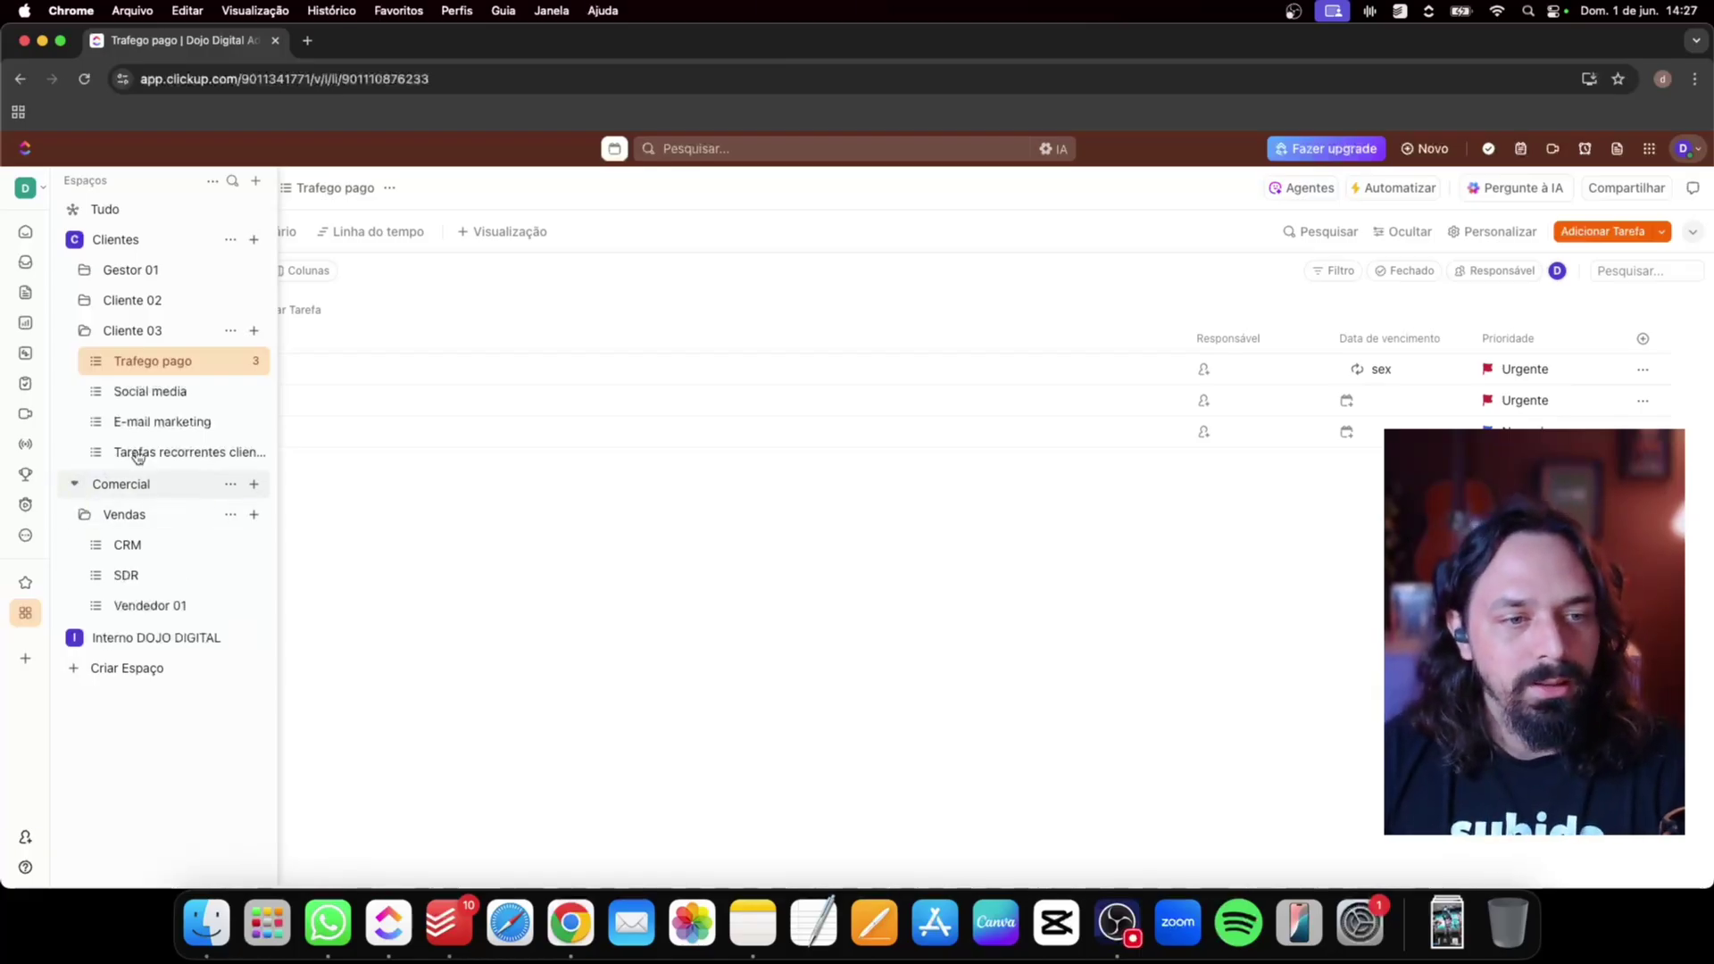
left_click(163, 543)
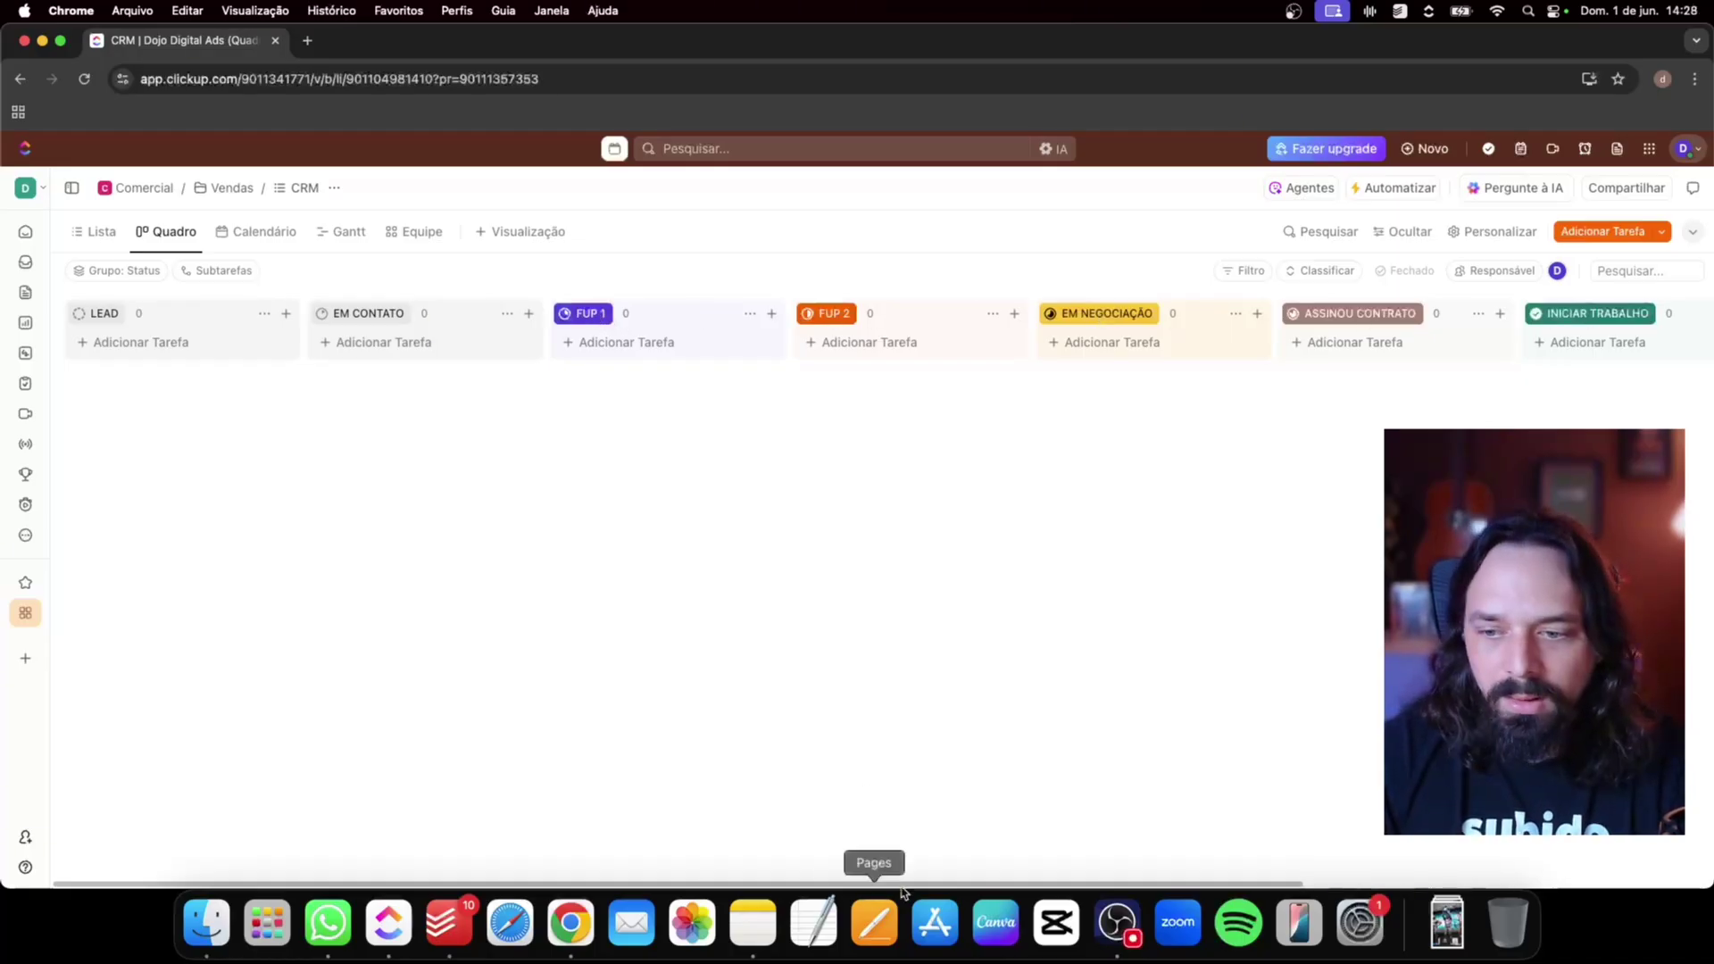
left_click_drag(919, 884, 1257, 903)
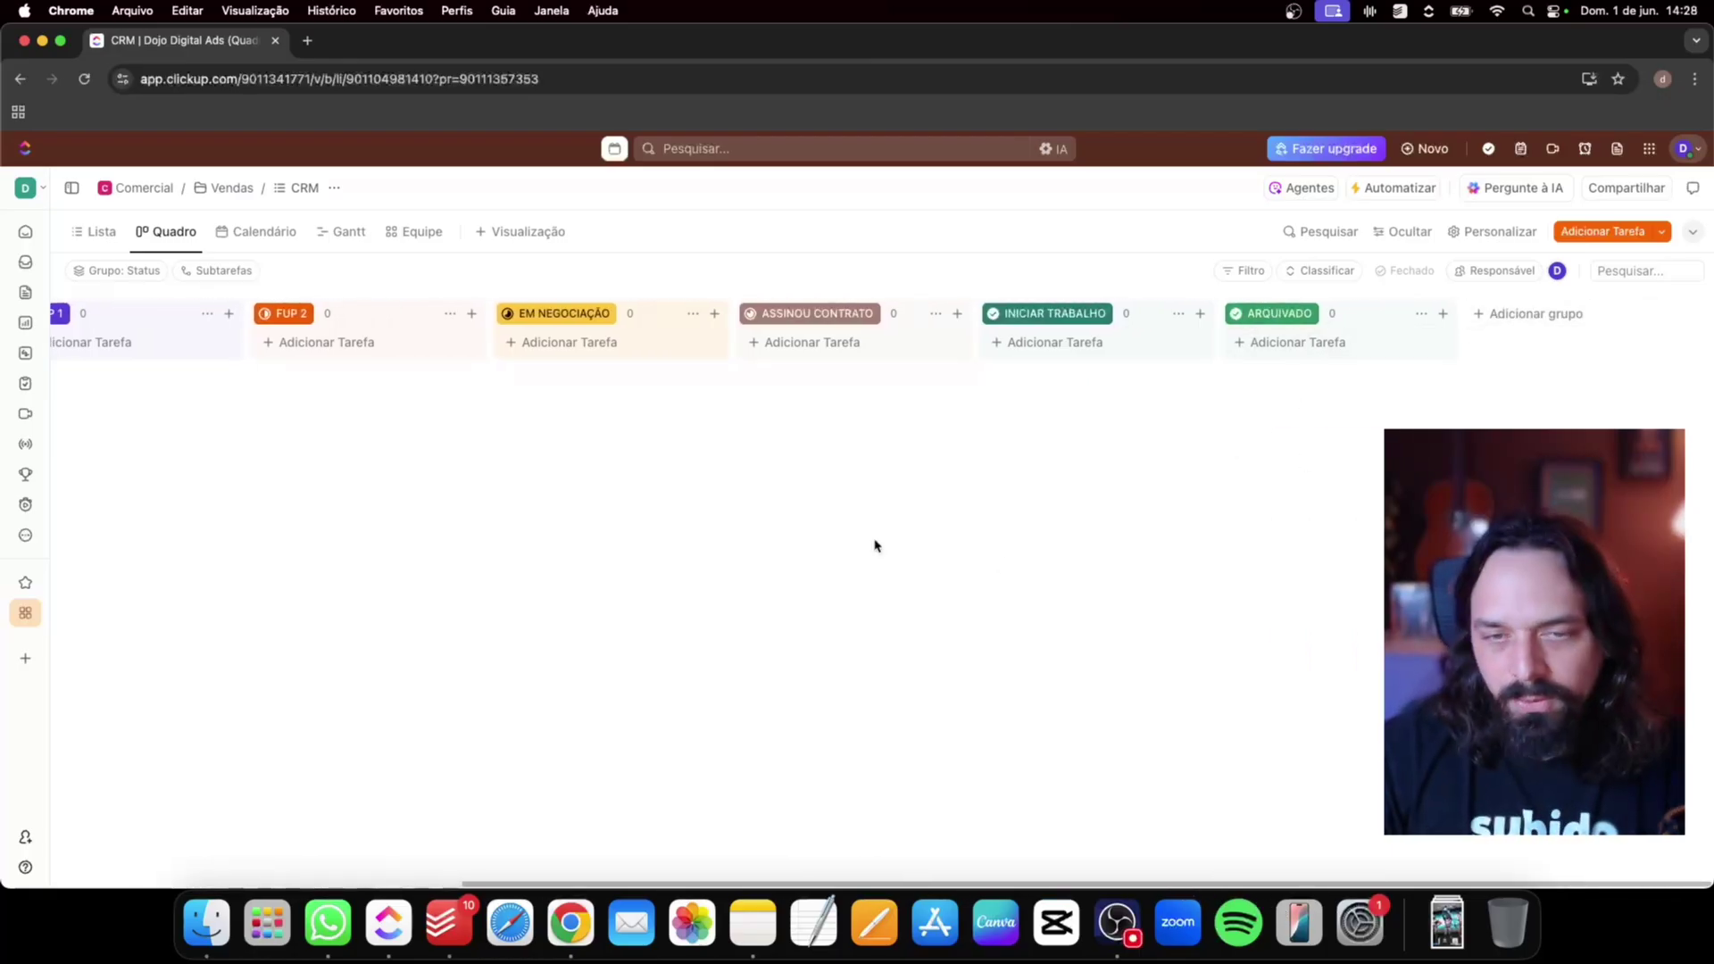
left_click_drag(1145, 884, 533, 863)
Create the task "Fazer call de vendas do dia" in the Vendedor 01 list and assign it to dojo digital
left_click(26, 613)
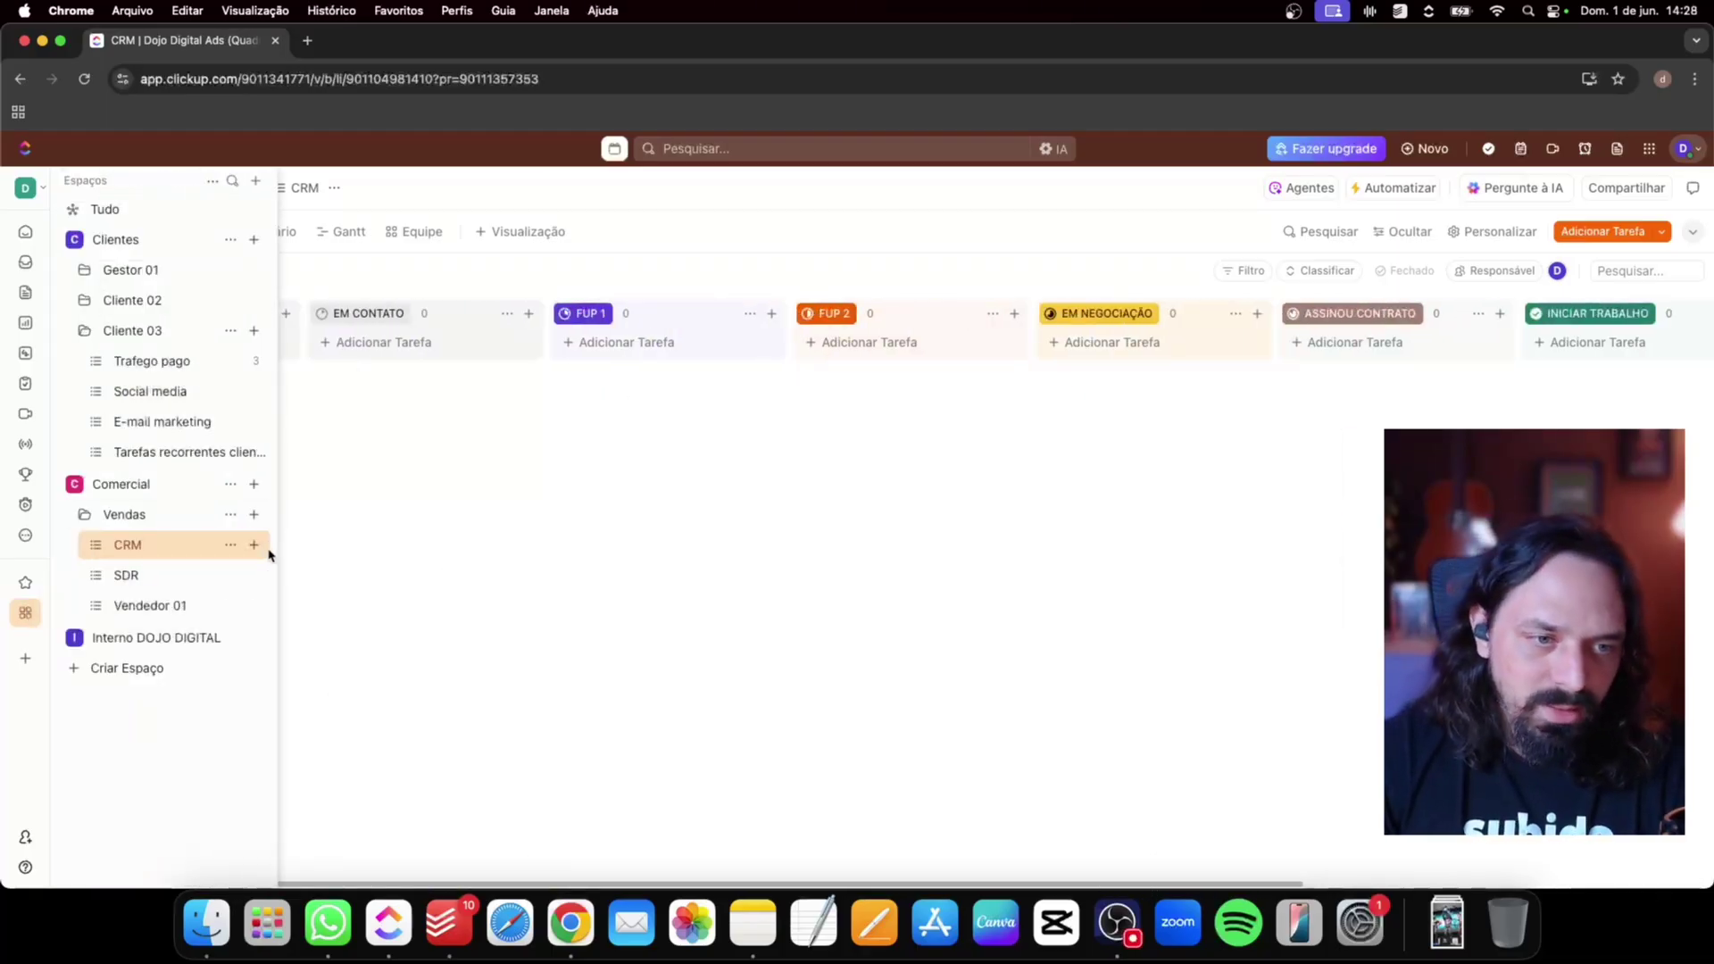
left_click(148, 603)
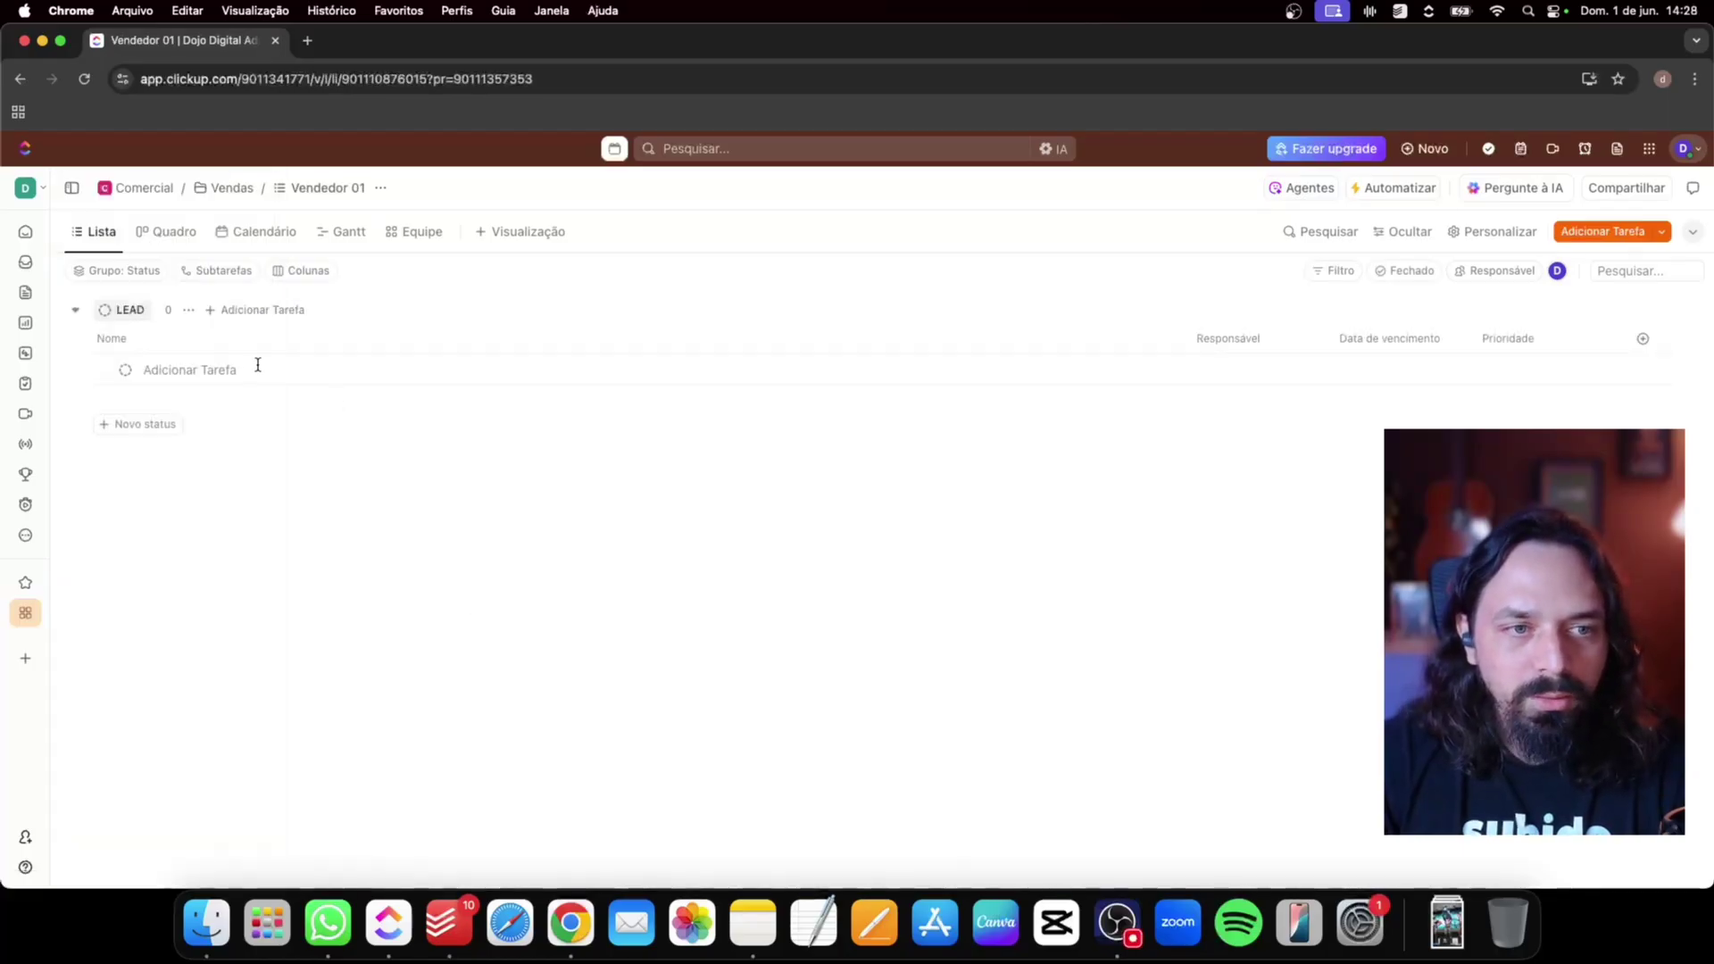
left_click(216, 366)
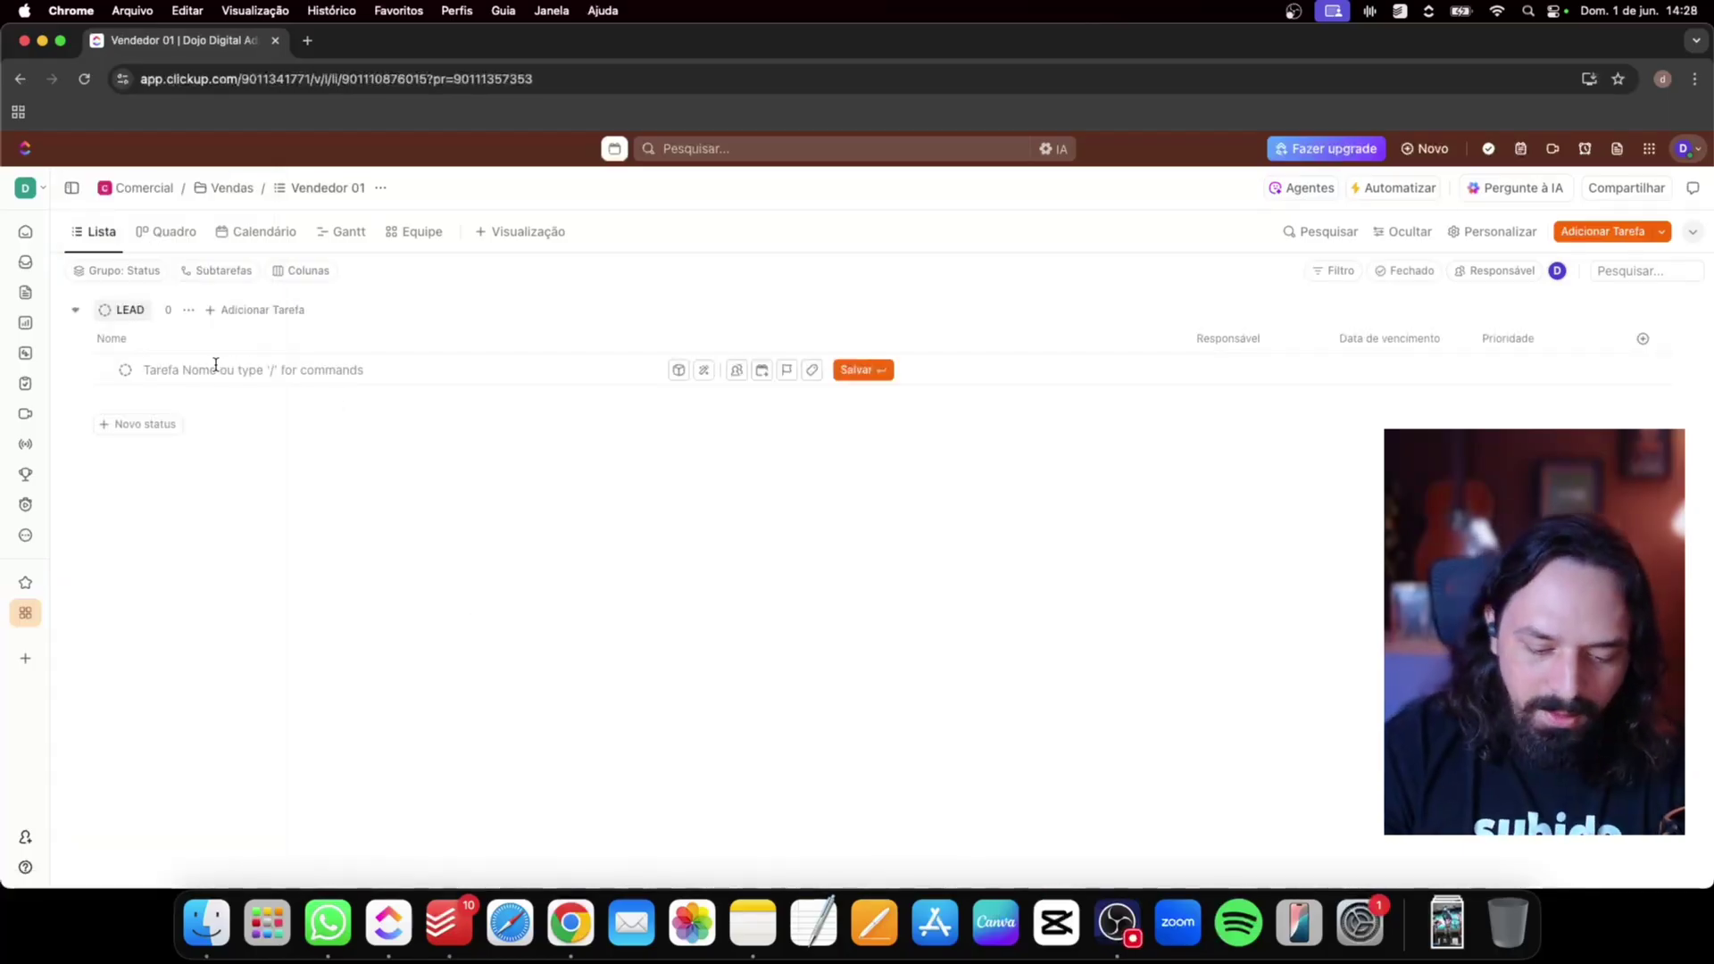
type("Fazer call de vendas do dia")
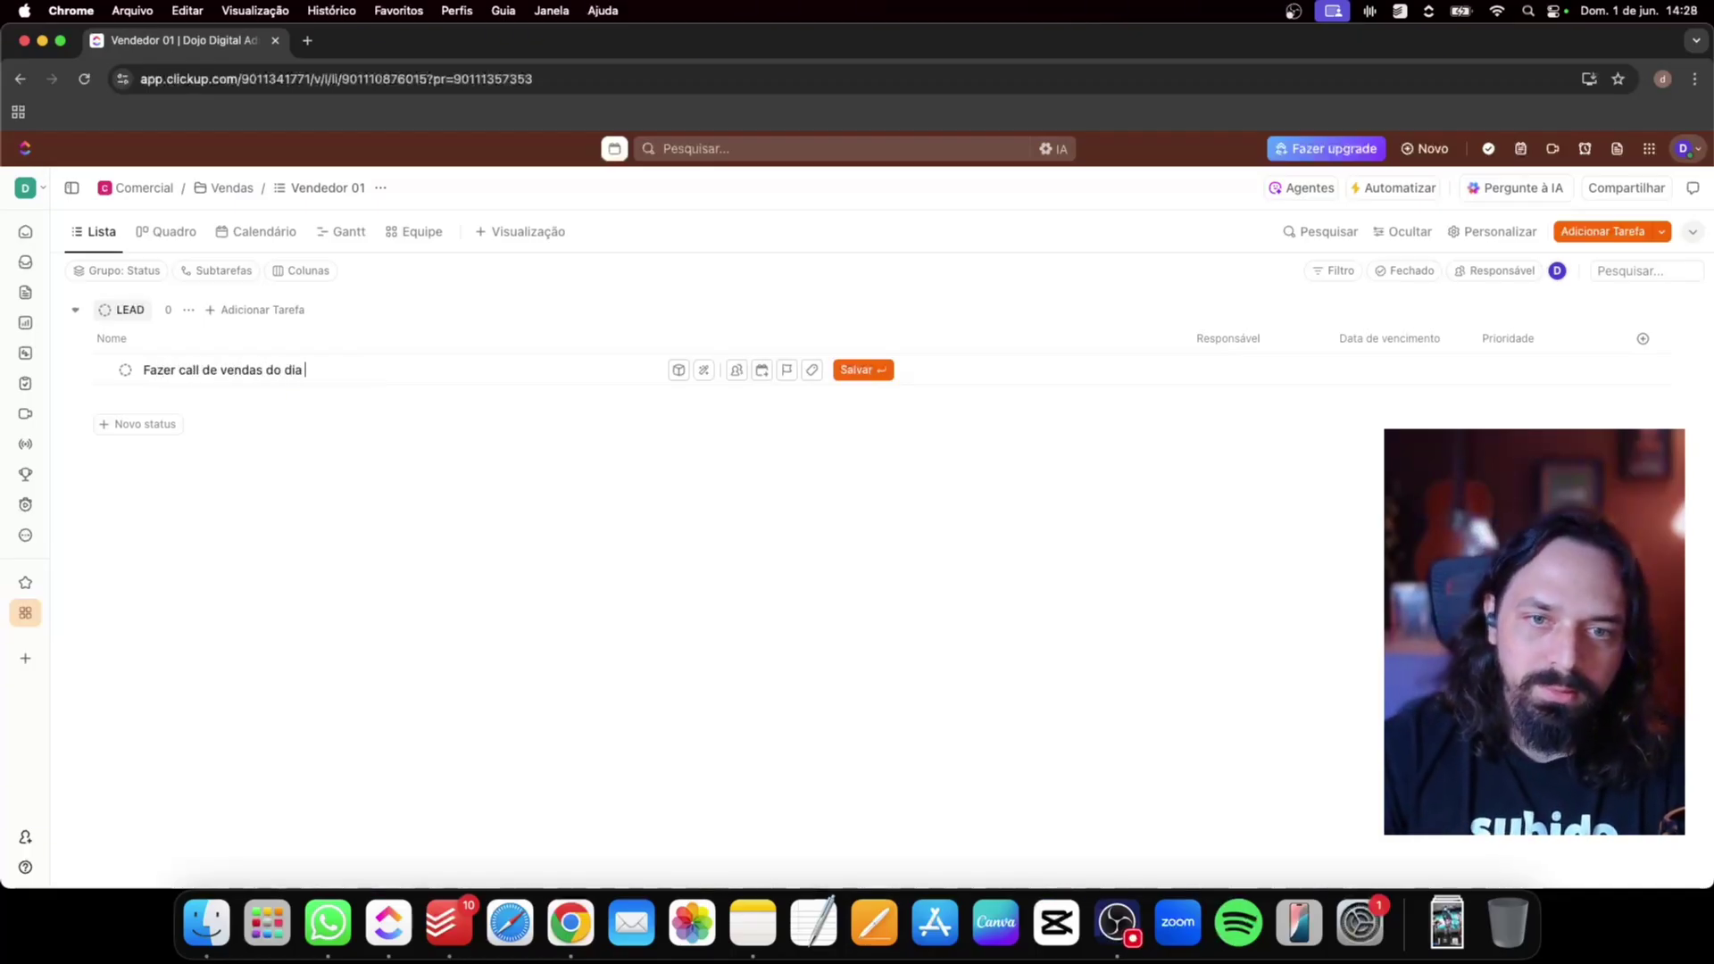
key("Return")
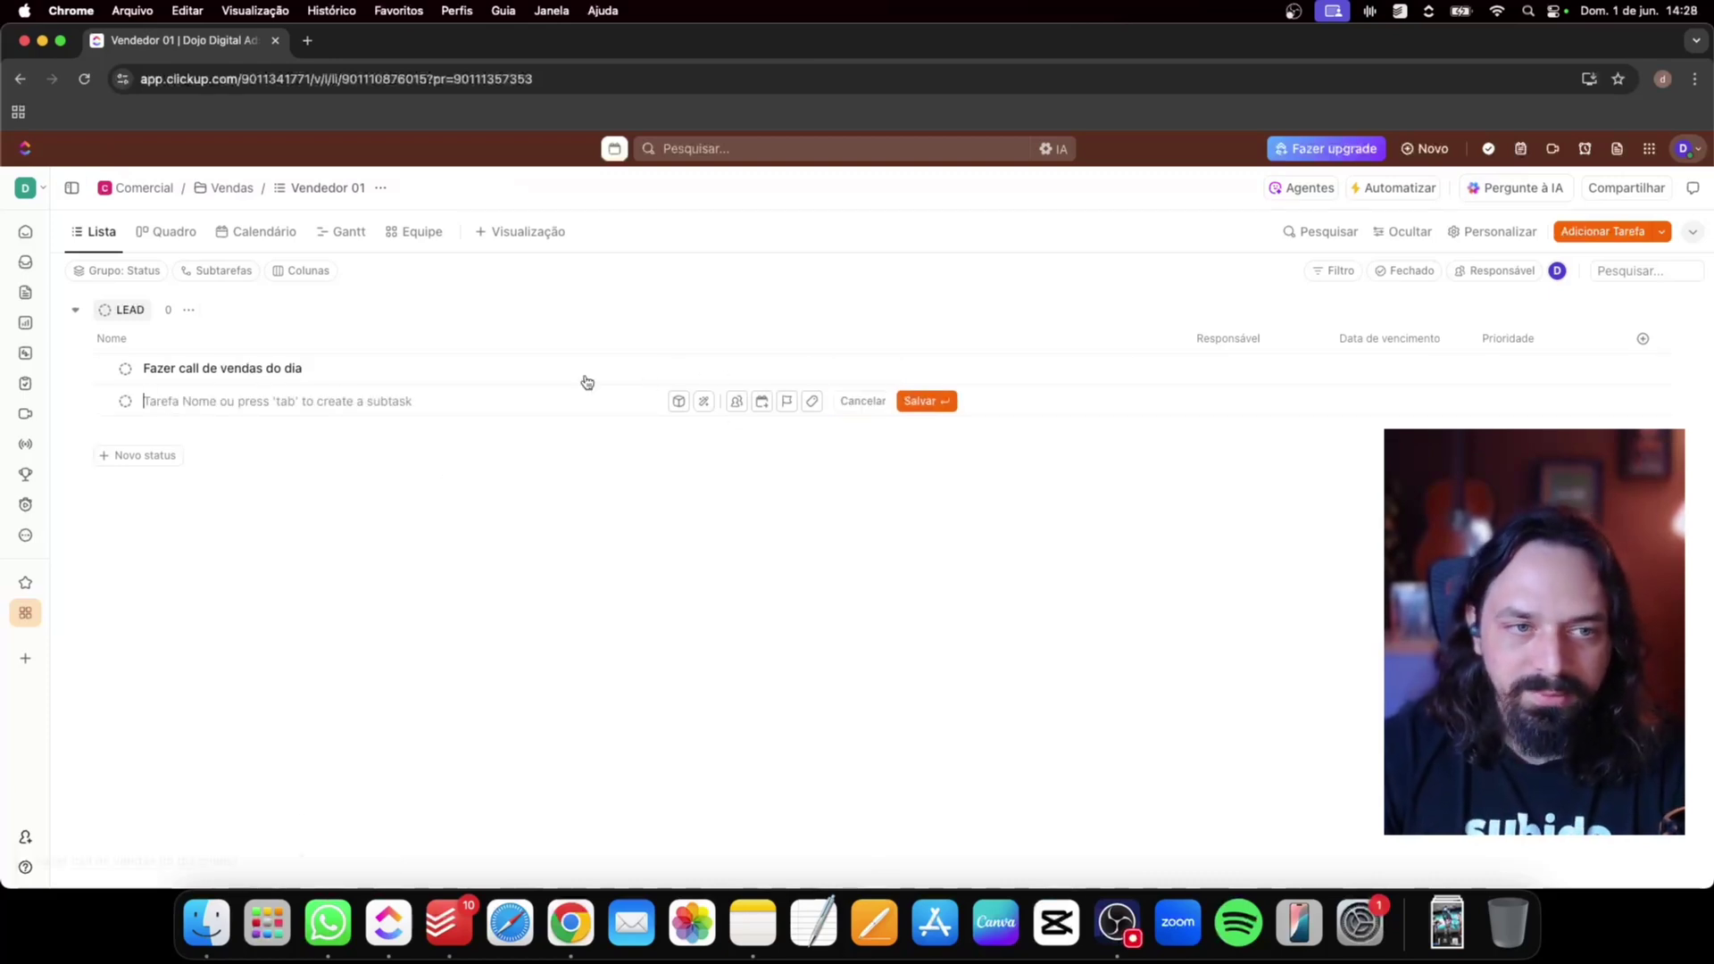
left_click(765, 685)
left_click(1209, 370)
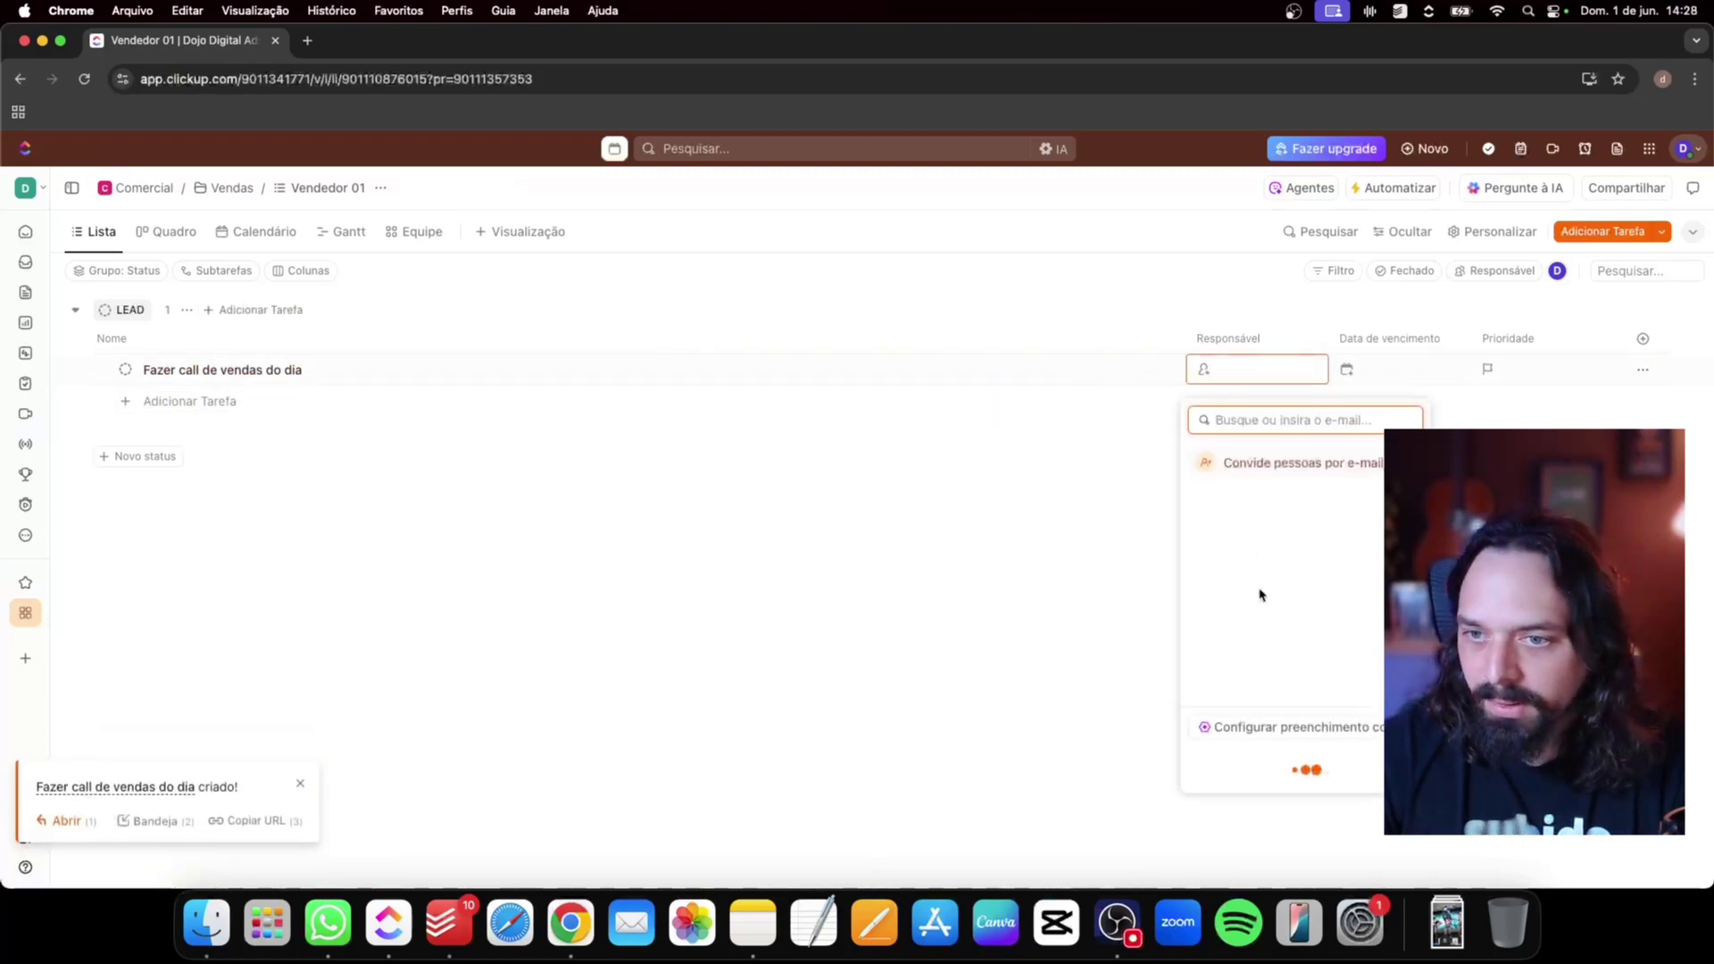
left_click(1303, 470)
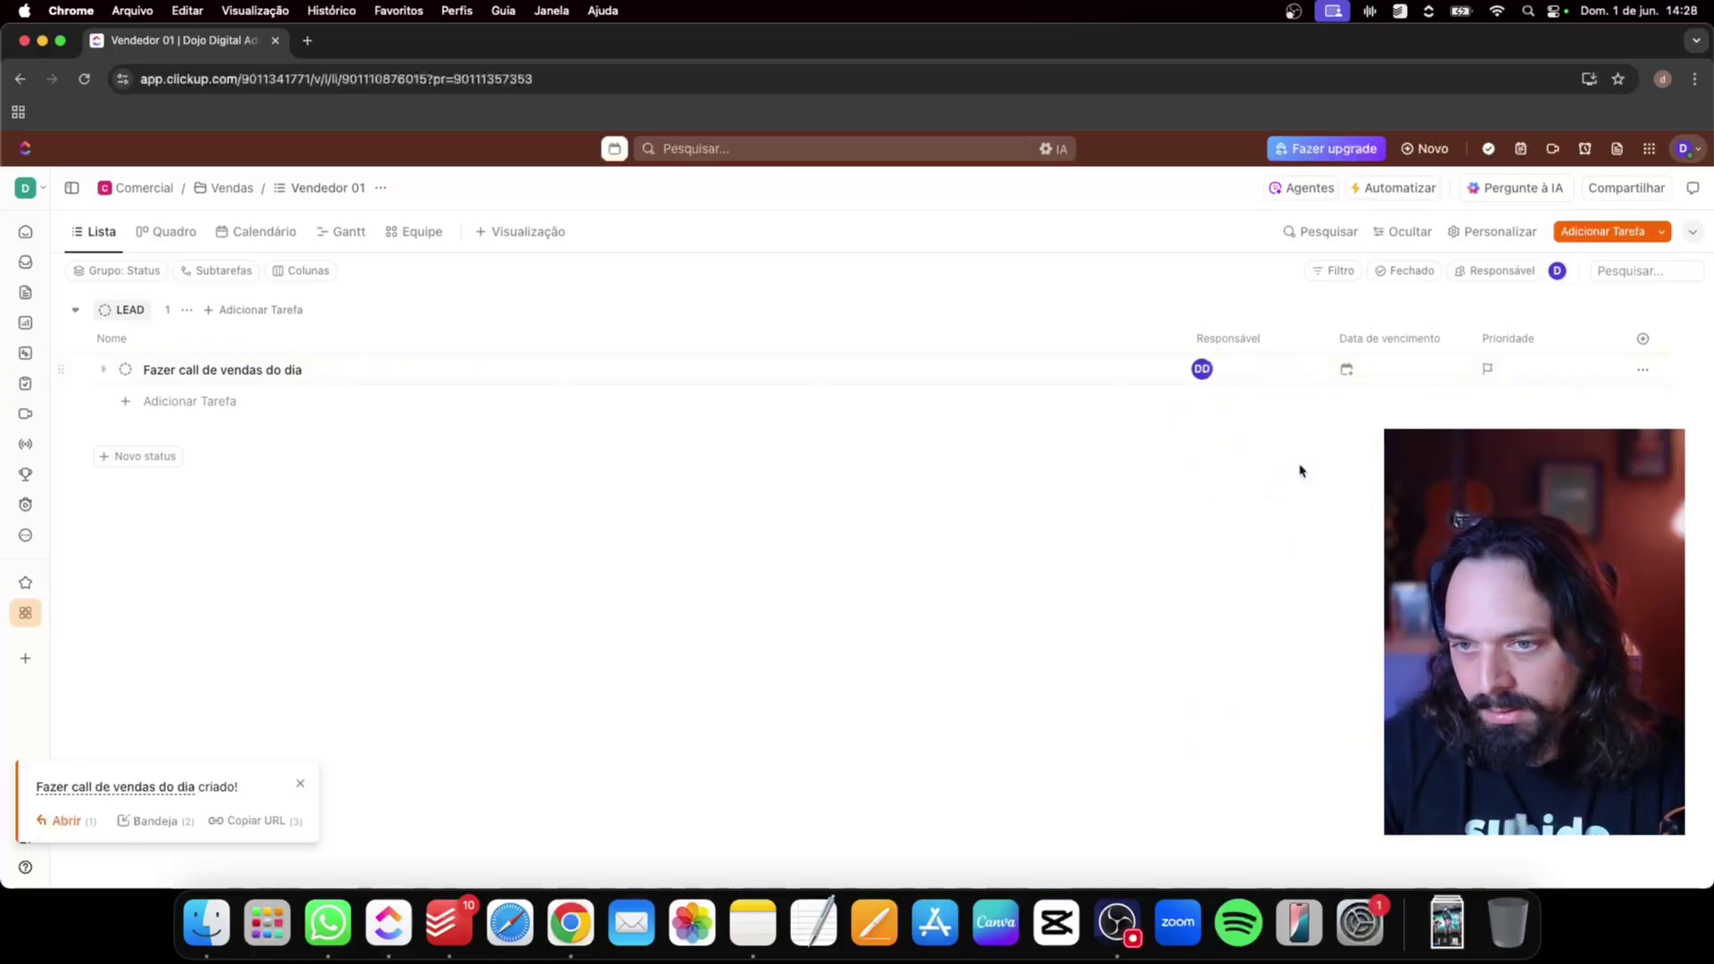
Configure "Fazer call de vendas do dia" to recur daily (Diariamente), ignoring weekends and updating its status to LEAD, and save the recurrence
left_click(1348, 375)
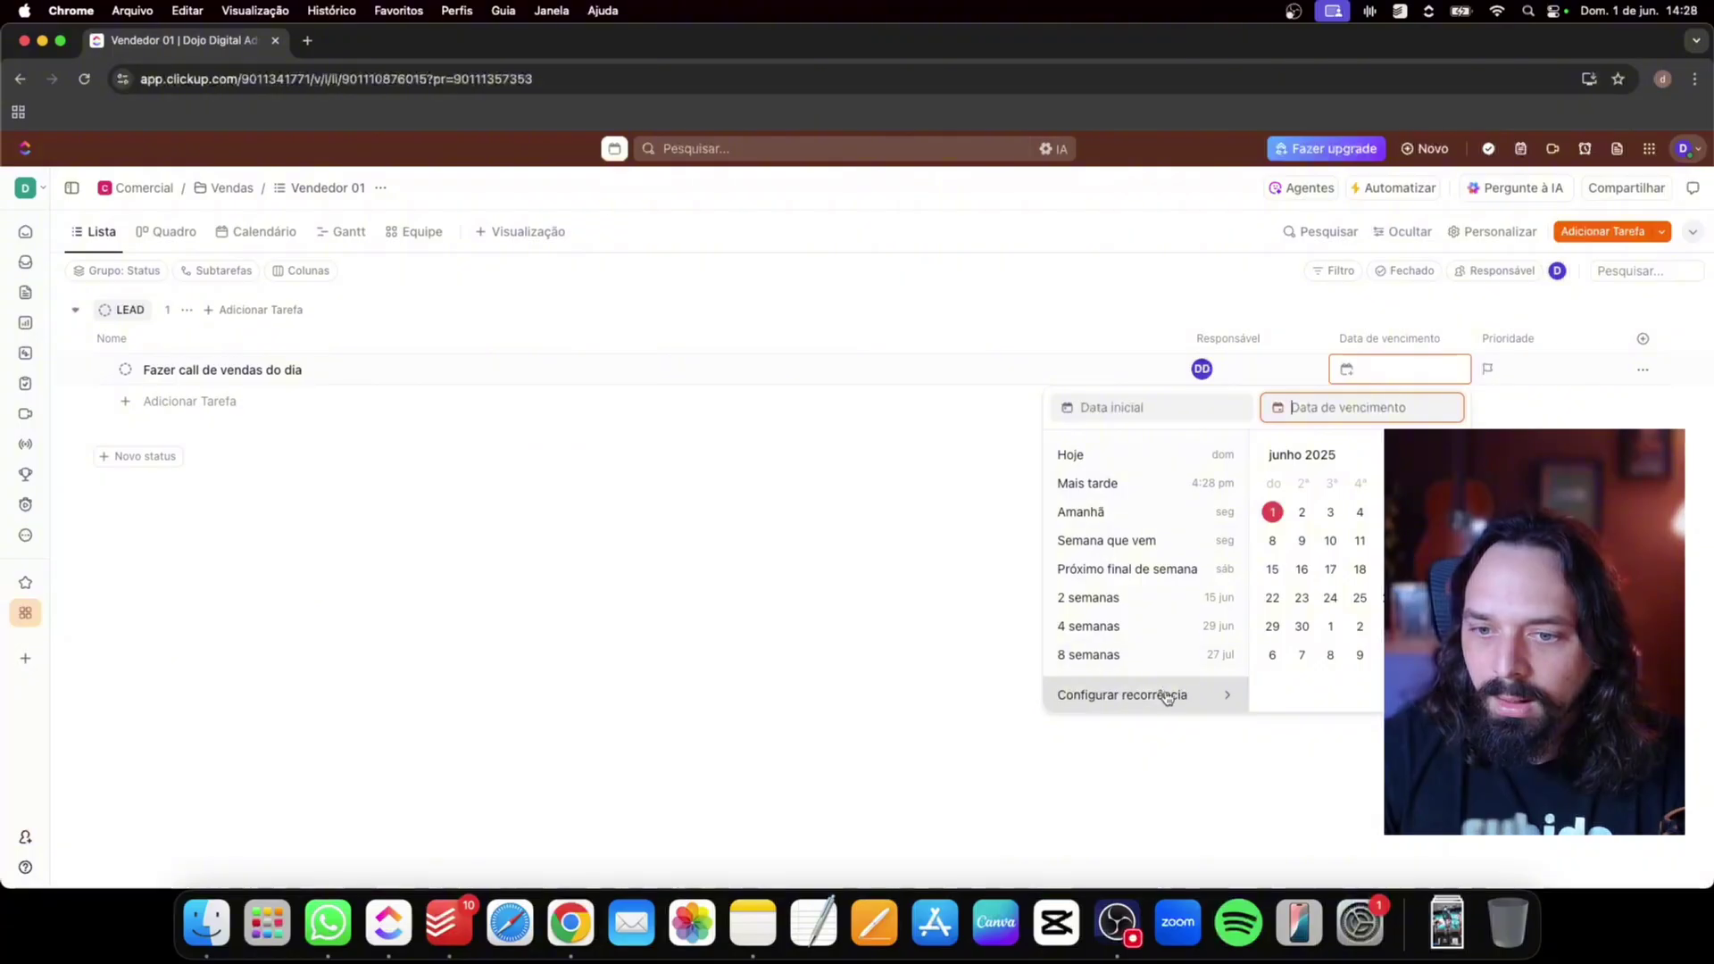
left_click(1116, 693)
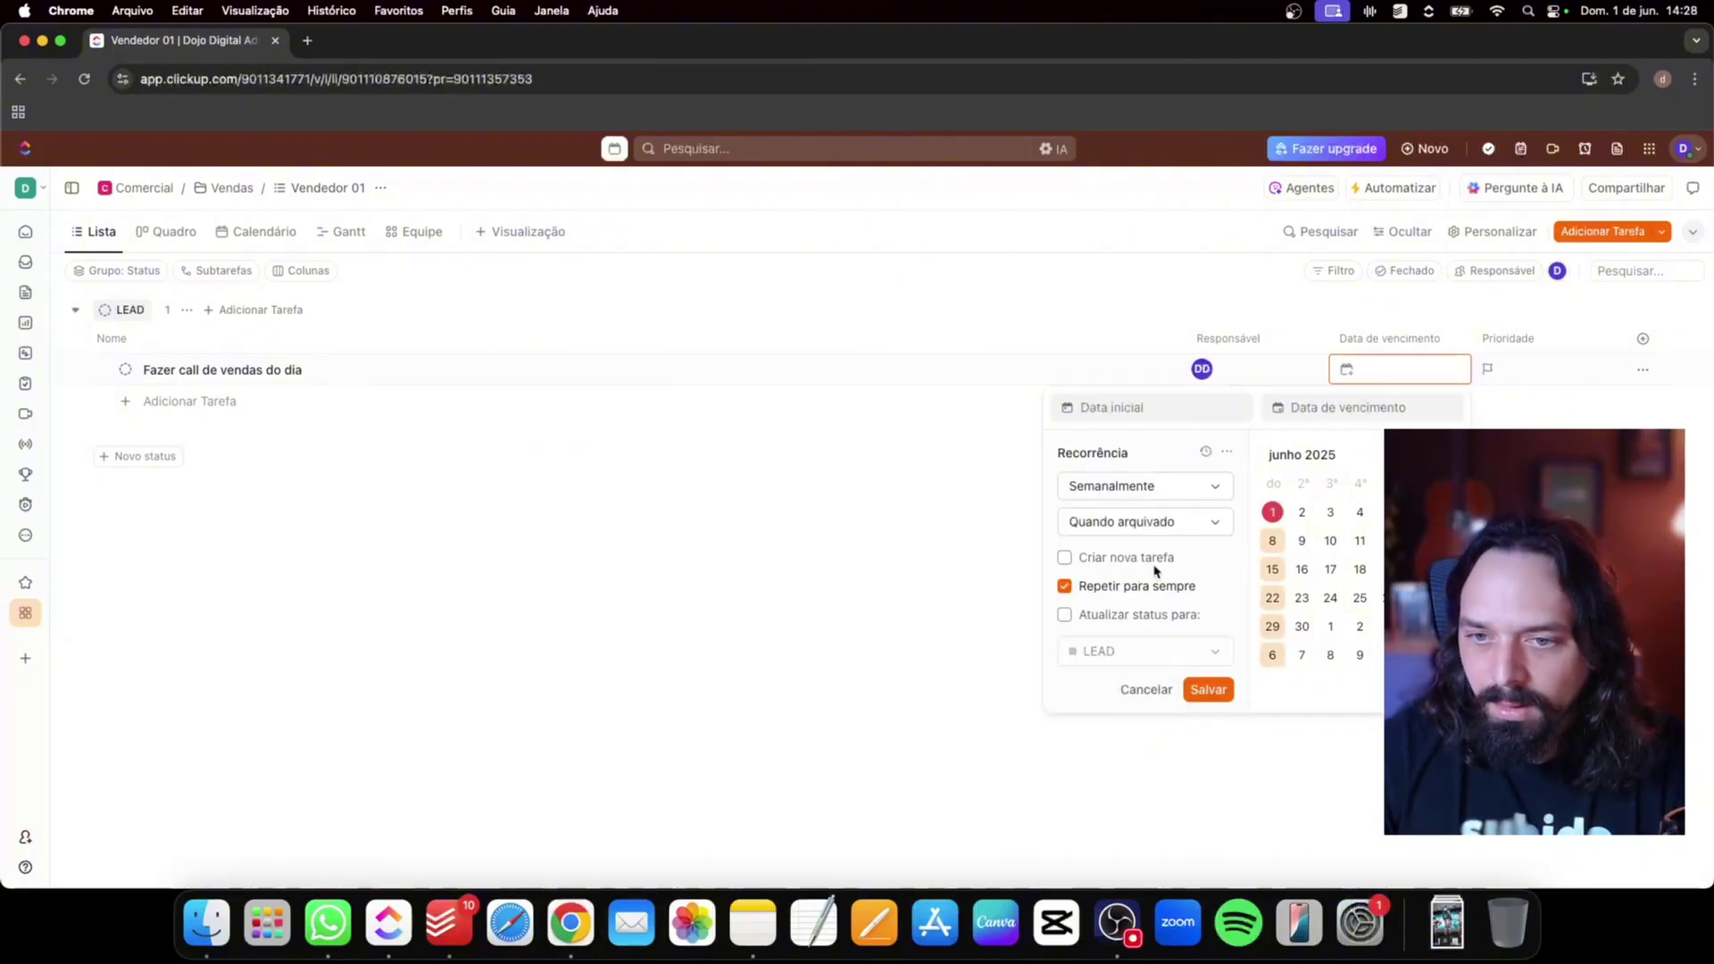
left_click(1195, 489)
left_click(1146, 527)
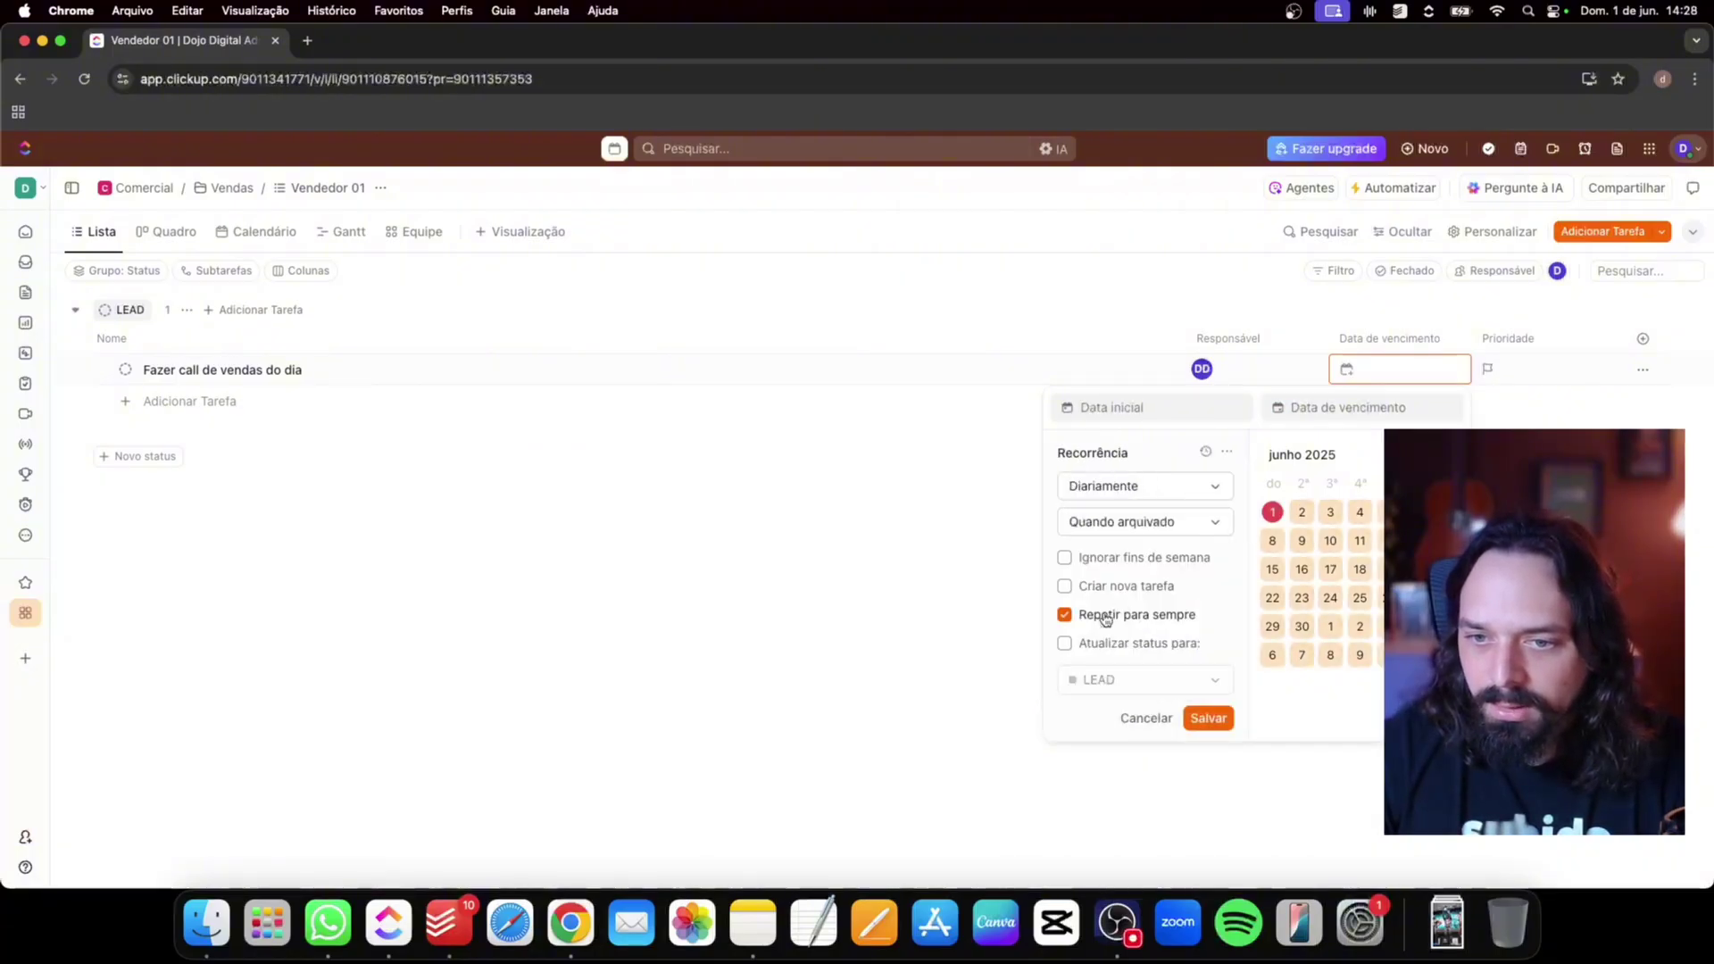
left_click(1065, 558)
left_click(1064, 644)
left_click(1163, 681)
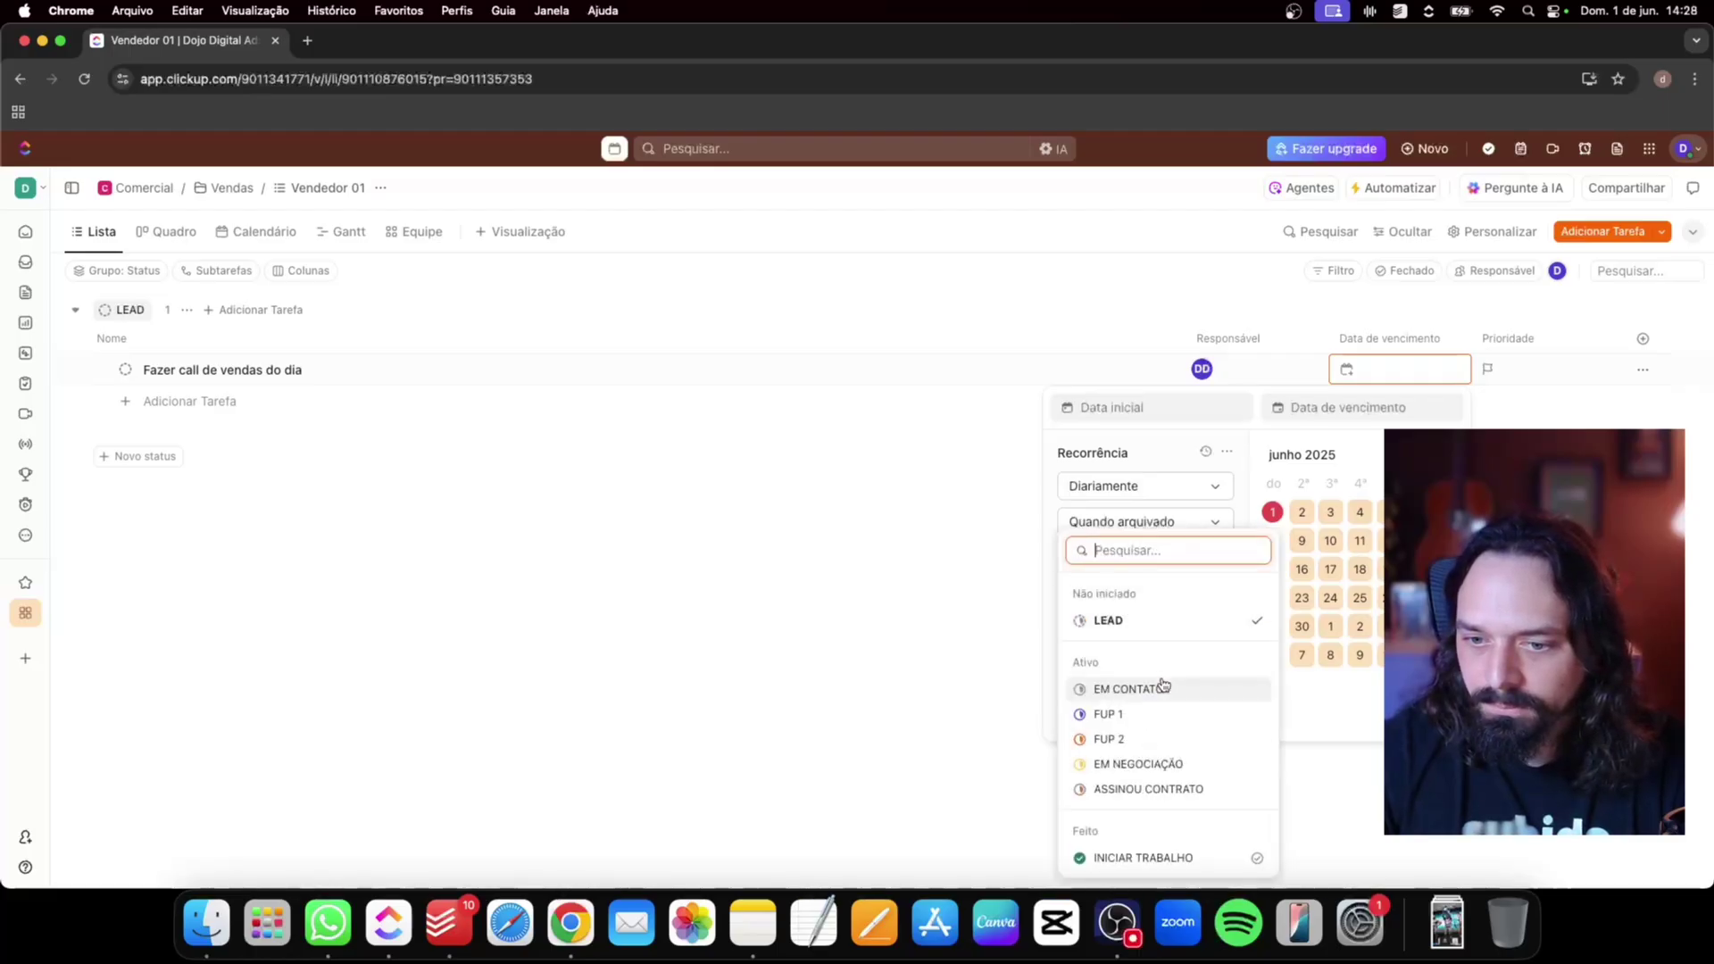
left_click(1057, 547)
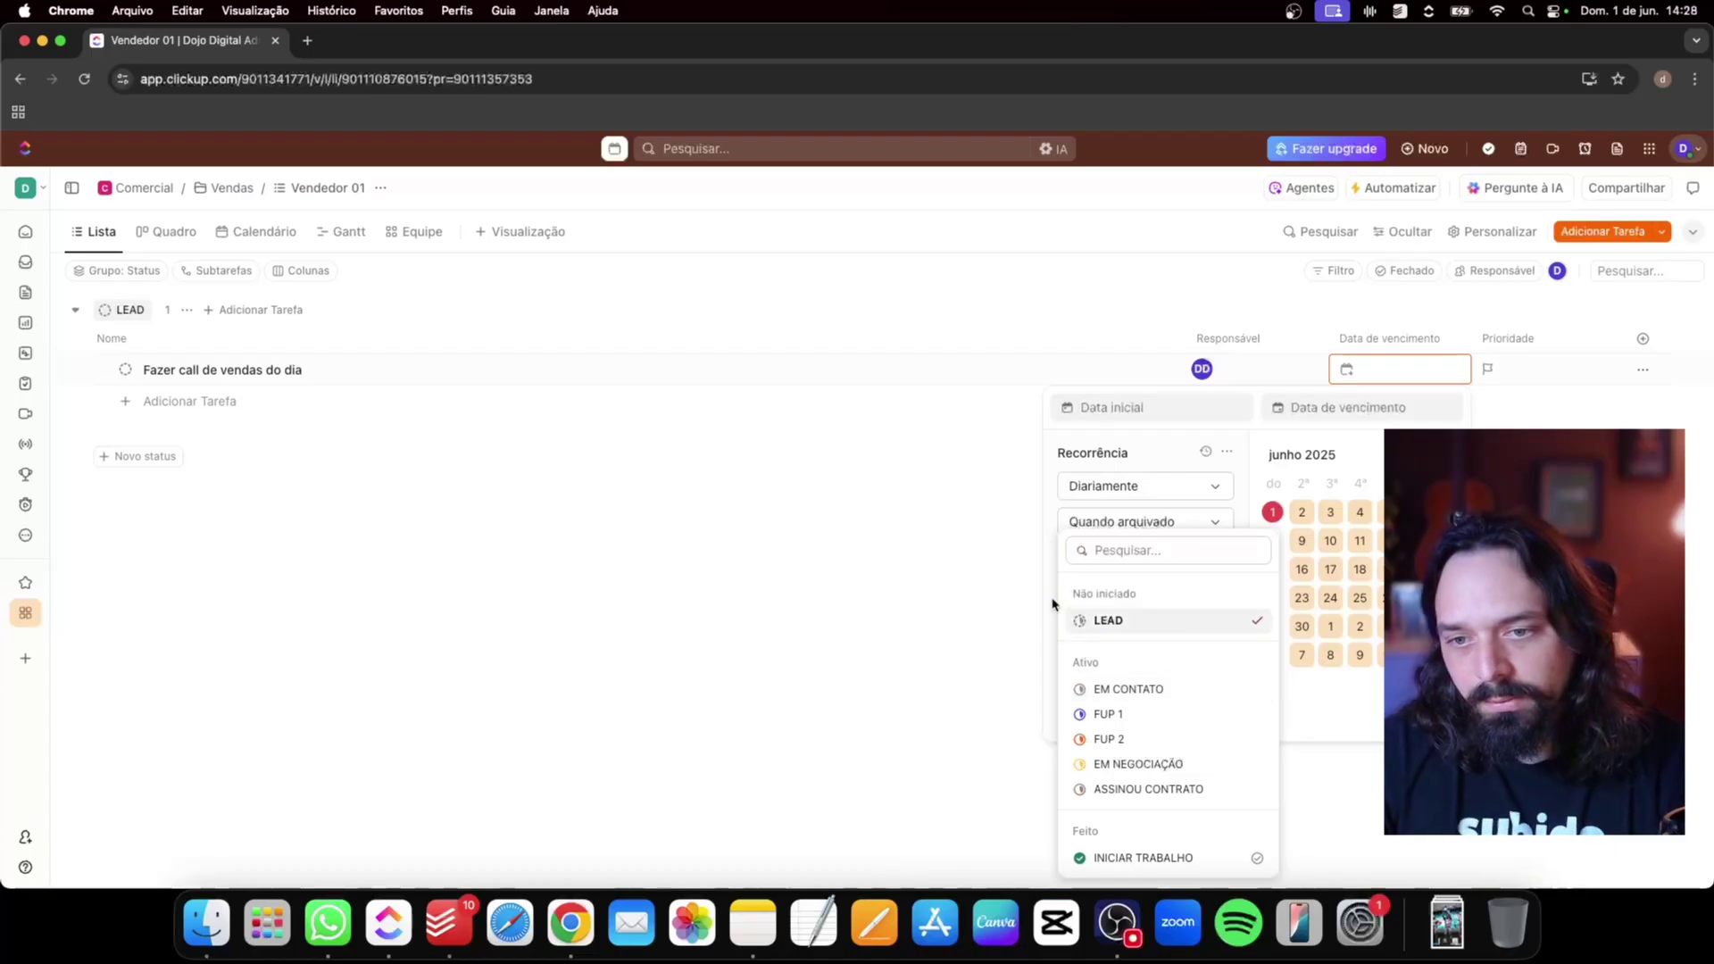
left_click(1052, 588)
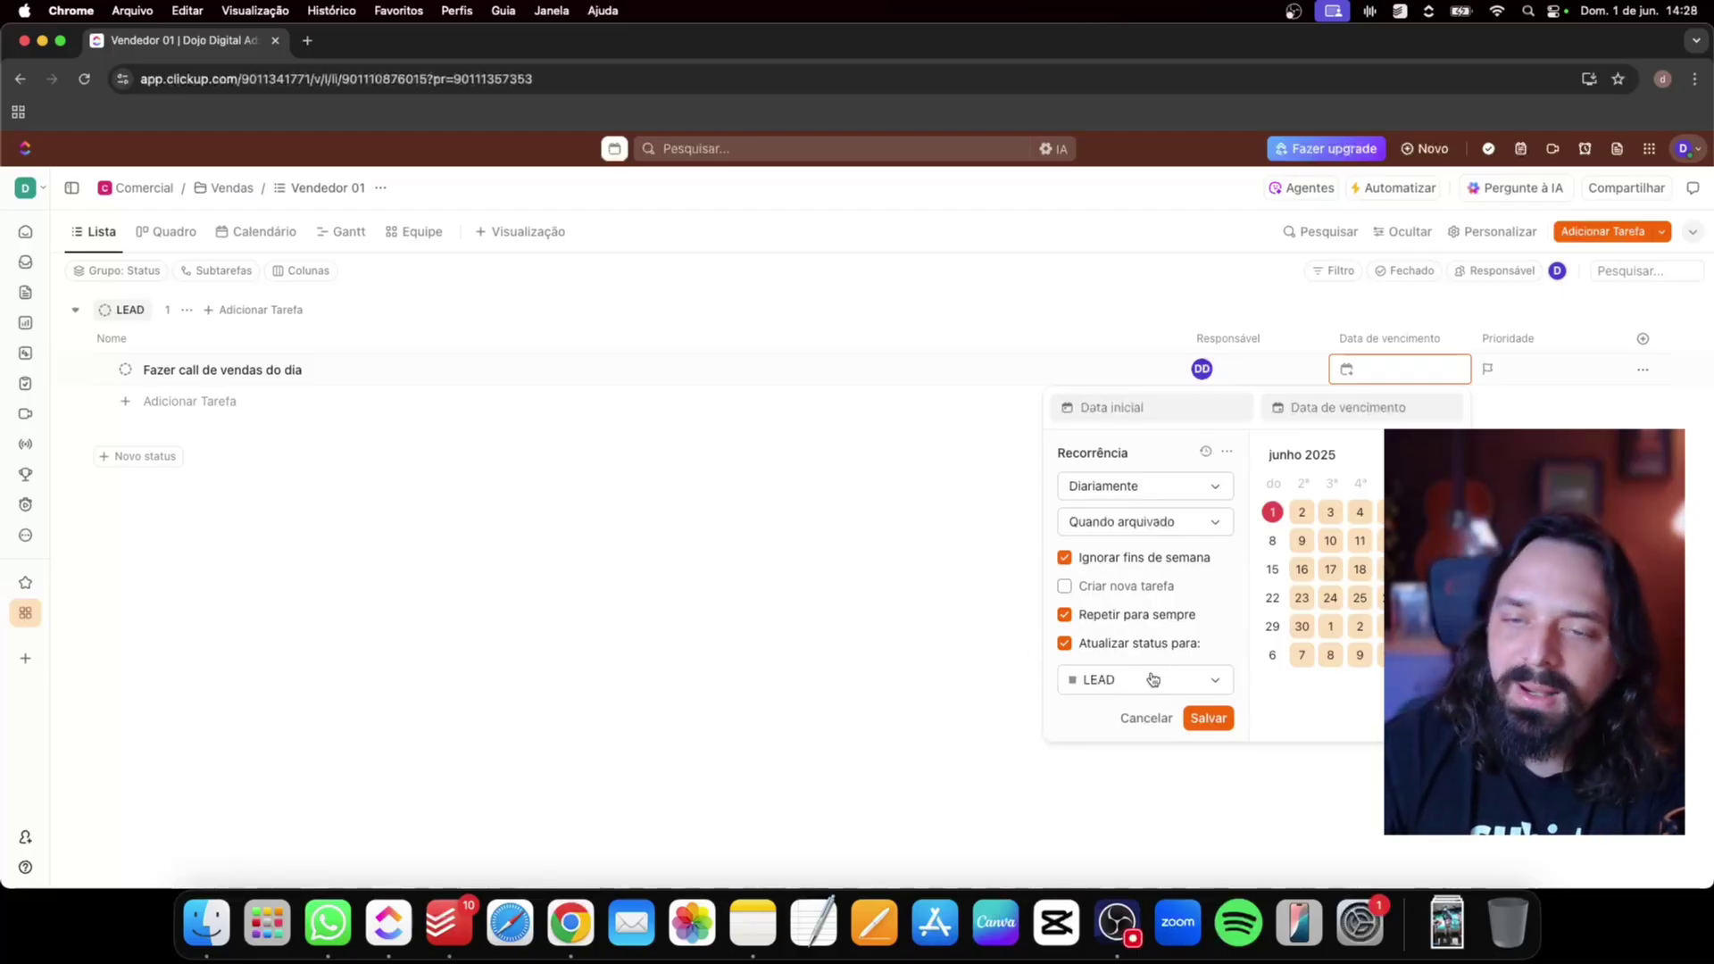
left_click(1208, 717)
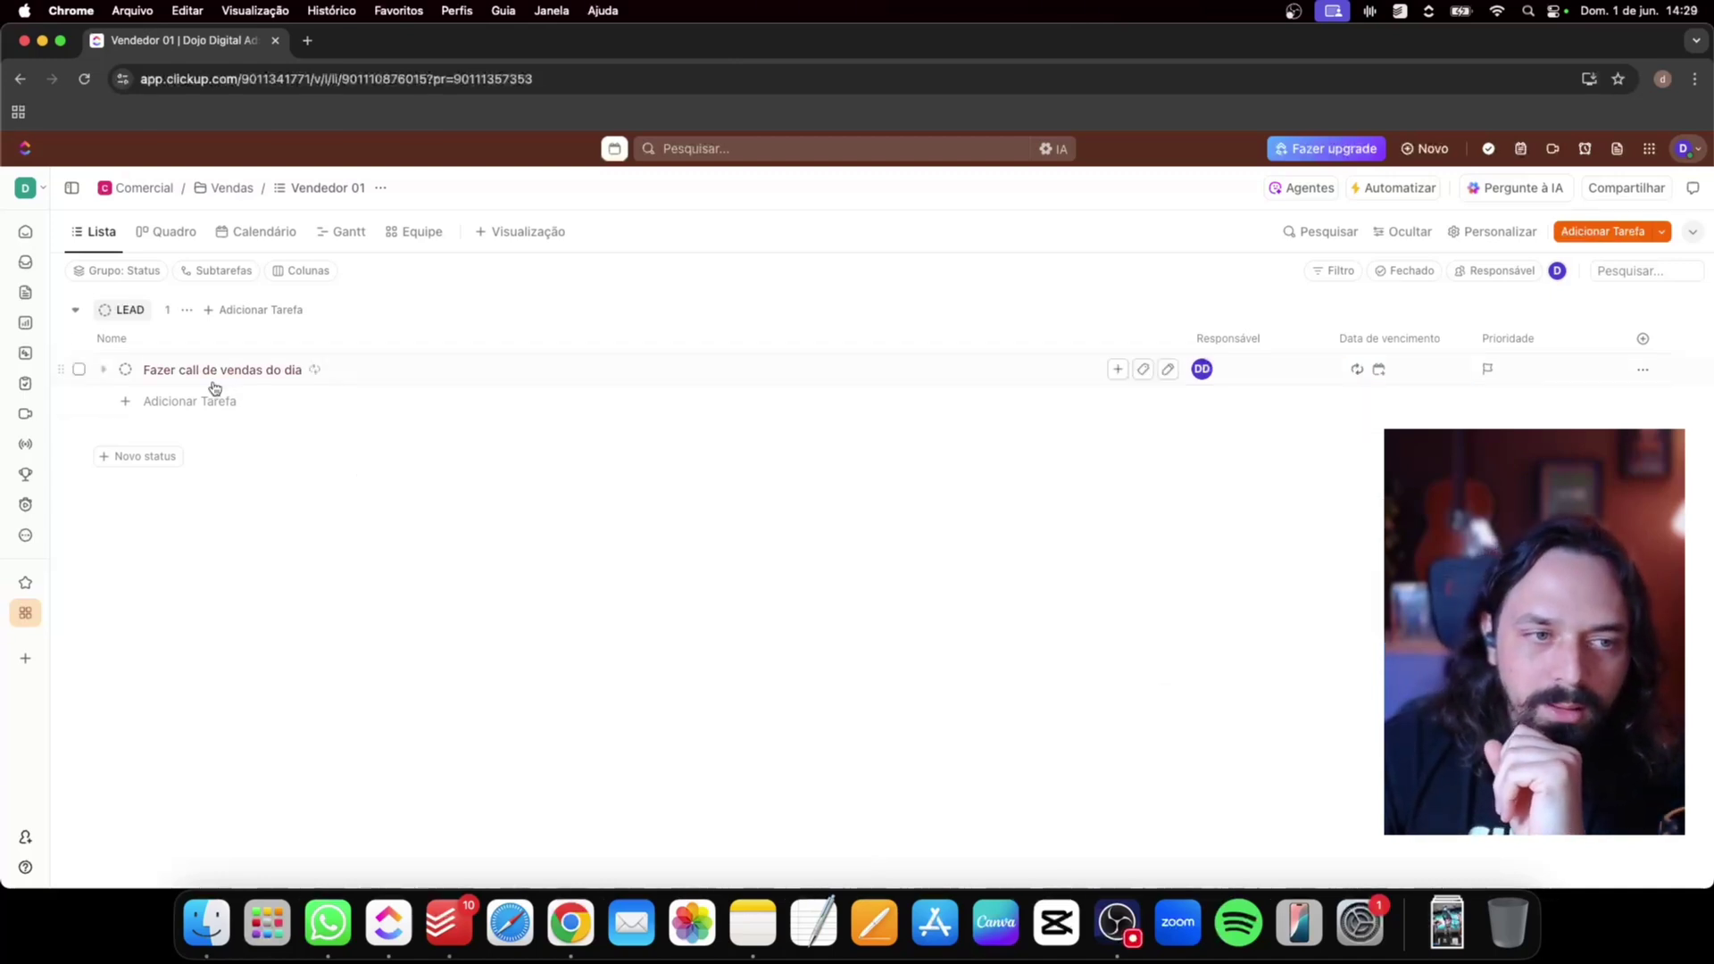
Set the due date of "Fazer call de vendas do dia" to Hoje and change its status to ARQUIVADO
left_click(1377, 370)
left_click(1153, 457)
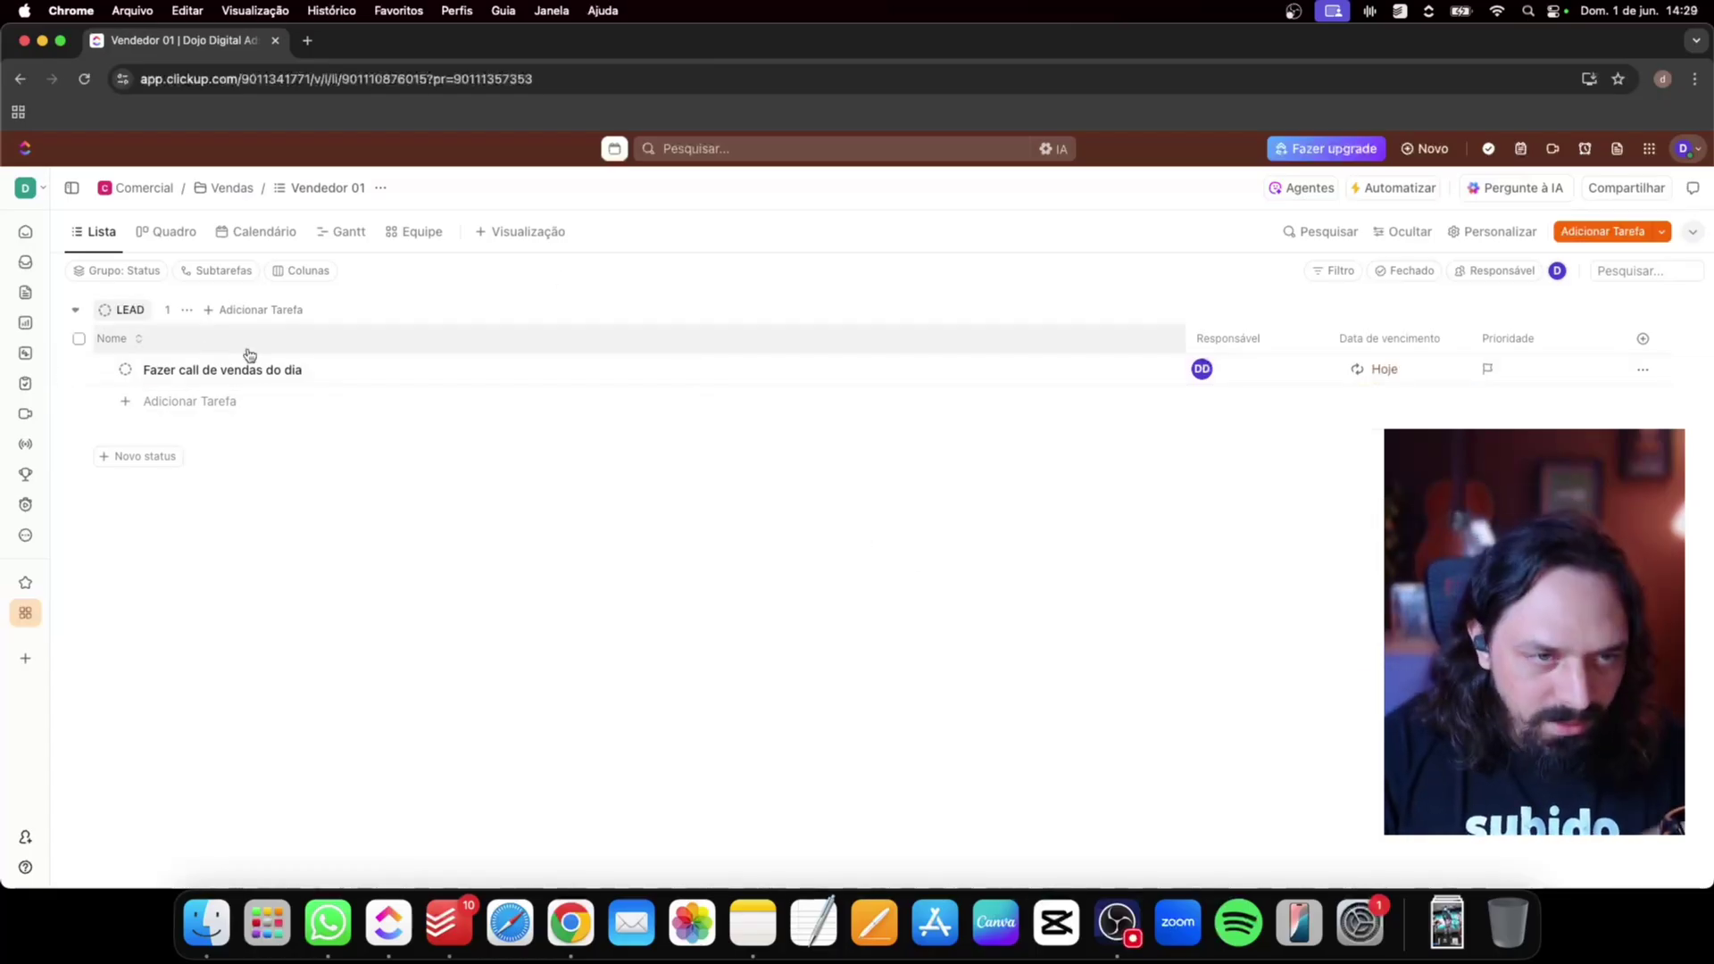
left_click(126, 369)
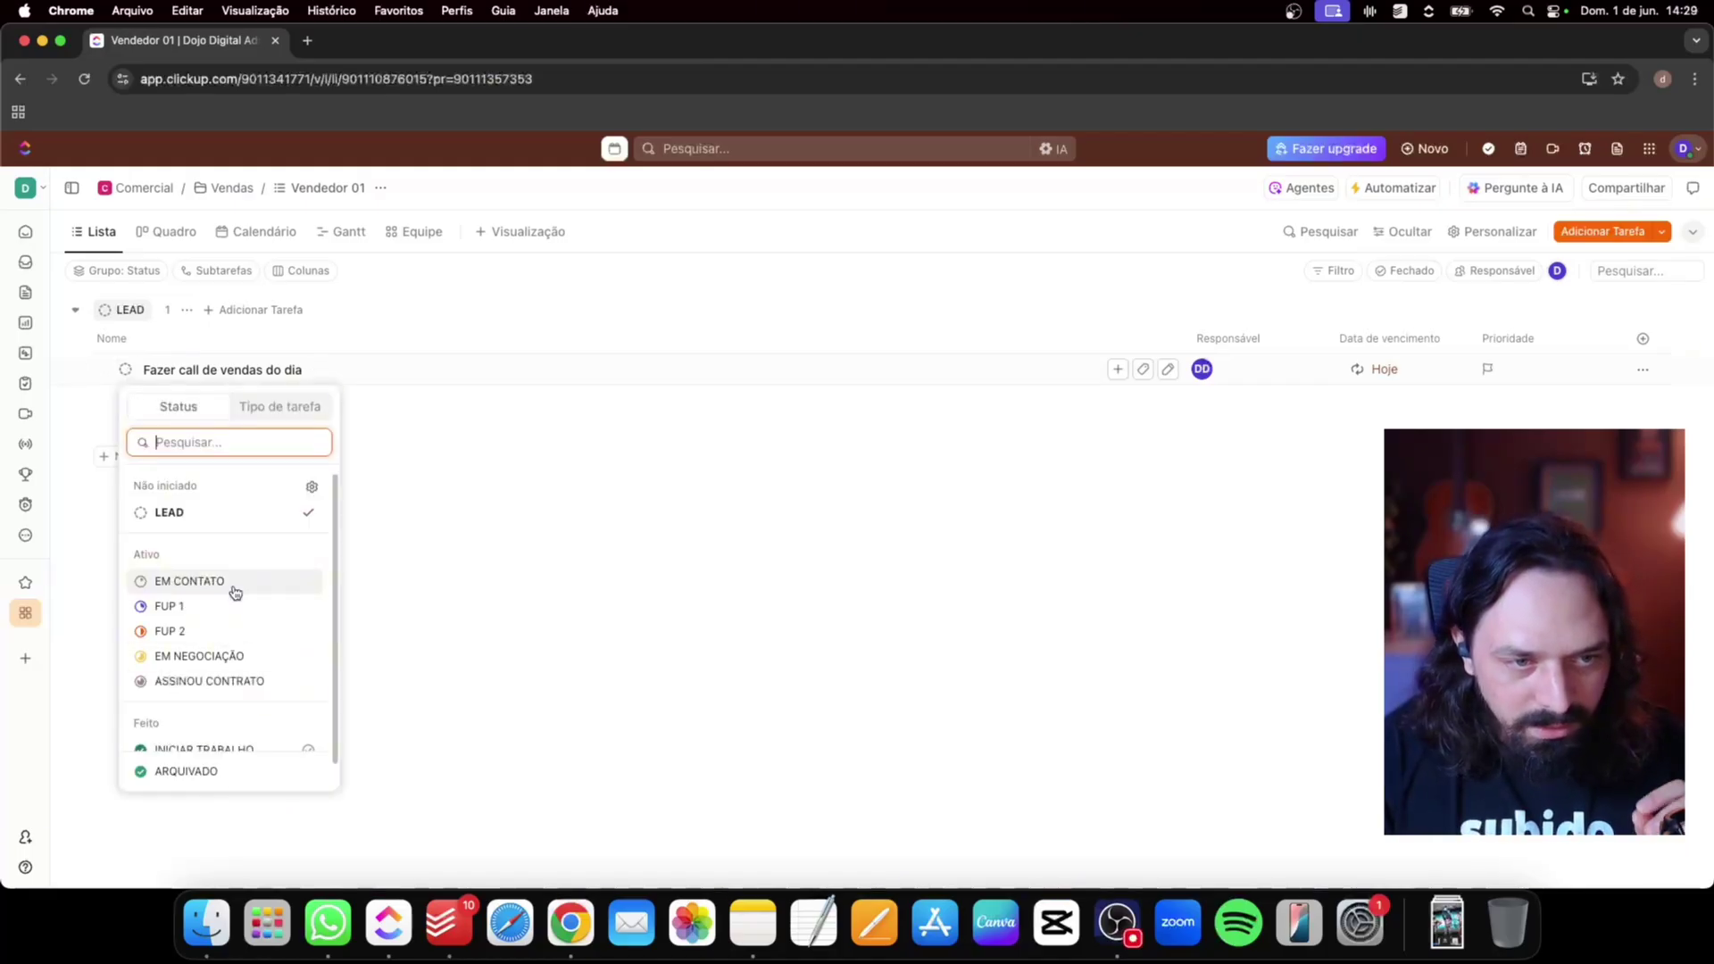
left_click(208, 773)
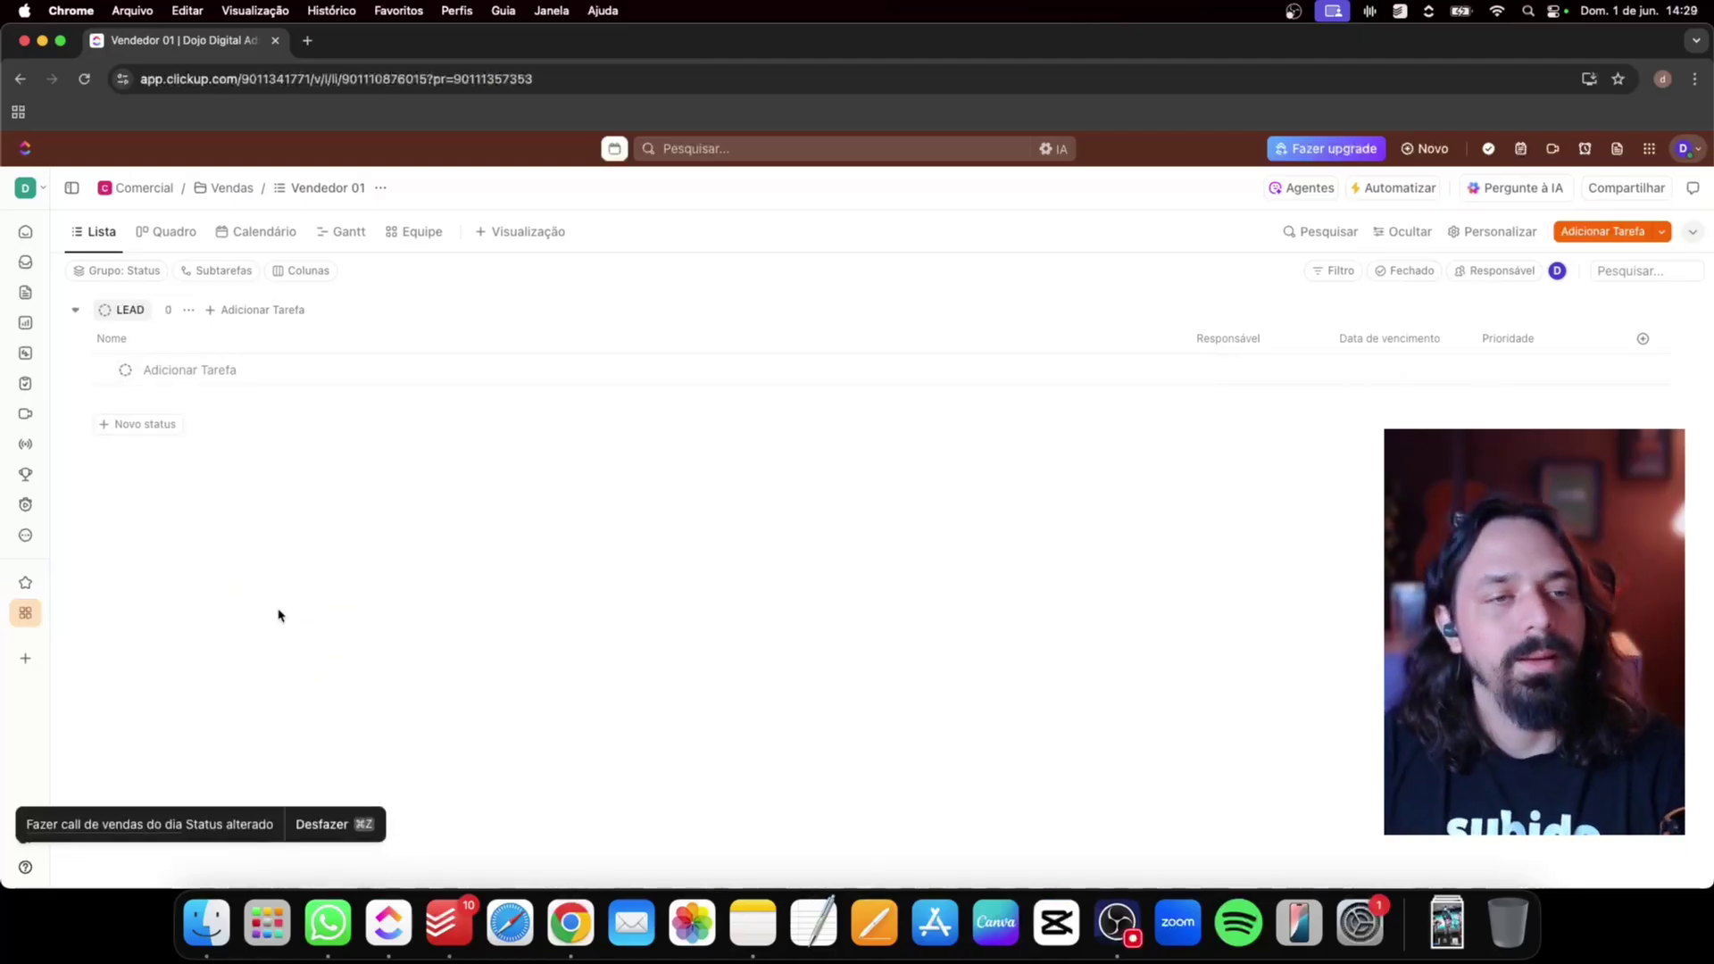
Create the task "cobrar SDR ." under LEAD in the Vendedor 01 list
left_click(171, 366)
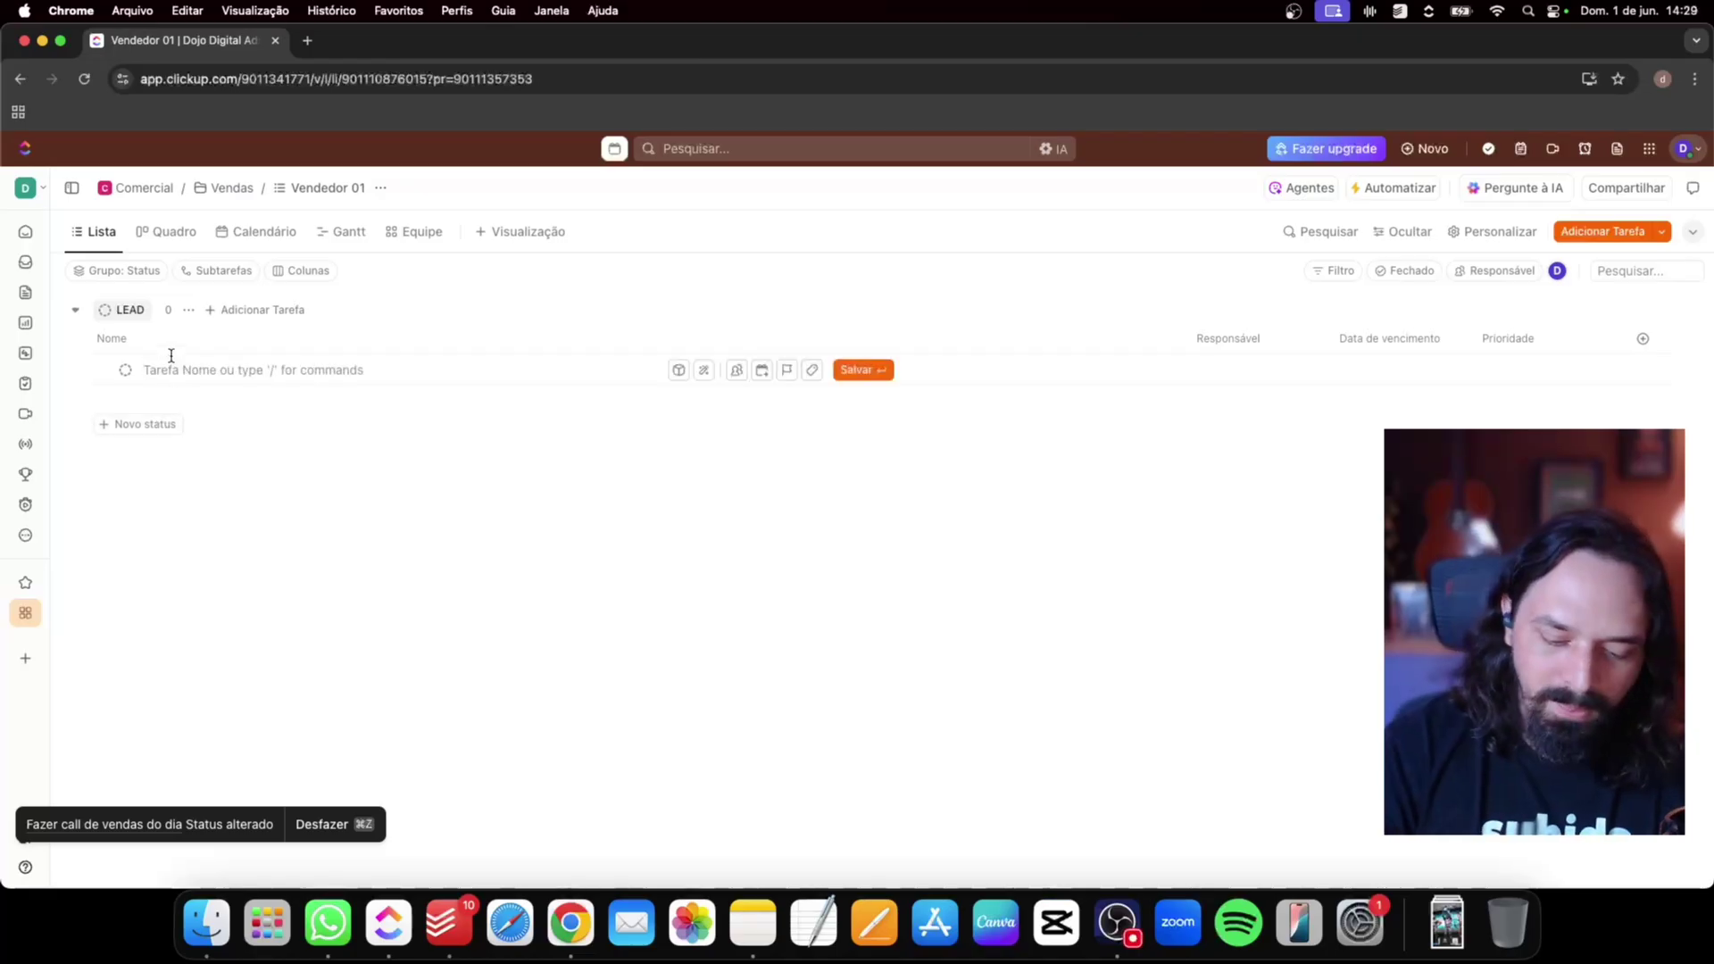
type("cobrar SD")
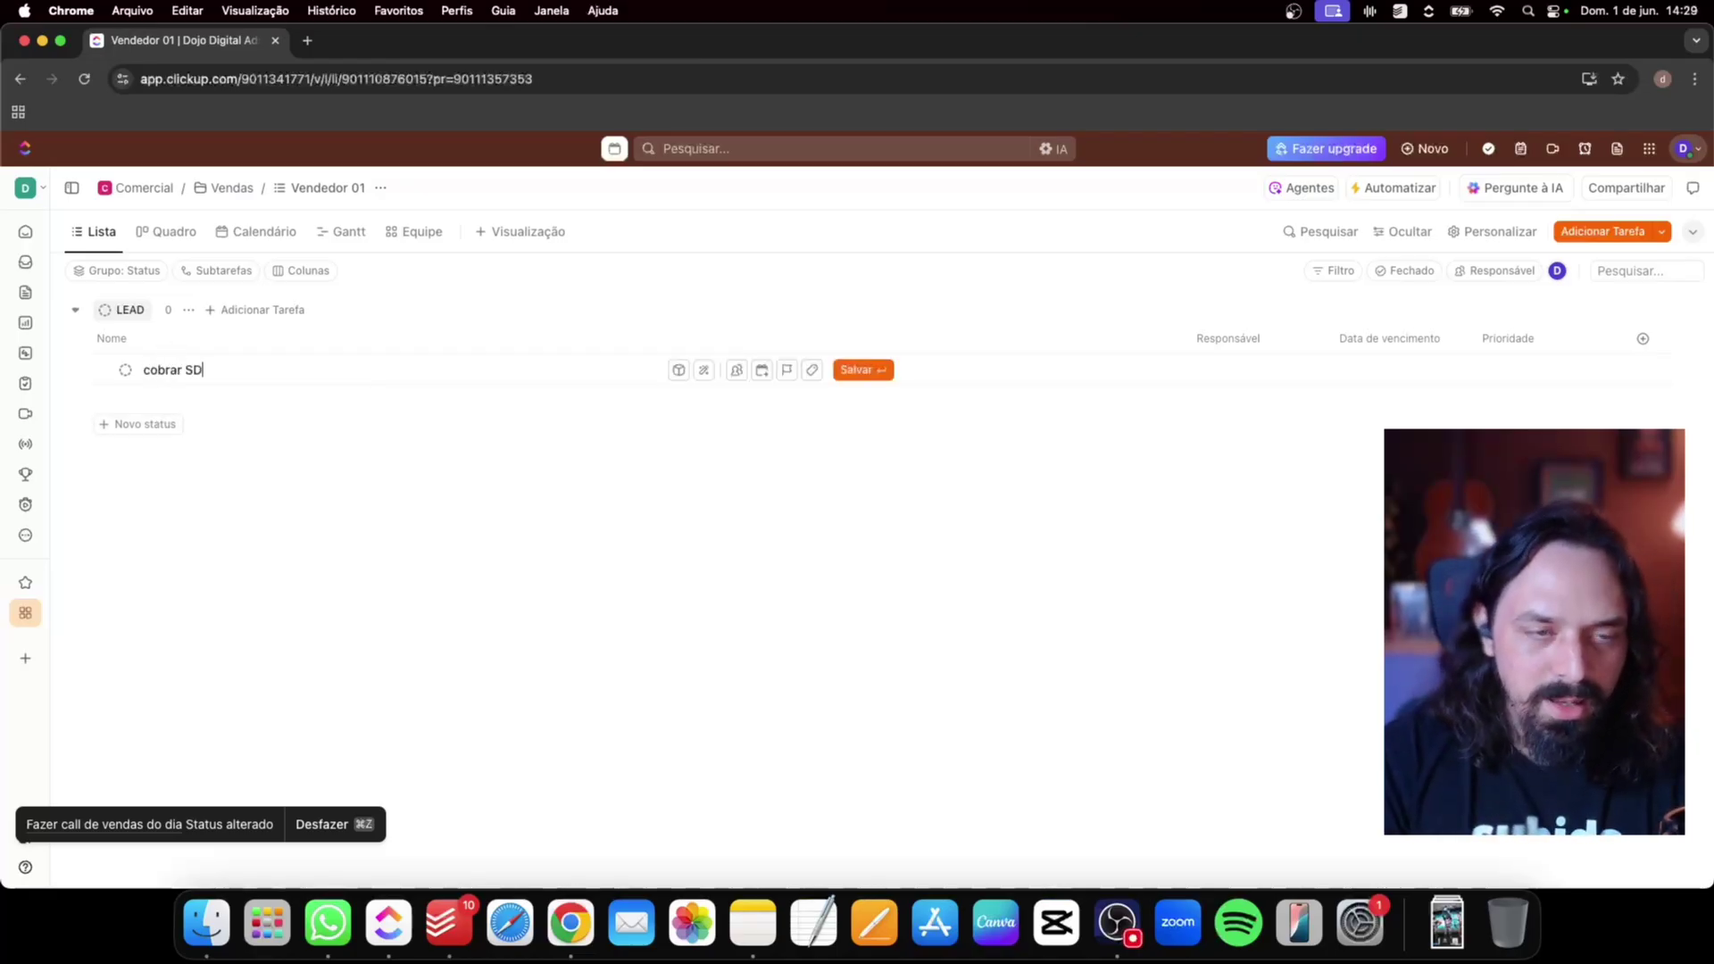
type("R .")
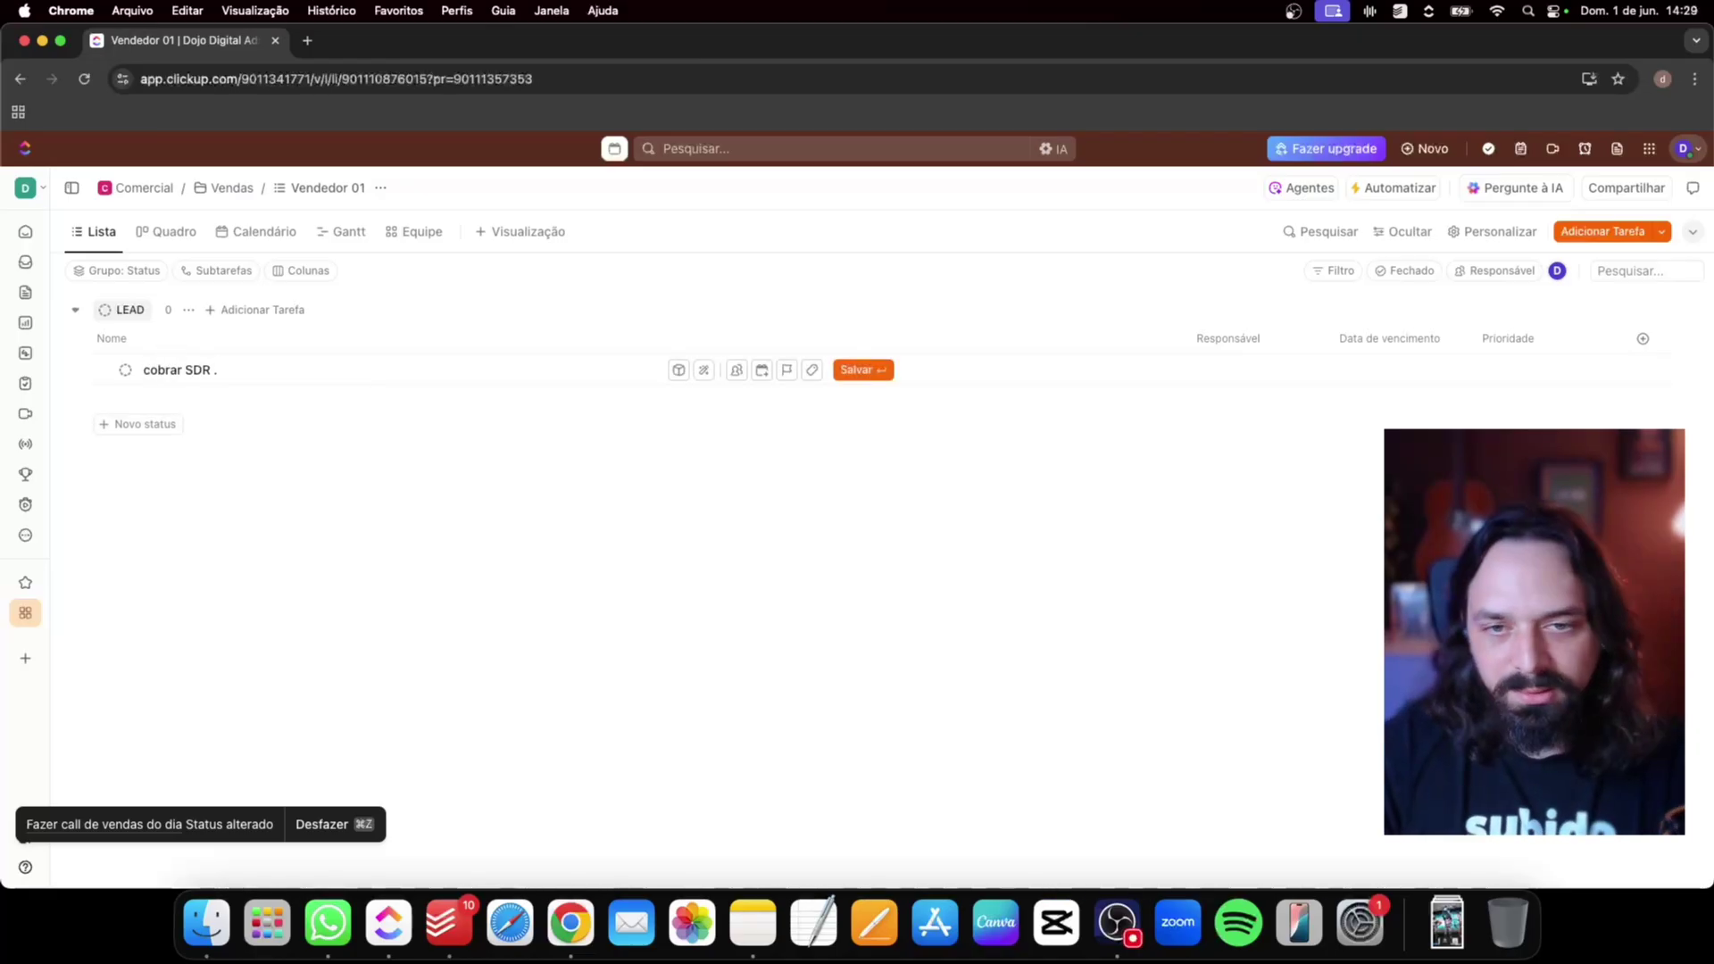
key("Return")
In the SDR list, create the tasks "Prospectar x contatos no IG", "Qualificar X leads" and "Agendar calls de vendas"
mouse_move(28, 613)
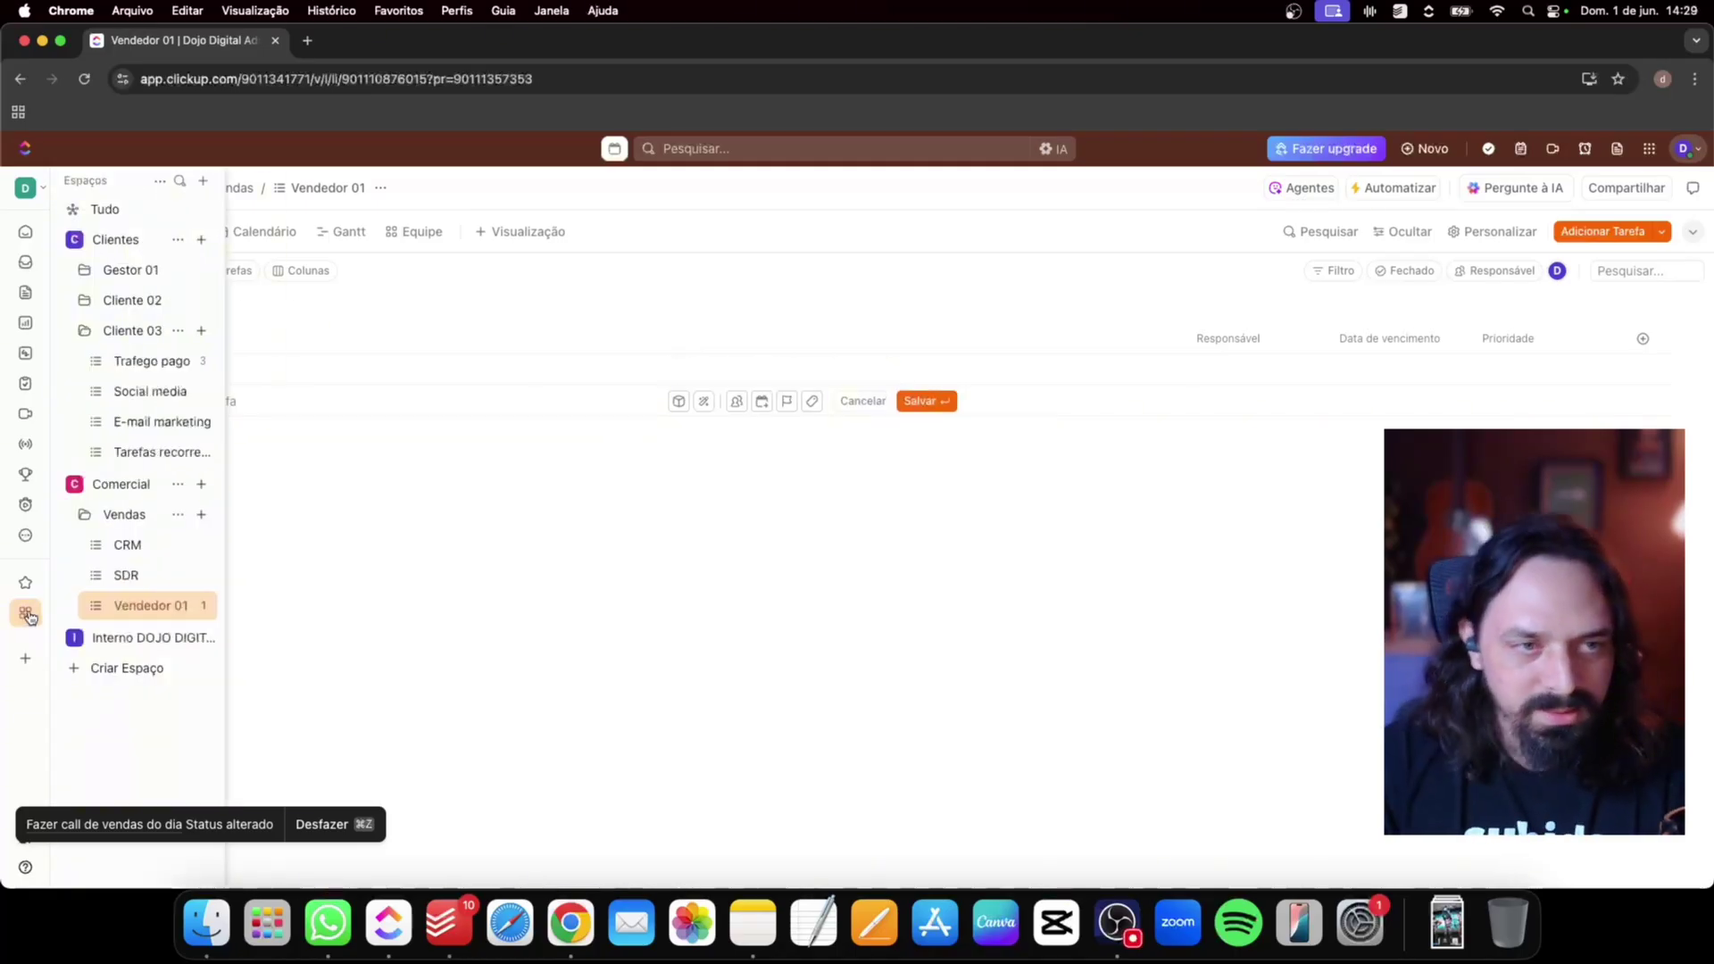
left_click(125, 579)
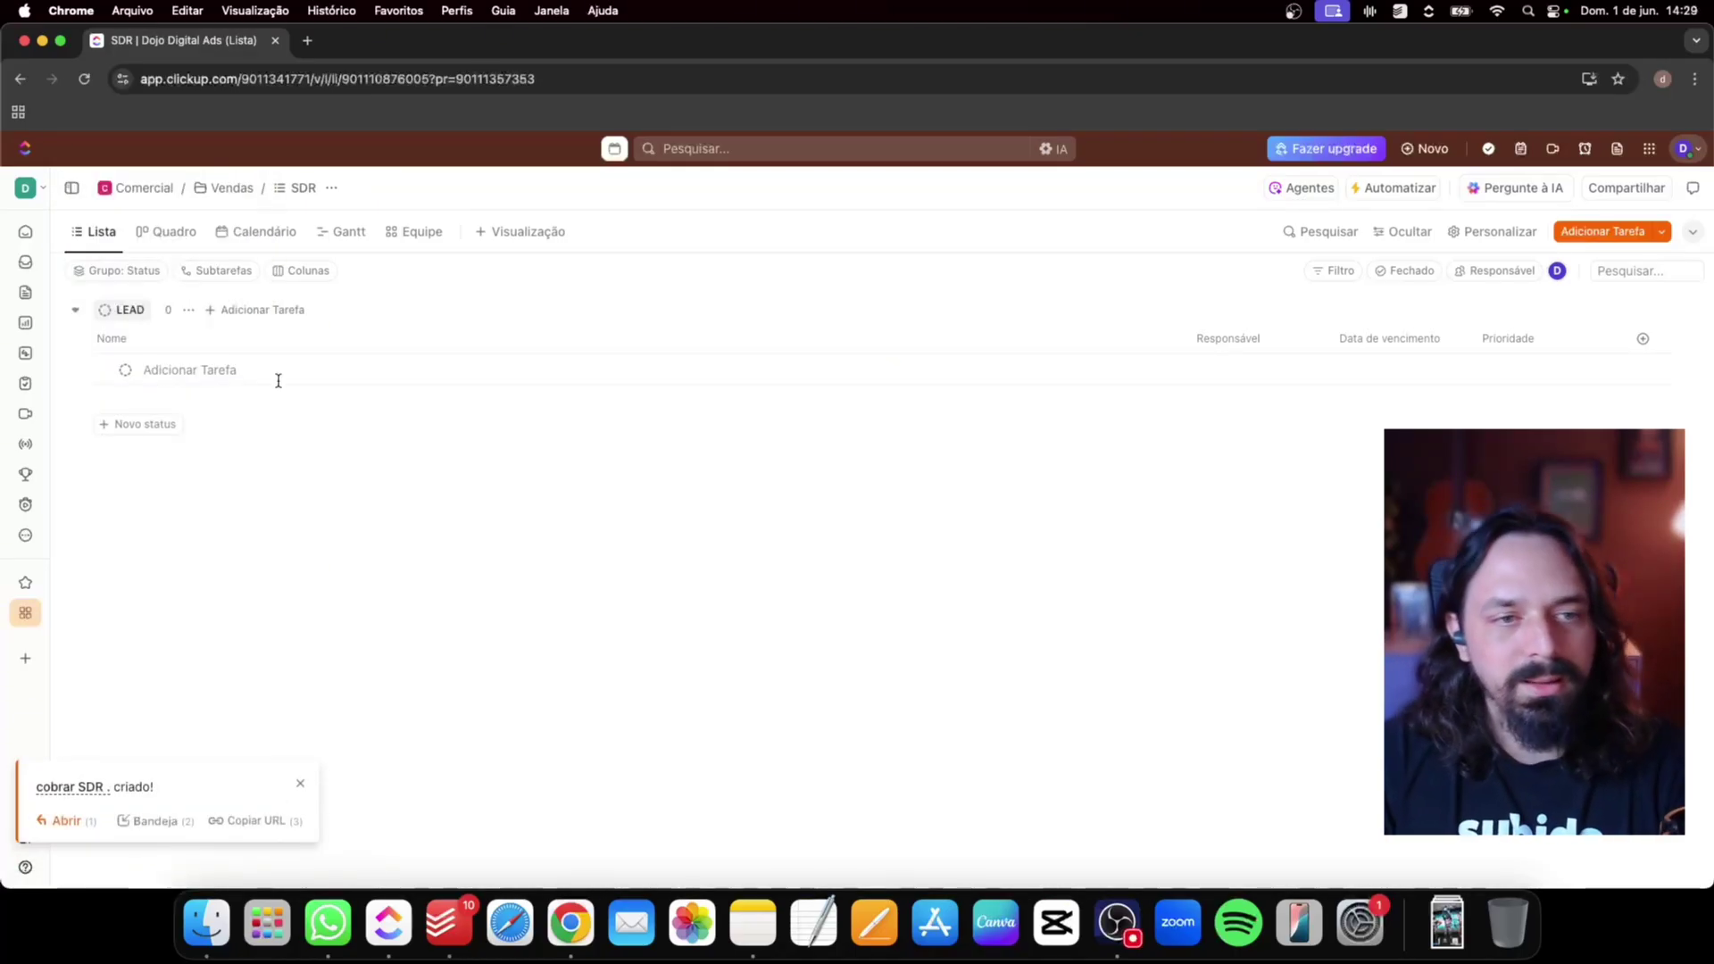
left_click(169, 362)
type("Prospectar x contatos no IG")
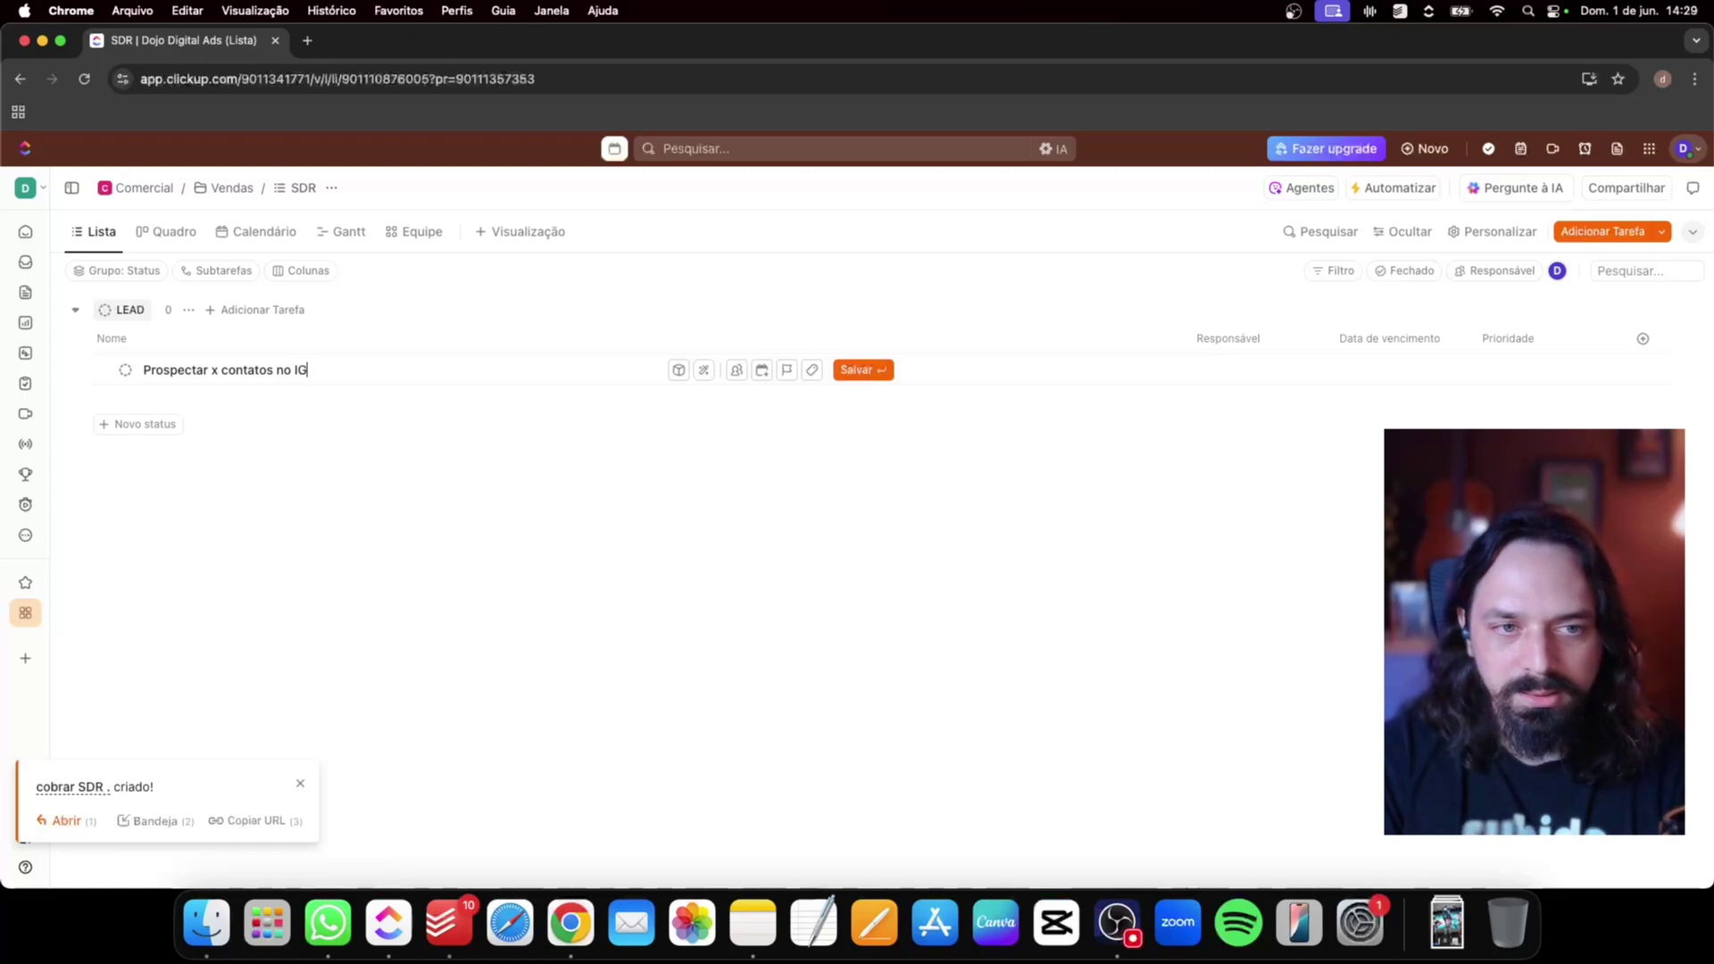
key("Return")
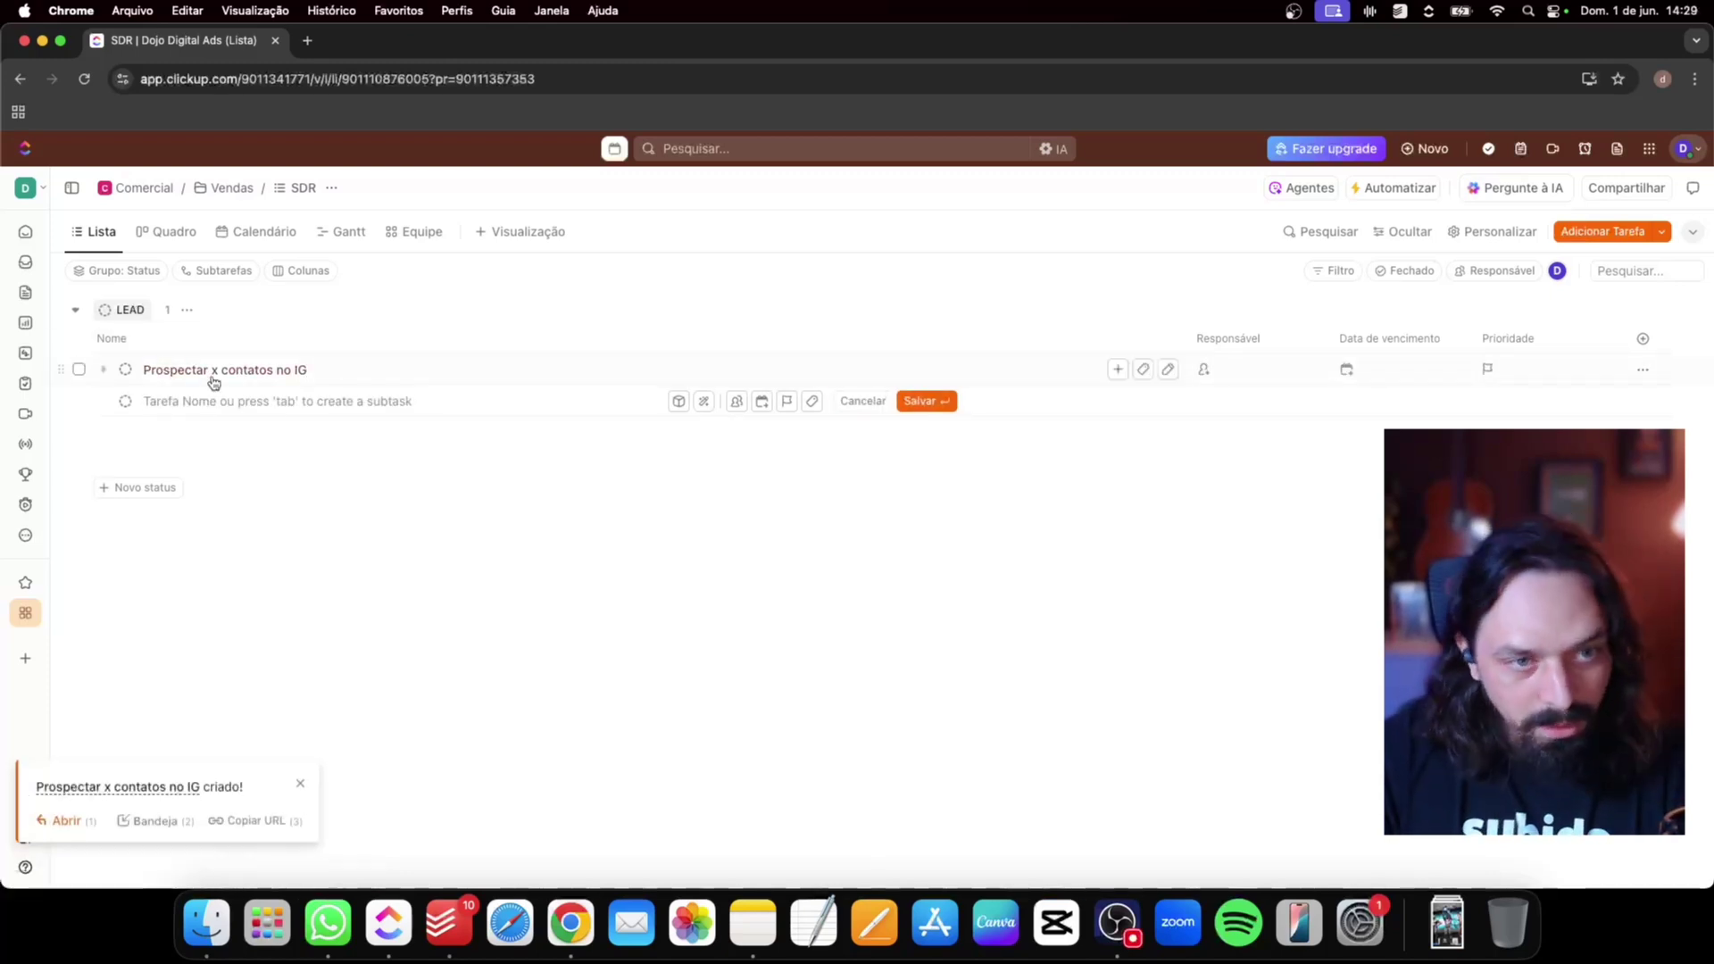
type("Qualificar")
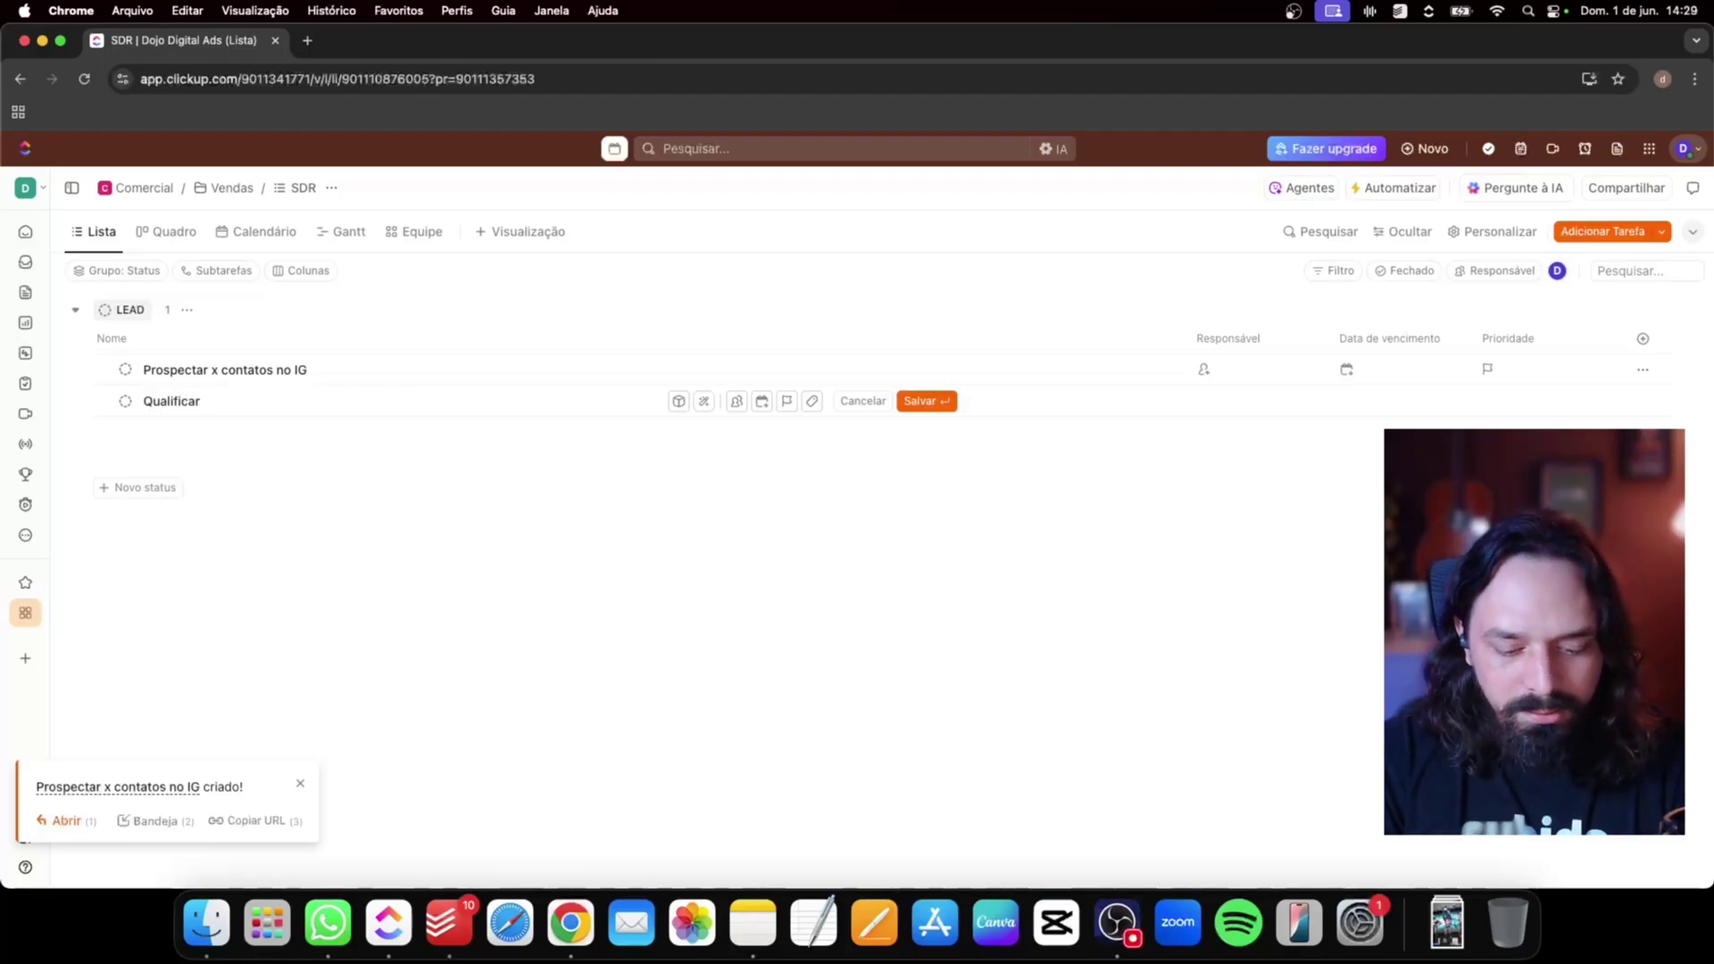
type(" X leads")
key("Return")
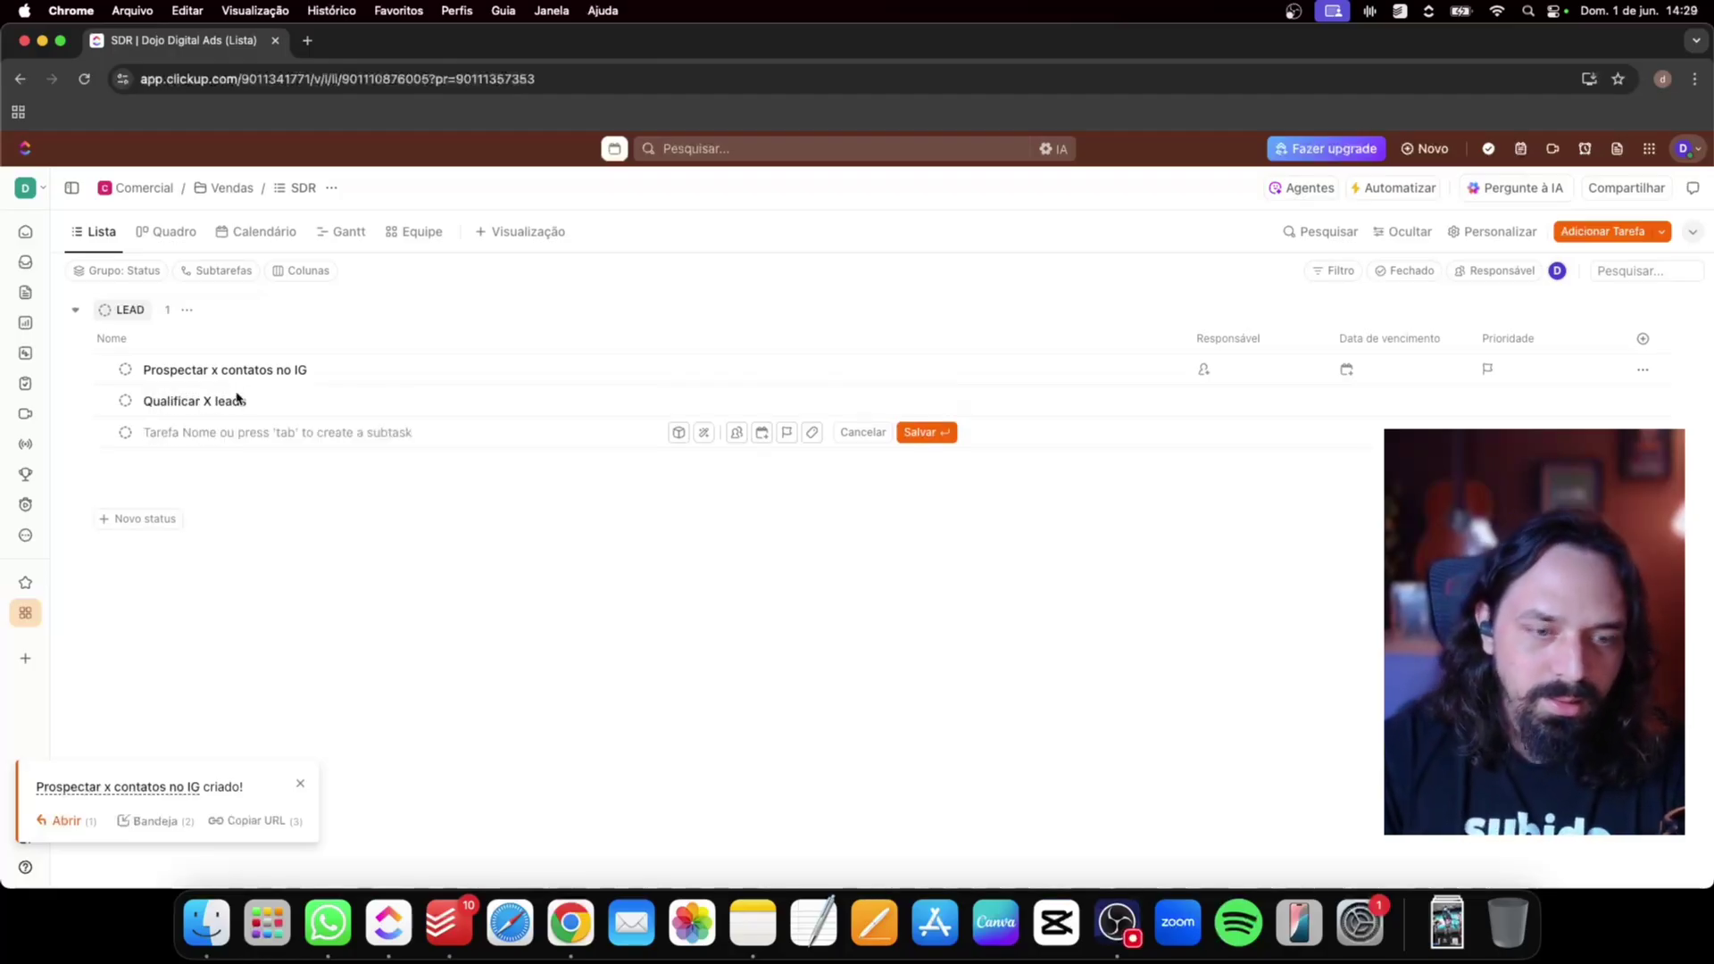
type("Agendar calls de vendas")
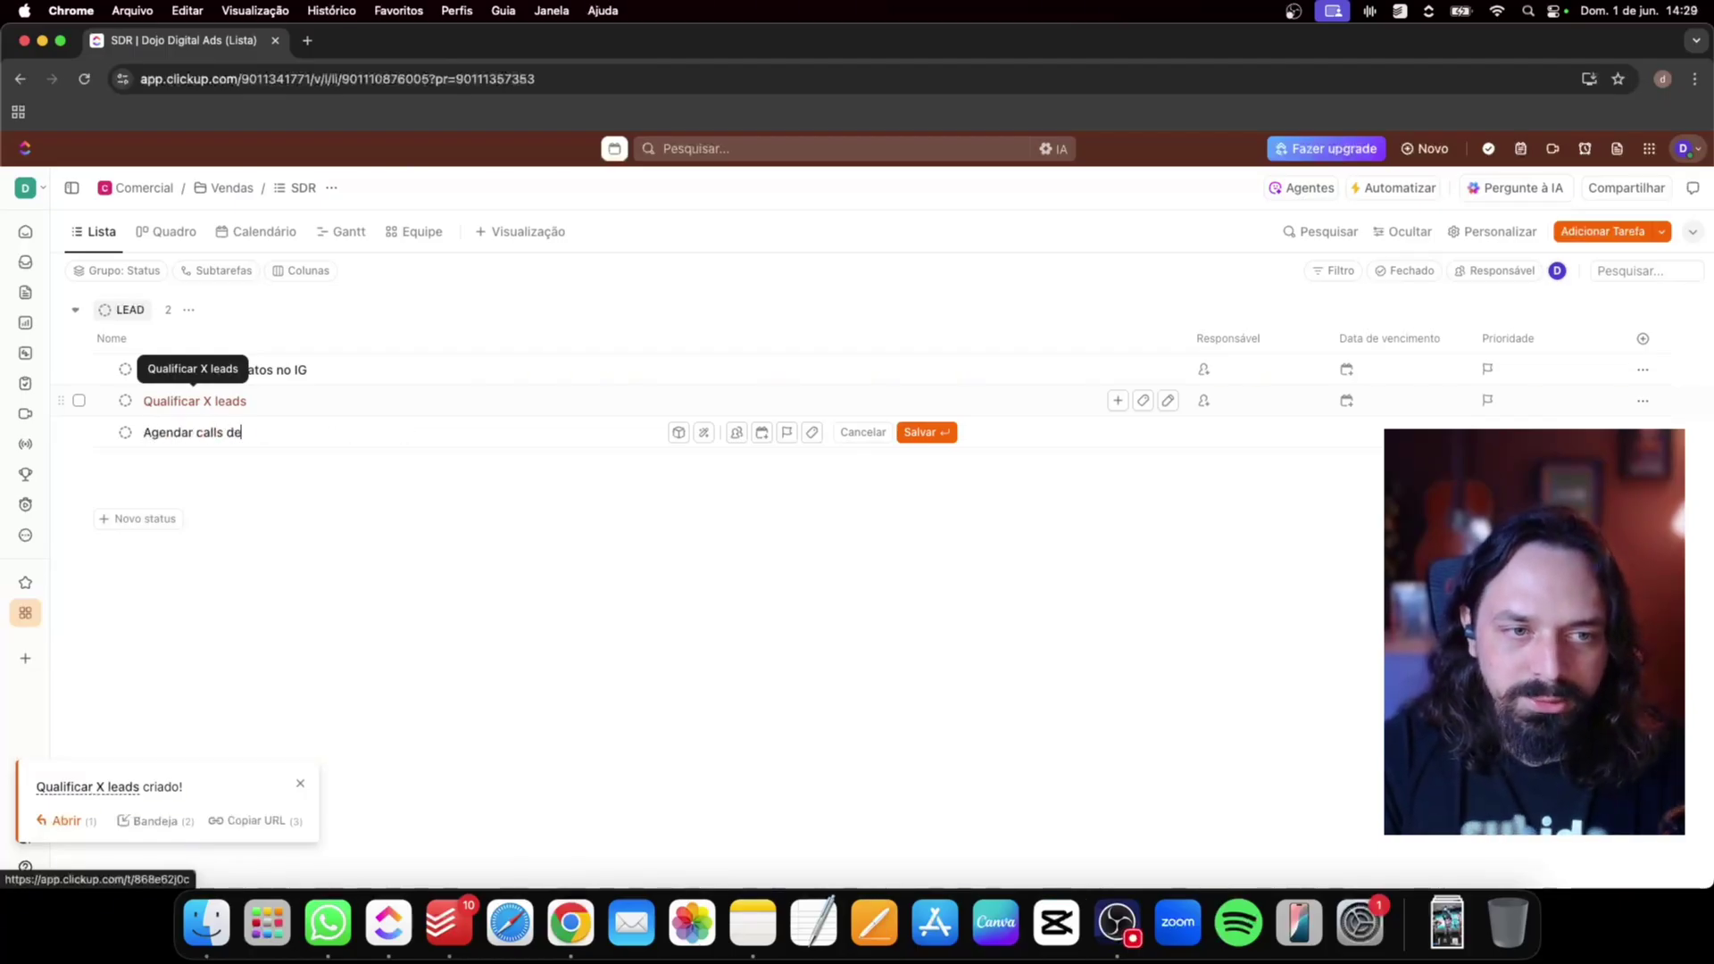
key("Return")
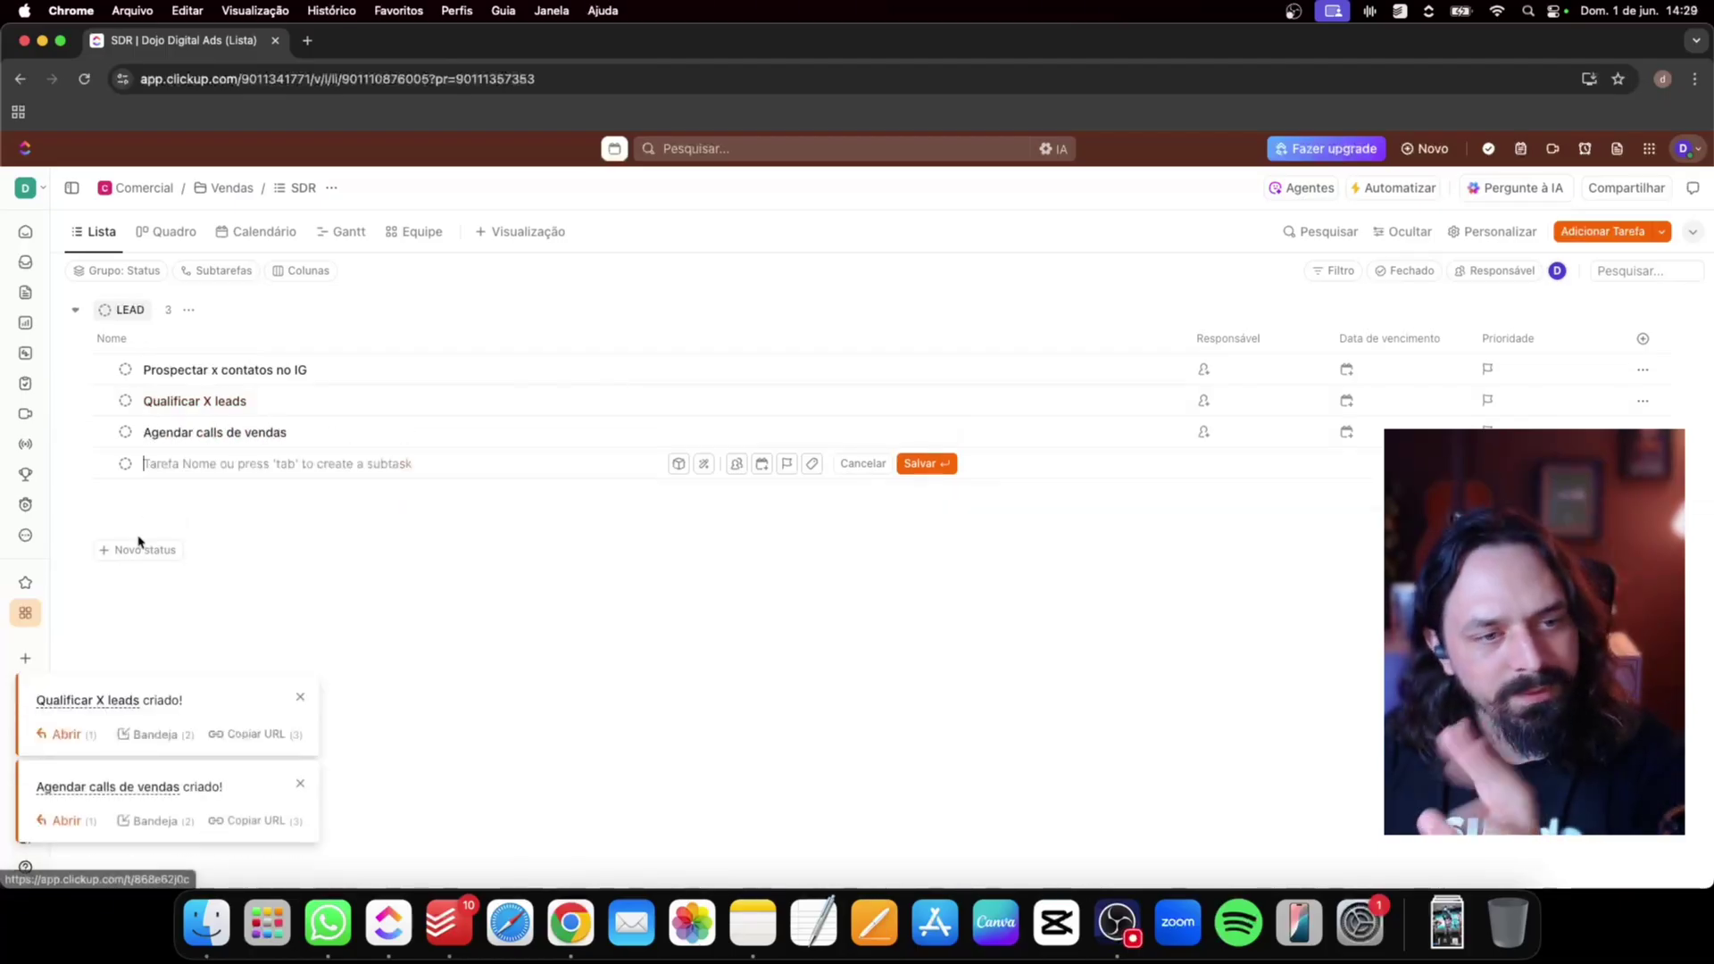
Review the CRM list's board, and open the Onboarding list in the Interno DOJO DIGITAL space
left_click(26, 621)
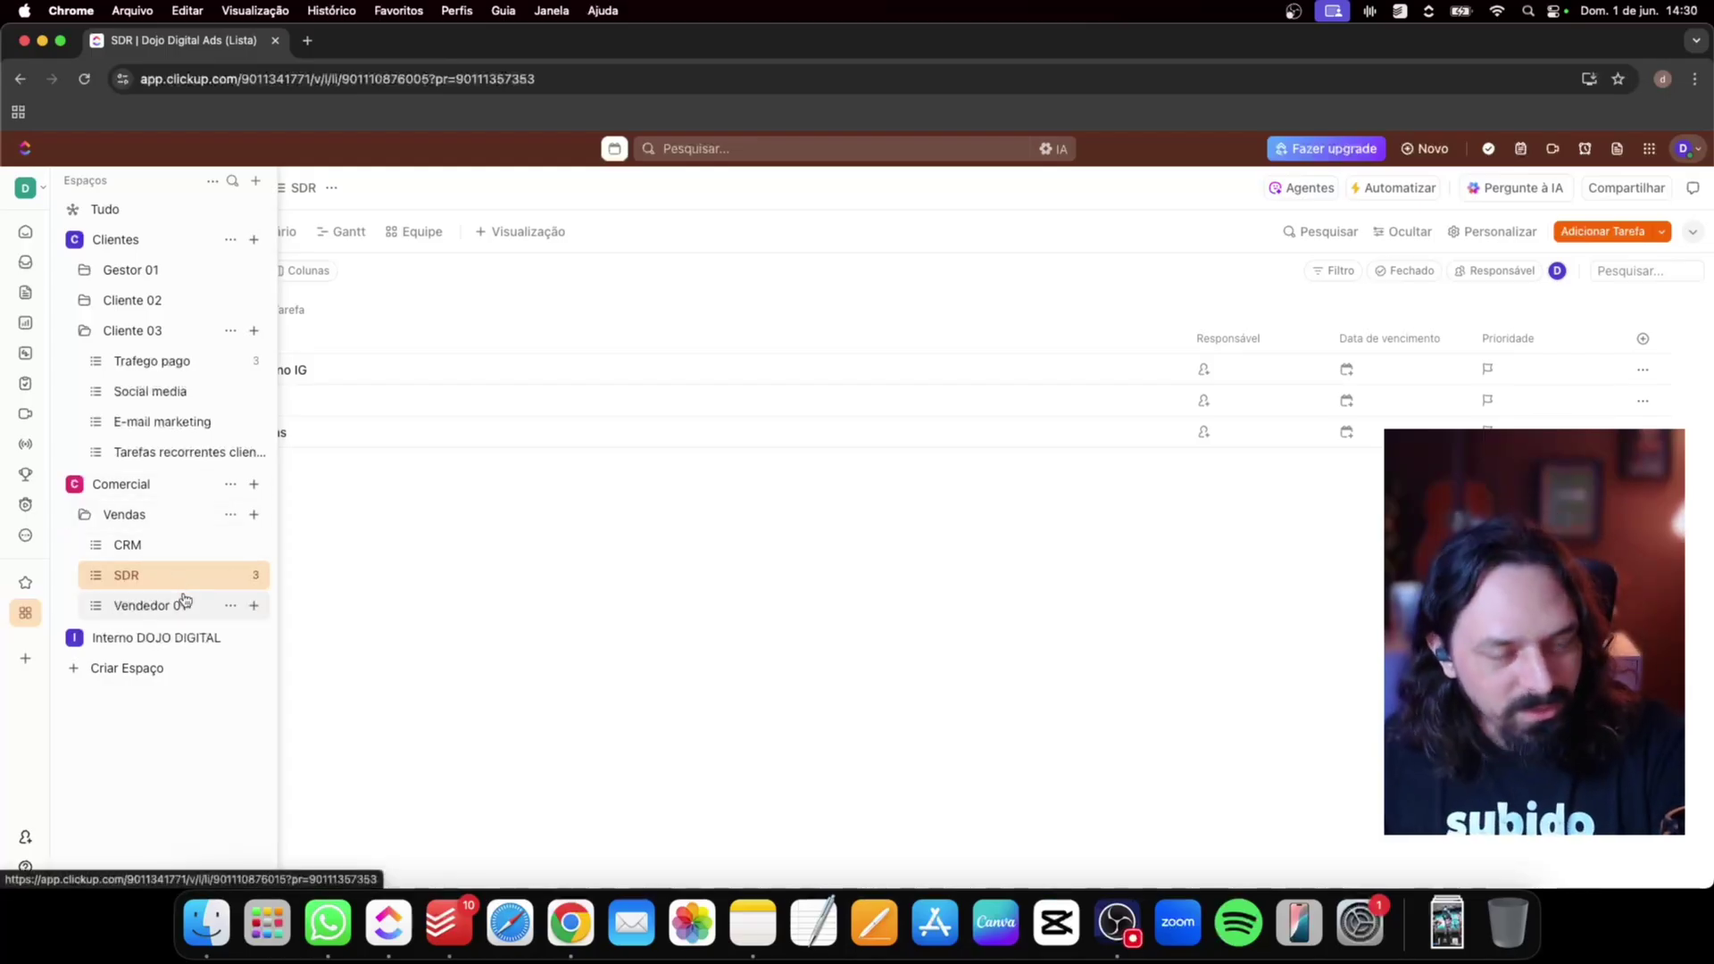
left_click(134, 547)
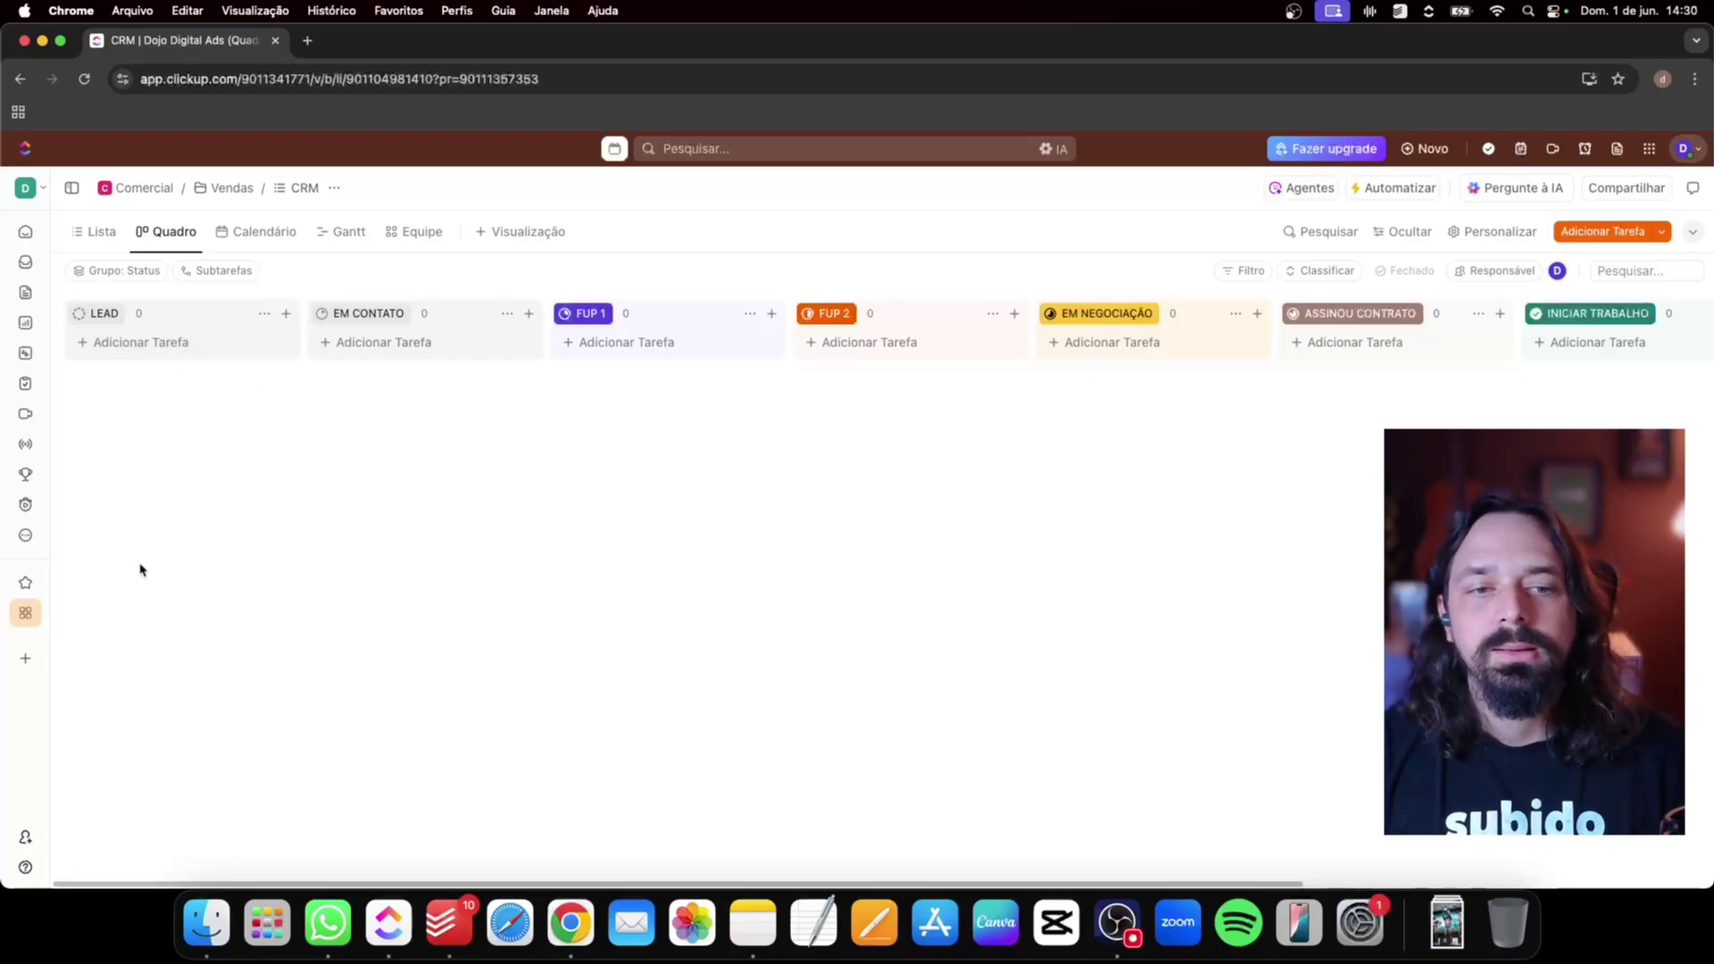
left_click(15, 620)
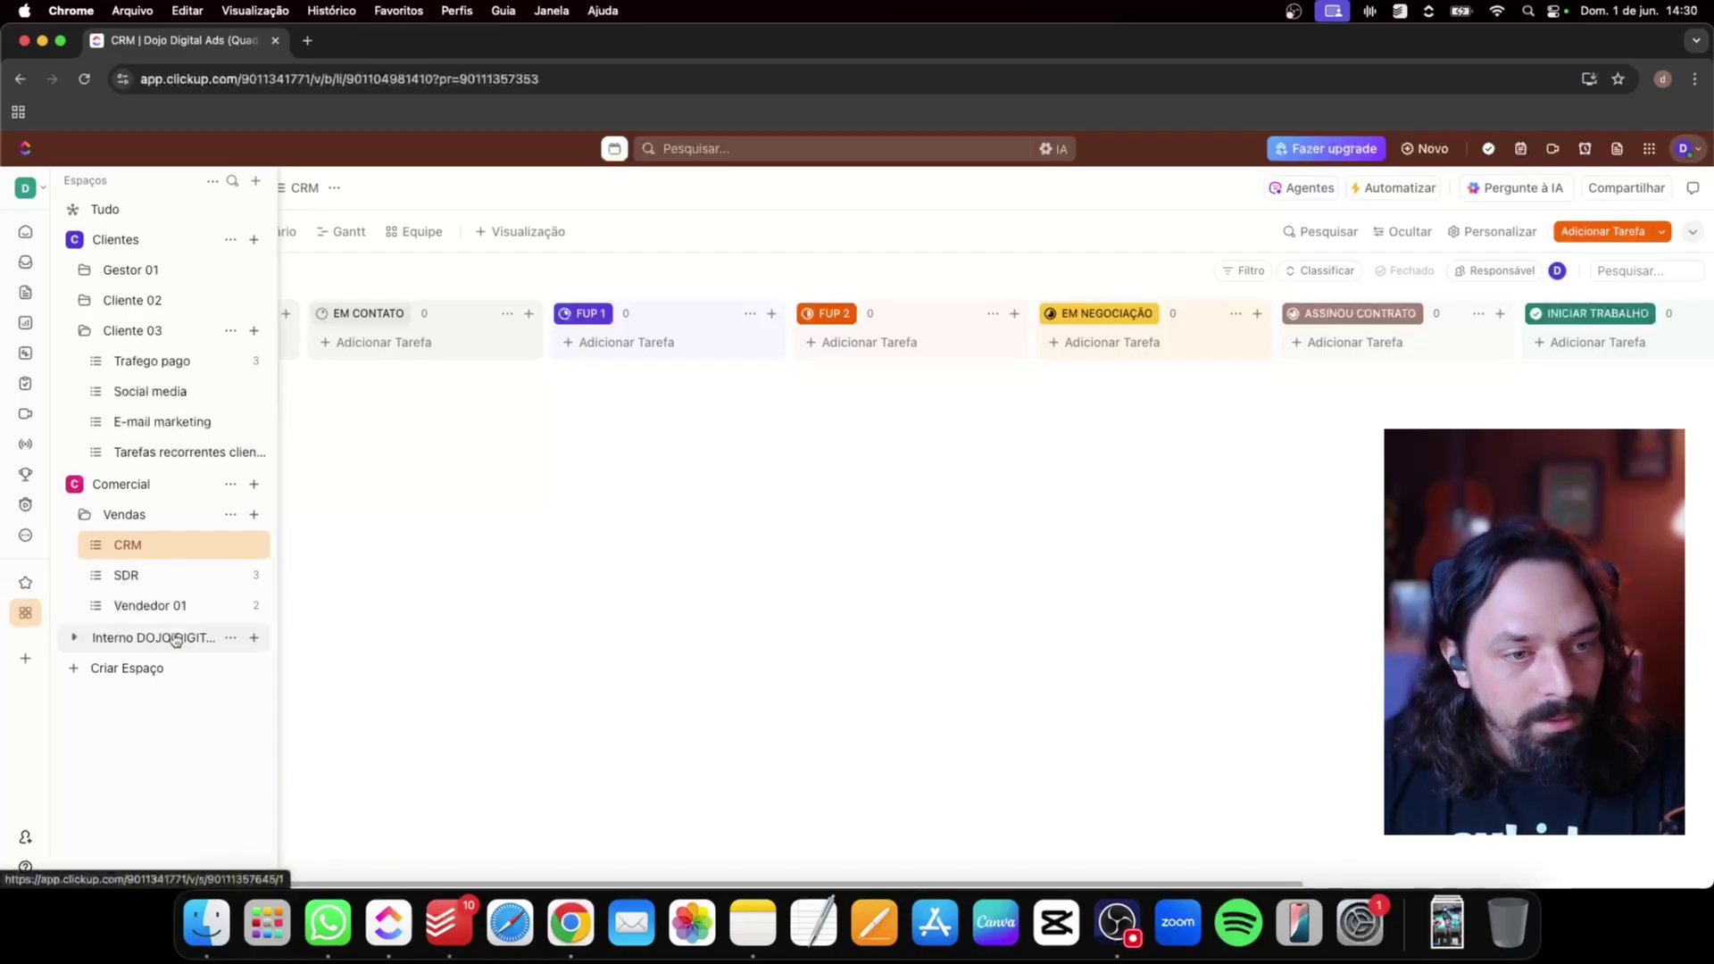
left_click(84, 514)
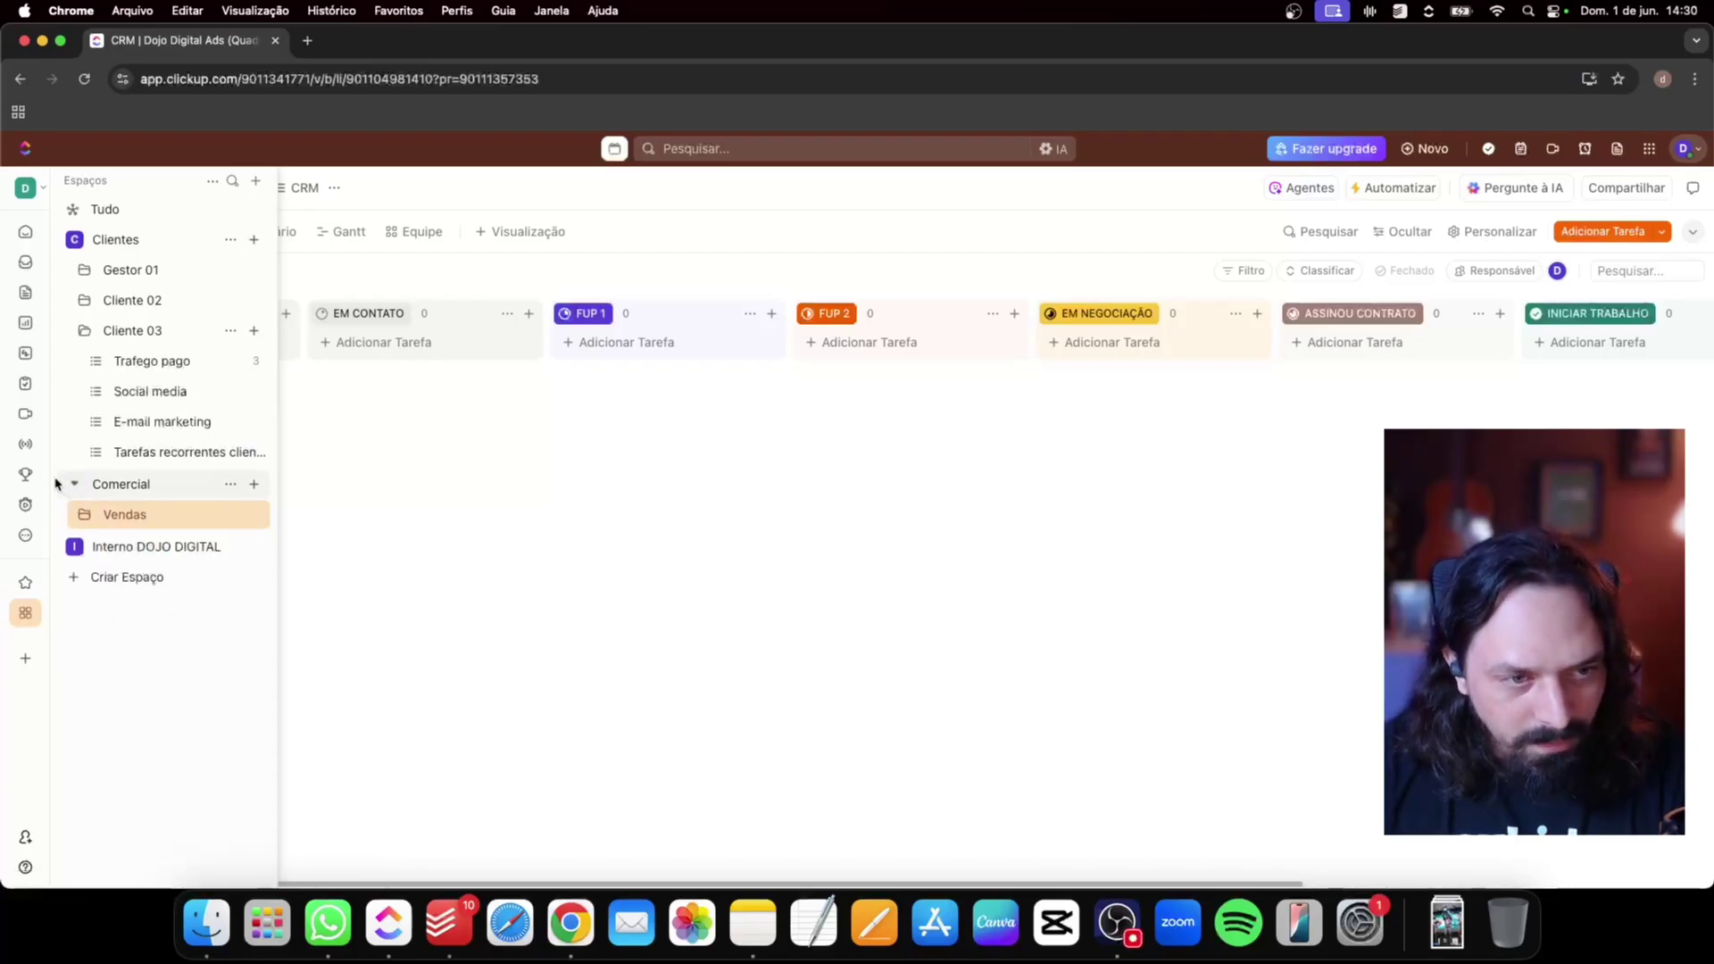
left_click(74, 546)
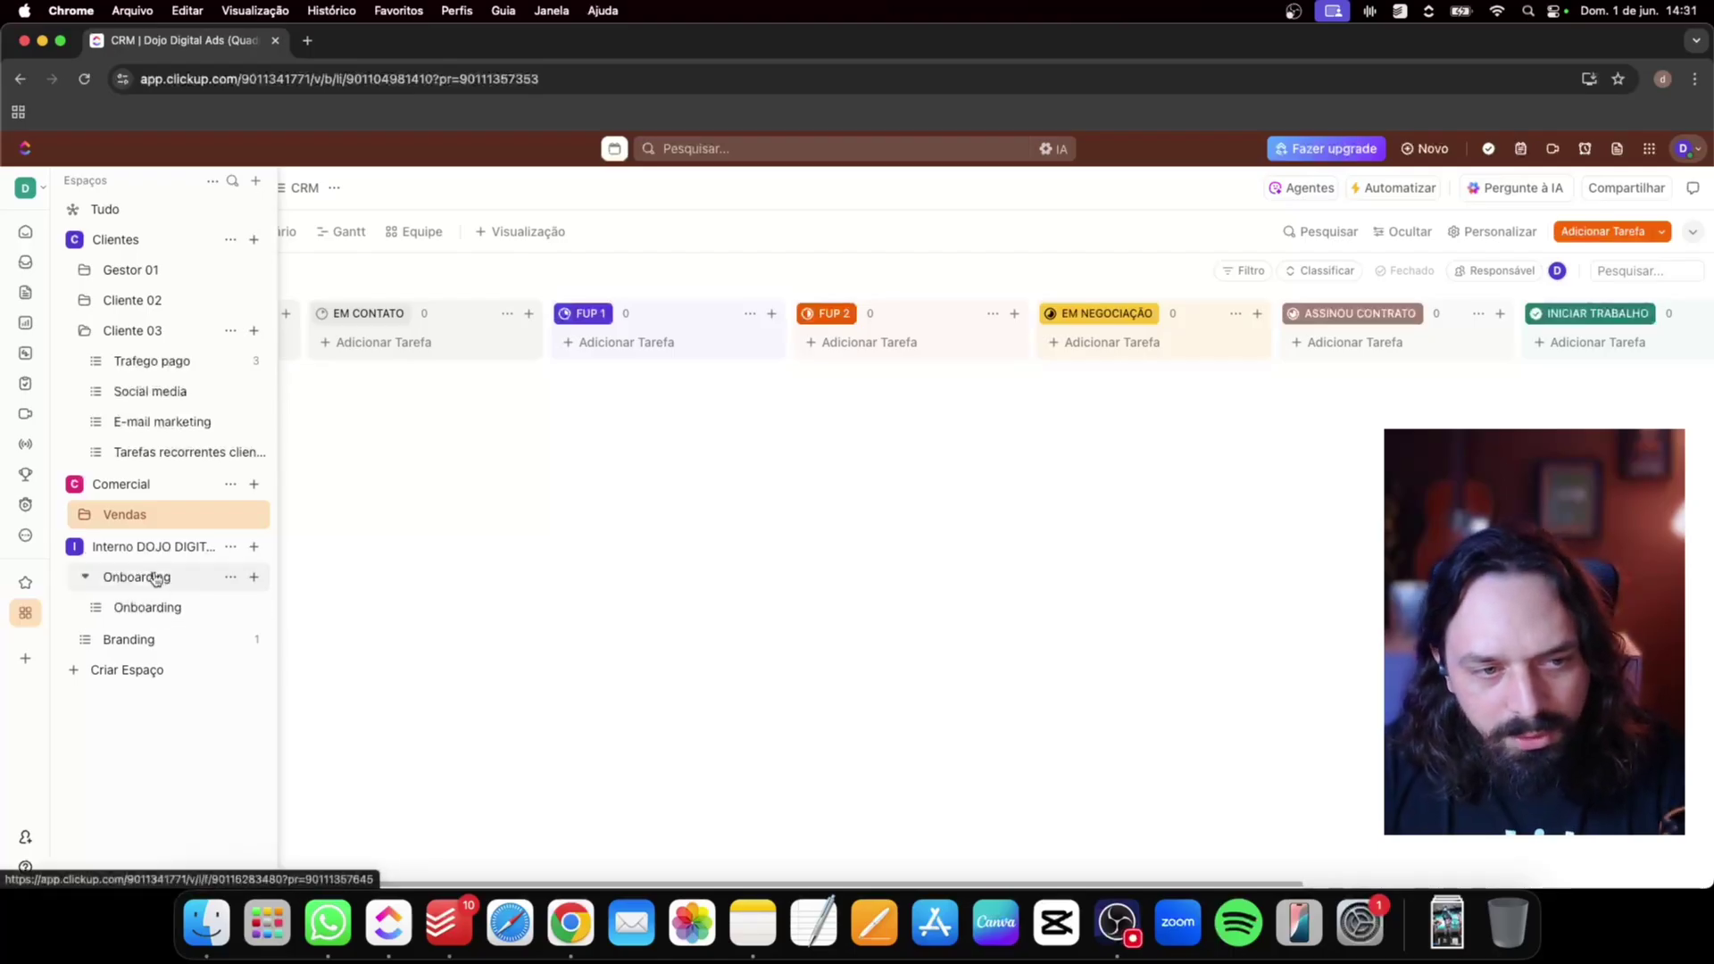
left_click(148, 608)
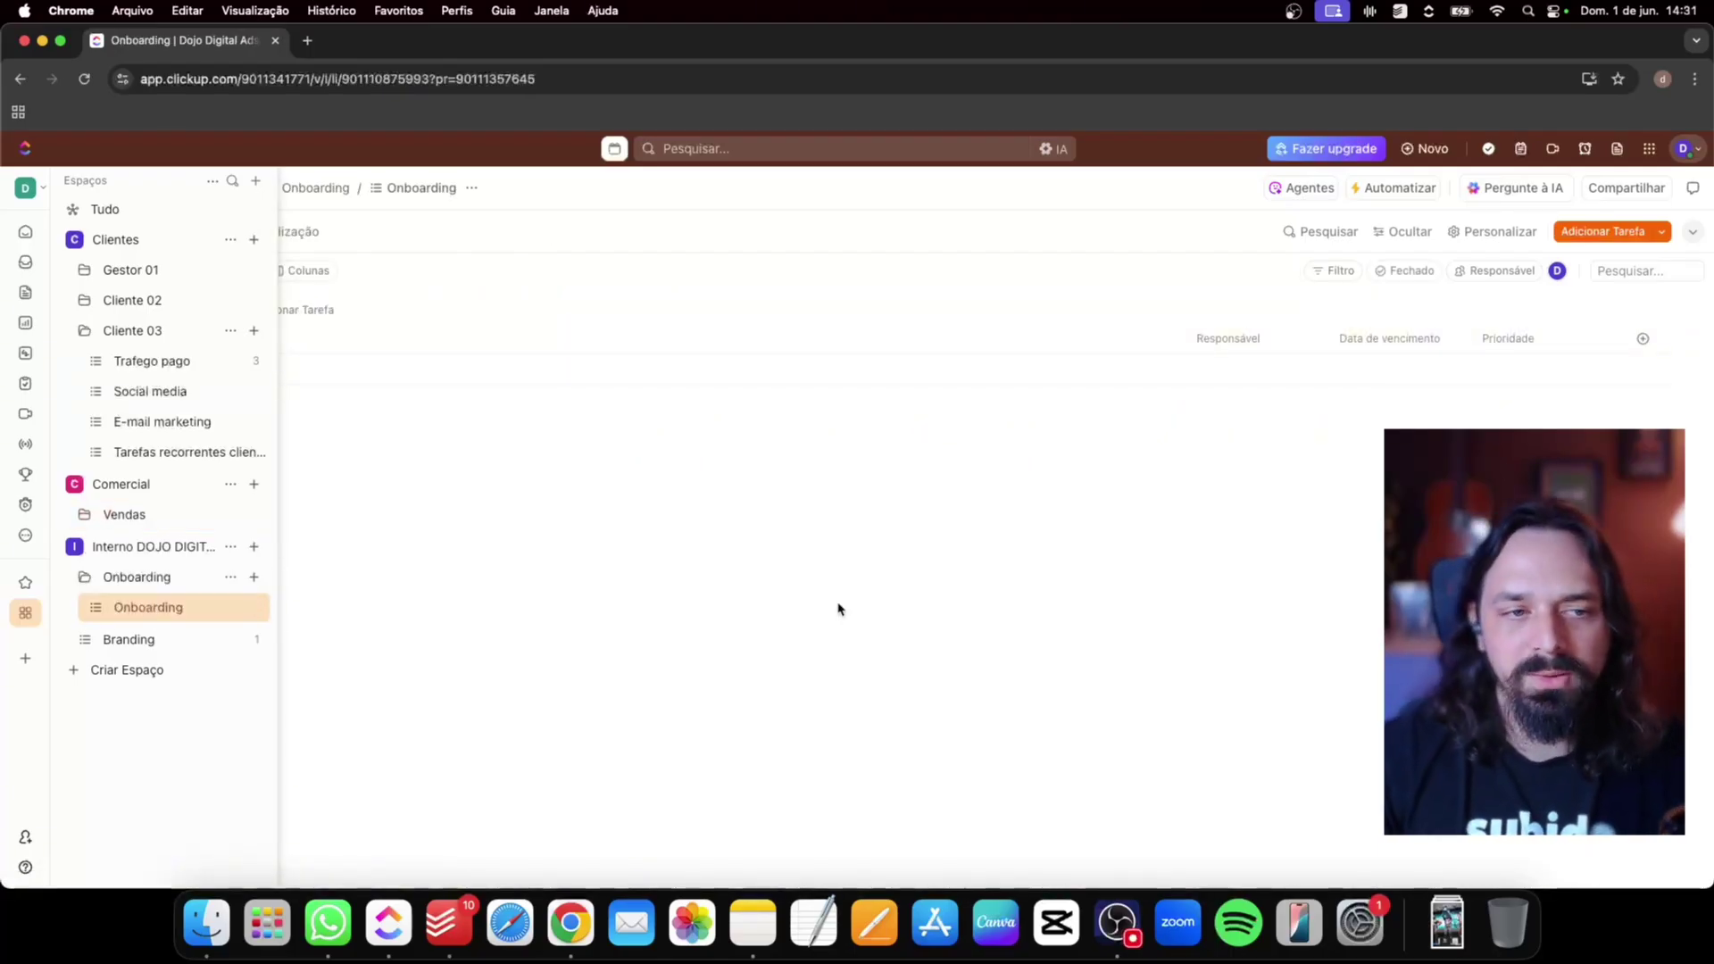
Create the task "Contato cliente Y" in the LEAD column of the CRM list and move it to EM NEGOCIAÇÃO
left_click(85, 515)
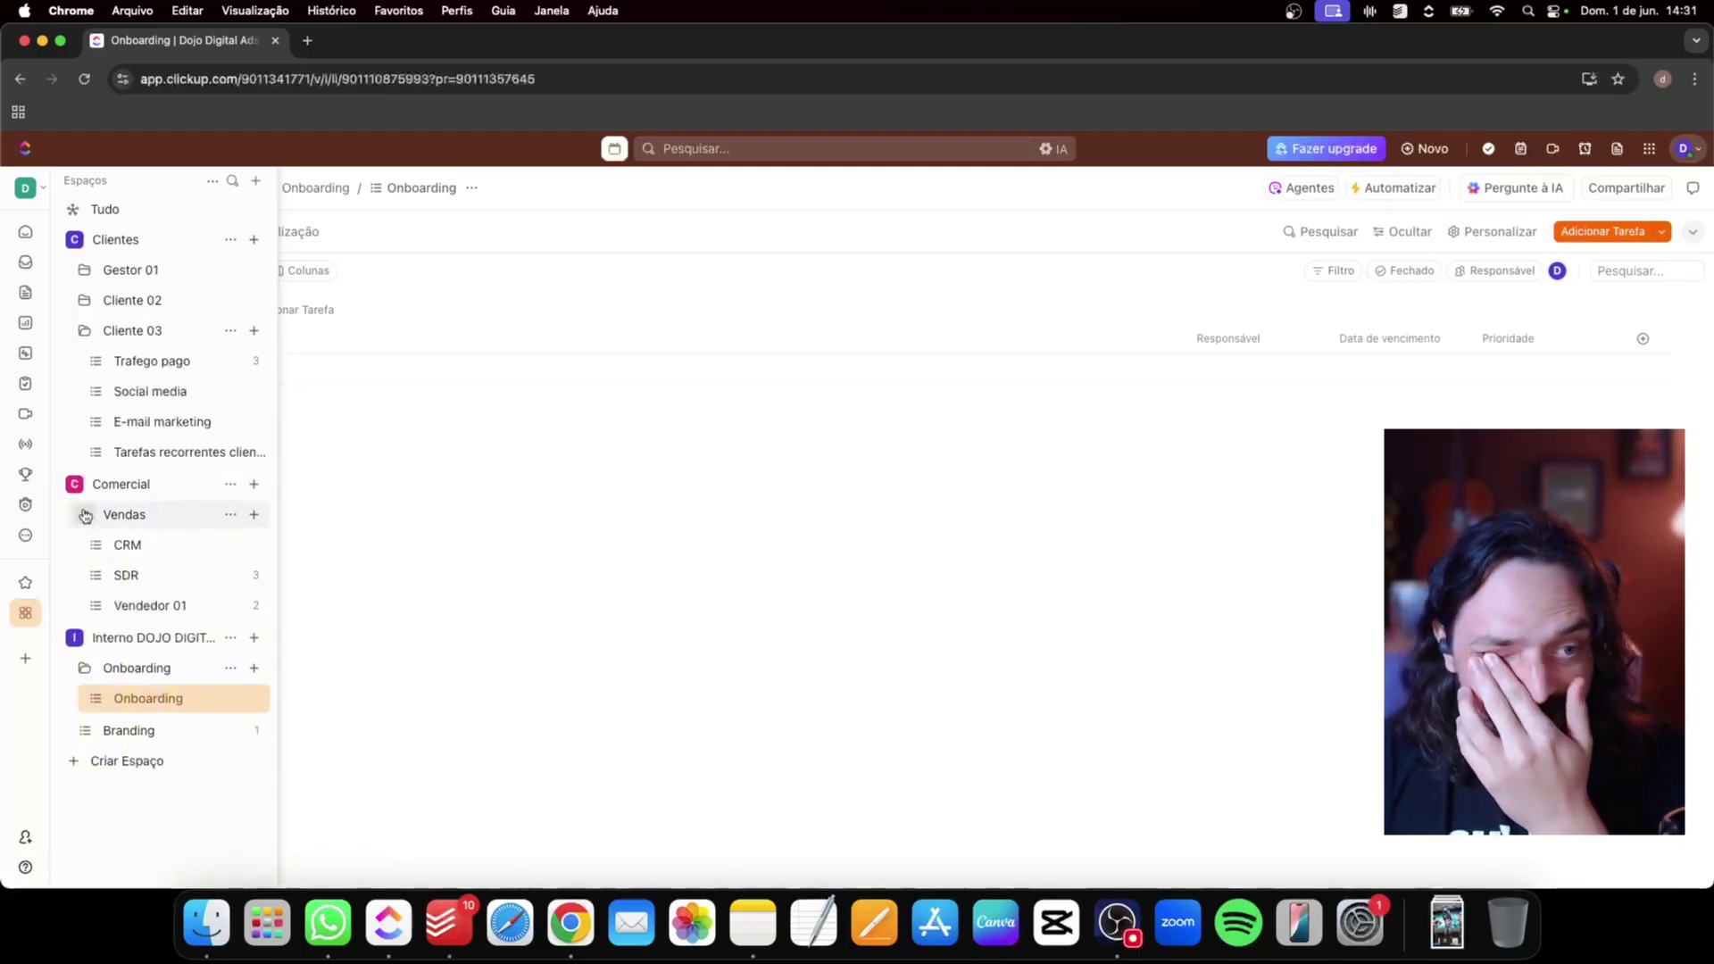
left_click(157, 544)
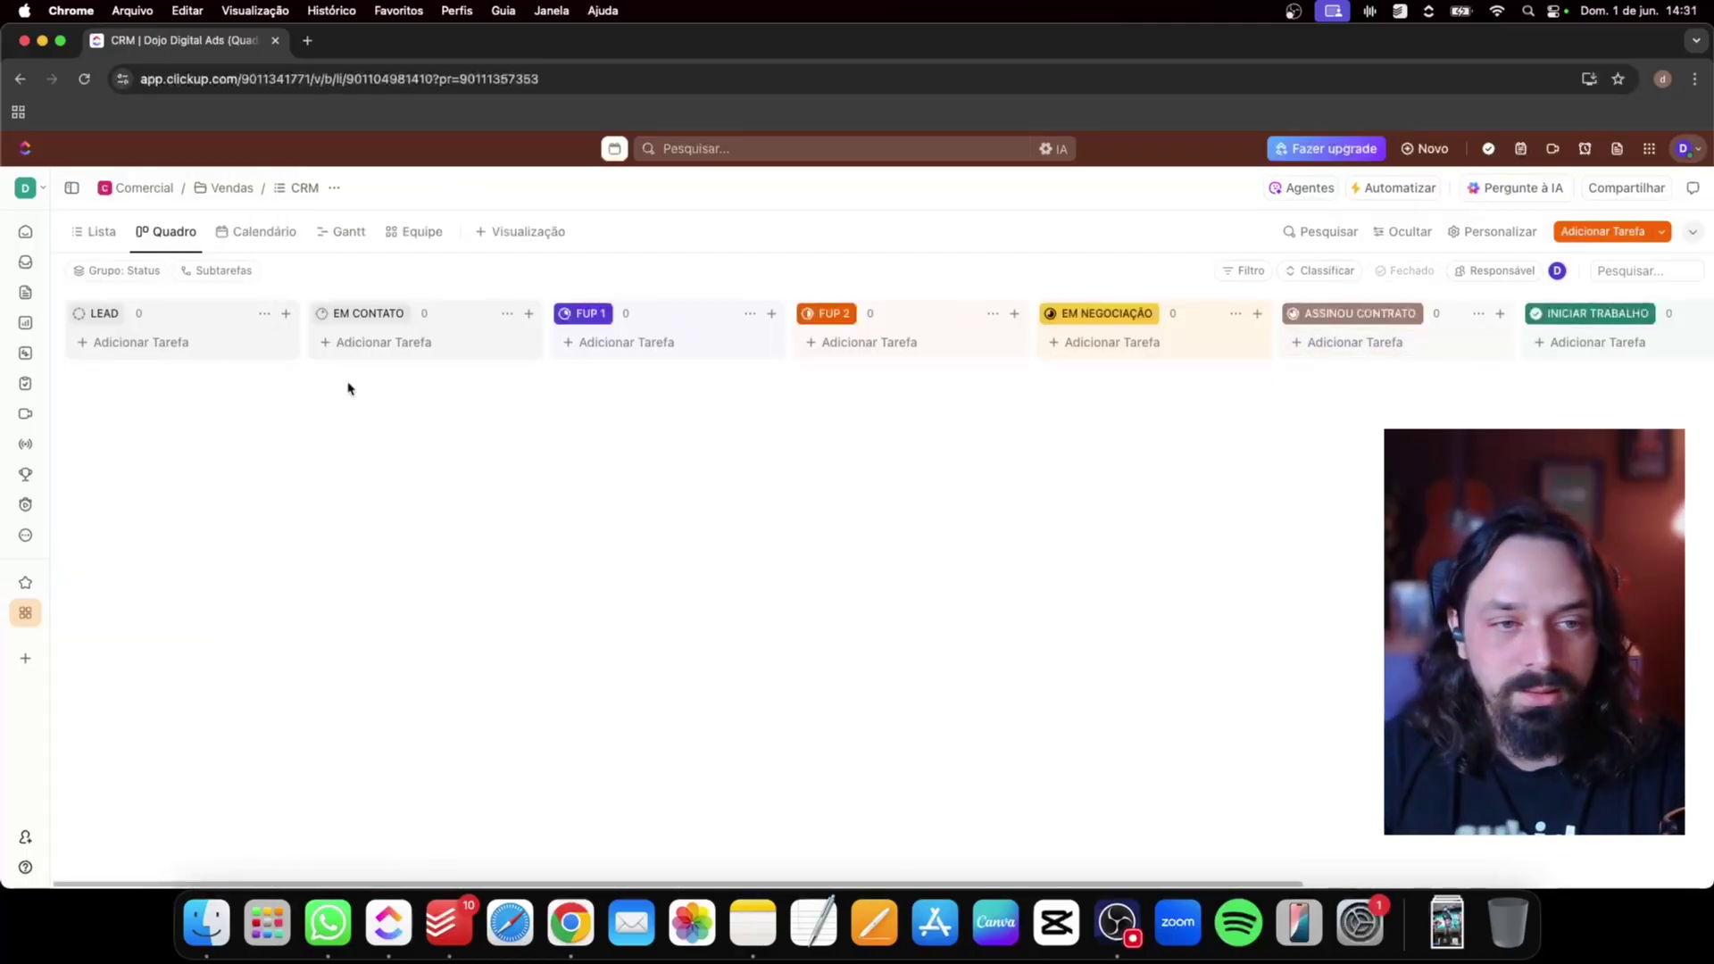
left_click(1339, 346)
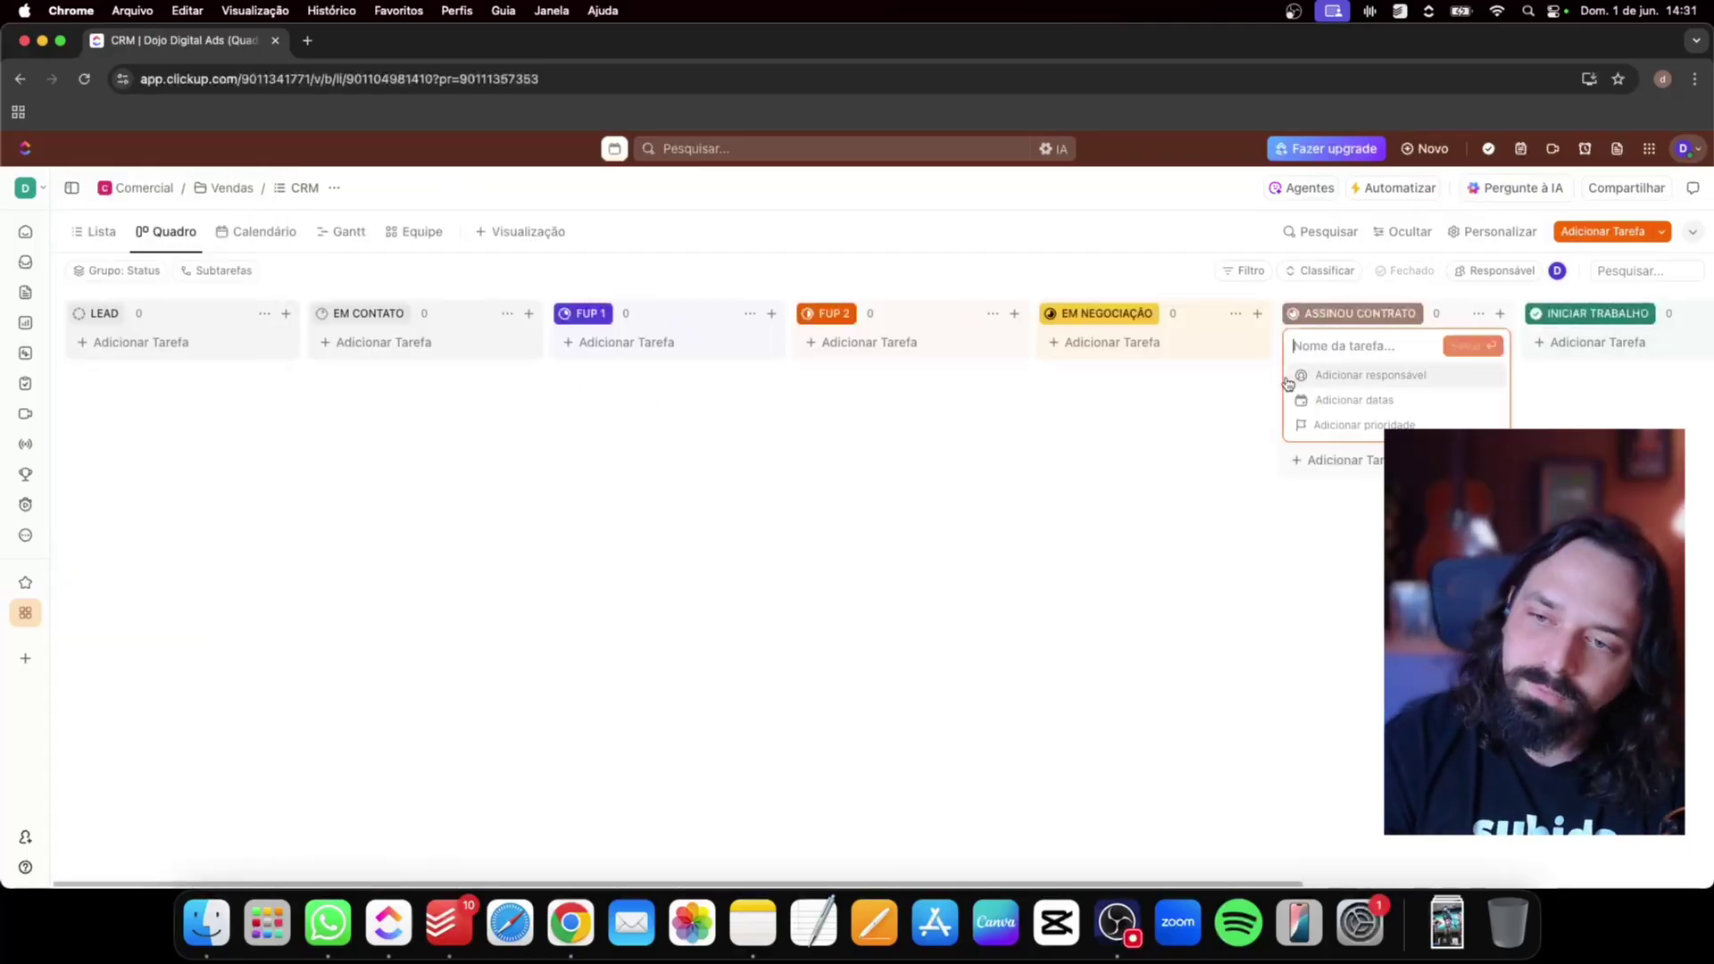
left_click(489, 491)
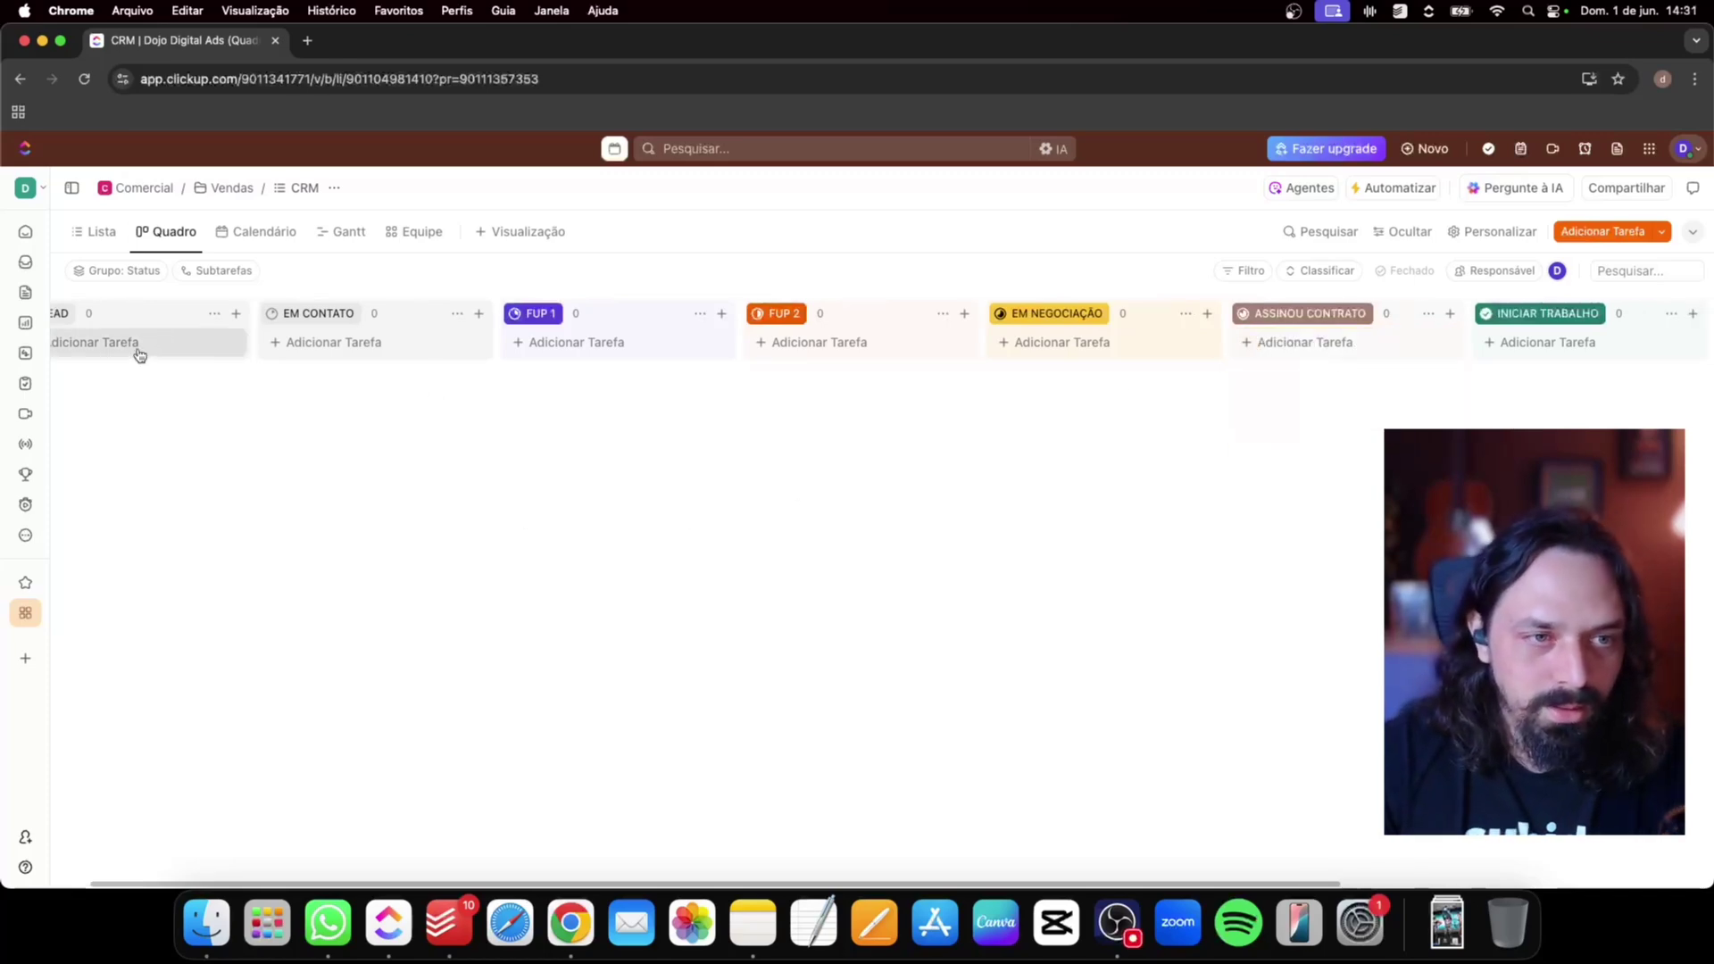
left_click(137, 347)
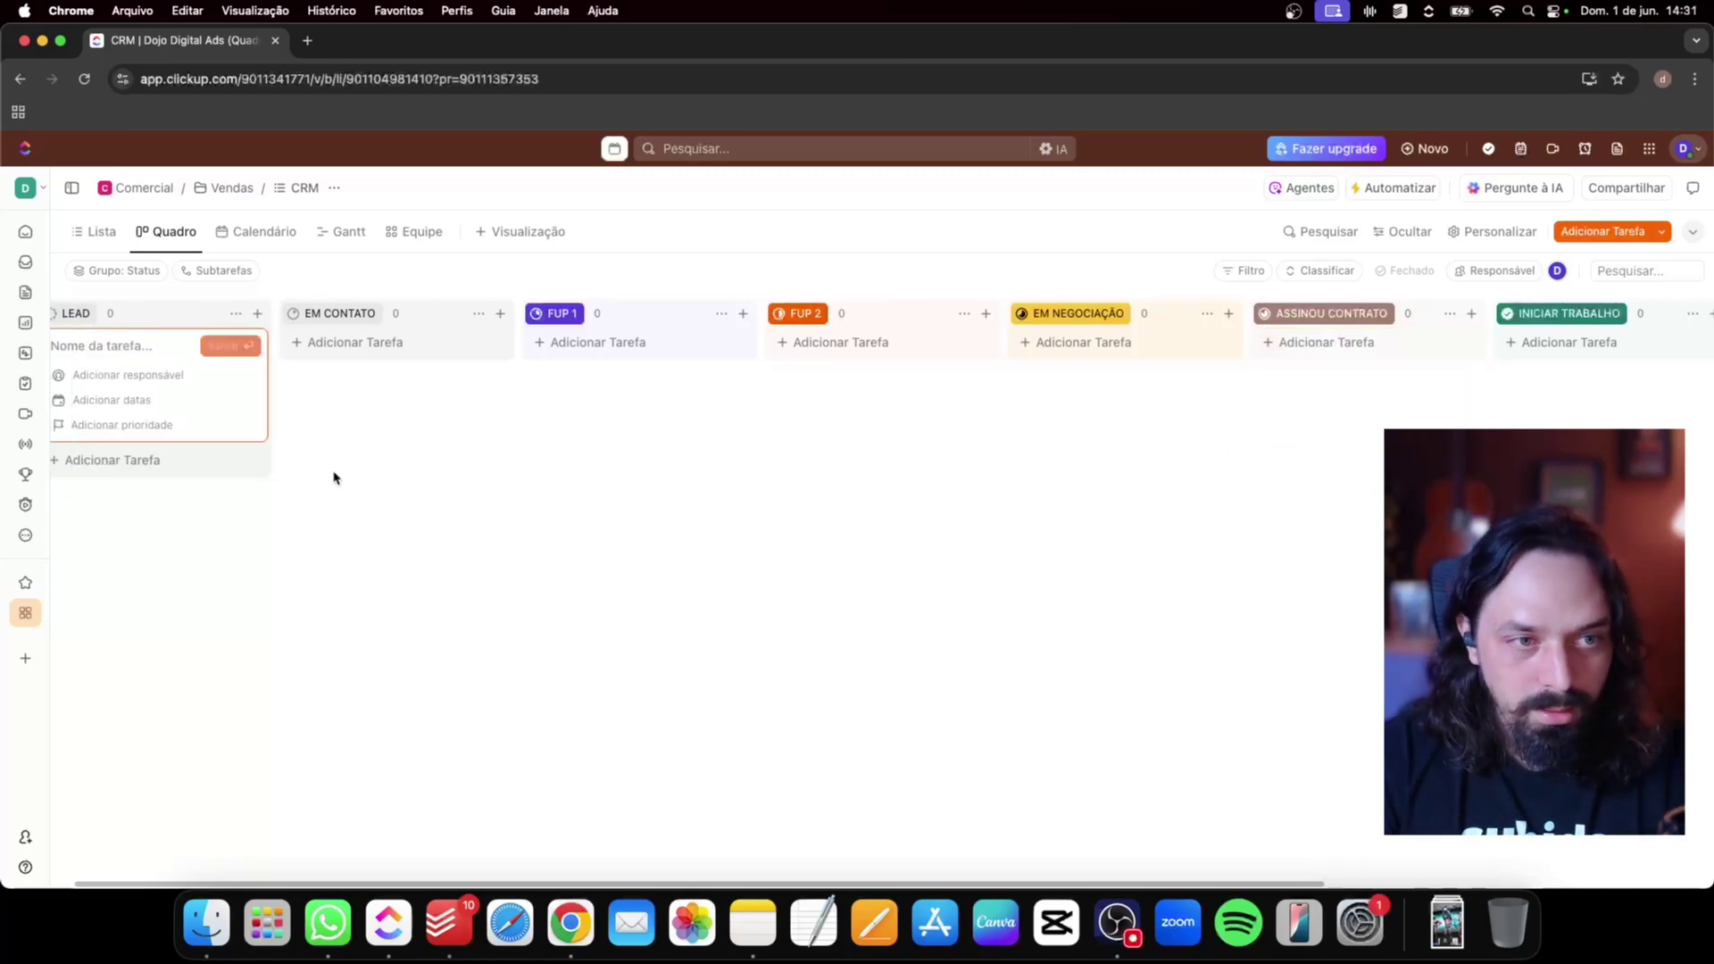
type("co")
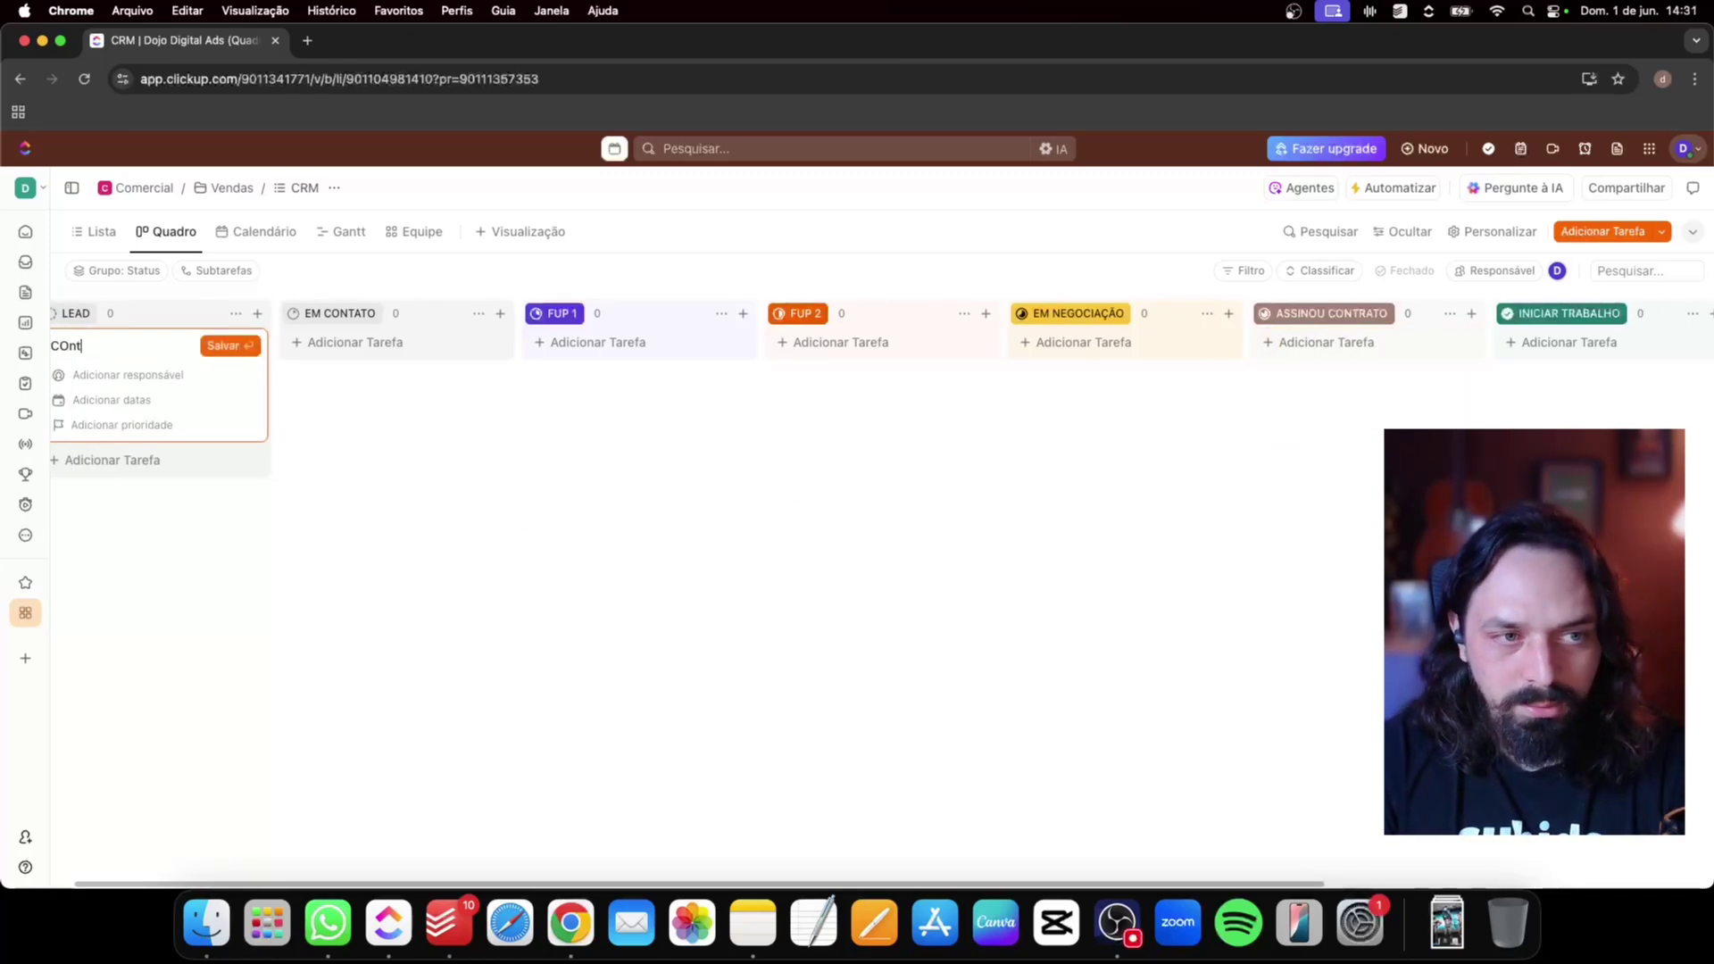
type("ontato  cliente x")
key("Return")
left_click(434, 650)
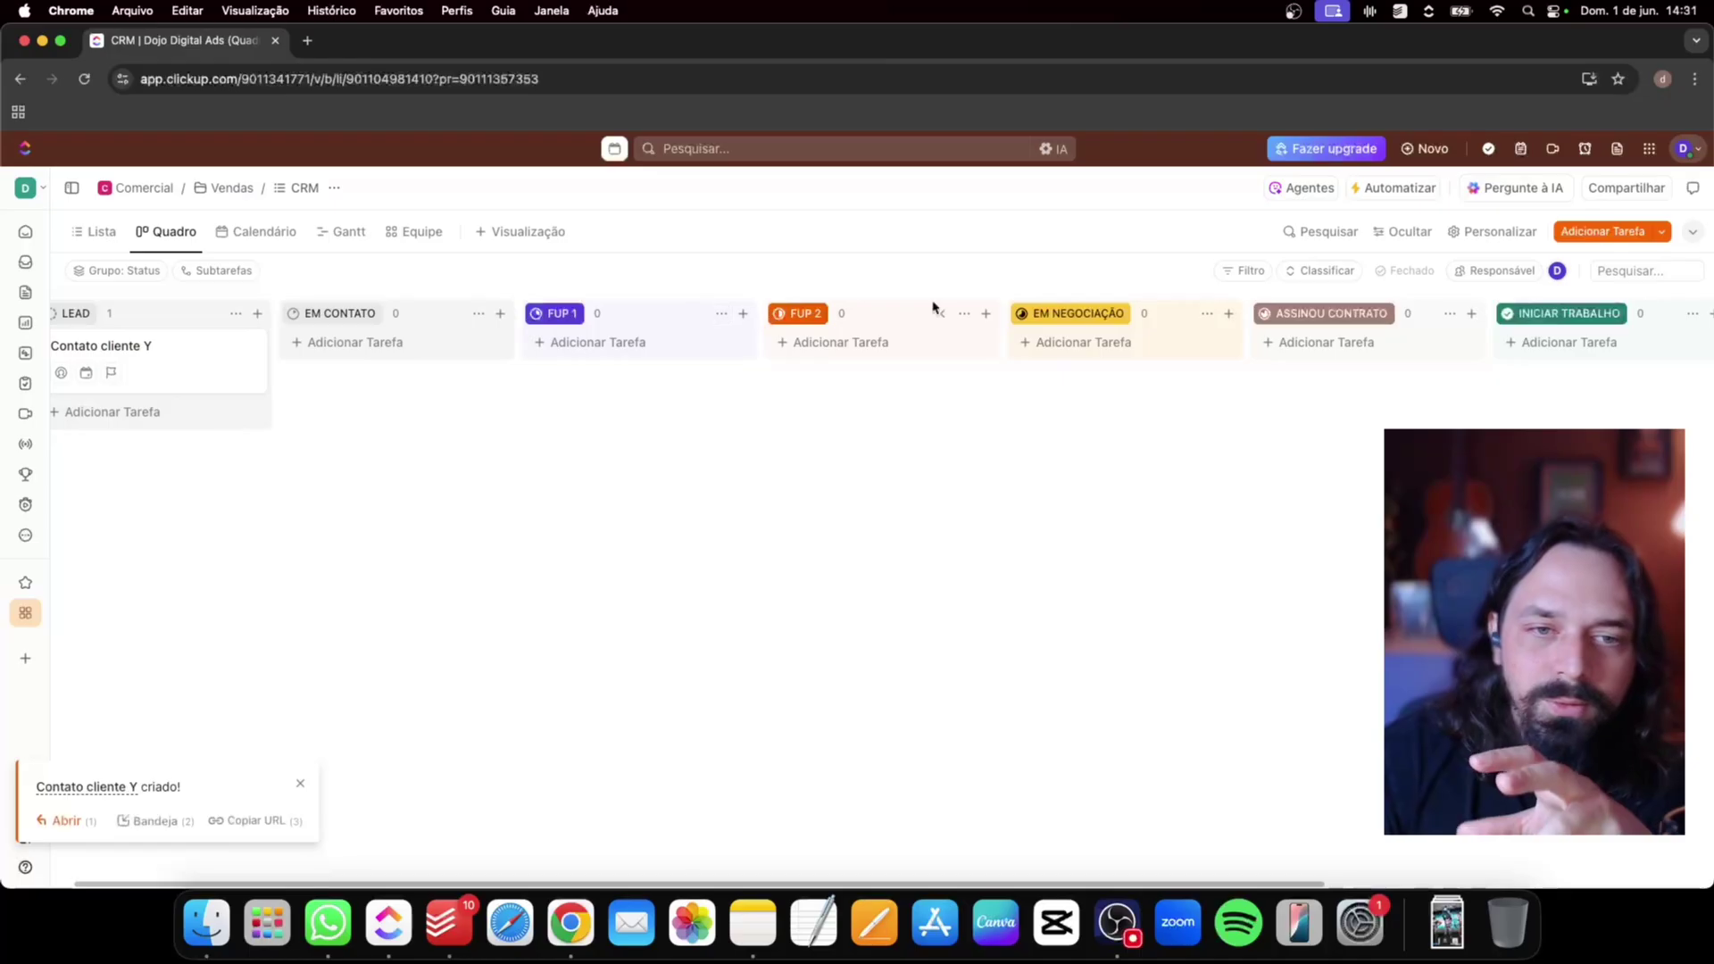
left_click_drag(151, 353, 1116, 348)
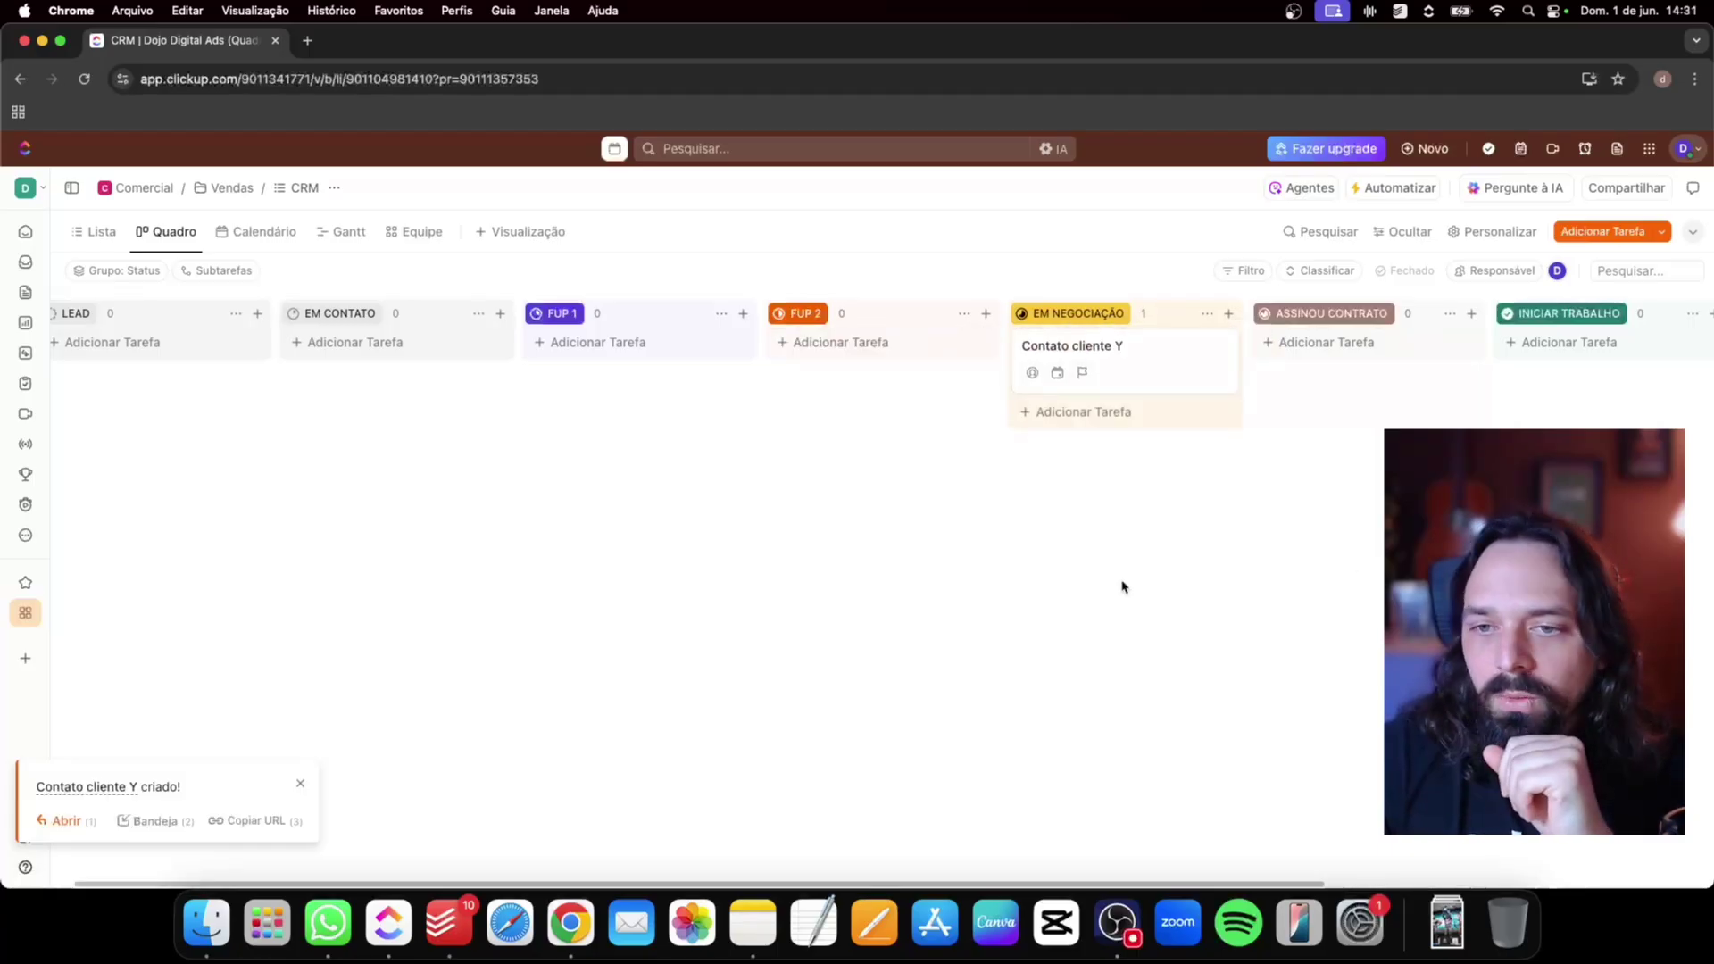
Start a CRM list automation triggered by a status change to ASSINOU CONTRATO, with "Alterar responsáveis" as its action
left_click(1451, 316)
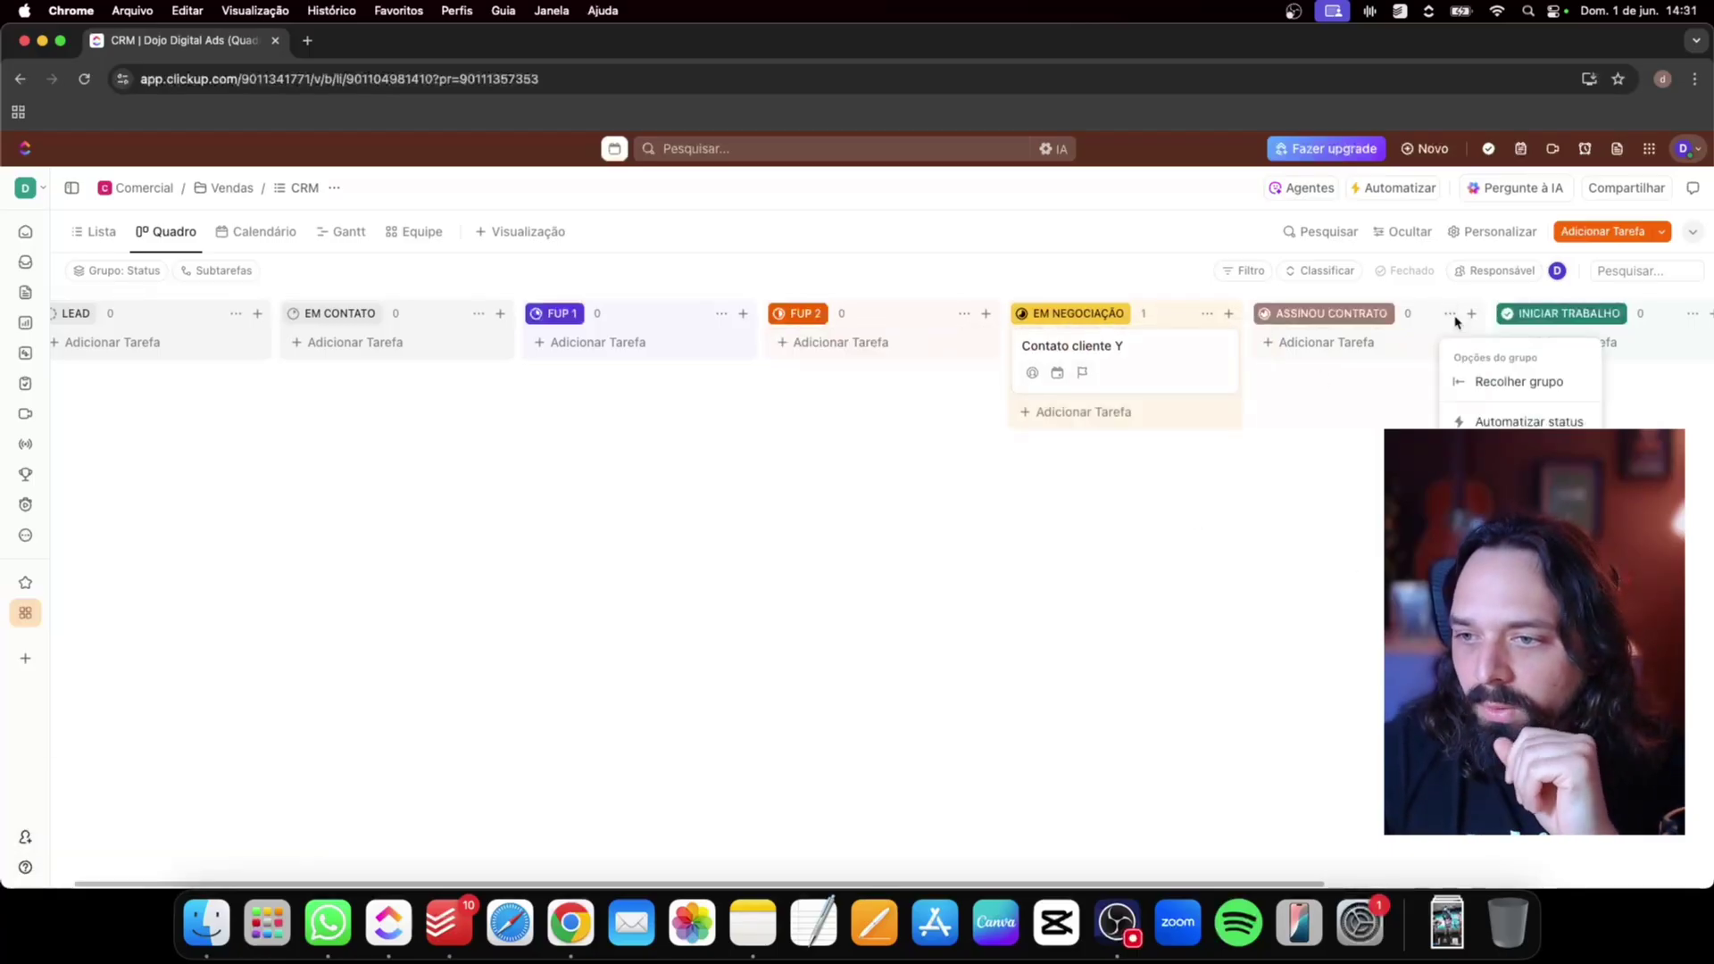
left_click(1493, 422)
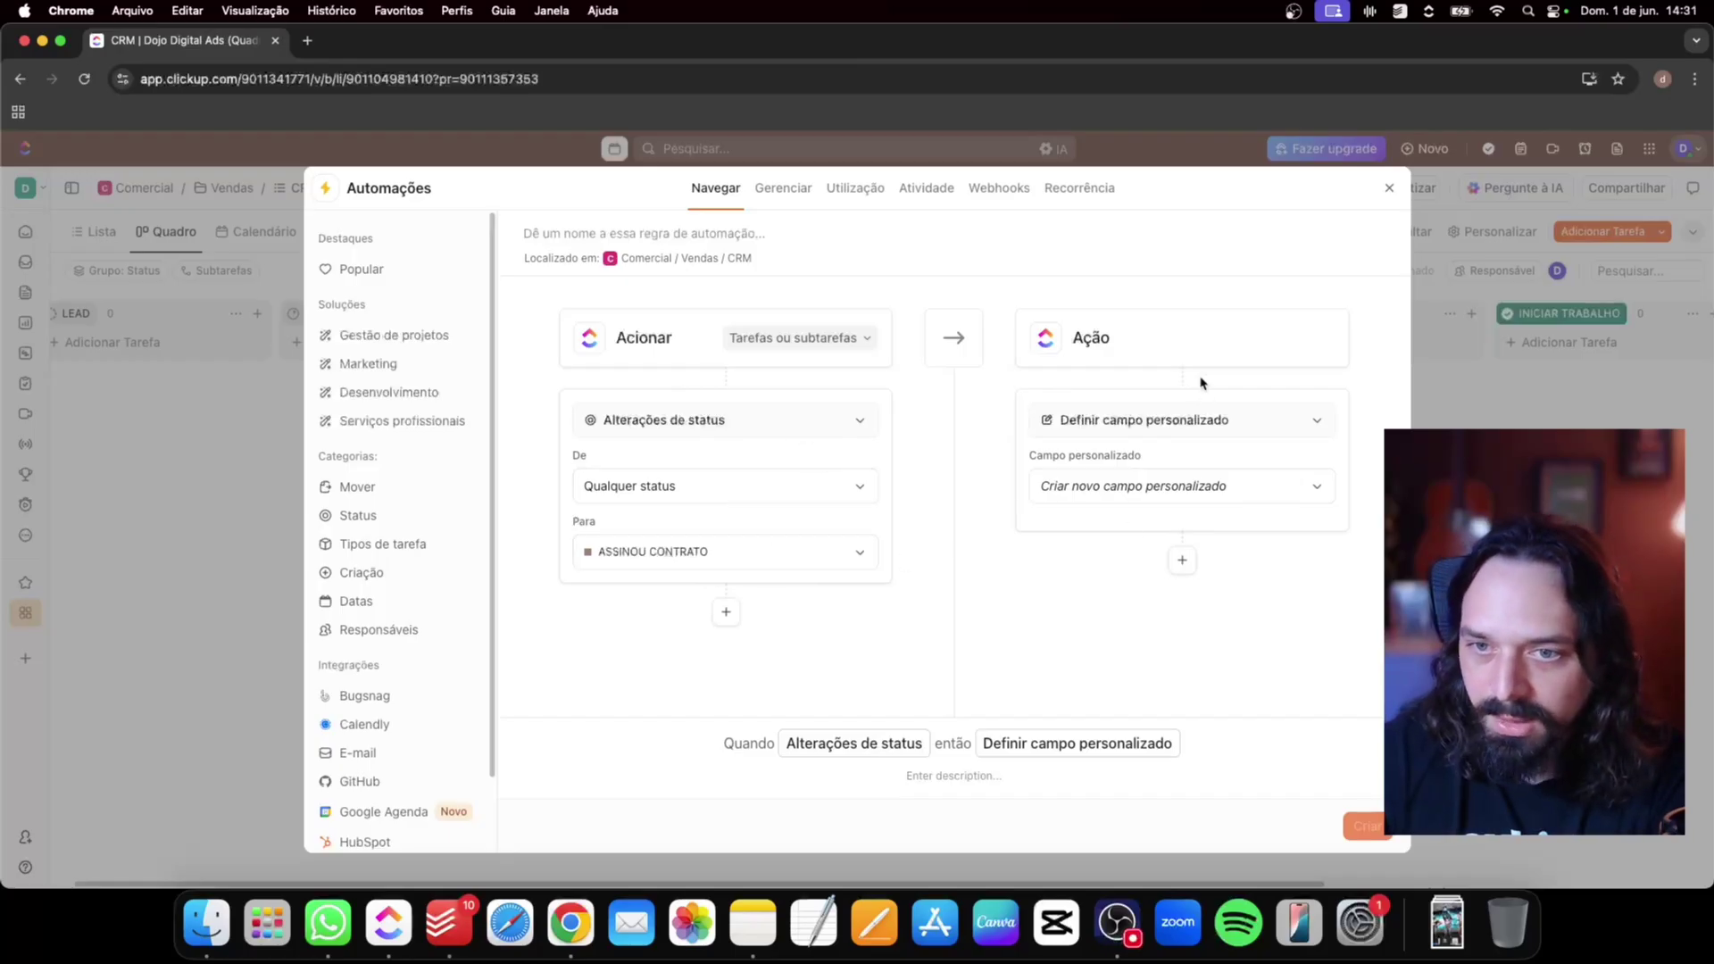
left_click(1237, 419)
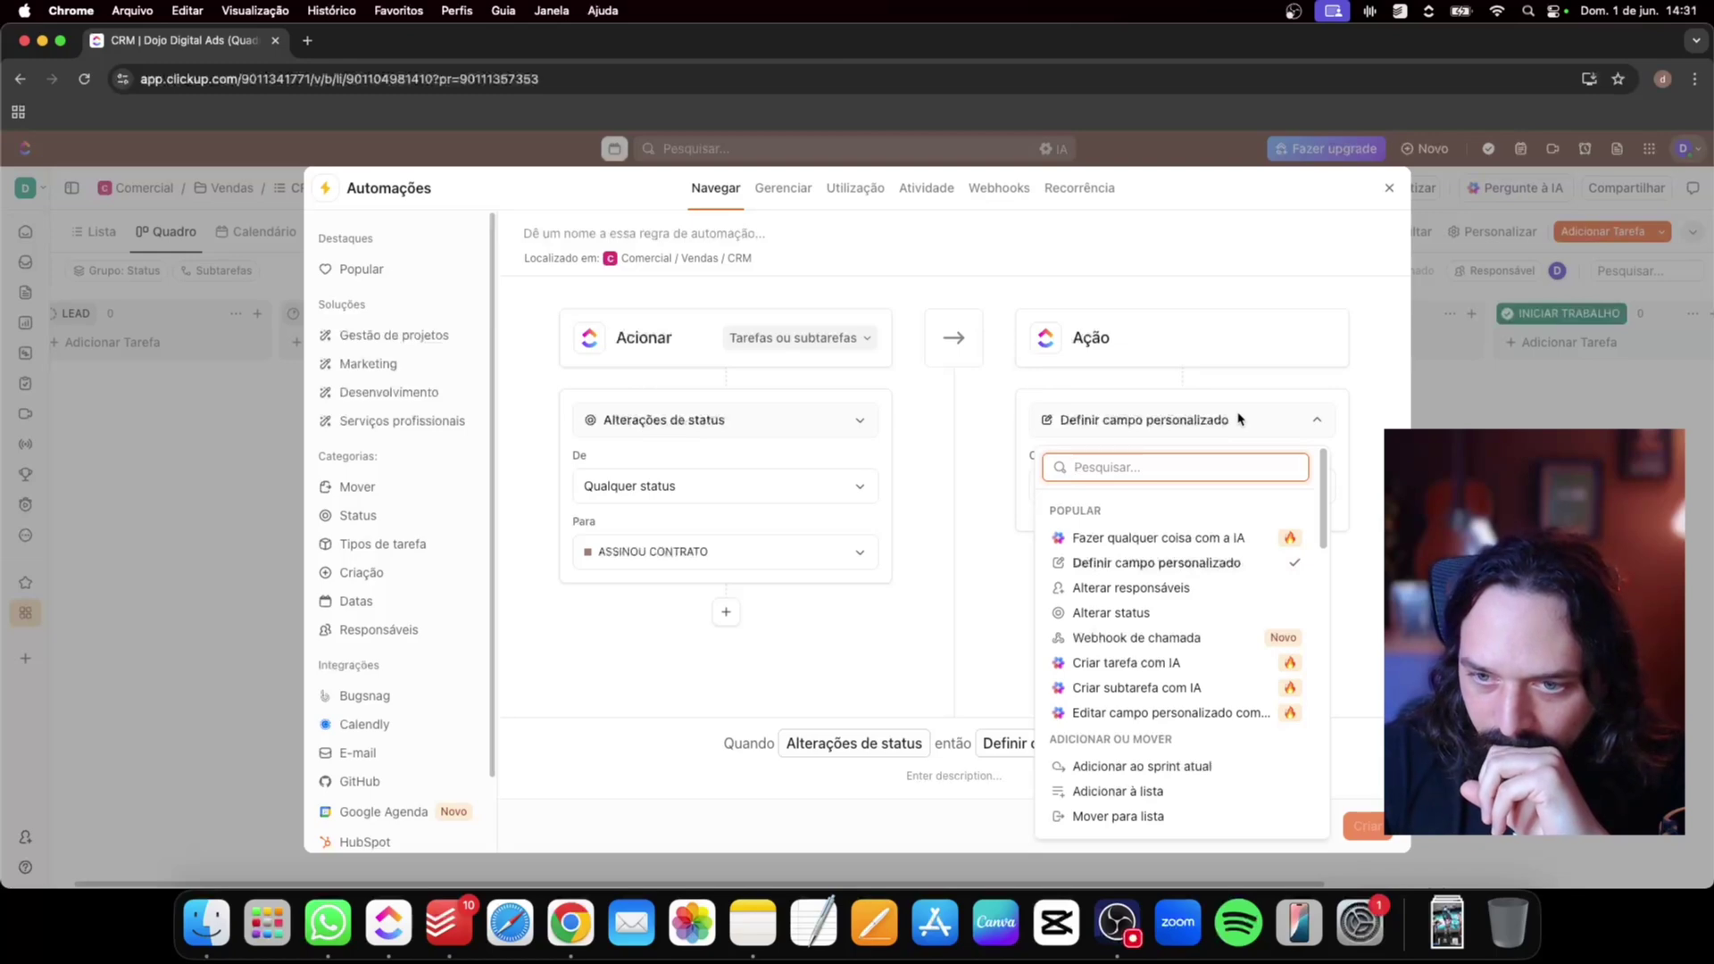
left_click(1167, 586)
Add a second action, "Mover para lista", to the automation and choose the Onboarding list in Interno DOJO DIGITAL as its destination
left_click(1184, 549)
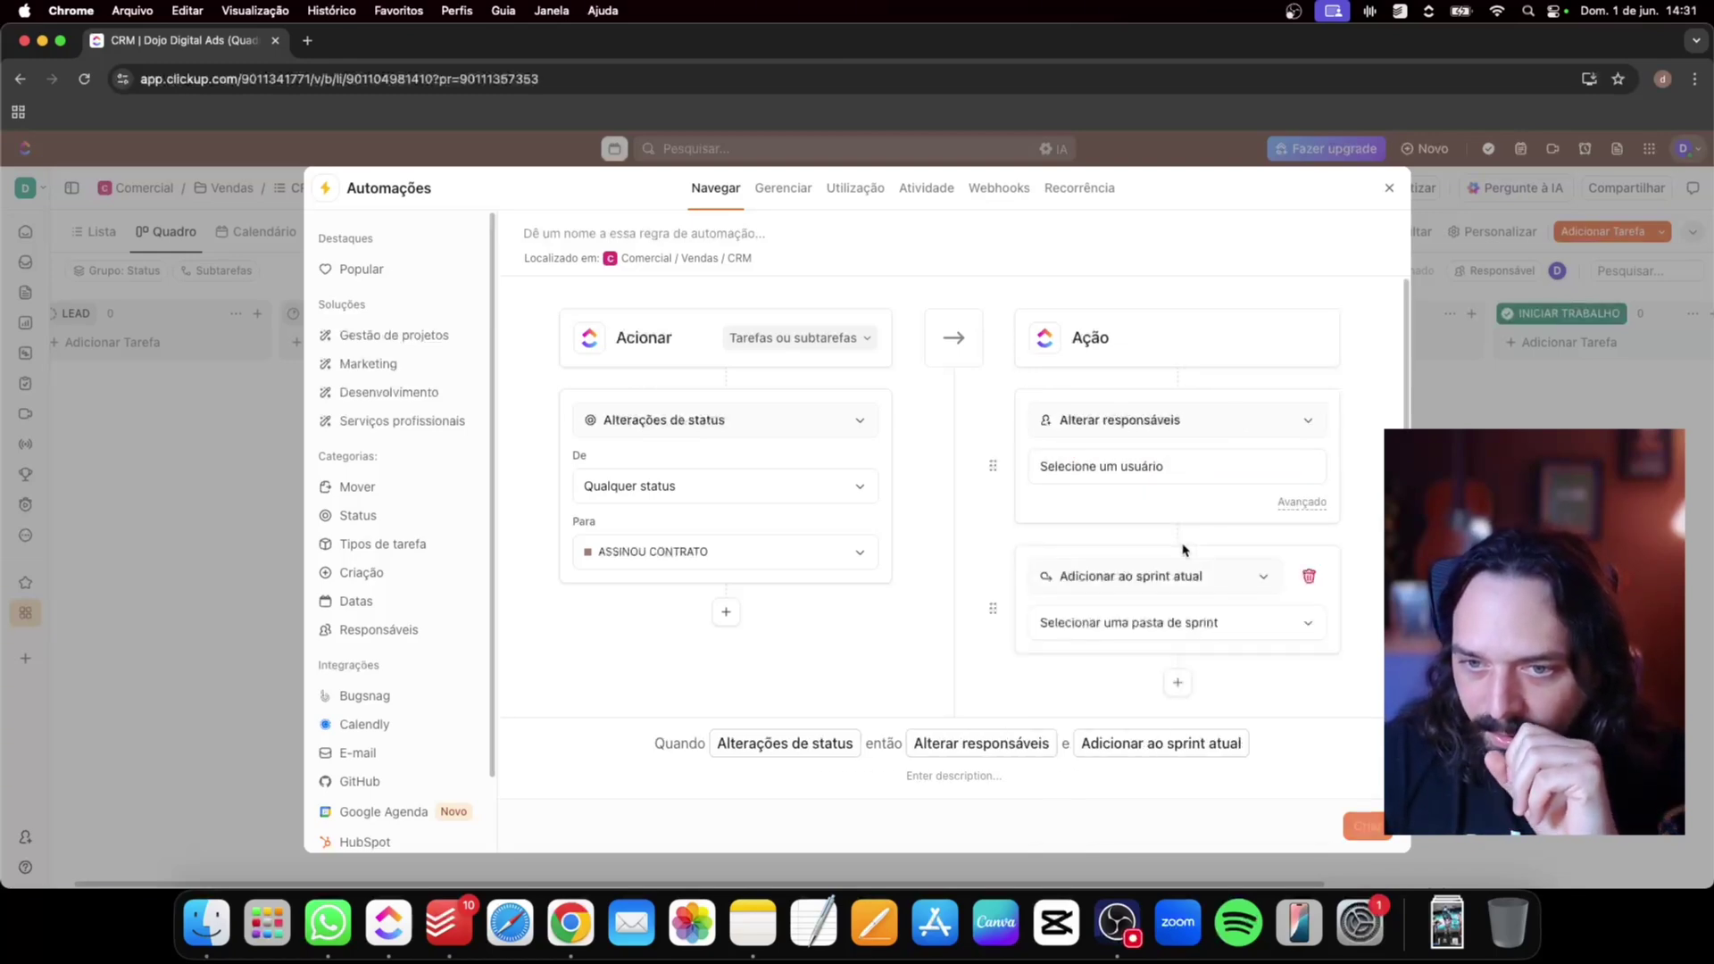
left_click(1159, 577)
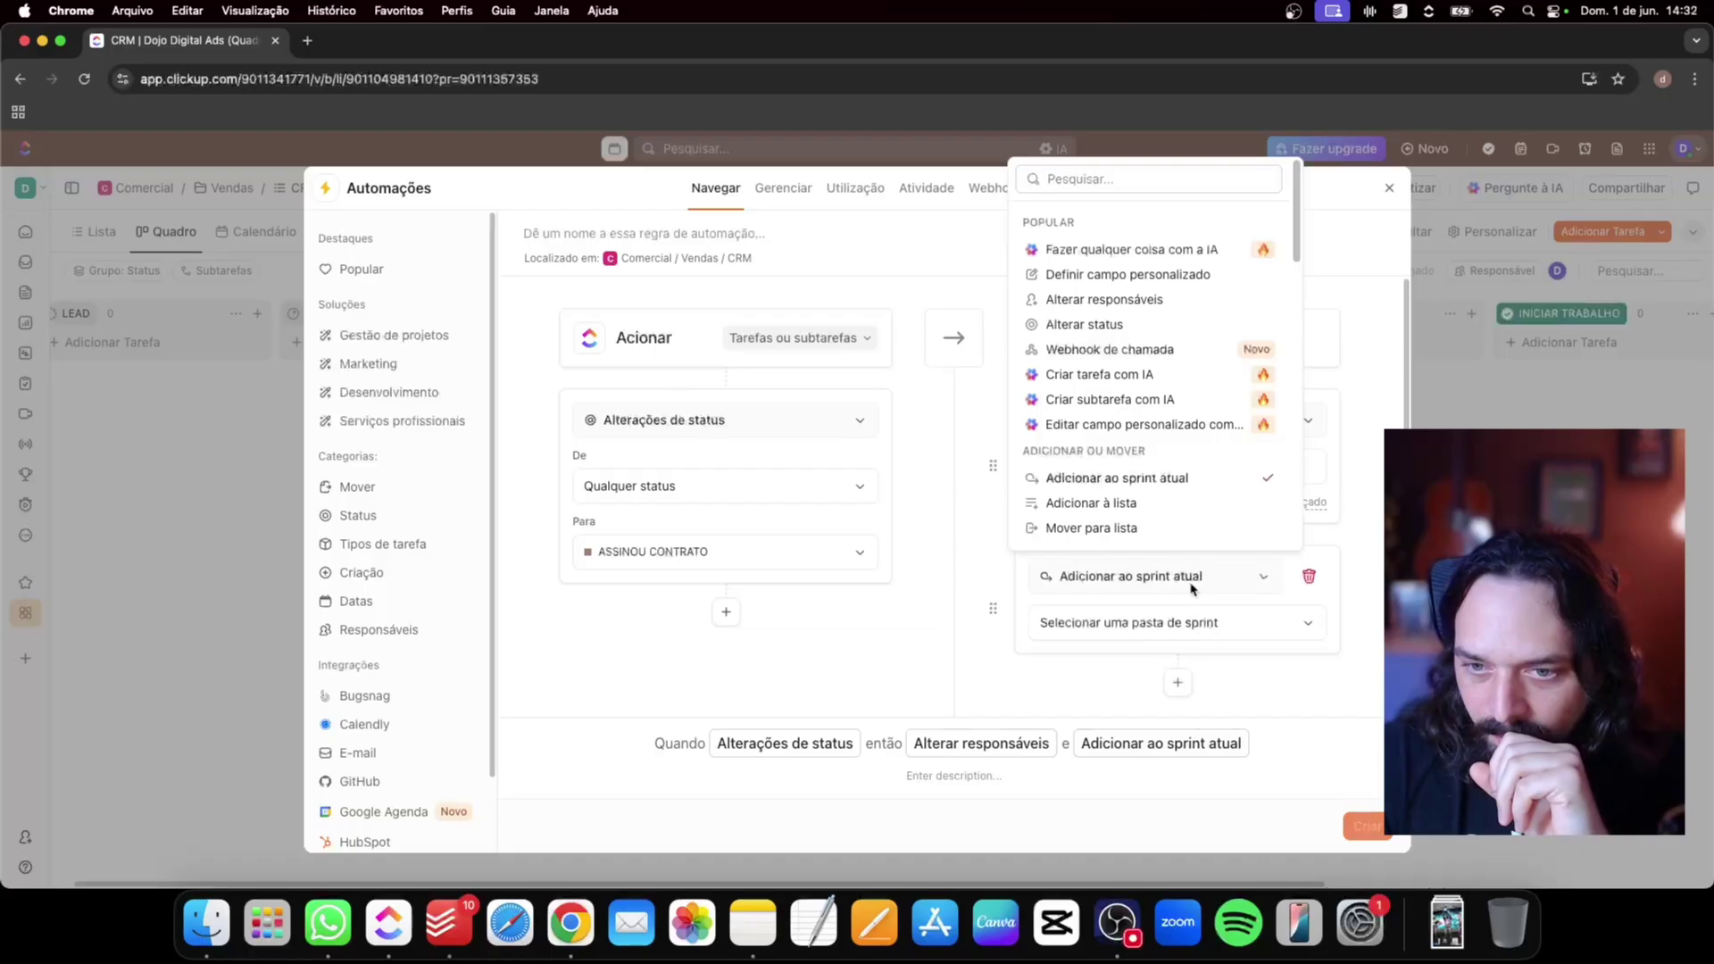
left_click(1133, 534)
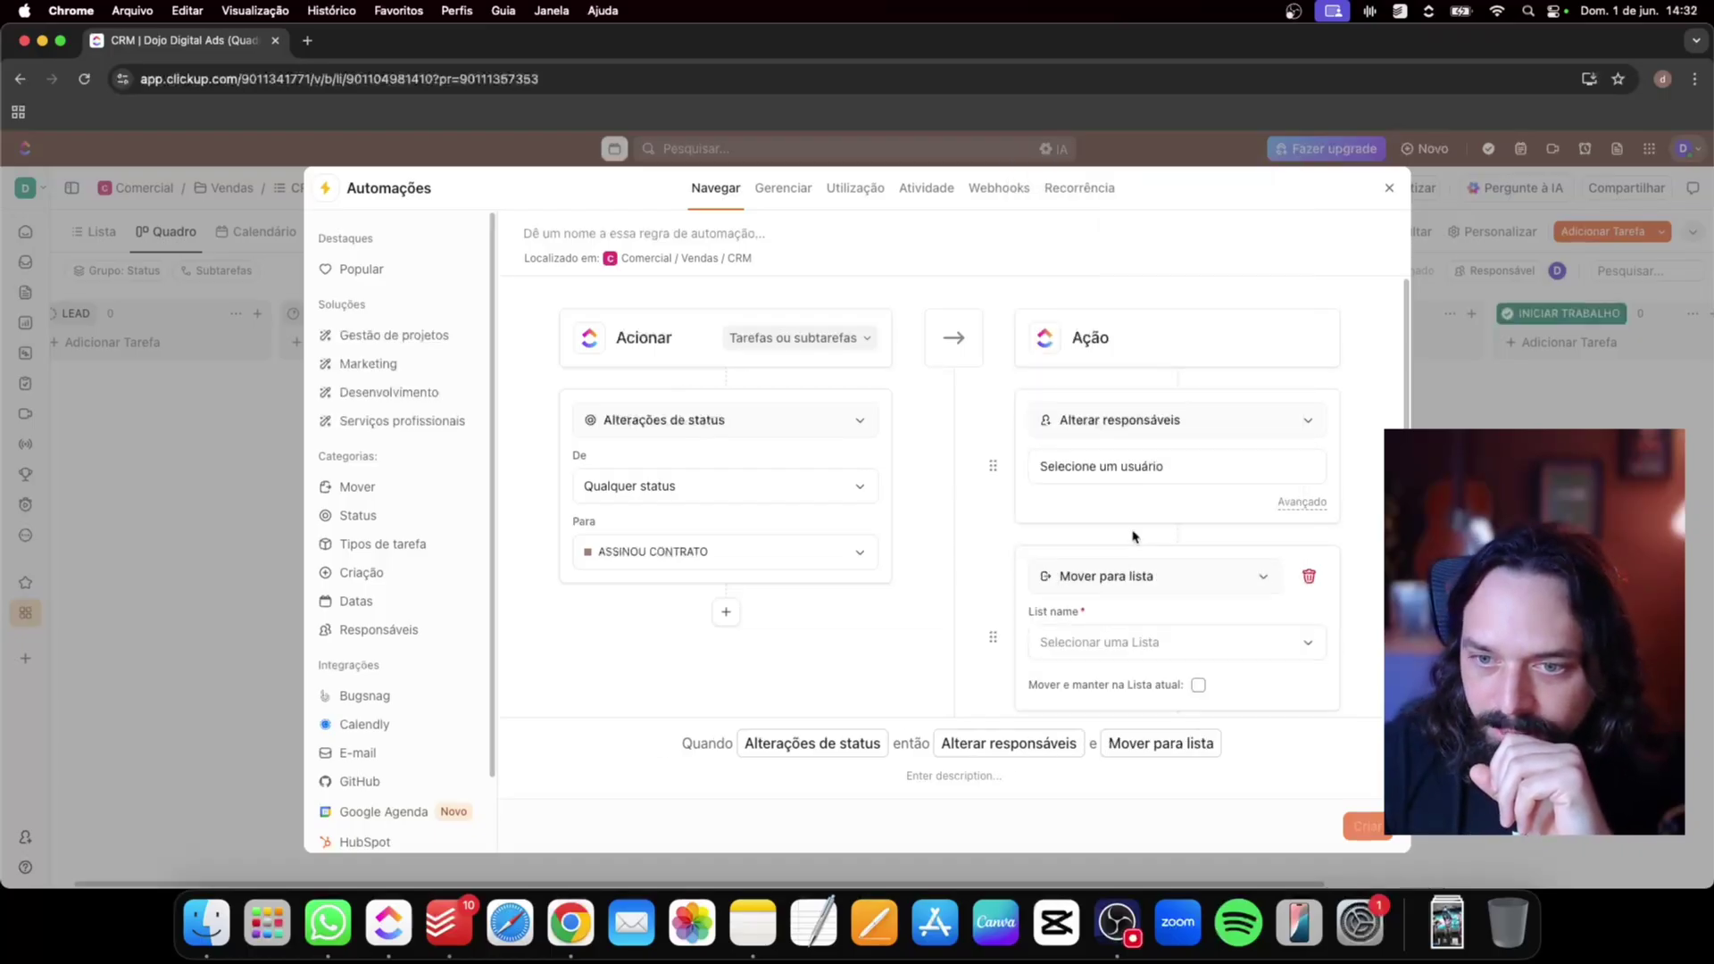
left_click(1166, 651)
left_click(1052, 844)
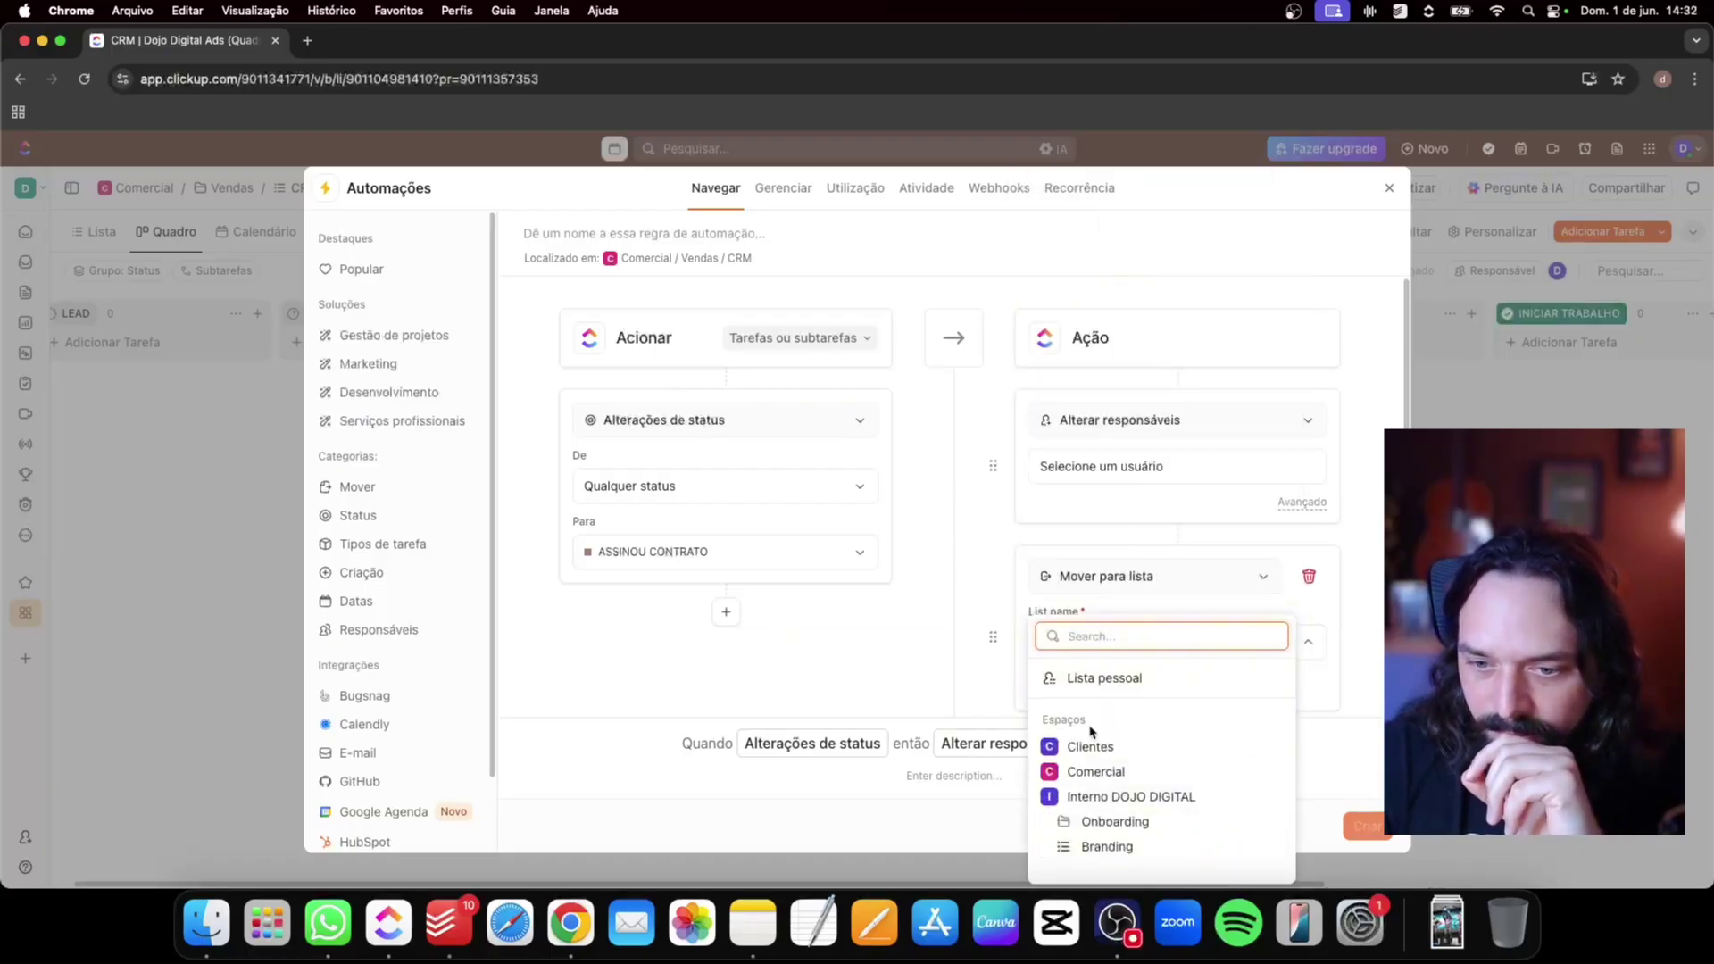
left_click(1064, 821)
left_click(1127, 822)
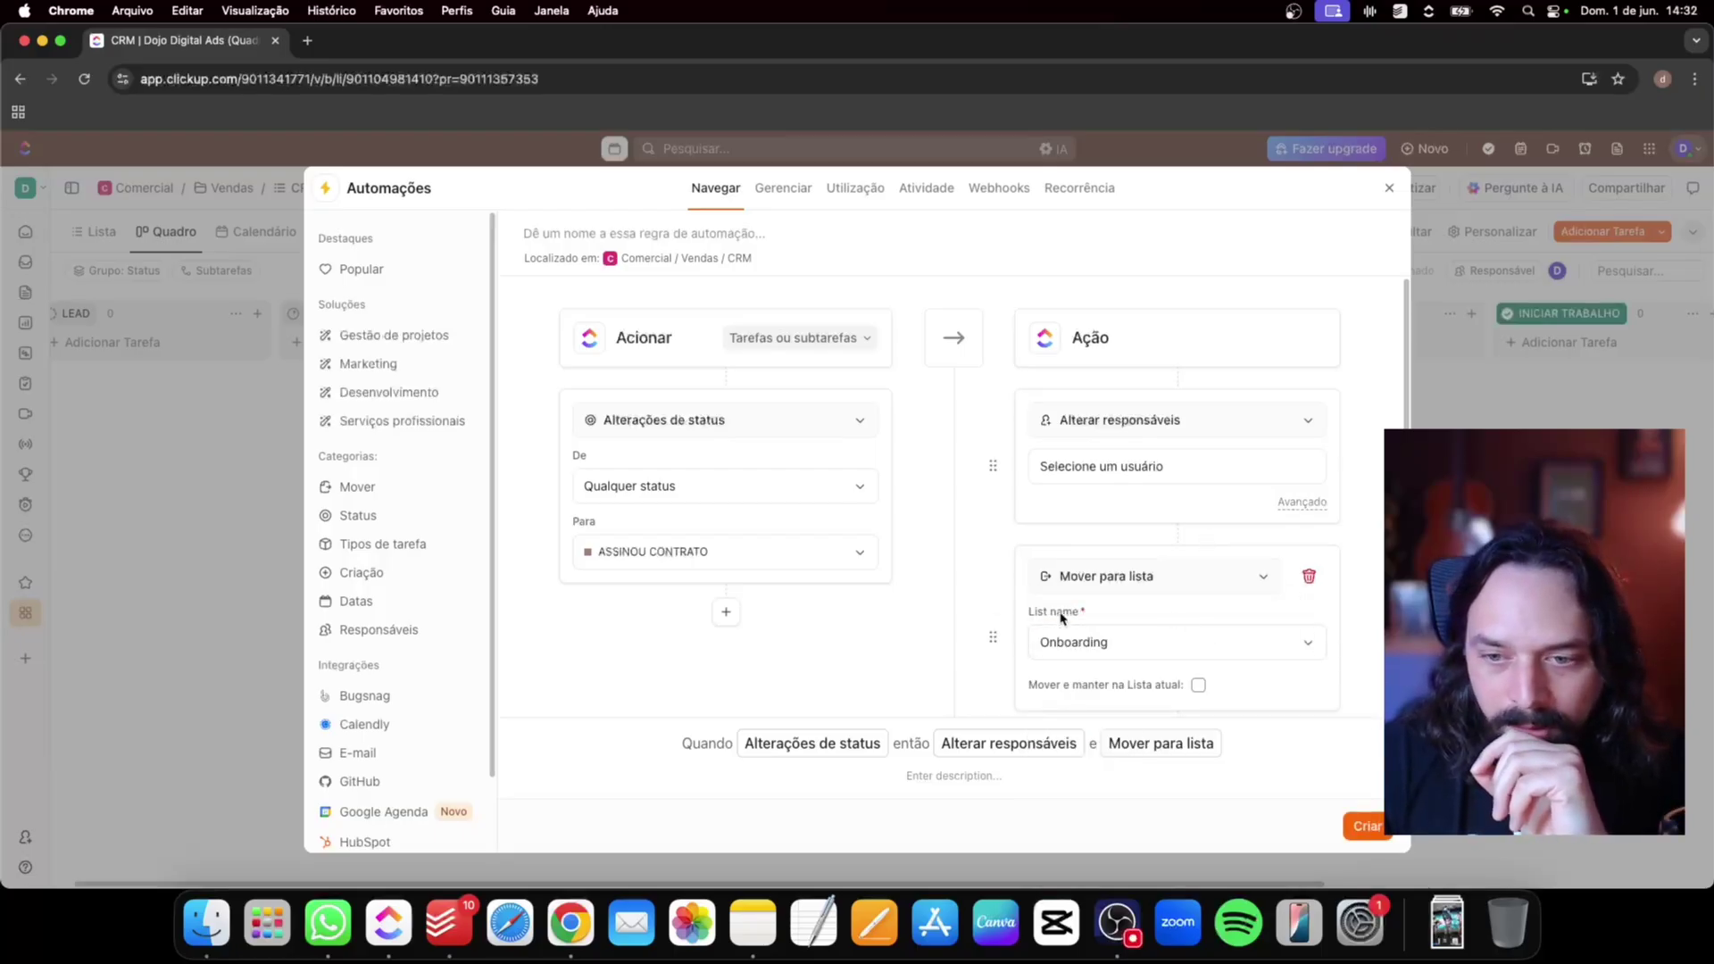
Try to create the automation, mapping ASSINOU CONTRATO to TO DO and then choosing to change all statuses to TO DO
left_click(1352, 823)
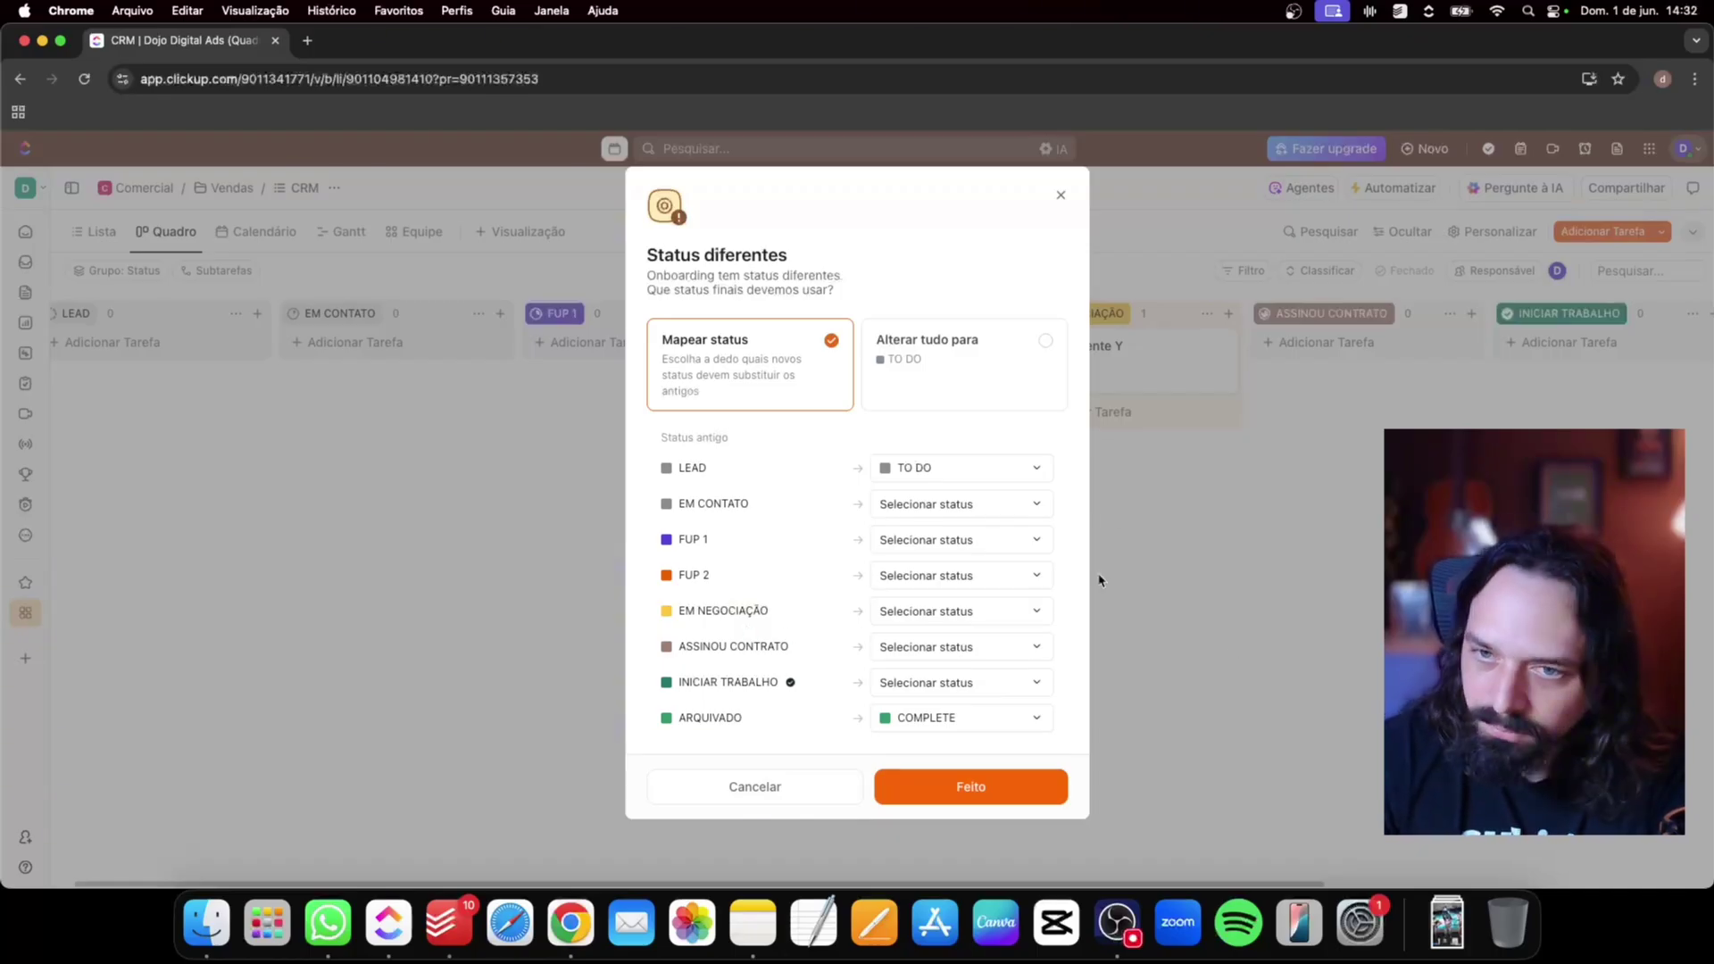
left_click(1027, 650)
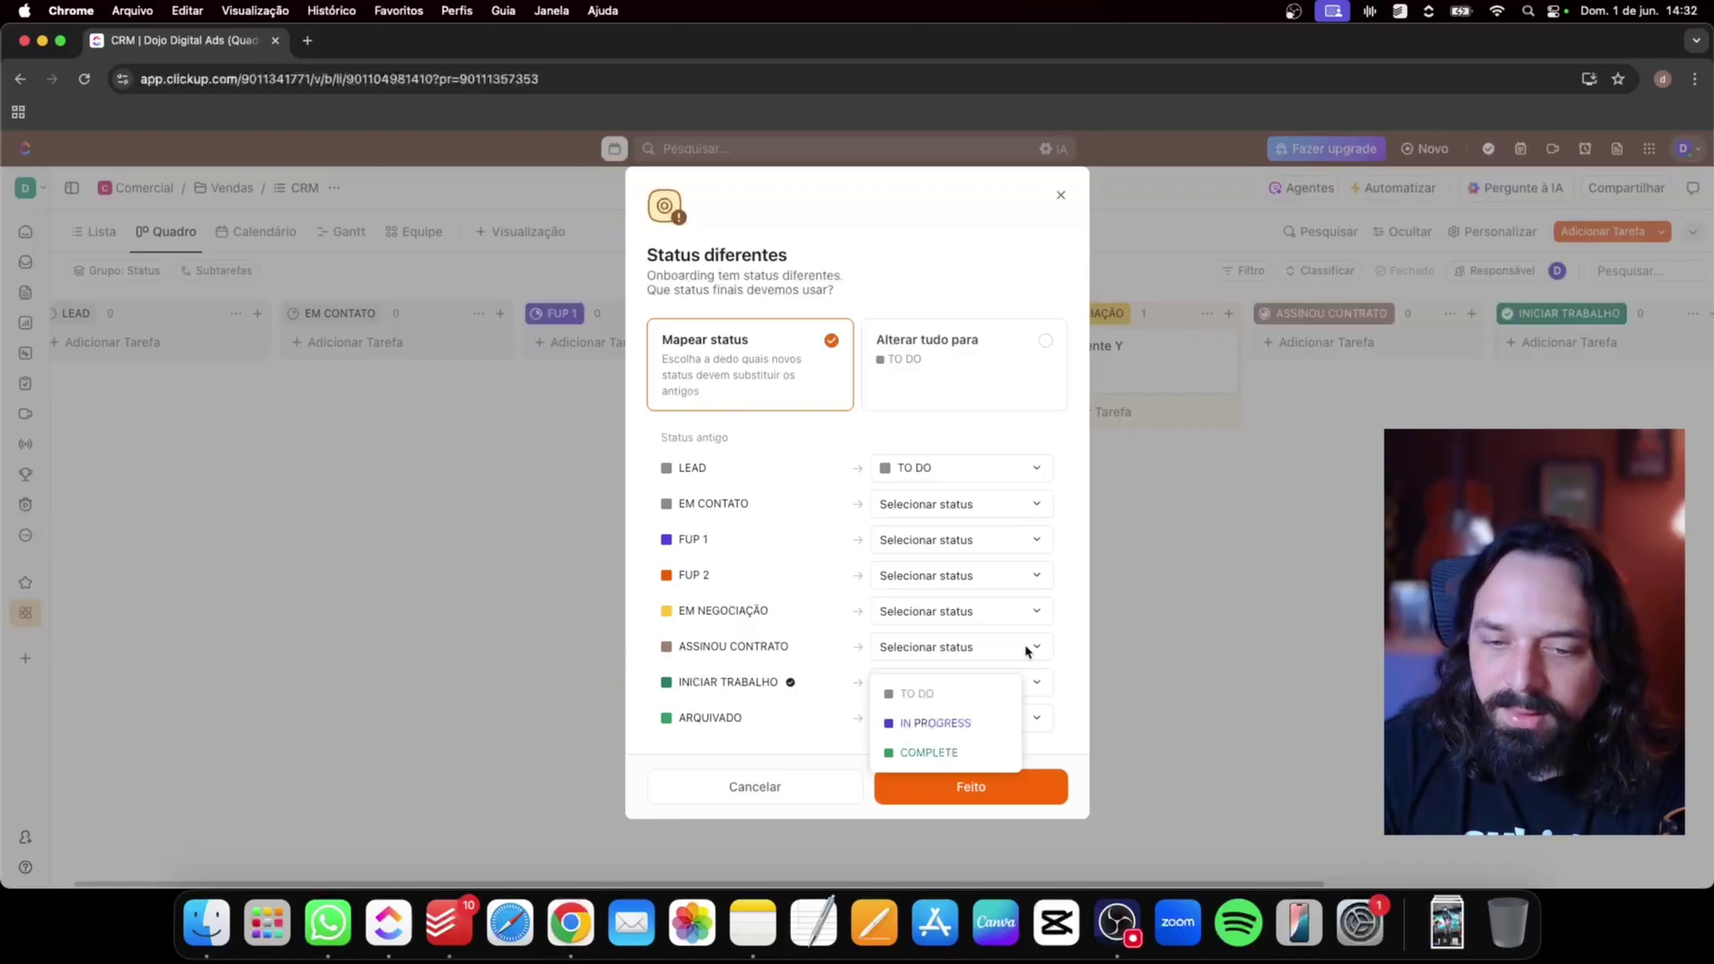
left_click(916, 694)
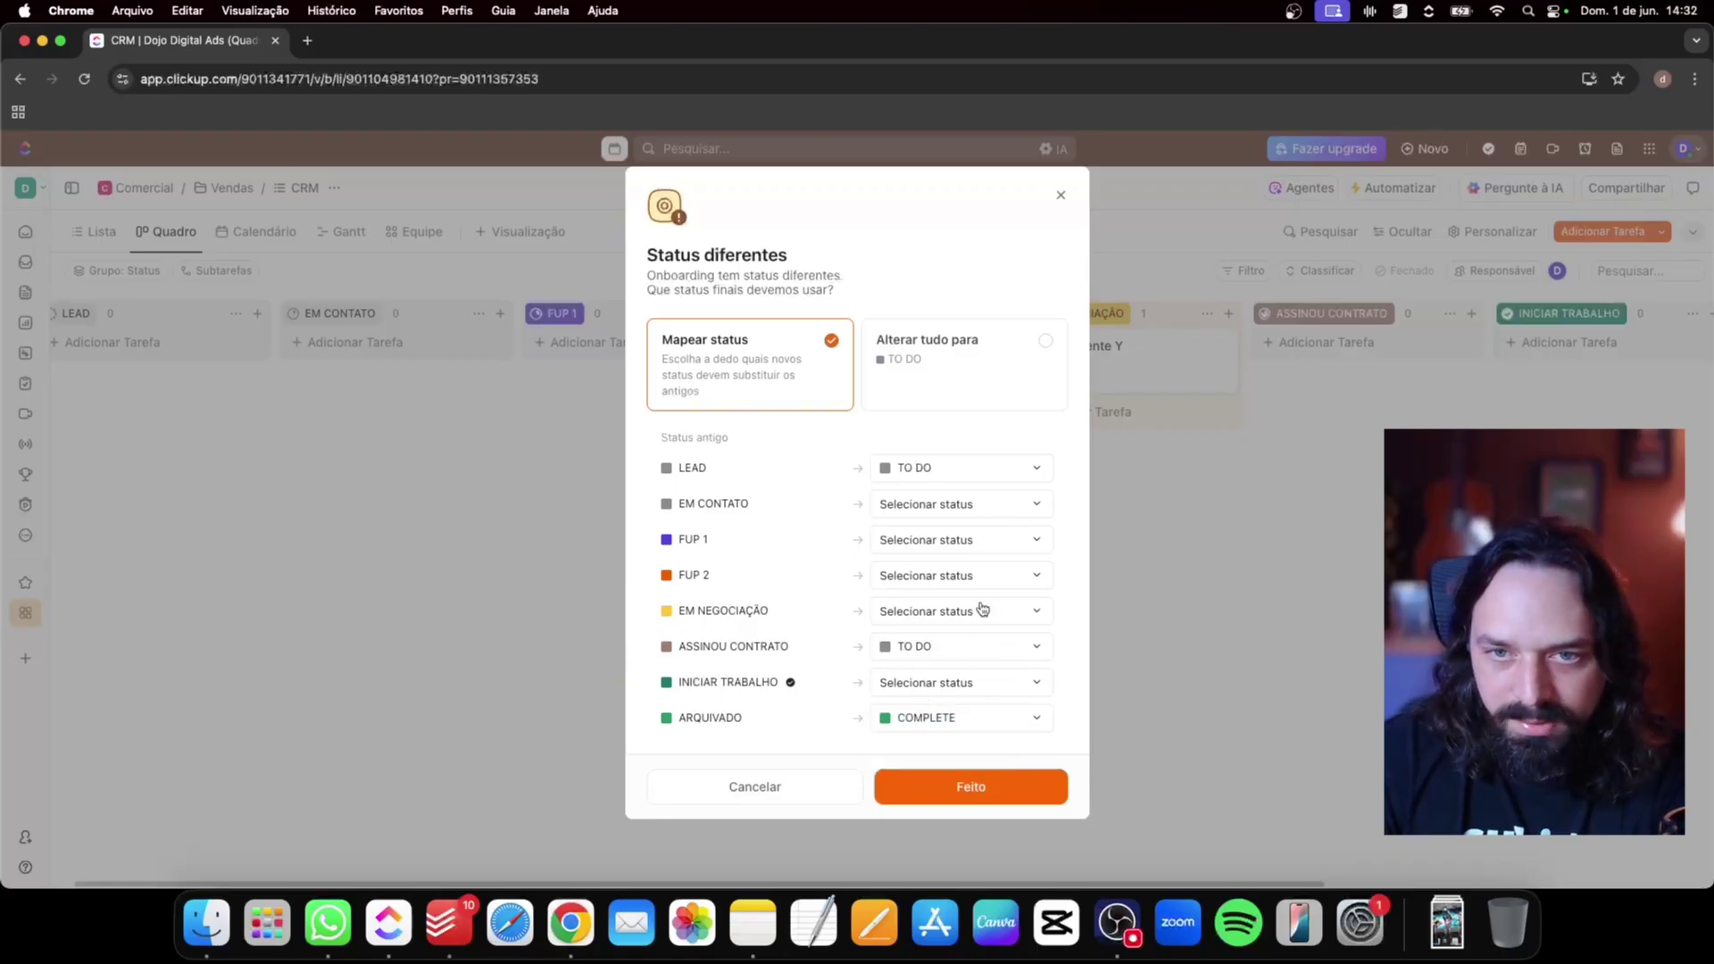
left_click(1046, 341)
left_click(959, 468)
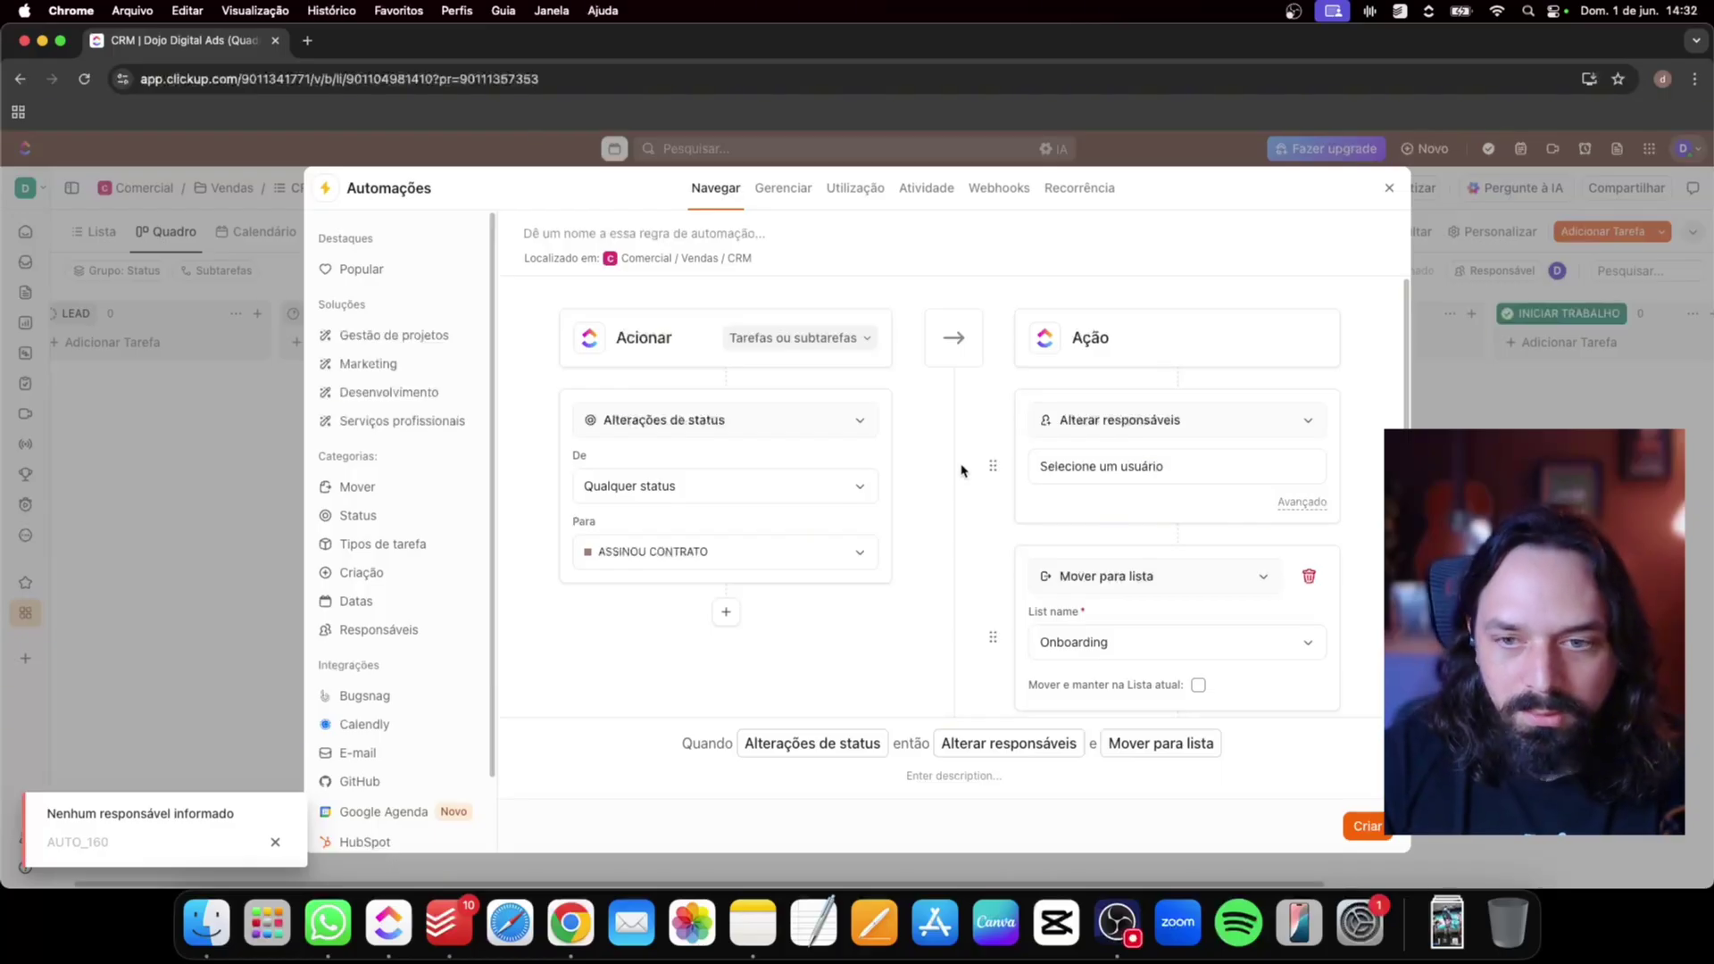
Set the automation's assignee to "Eu", create it with all statuses changed to TO DO, and close the automations window
left_click(1194, 467)
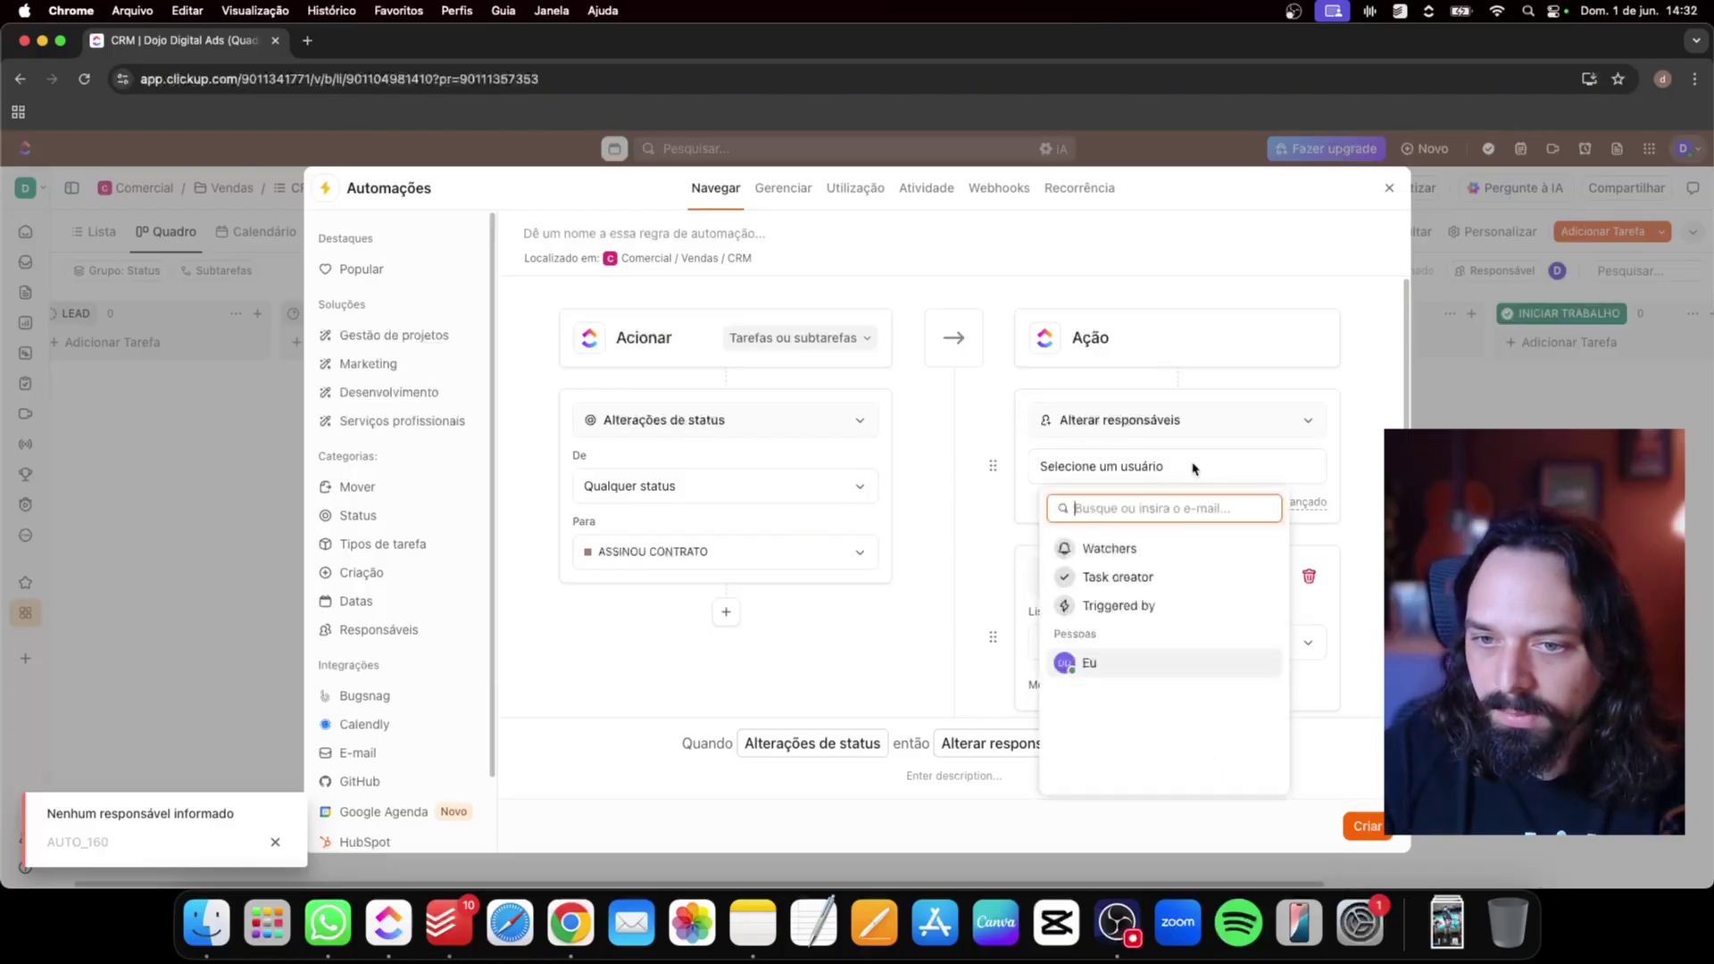
left_click(1132, 662)
left_click(1018, 525)
left_click(1365, 825)
left_click(1010, 361)
left_click(955, 471)
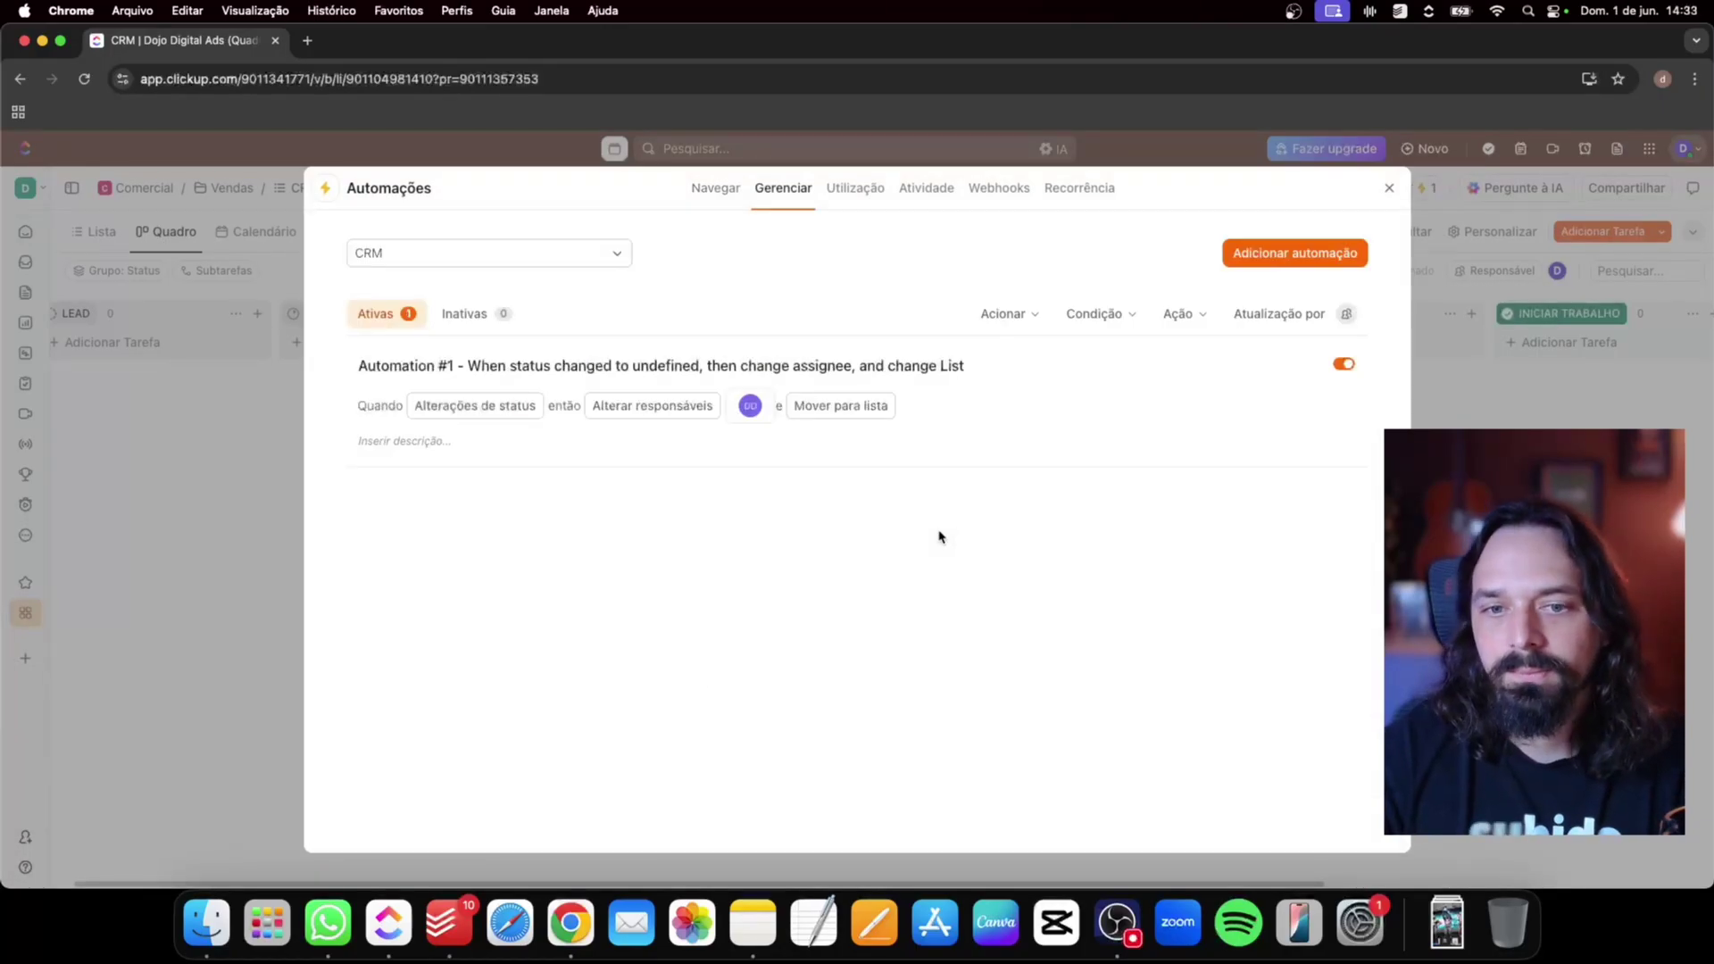
left_click(1389, 187)
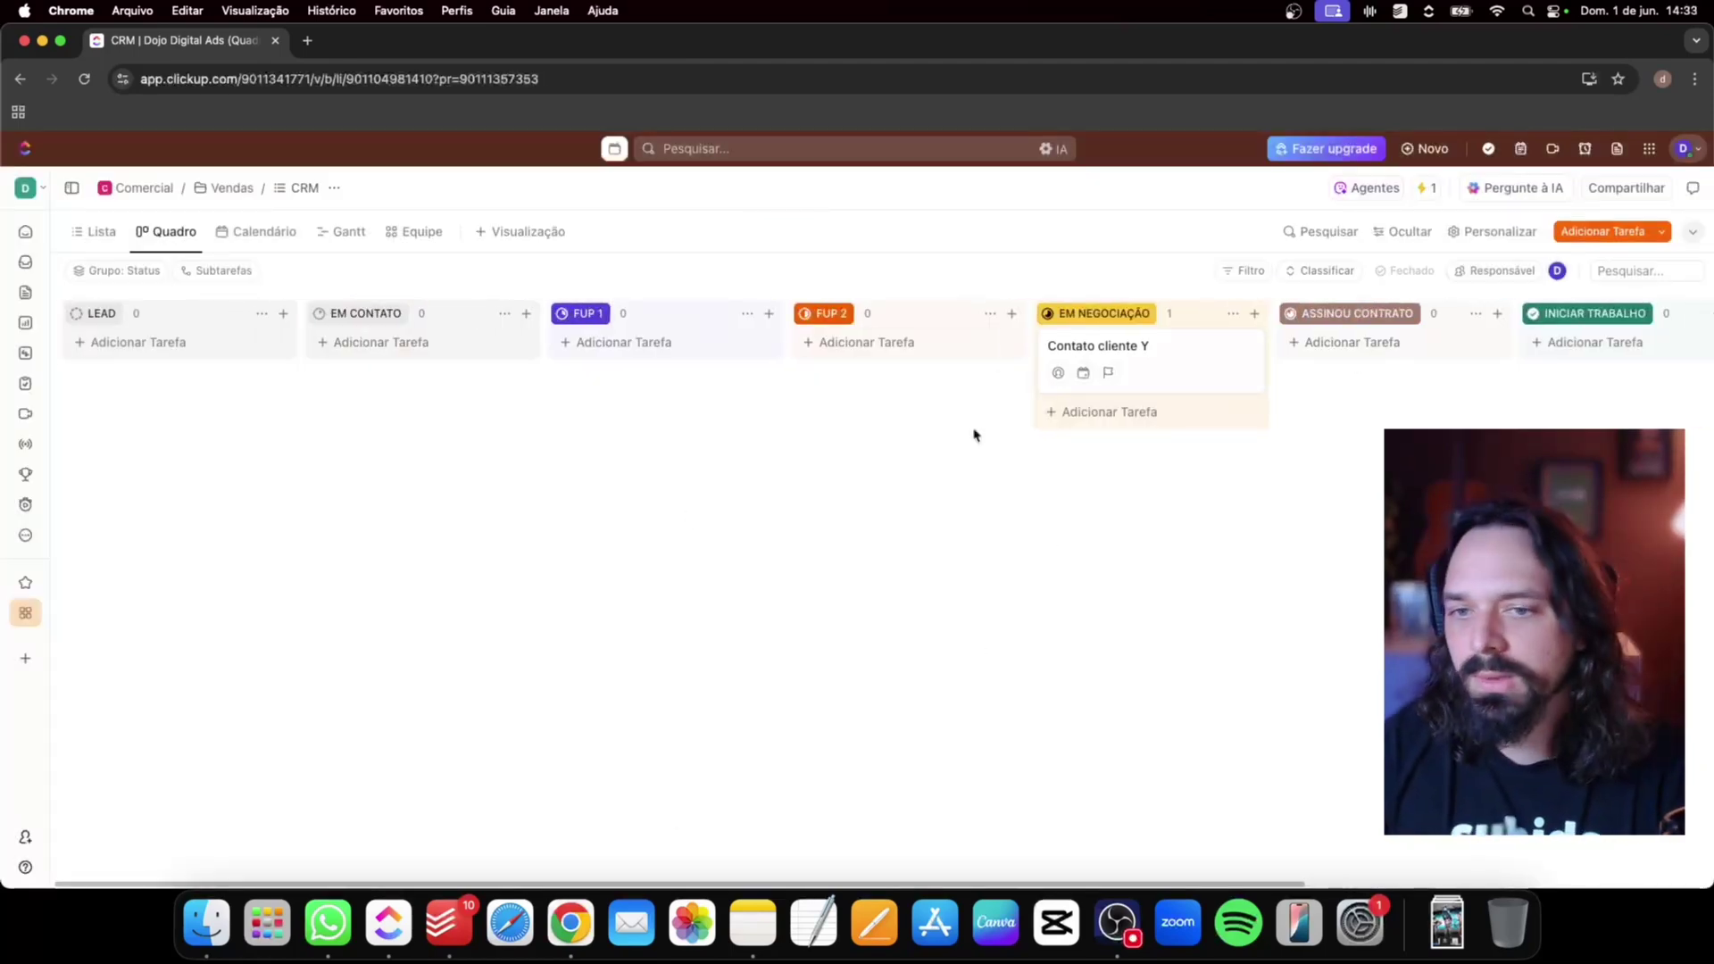
Move "Contato cliente Y" to ASSINOU CONTRATO on the CRM board, and open the Onboarding list's board view
left_click_drag(1116, 346, 1366, 350)
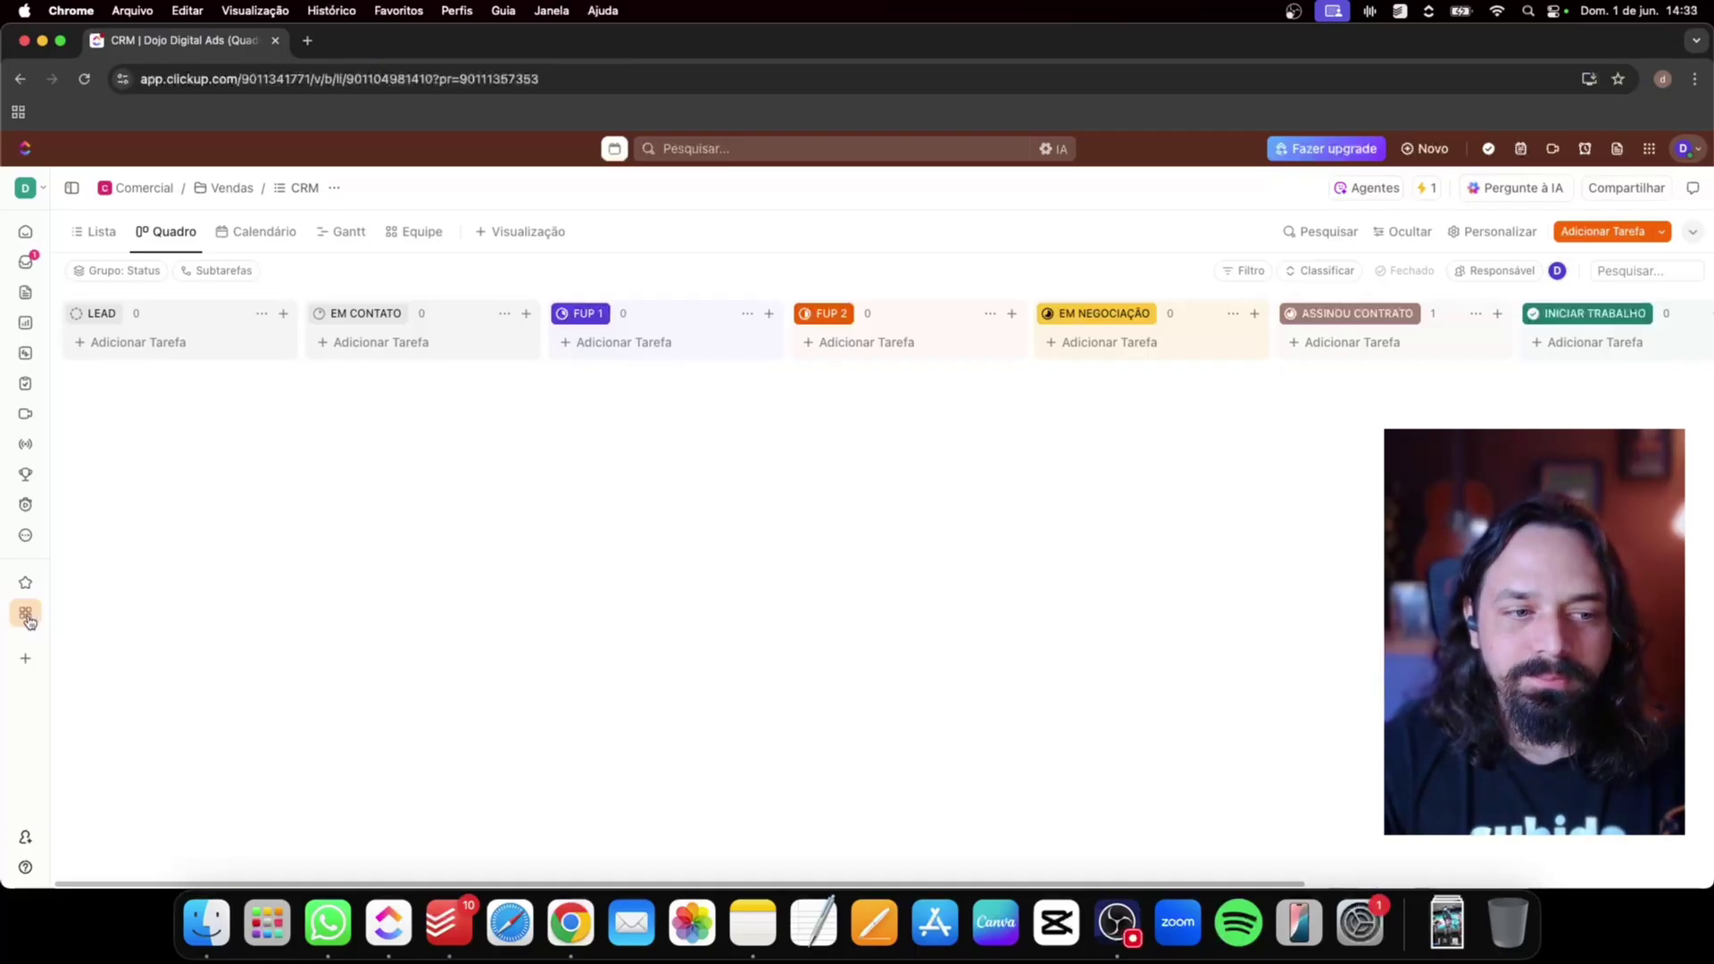
mouse_move(25, 612)
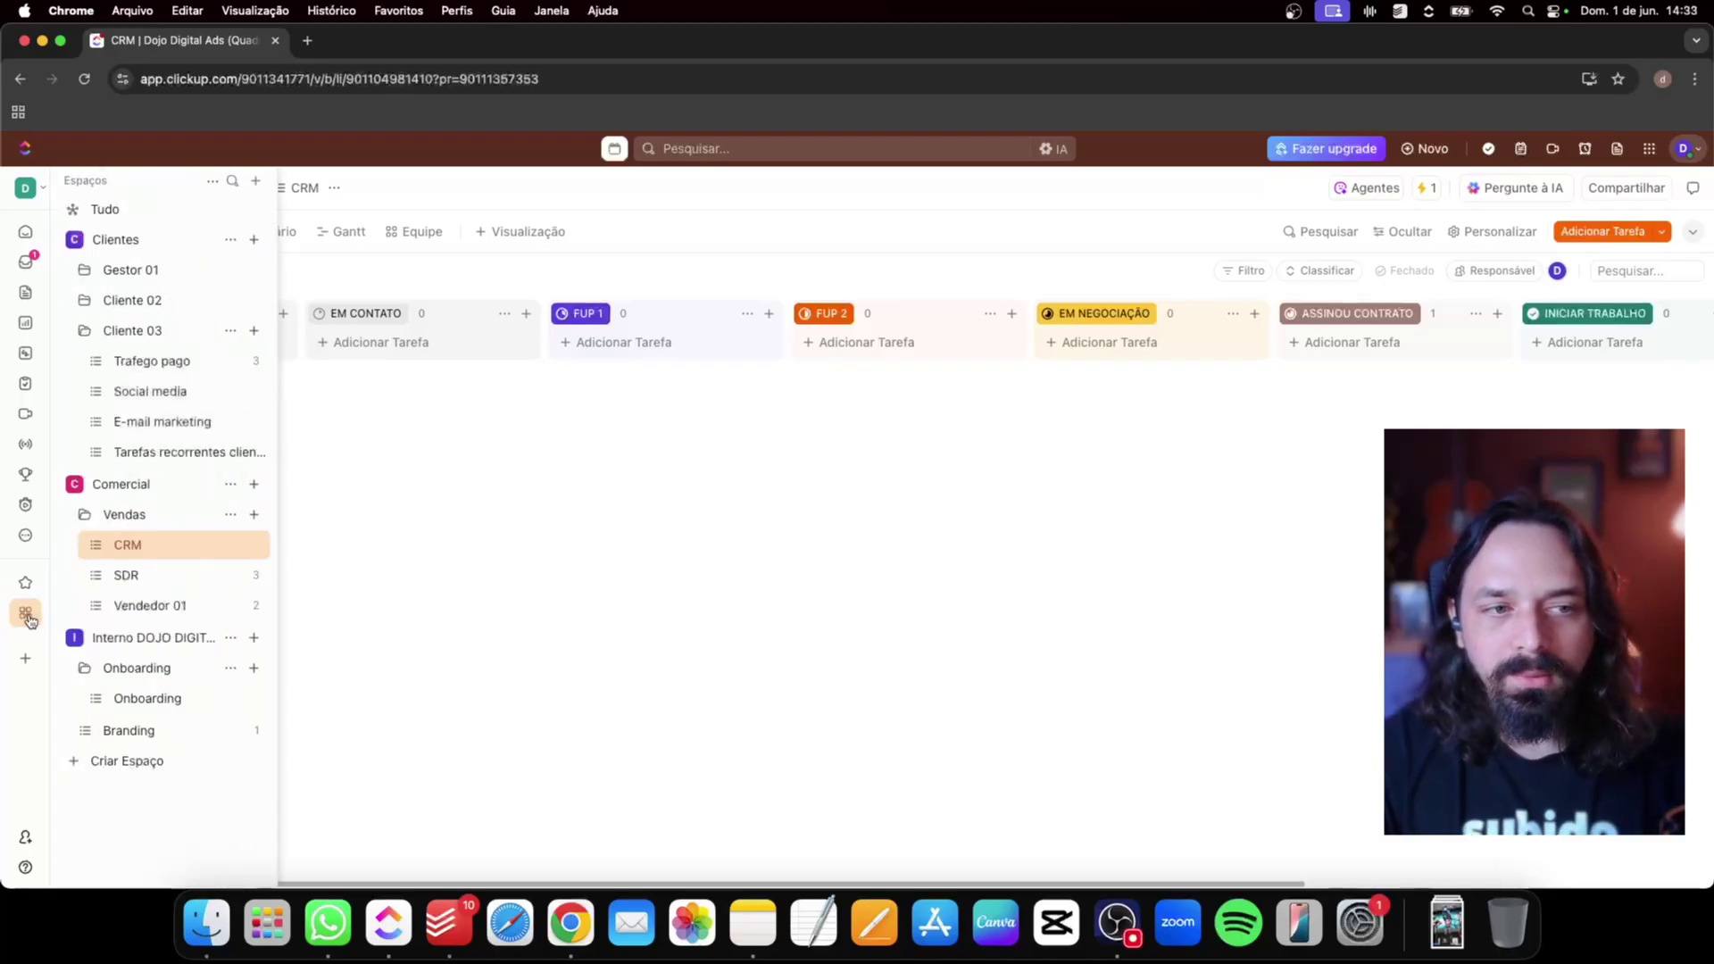
left_click(145, 704)
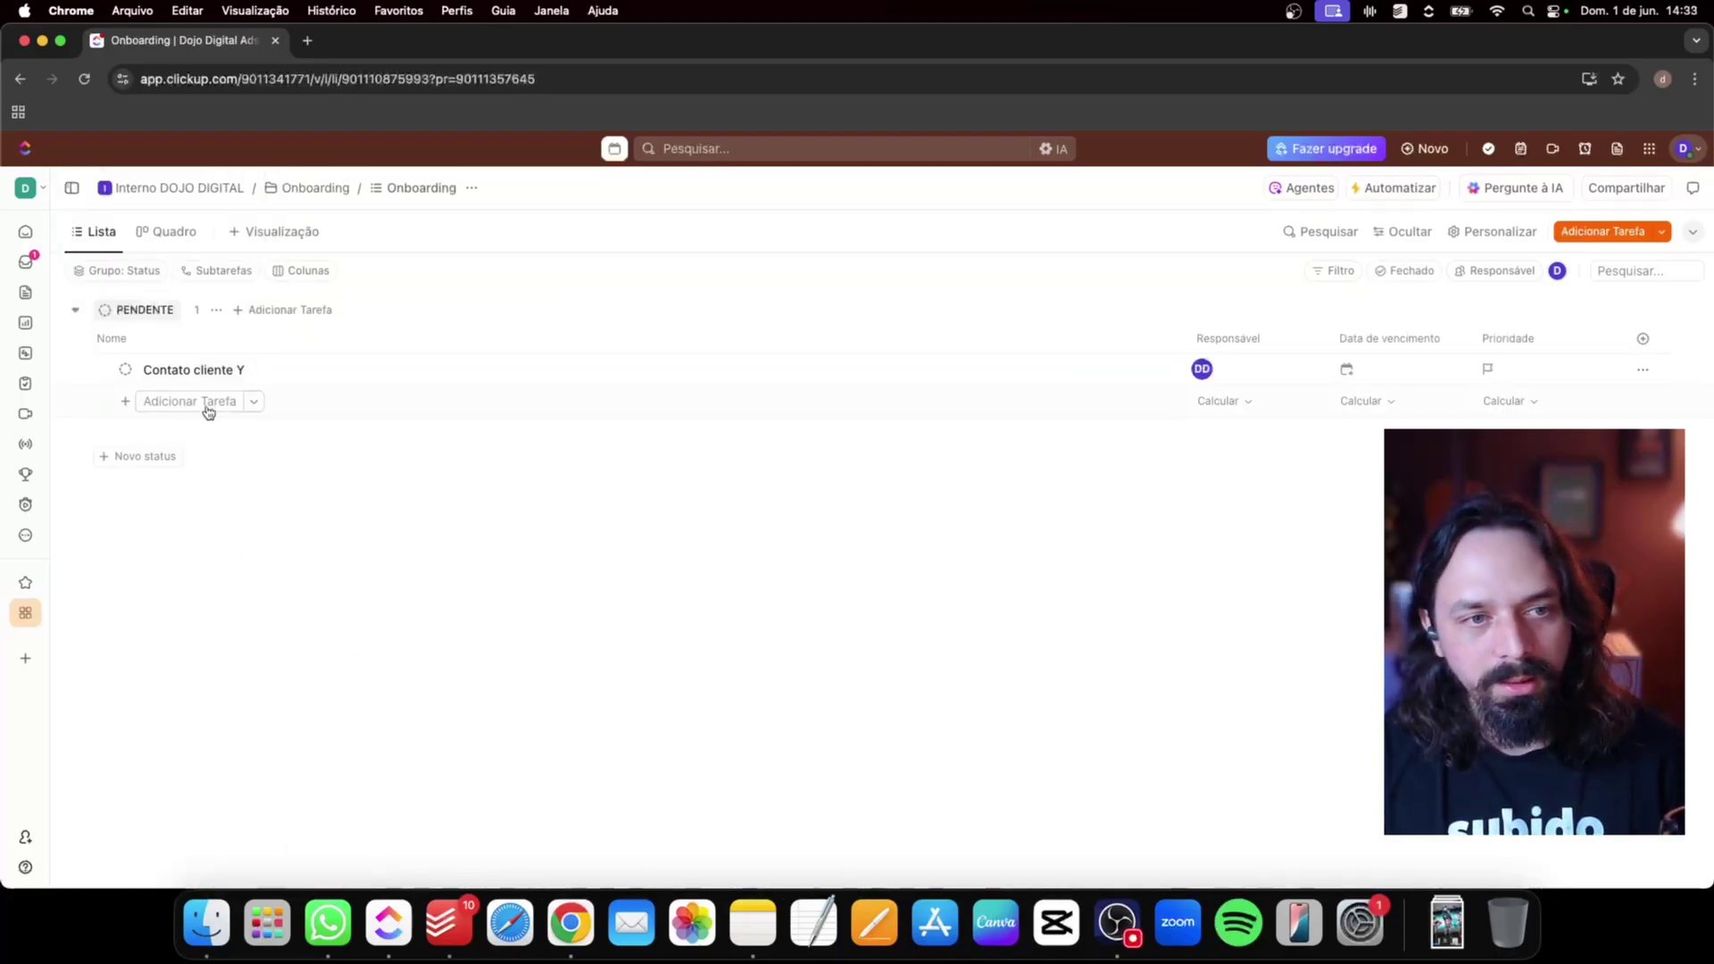
left_click(165, 233)
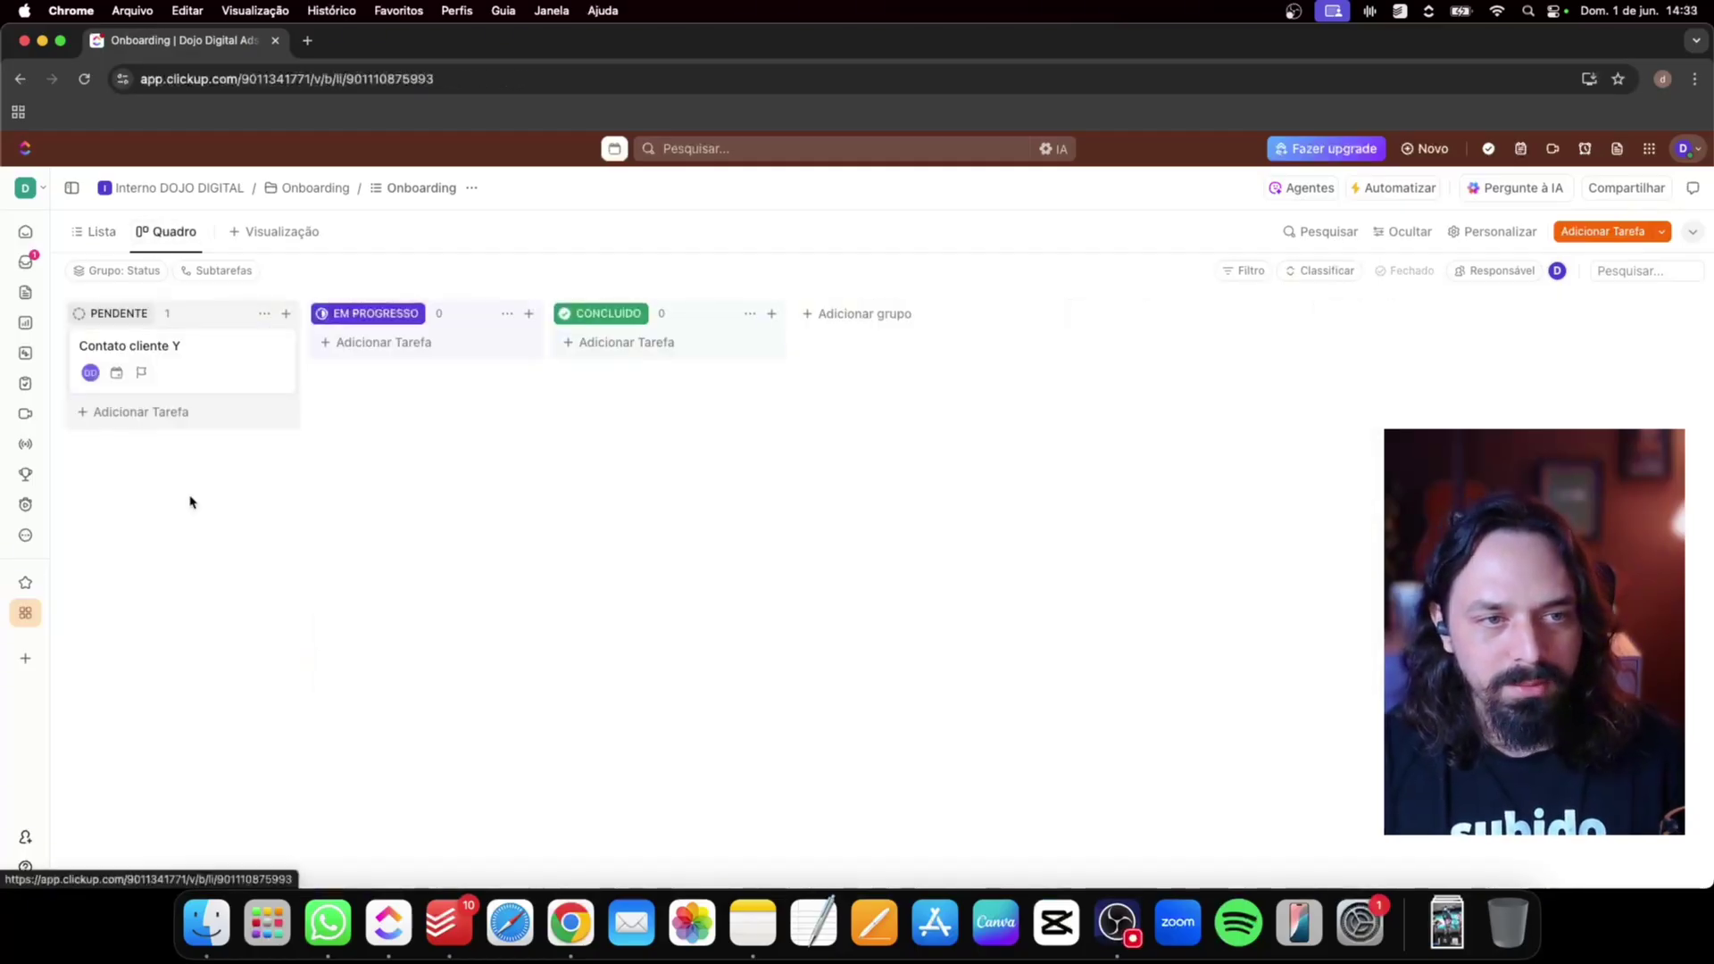
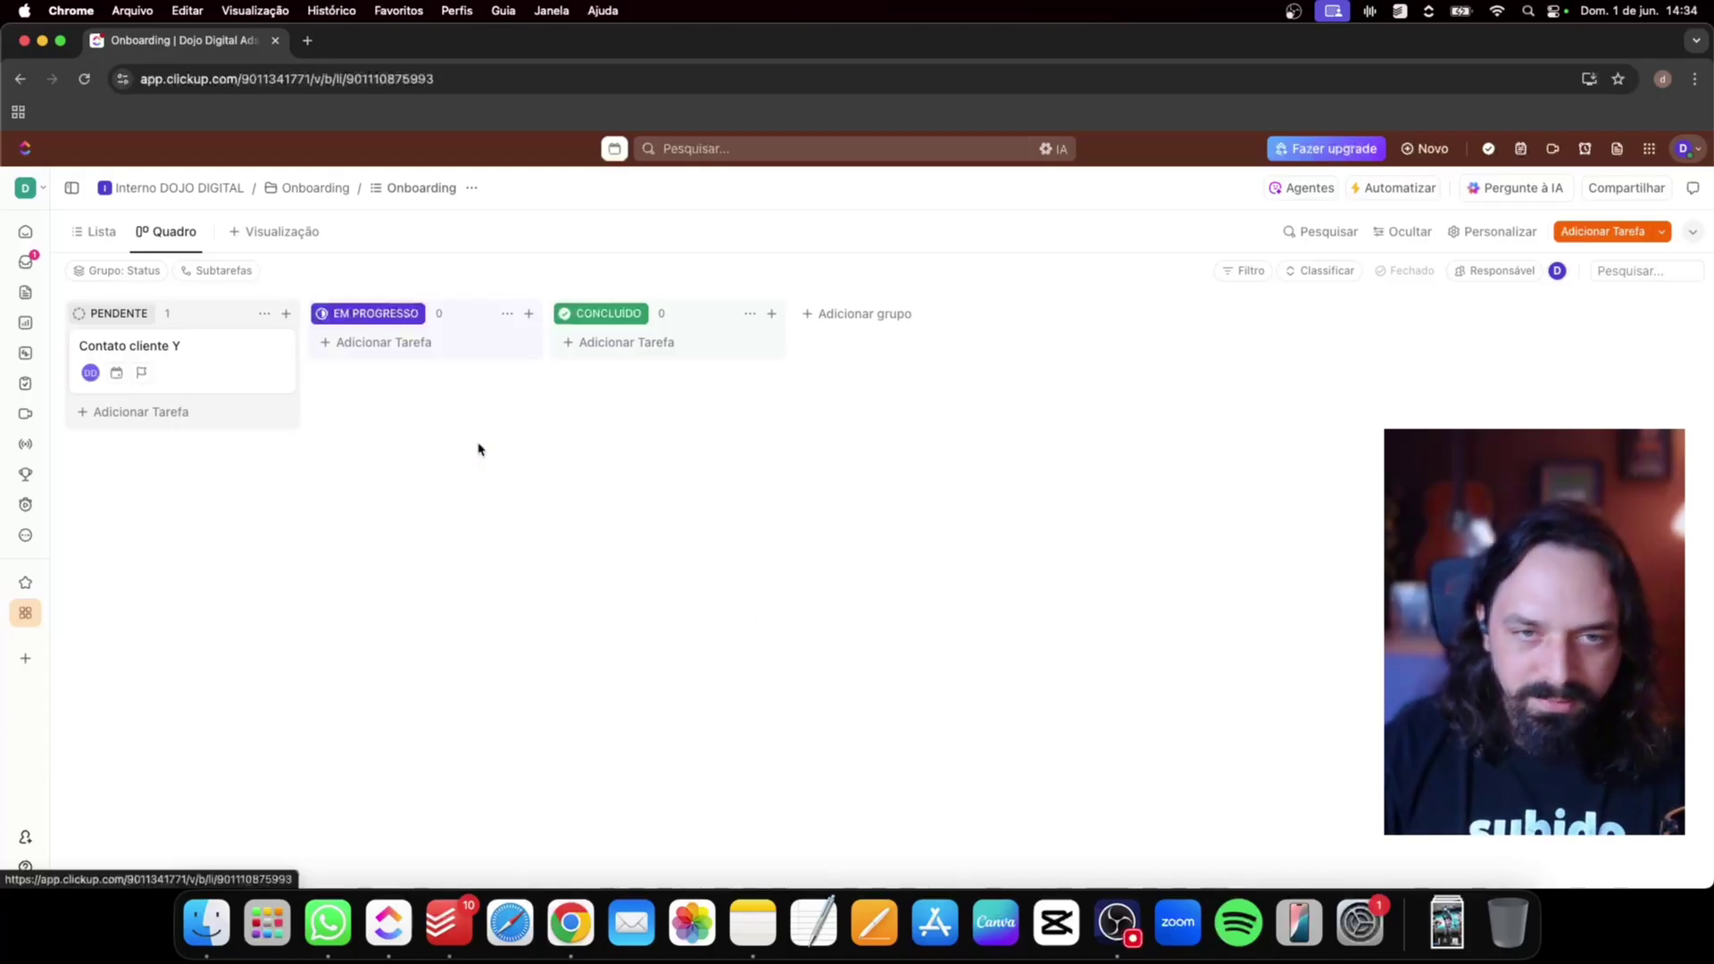
Move the task "Contato cliente Y" from Onboarding to the clientes G02 list in the Cliente 02 folder, and open that list
mouse_move(237, 388)
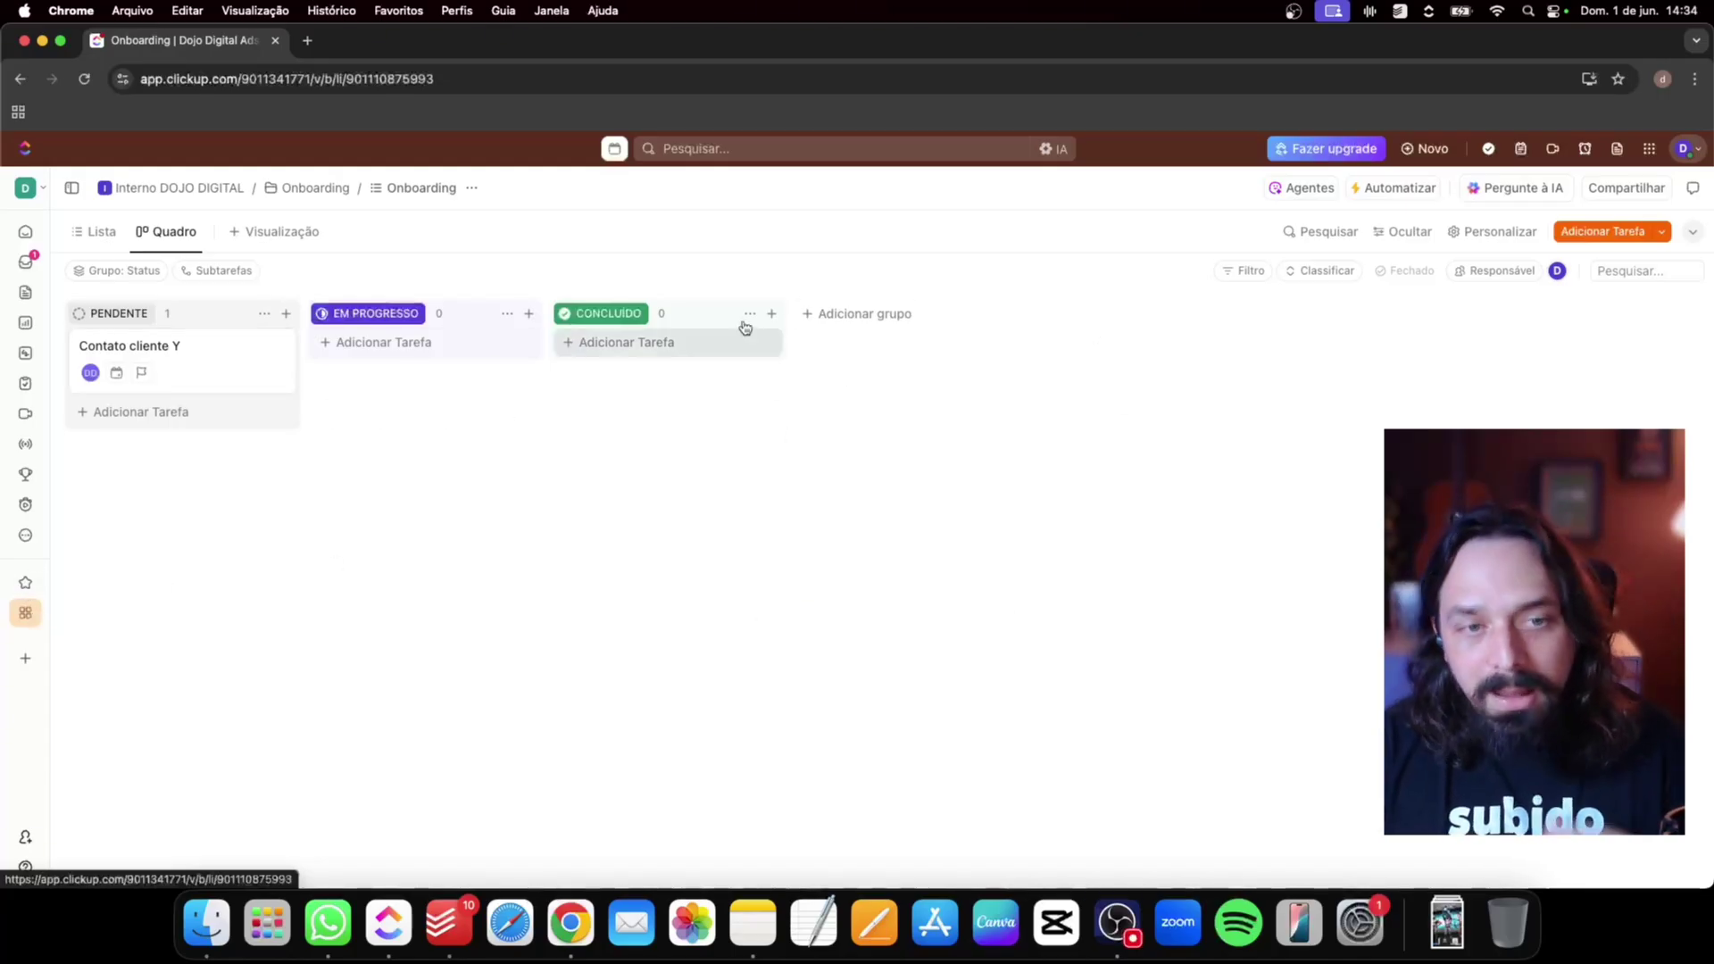
left_click(166, 356)
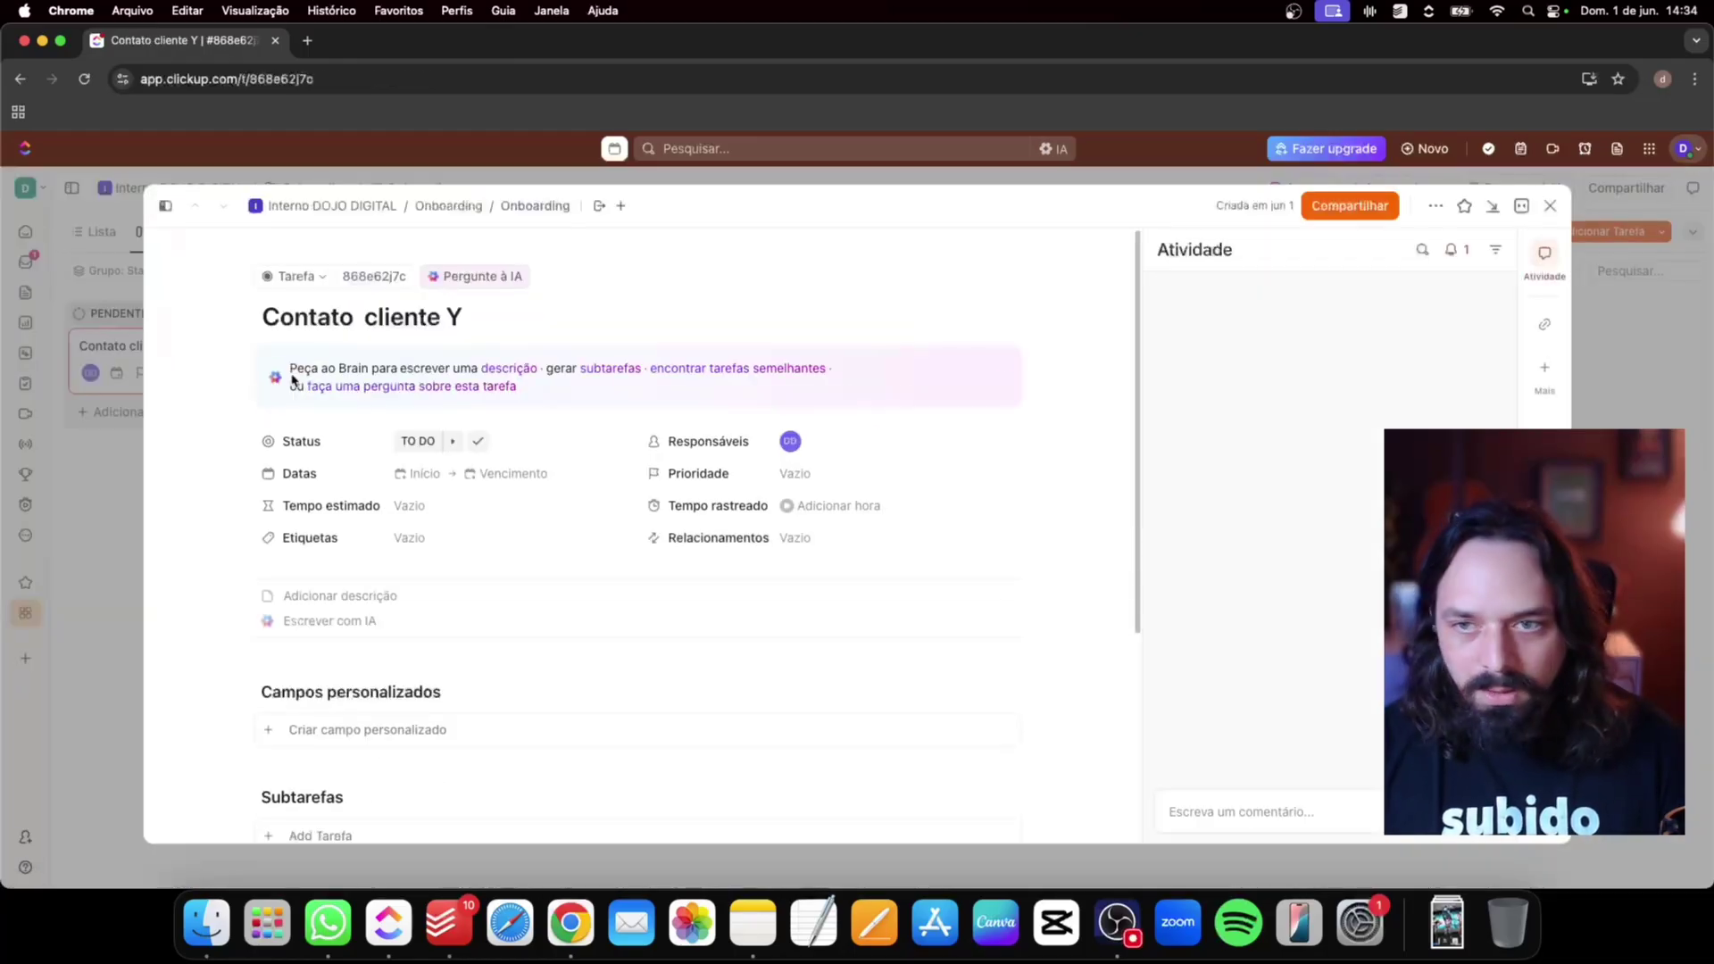
left_click(599, 206)
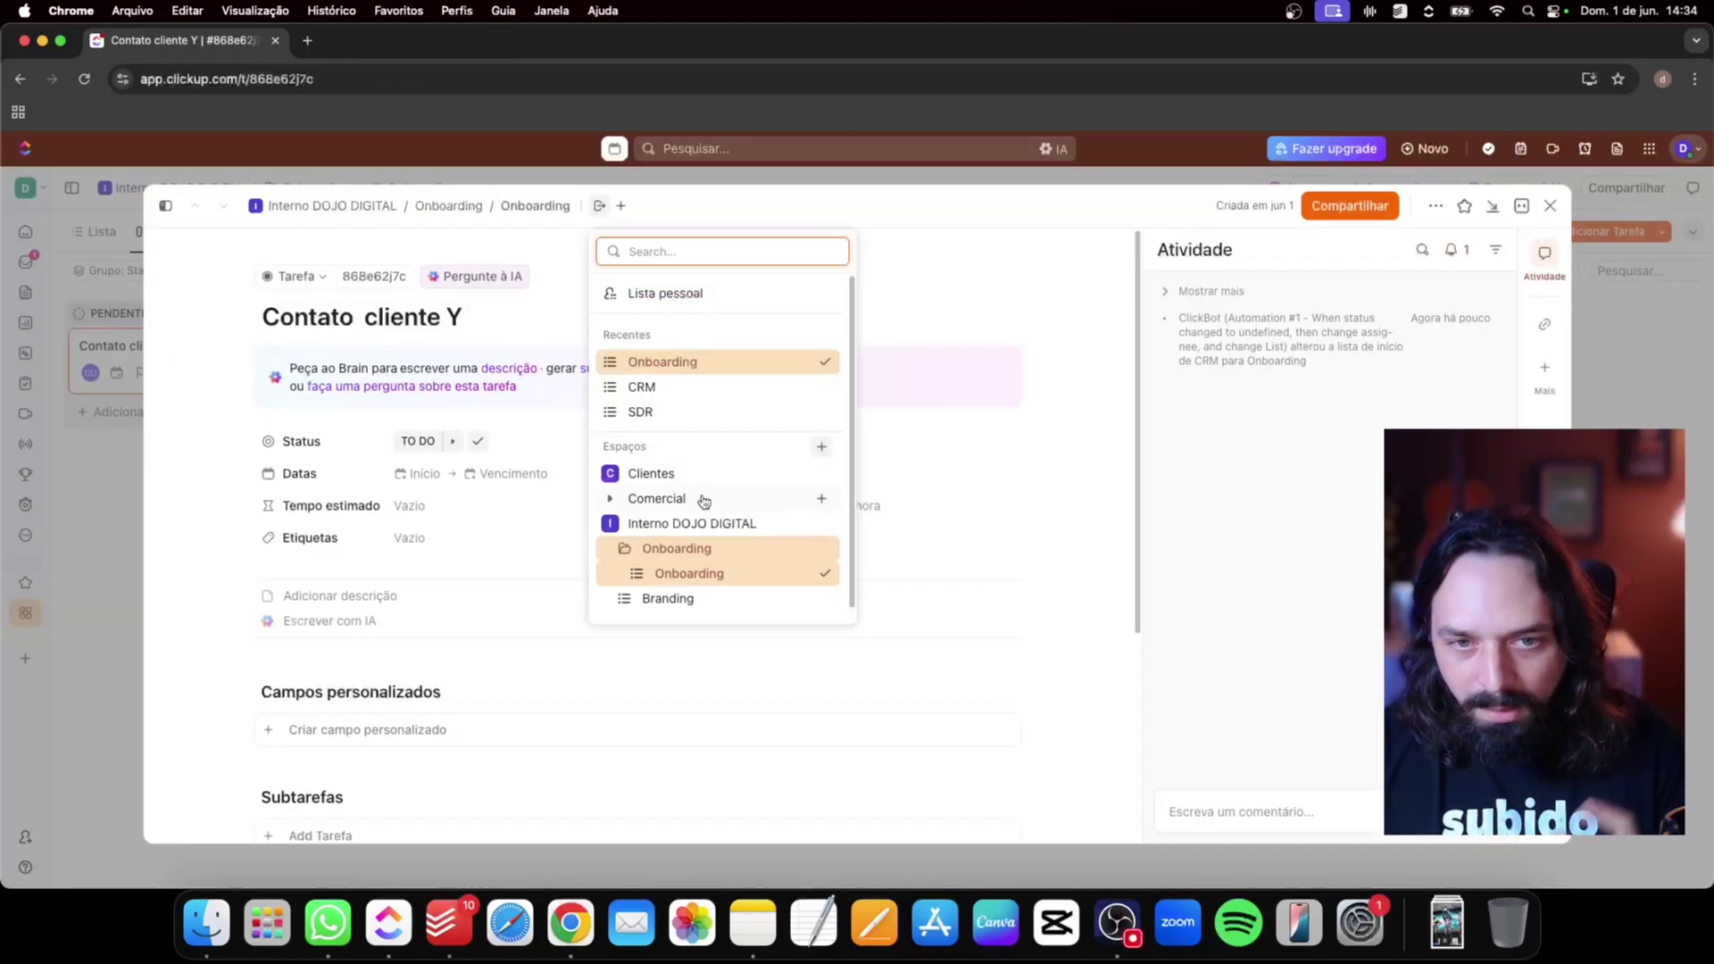
left_click(612, 475)
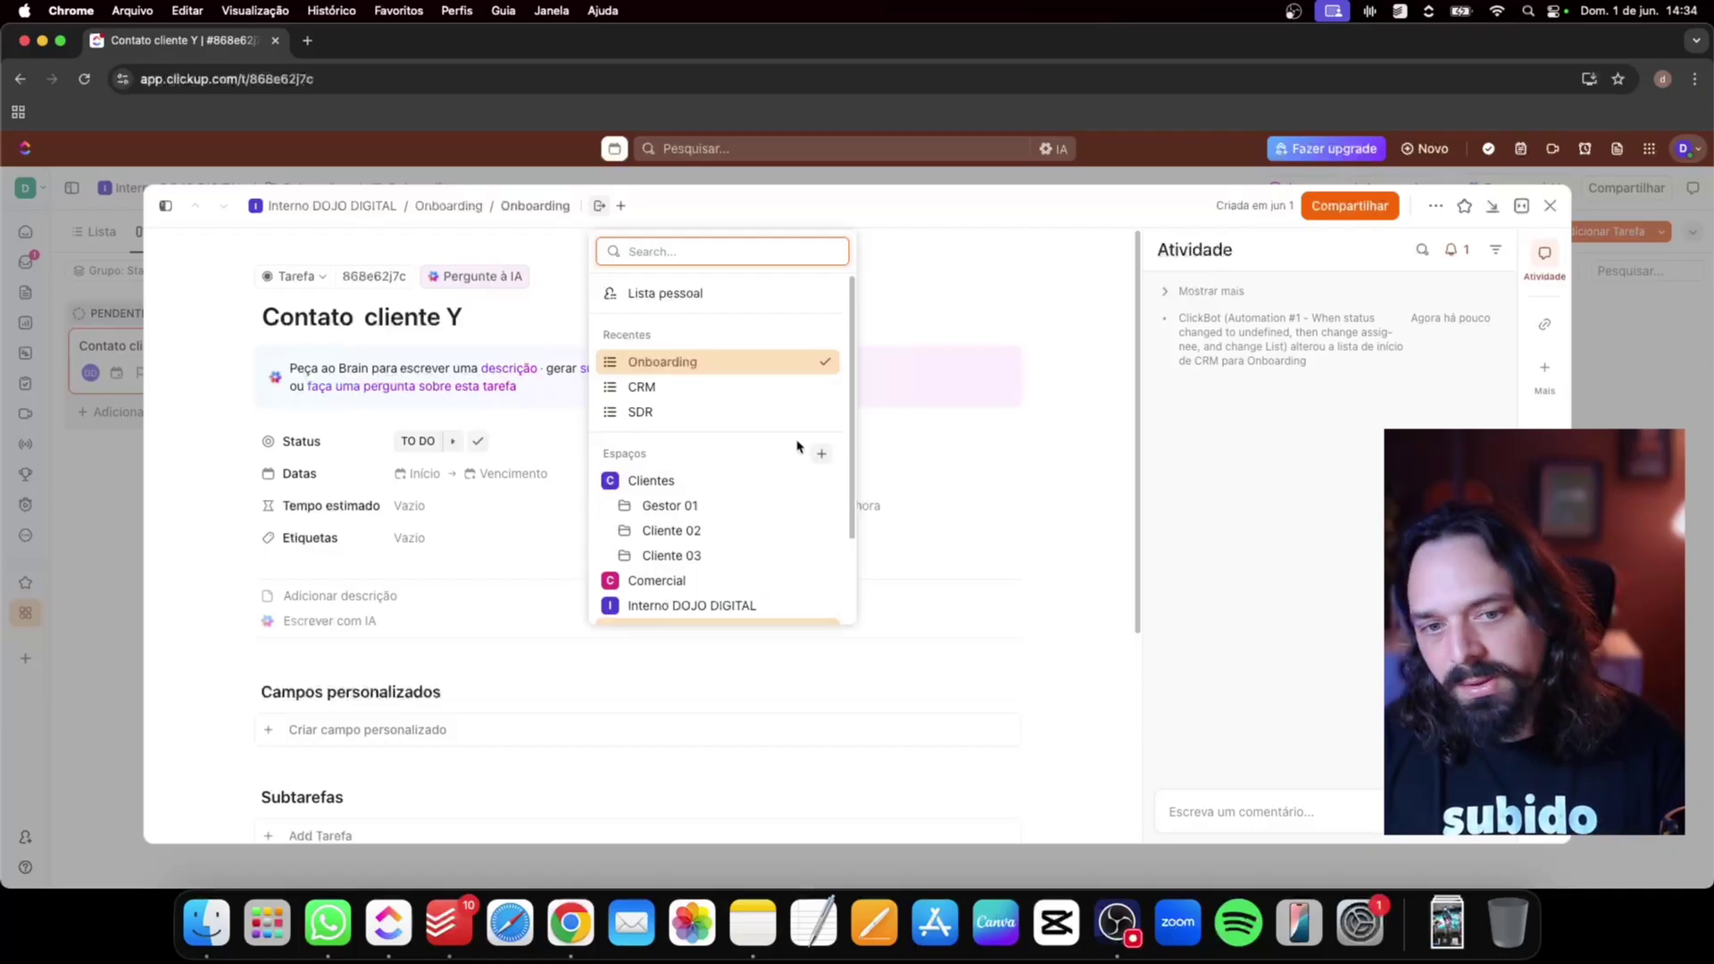
left_click(636, 506)
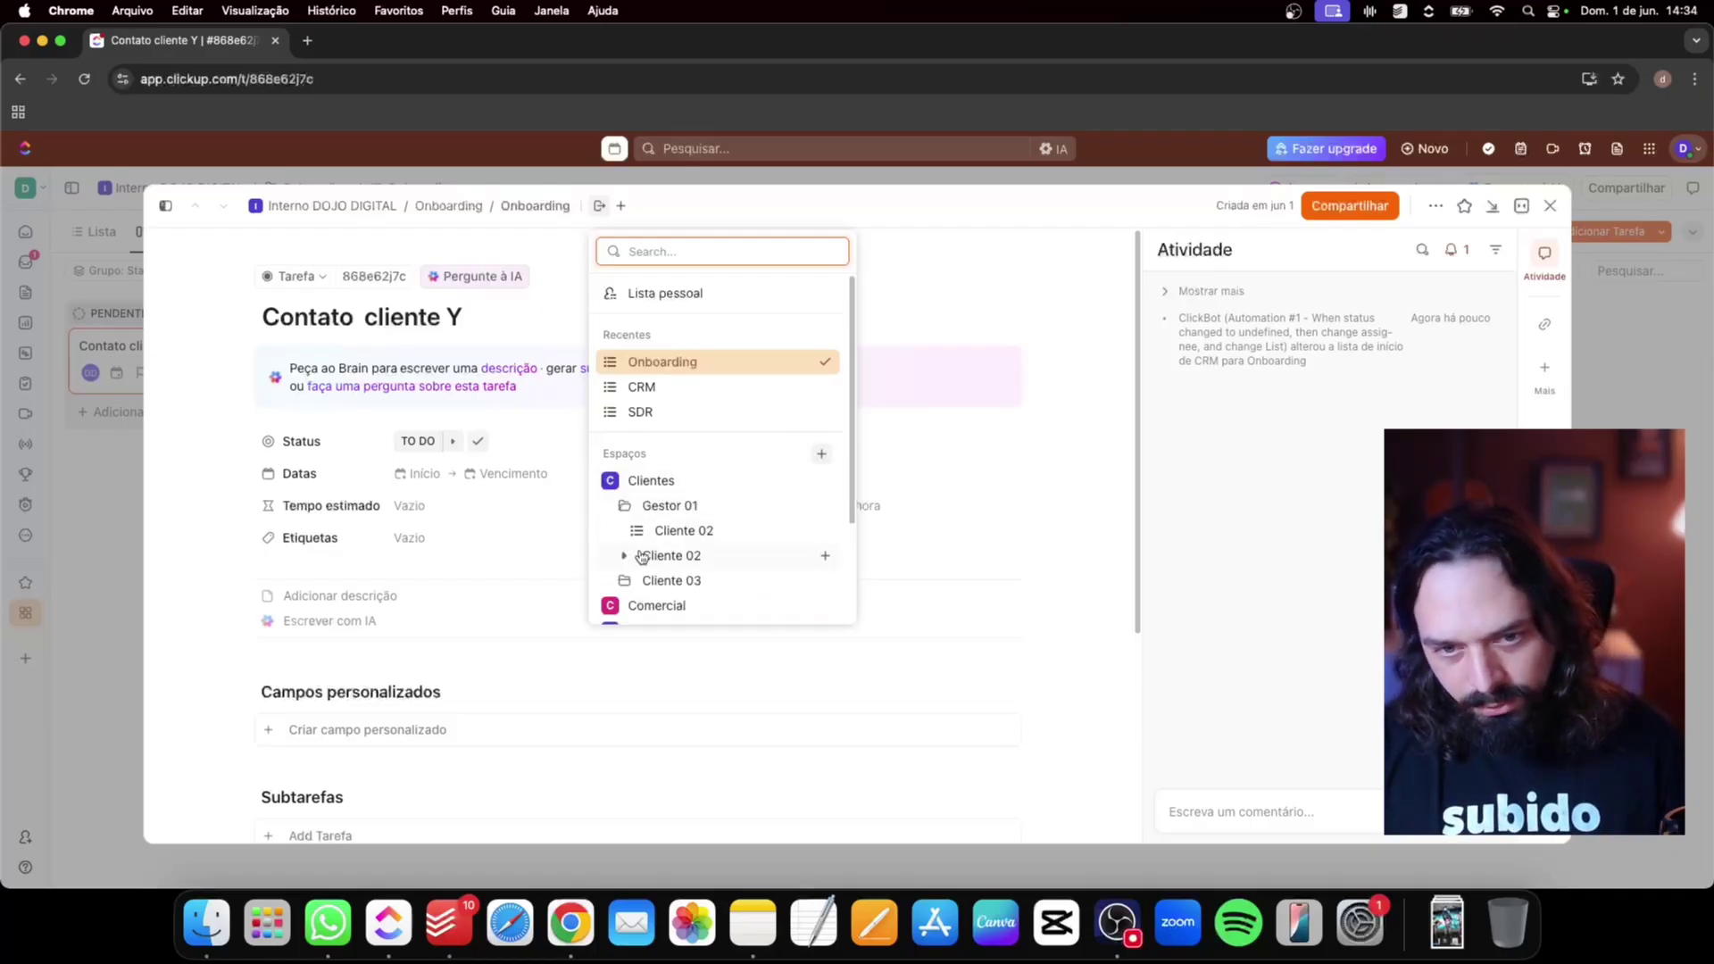
left_click(625, 556)
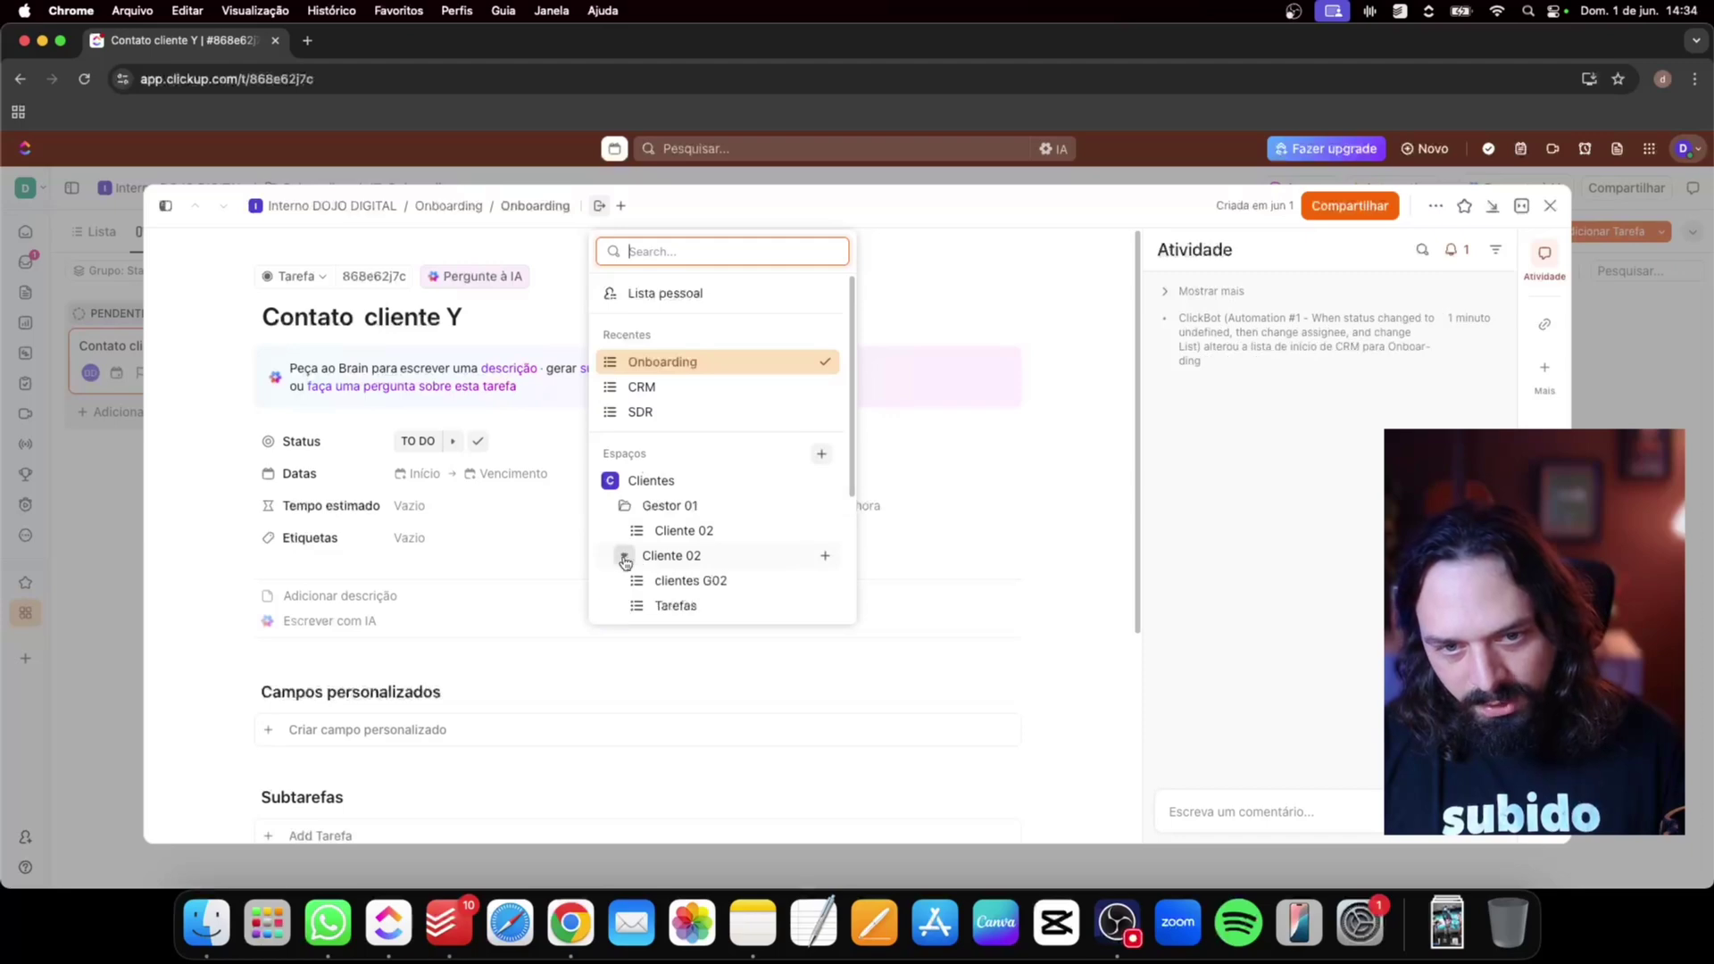
left_click(686, 581)
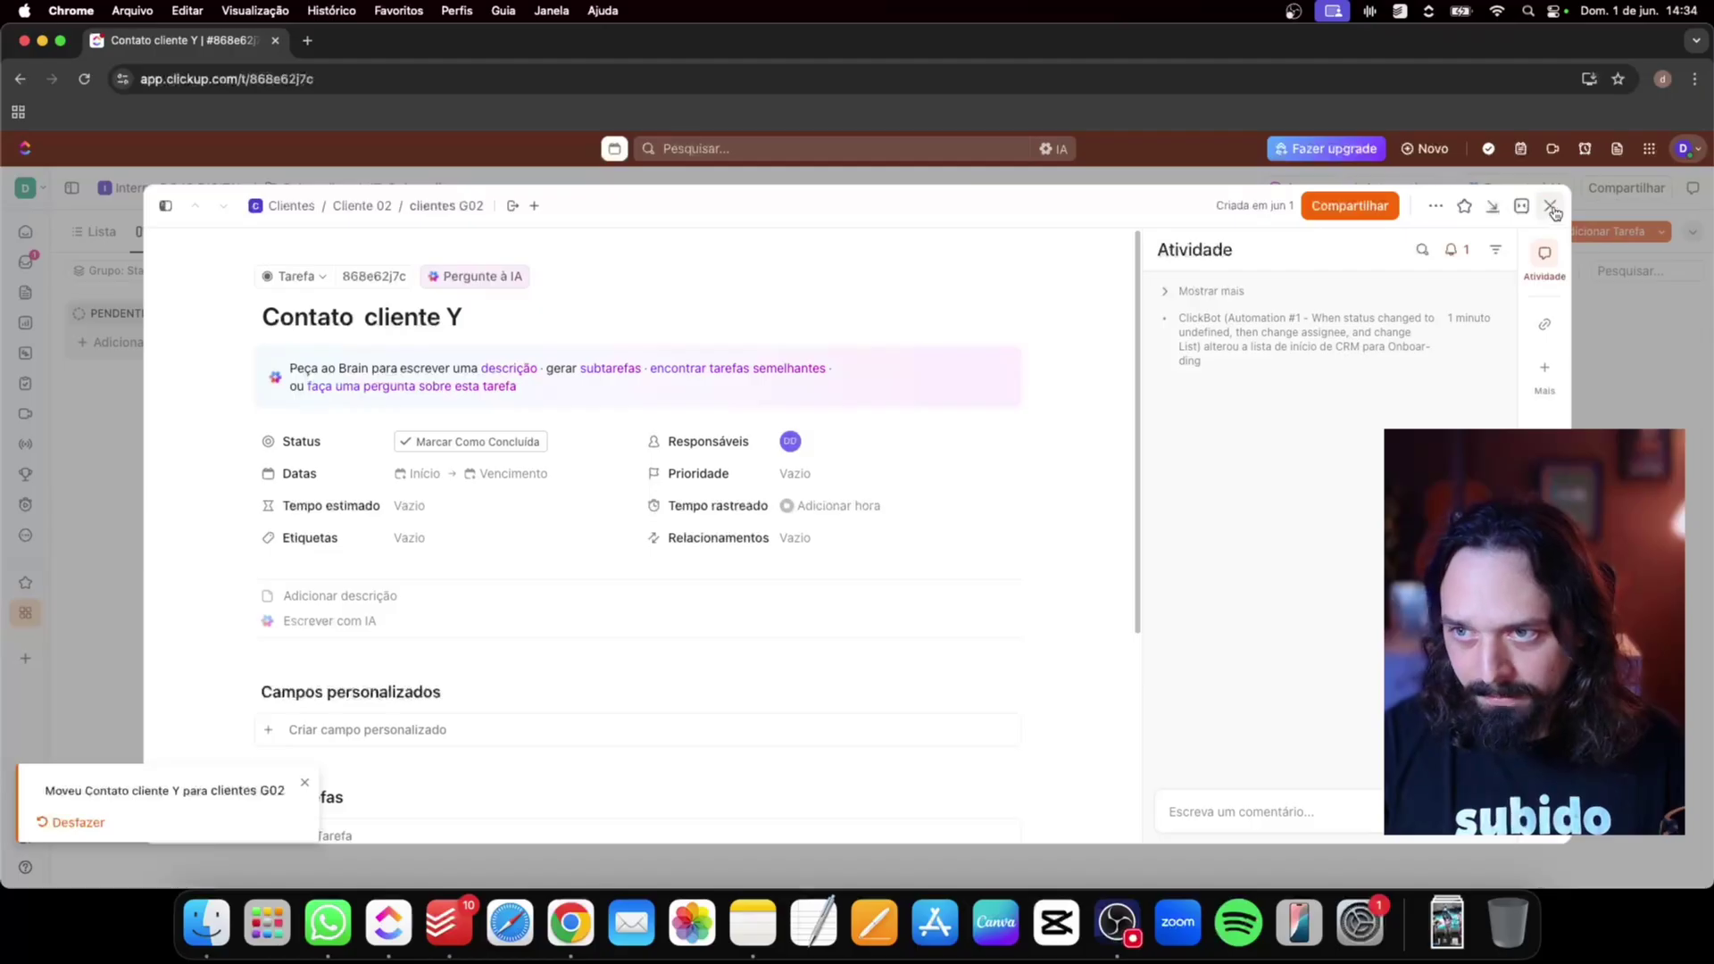
left_click(1492, 206)
left_click(145, 337)
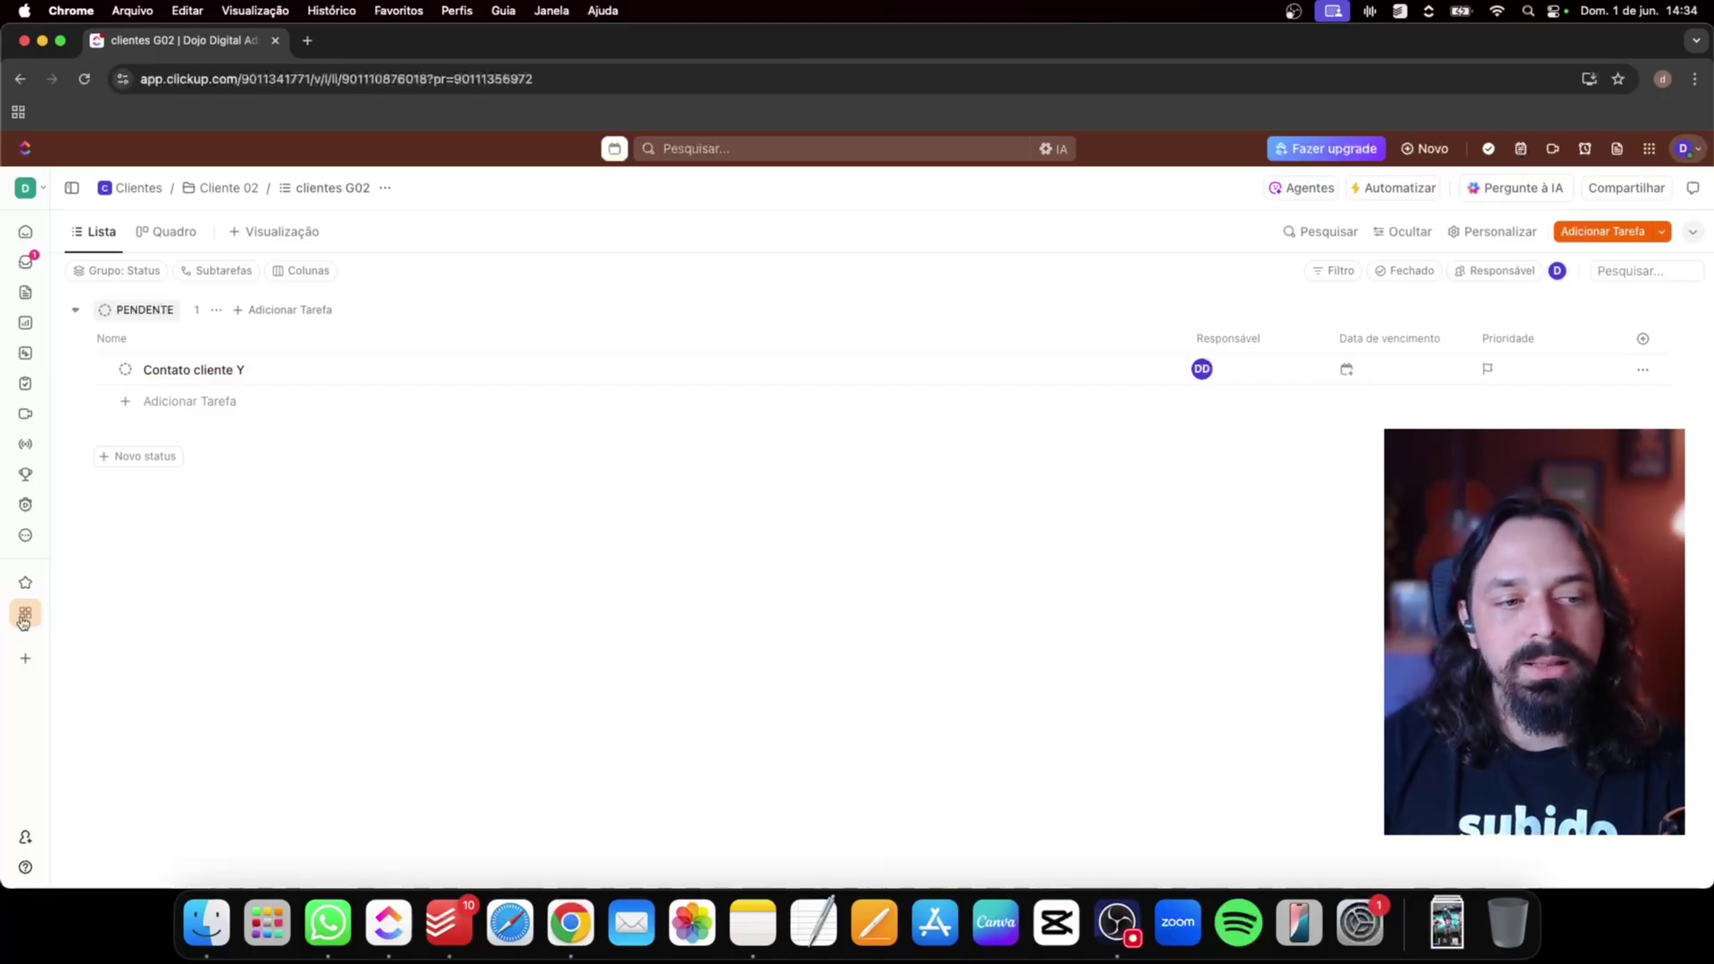
Collapse the Clientes, Comercial and Interno DOJO DIGITAL spaces in the workspace tree
mouse_move(23, 622)
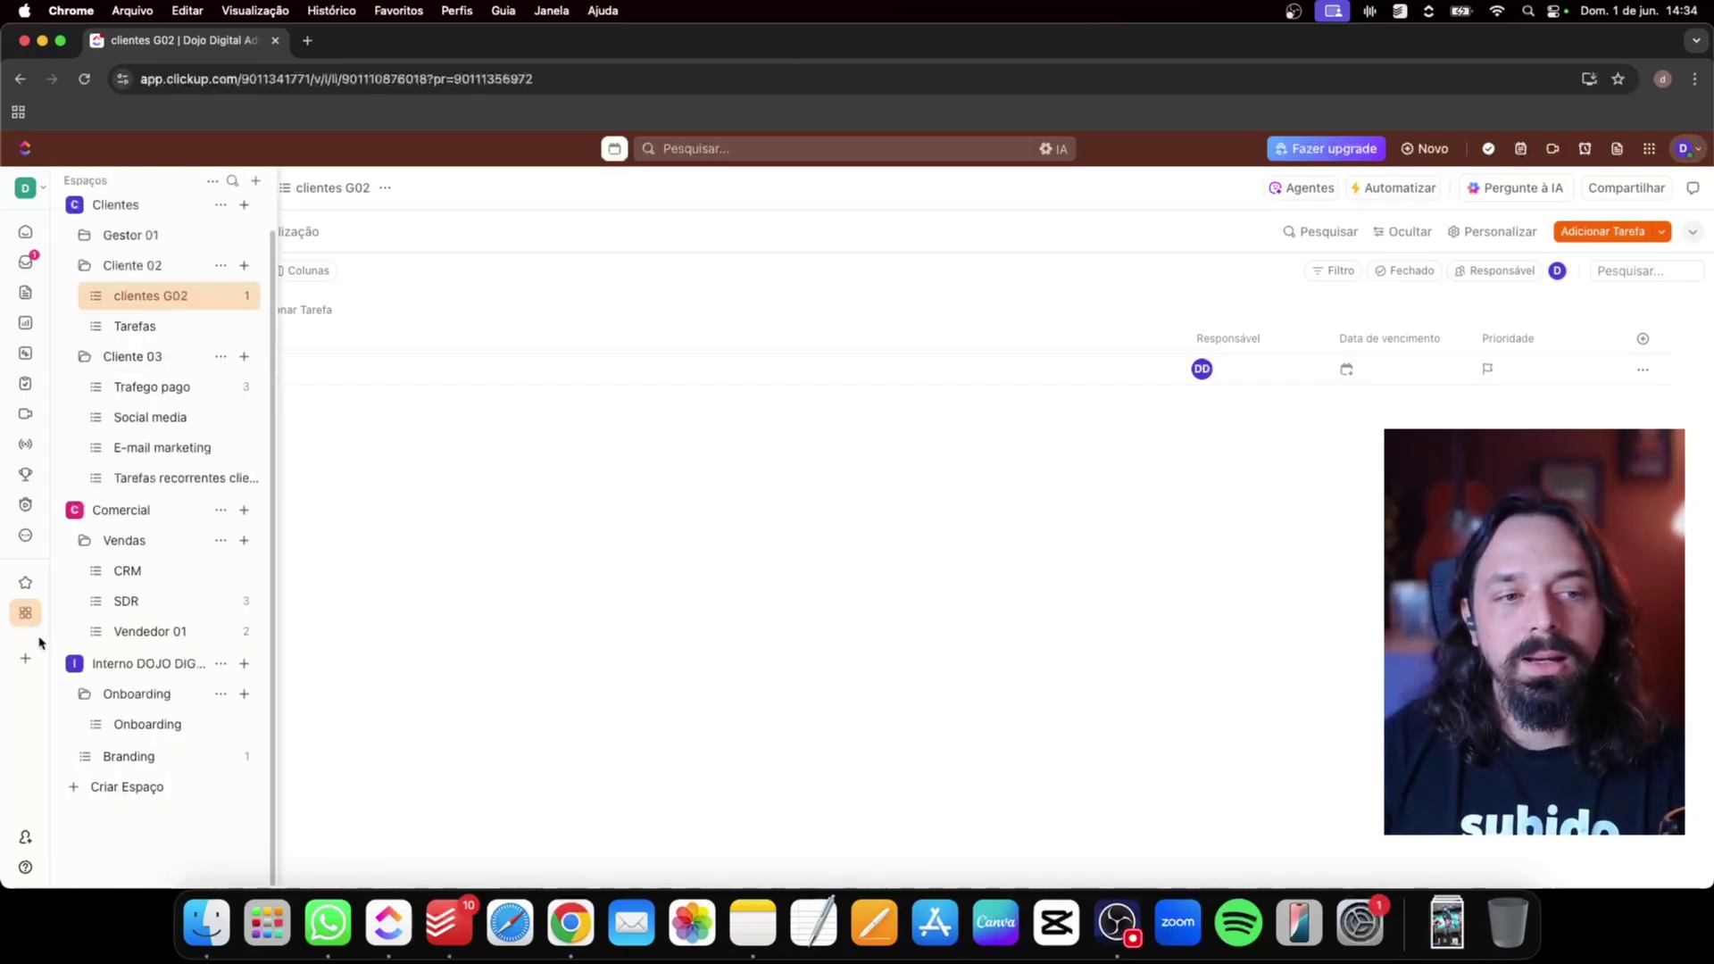
left_click(85, 267)
left_click(75, 240)
left_click(75, 269)
left_click(76, 301)
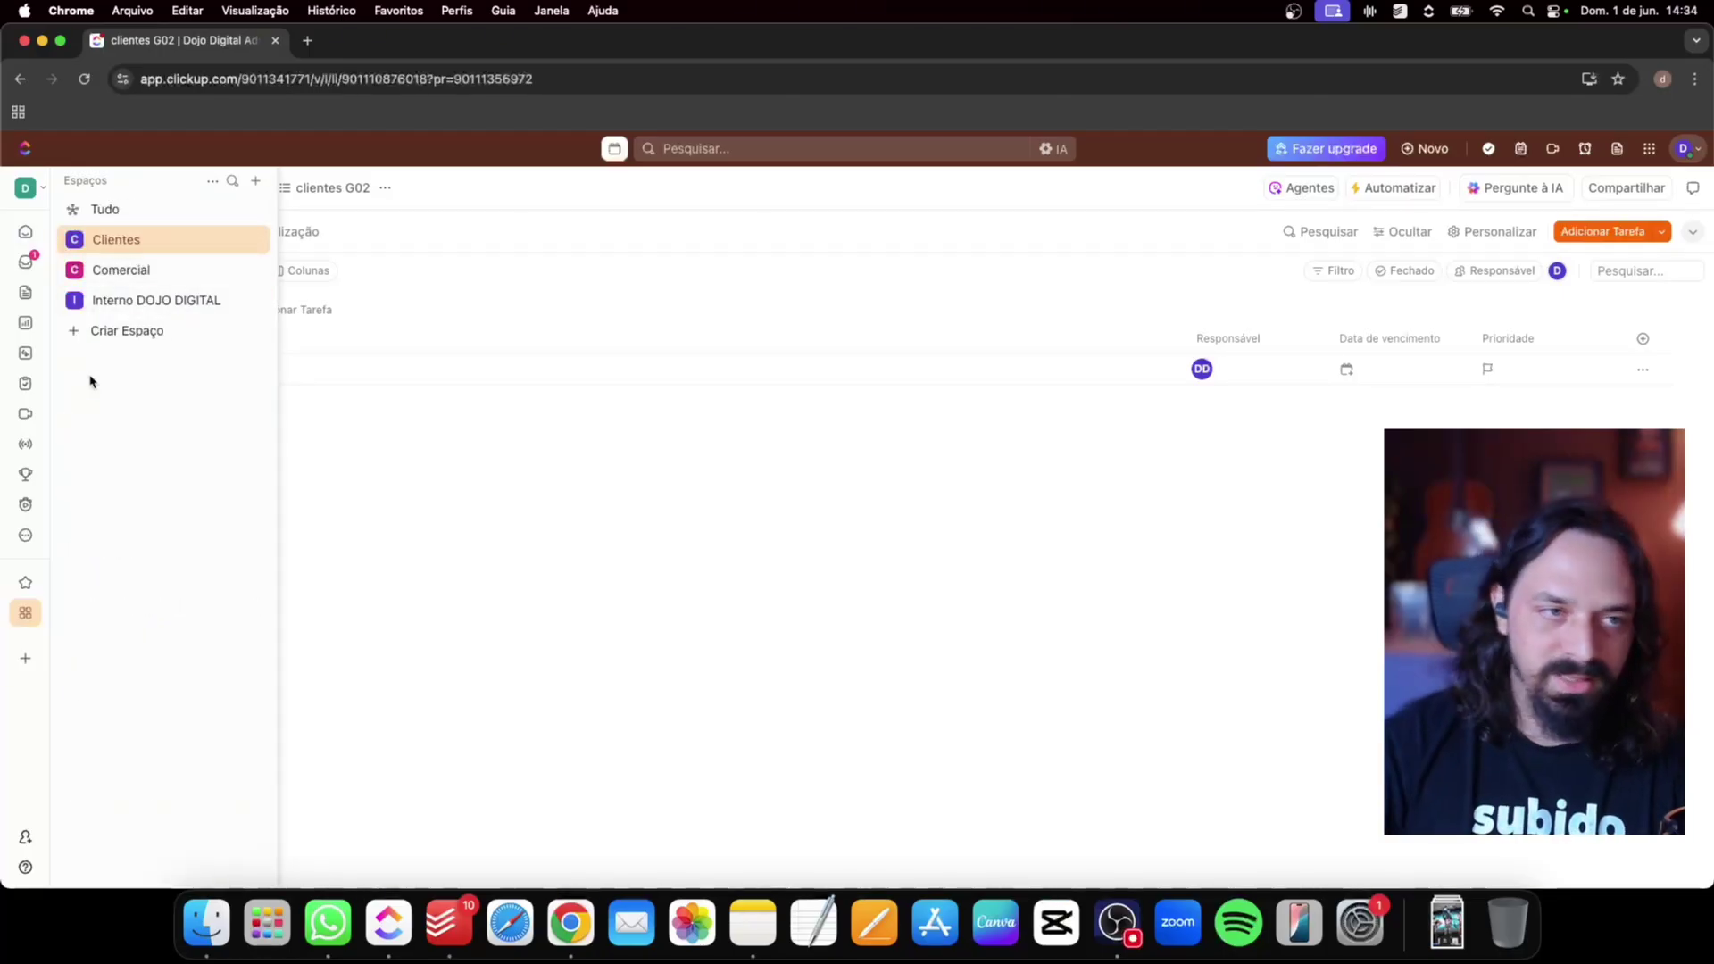
Start creating a new space named "Financeiro" and continue to its workflow setup
left_click(212, 181)
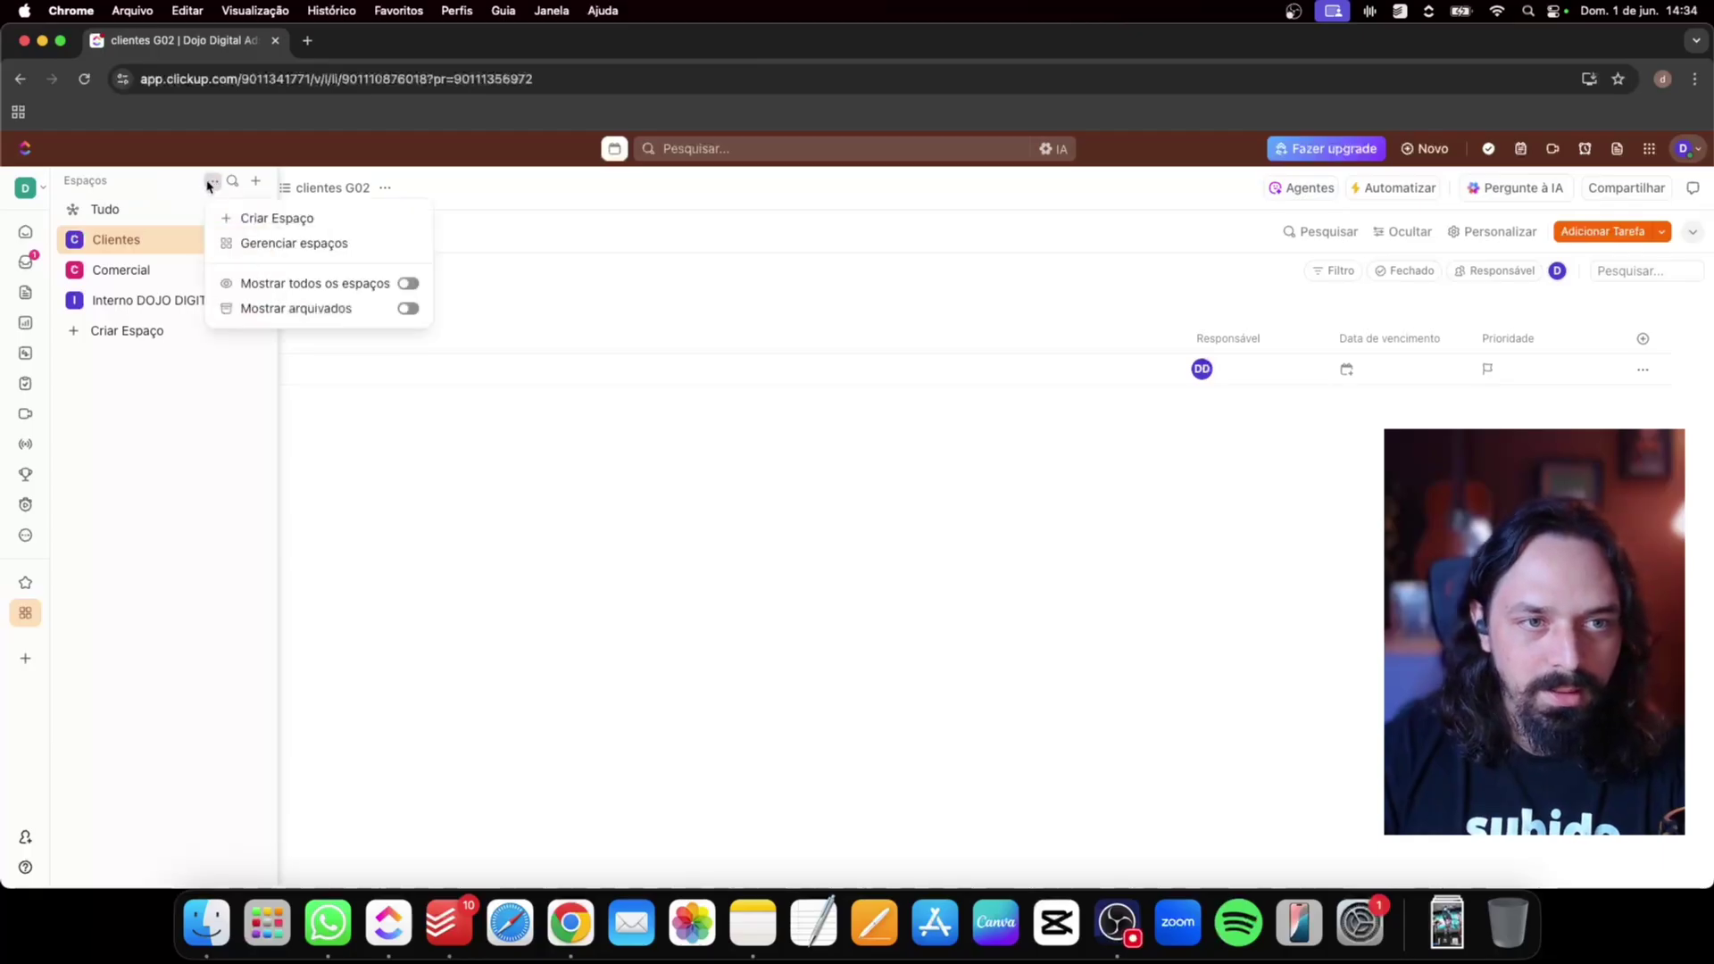
left_click(259, 218)
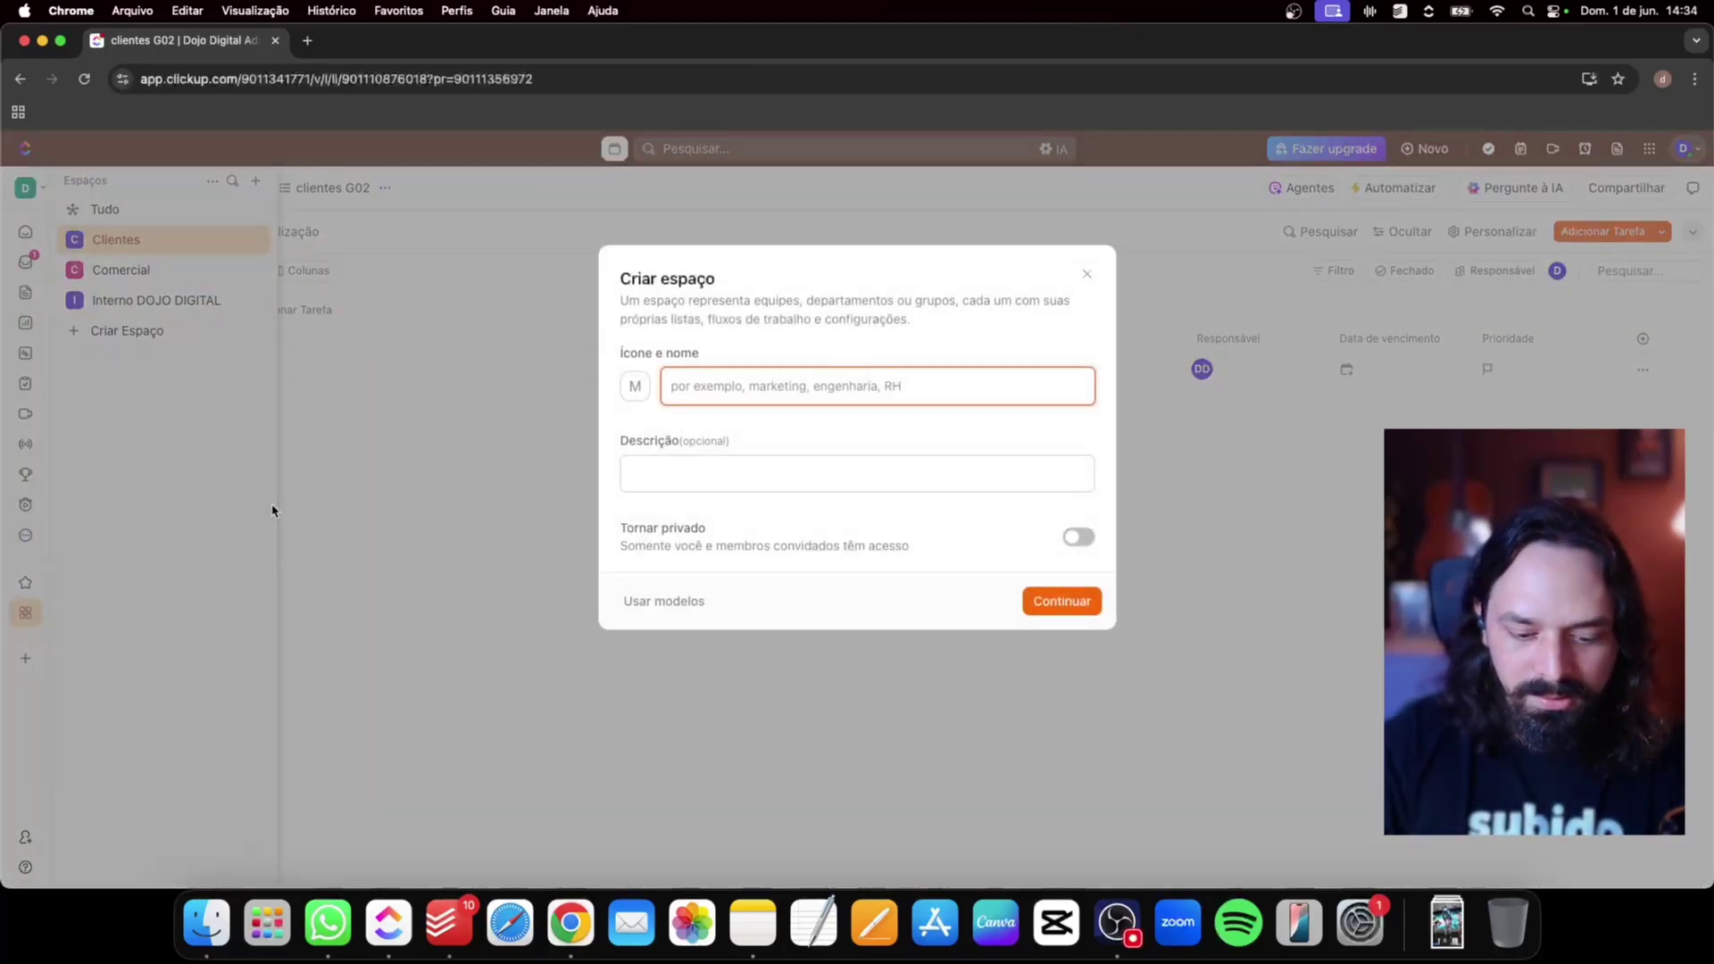
type("Financeiro")
key("Return")
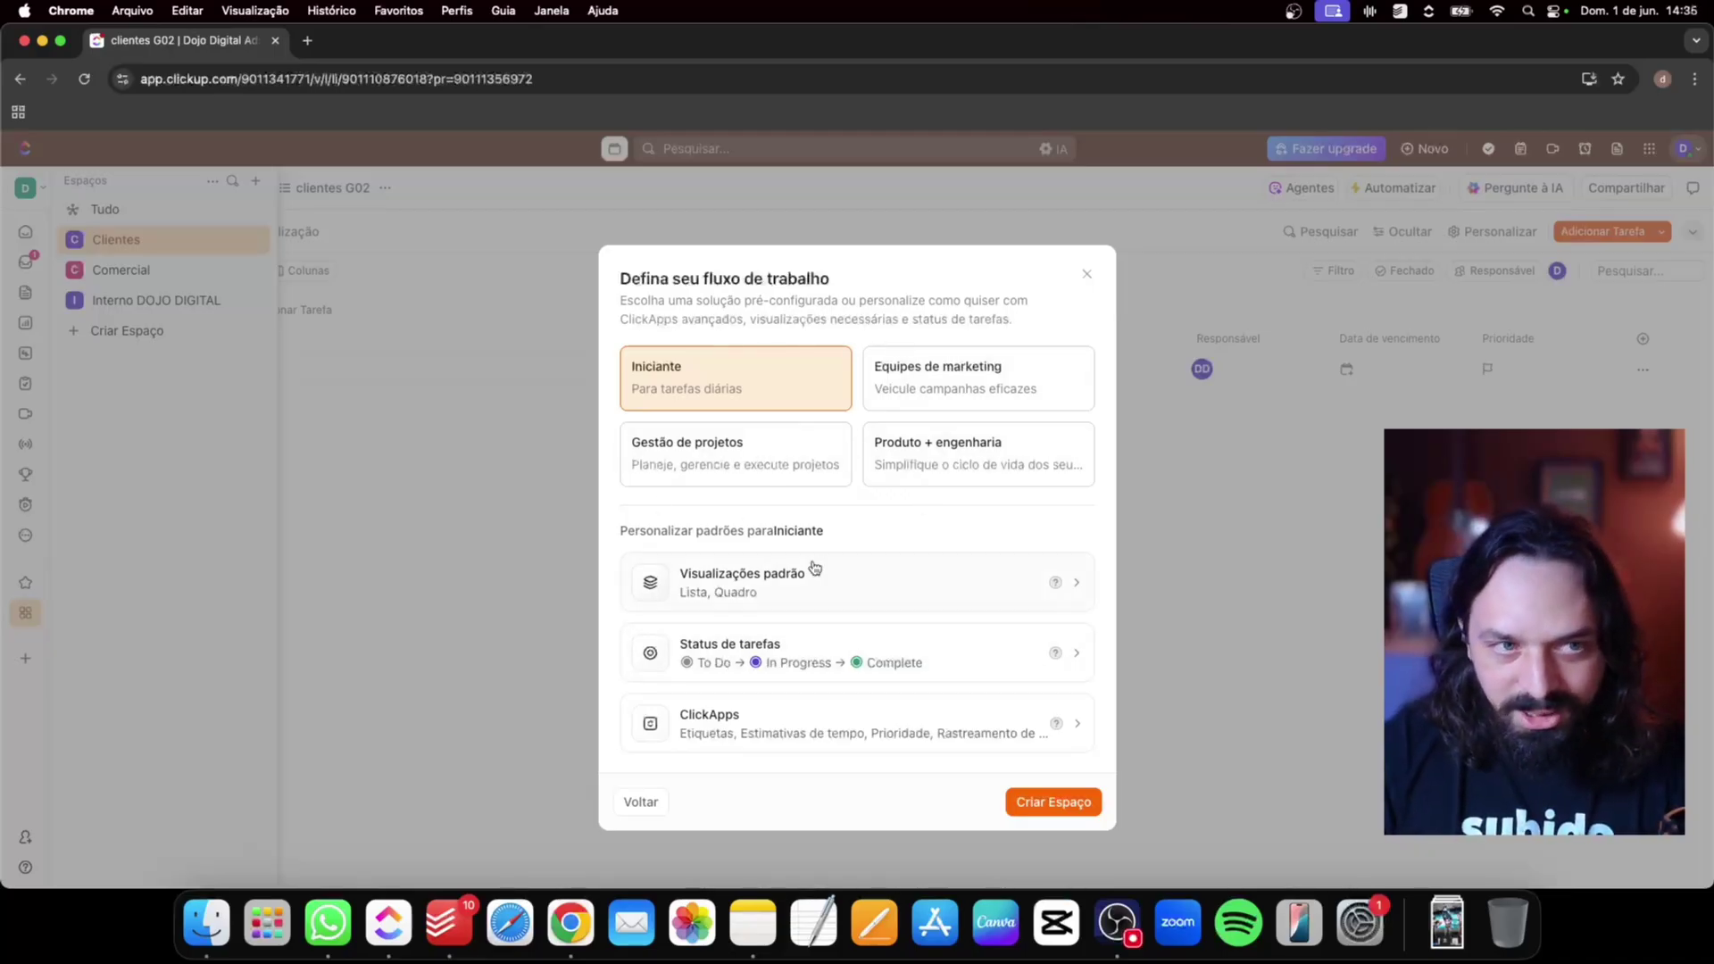
Edit the Financeiro space's task statuses: rename TO DO as A COBRAR and IN PROGRESS as PAGO
left_click(1045, 665)
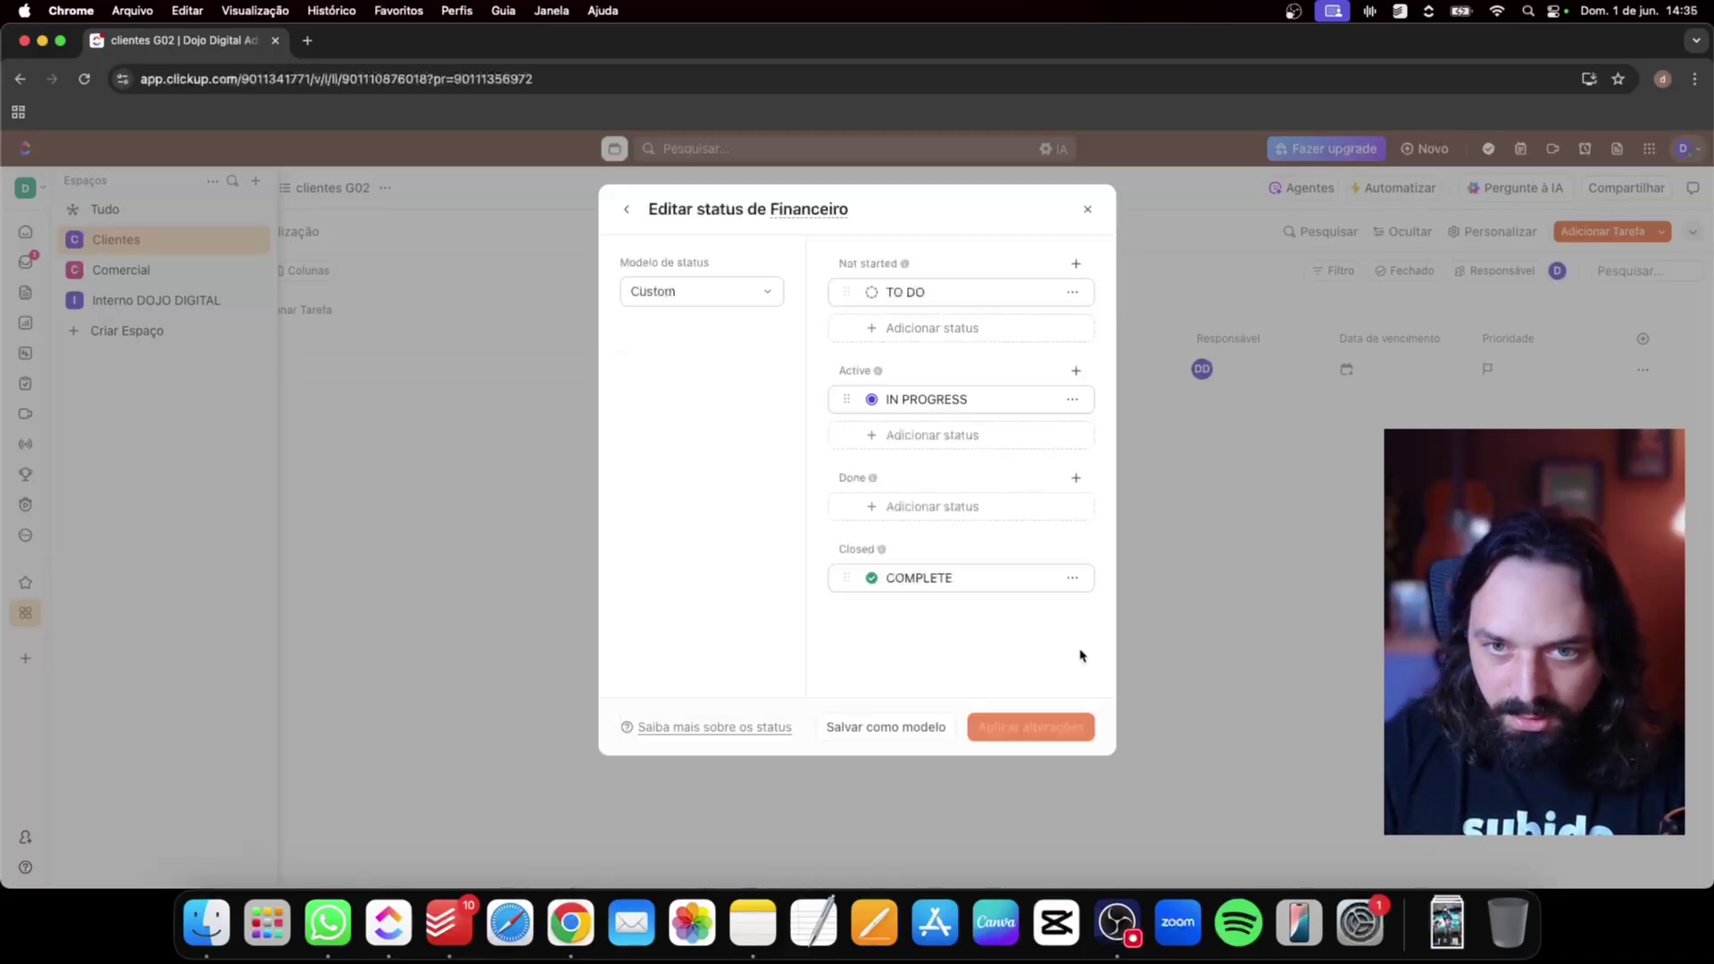
triple_click(929, 294)
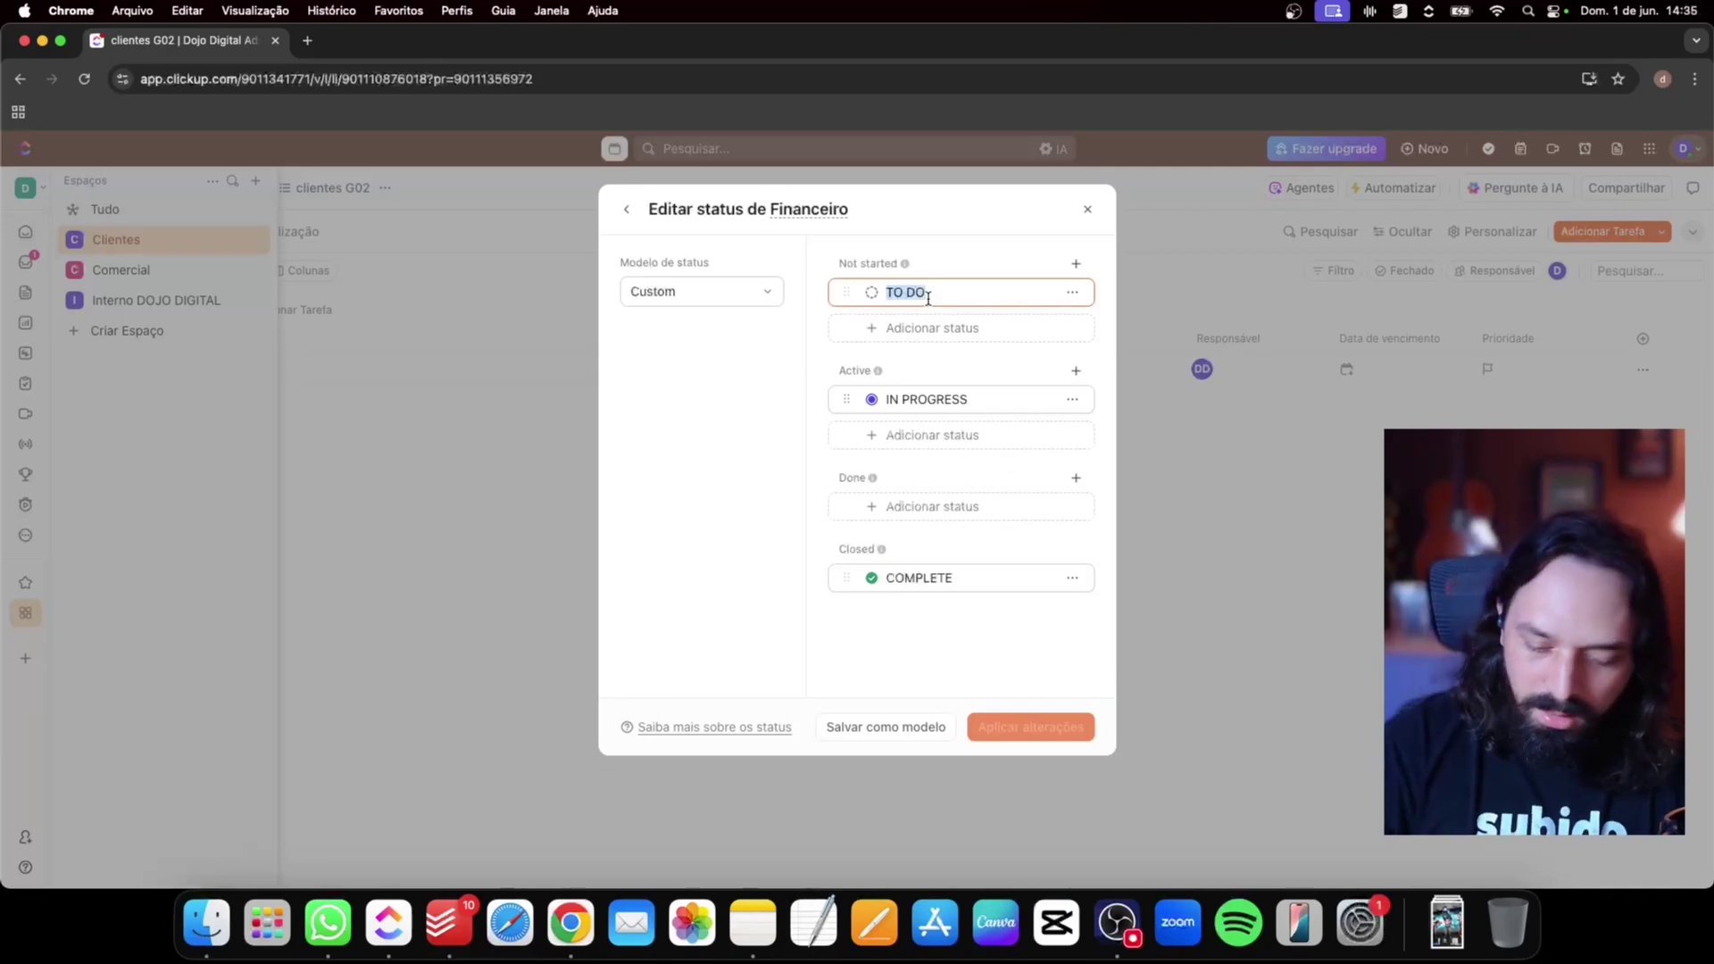
type("A COBRAR")
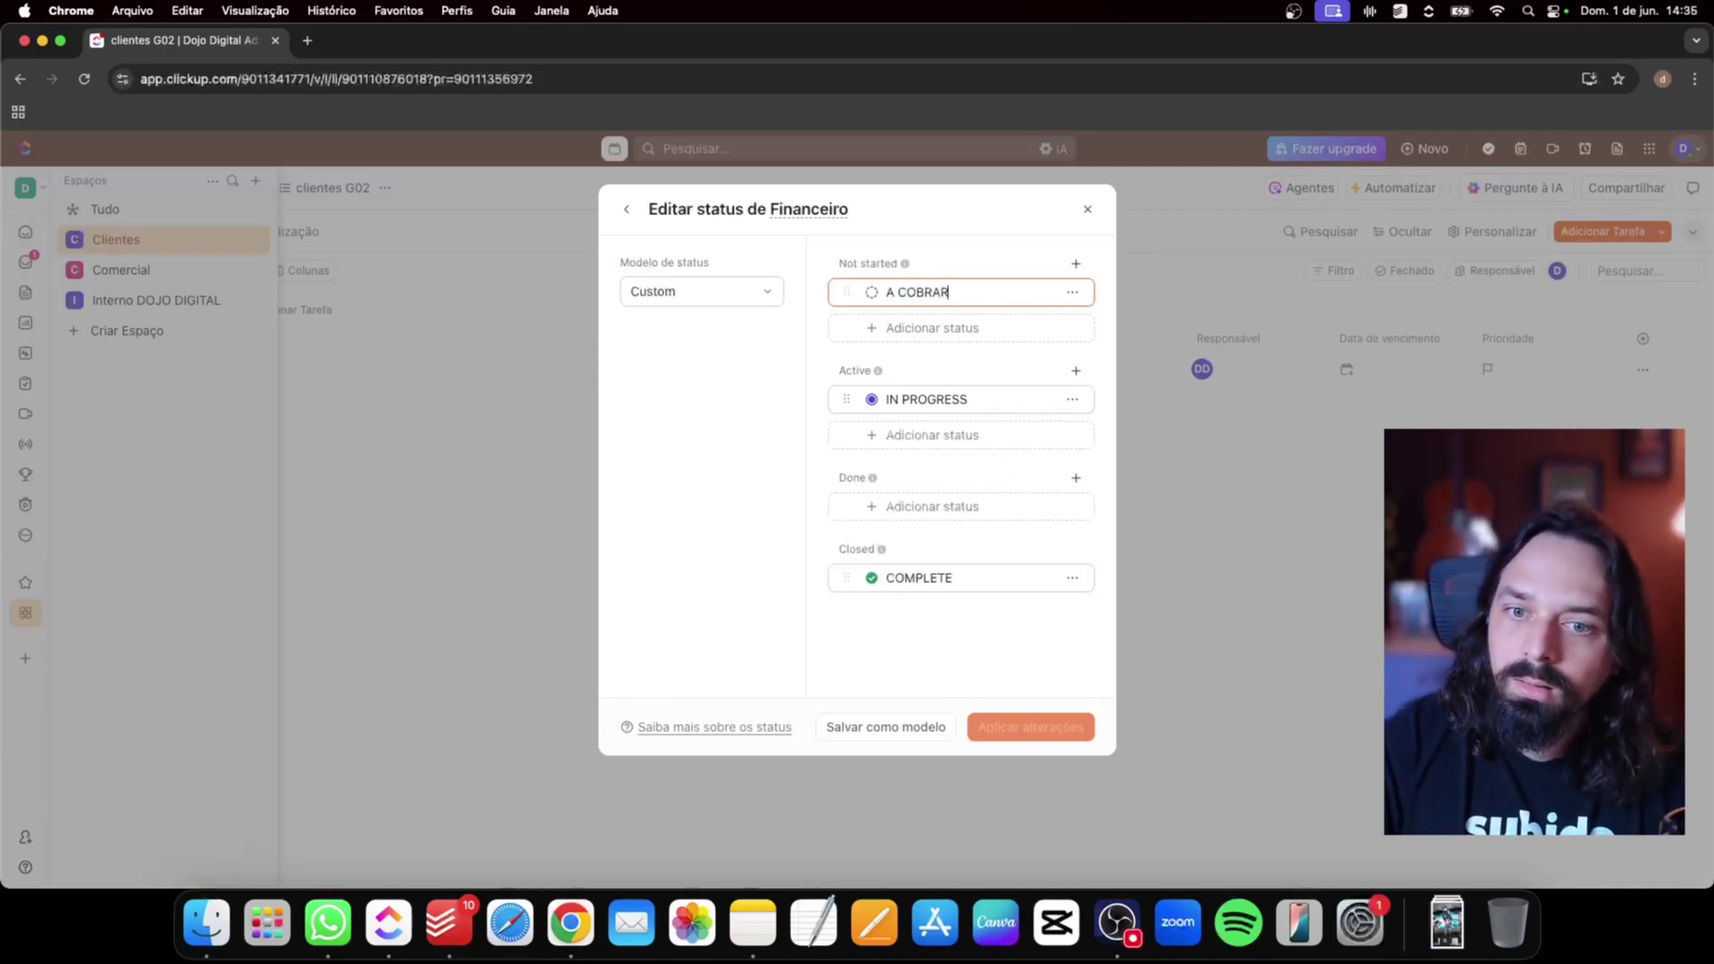
left_click(938, 396)
triple_click(937, 397)
type("PAGO")
Add the active statuses ATRASADO and CANCELAMENTO to the Financeiro workflow
left_click(932, 435)
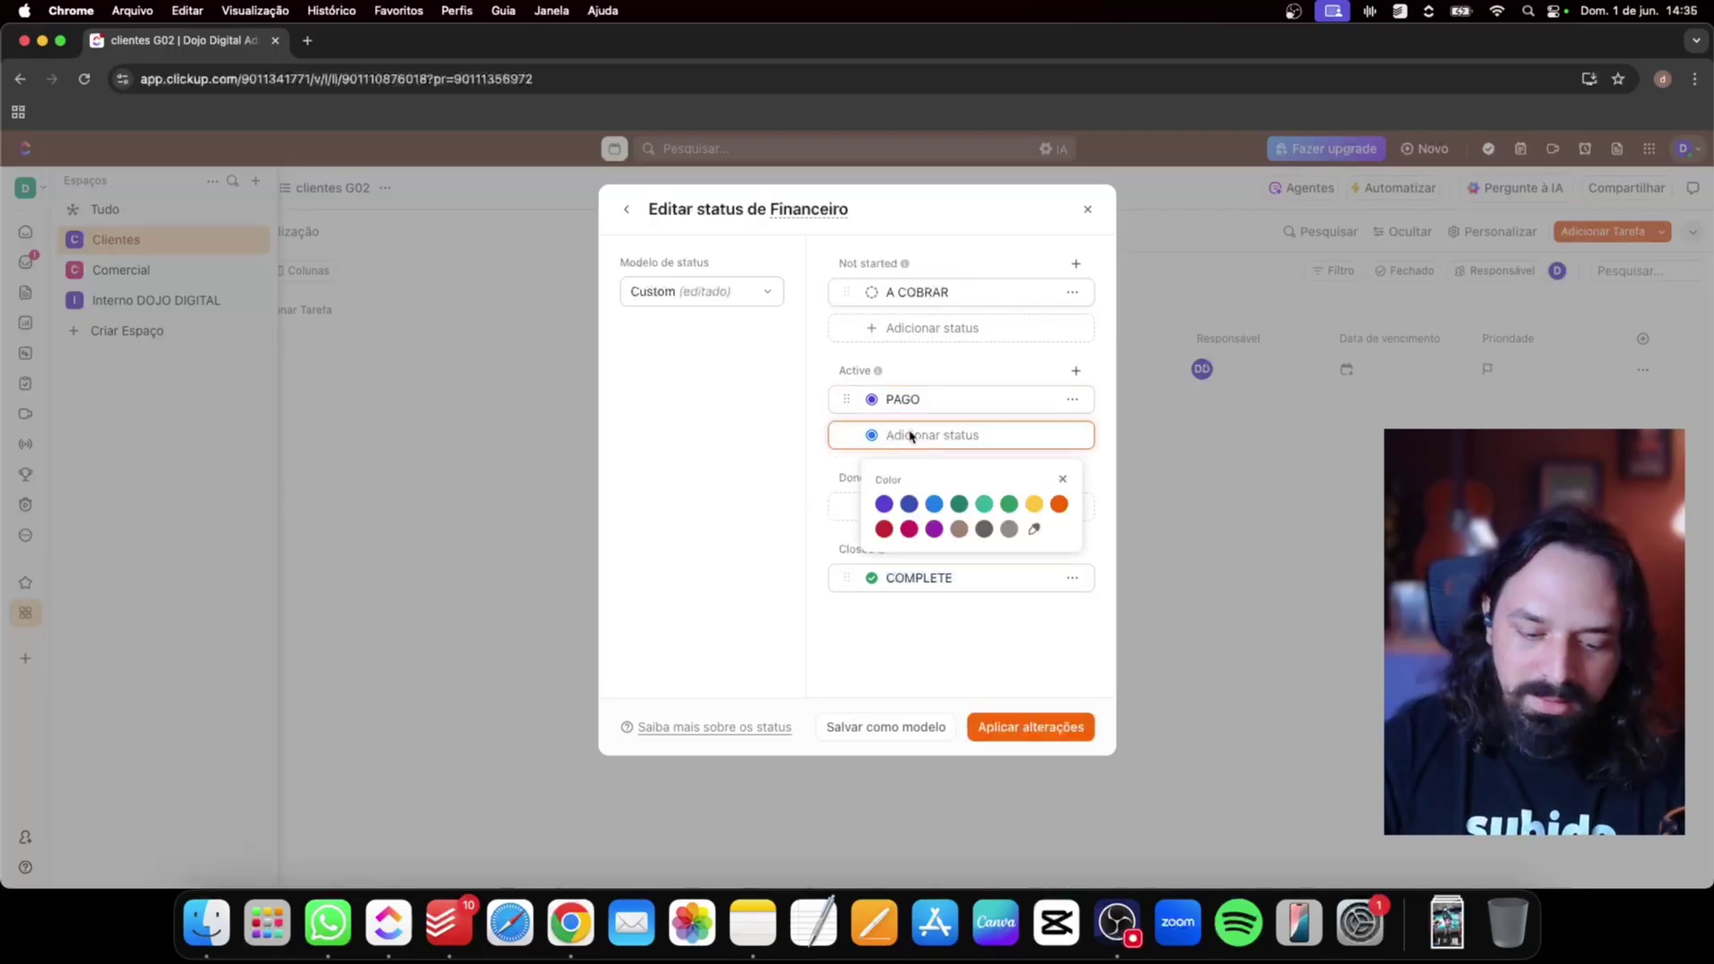
type("ATRASADO")
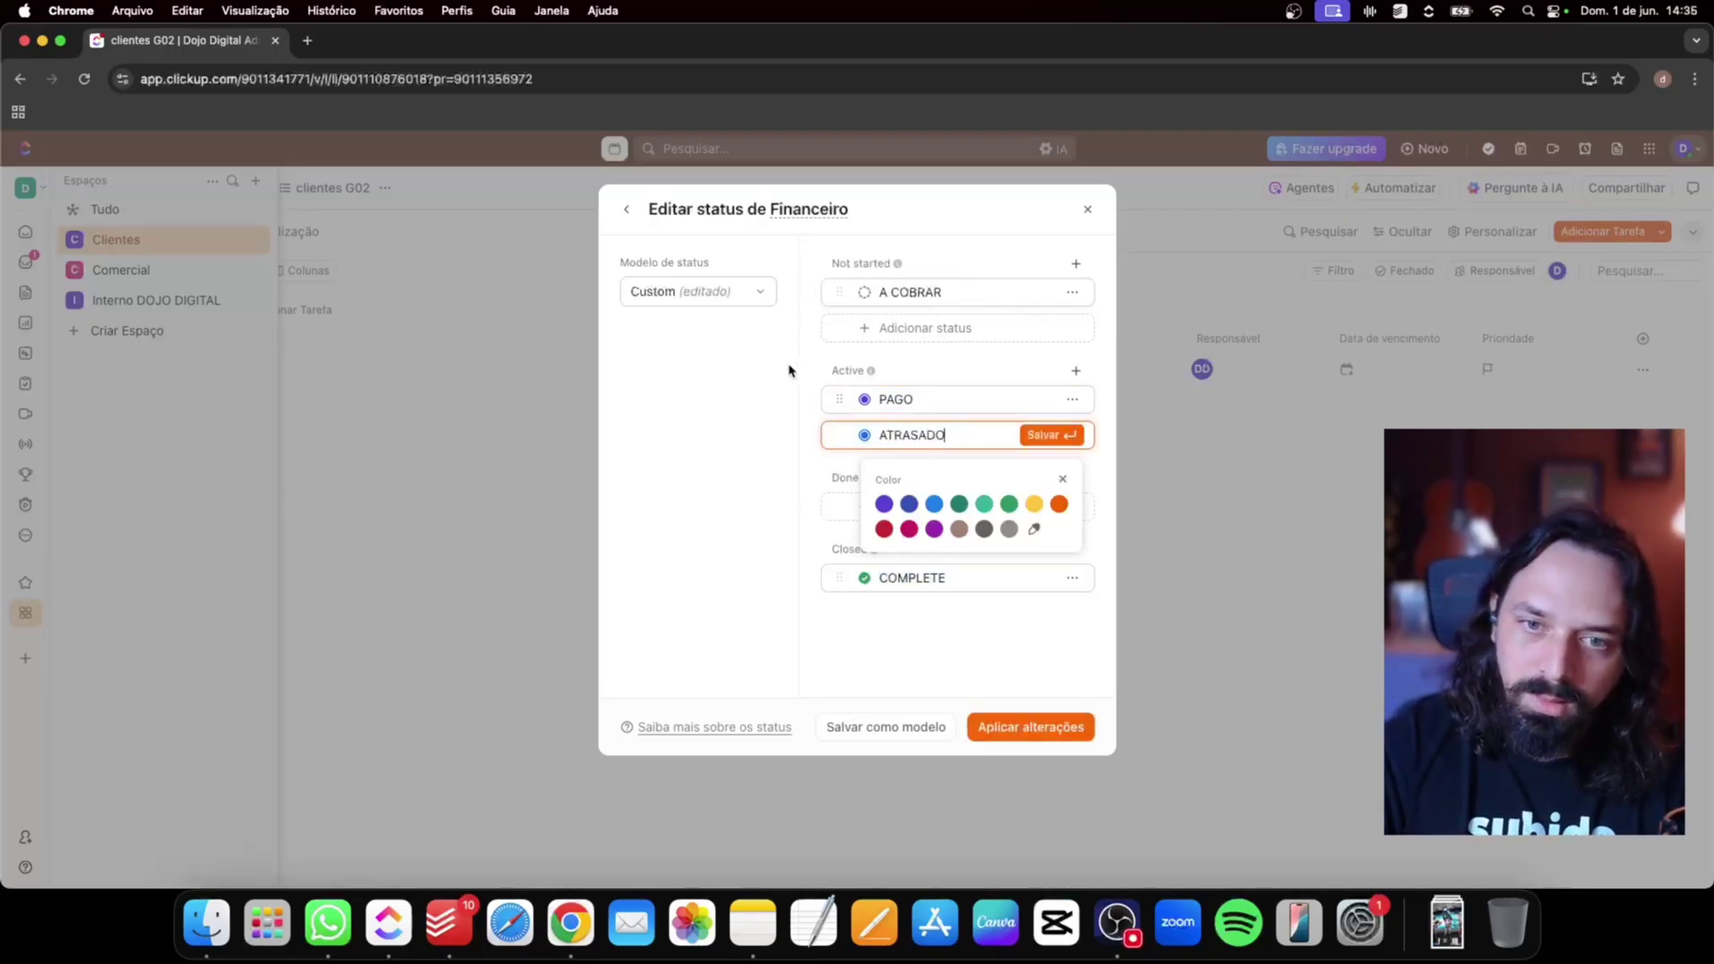
key("Return")
type("CANCE")
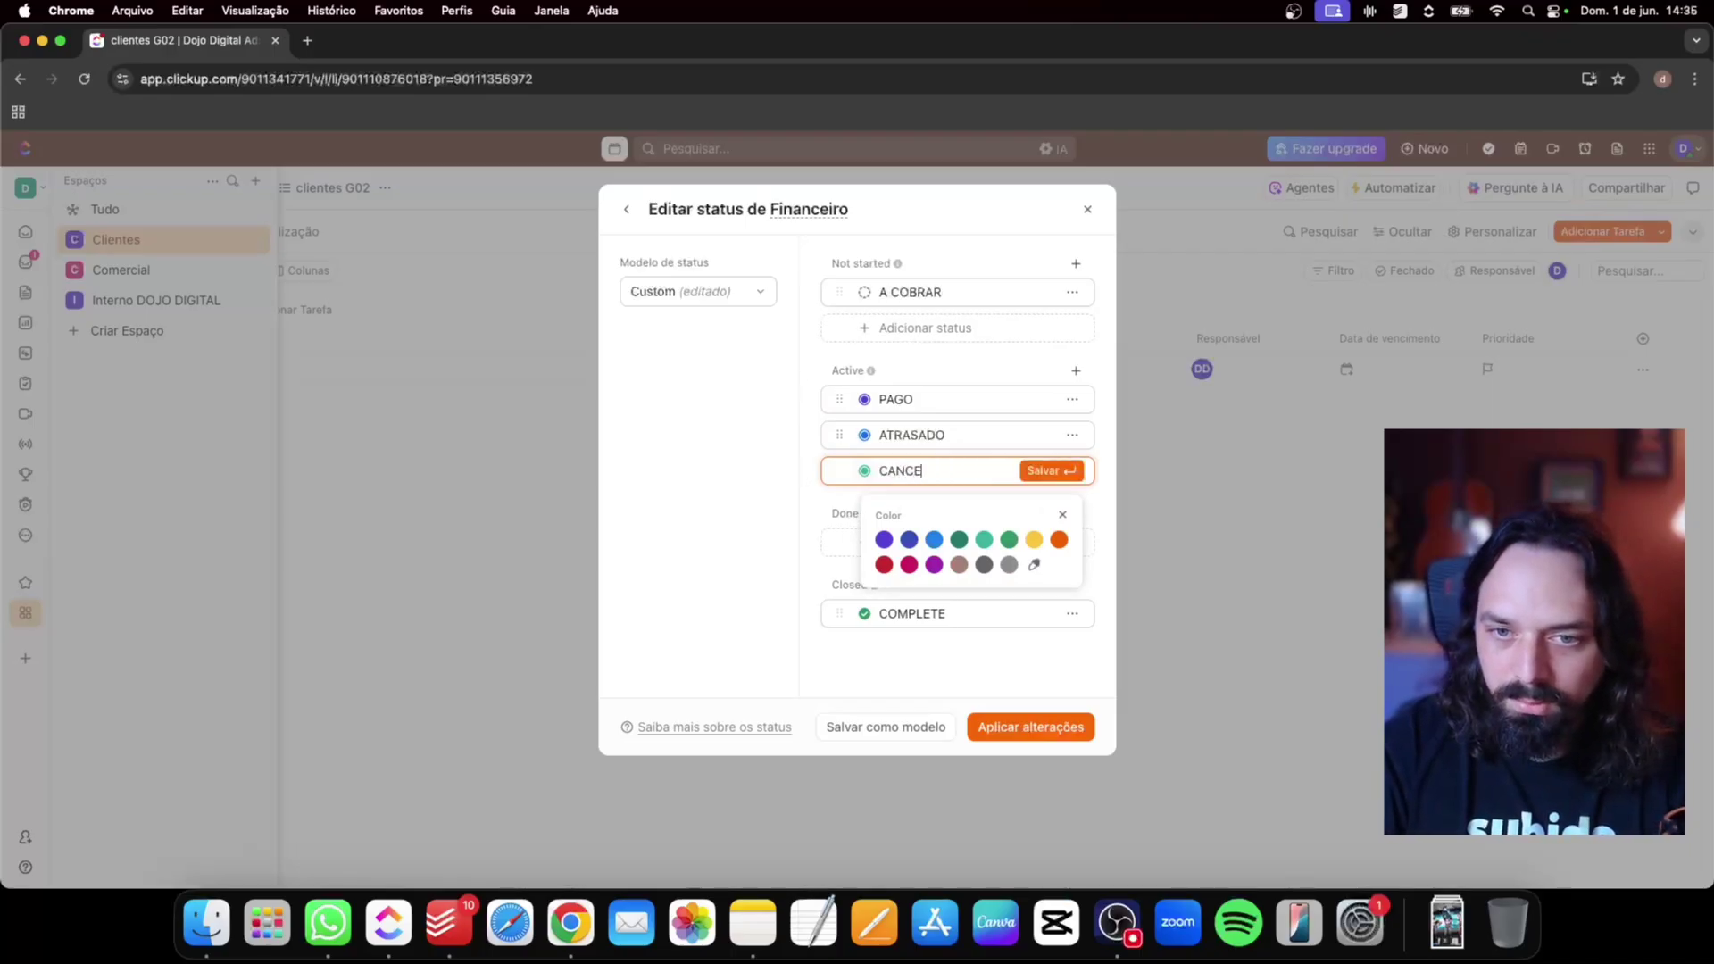
type("LAMENTO")
key("Return")
Rename the closed status as PAGO and the first active status as AGUARDANDO PAGAMENTO, then apply the statuses and create the Financeiro space
left_click(919, 649)
type("PAGO")
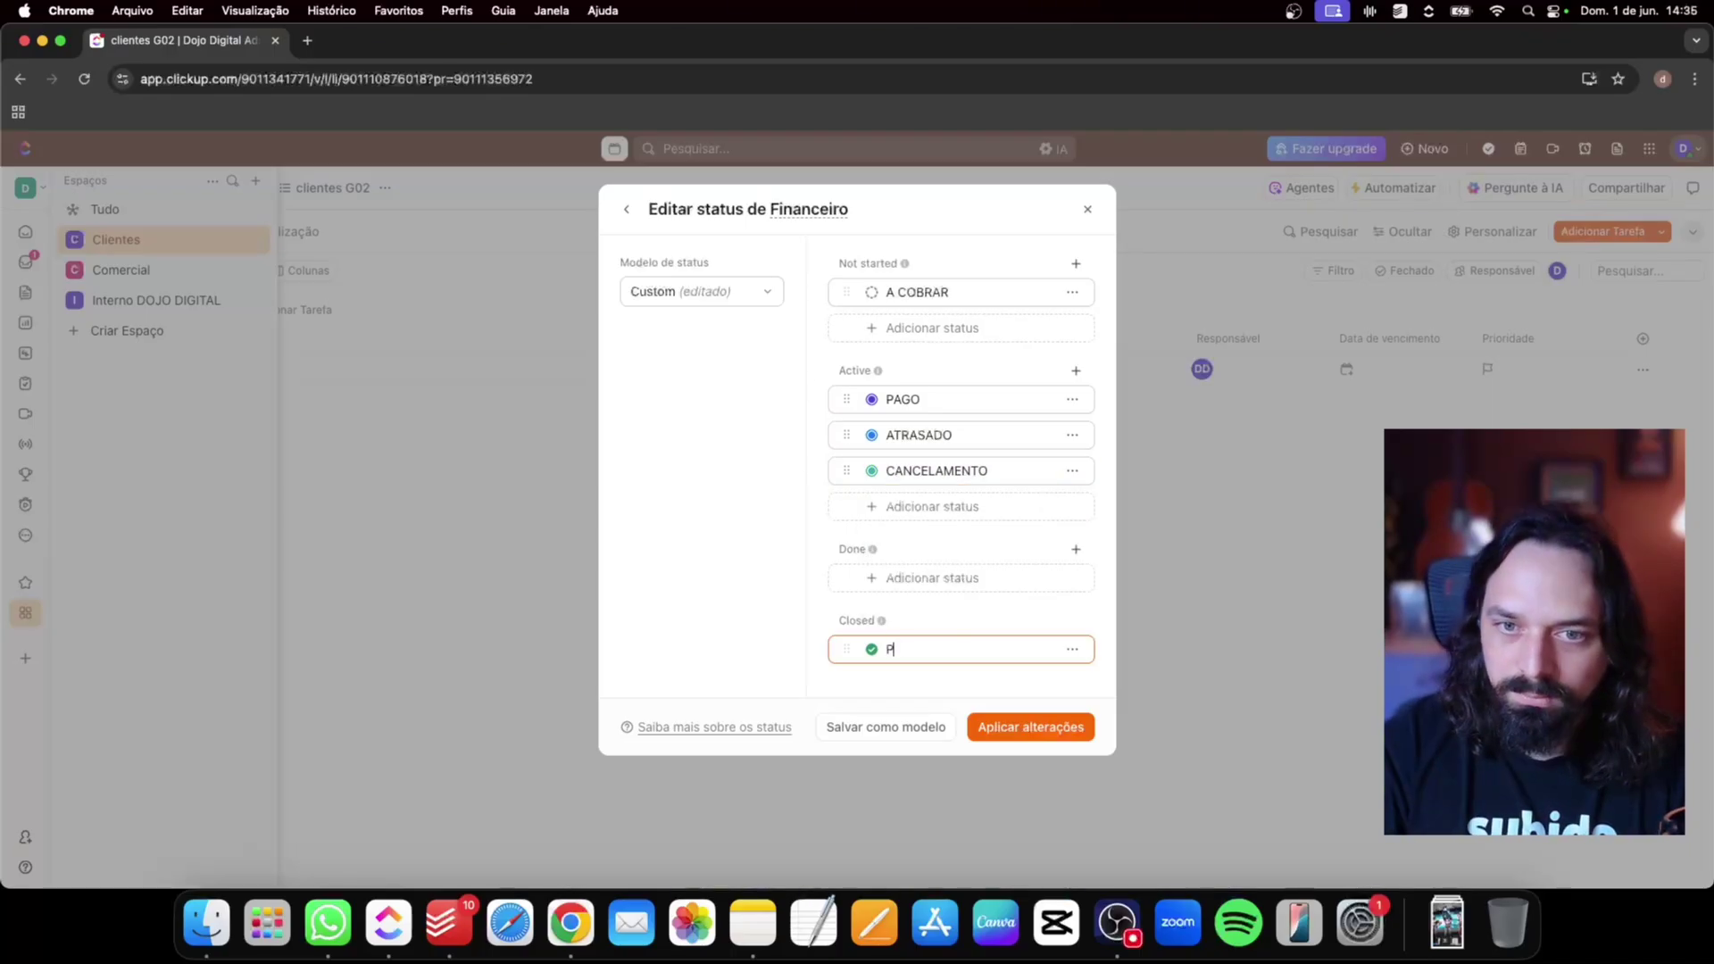
left_click(926, 403)
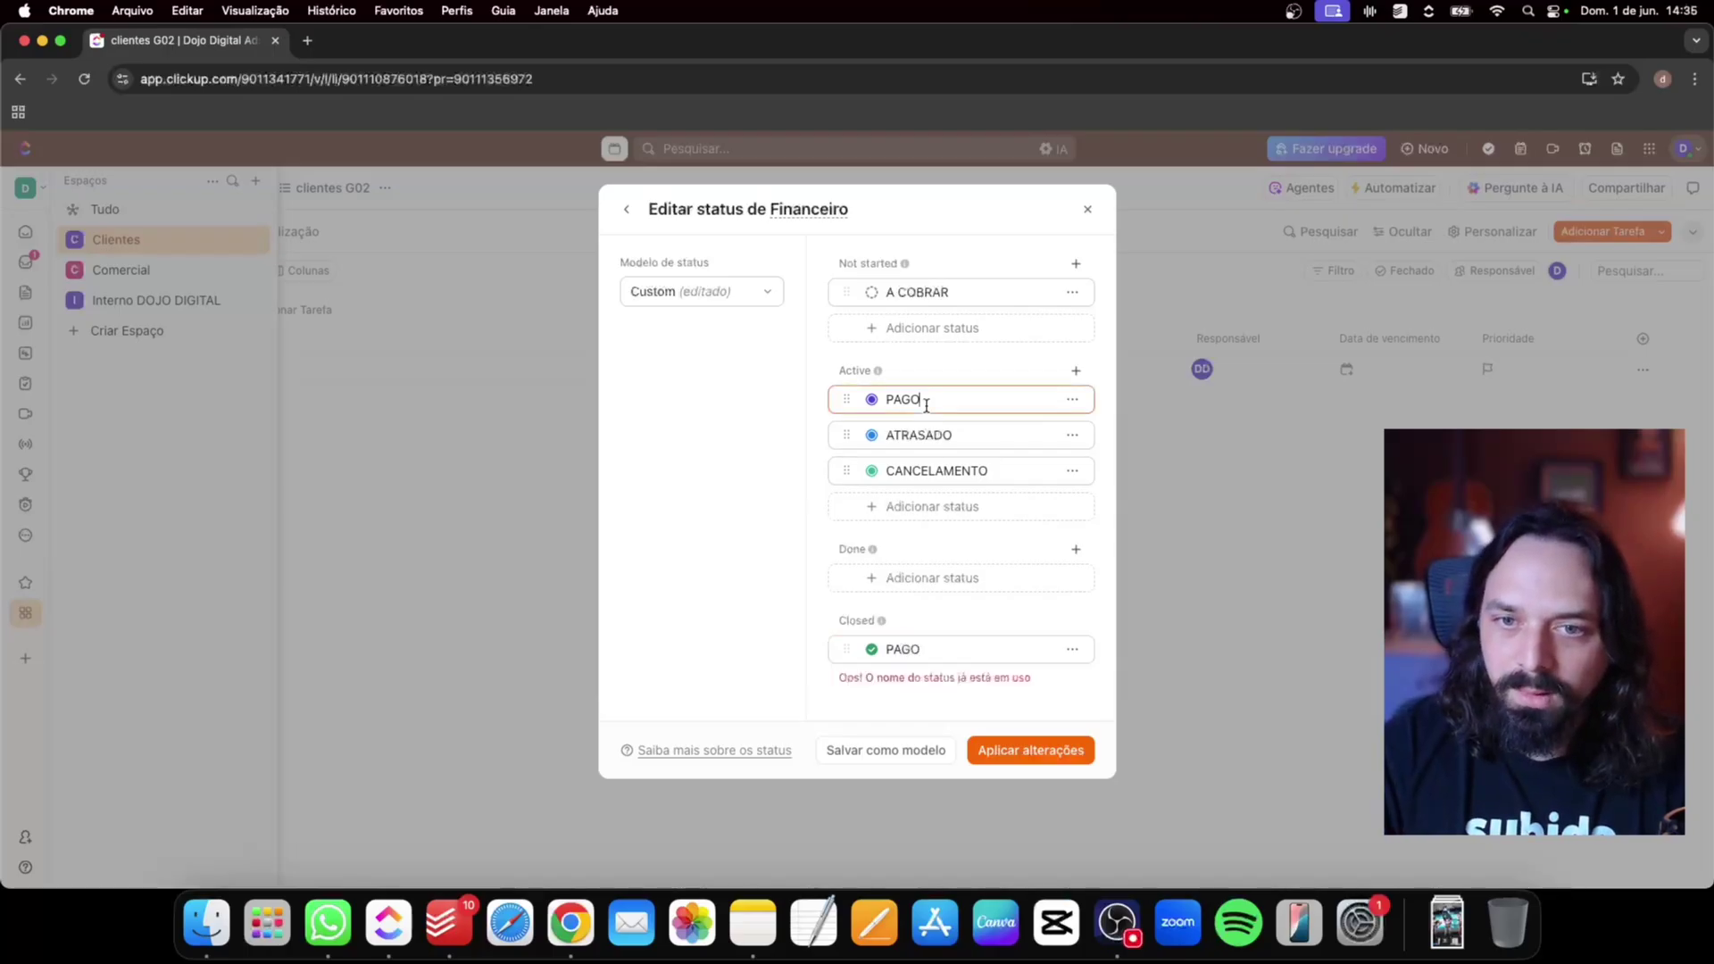
key("super+a")
type("AGUARDANDO")
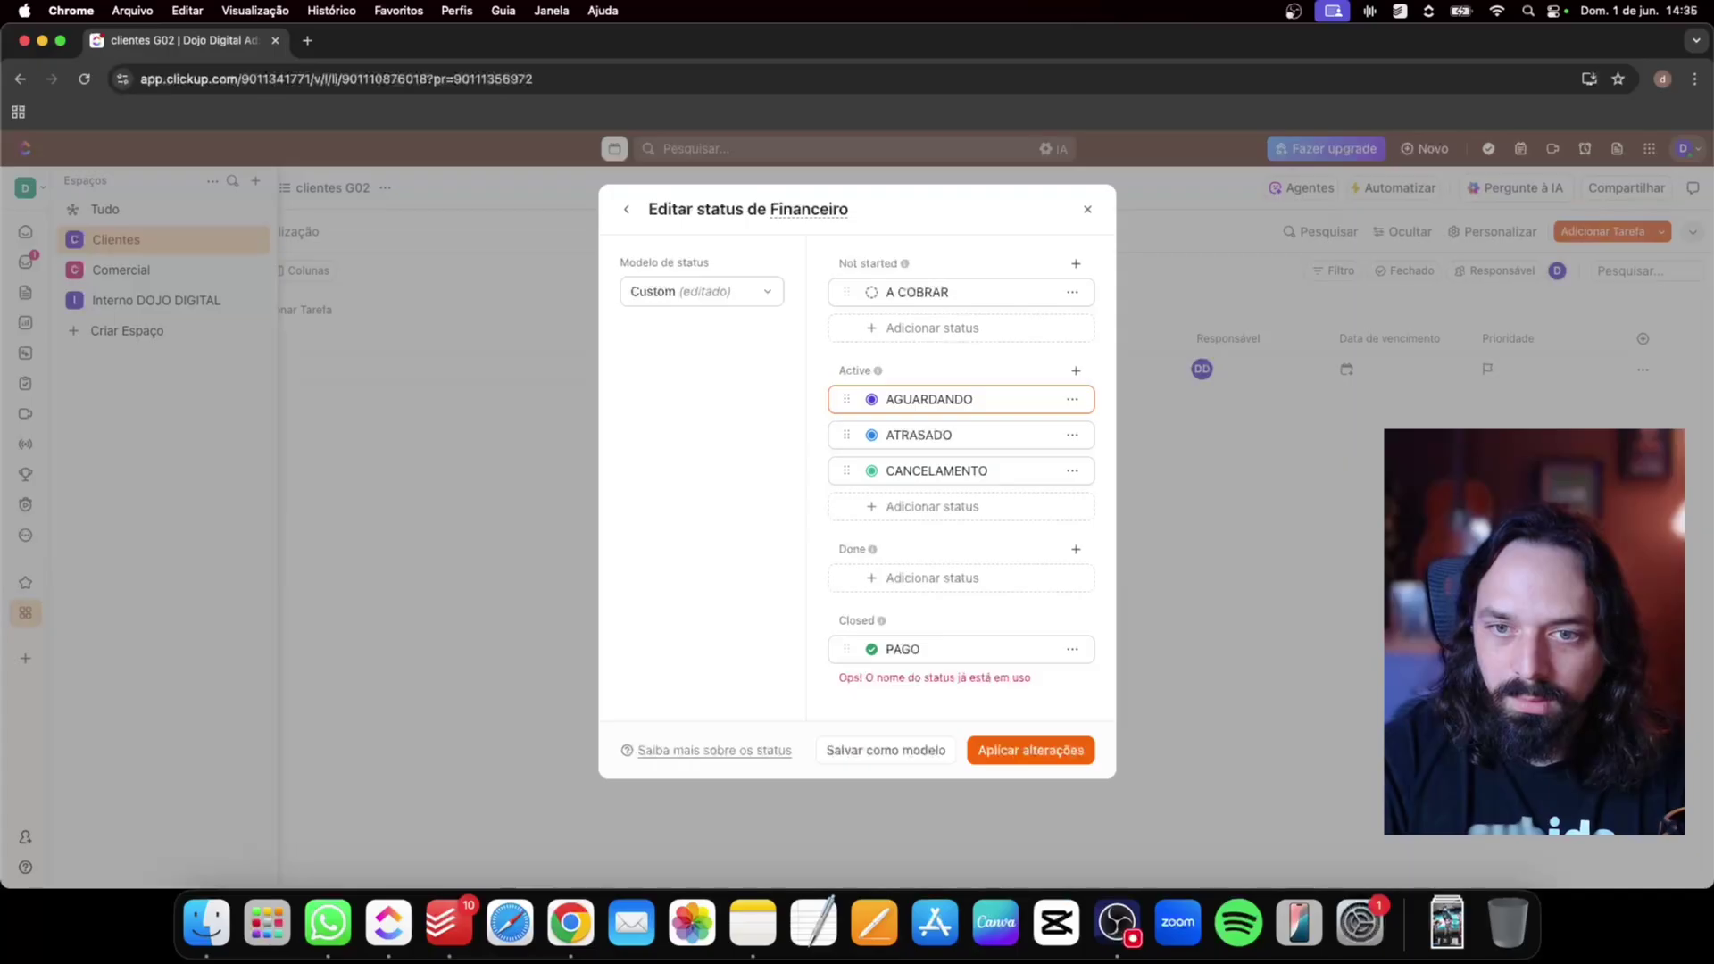
type(" PAGAMENTO")
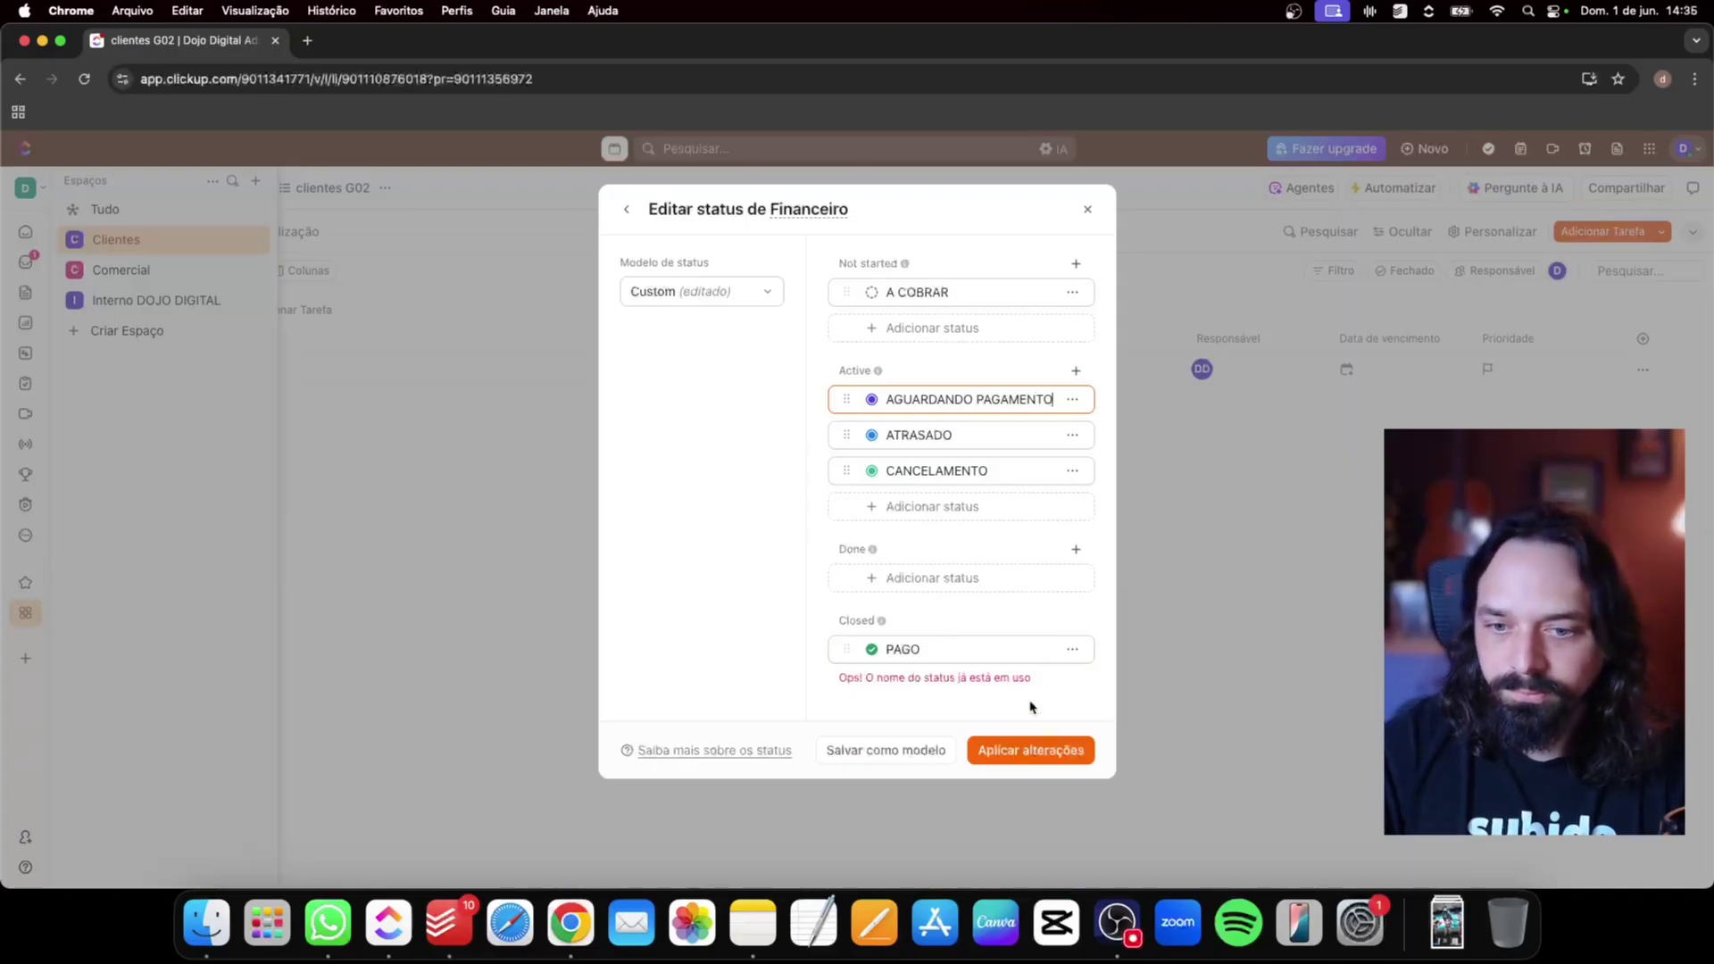
left_click(1031, 754)
left_click(1049, 794)
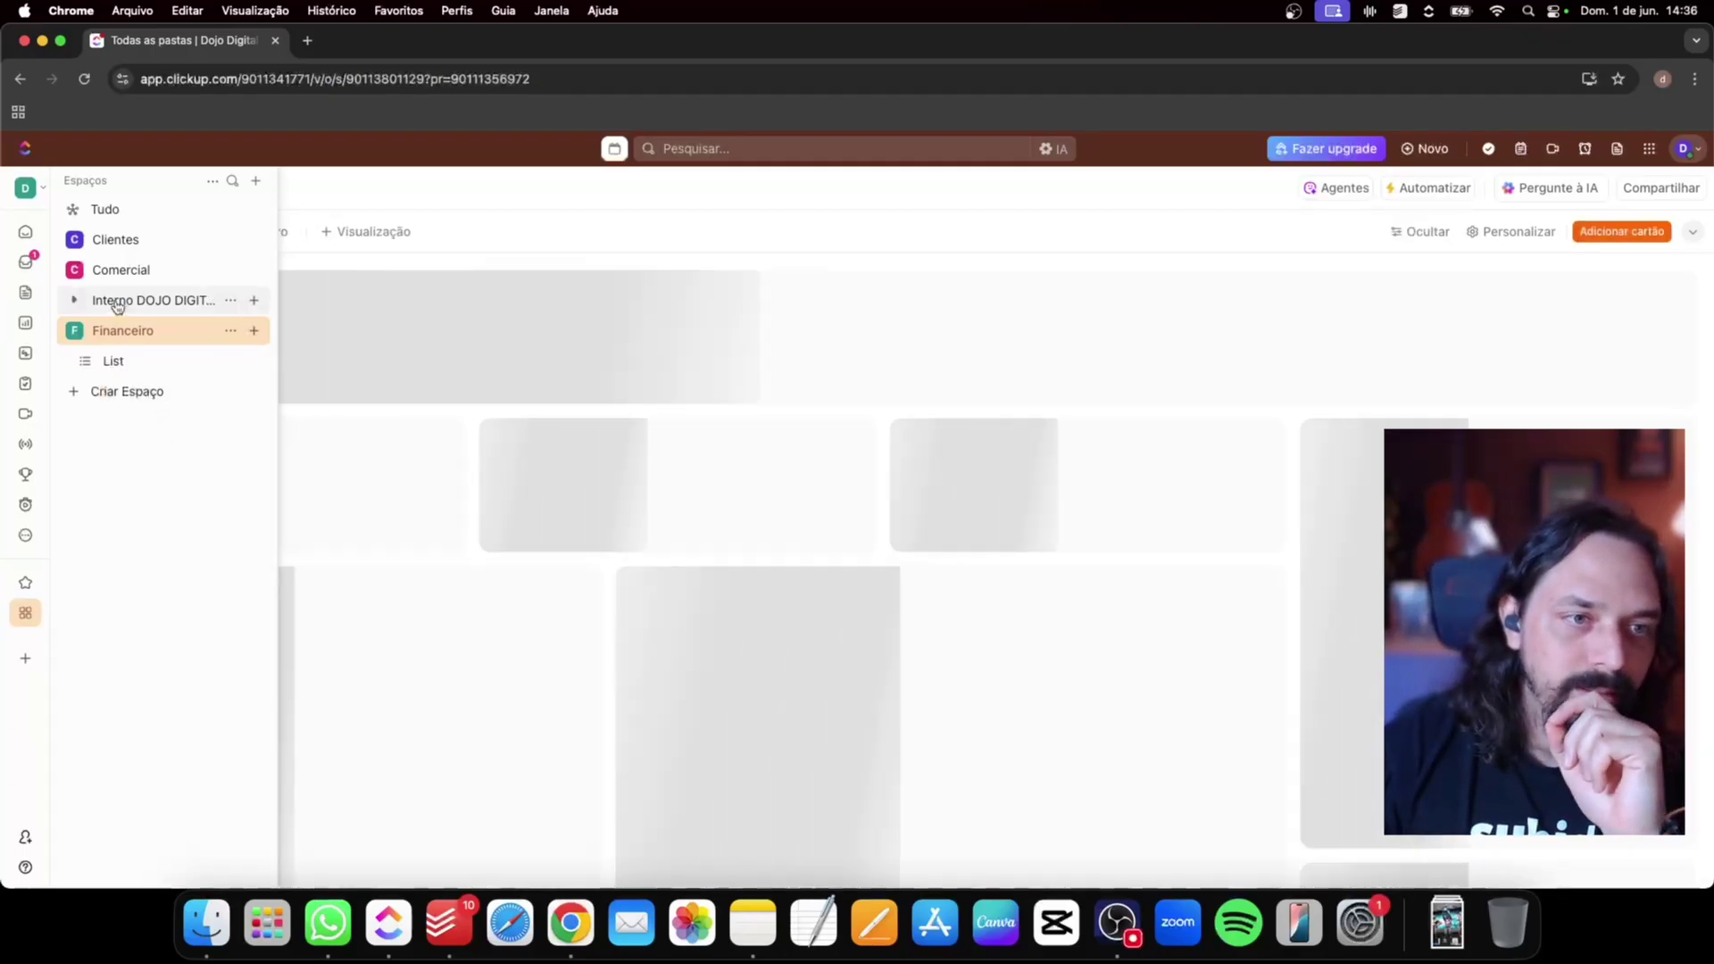
Expand the Interno DOJO DIGITAL and Comercial spaces, and open the CRM list in the Vendas folder
left_click(75, 300)
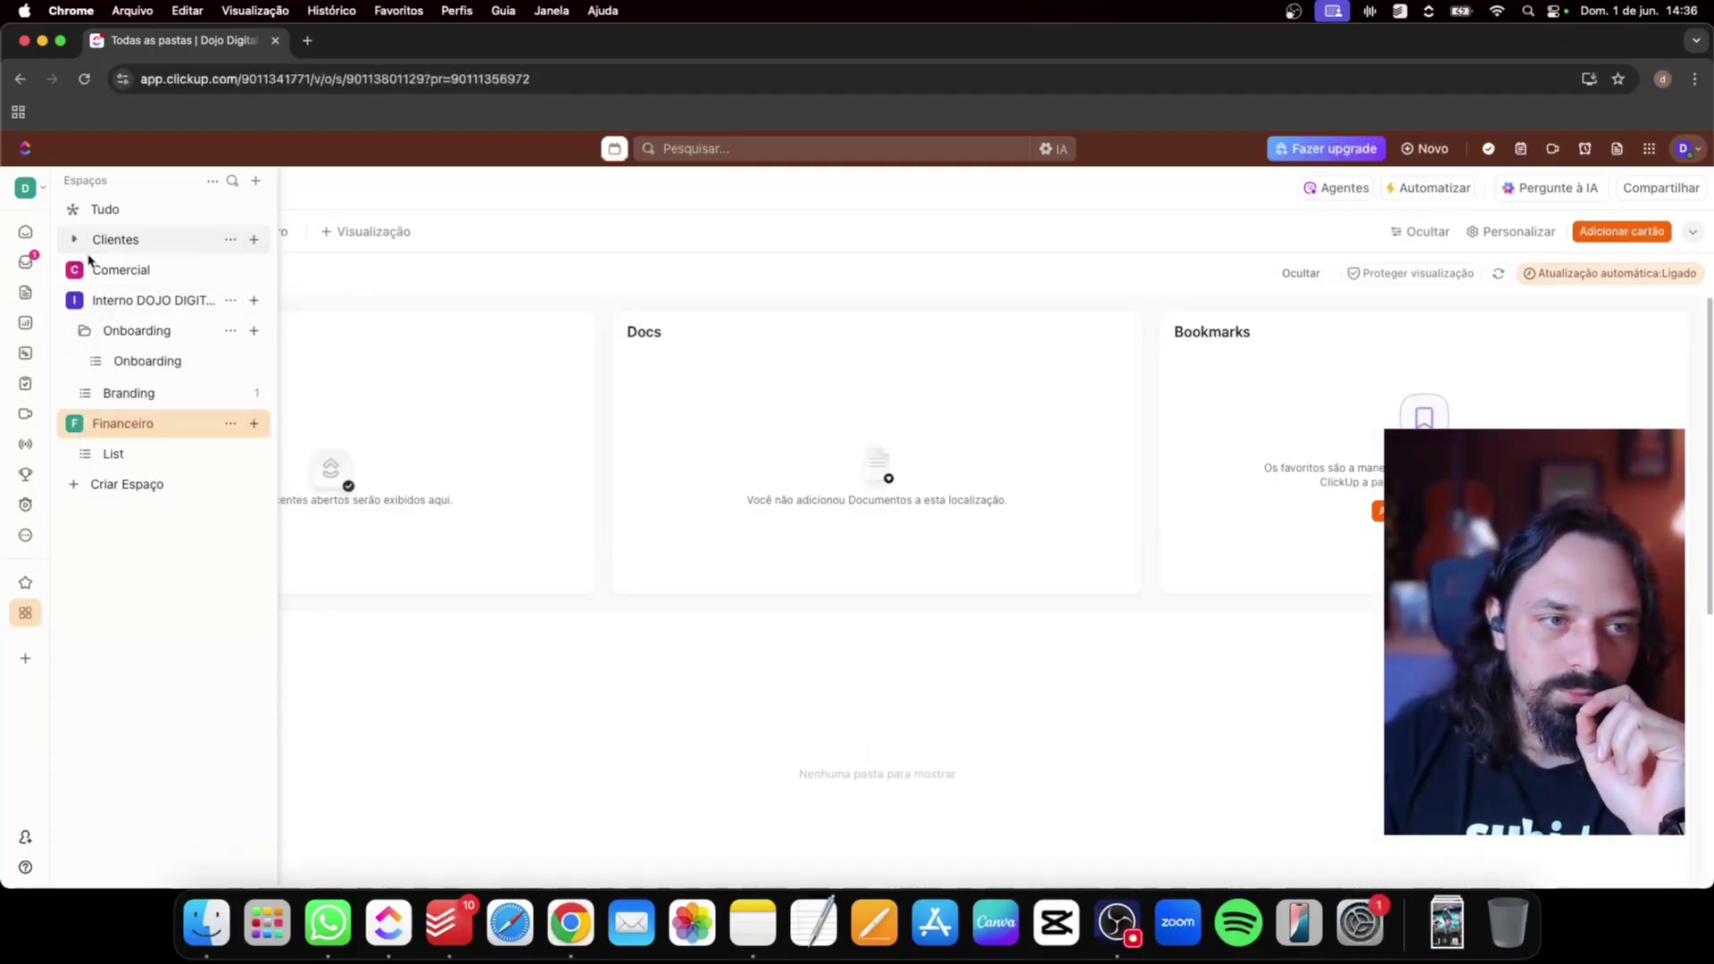
left_click(74, 272)
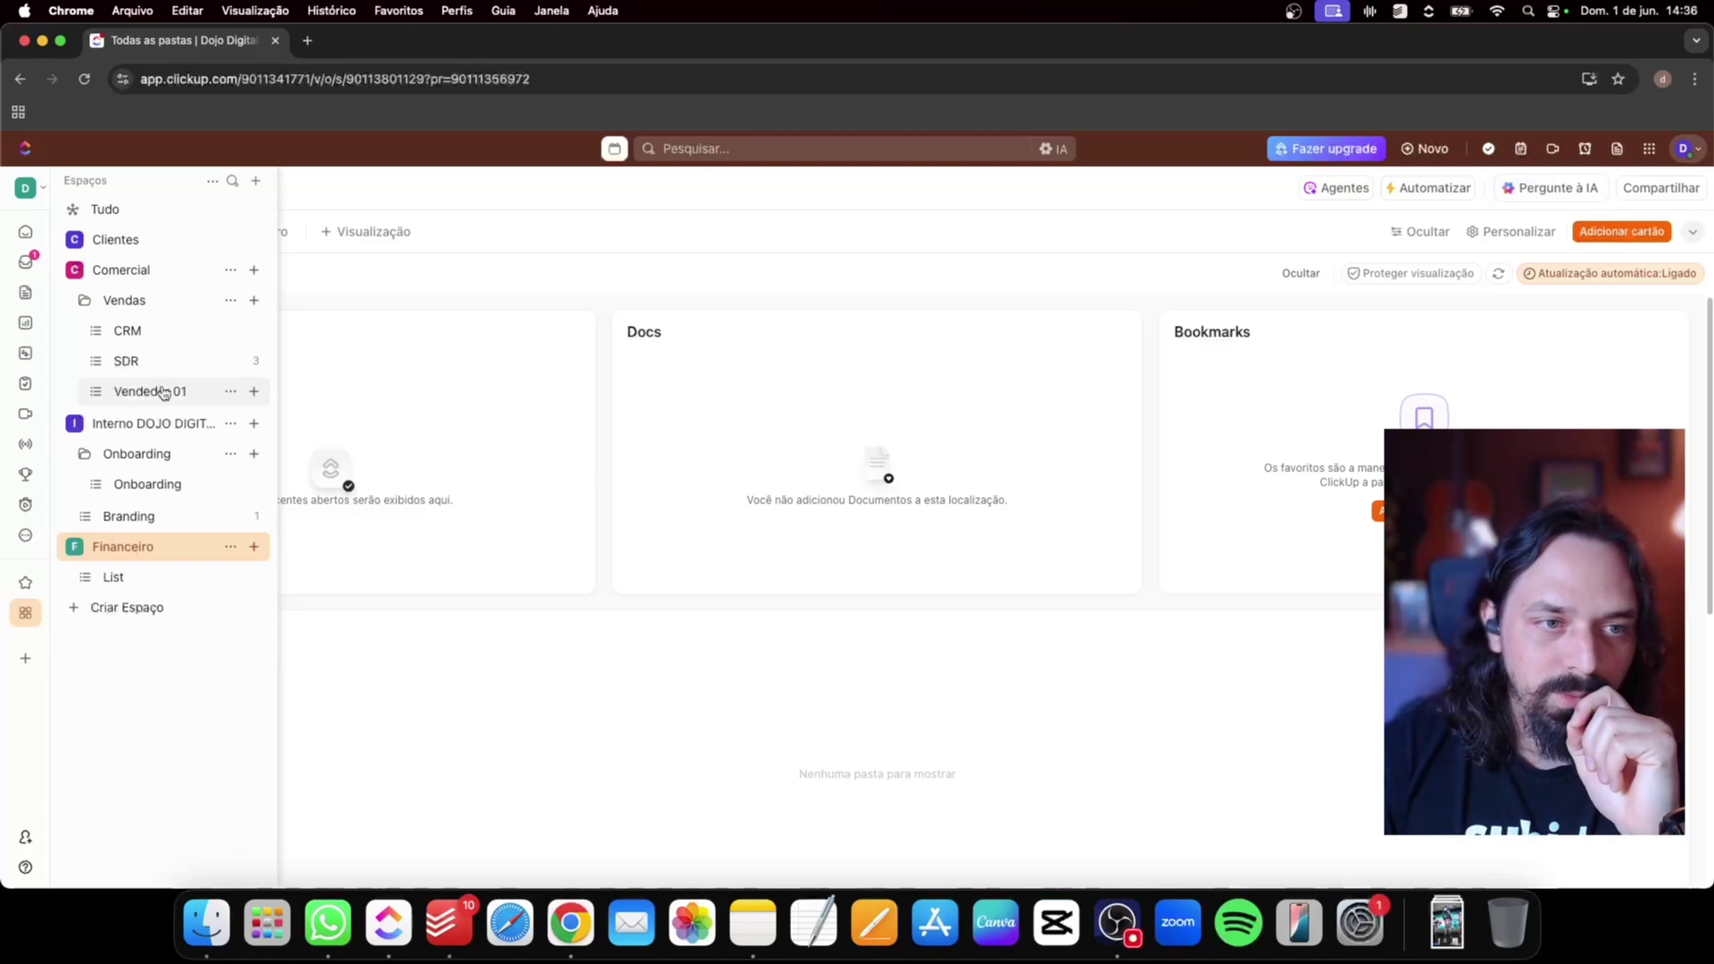
left_click(148, 333)
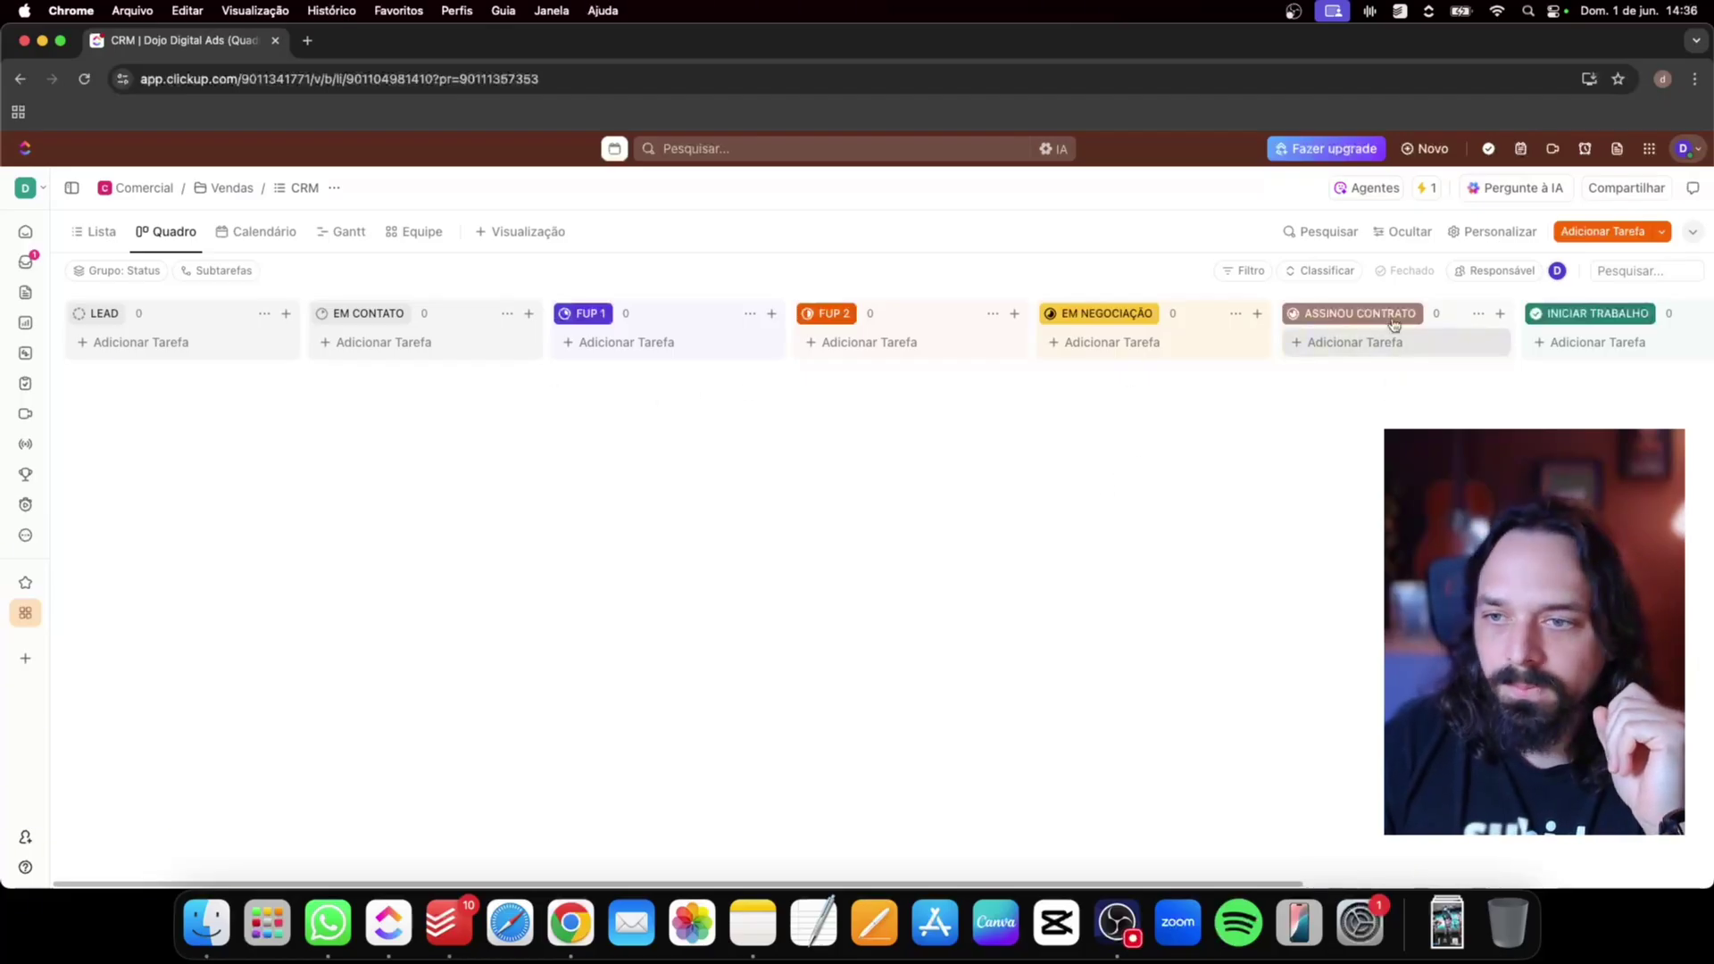
Open the CRM list's existing ASSINOU CONTRATO automation for editing from its active automations
left_click(1479, 315)
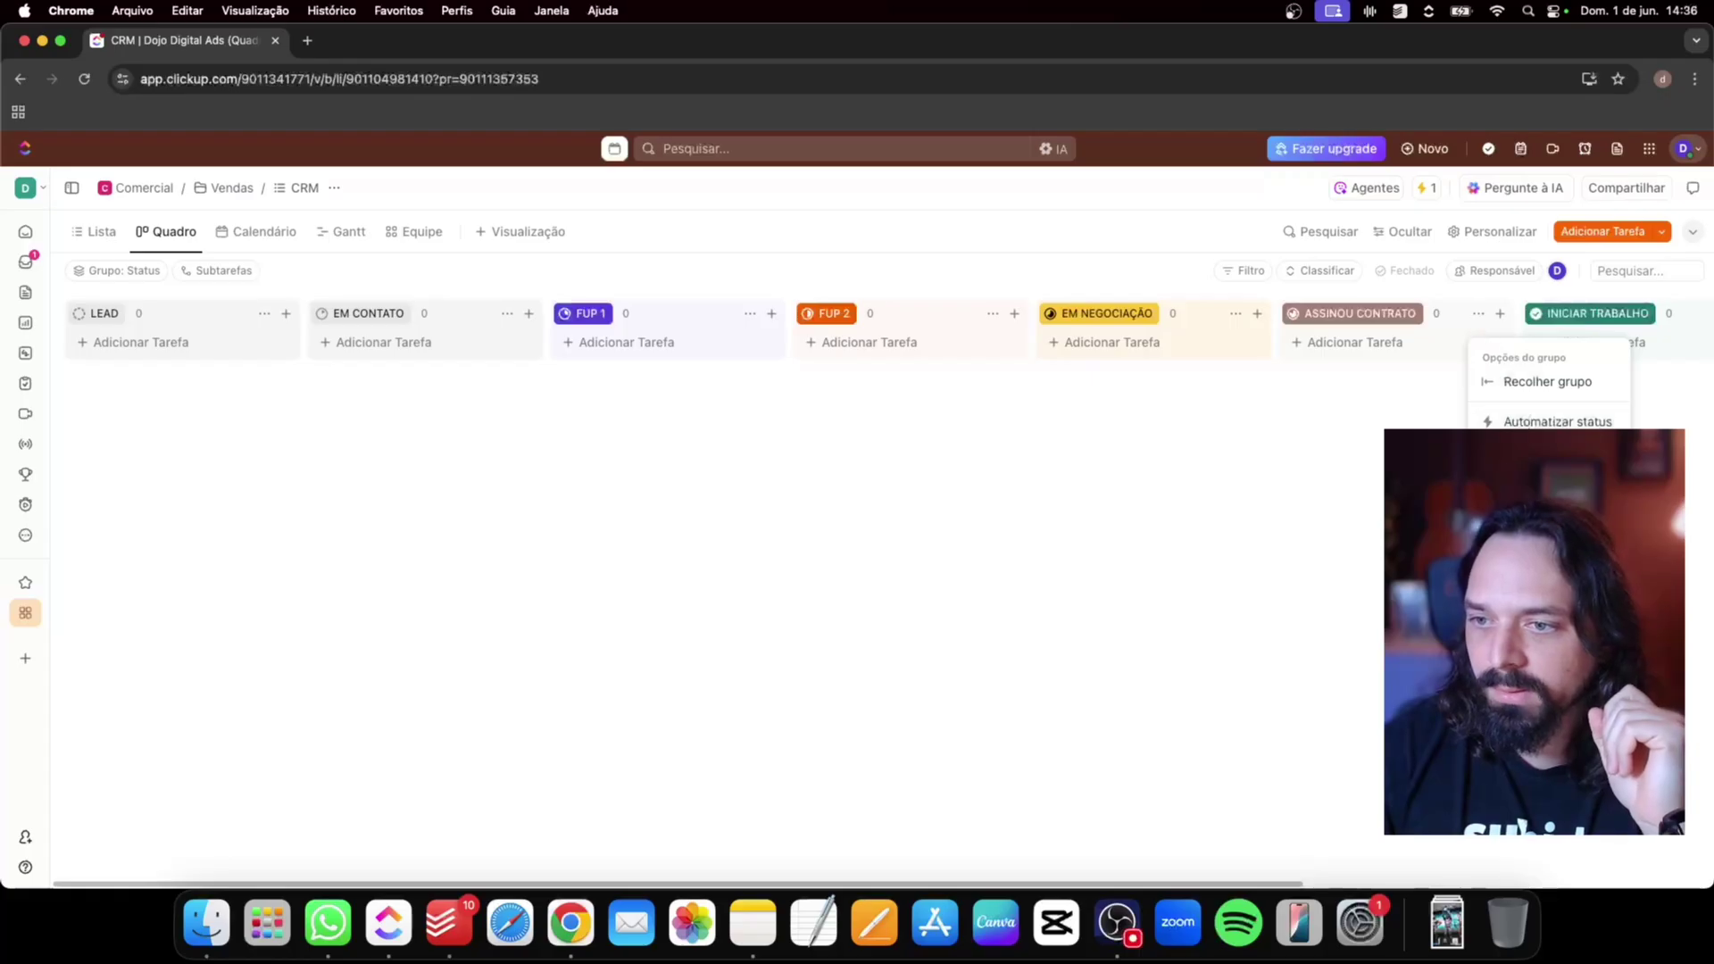
left_click(1533, 423)
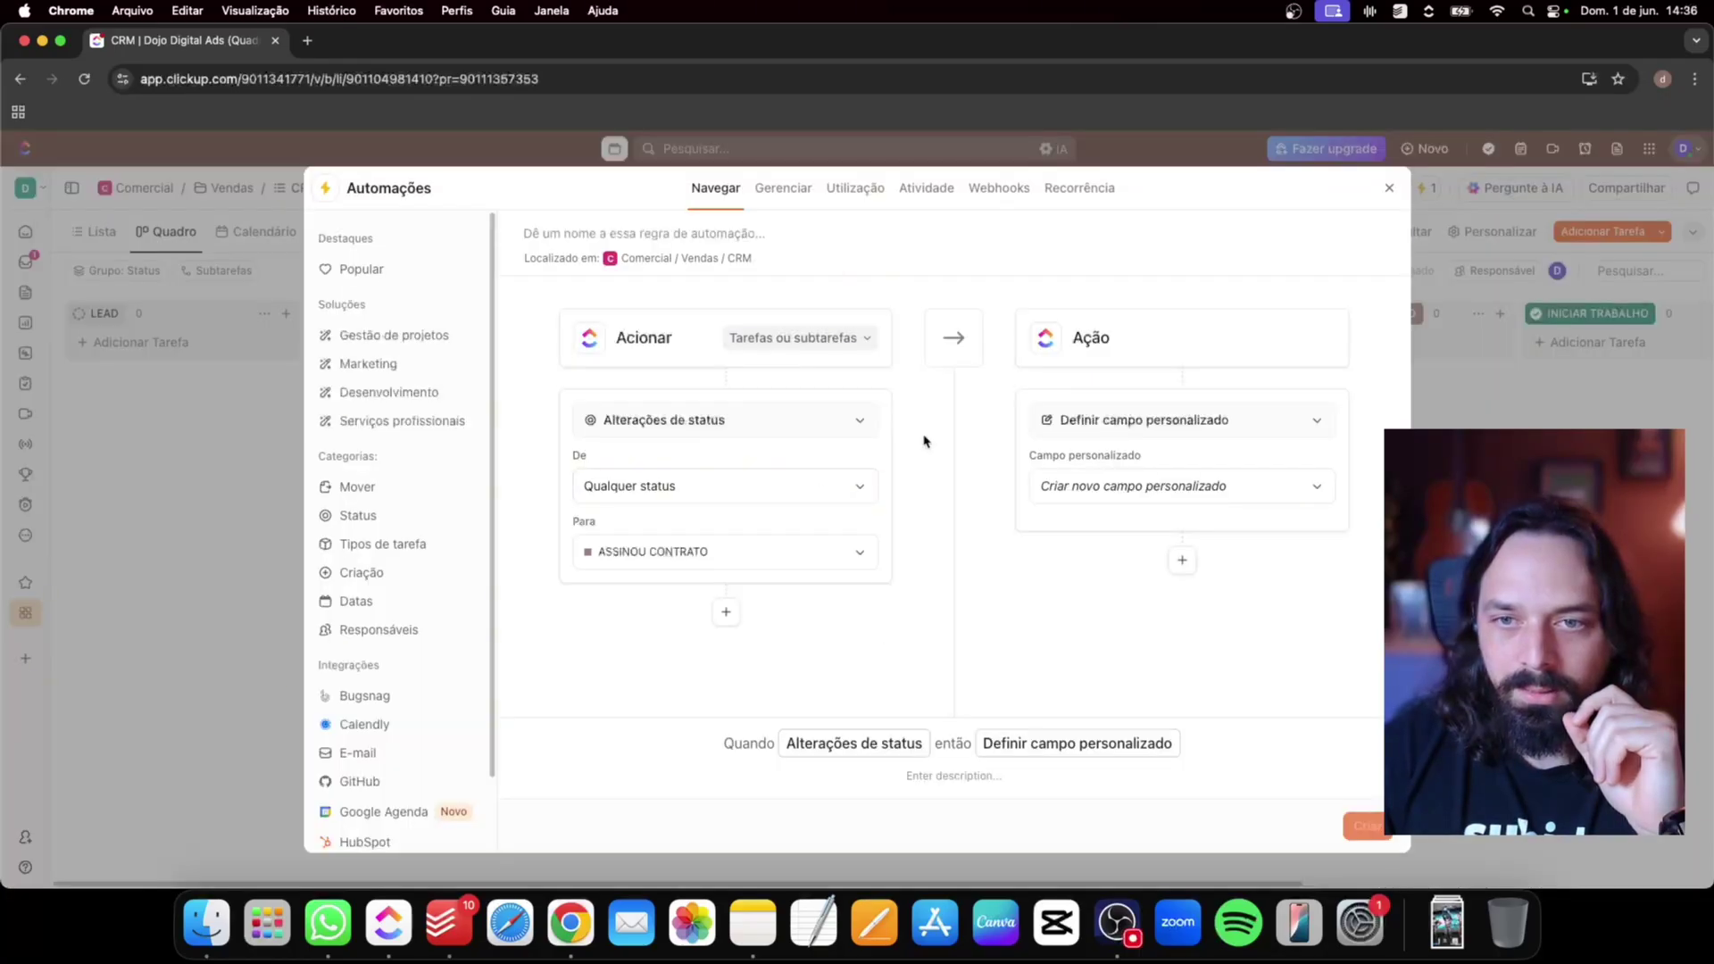
left_click(901, 190)
left_click(848, 190)
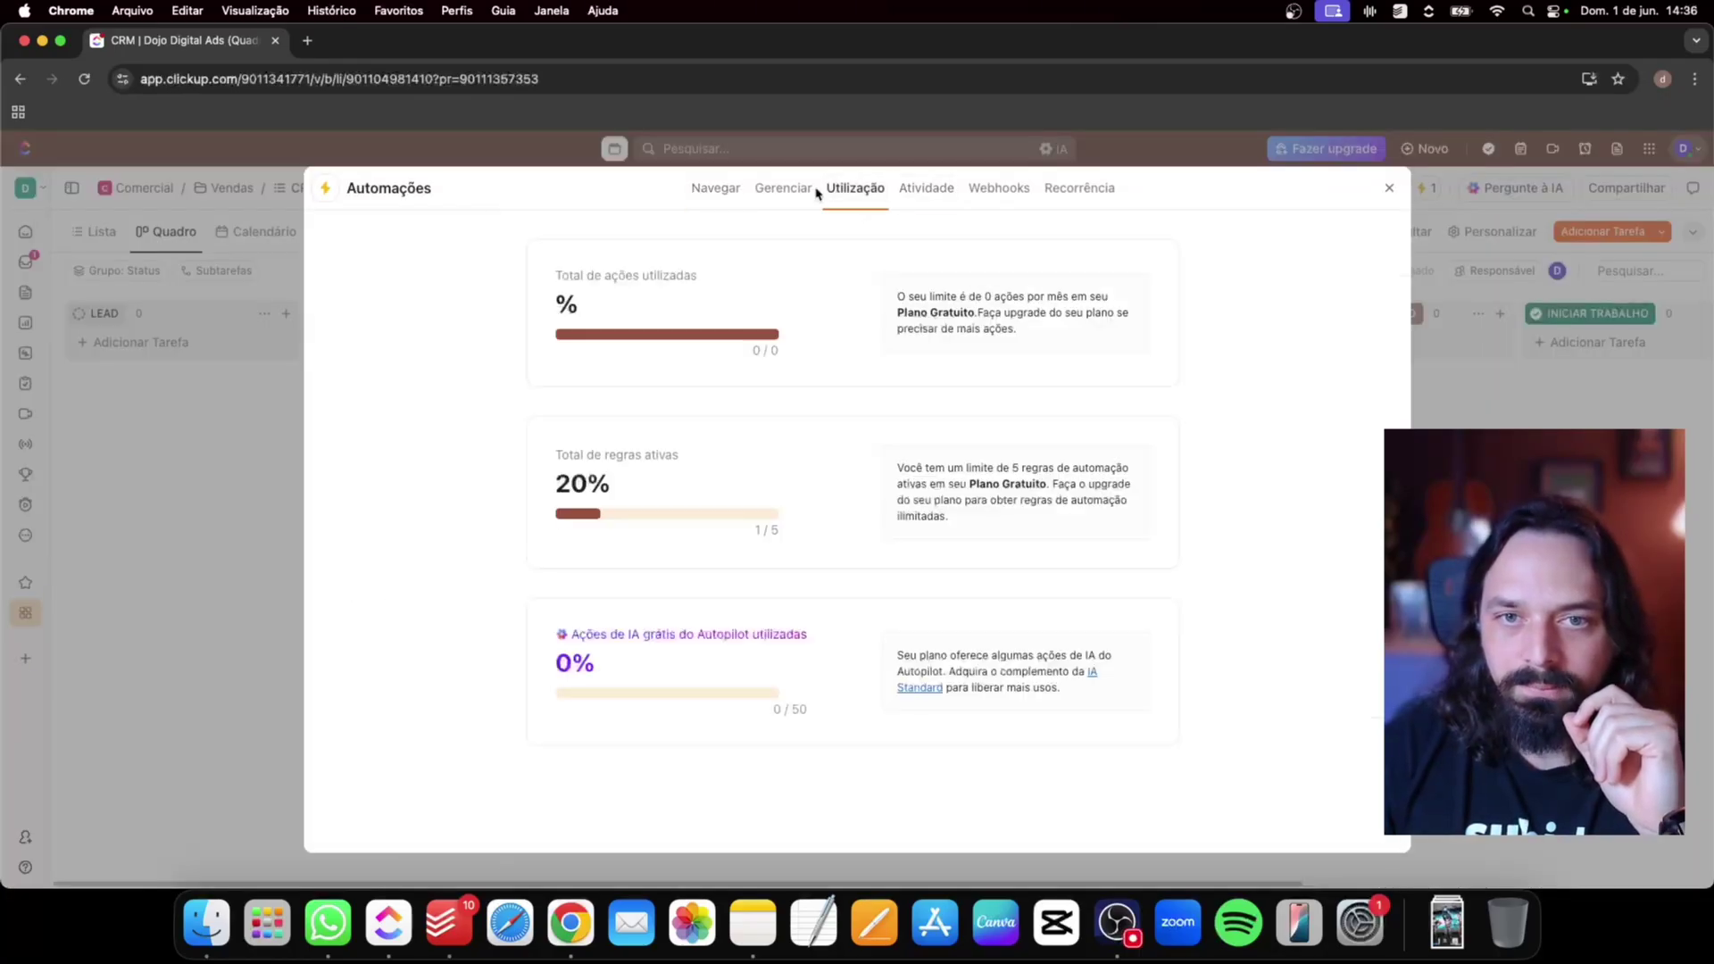
left_click(787, 190)
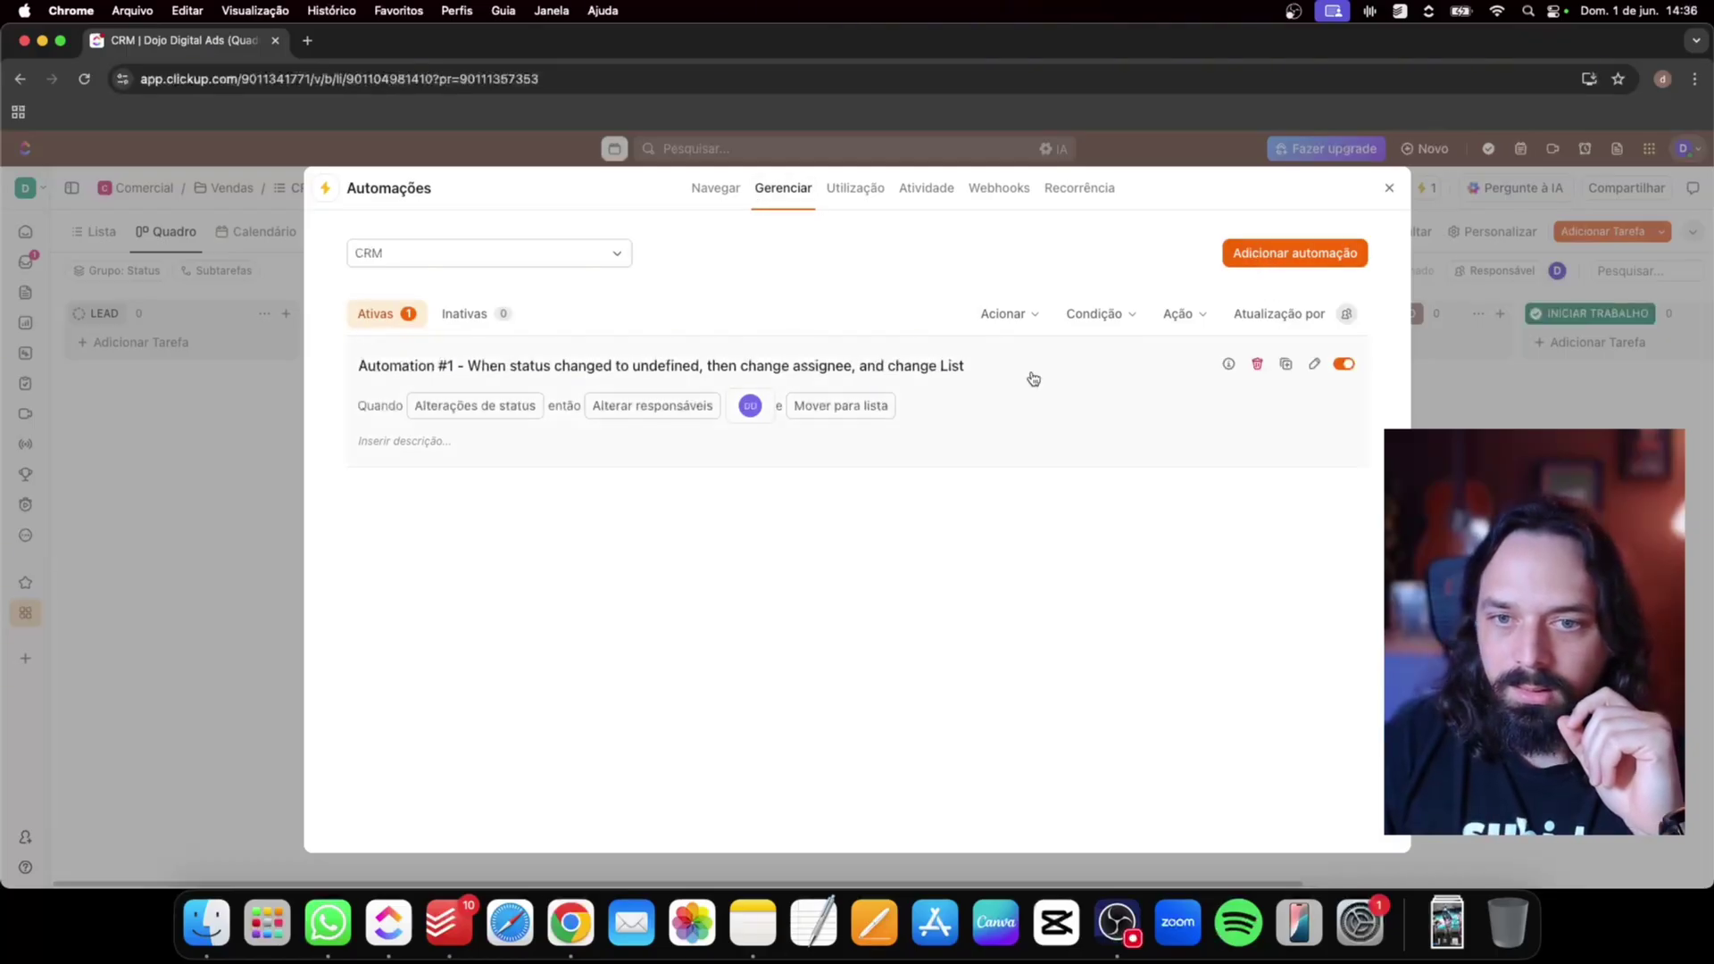
left_click(978, 374)
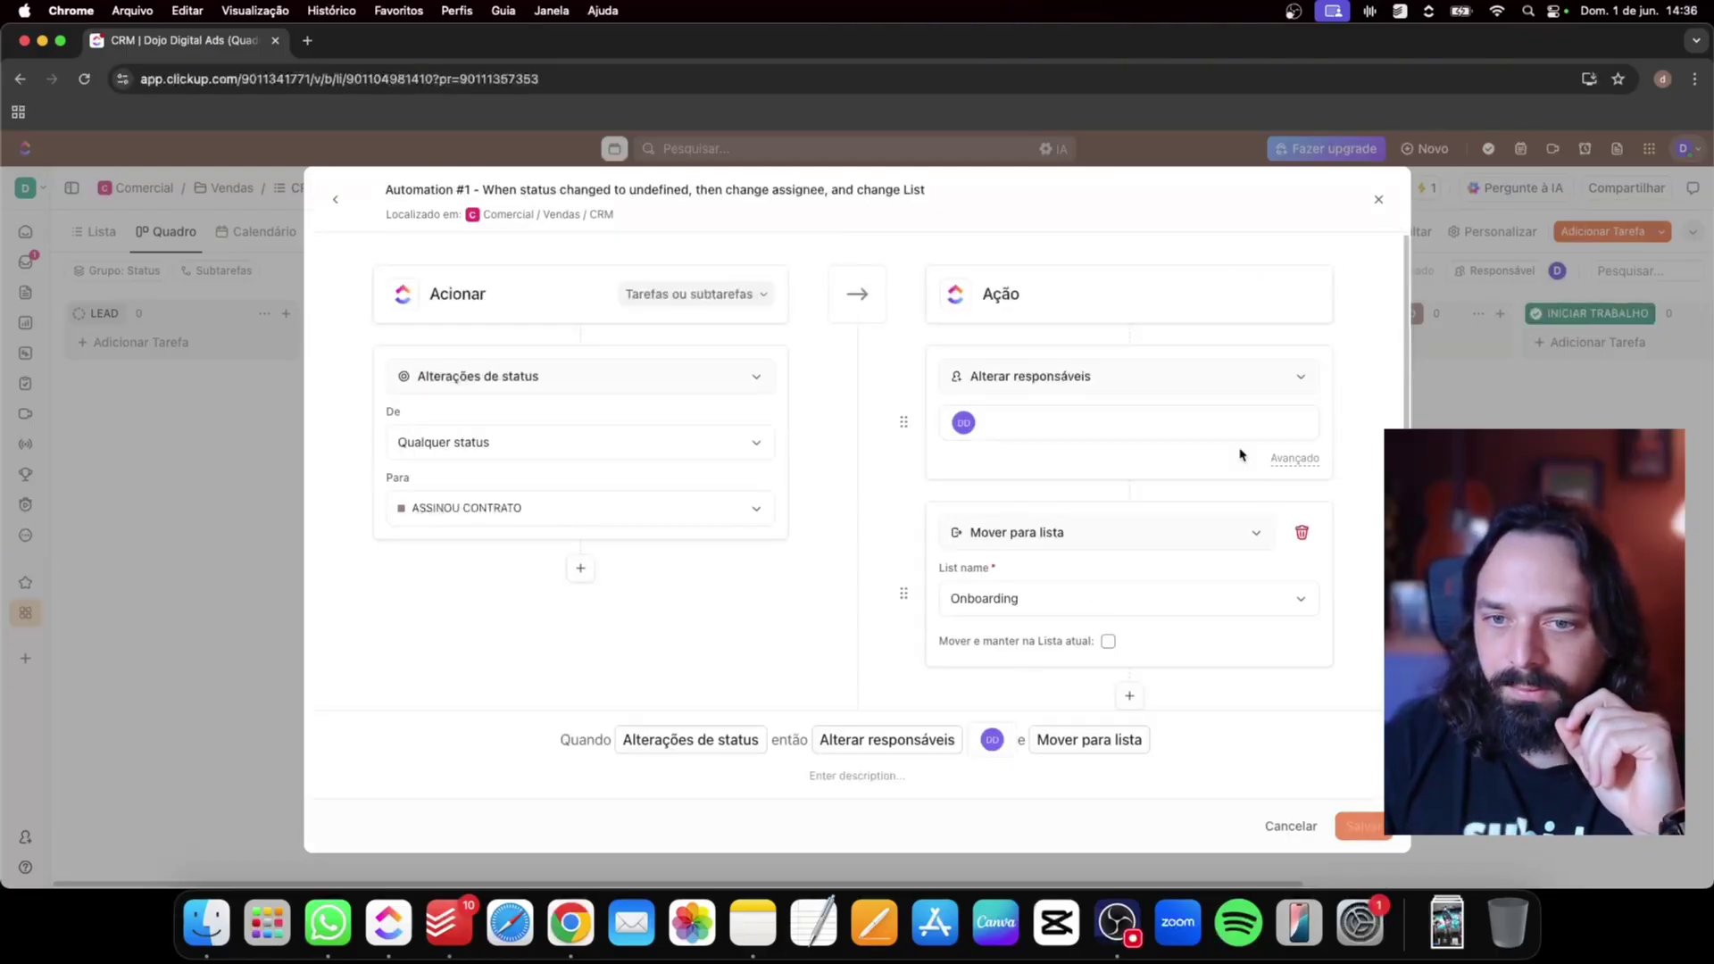
Add a third action to the automation, after the move to Onboarding, and set it to Duplicar
scroll(1053, 321, "down", 1)
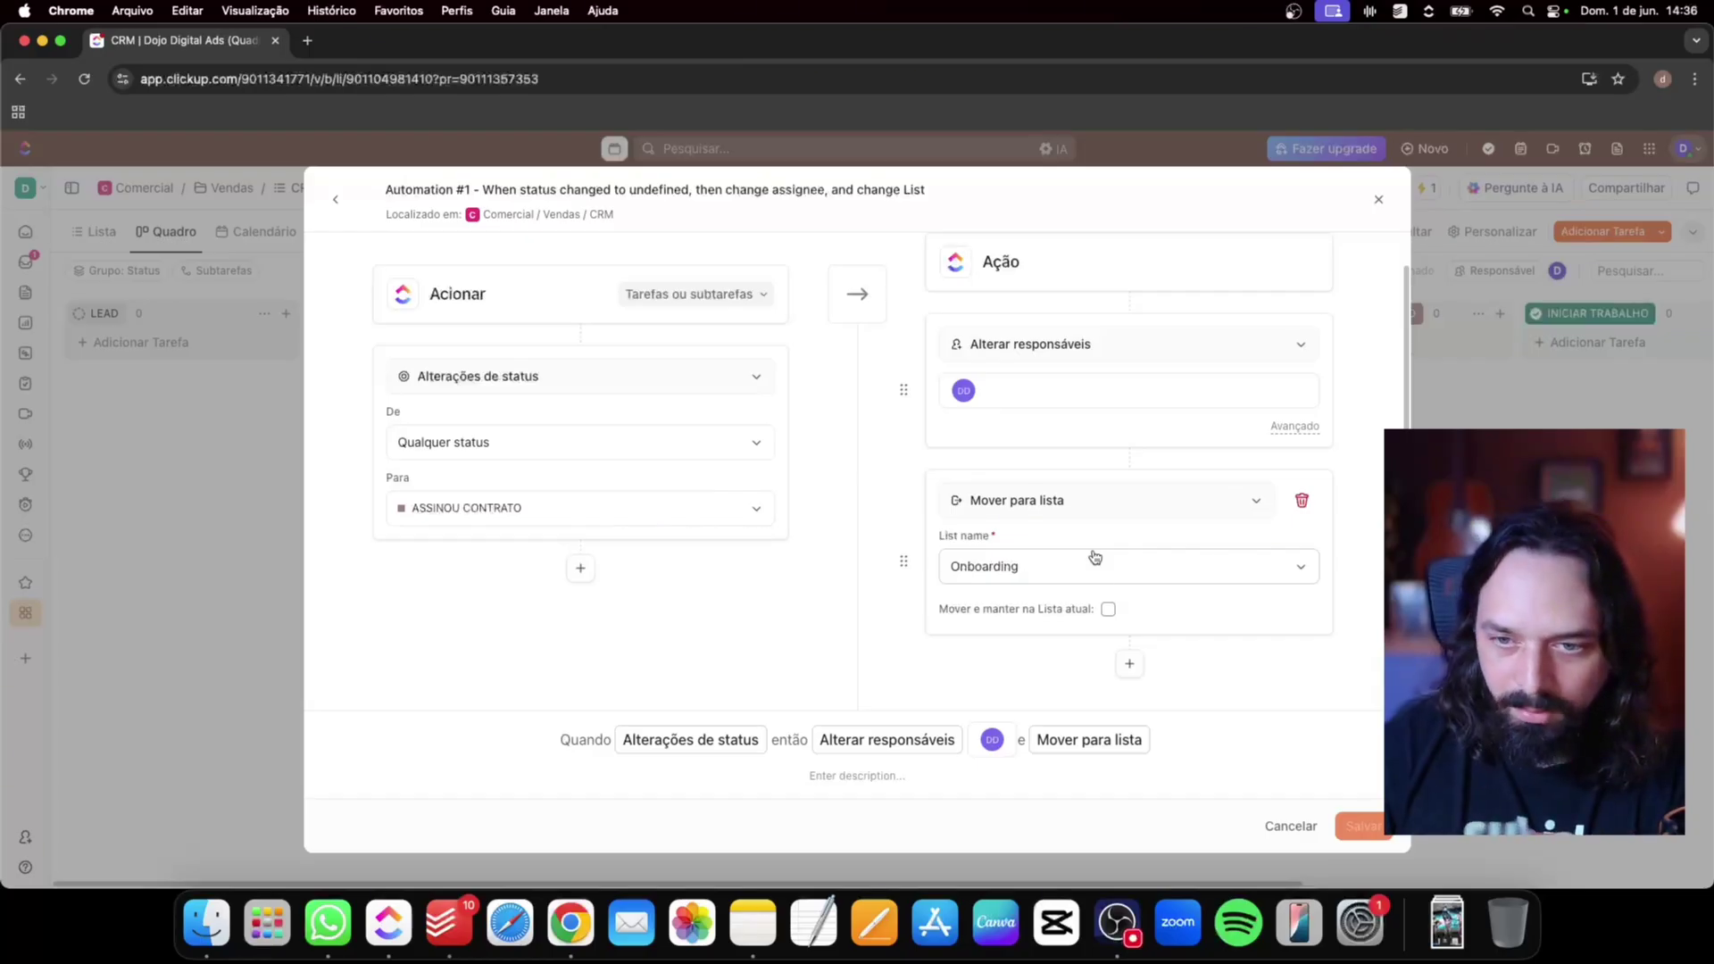
left_click(1129, 663)
scroll(1127, 616, "down", 4)
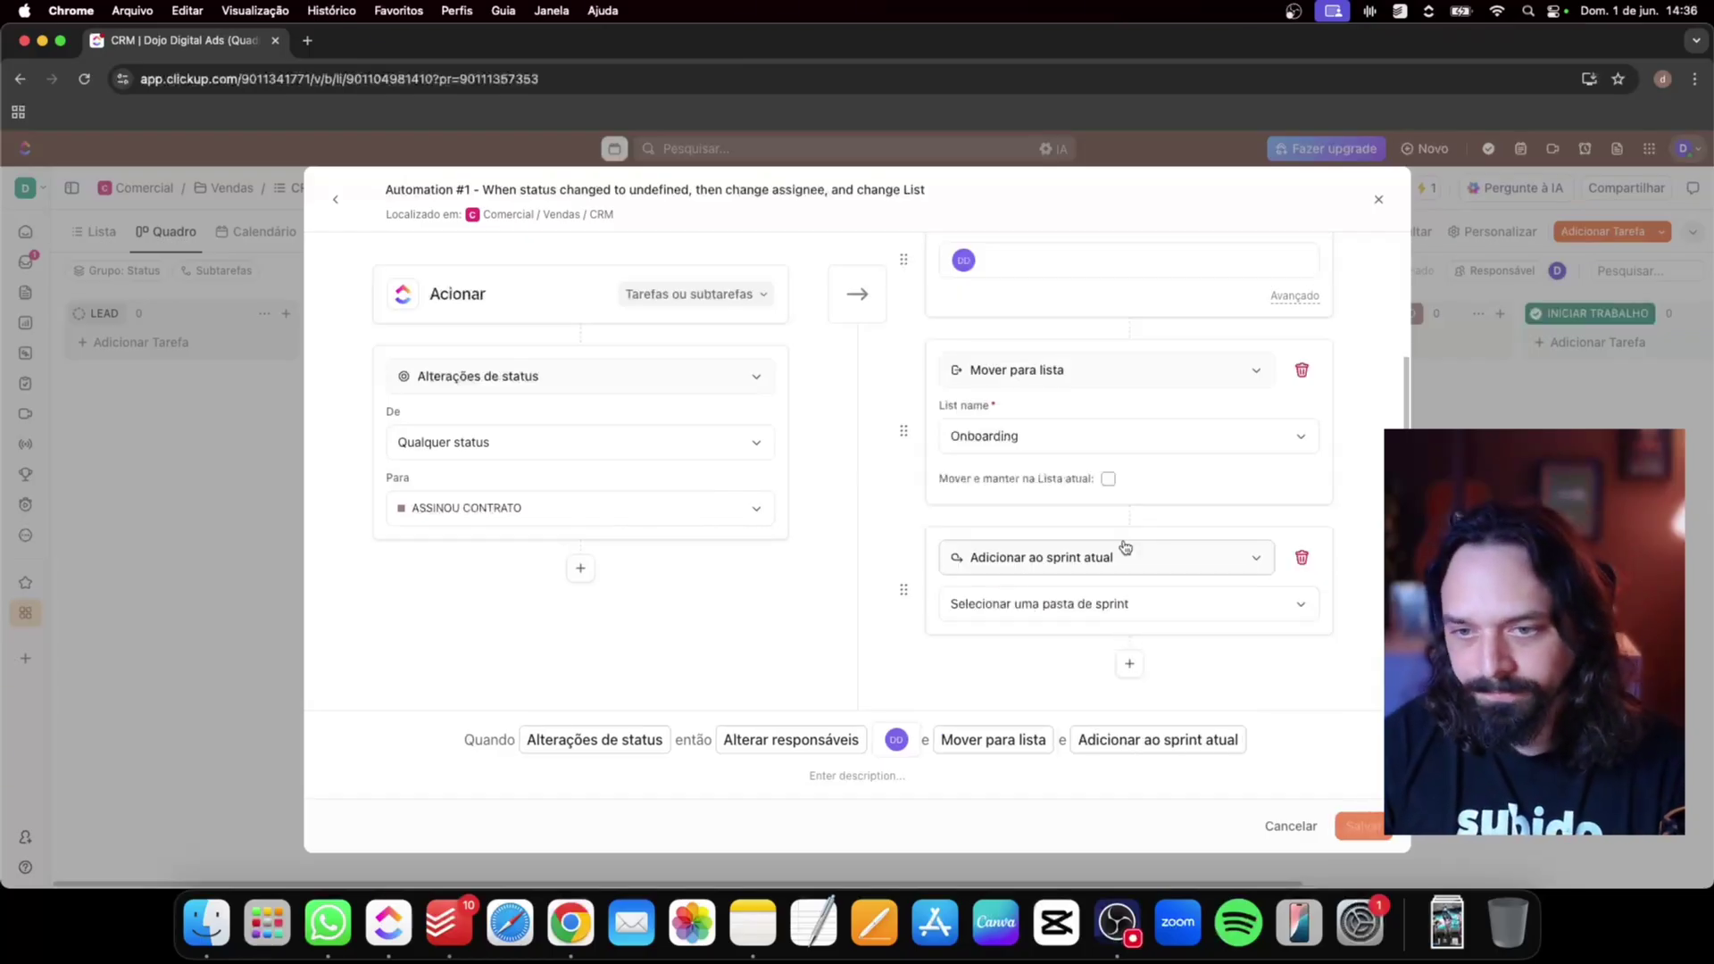
left_click(1205, 559)
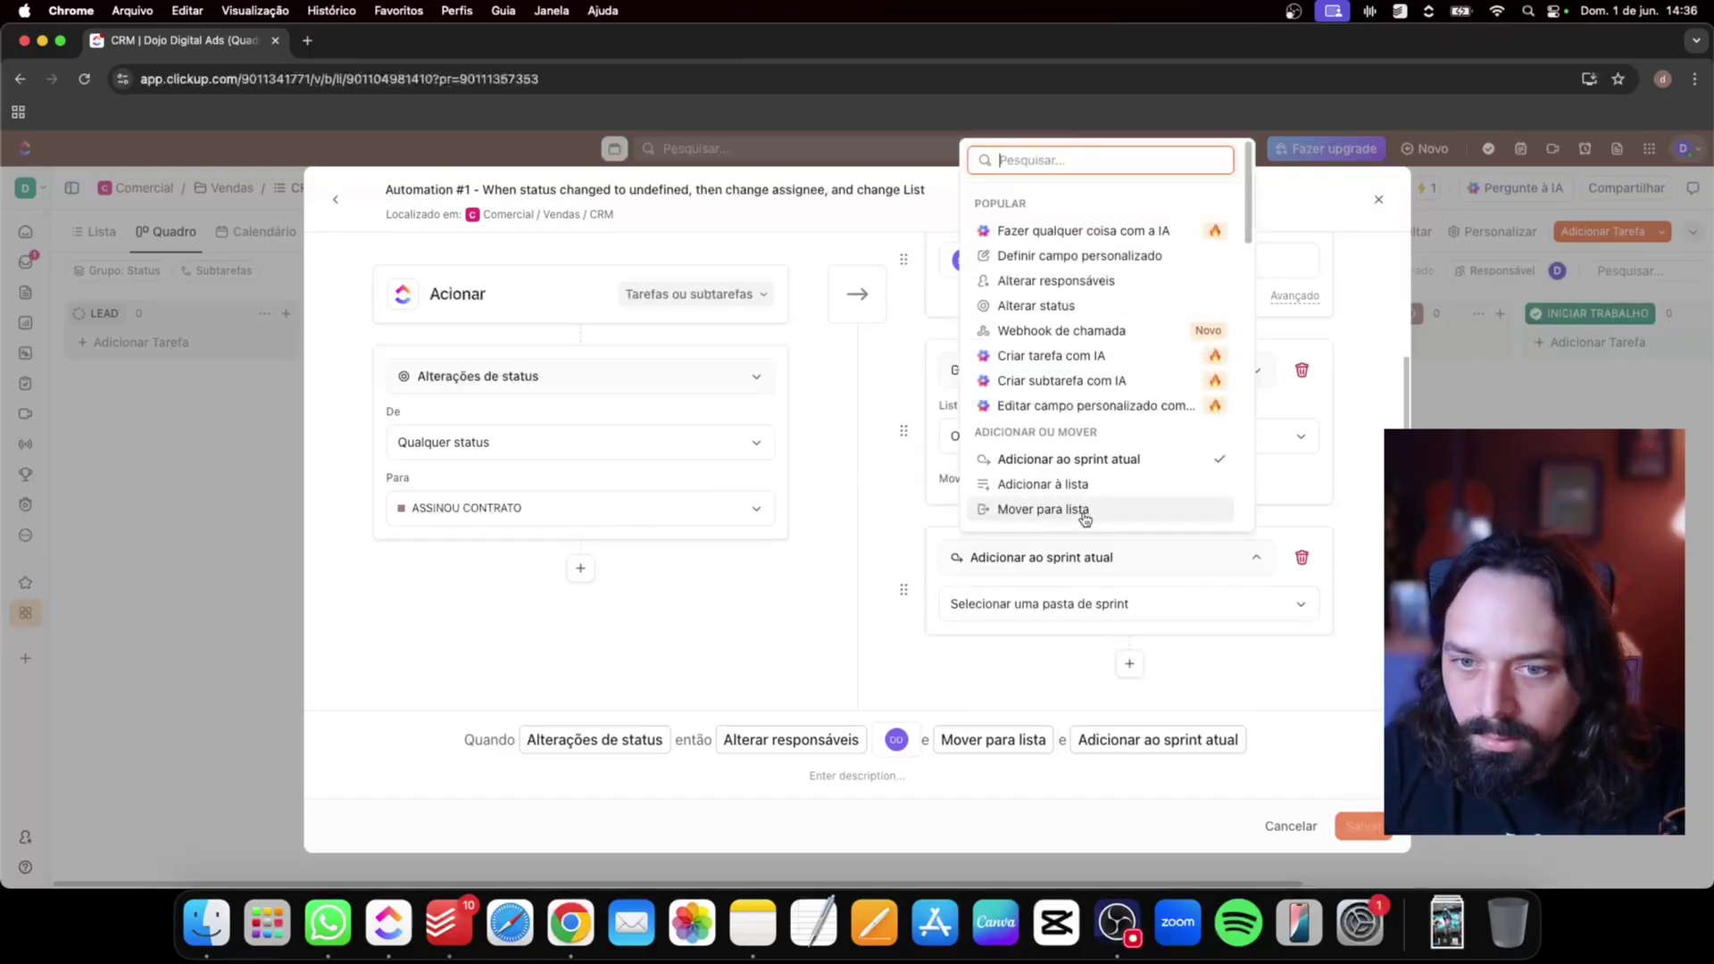
type("suplicar")
key("BackSpace")
type("d")
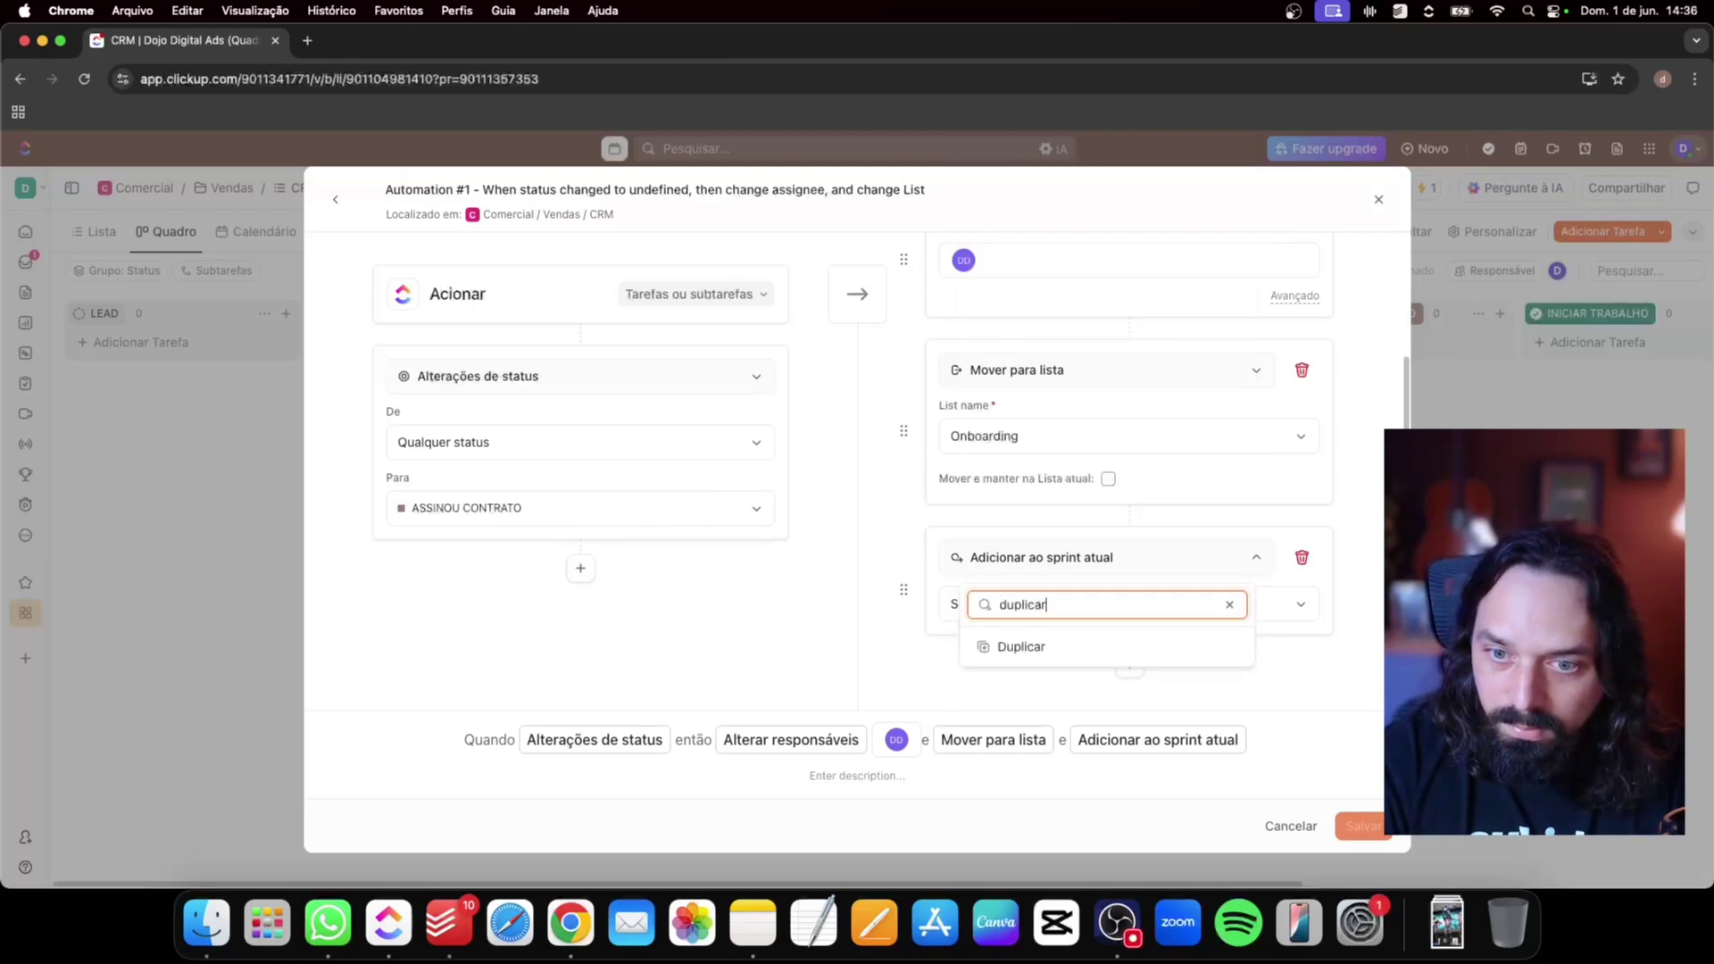
left_click(1018, 647)
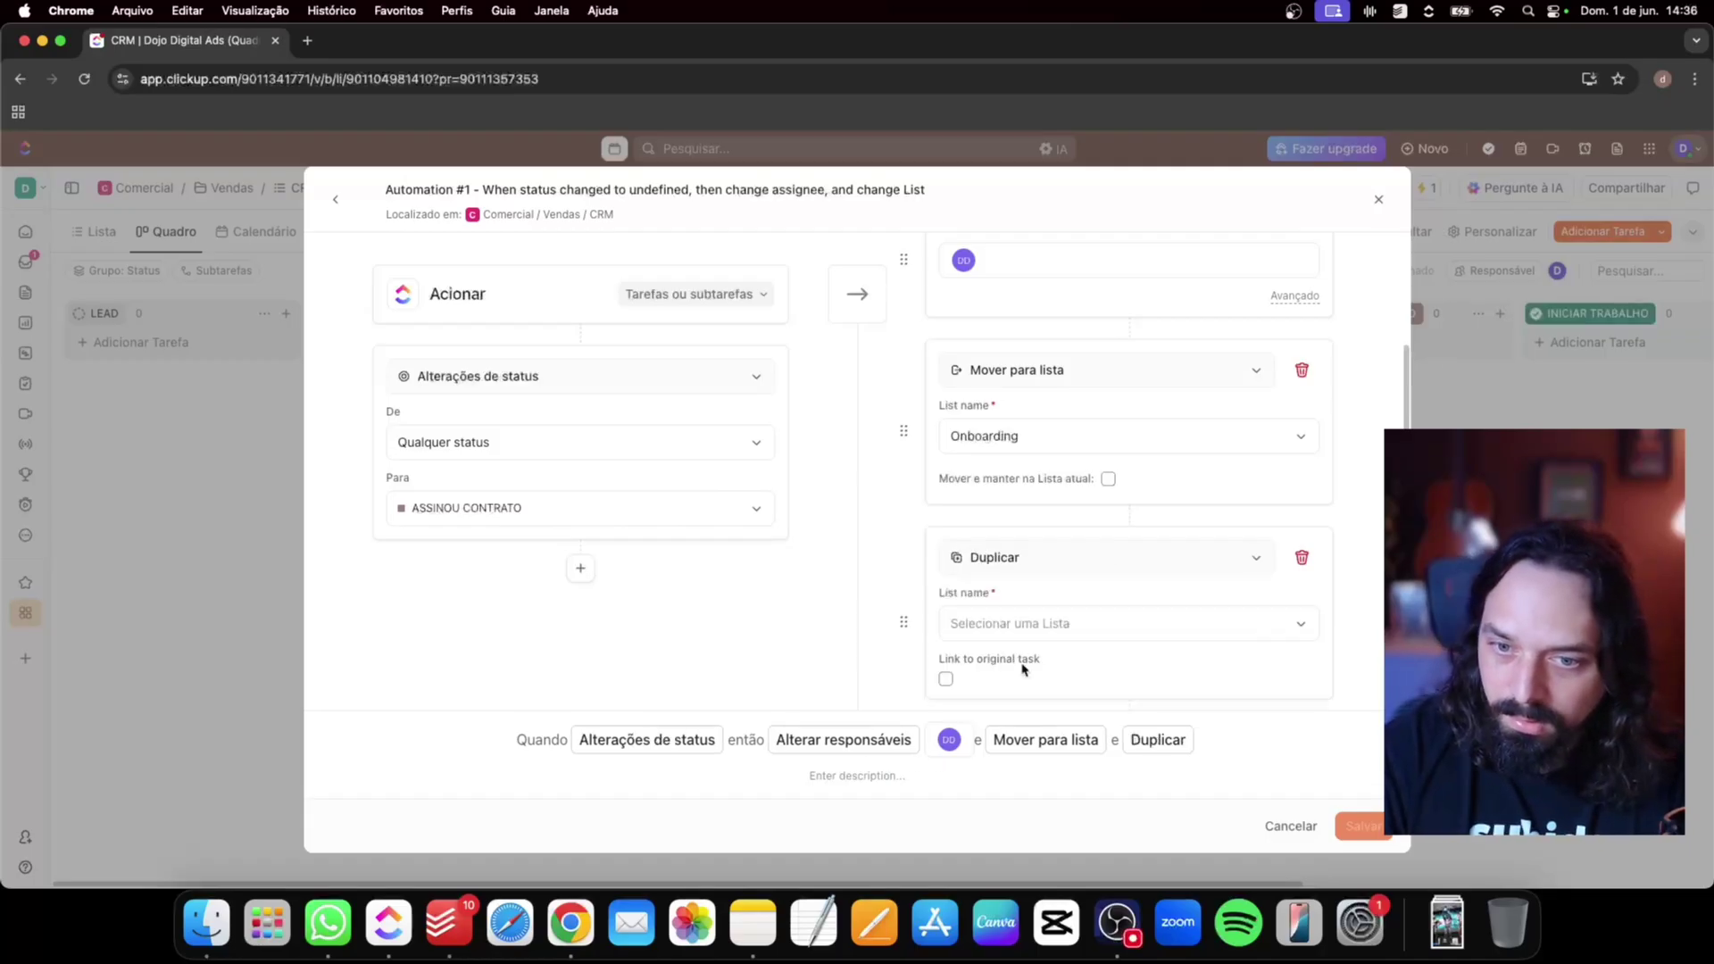
Set the Duplicar action's target to List in the Financeiro space and save the automation
left_click(1205, 624)
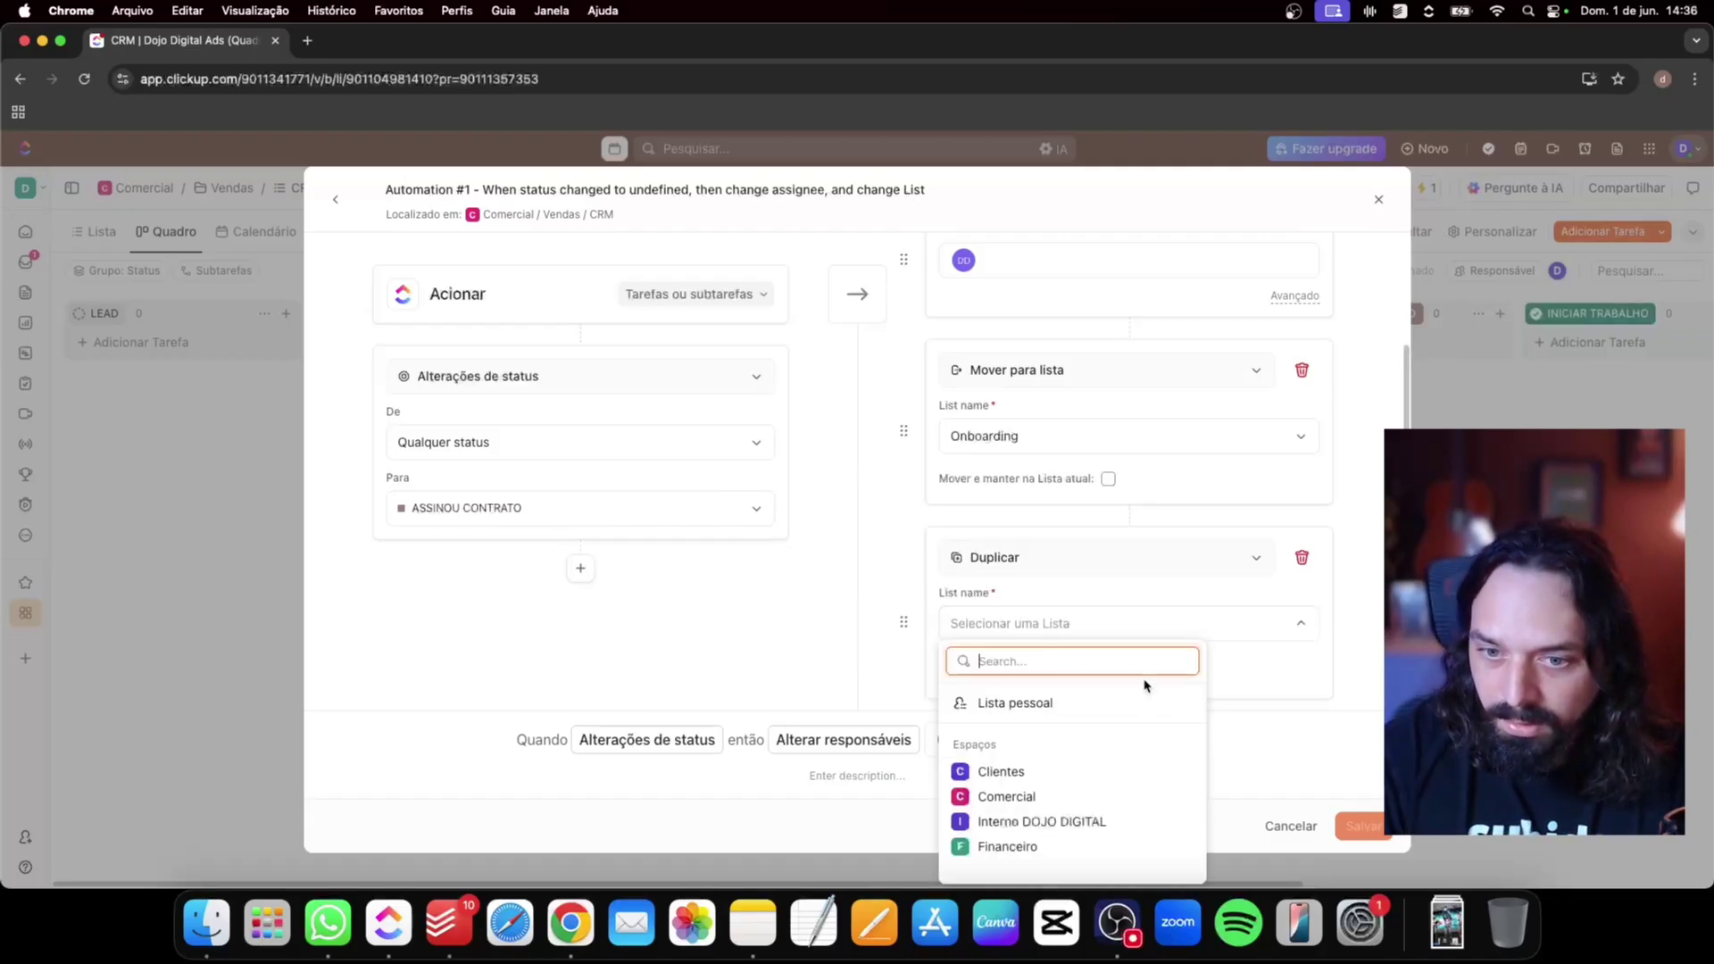
scroll(991, 848, "down", 1)
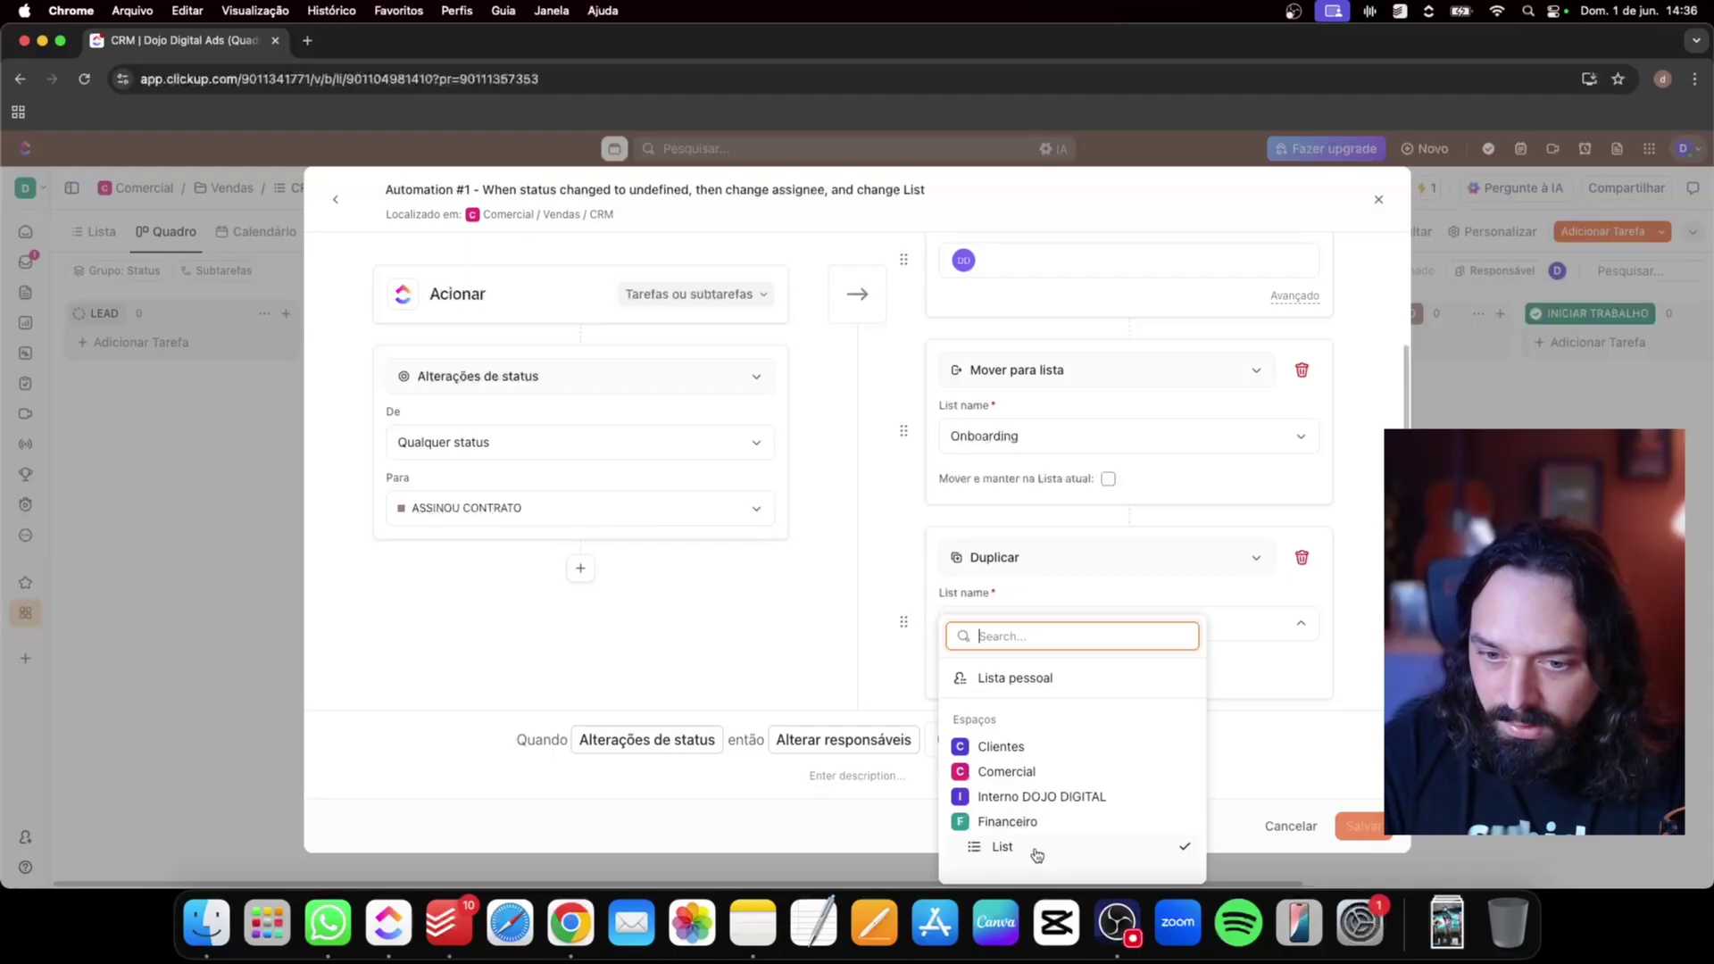
left_click(1031, 848)
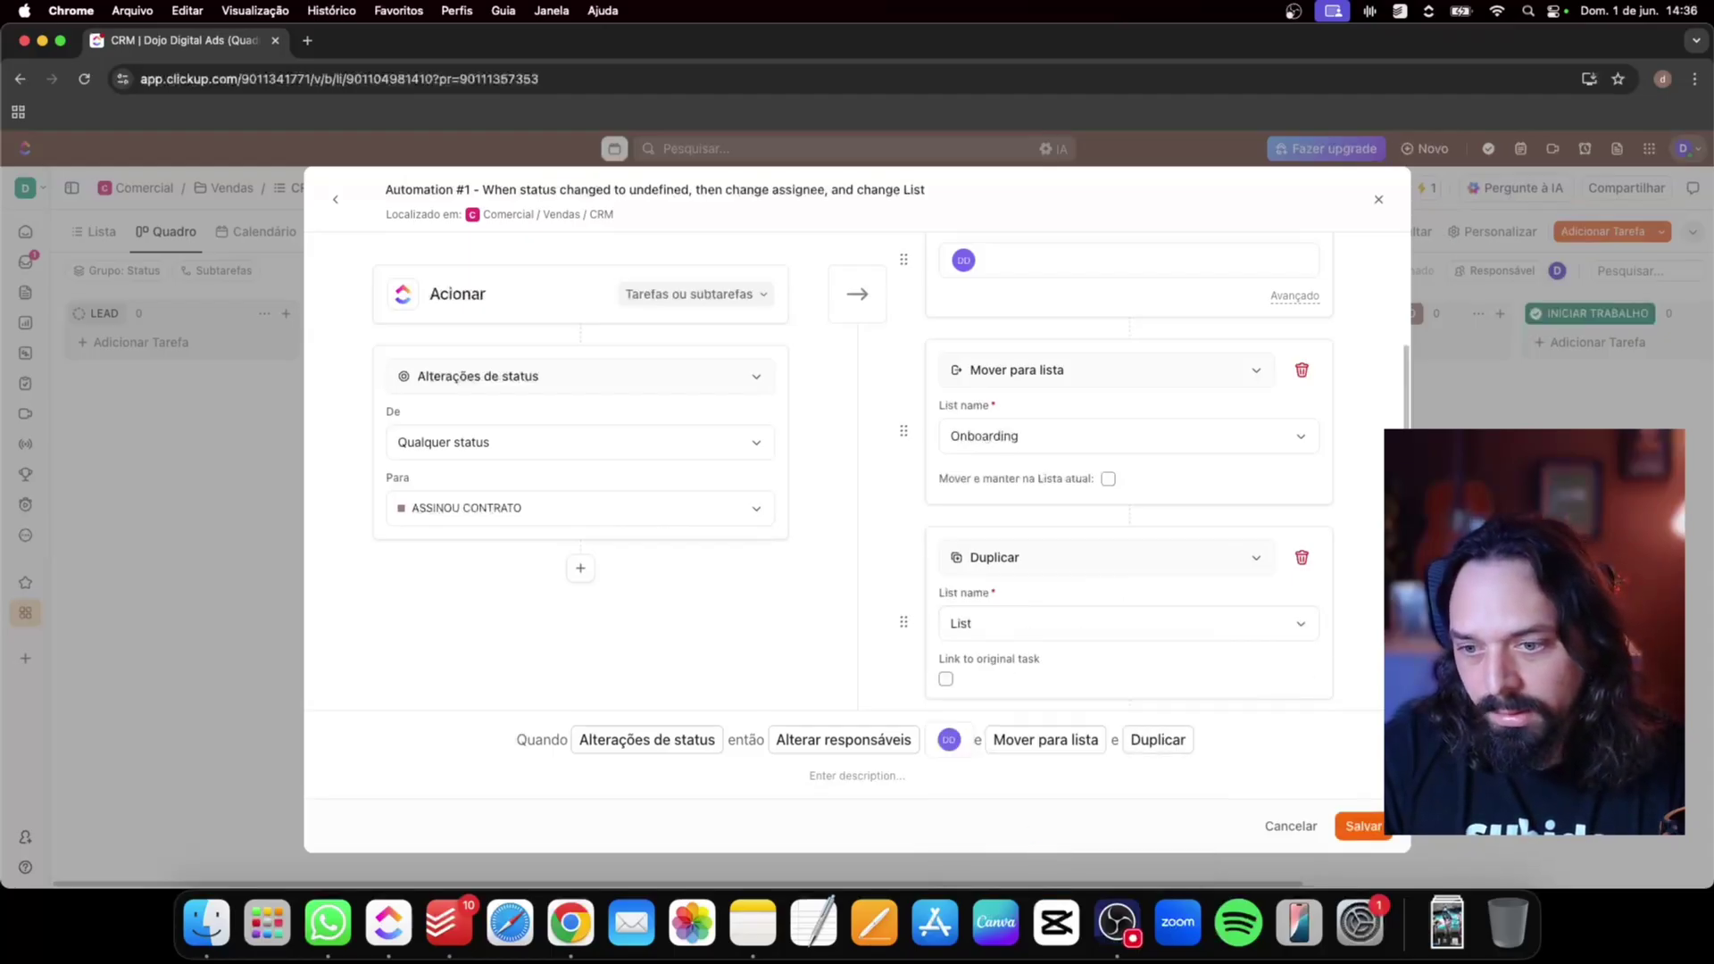
left_click(1350, 828)
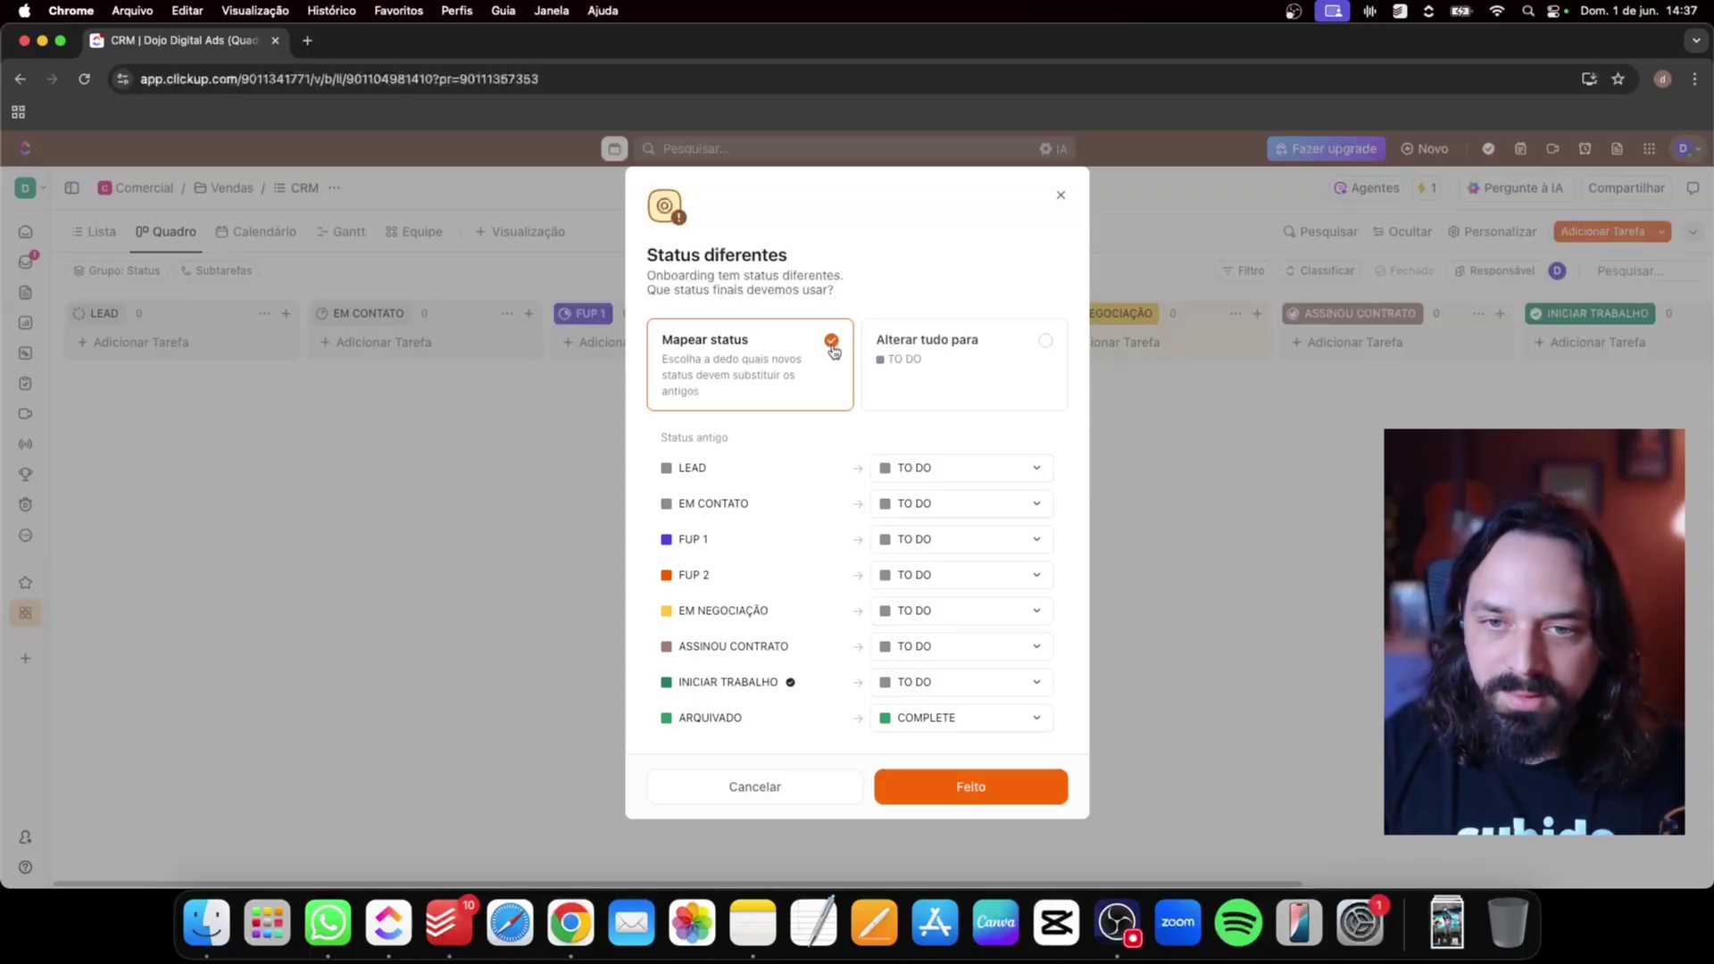
Choose to change all differing statuses to TO DO in Onboarding, confirm, and close the automations window
left_click(959, 384)
left_click(967, 465)
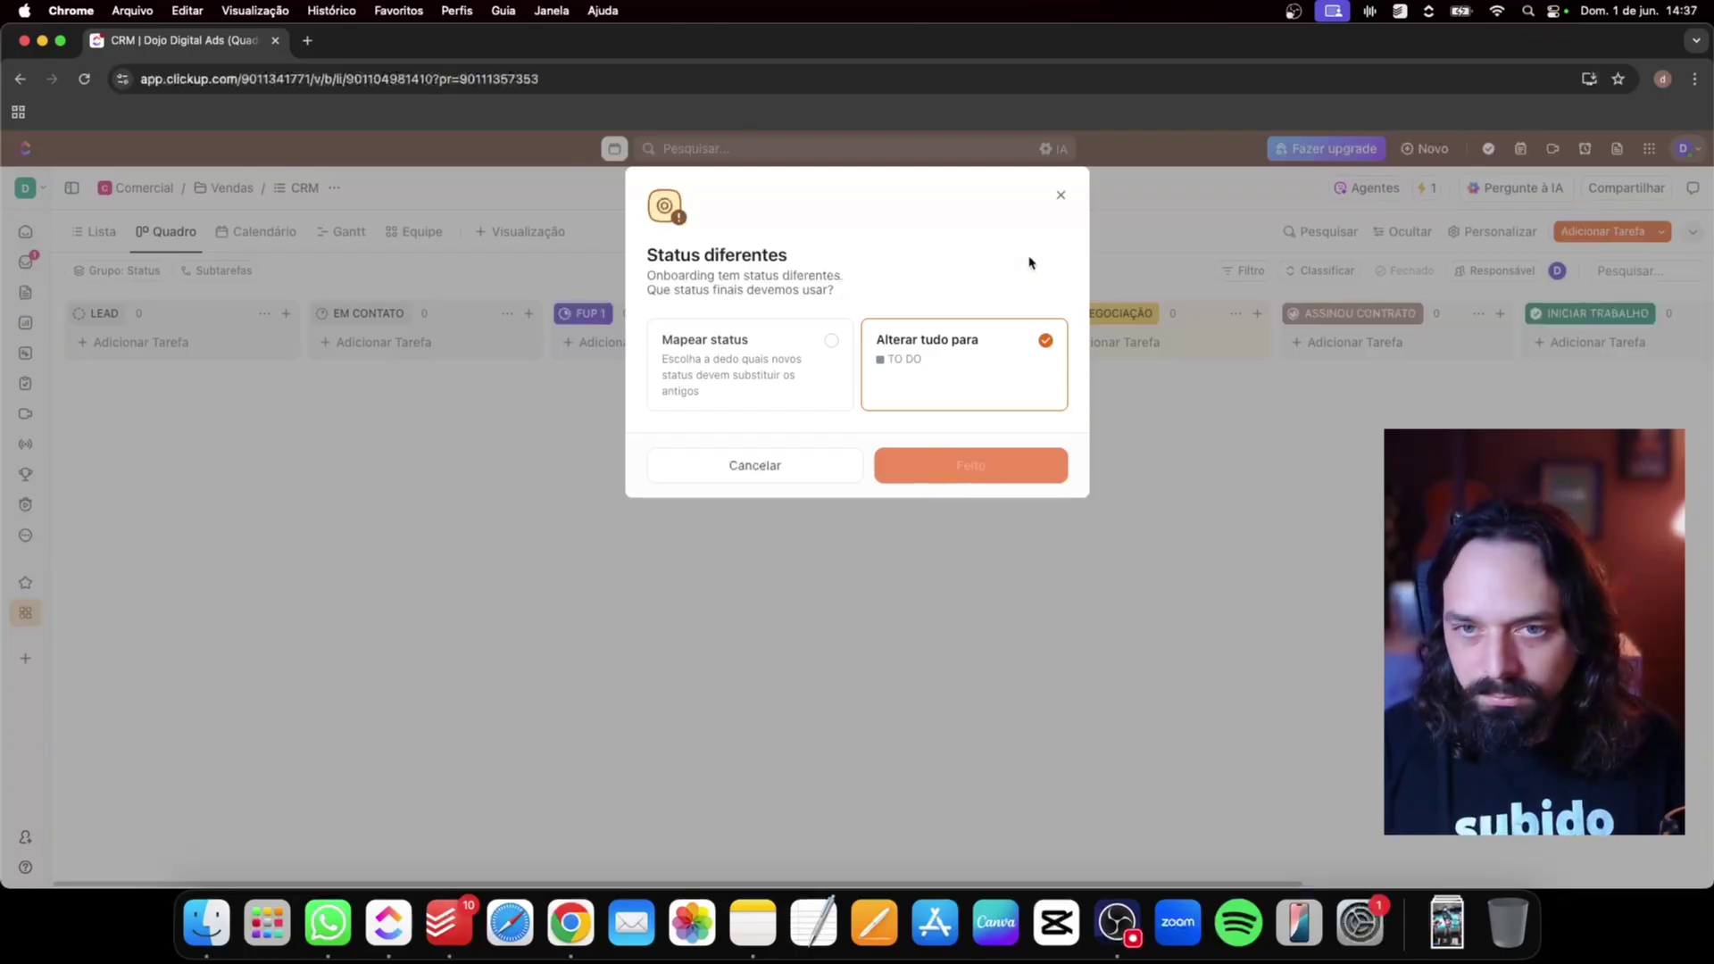
left_click(1061, 196)
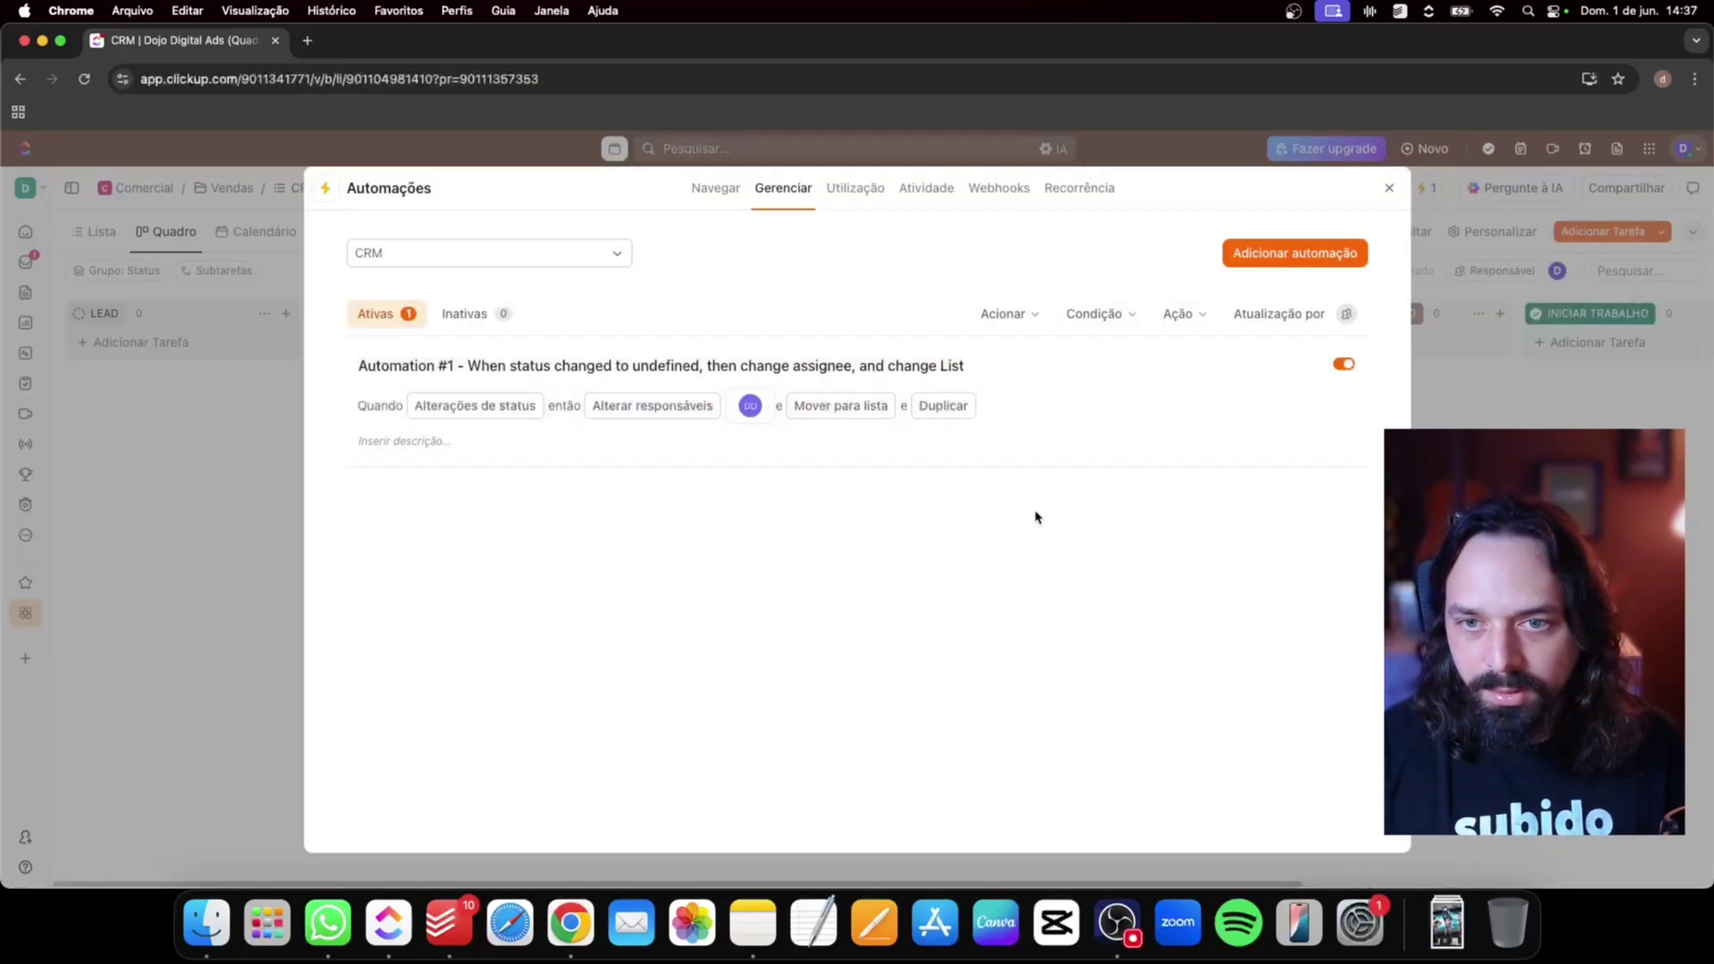
left_click(1389, 188)
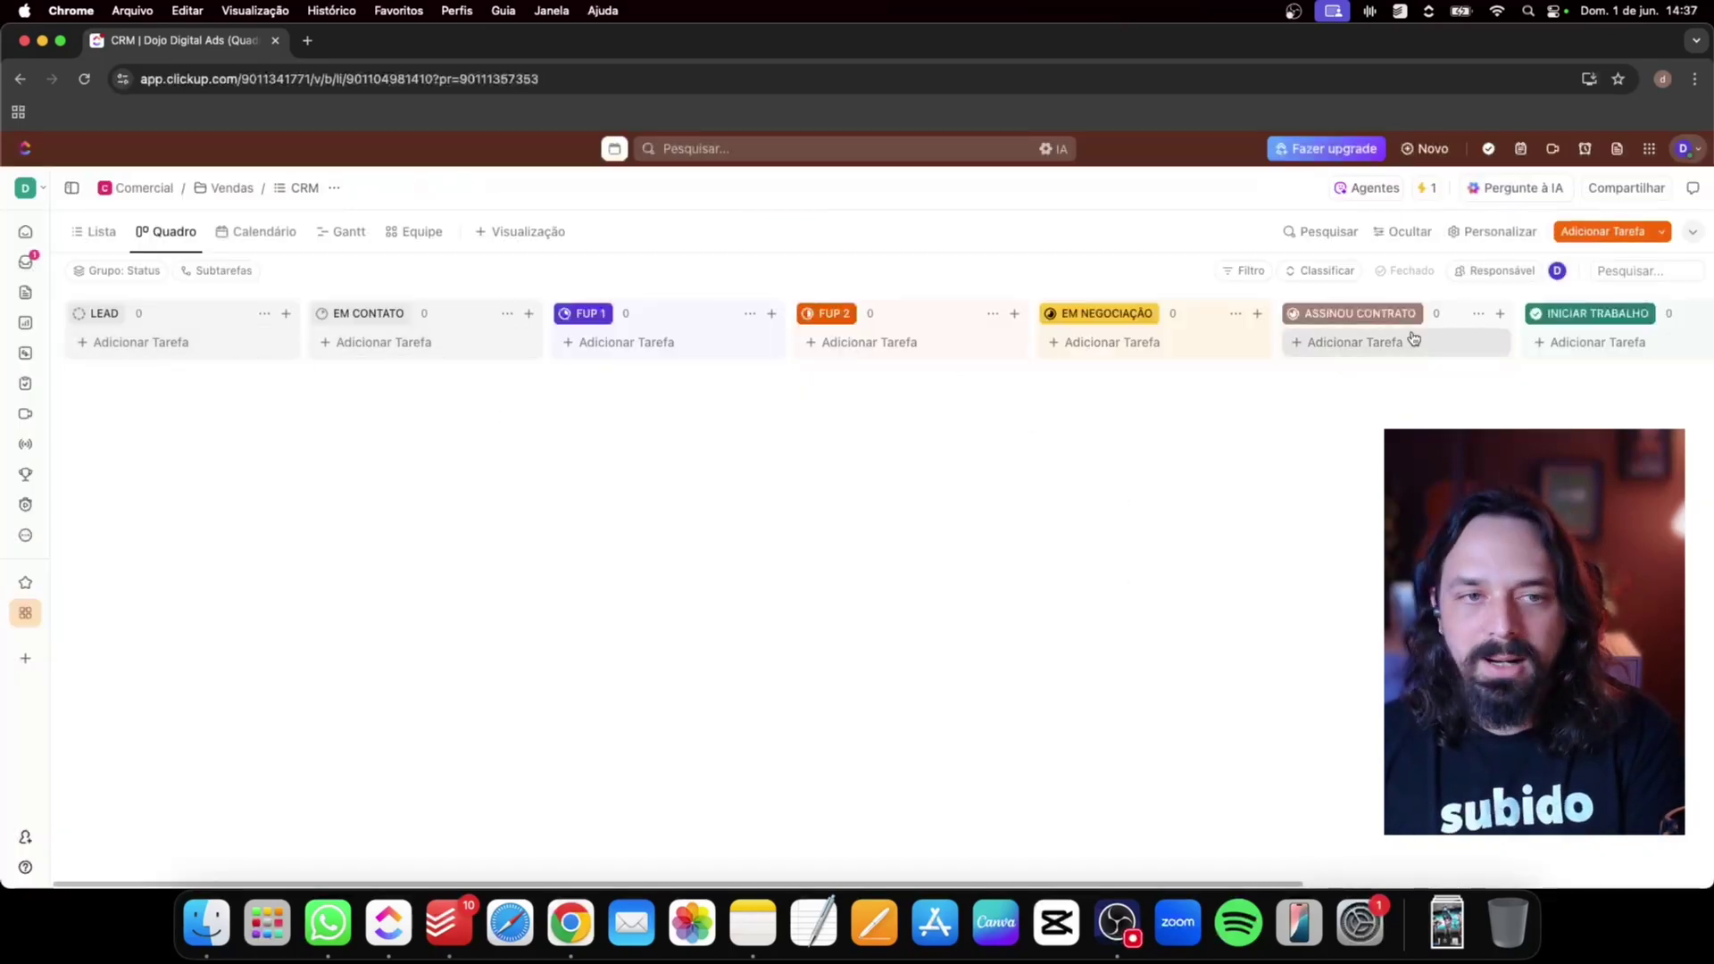
Open the list named List in the Financeiro space
mouse_move(25, 612)
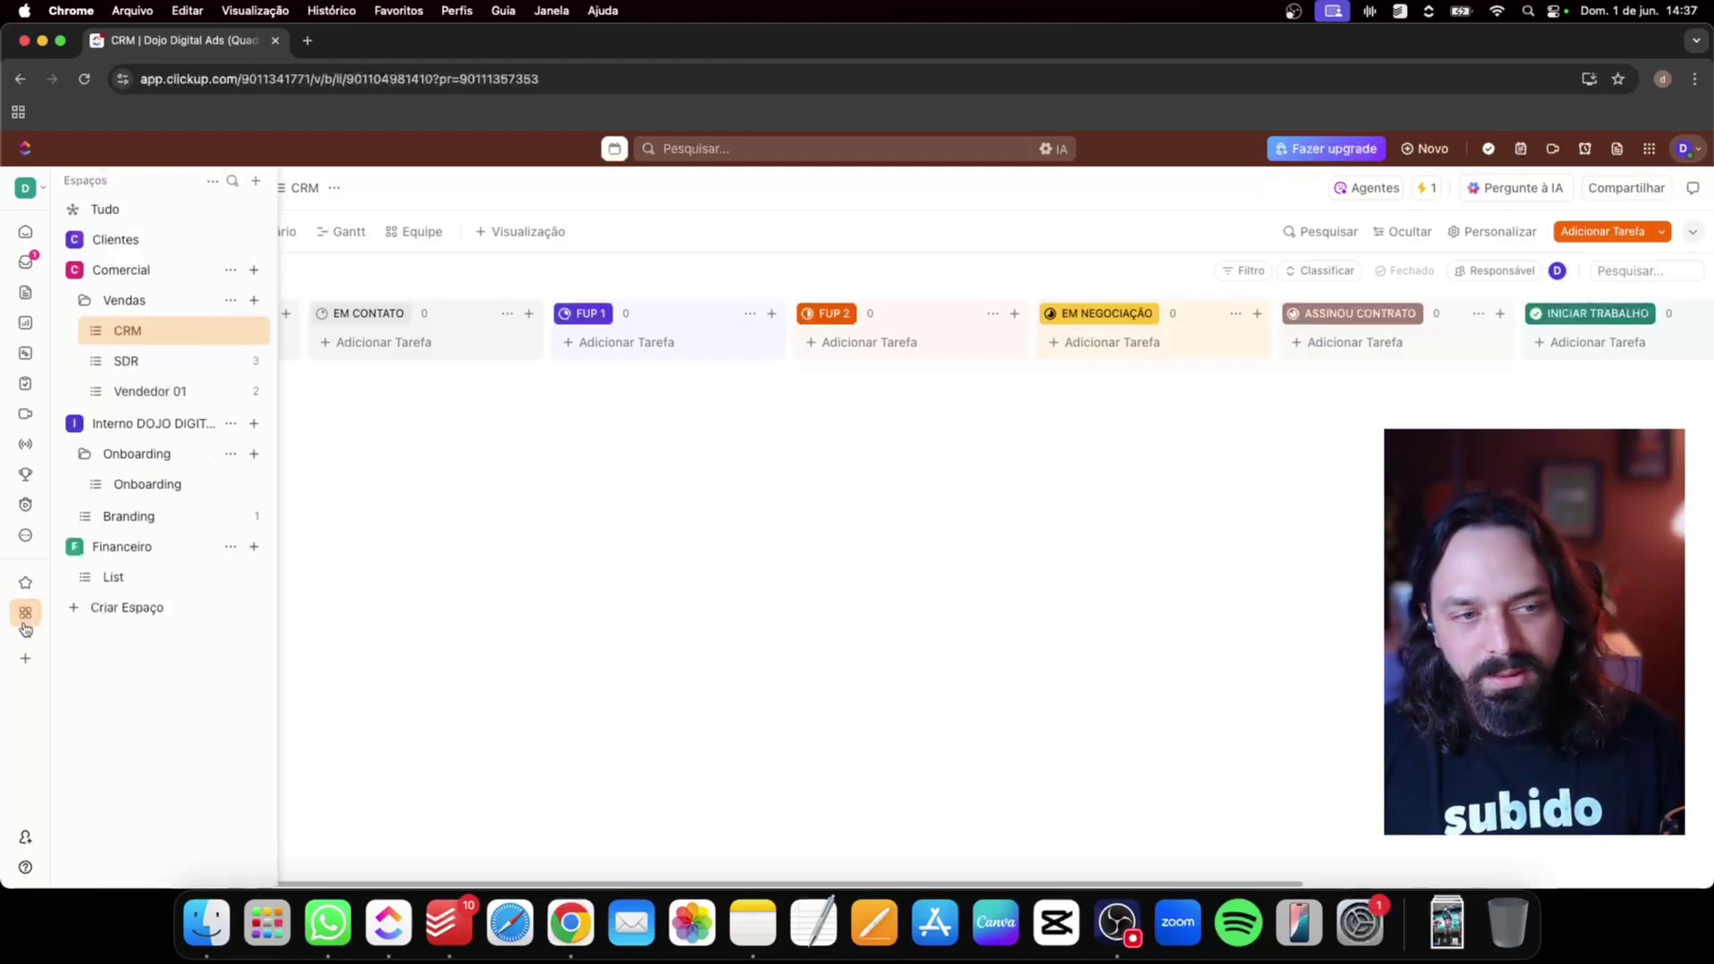
left_click(127, 588)
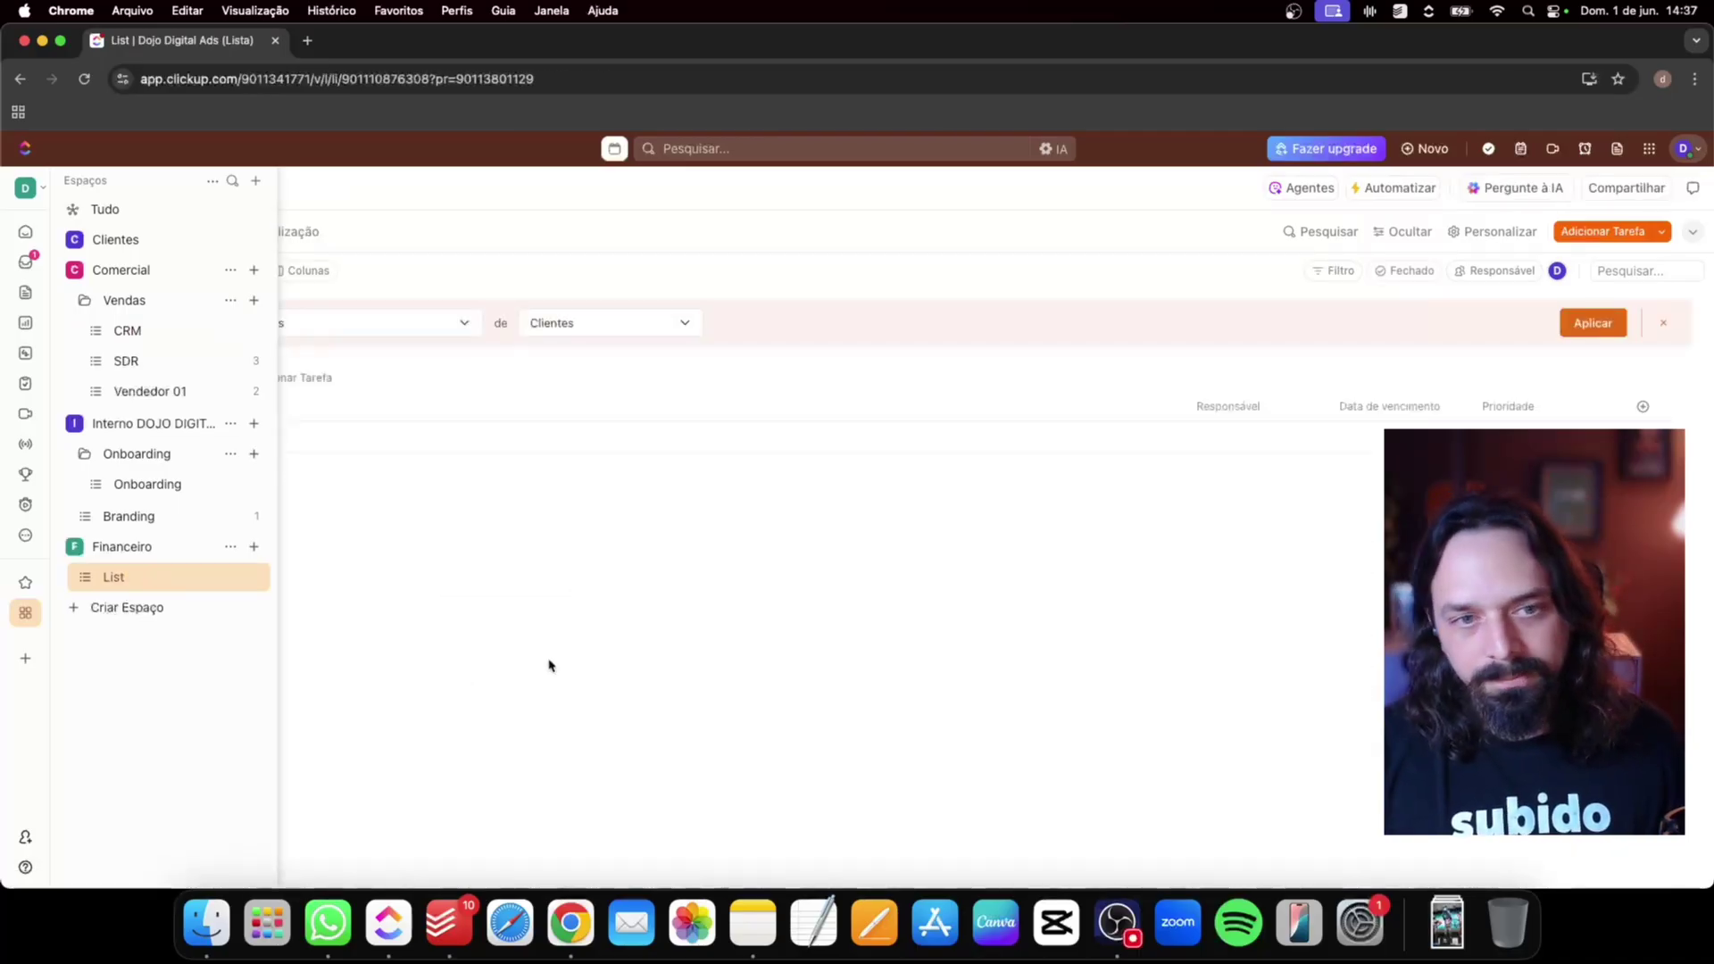
double_click(265, 459)
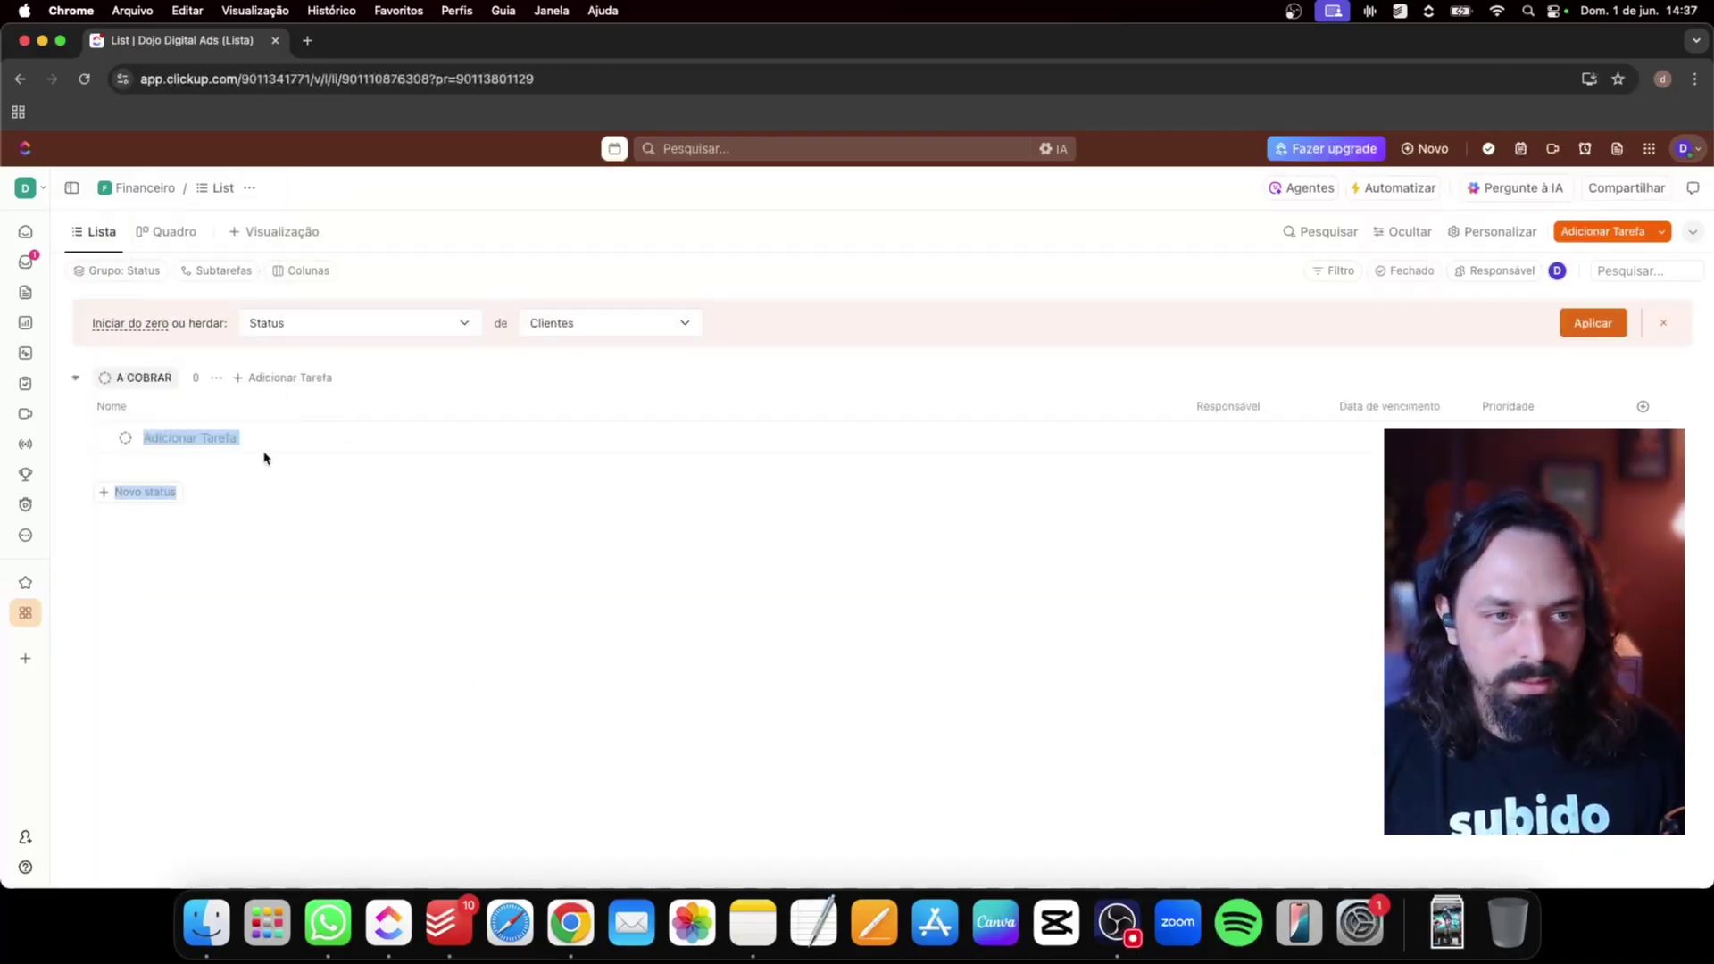
left_click(247, 414)
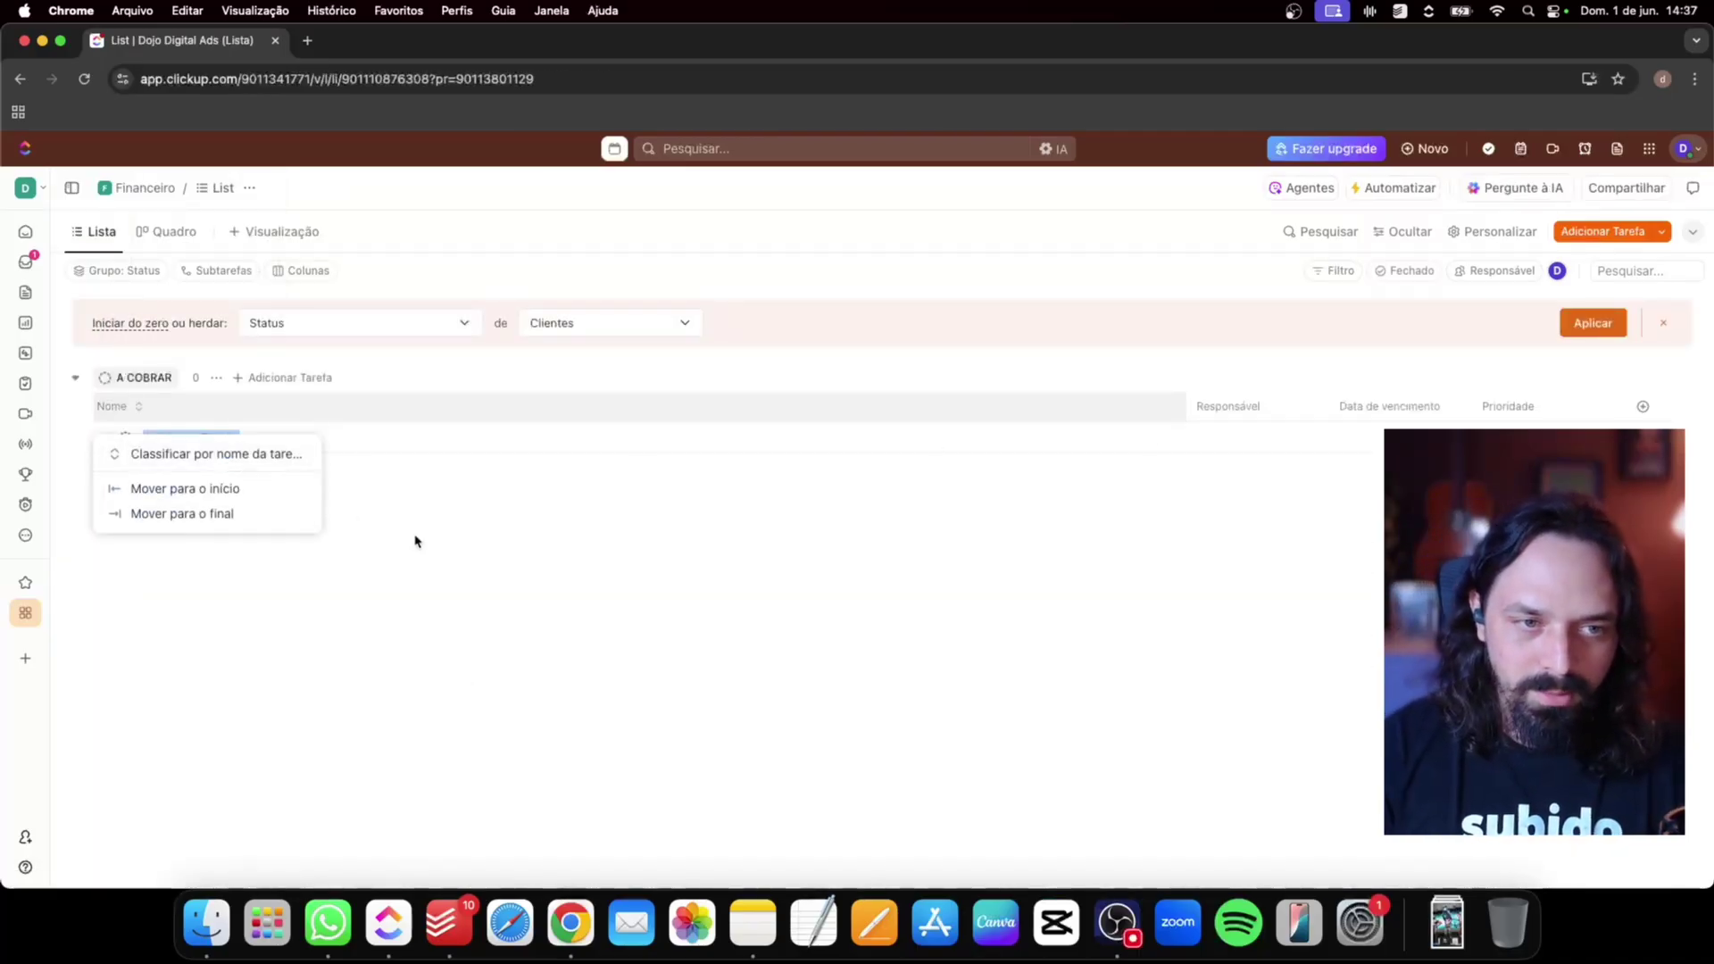
Add a task named "cliente Y" under the A COBRAR status, leaving its due date unset
left_click(415, 537)
left_click(193, 436)
type("cliente Y")
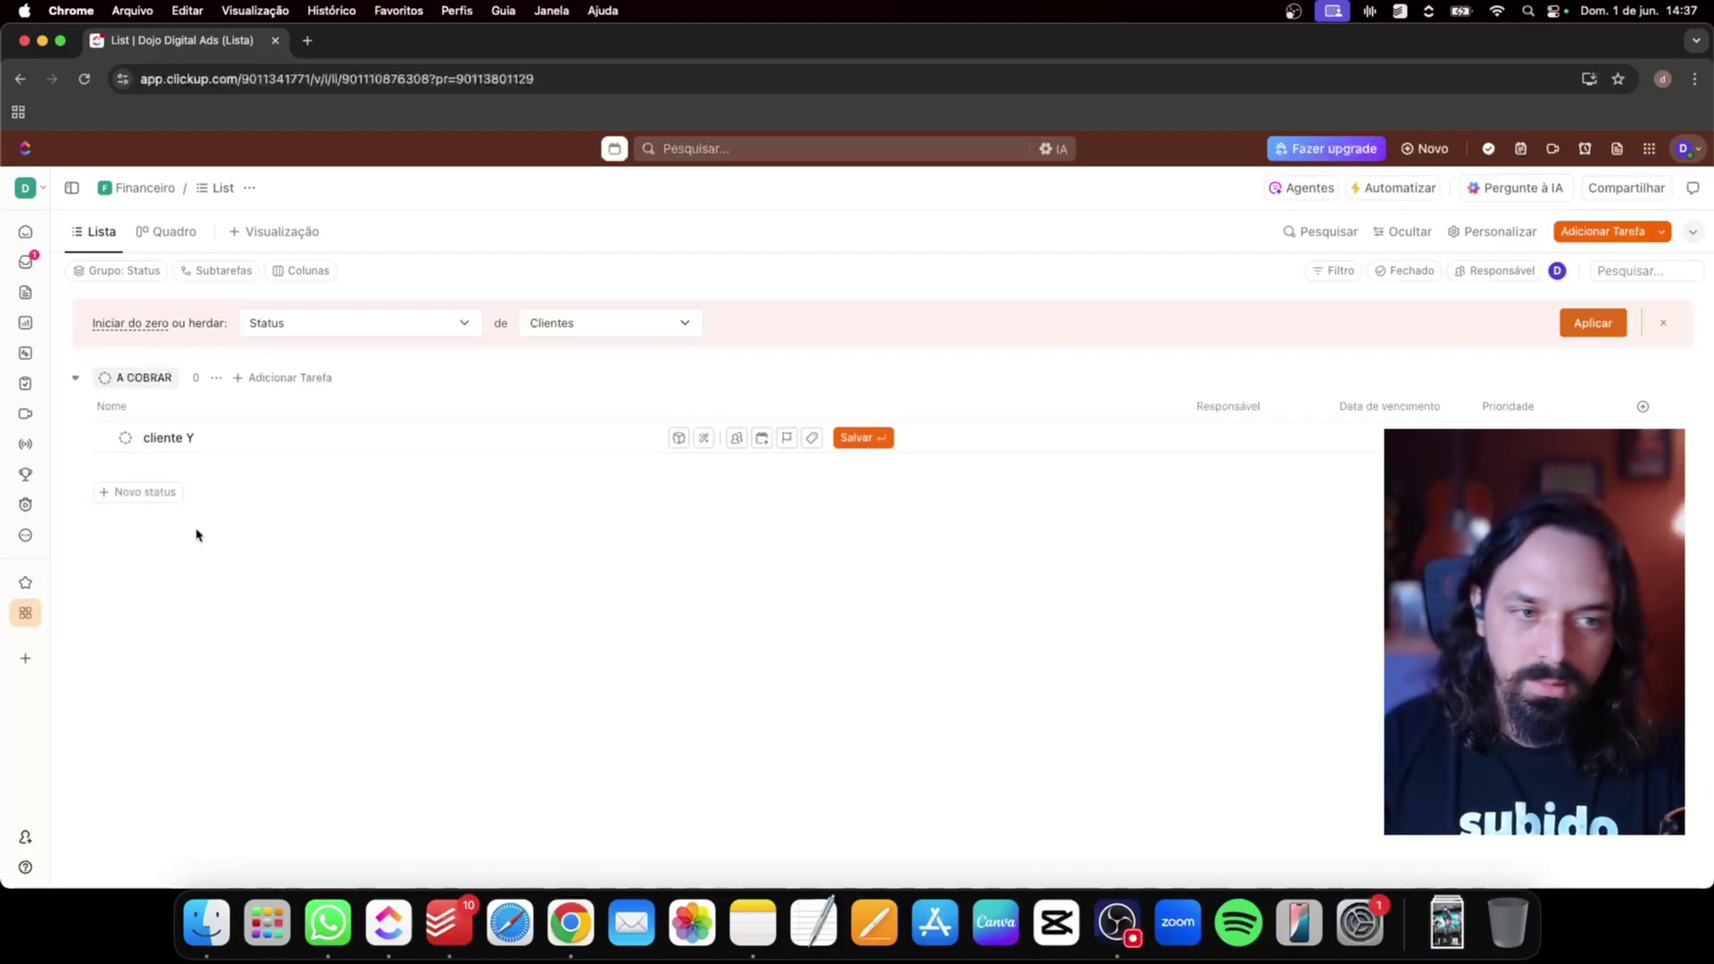
key("Return")
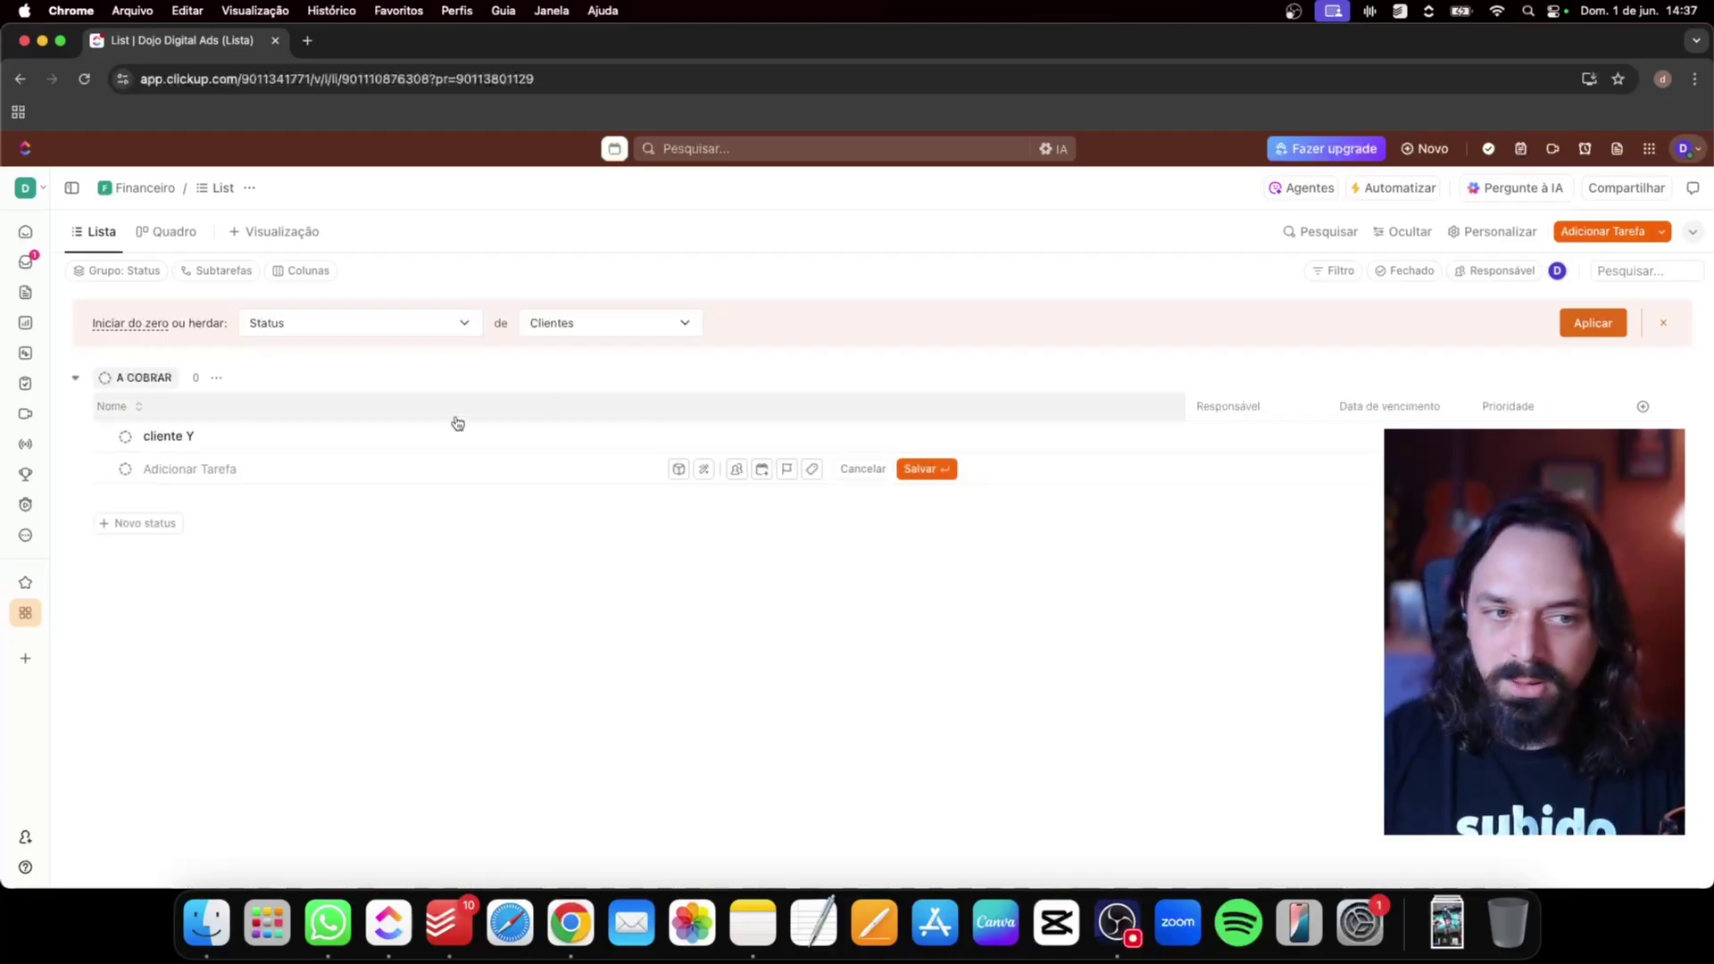
left_click(1351, 443)
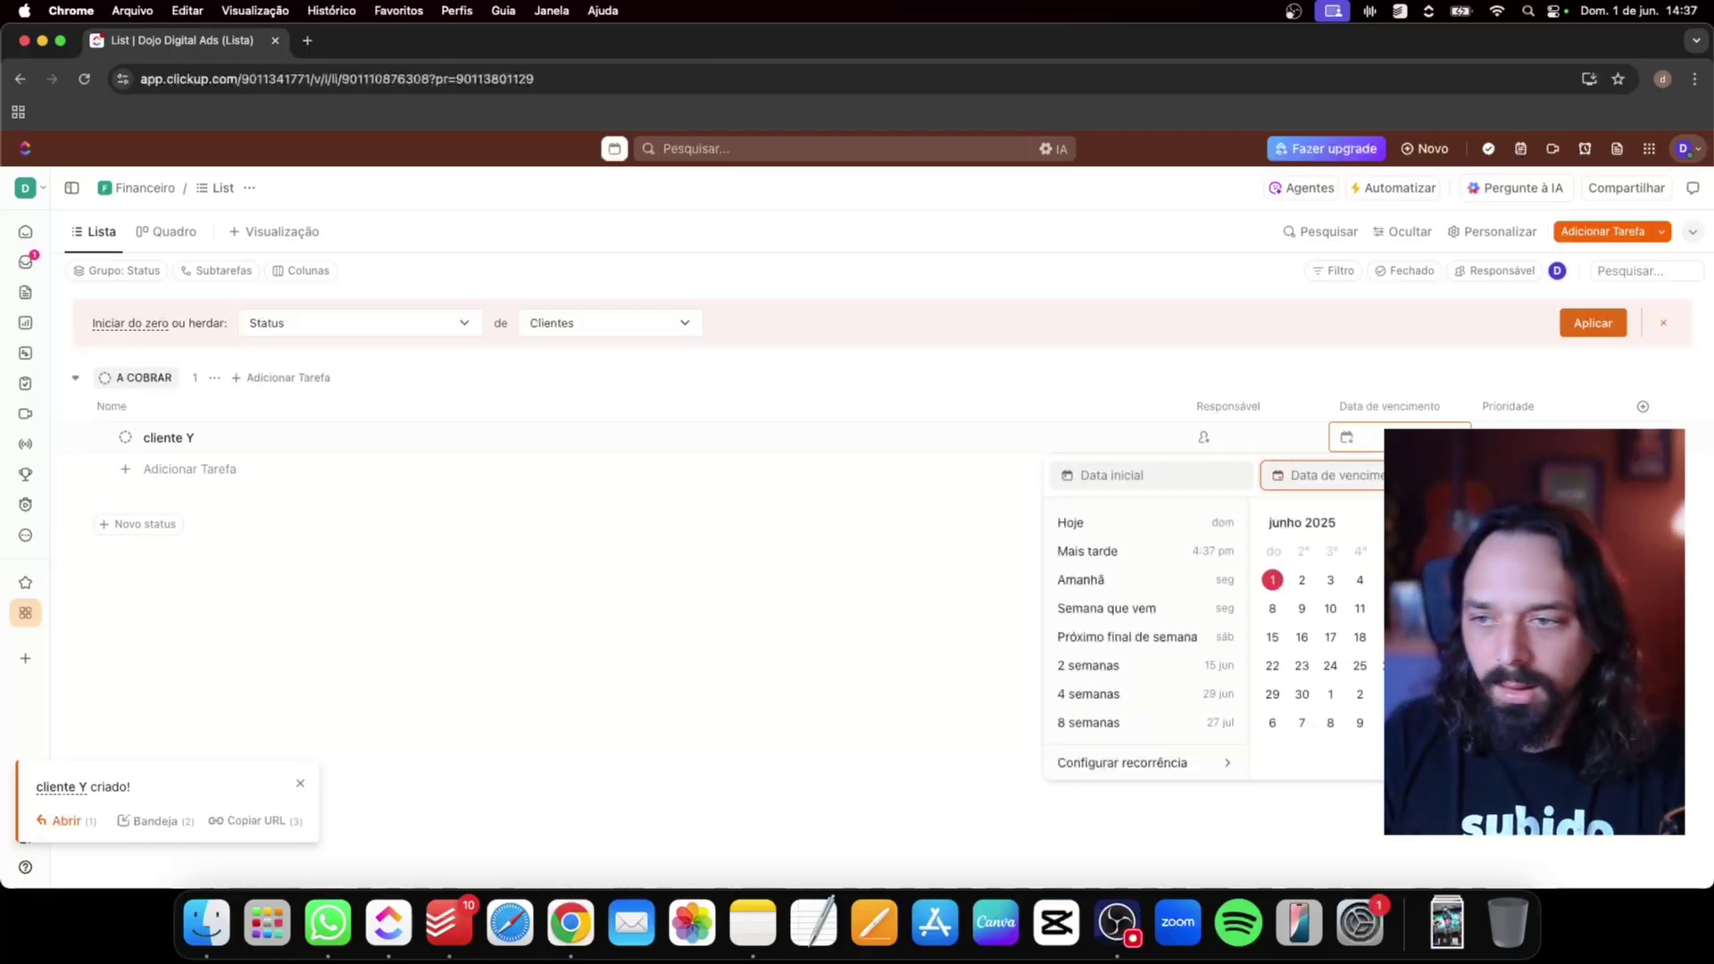
left_click(859, 548)
Add a Painéis view to the Financeiro list and look through its summary, workload and task cards
left_click(238, 233)
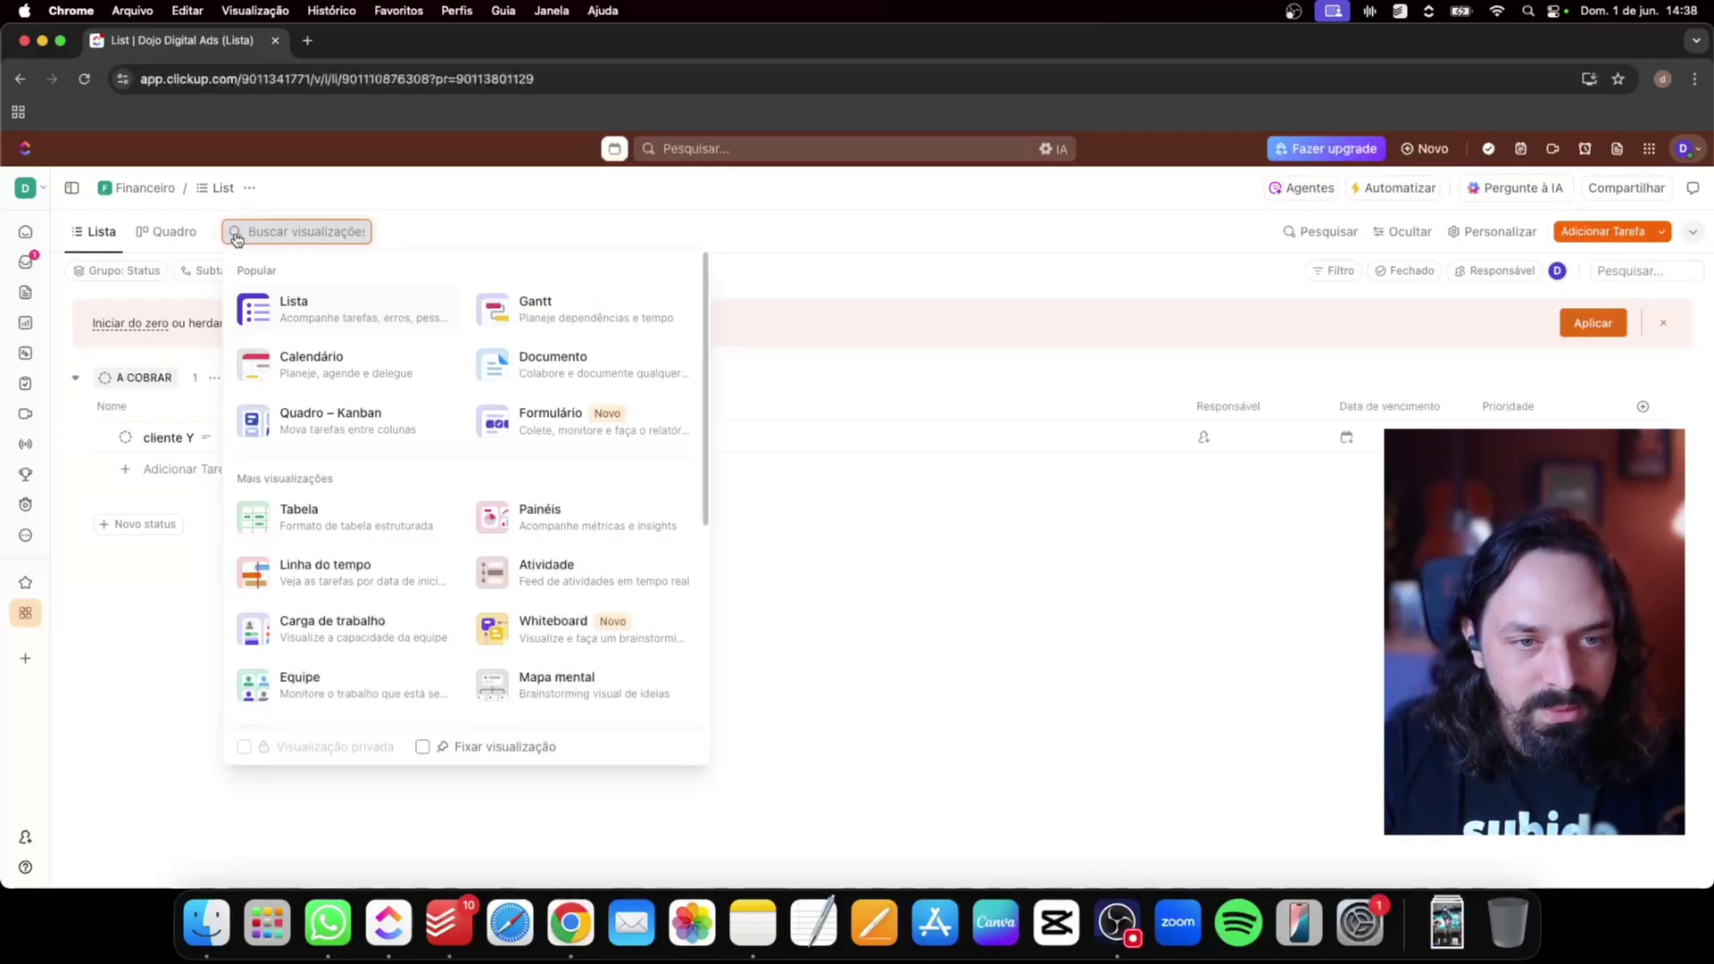
left_click(535, 514)
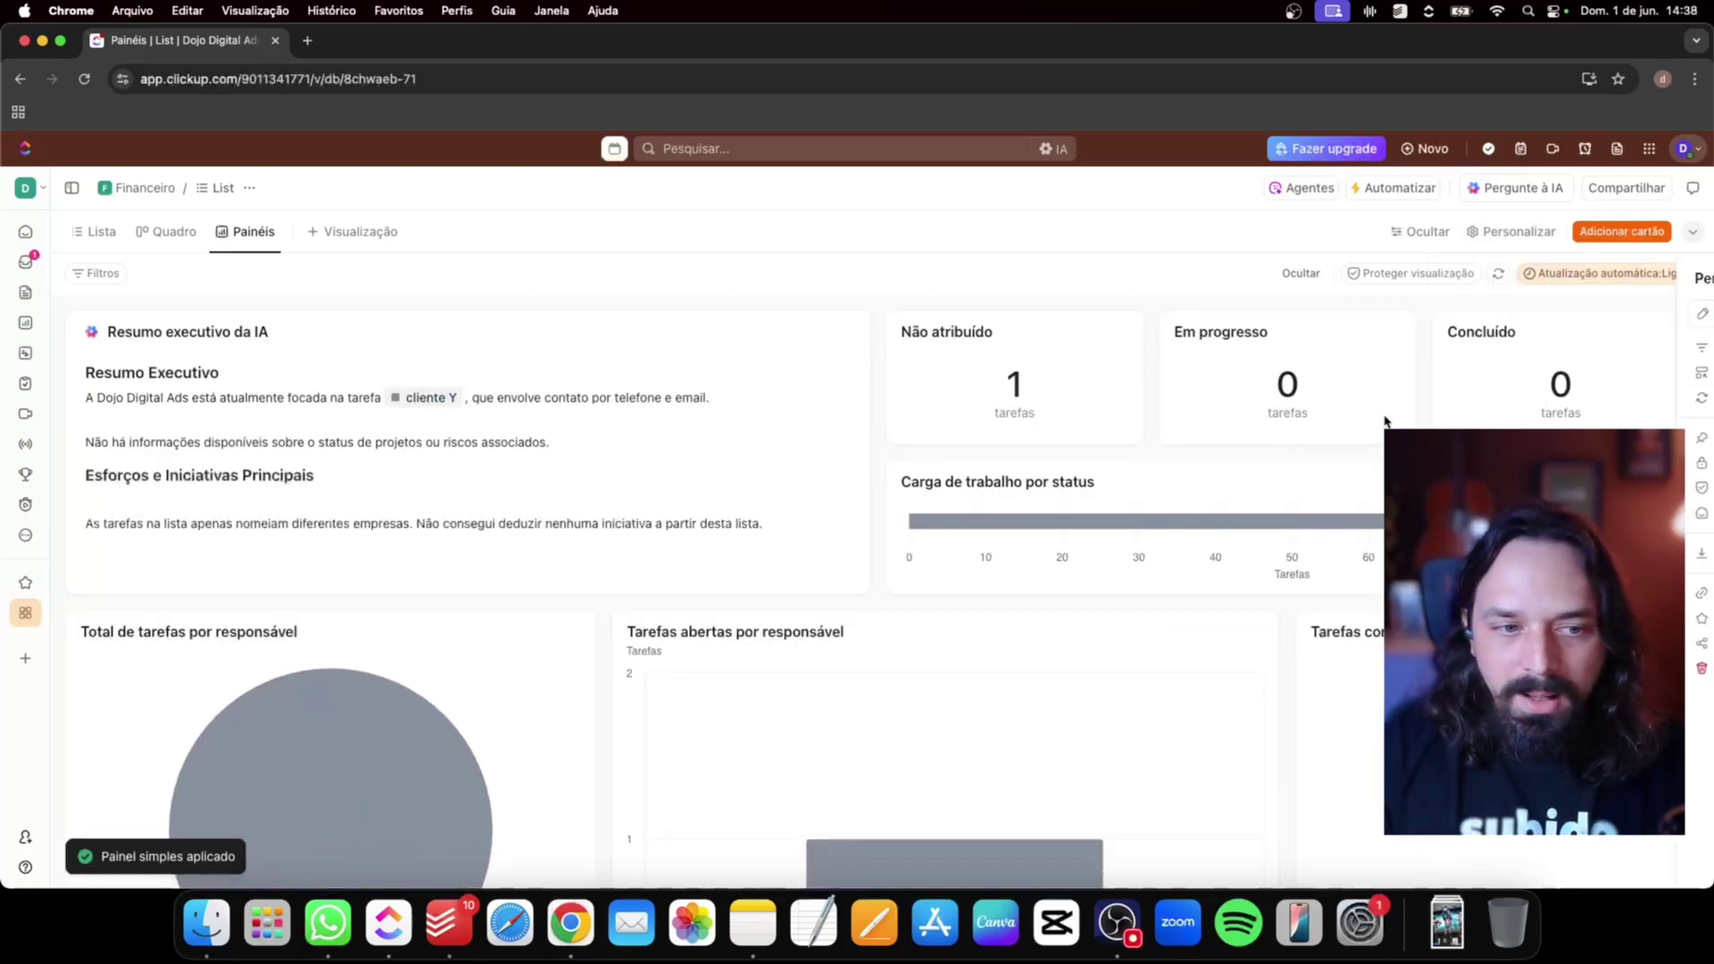
scroll(455, 615, "down", 3)
scroll(455, 615, "down", 3)
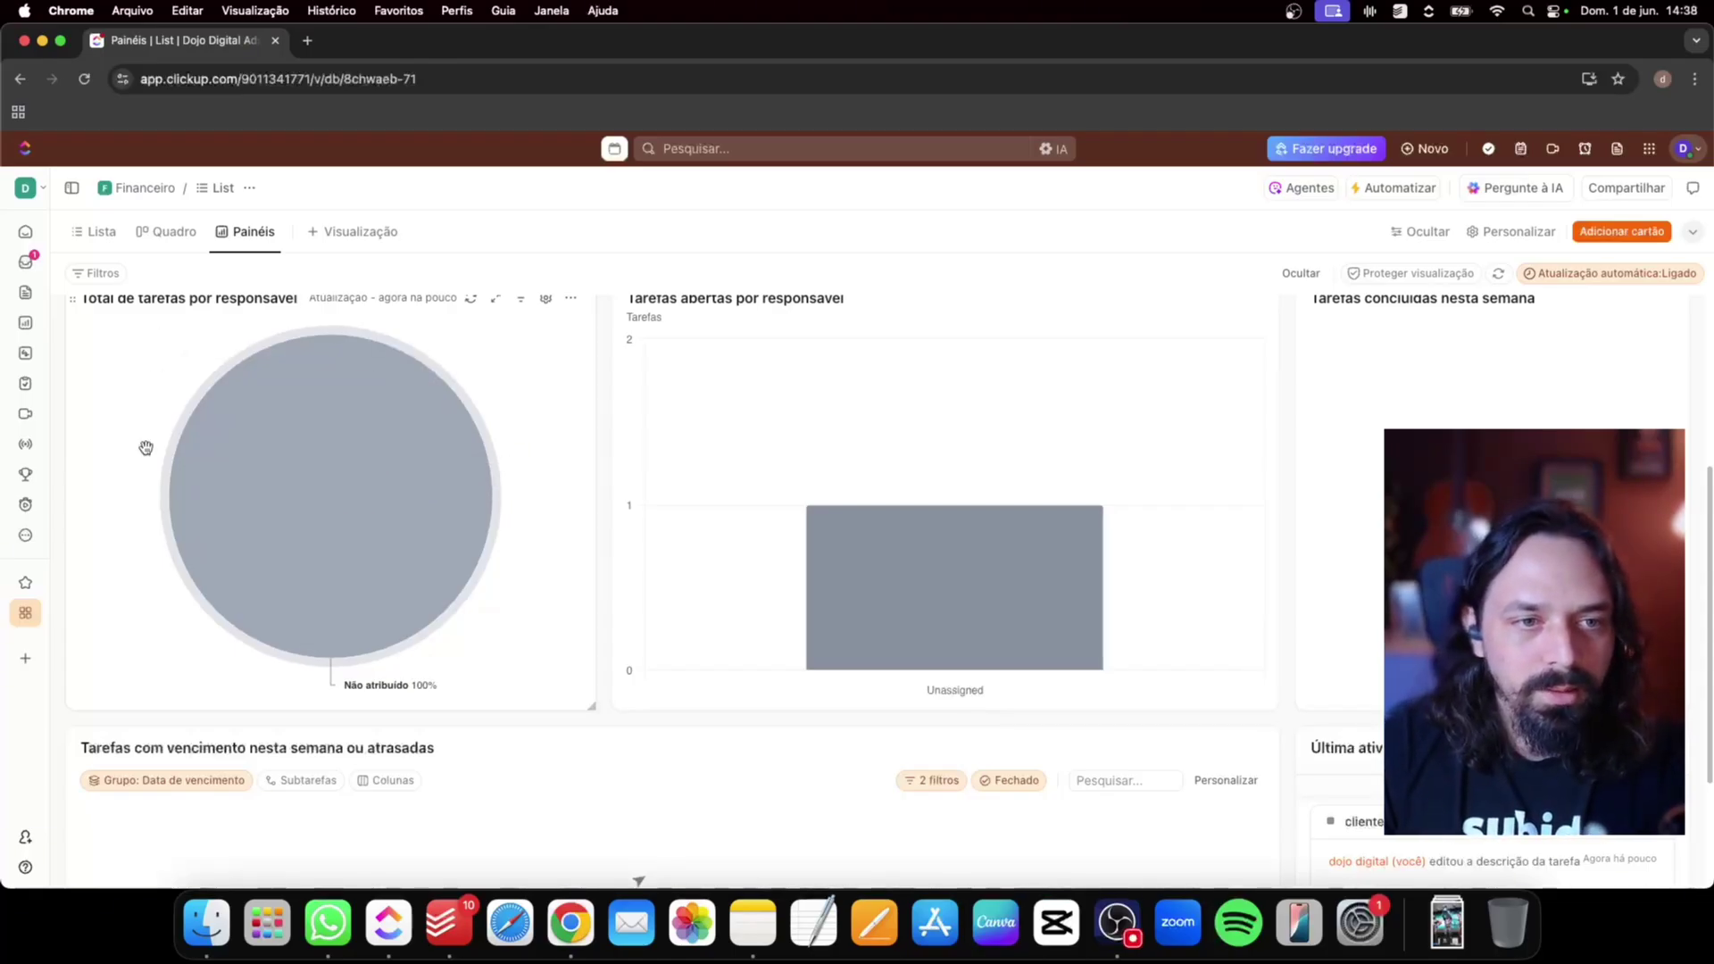
scroll(234, 350, "up", 5)
scroll(340, 619, "down", 5)
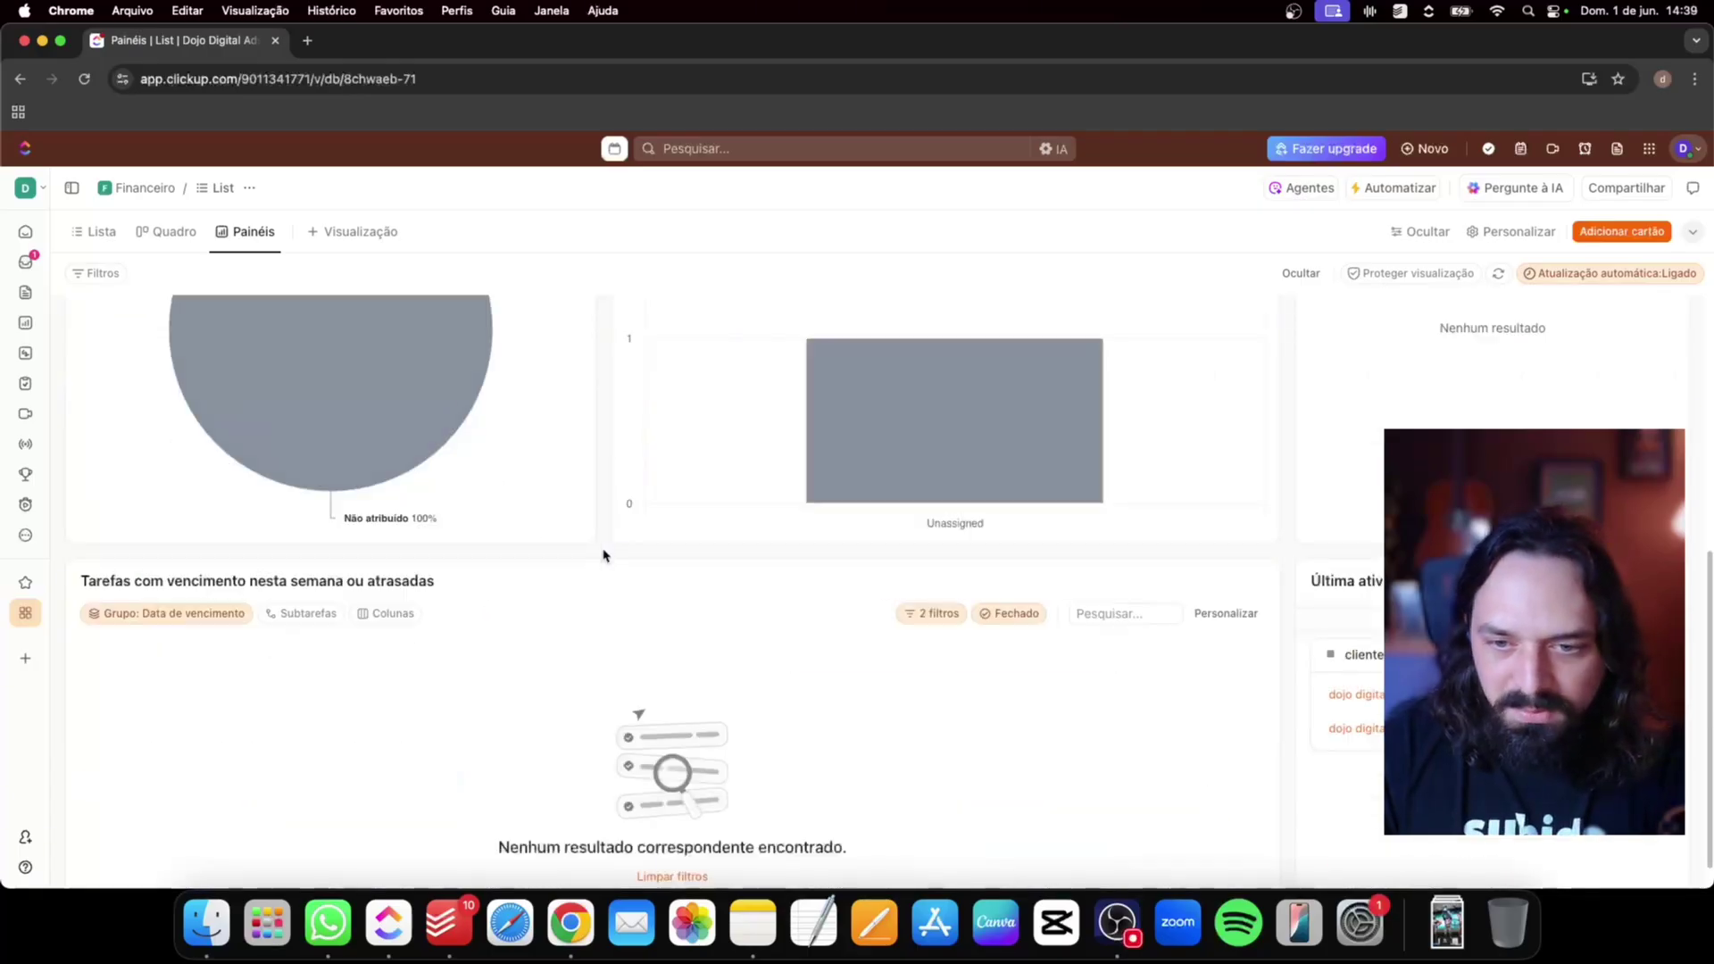
scroll(610, 533, "up", 5)
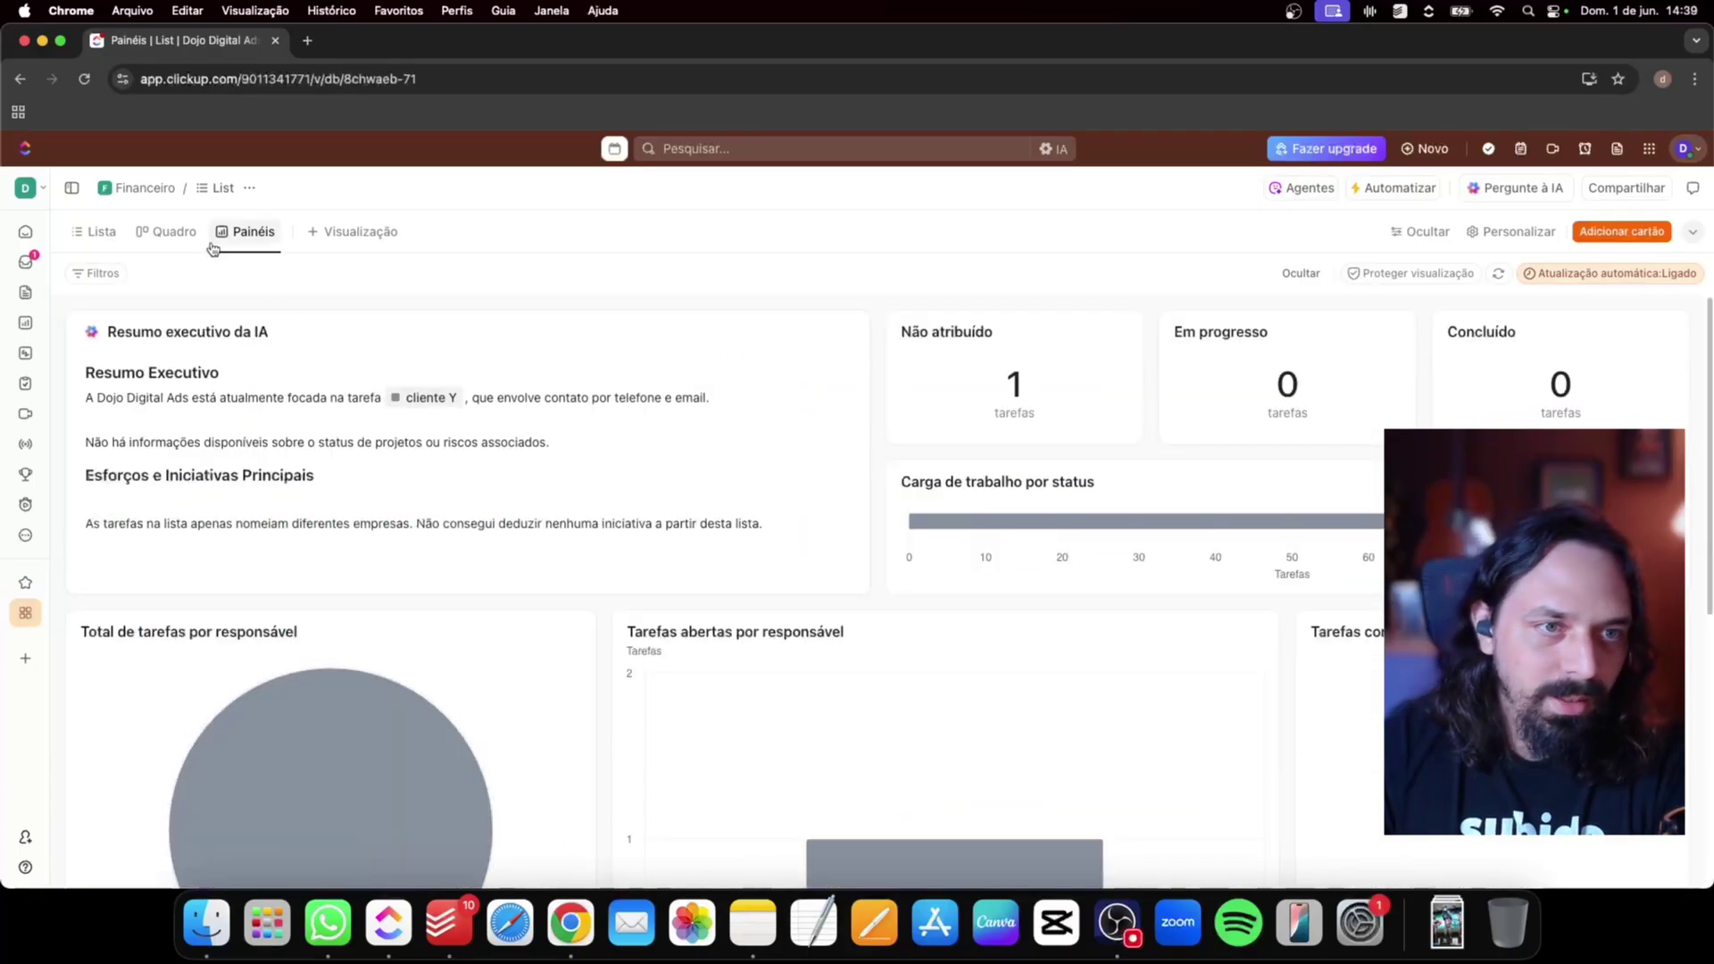
scroll(455, 467, "down", 5)
scroll(406, 482, "up", 5)
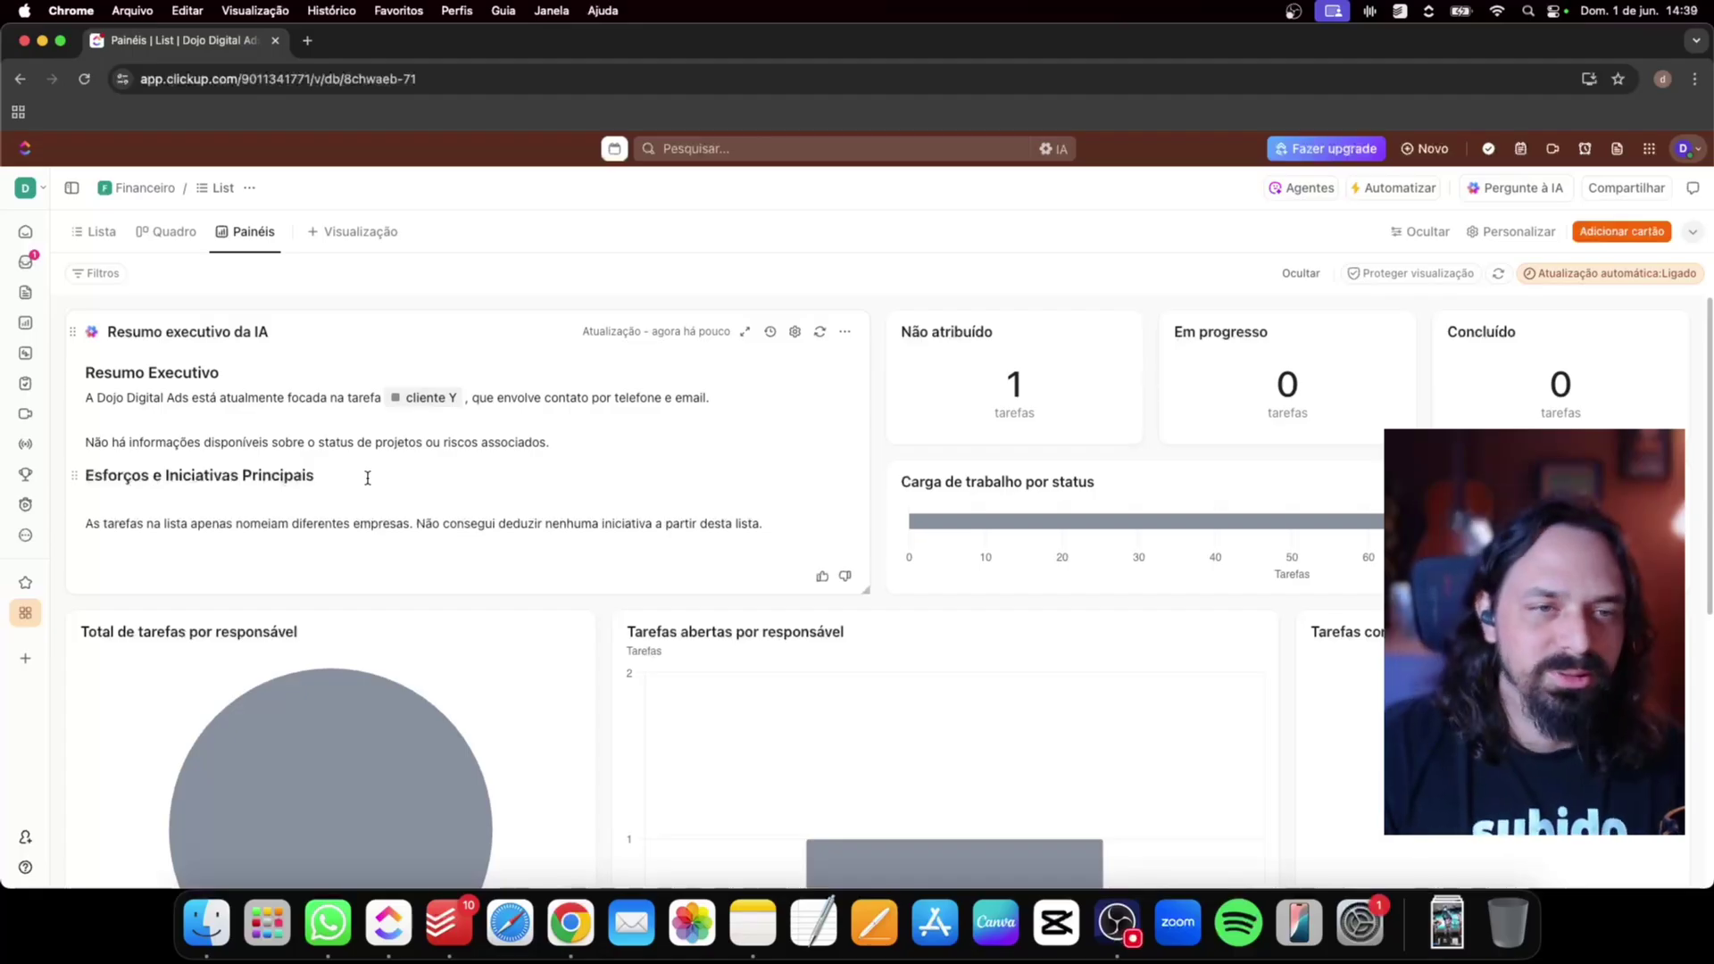
Show the Financeiro list in its Quadro view and bring up the list of spaces
left_click(165, 234)
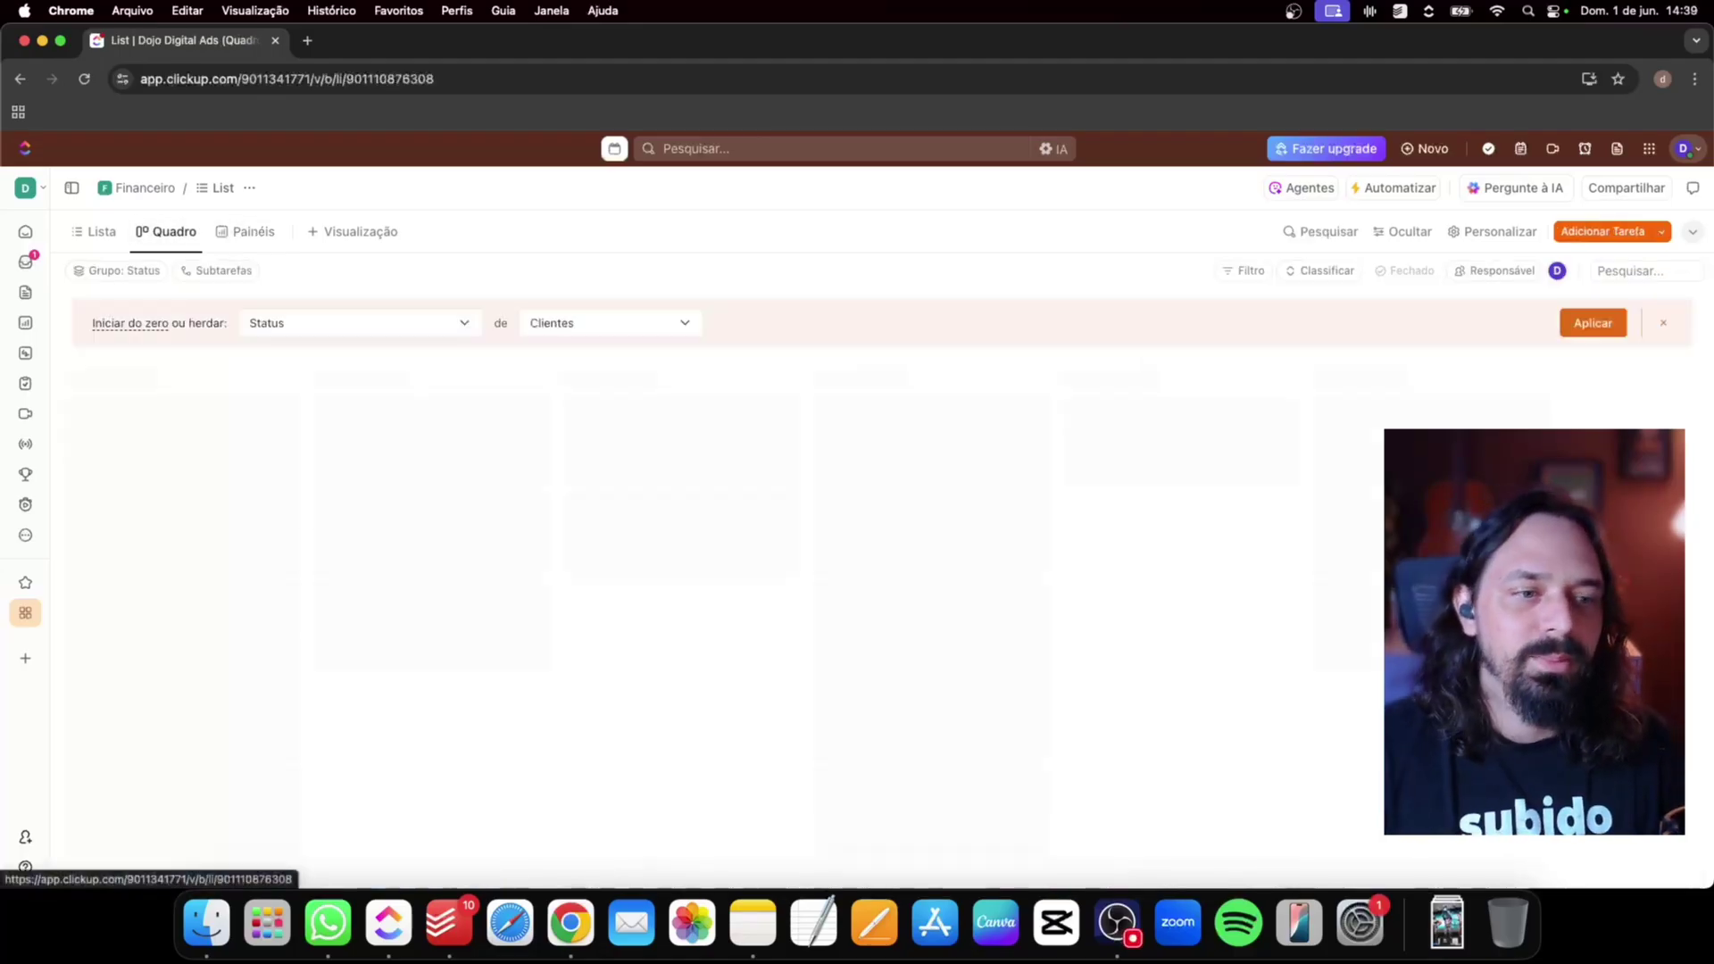
mouse_move(25, 613)
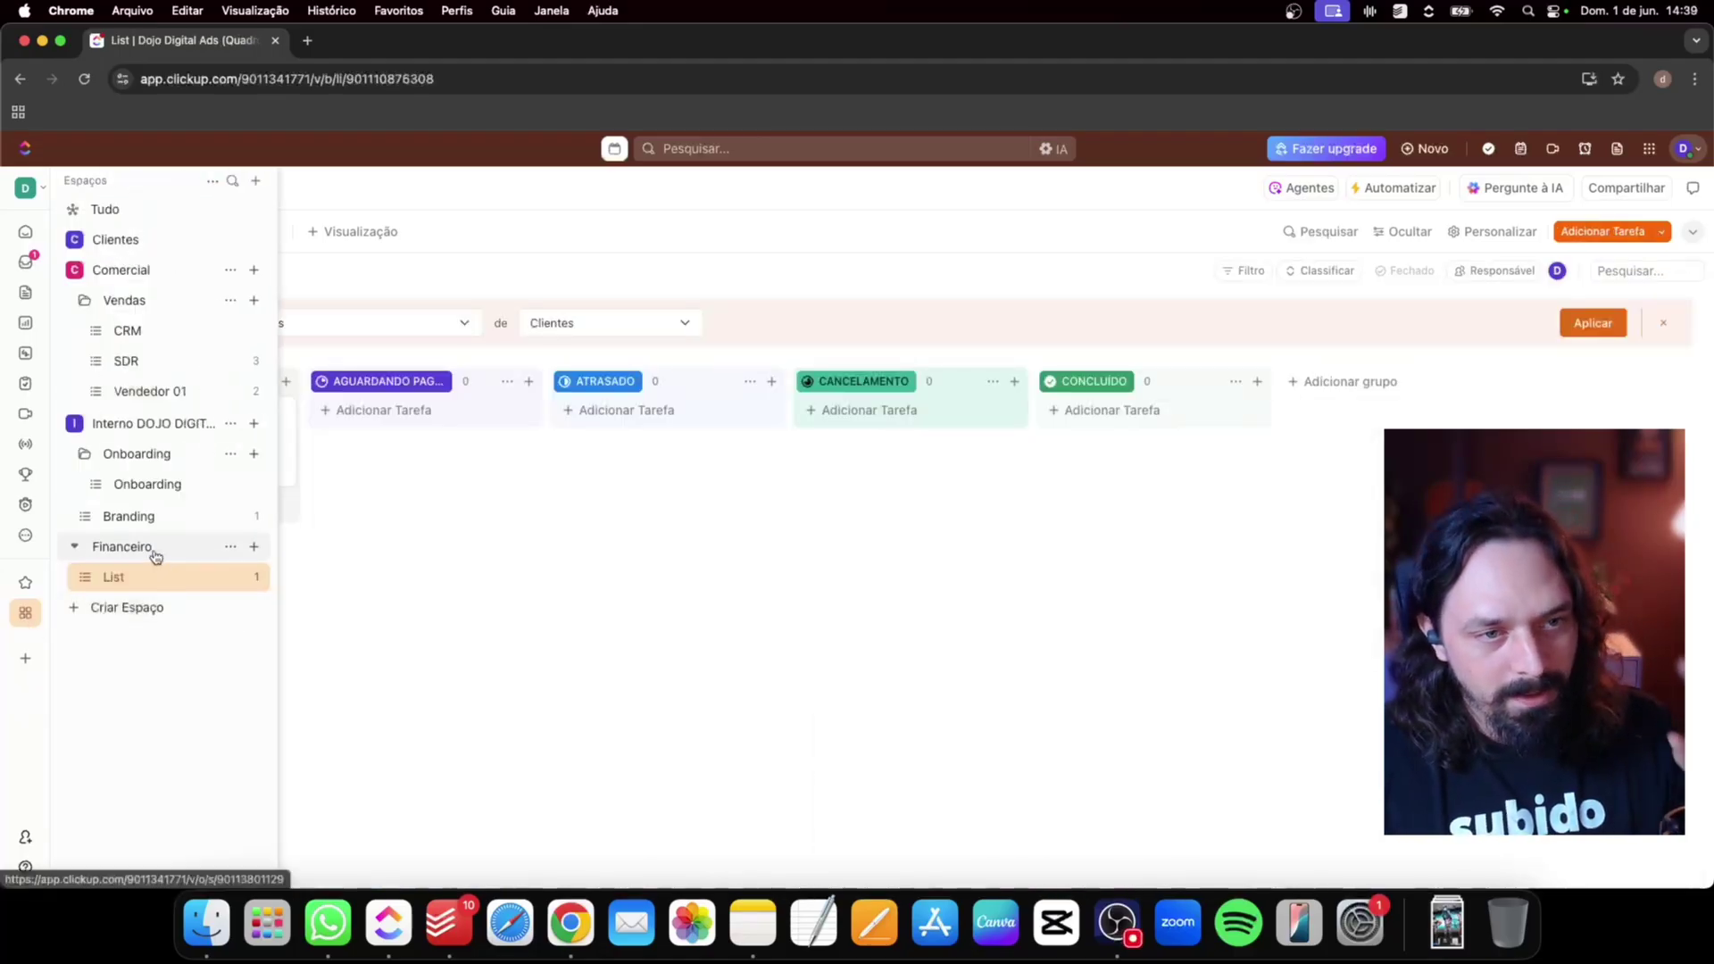